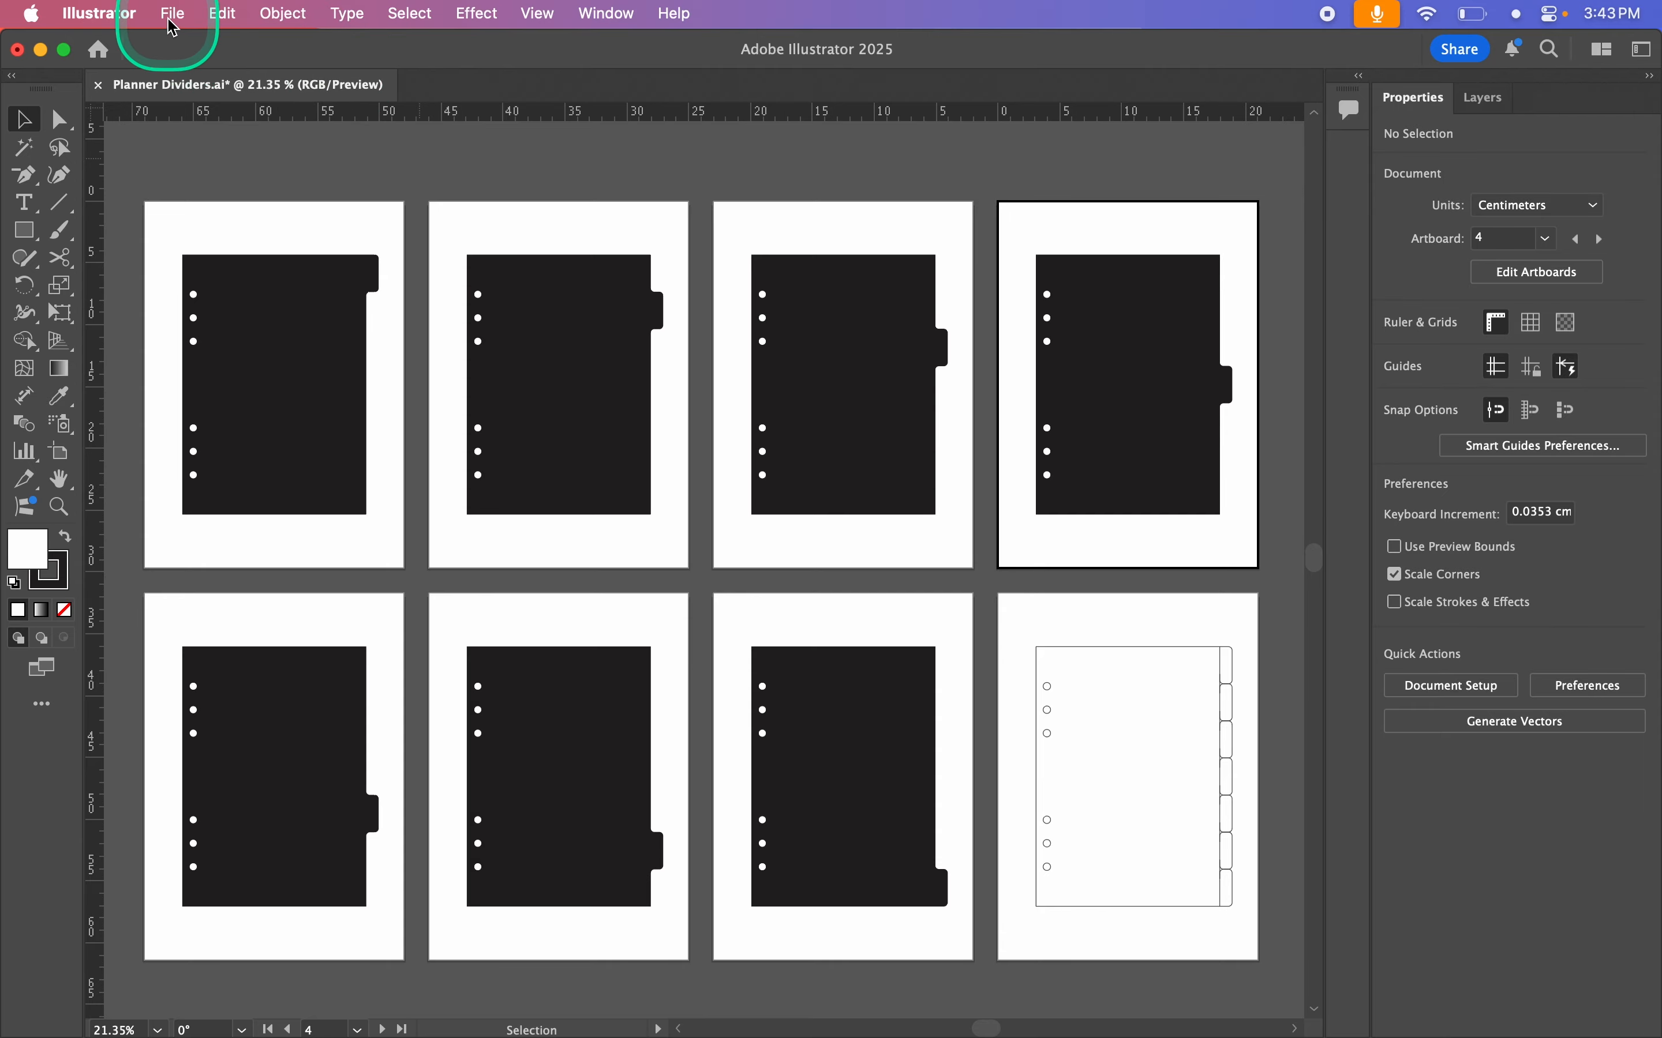
Step: Create a new portrait A4 document, 21 × 29.7 cm in RGB color mode, named "Planner Divider Tutorial"
click(173, 13)
click(183, 55)
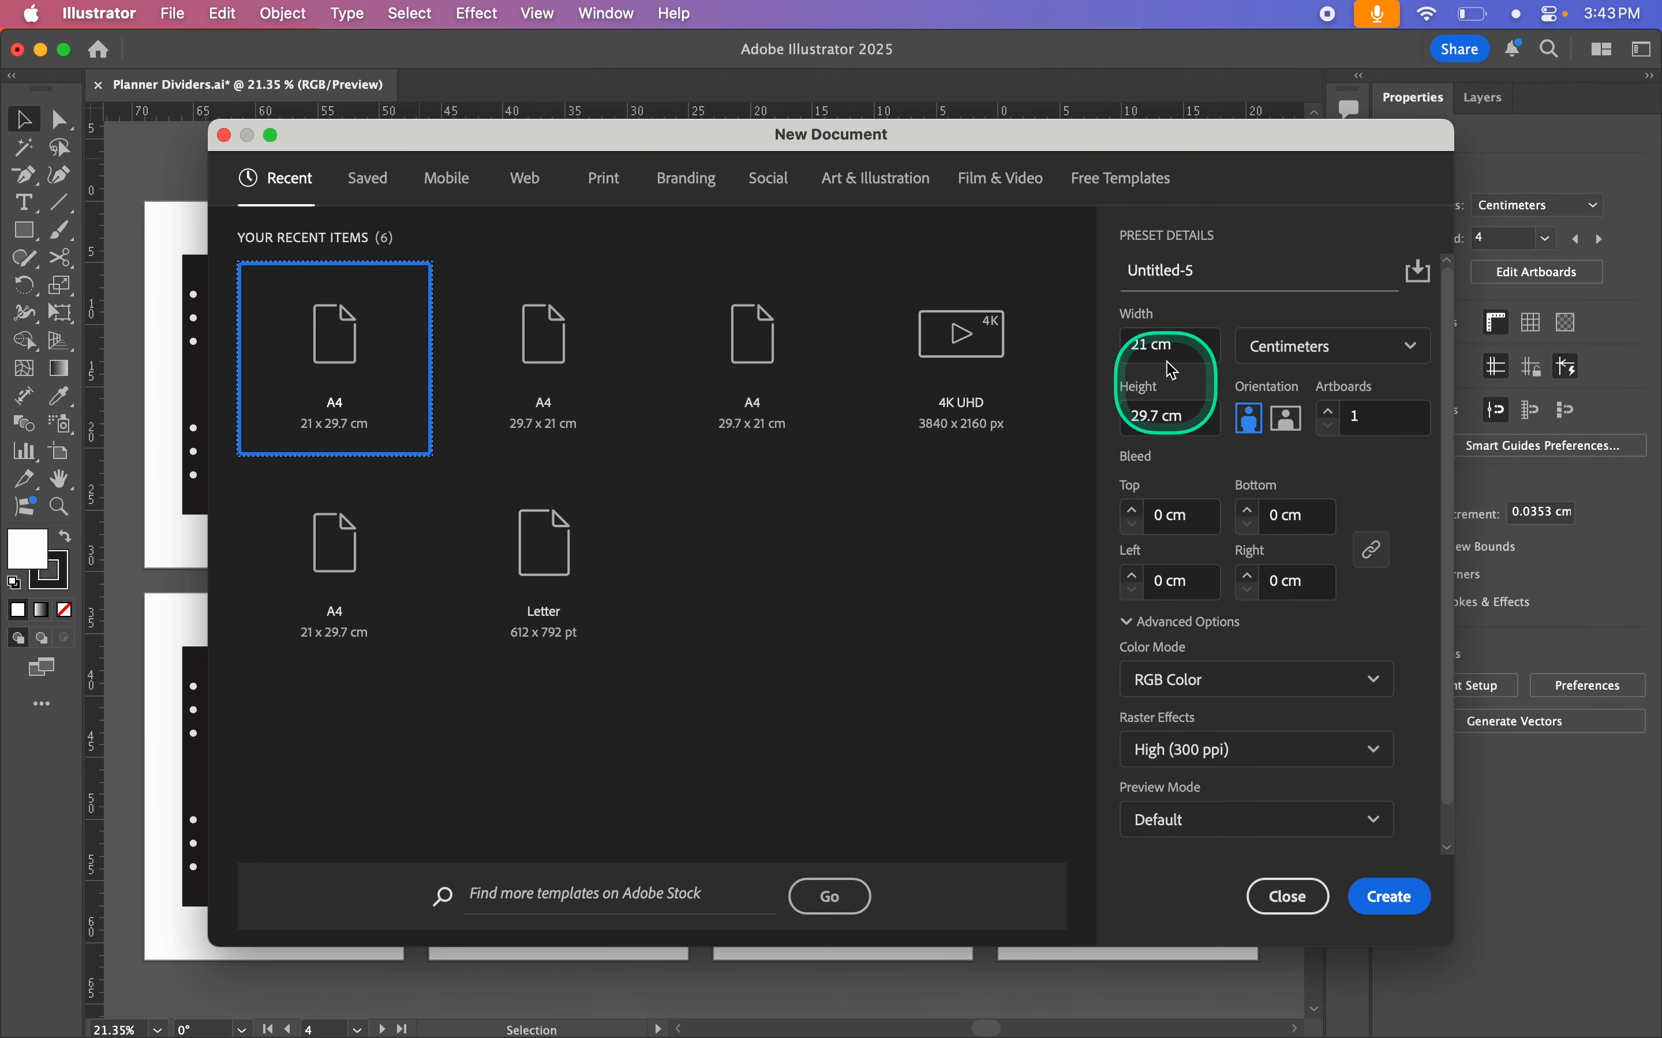
triple_click(1209, 275)
text(Planne)
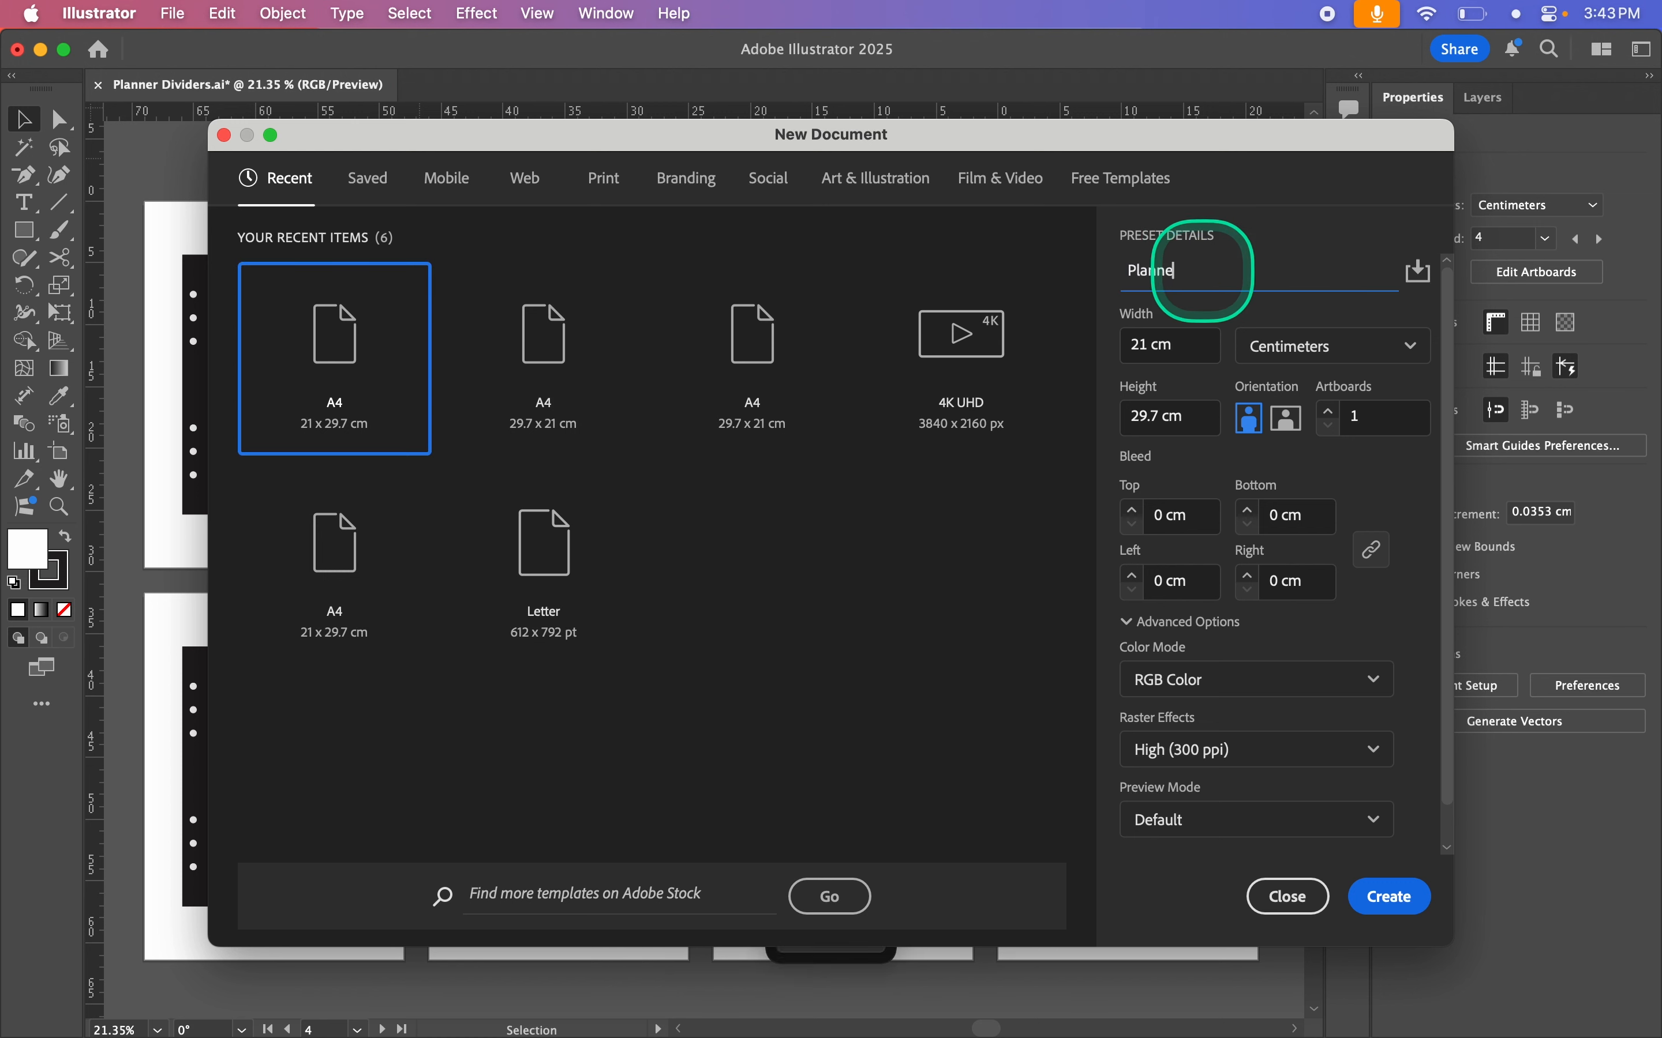
text(r Divider Tutorial)
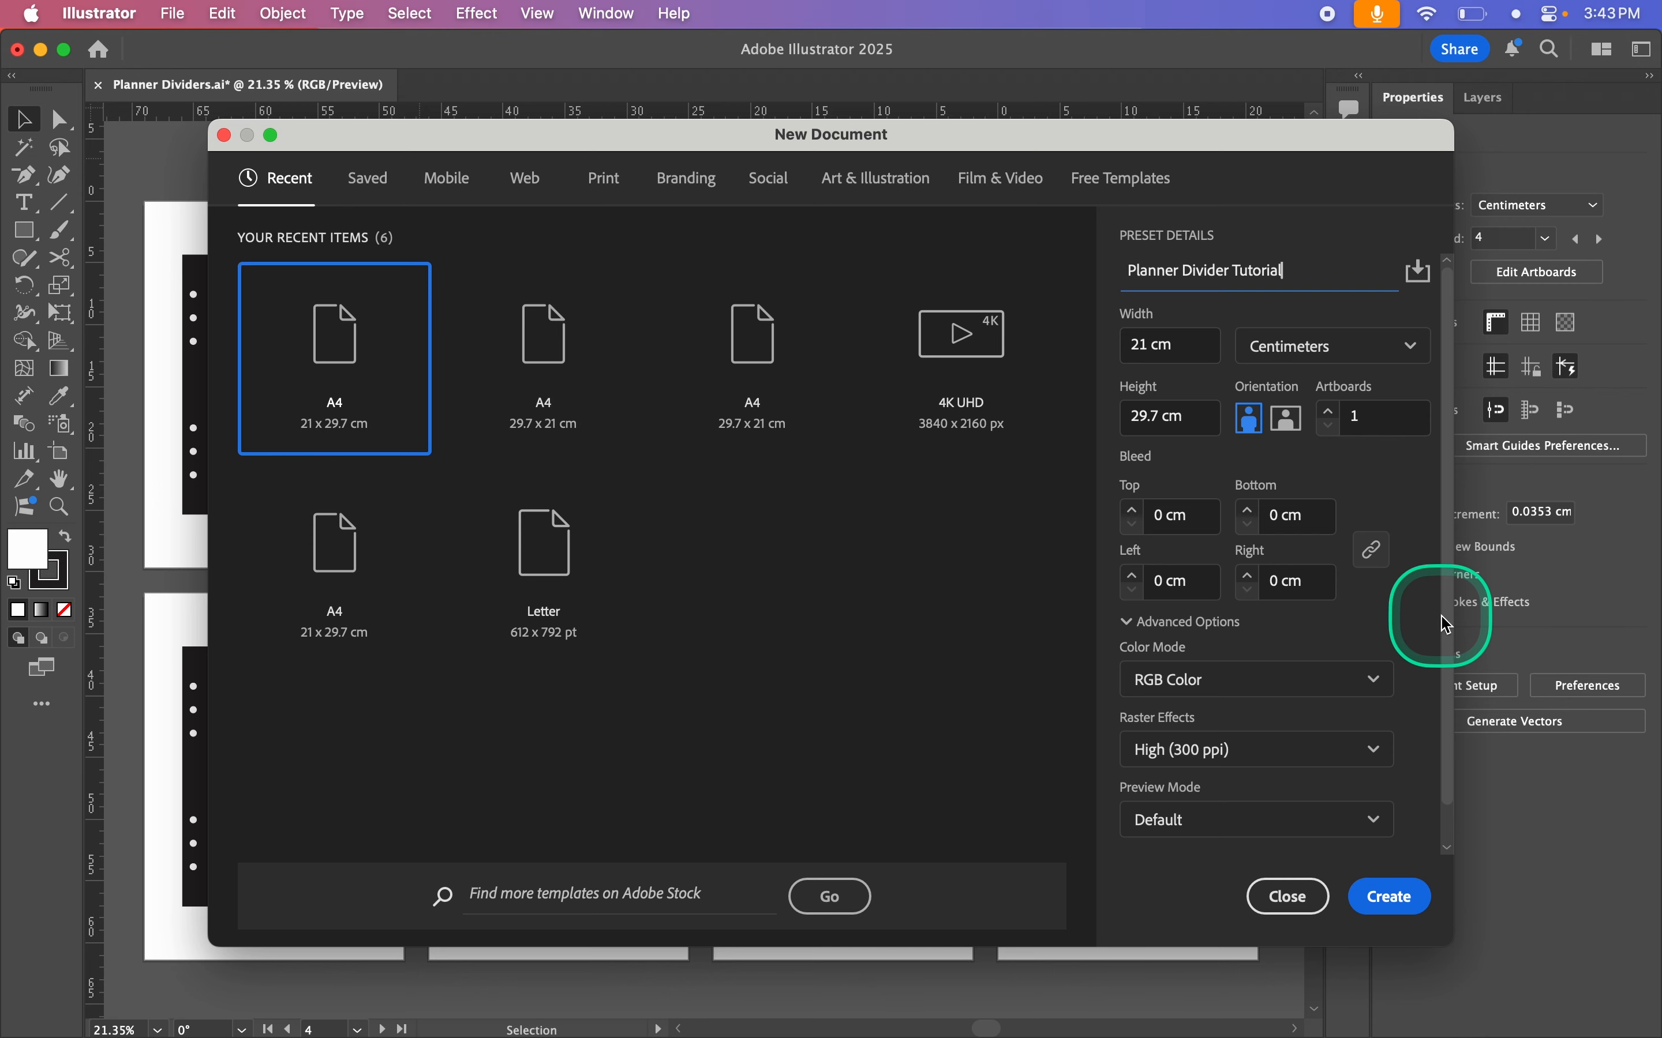
click(1167, 680)
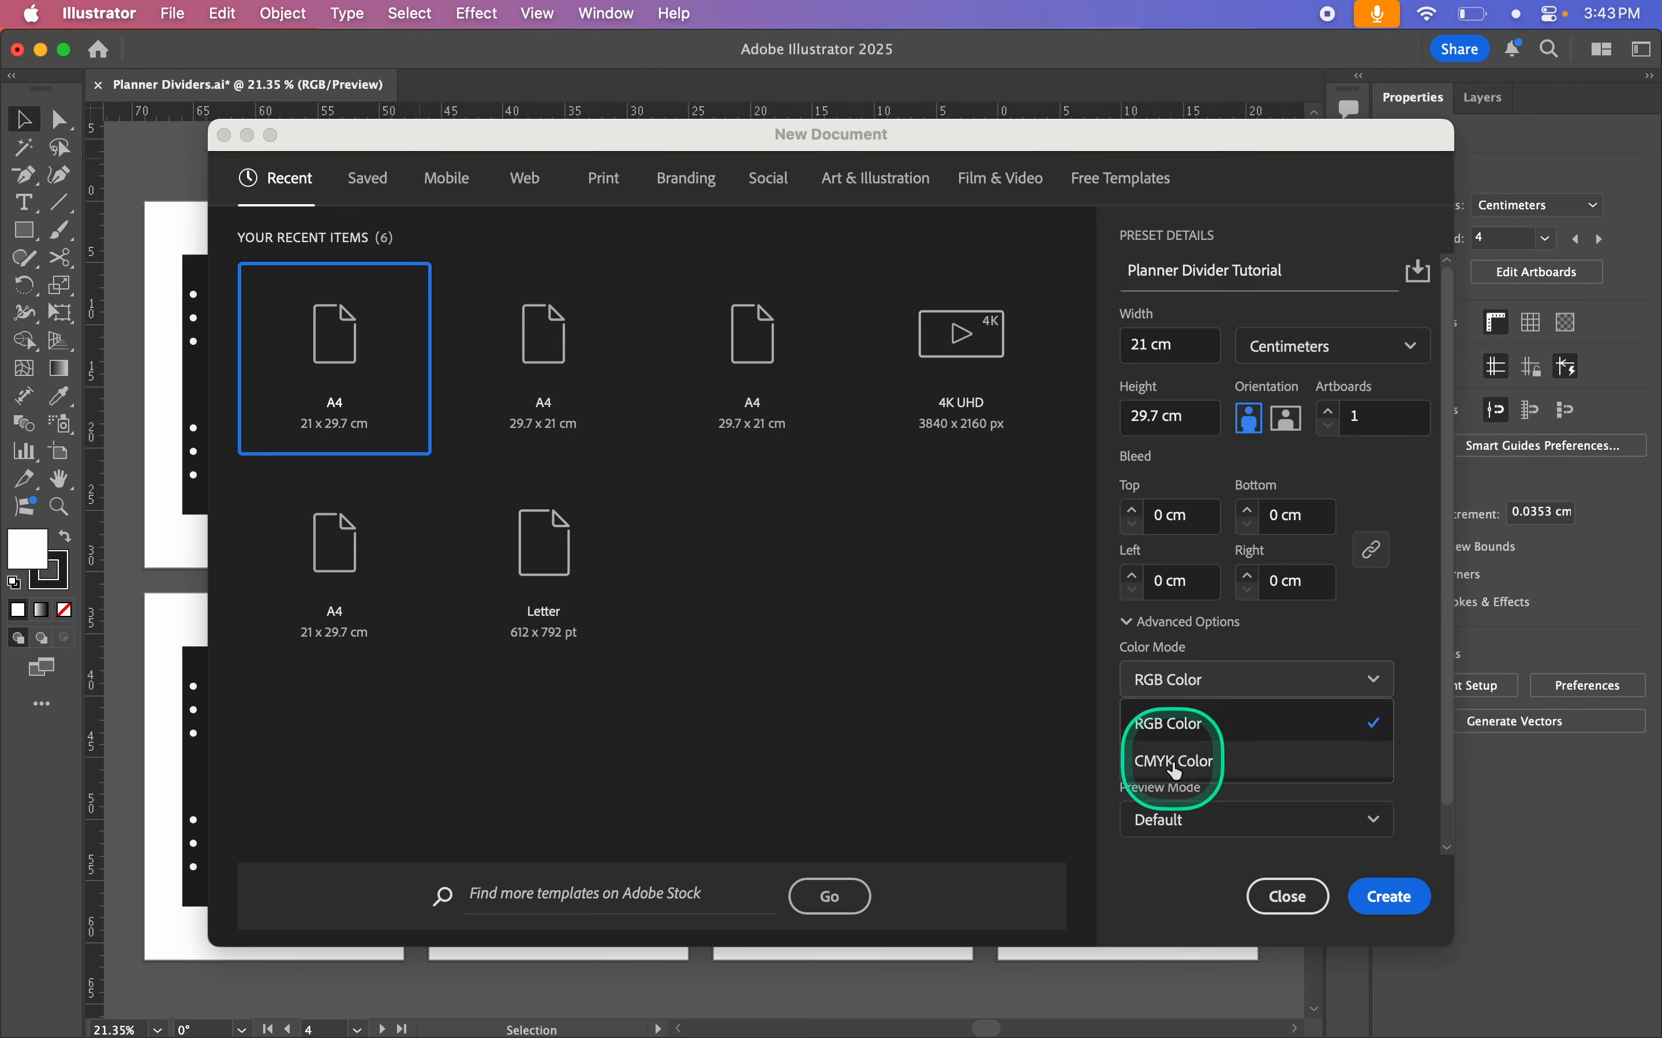
click(1171, 678)
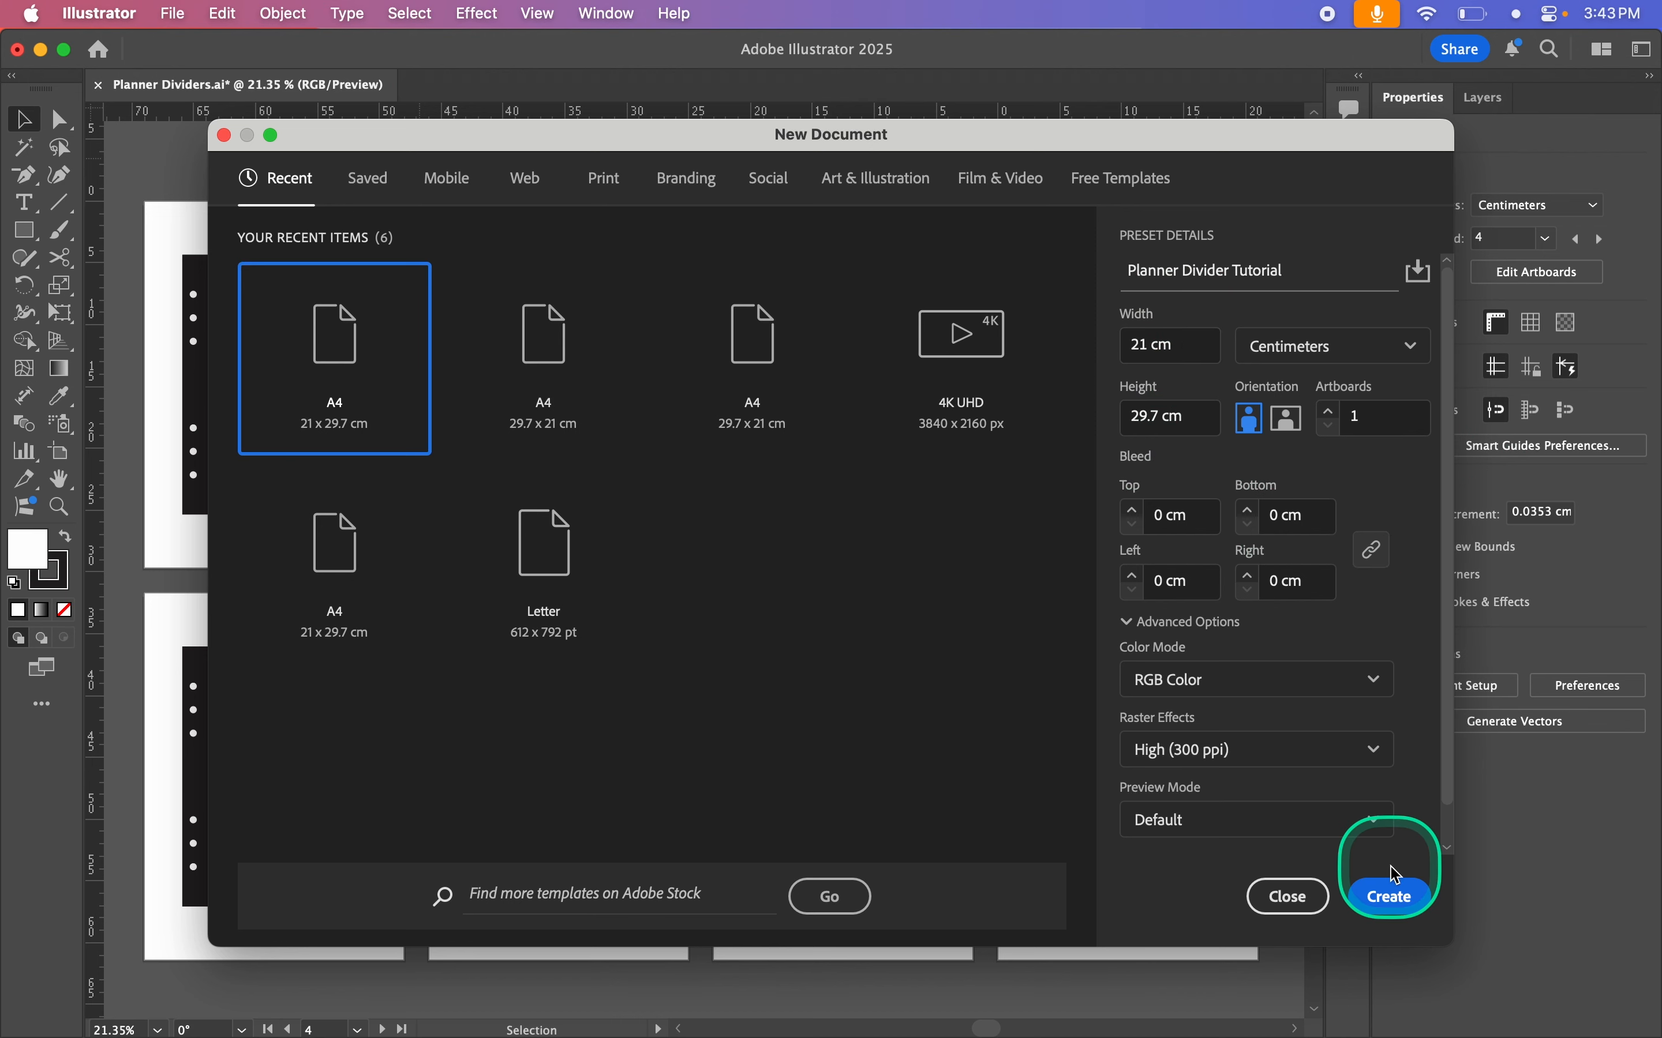
click(1388, 897)
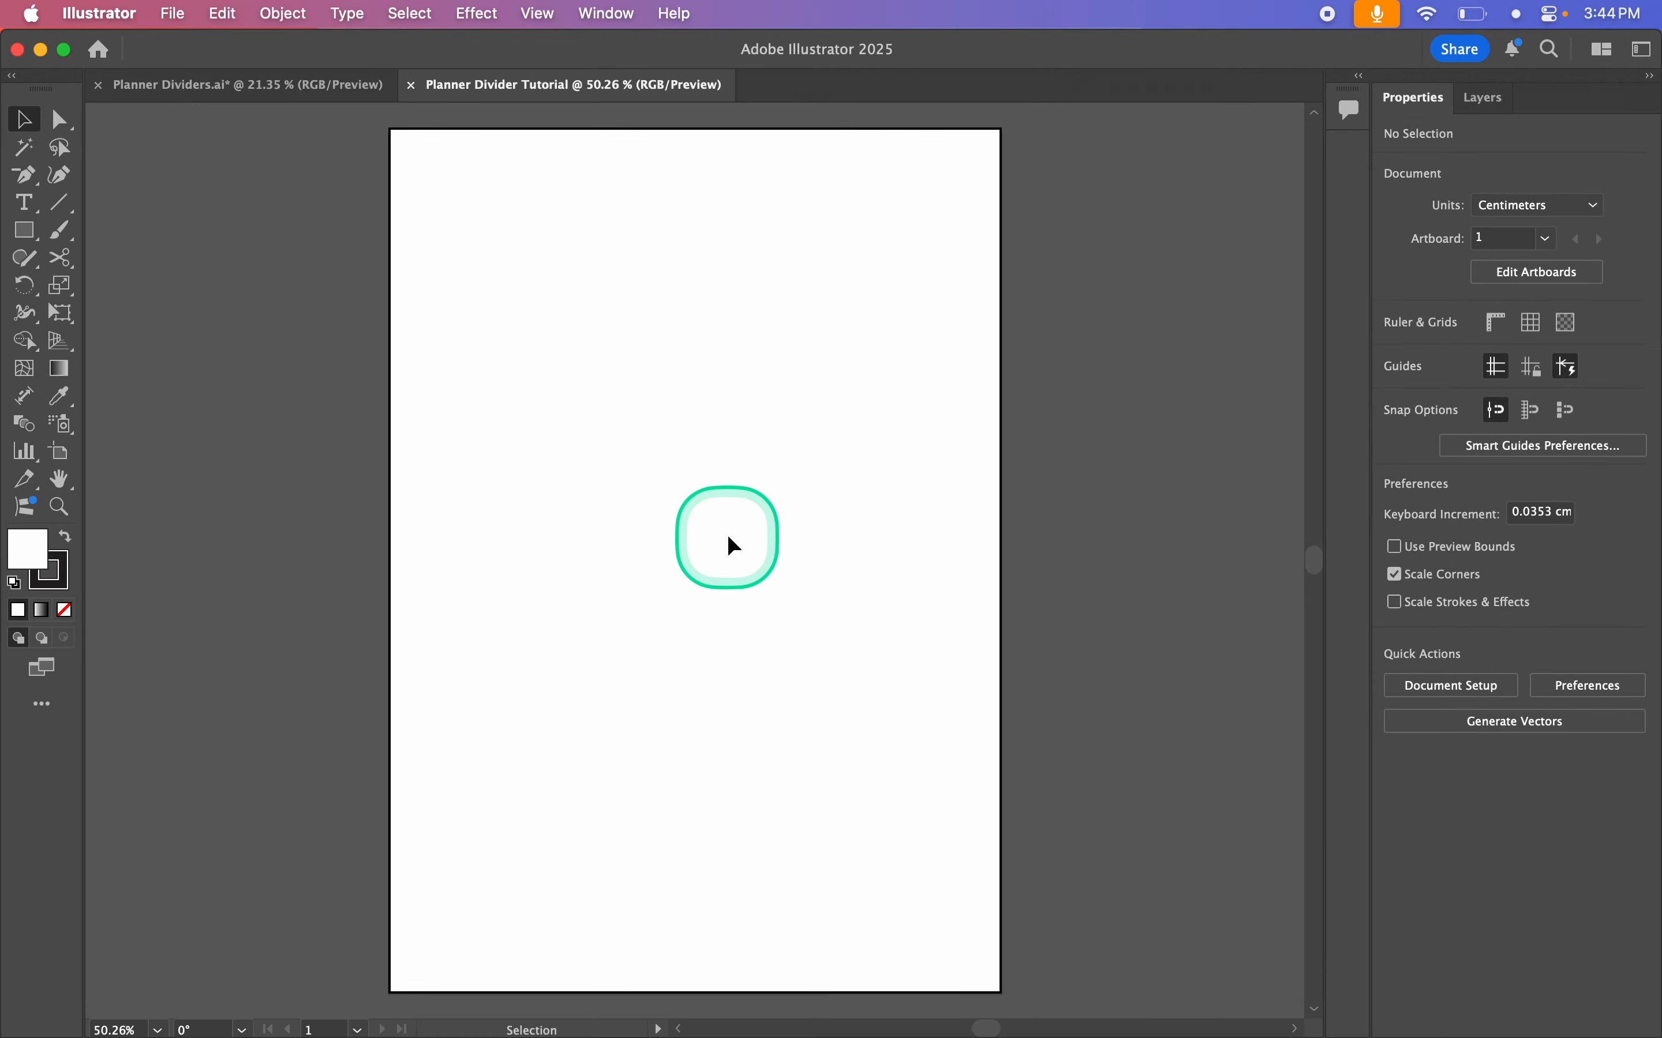
Step: Draw a rectangle exactly 14.8 cm wide and 21 cm high on the artboard
click(25, 230)
click(556, 339)
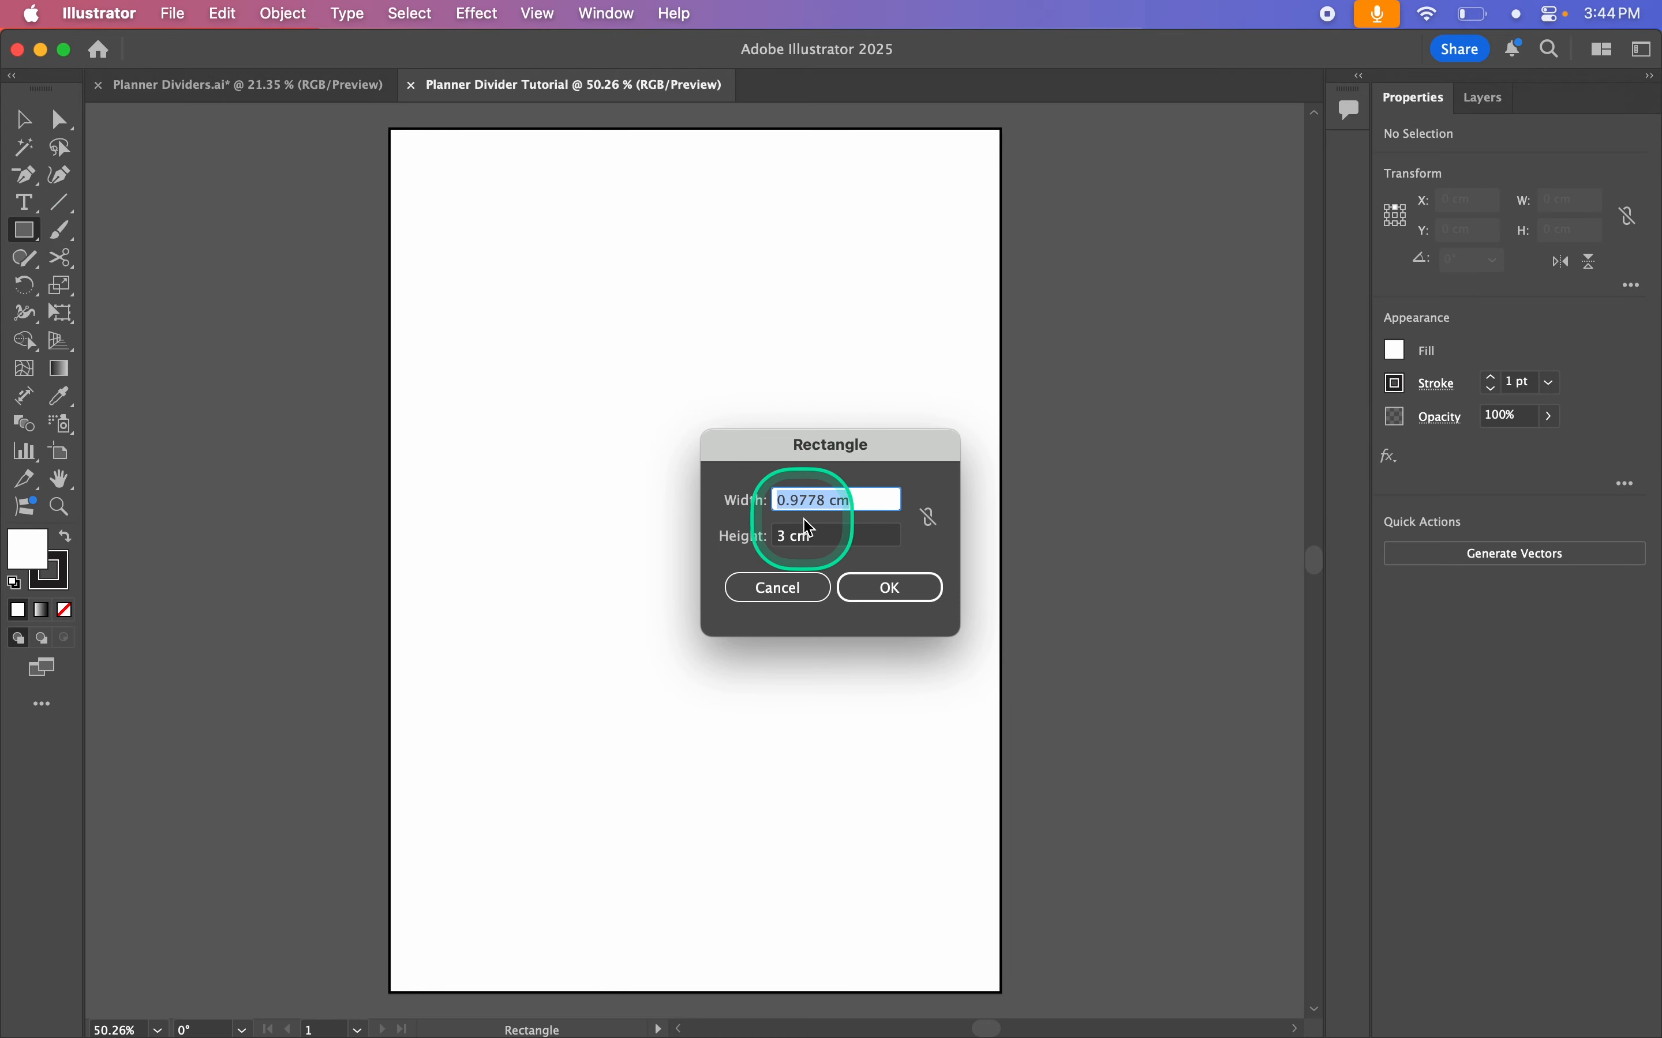
text(14.8)
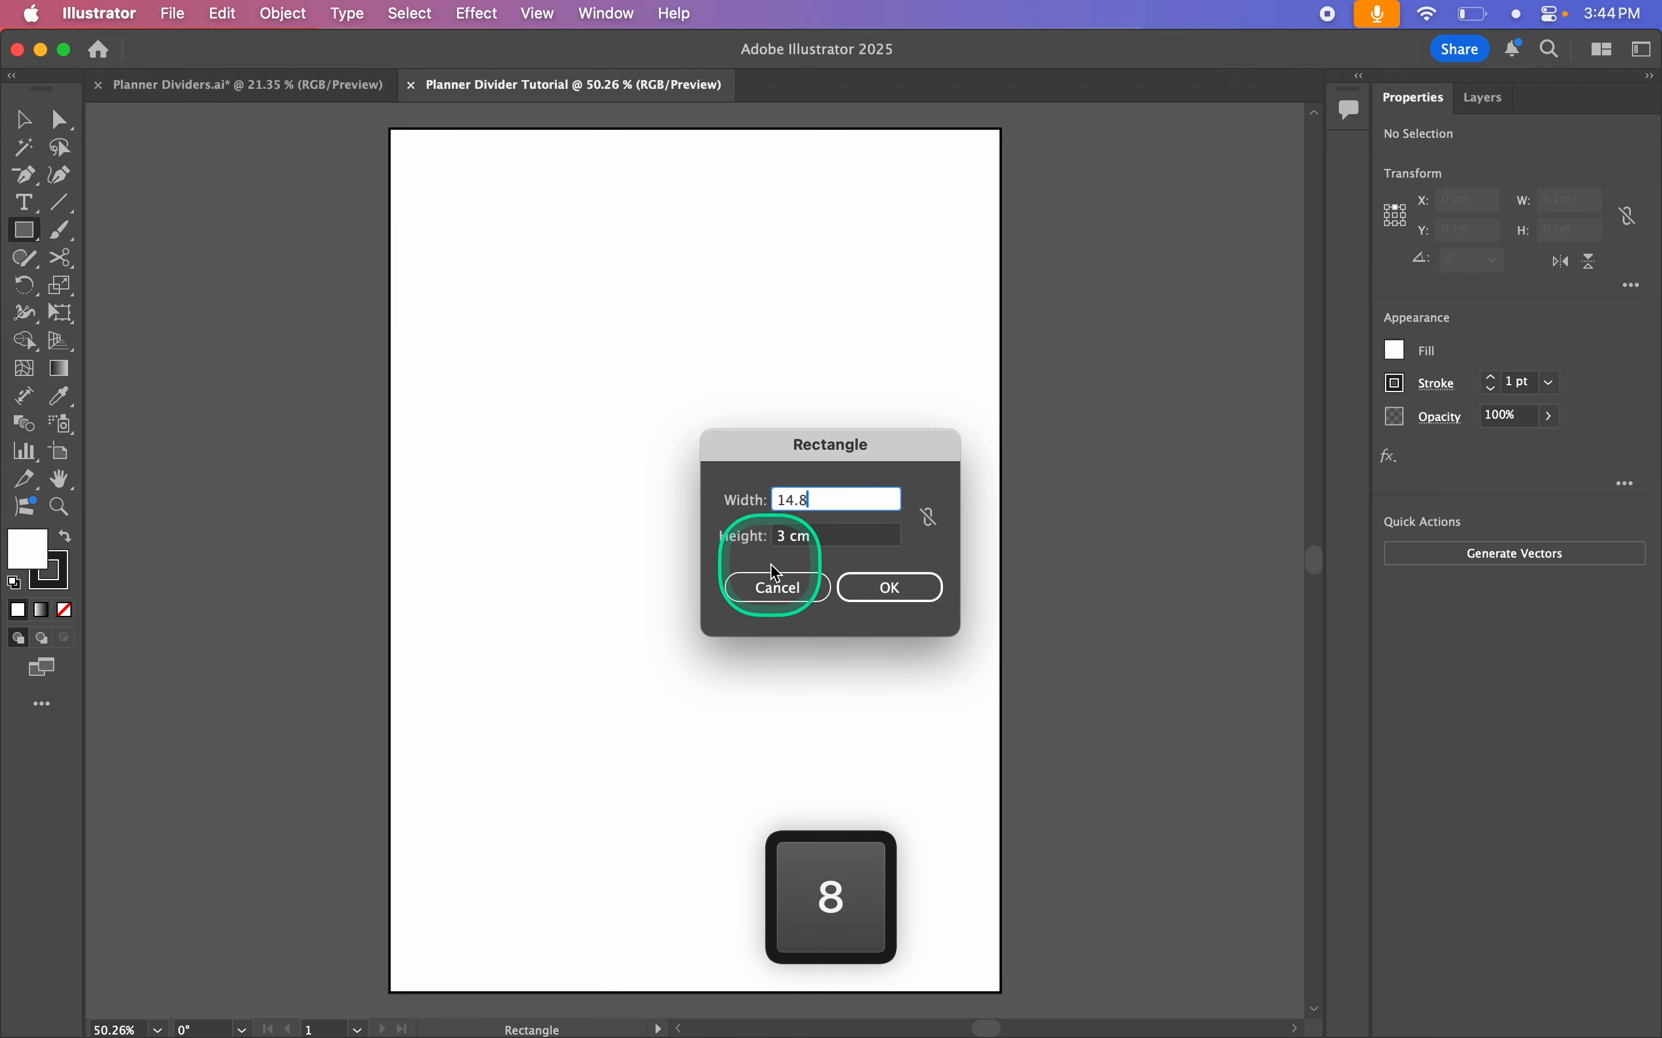
click(783, 539)
text(21)
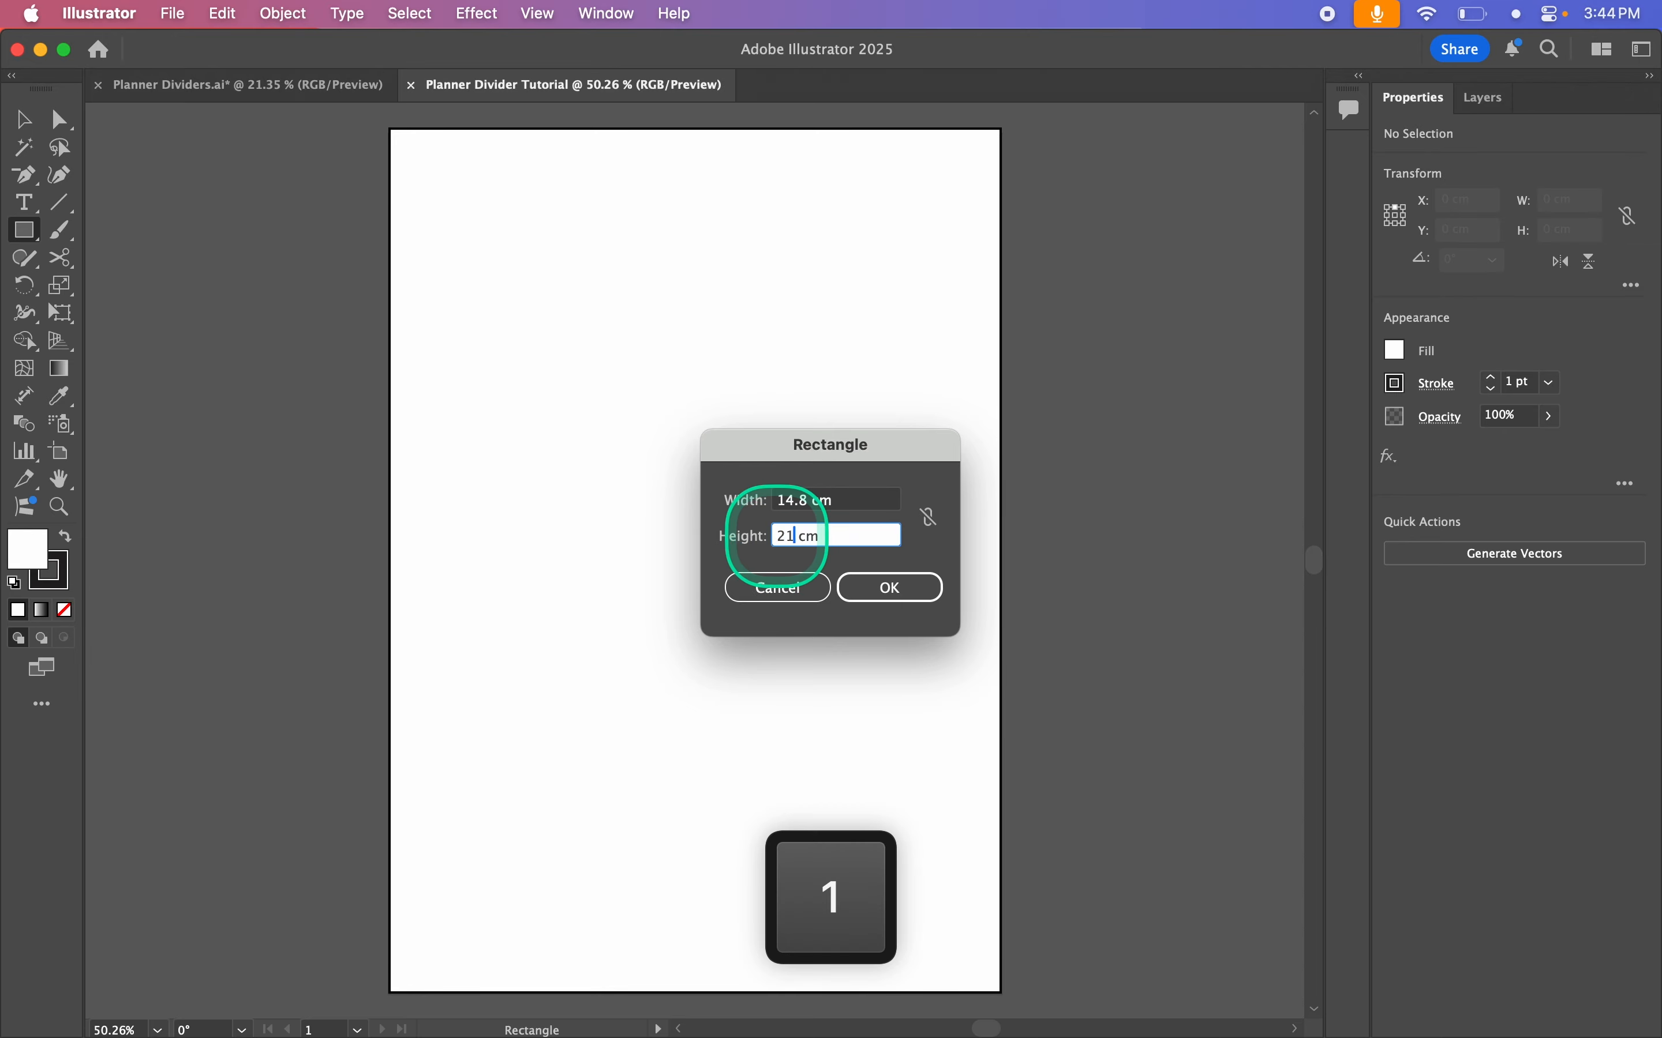
click(890, 588)
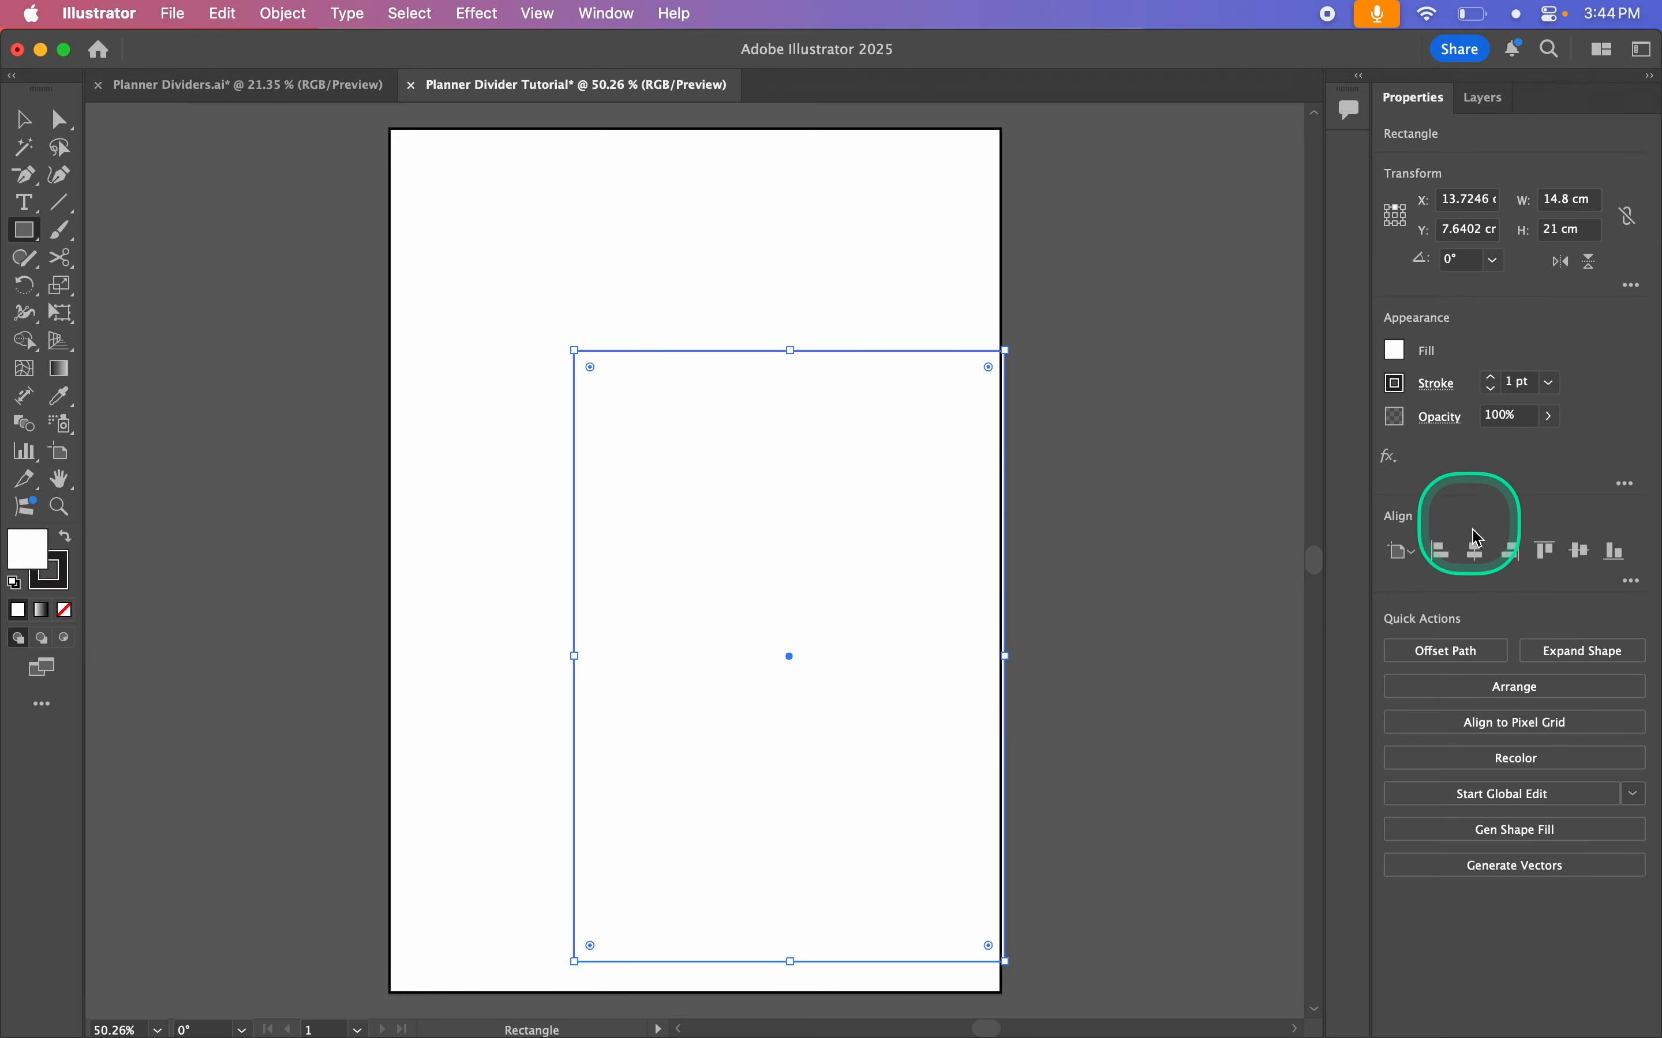
Step: Center the large rectangle horizontally and vertically on the artboard, and deselect it
click(1477, 567)
click(1575, 552)
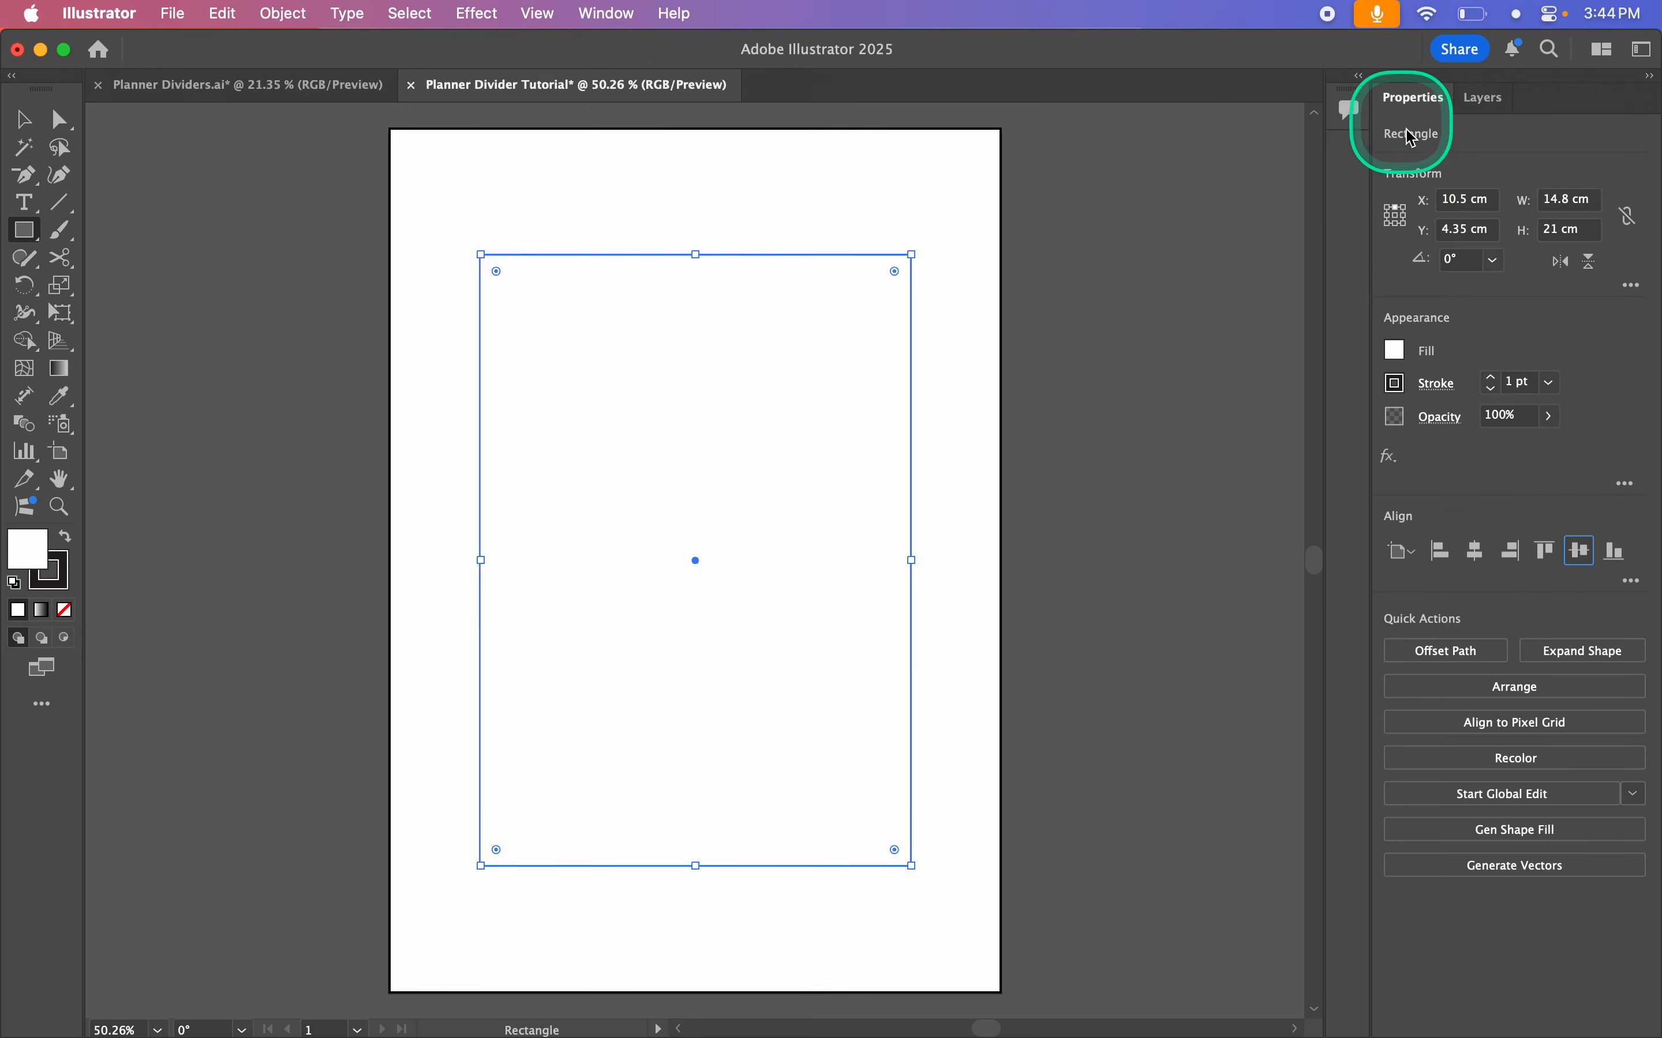
click(606, 13)
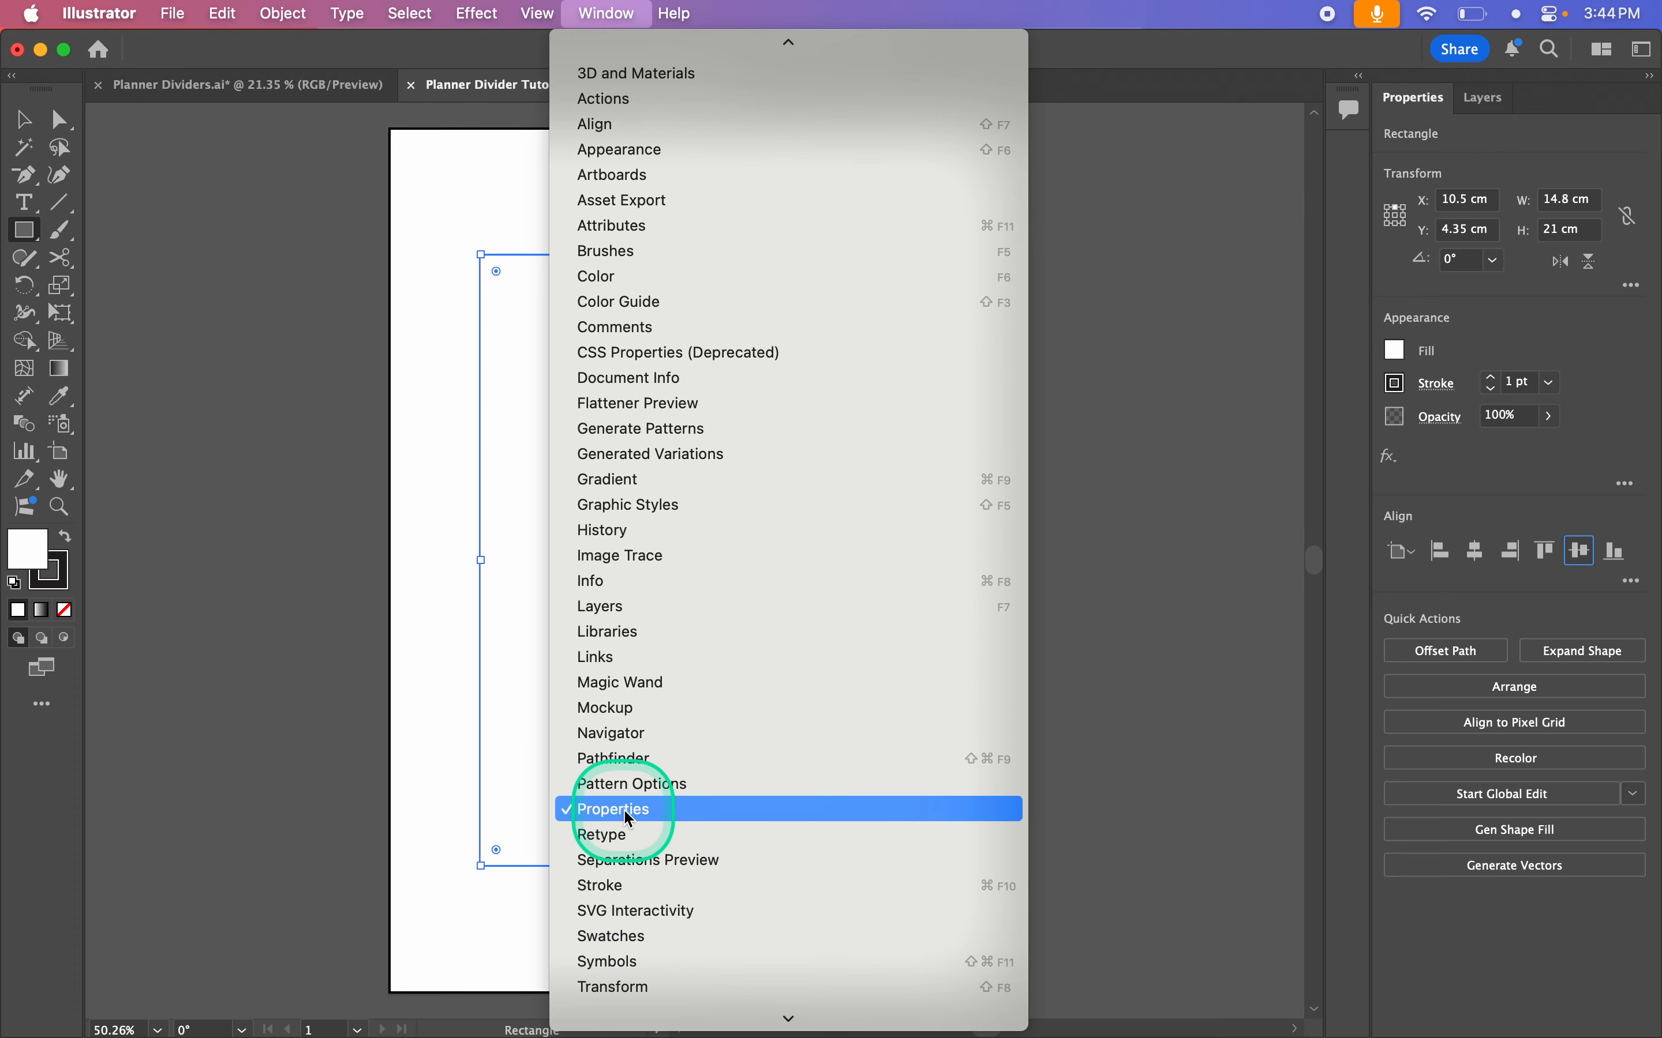
click(606, 13)
click(26, 121)
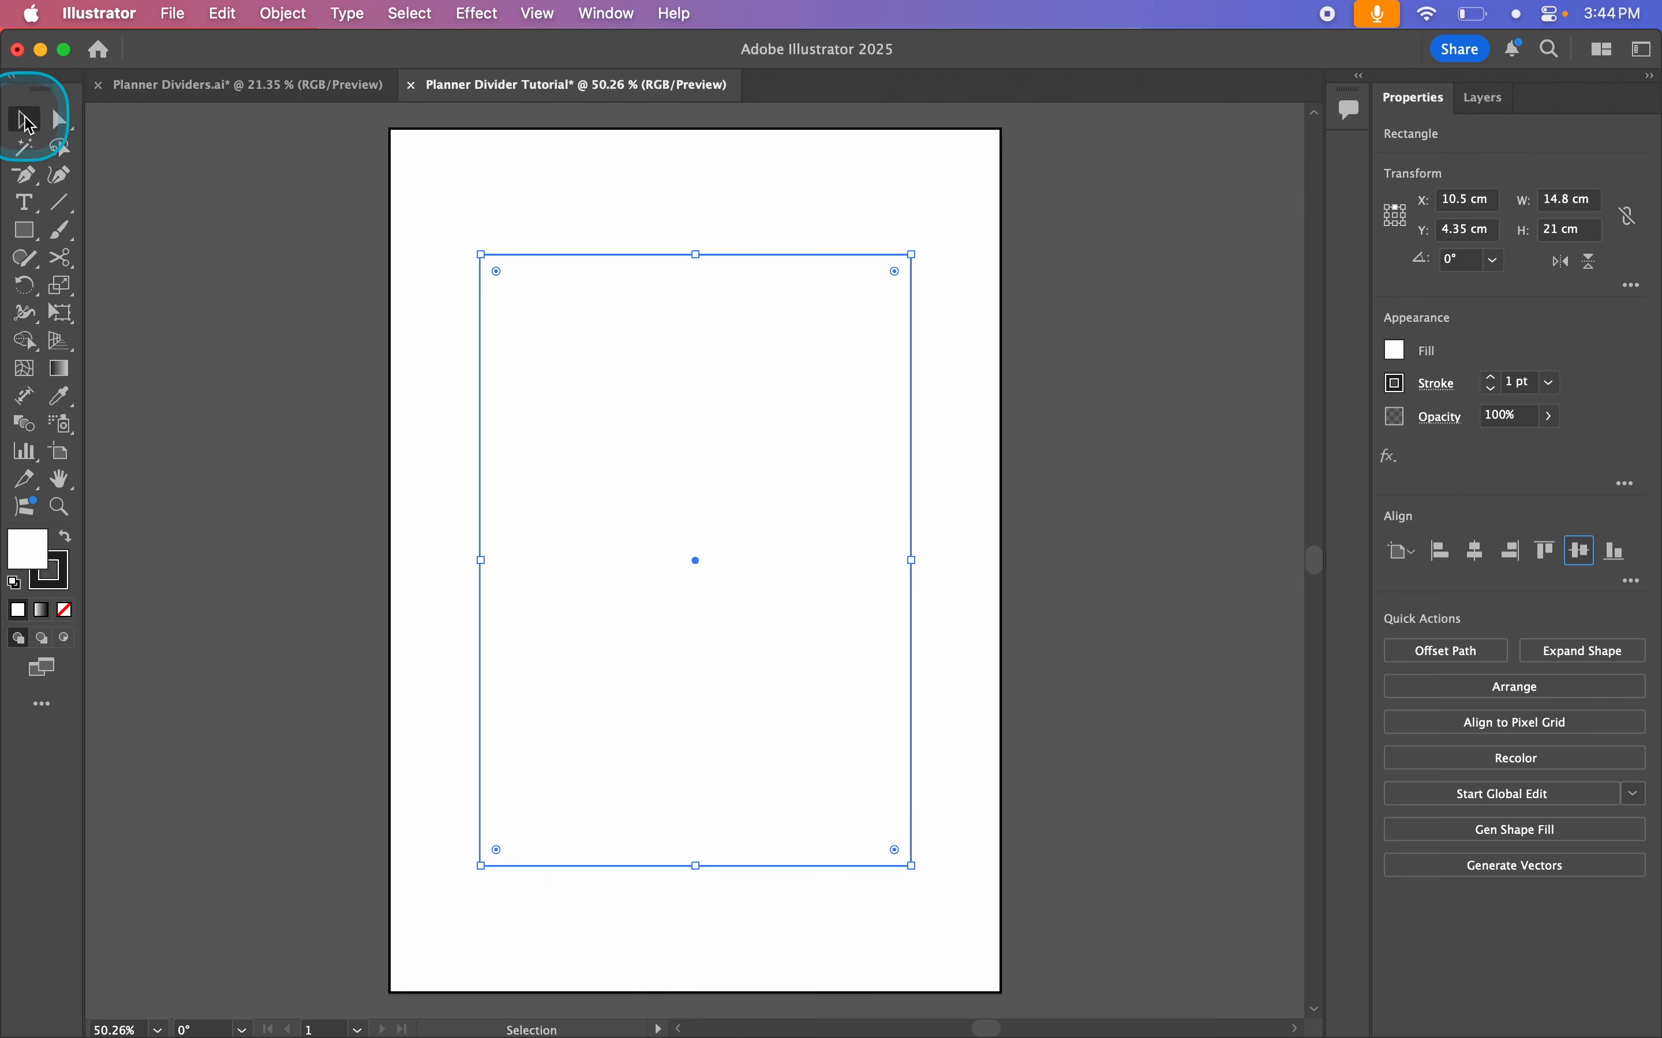
click(955, 354)
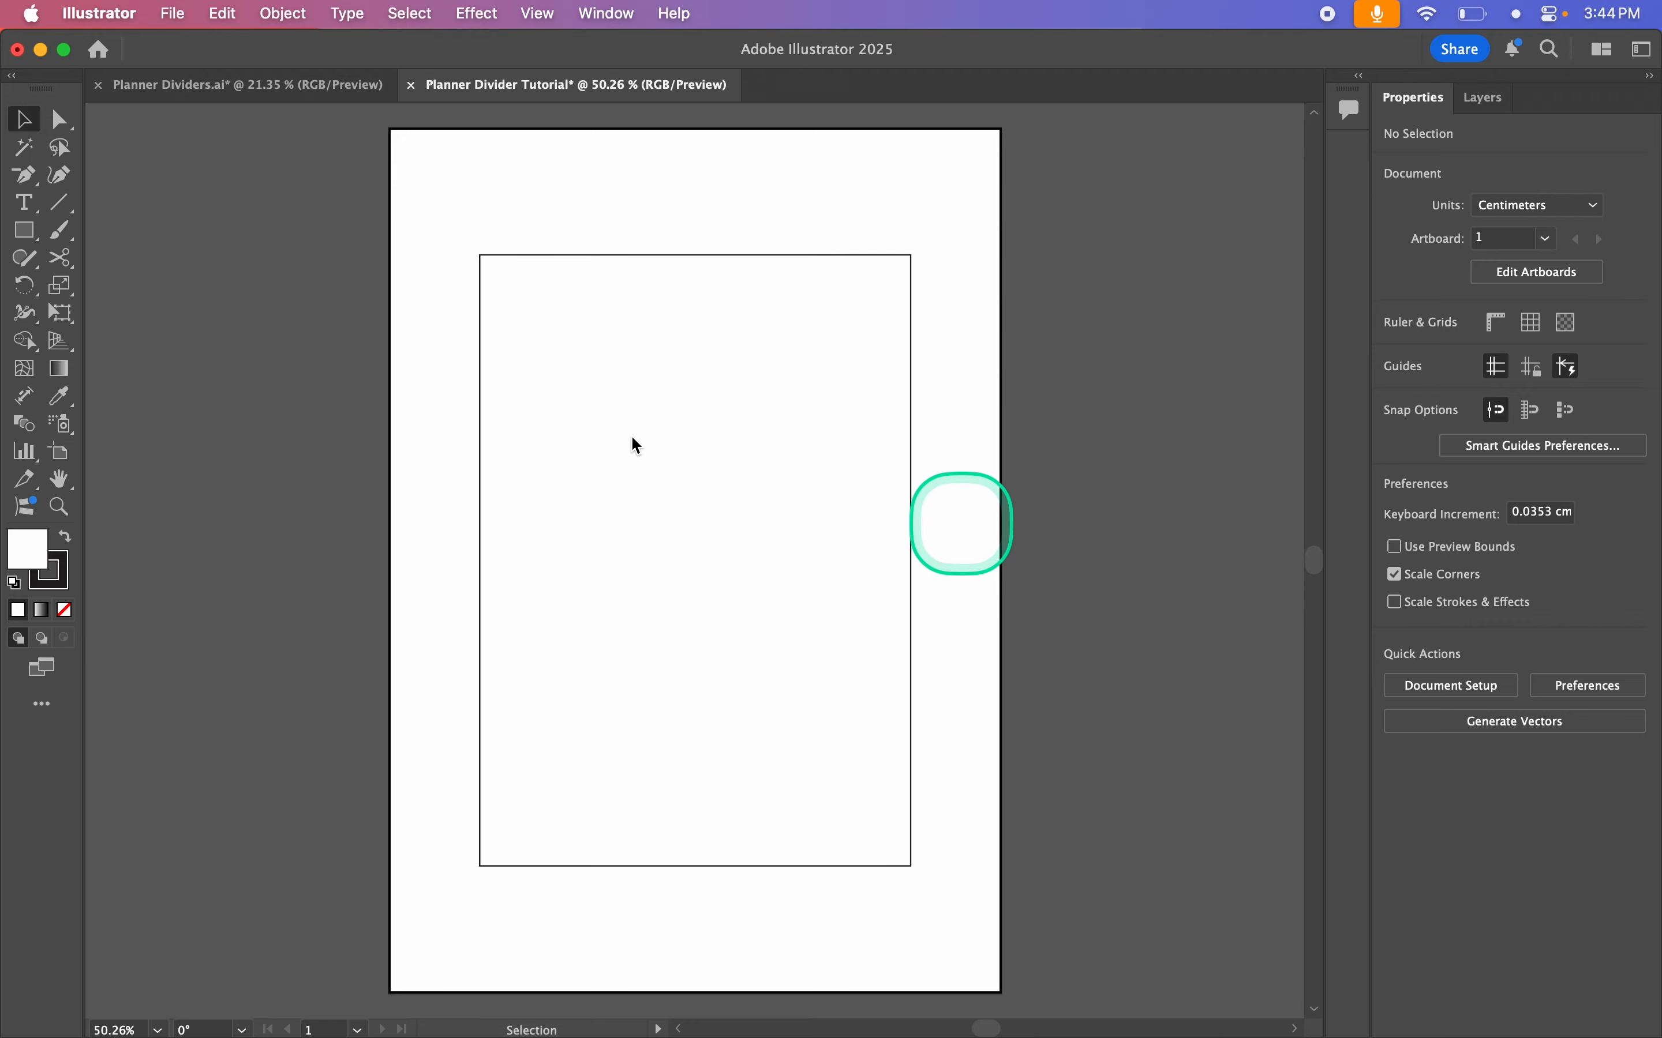
Step: Draw a rectangle 0.5 cm wide and 1.9 cm high in the margin beside the large rectangle's left edge
click(24, 230)
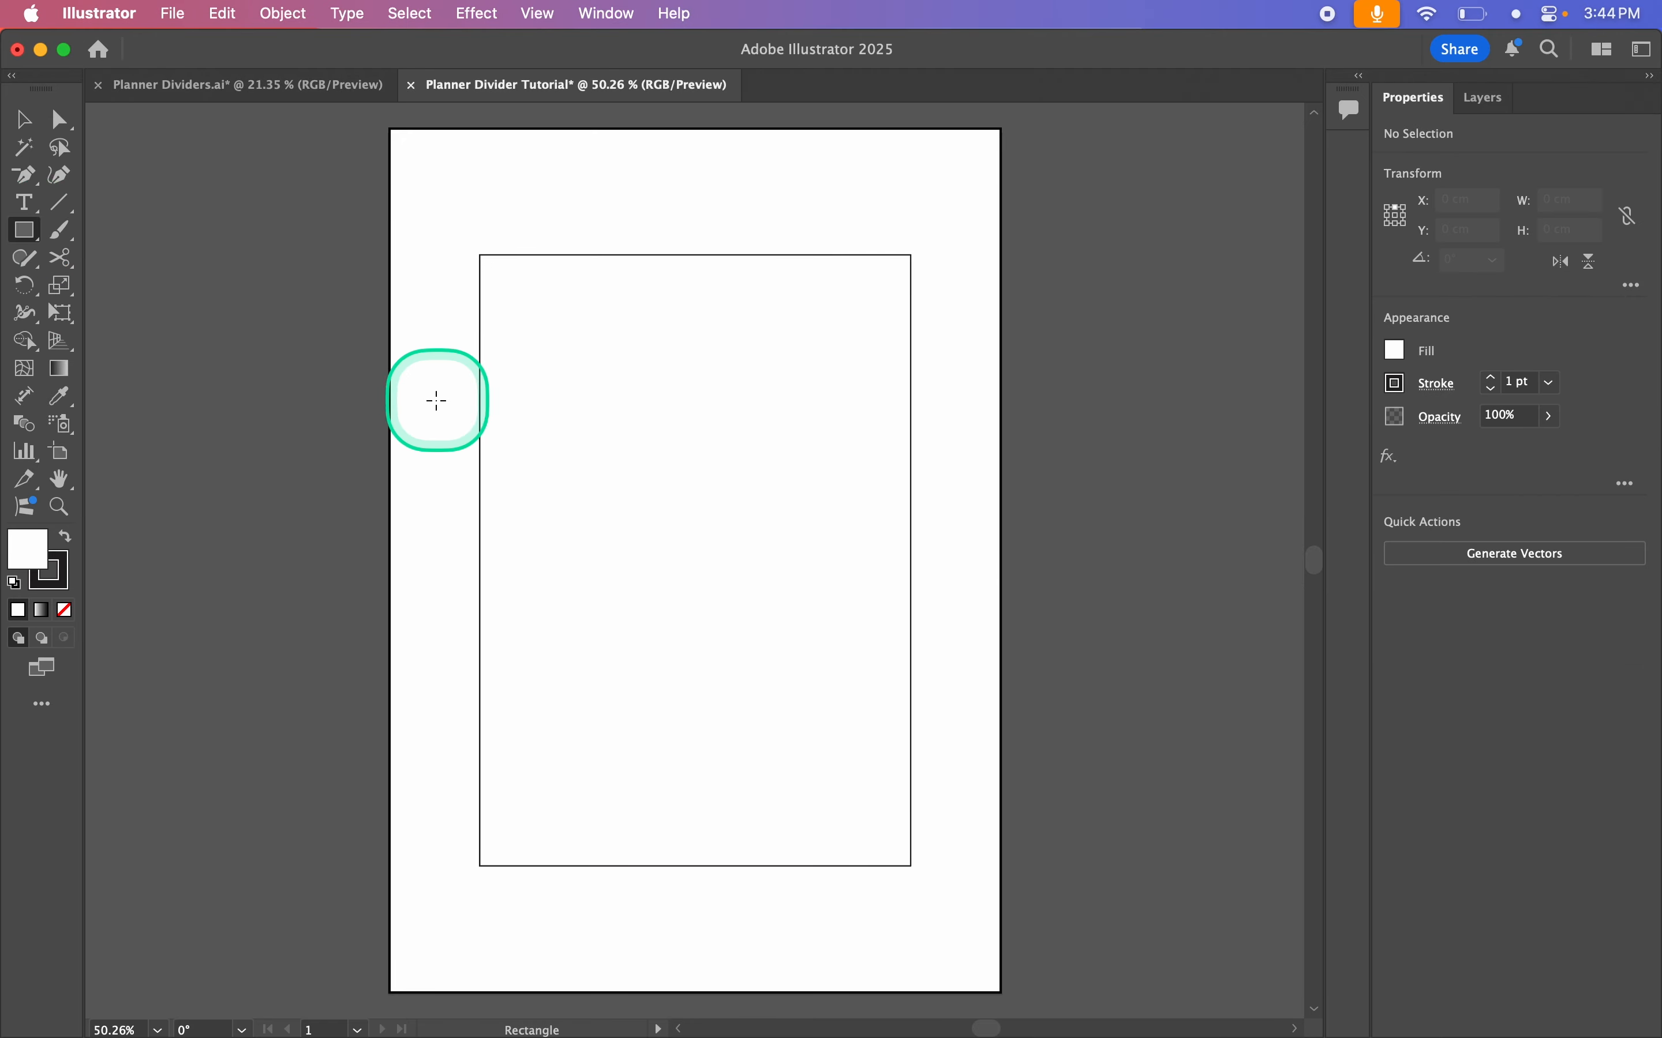
click(433, 410)
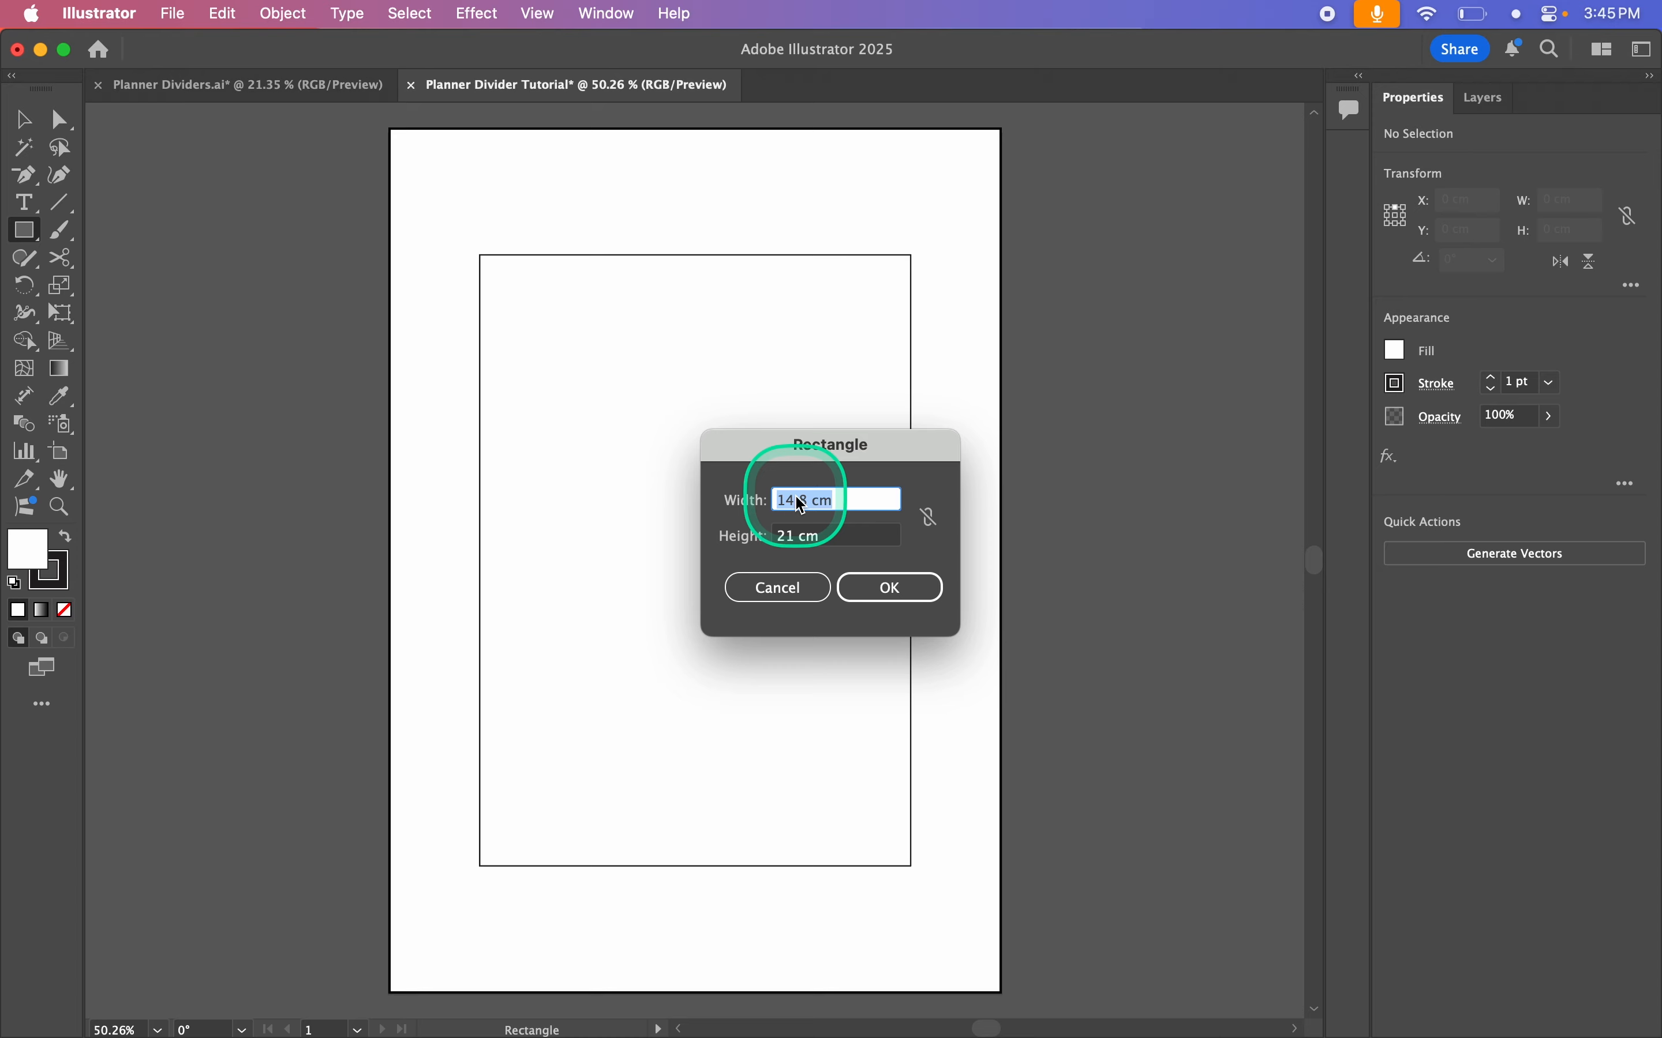
text(0.5)
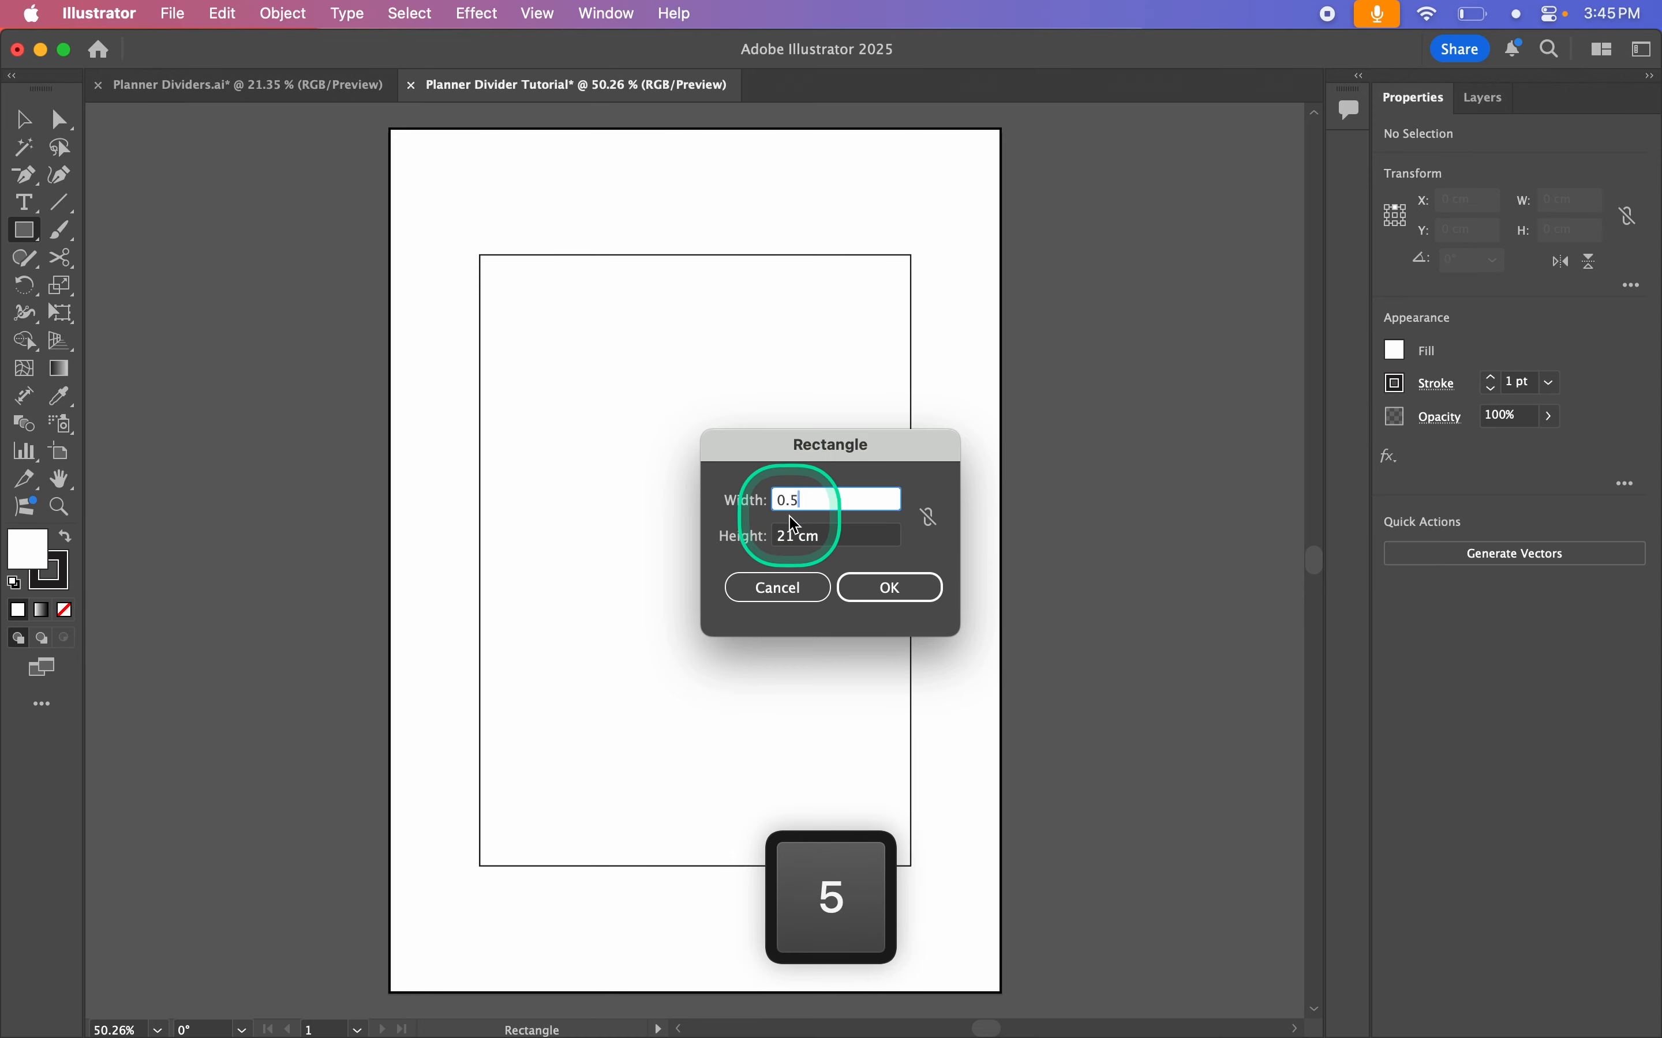
click(796, 536)
double_click(800, 539)
text(1.)
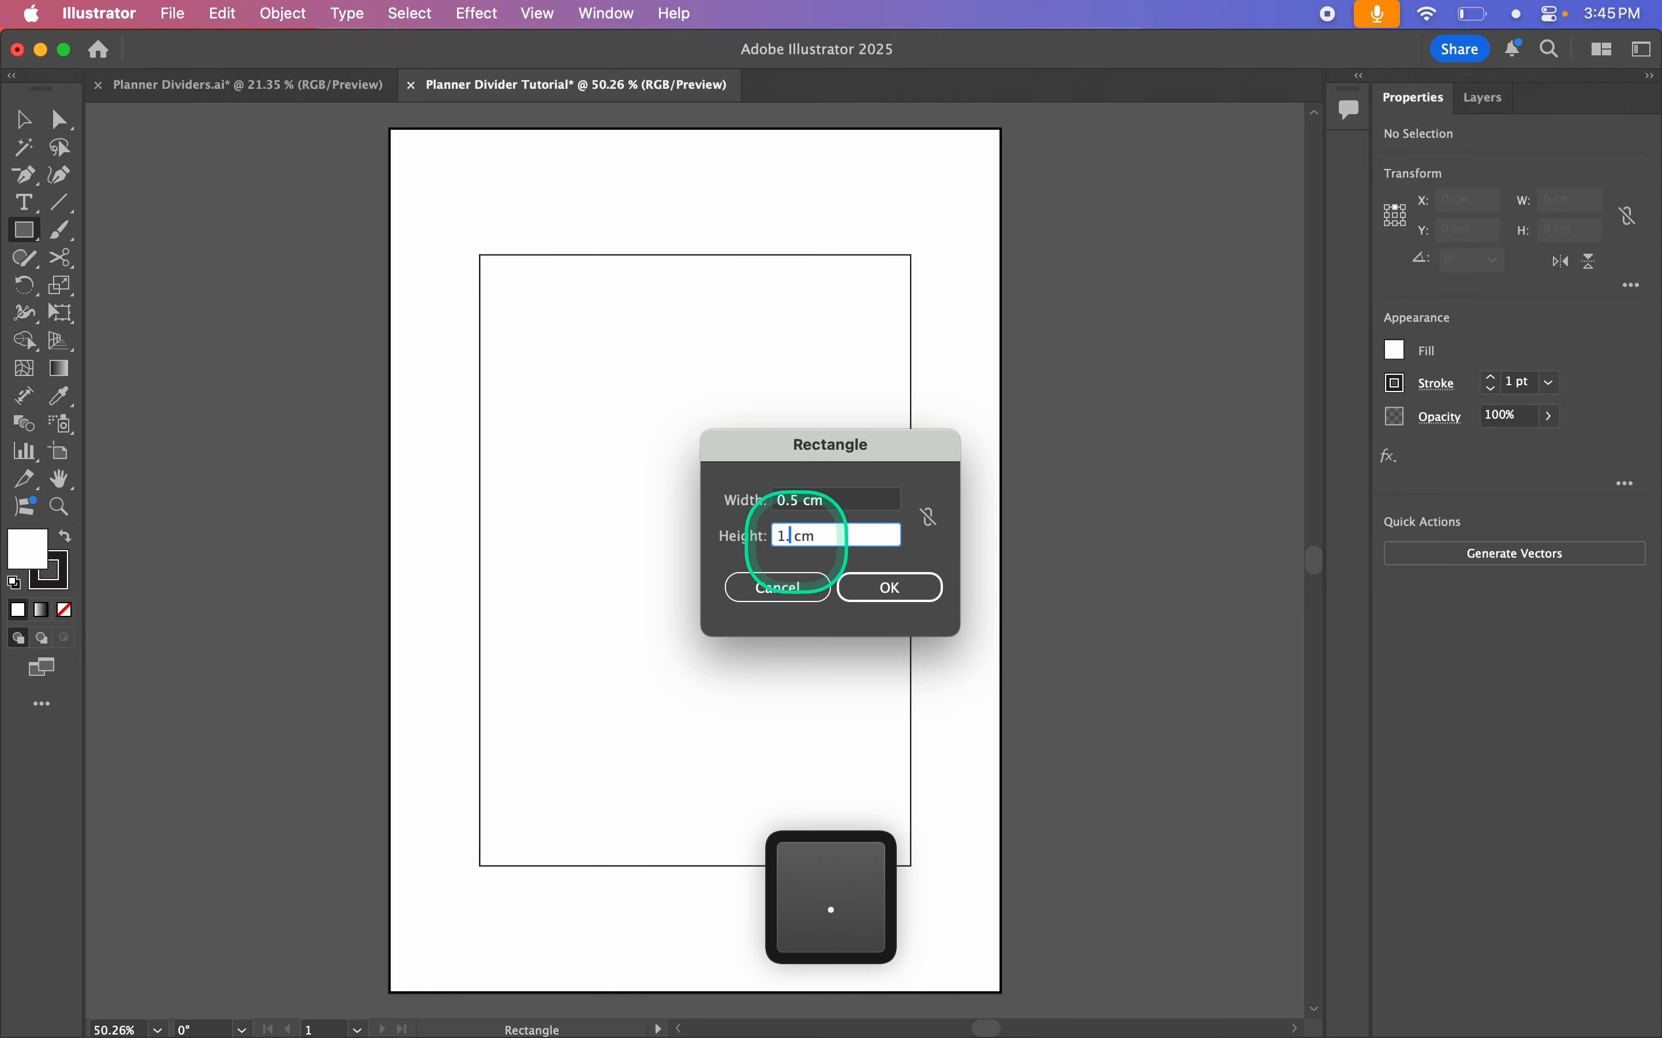
text(9)
key(Return)
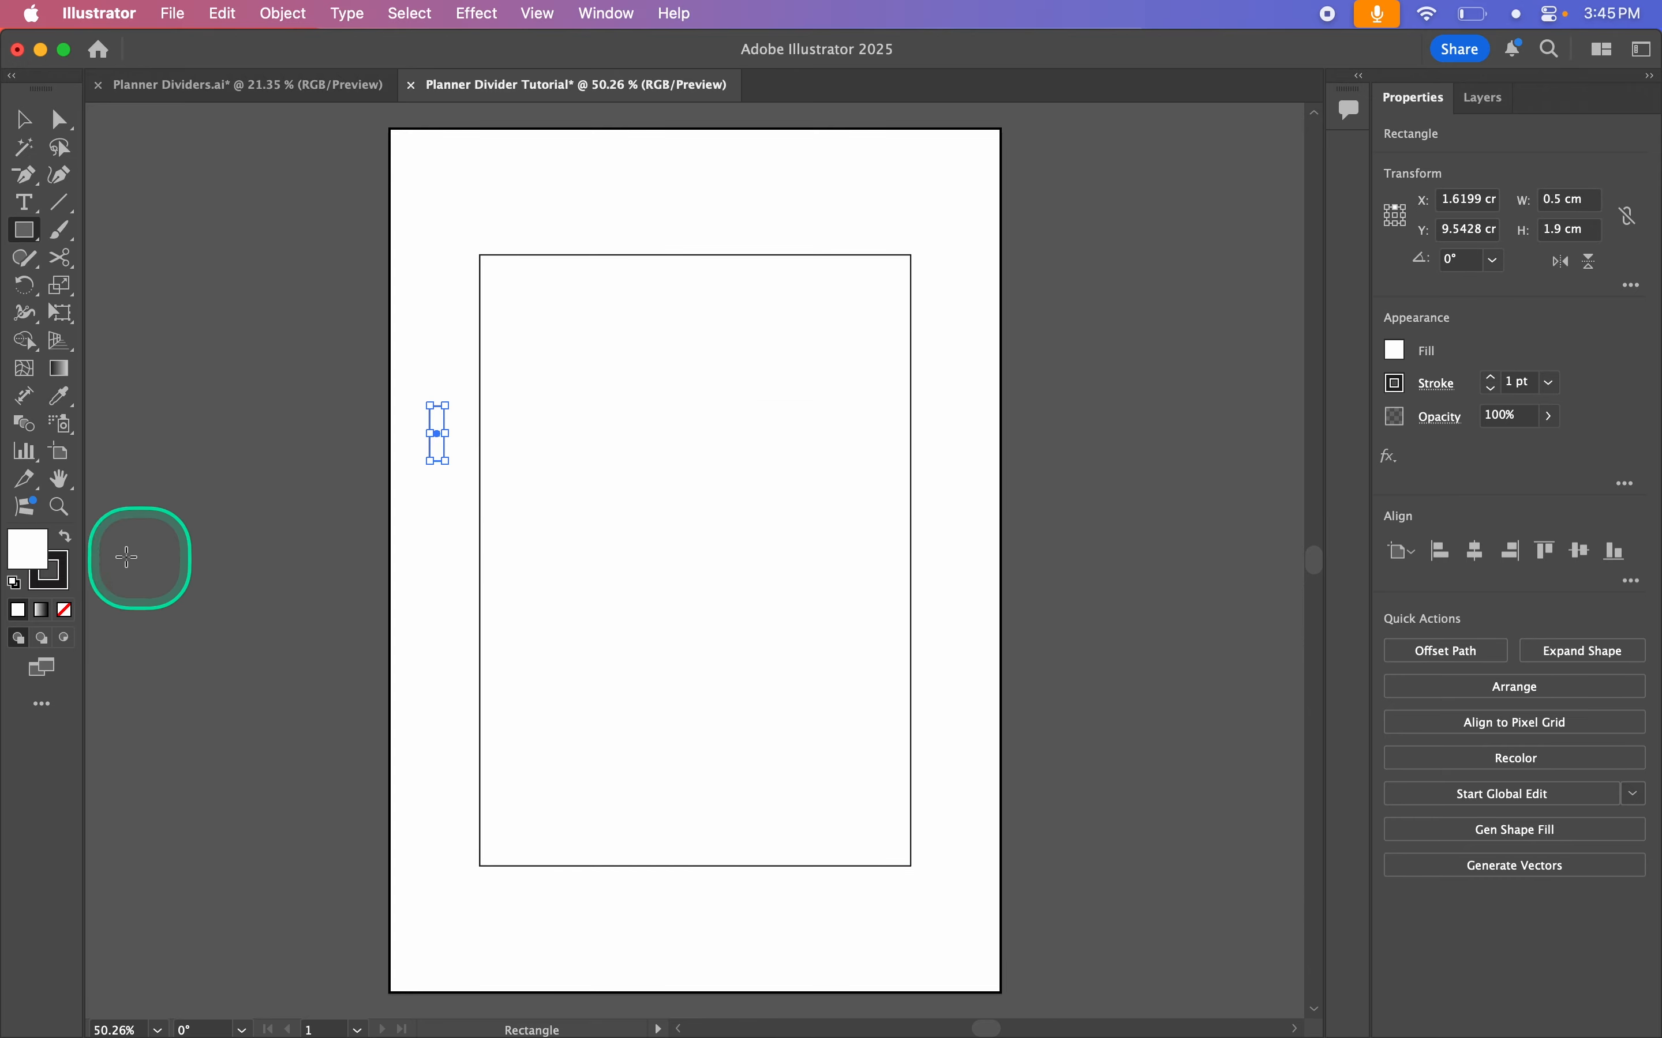
Step: Fill the small rectangle with purple c544d3 and remove its stroke
double_click(44, 557)
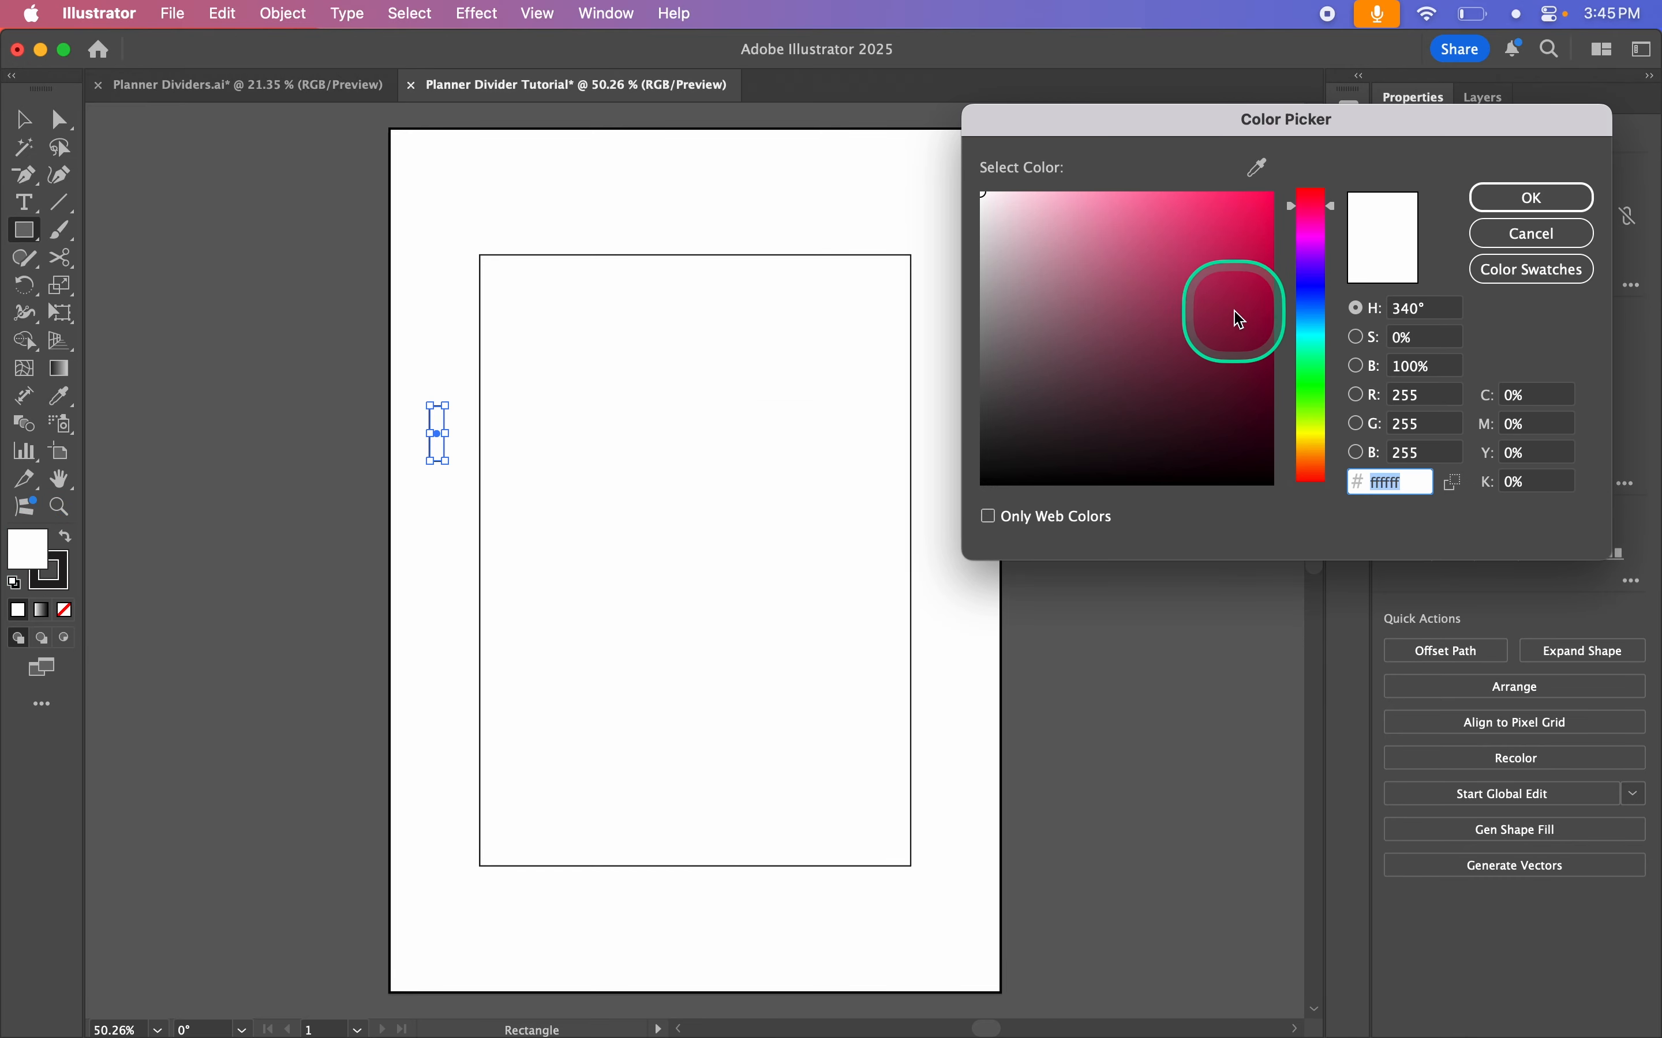
click(1222, 295)
click(1308, 210)
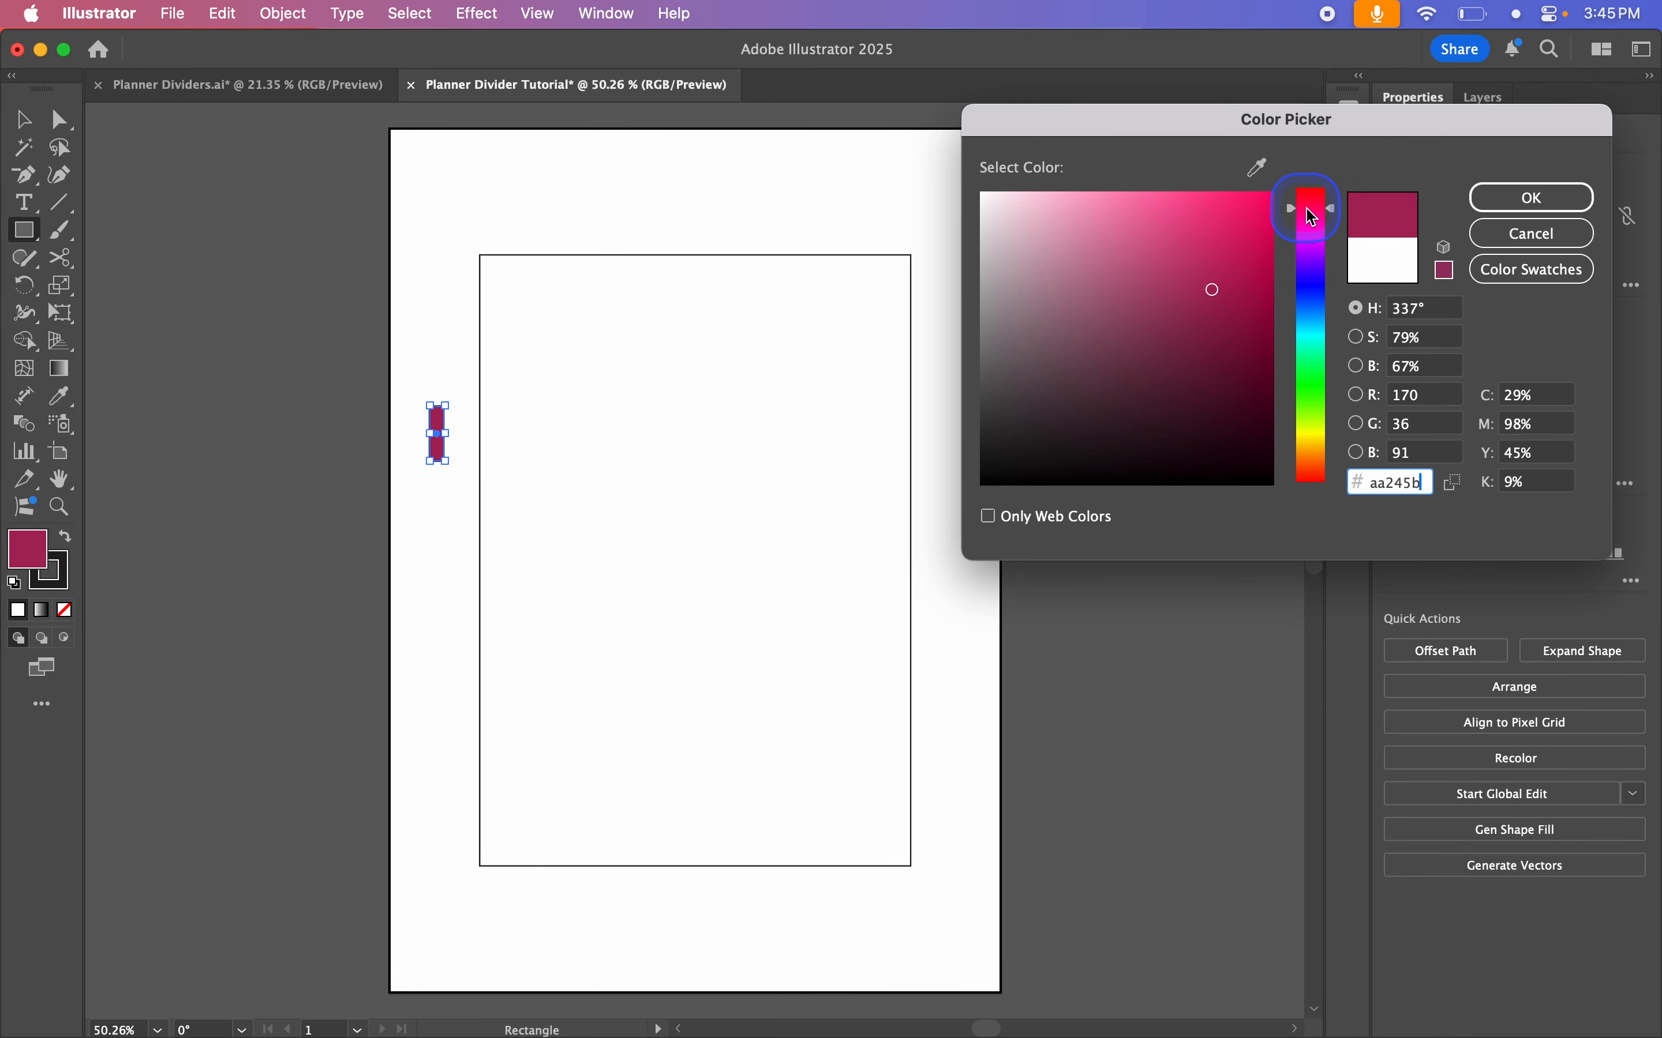
click(1192, 237)
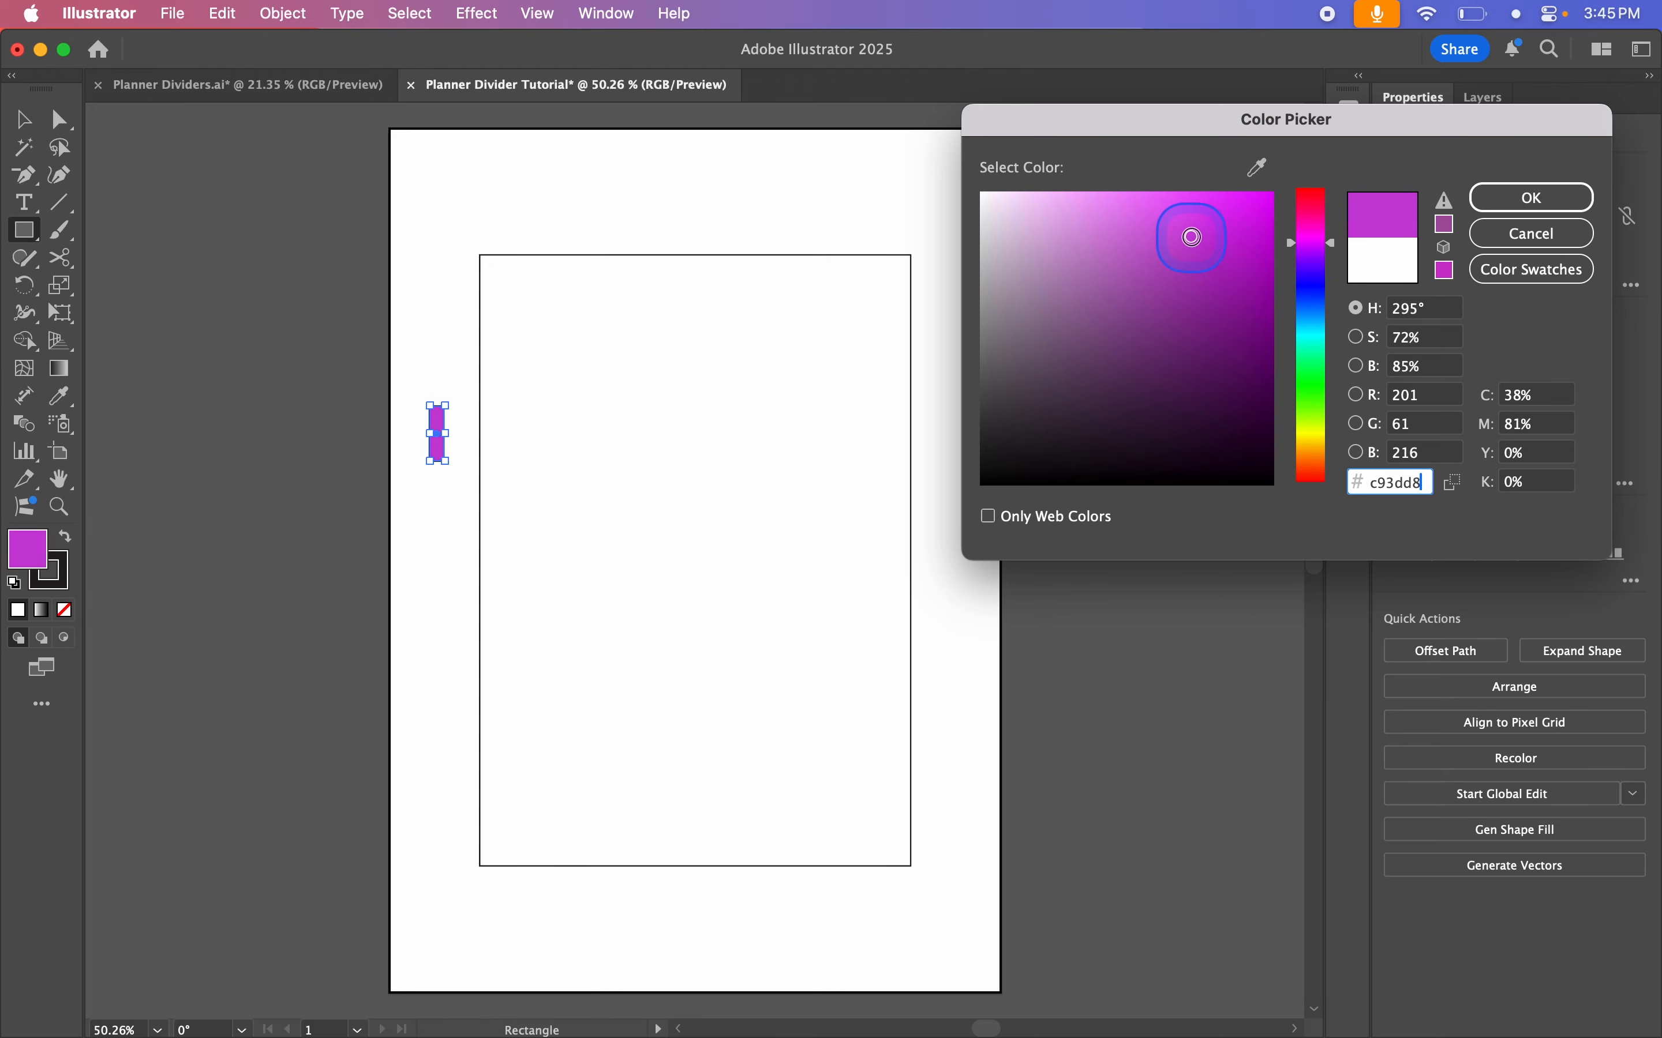
click(1531, 198)
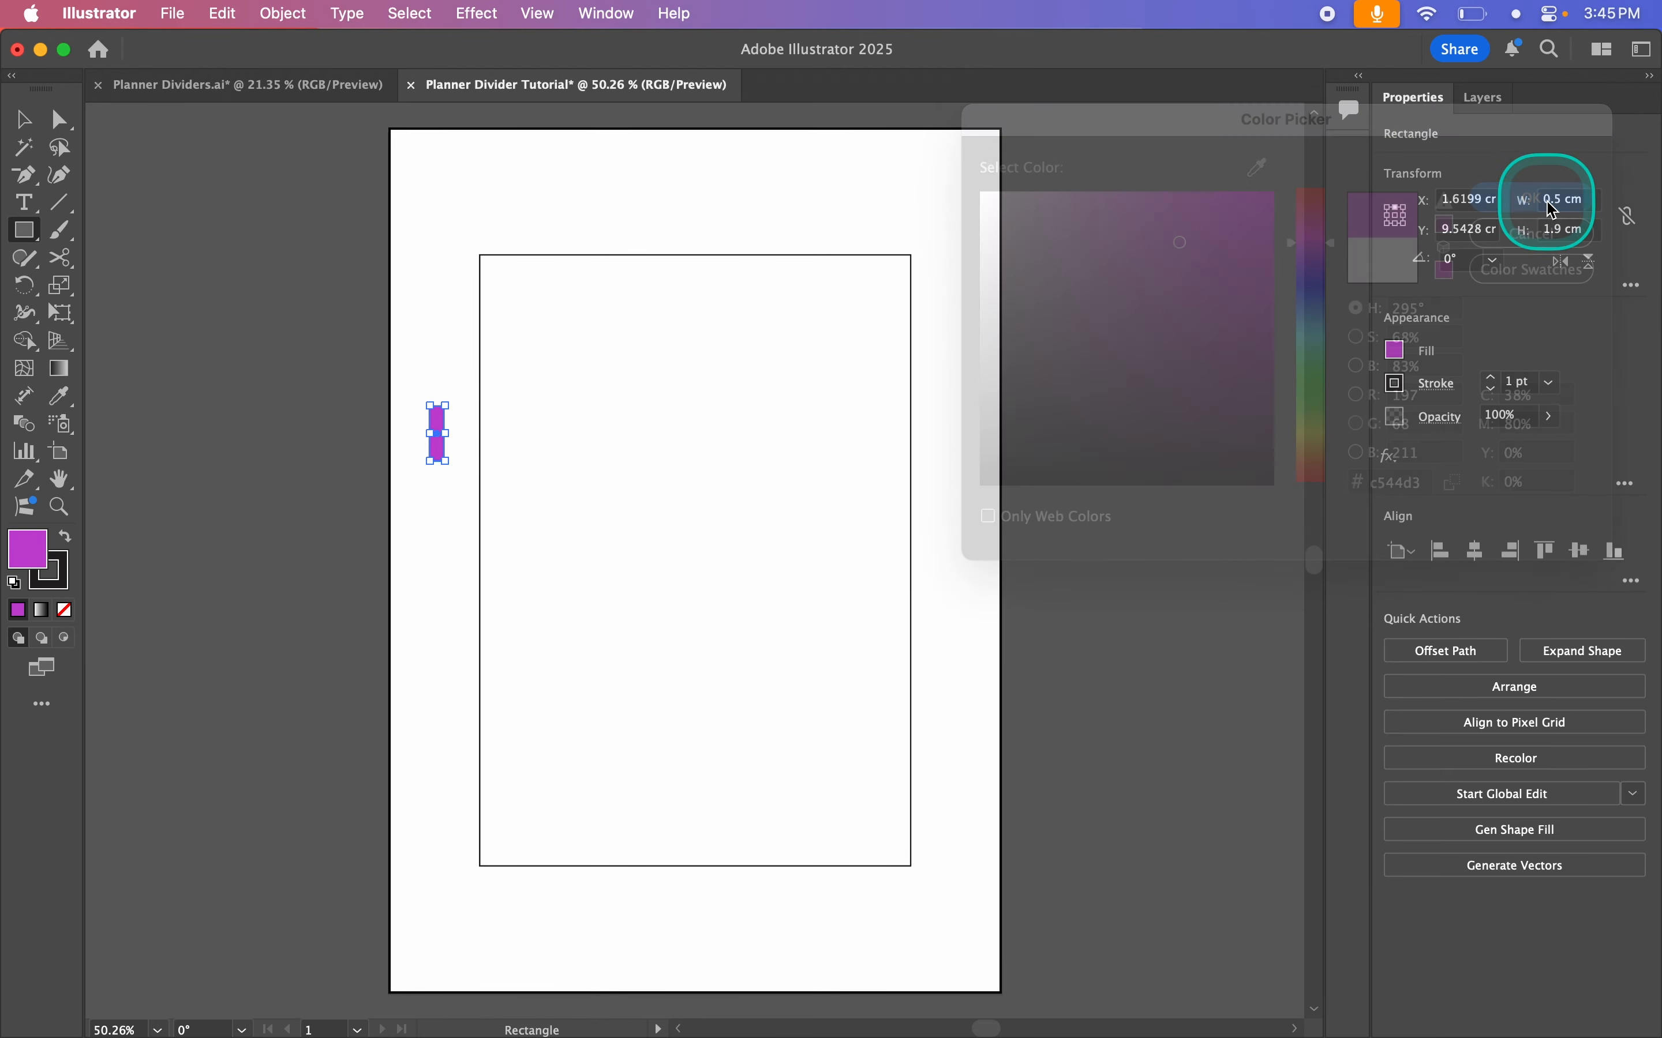
click(58, 573)
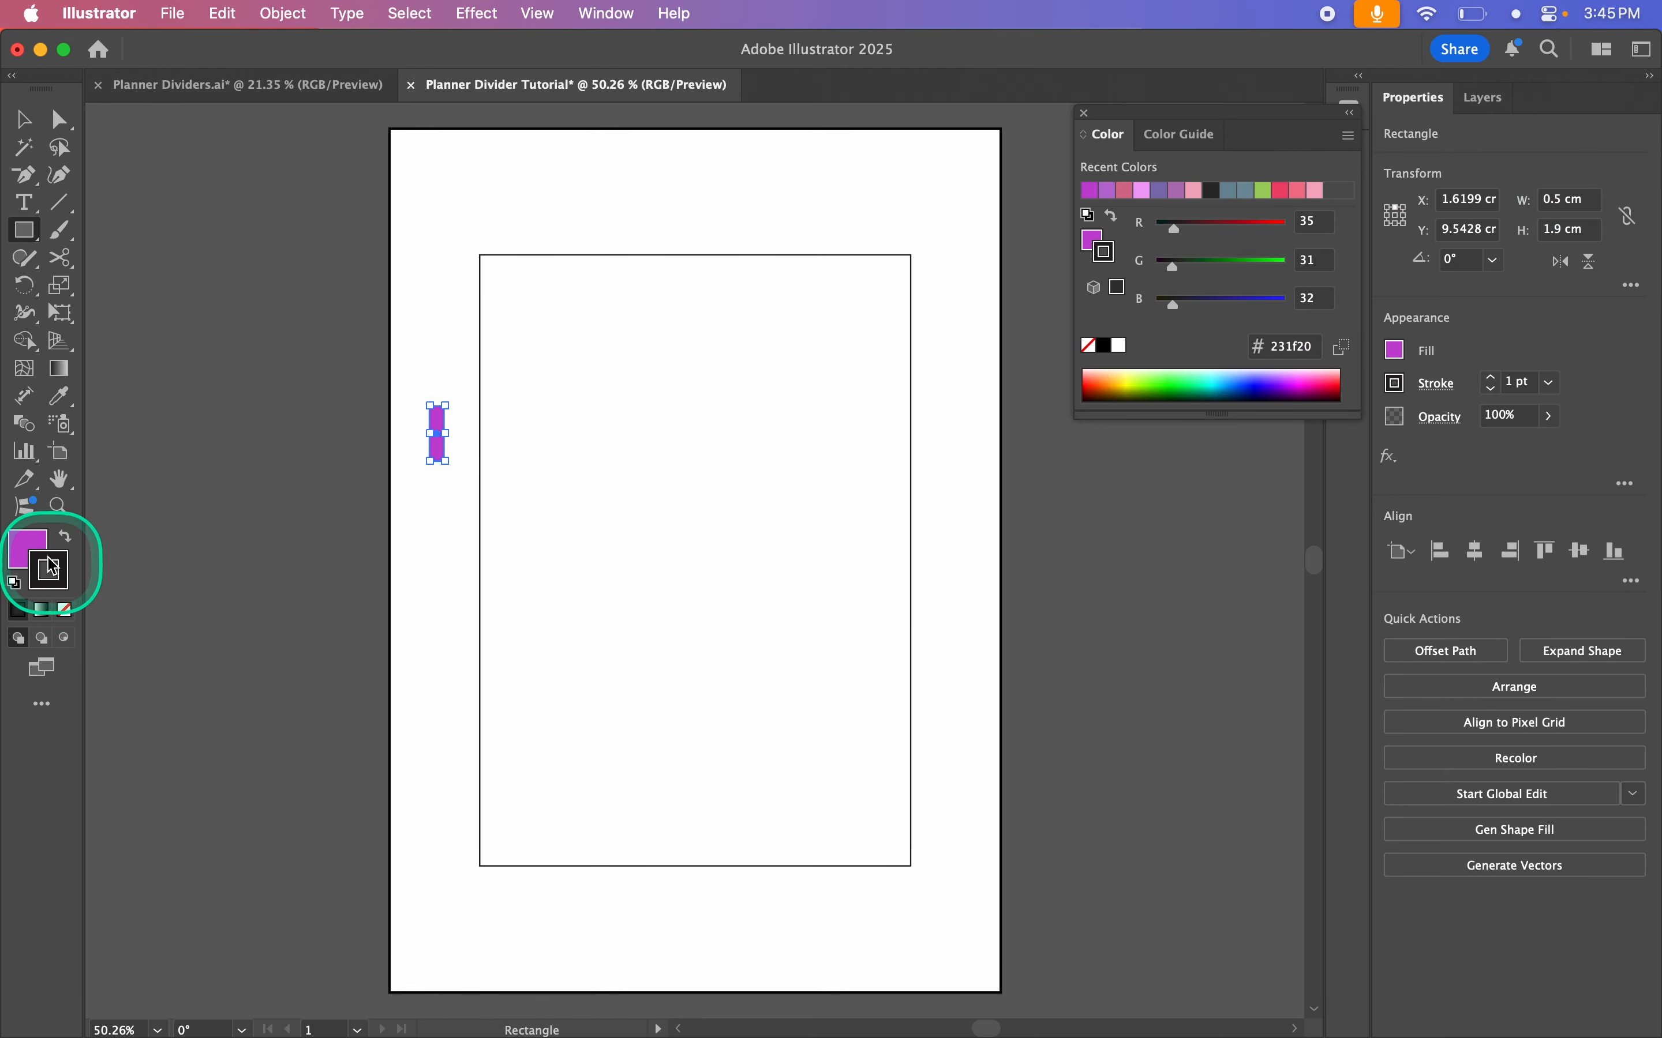
click(65, 612)
click(27, 549)
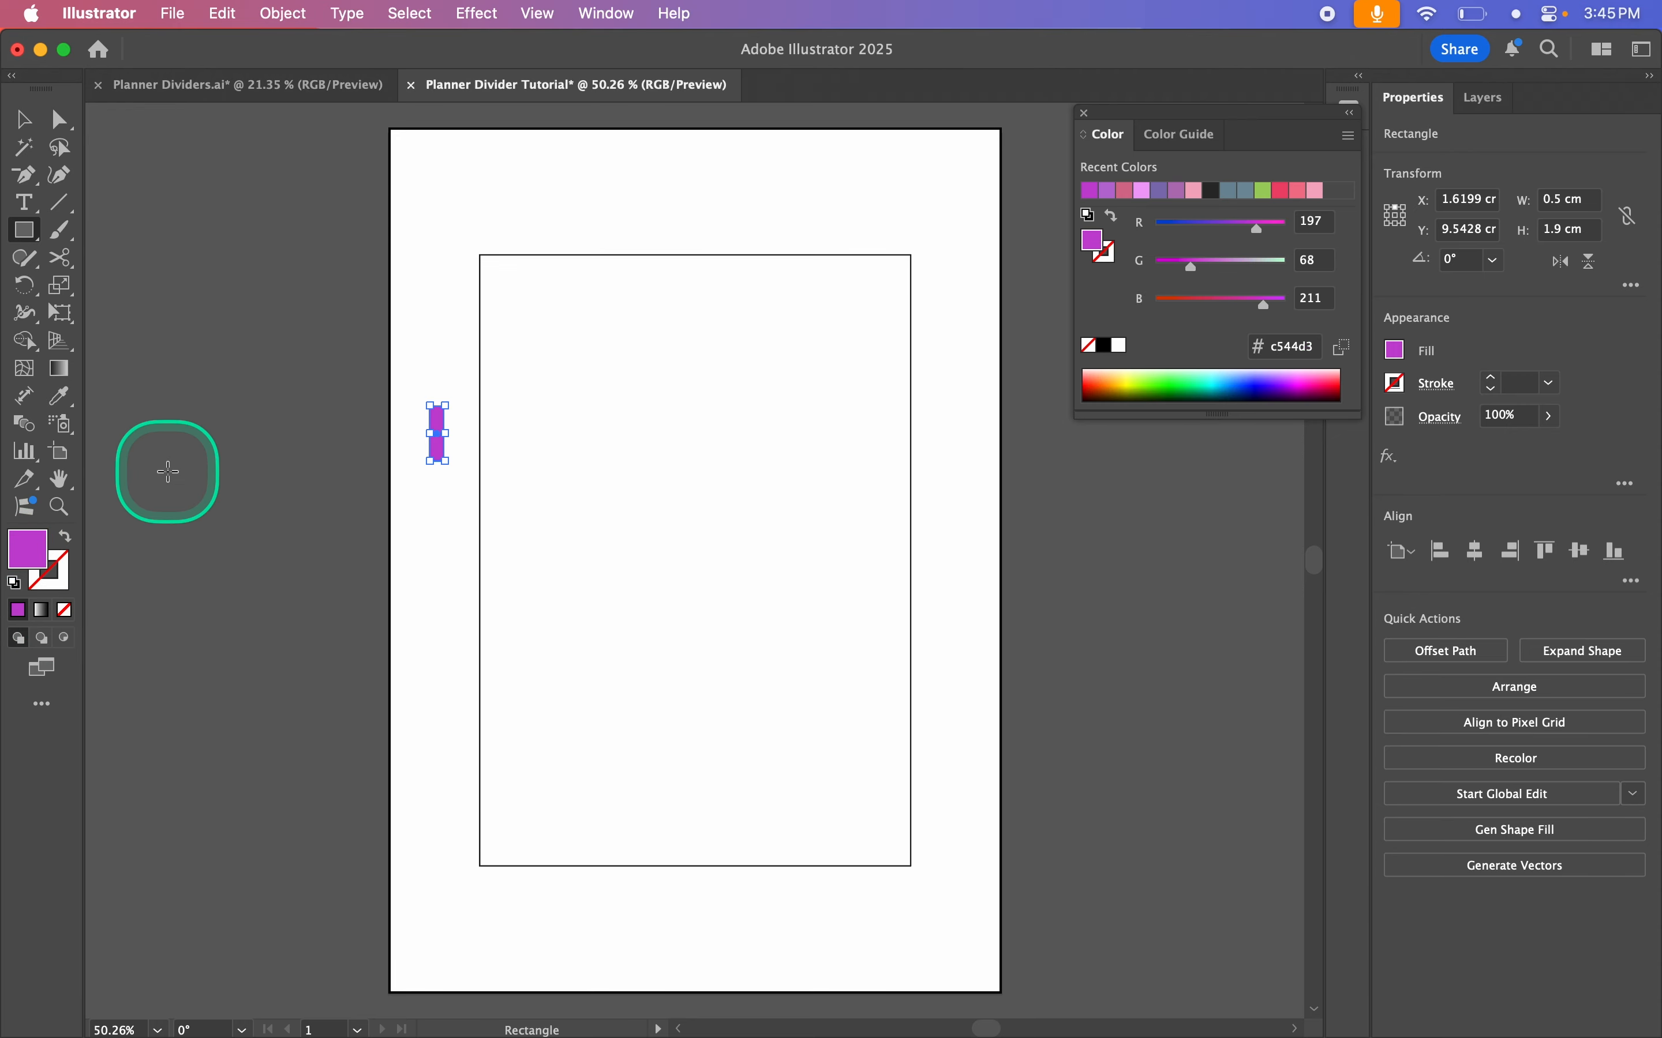
Step: Move the small purple rectangle about 5 cm down within the artboard's left margin and deselect it
click(25, 130)
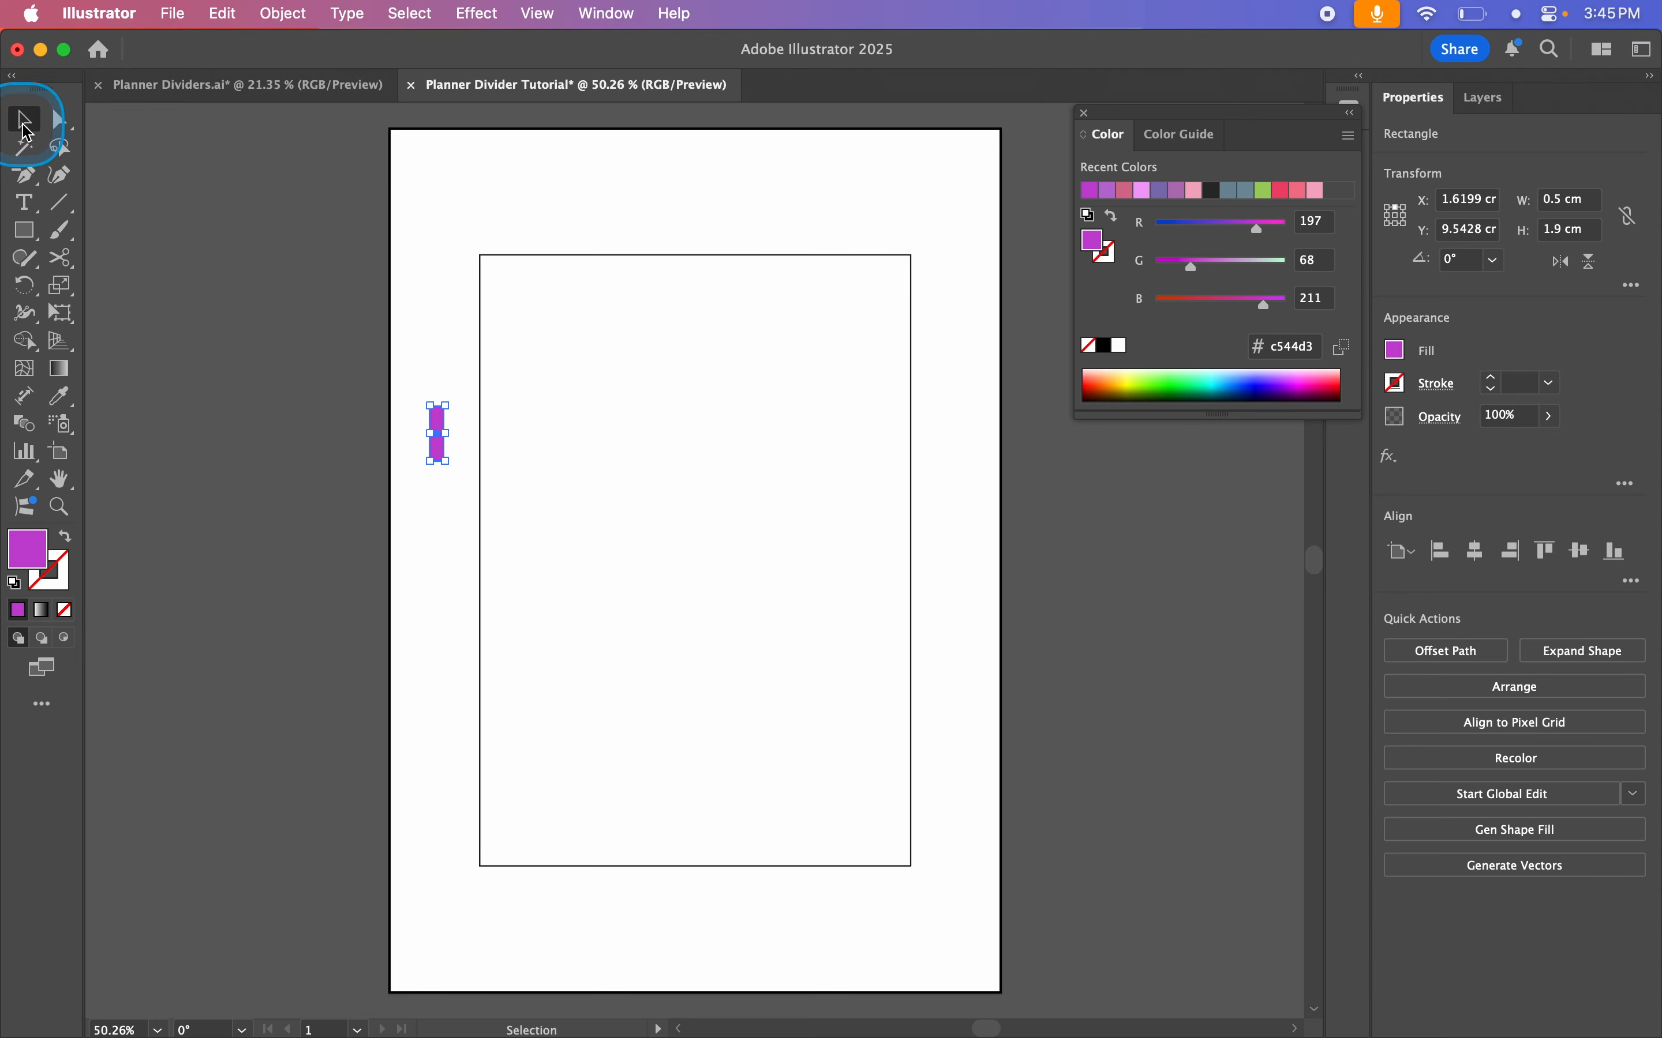
click(445, 488)
drag(443, 454, 440, 589)
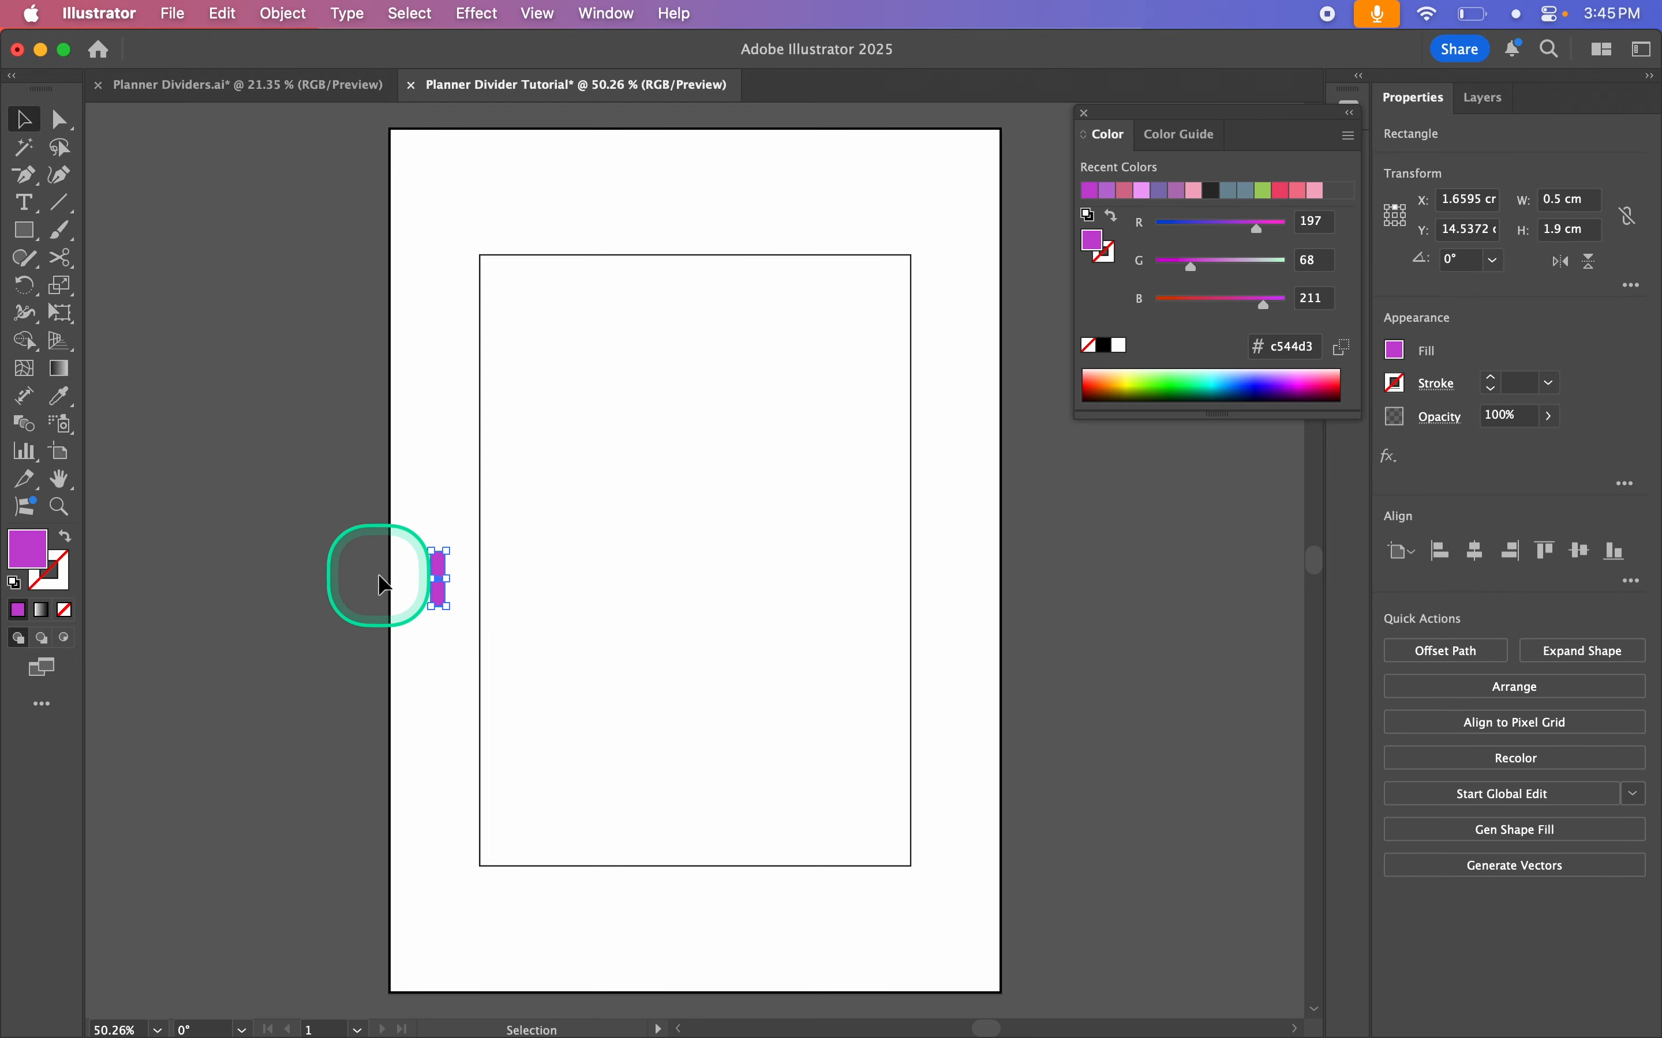
click(398, 581)
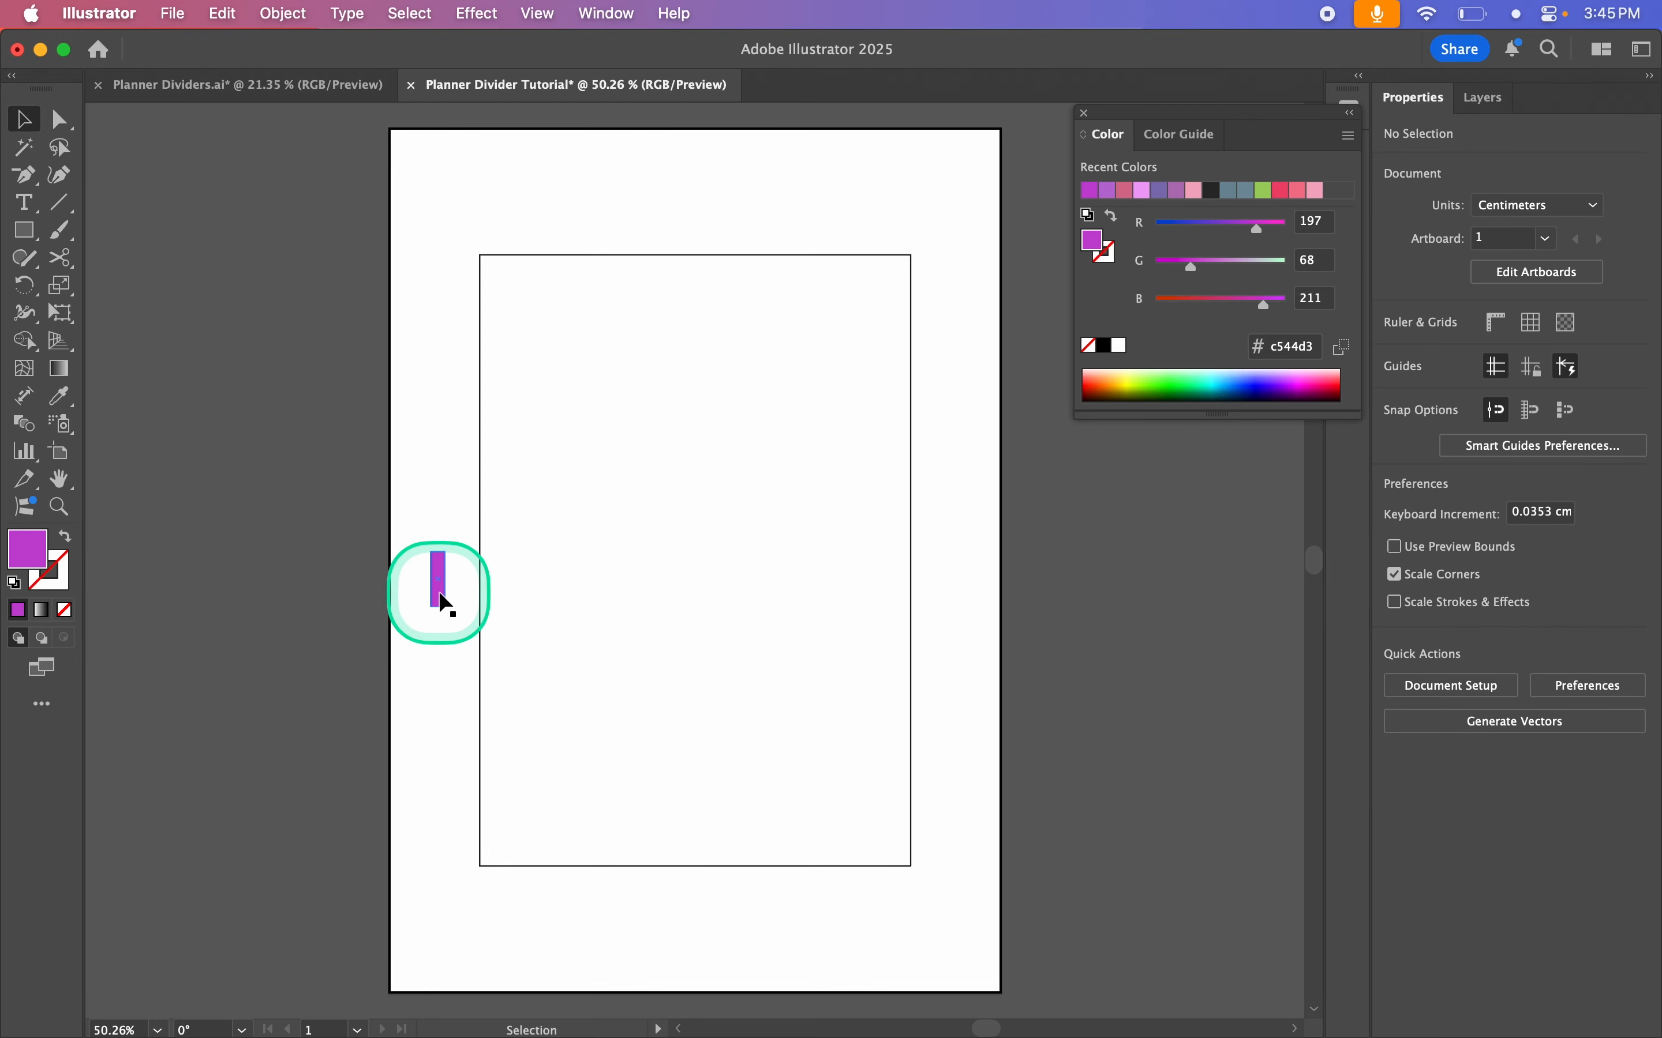
Step: Duplicate the small purple rectangle directly above the original so that their edges meet
drag(445, 602, 440, 553)
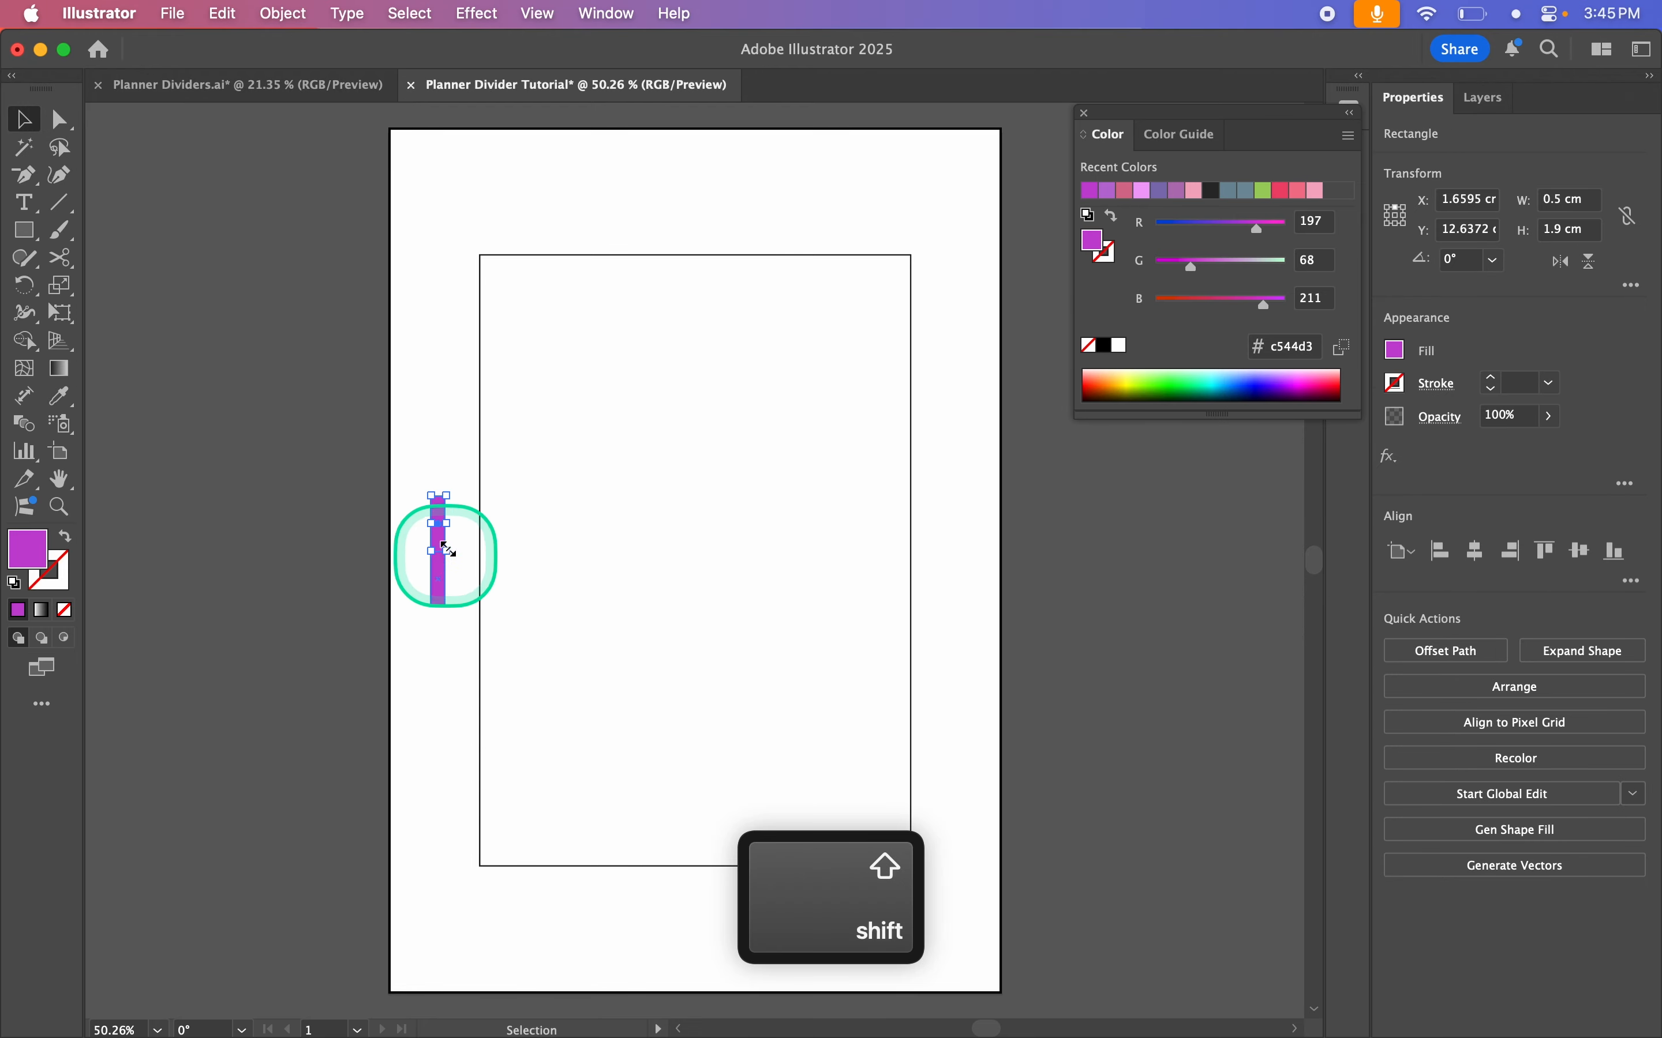
click(437, 528)
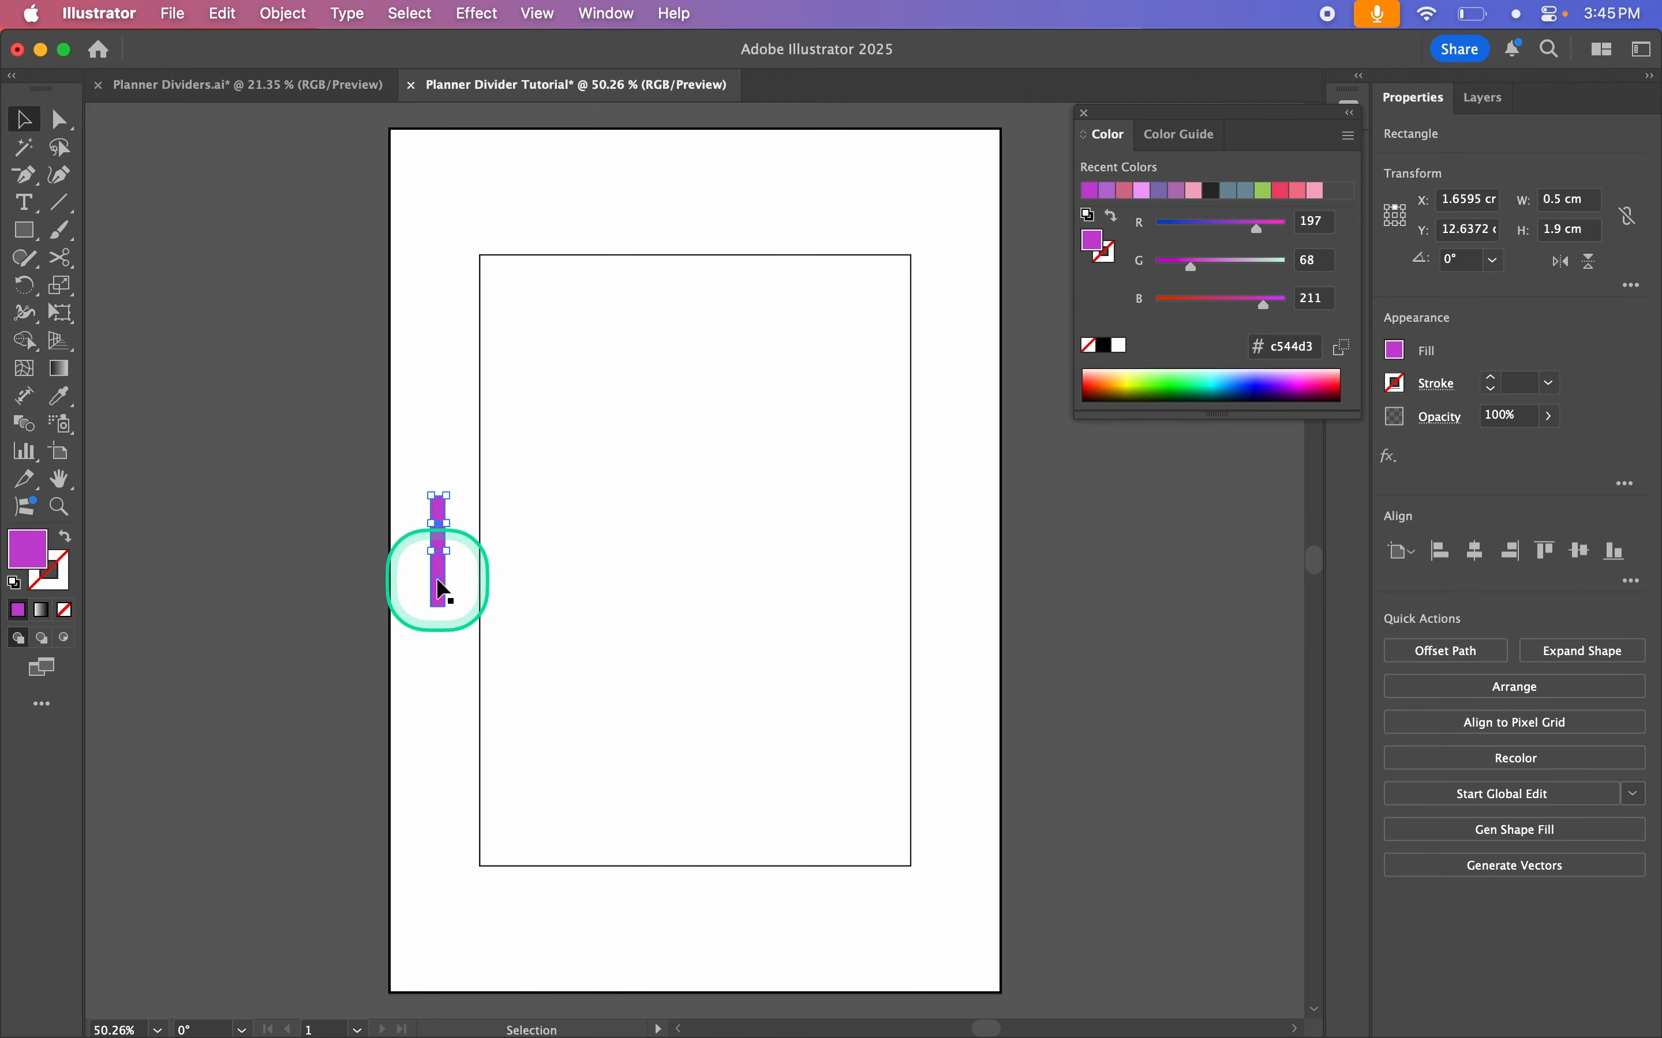
click(437, 582)
Step: Change the fill of the upper small rectangle to pink ed72a2 and deselect it
click(436, 523)
double_click(42, 555)
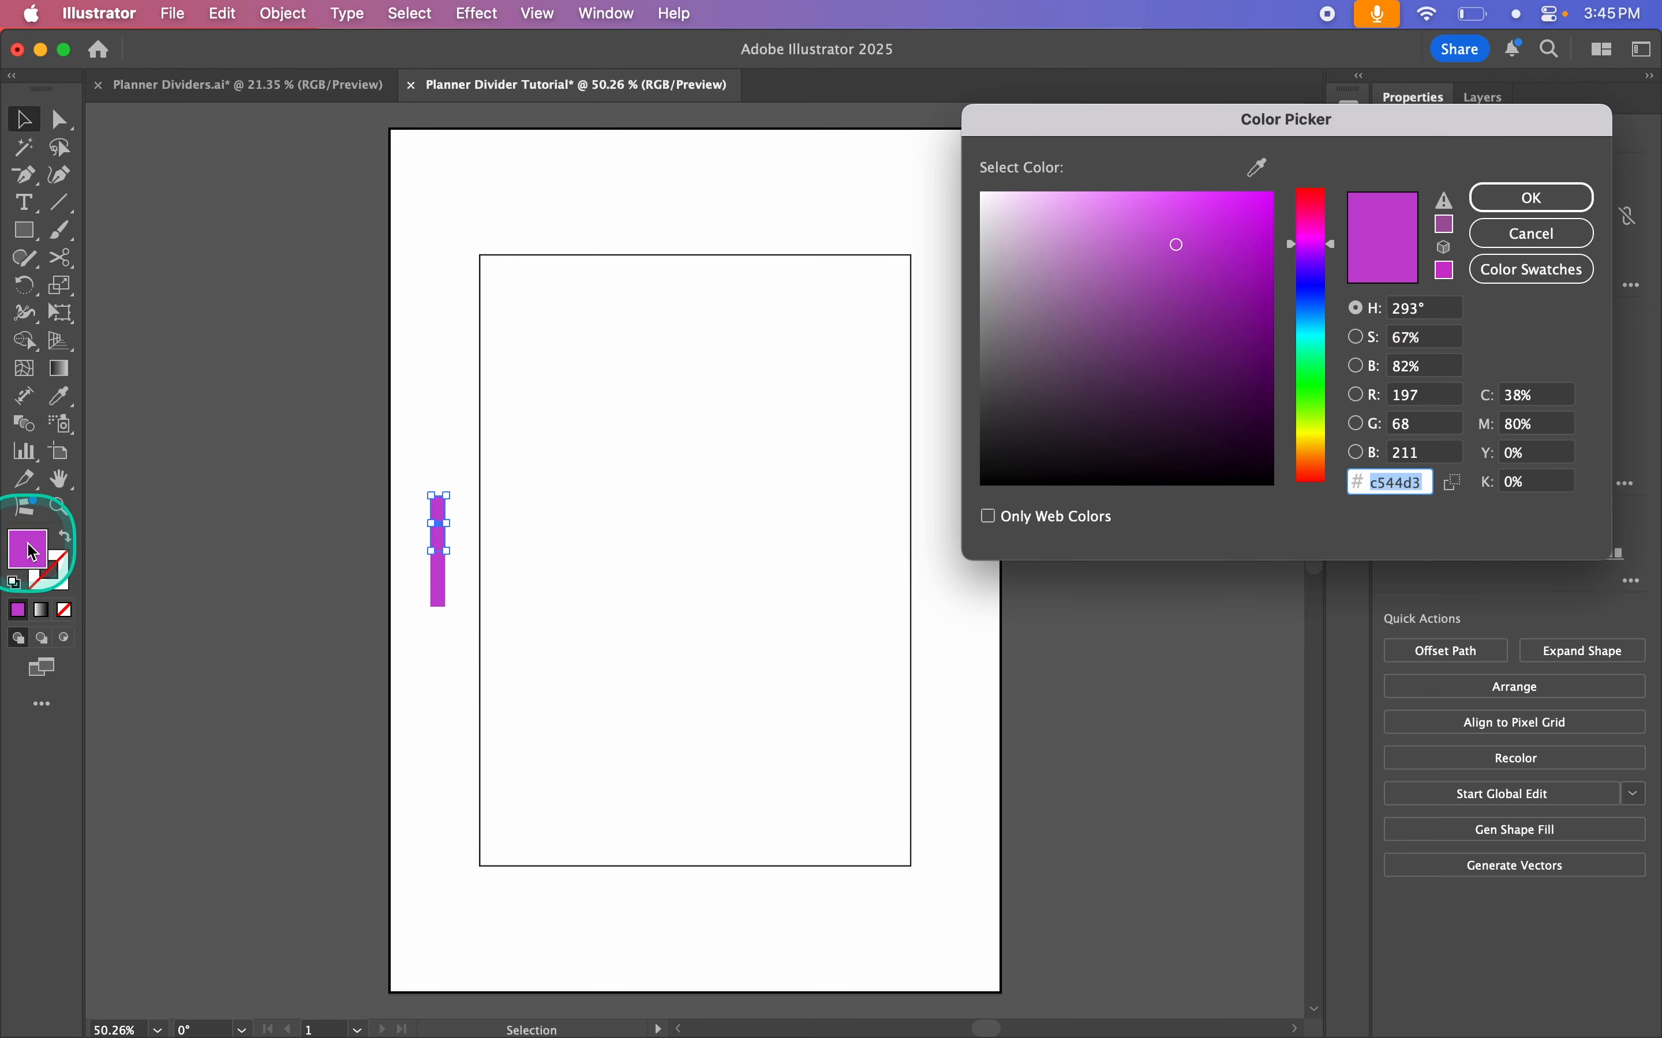
click(1311, 219)
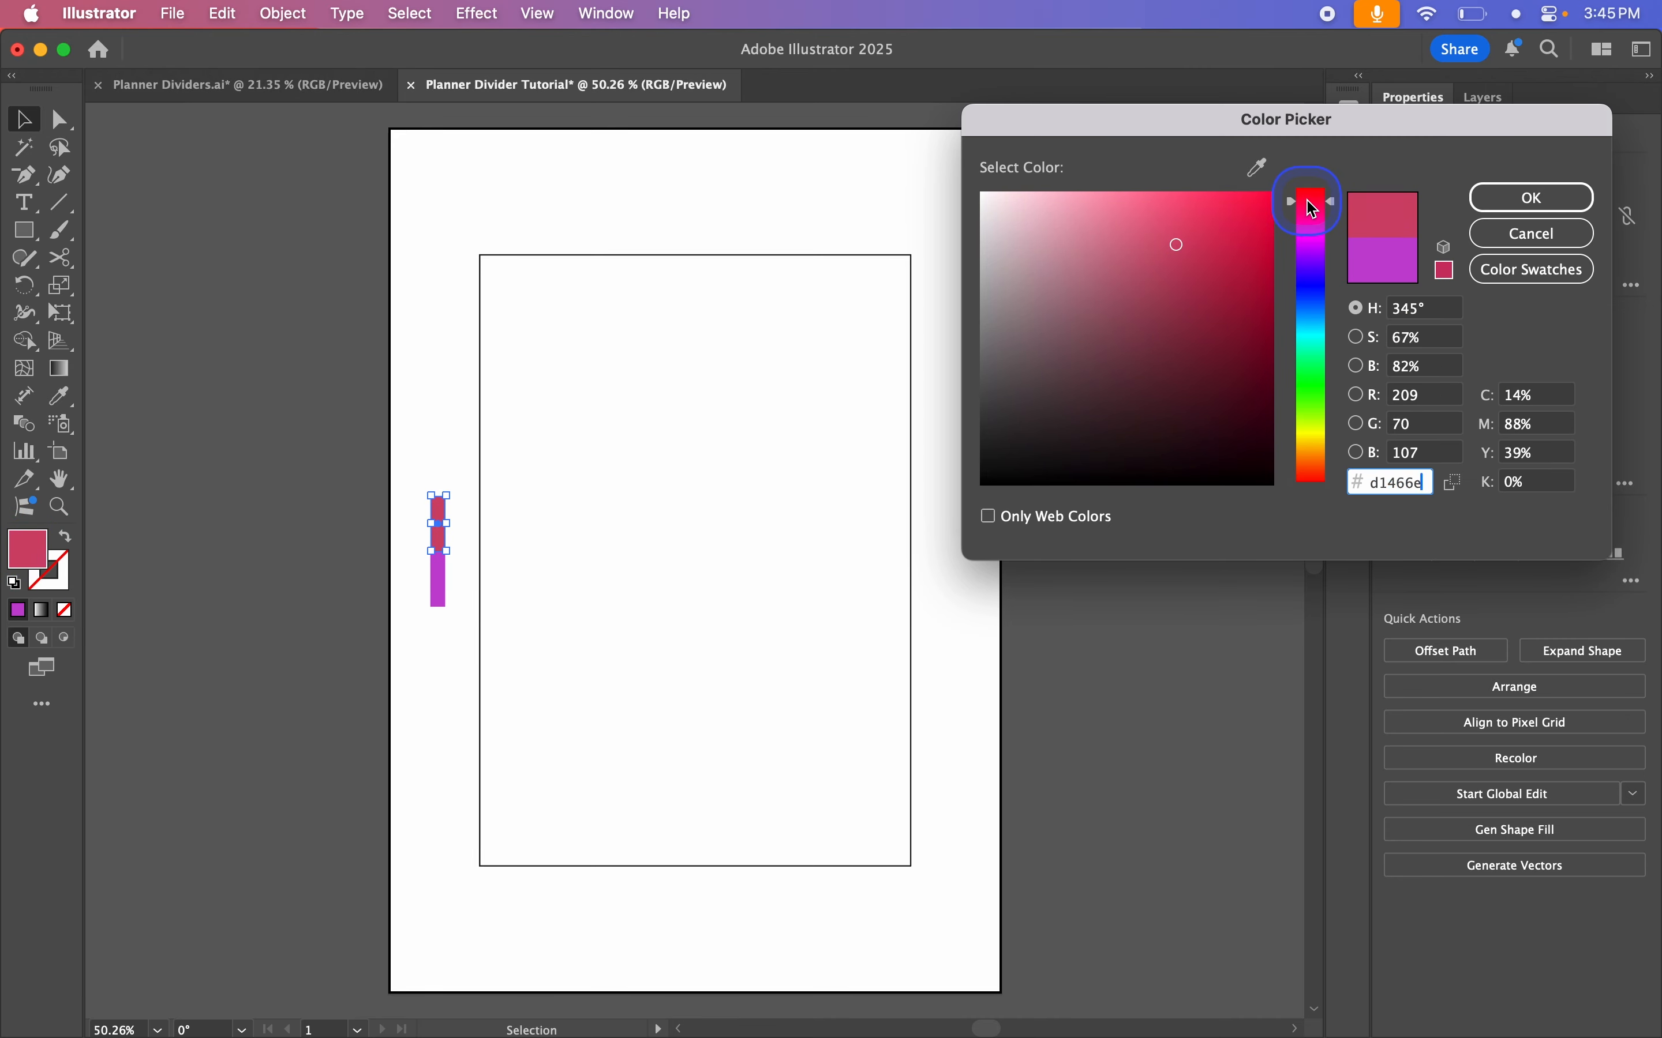
click(1134, 221)
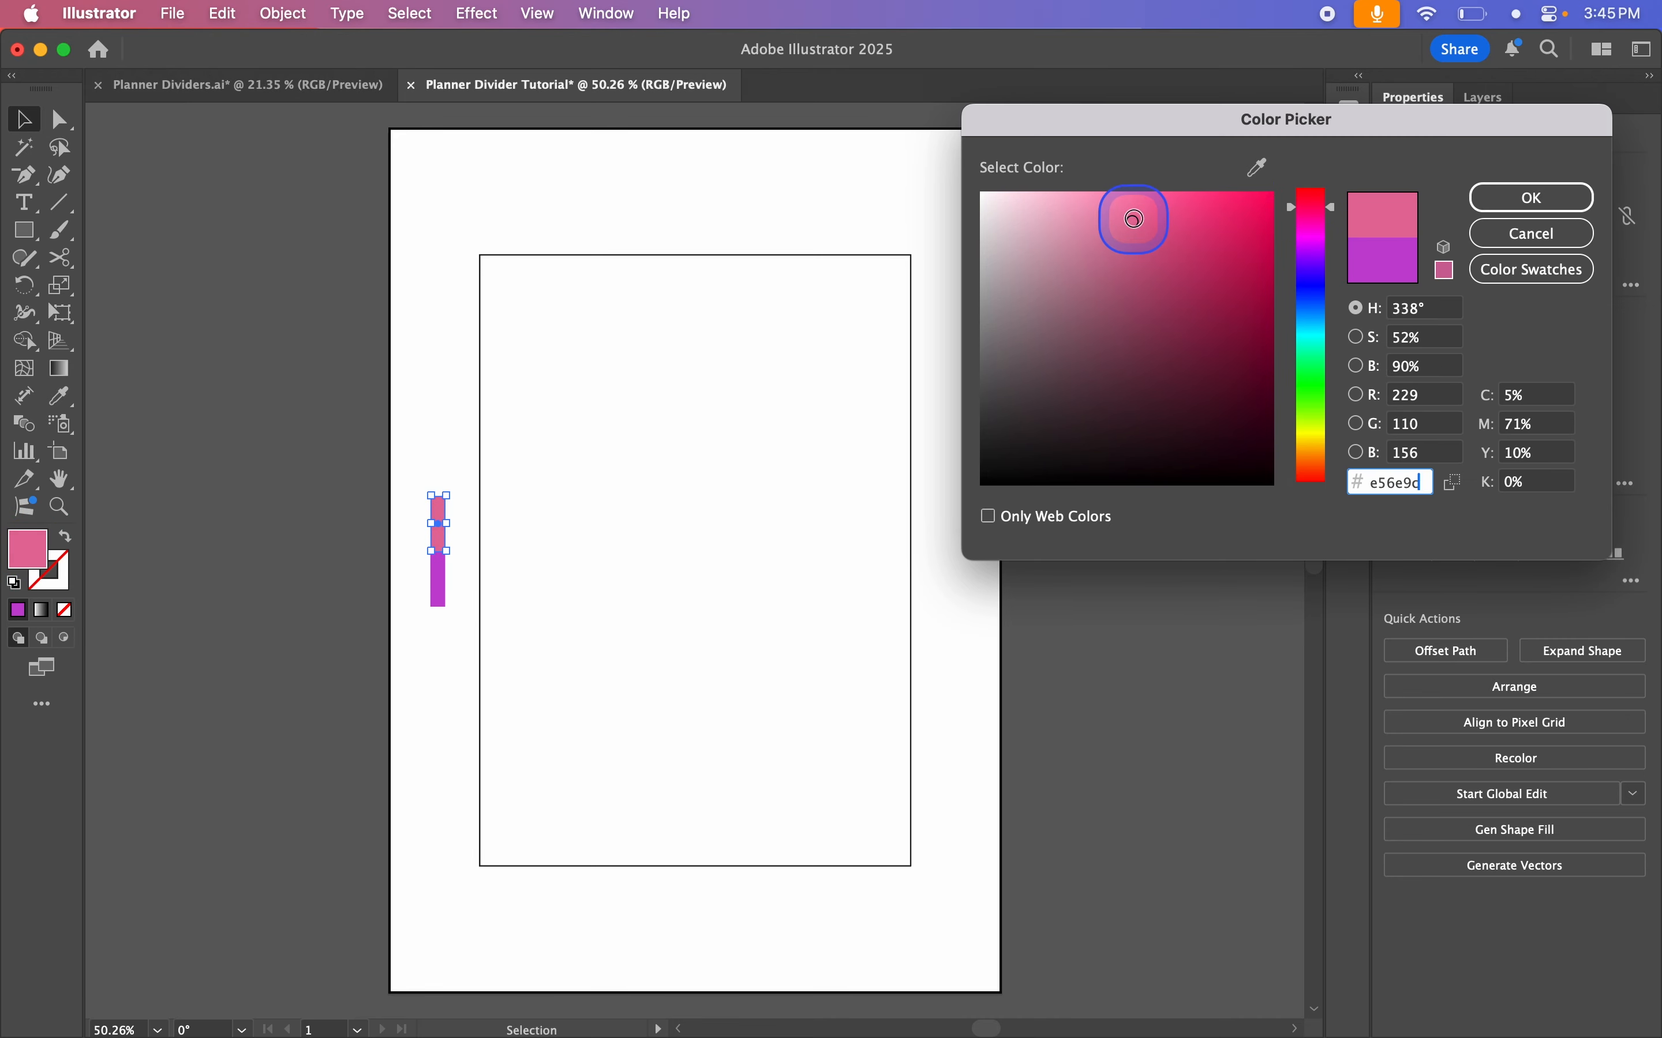
key(Return)
click(426, 657)
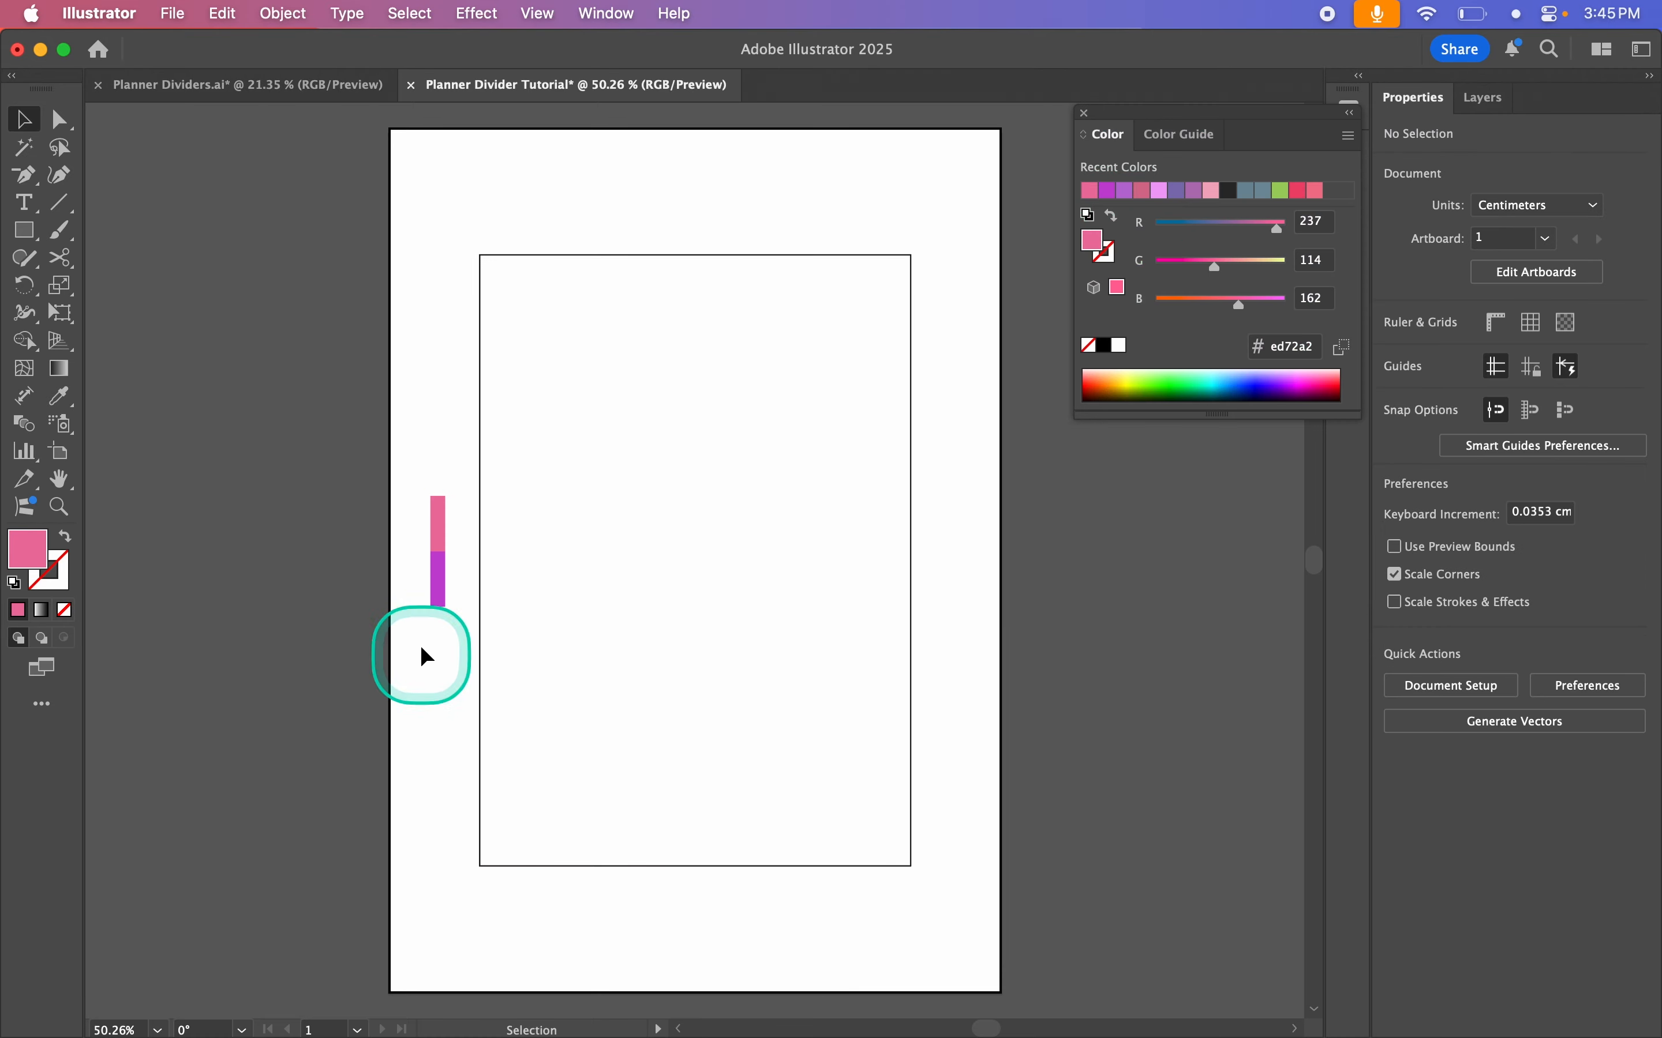
Step: Duplicate the pink rectangle directly above itself and set the copy's height to 7 cm, keeping its bottom edge fixed
drag(434, 540, 438, 486)
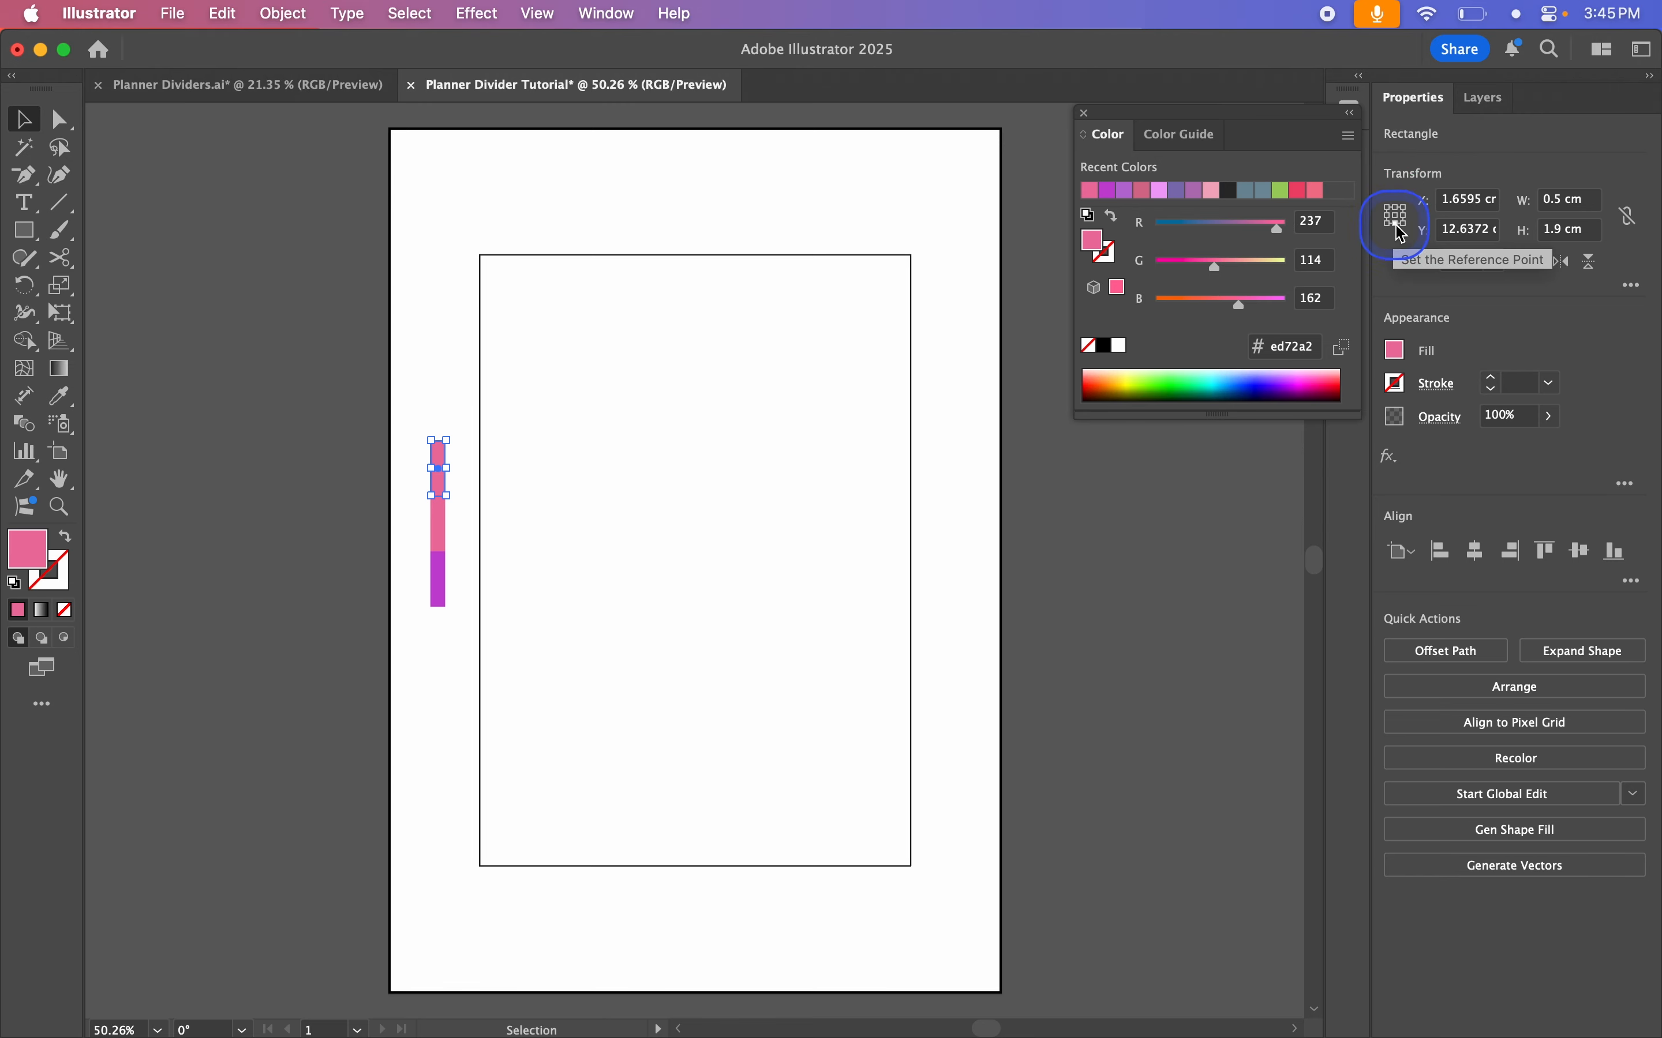
click(1395, 225)
double_click(1553, 231)
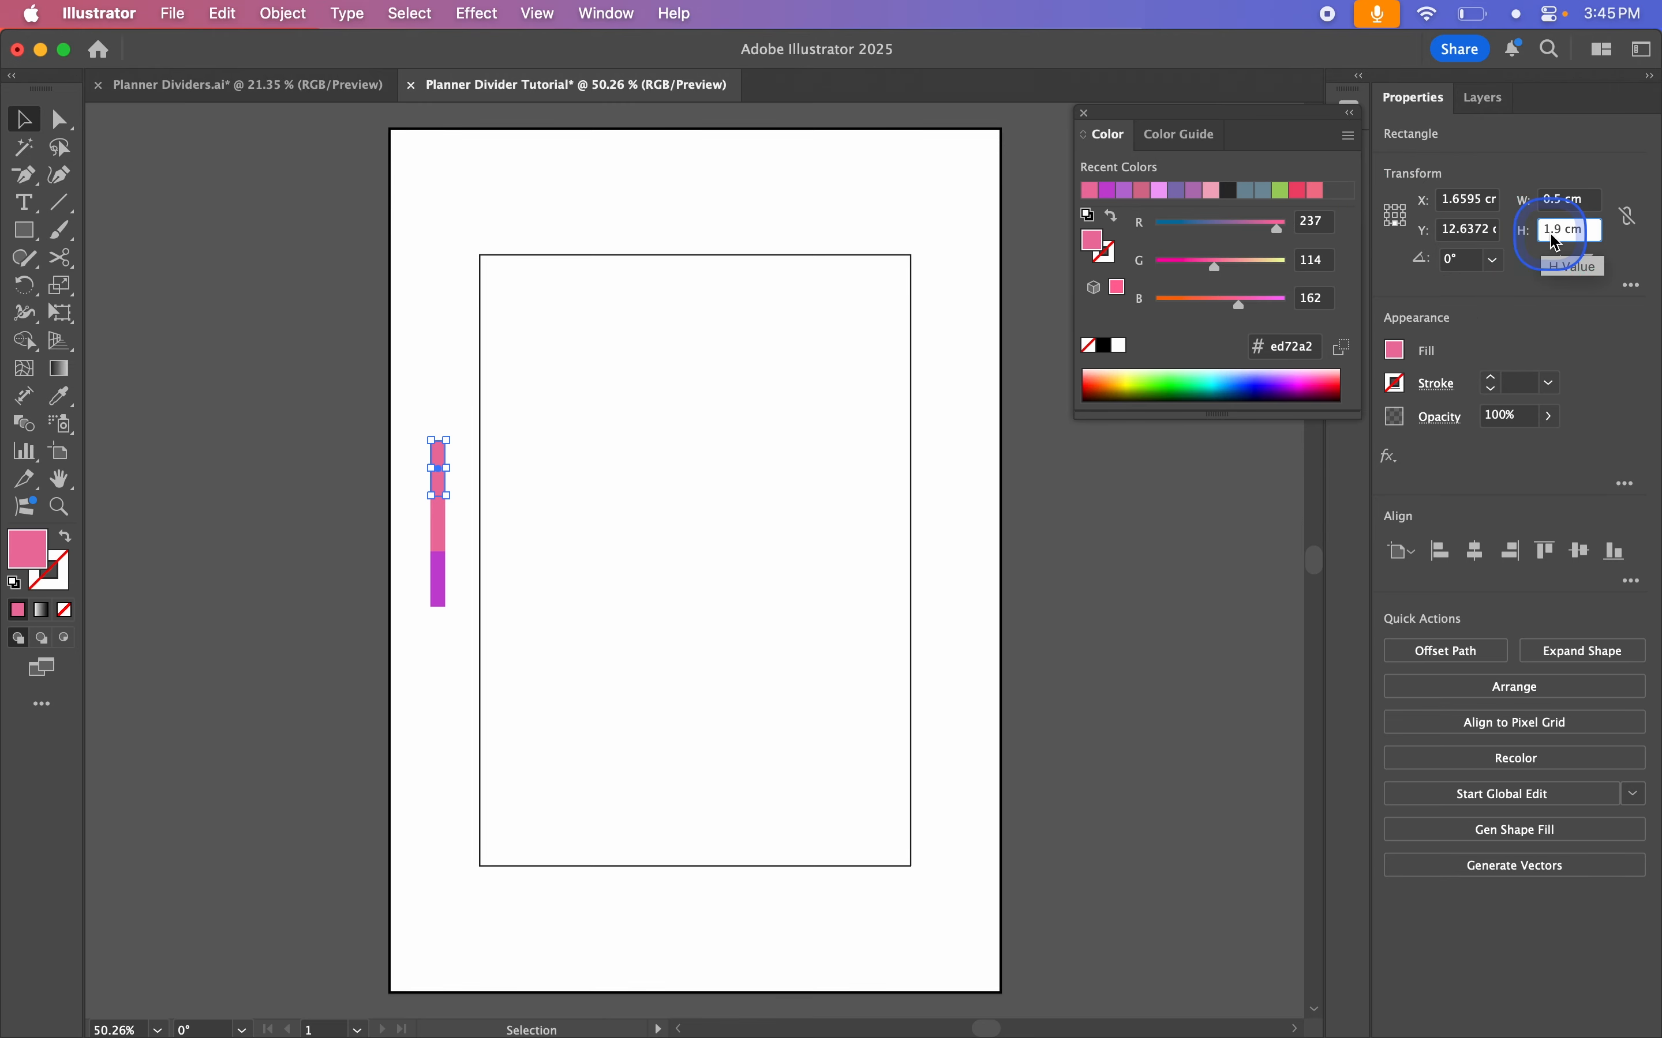
text(7)
key(Return)
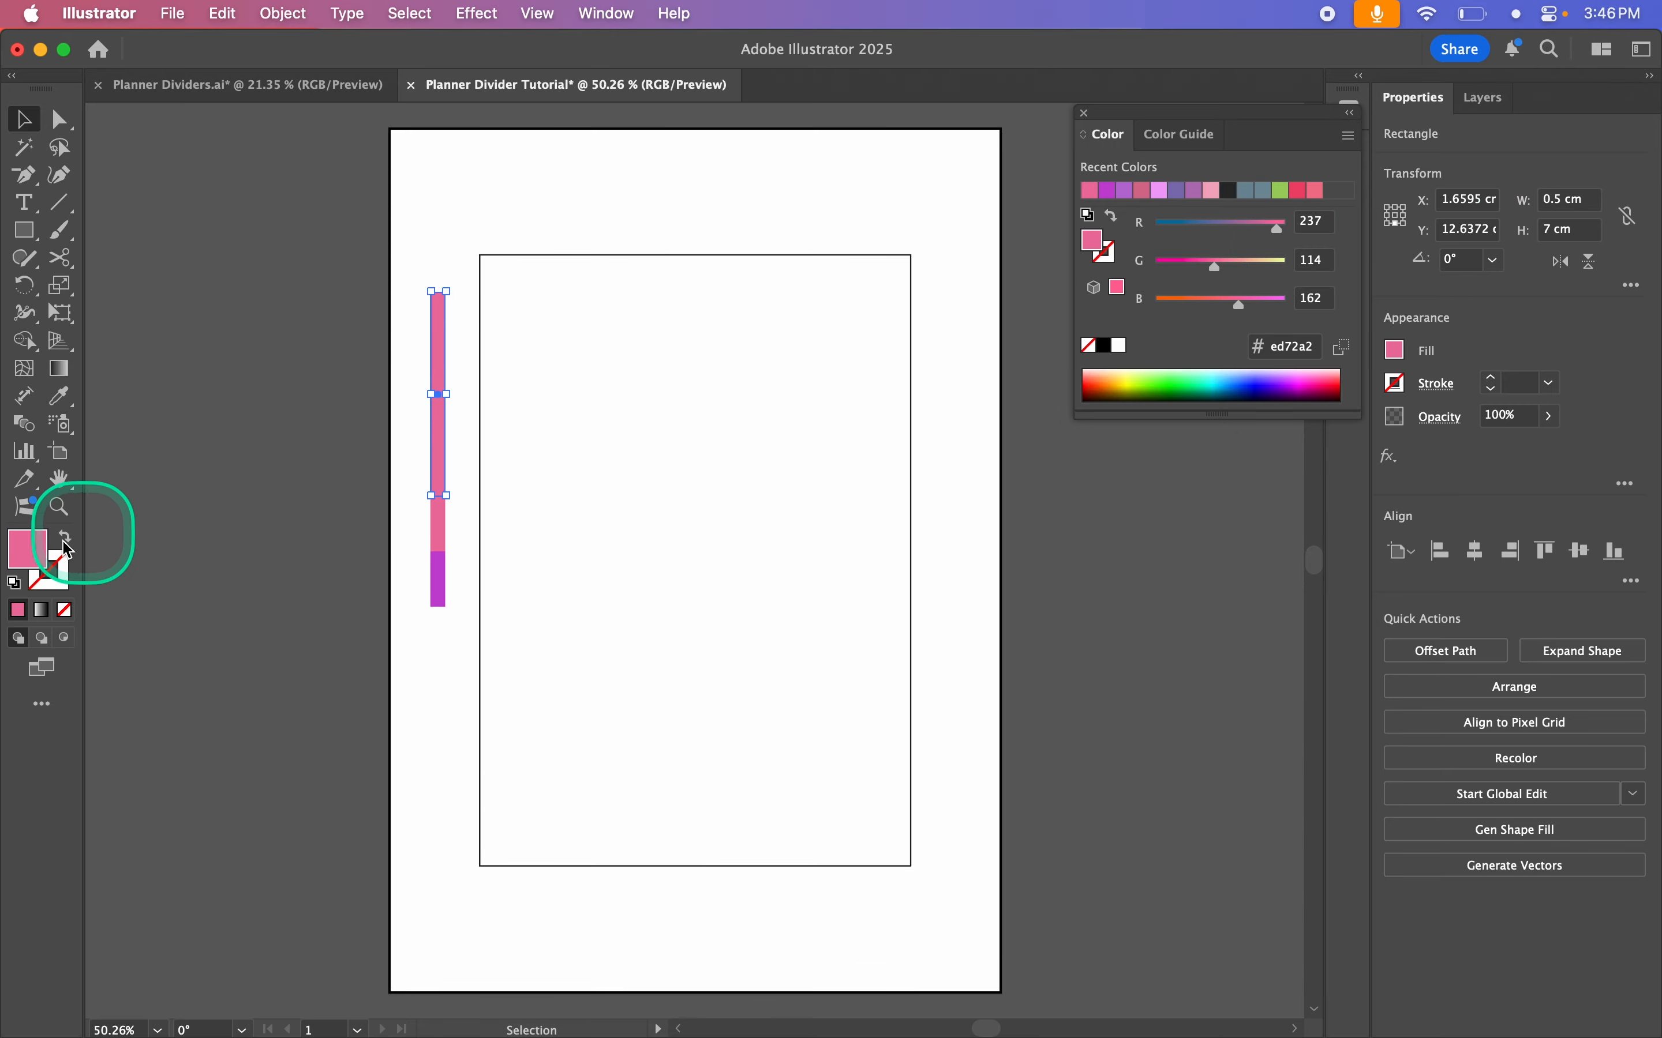
Step: Change the fill of the 7 cm tall rectangle to violet a773ea and deselect it
double_click(29, 548)
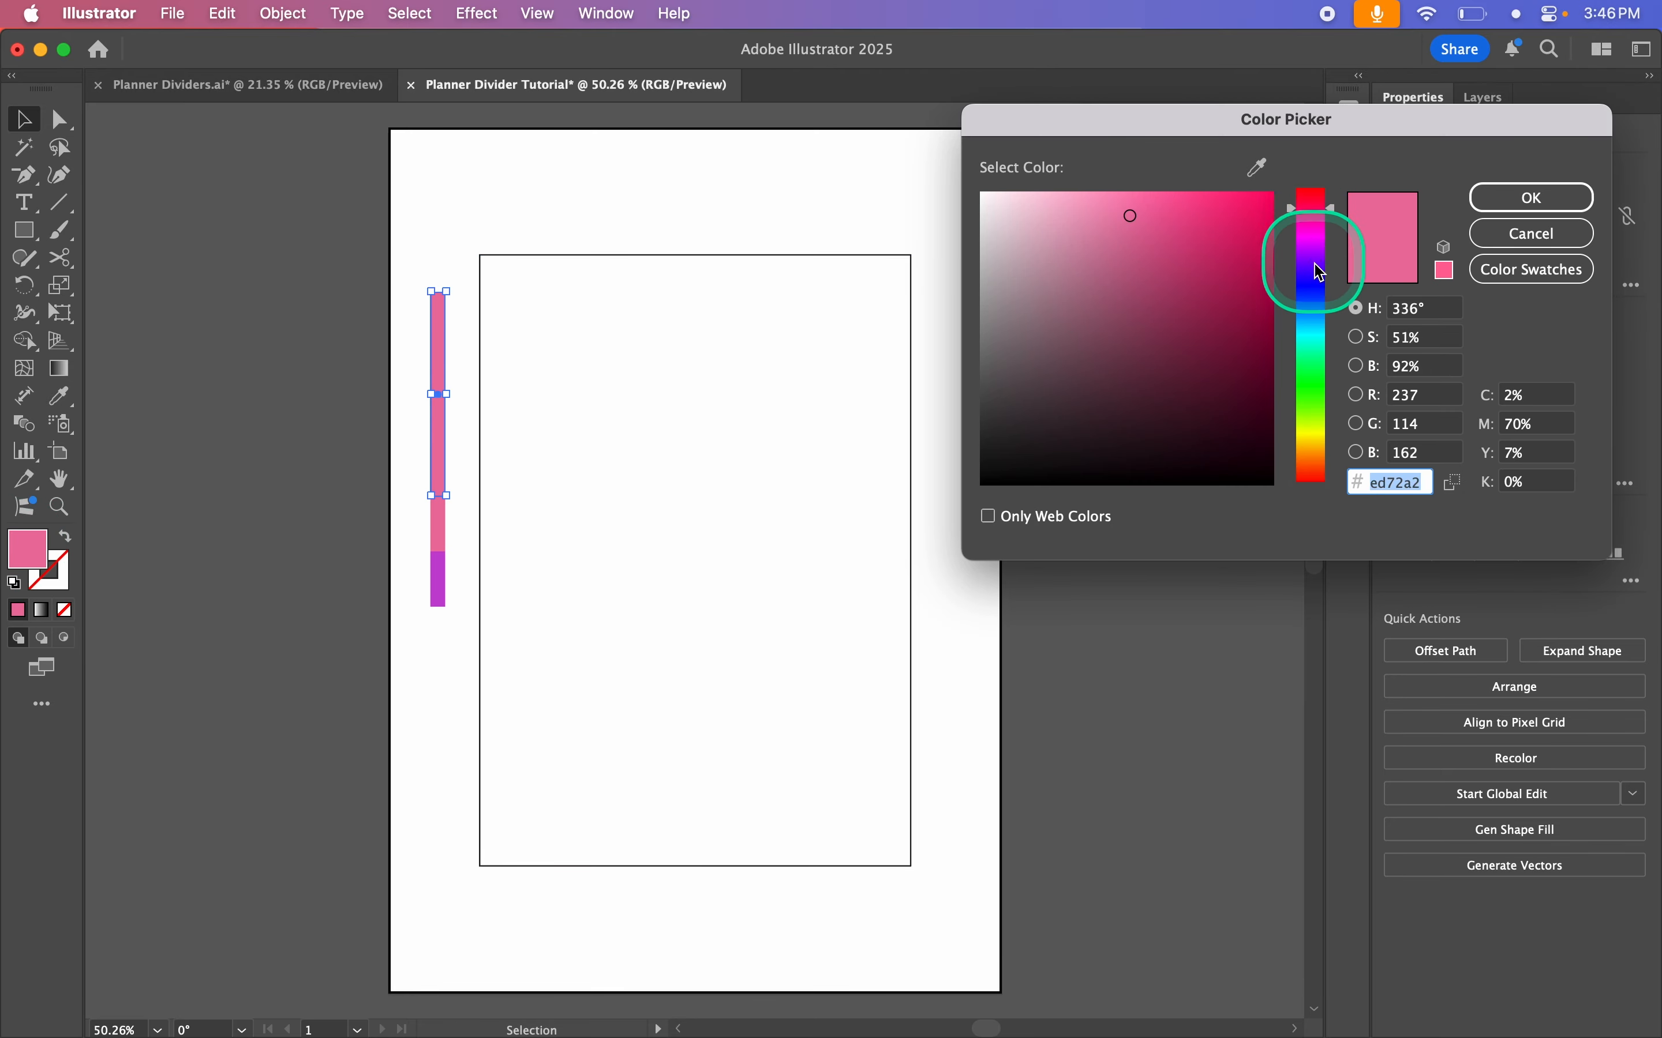
click(1310, 265)
click(1531, 198)
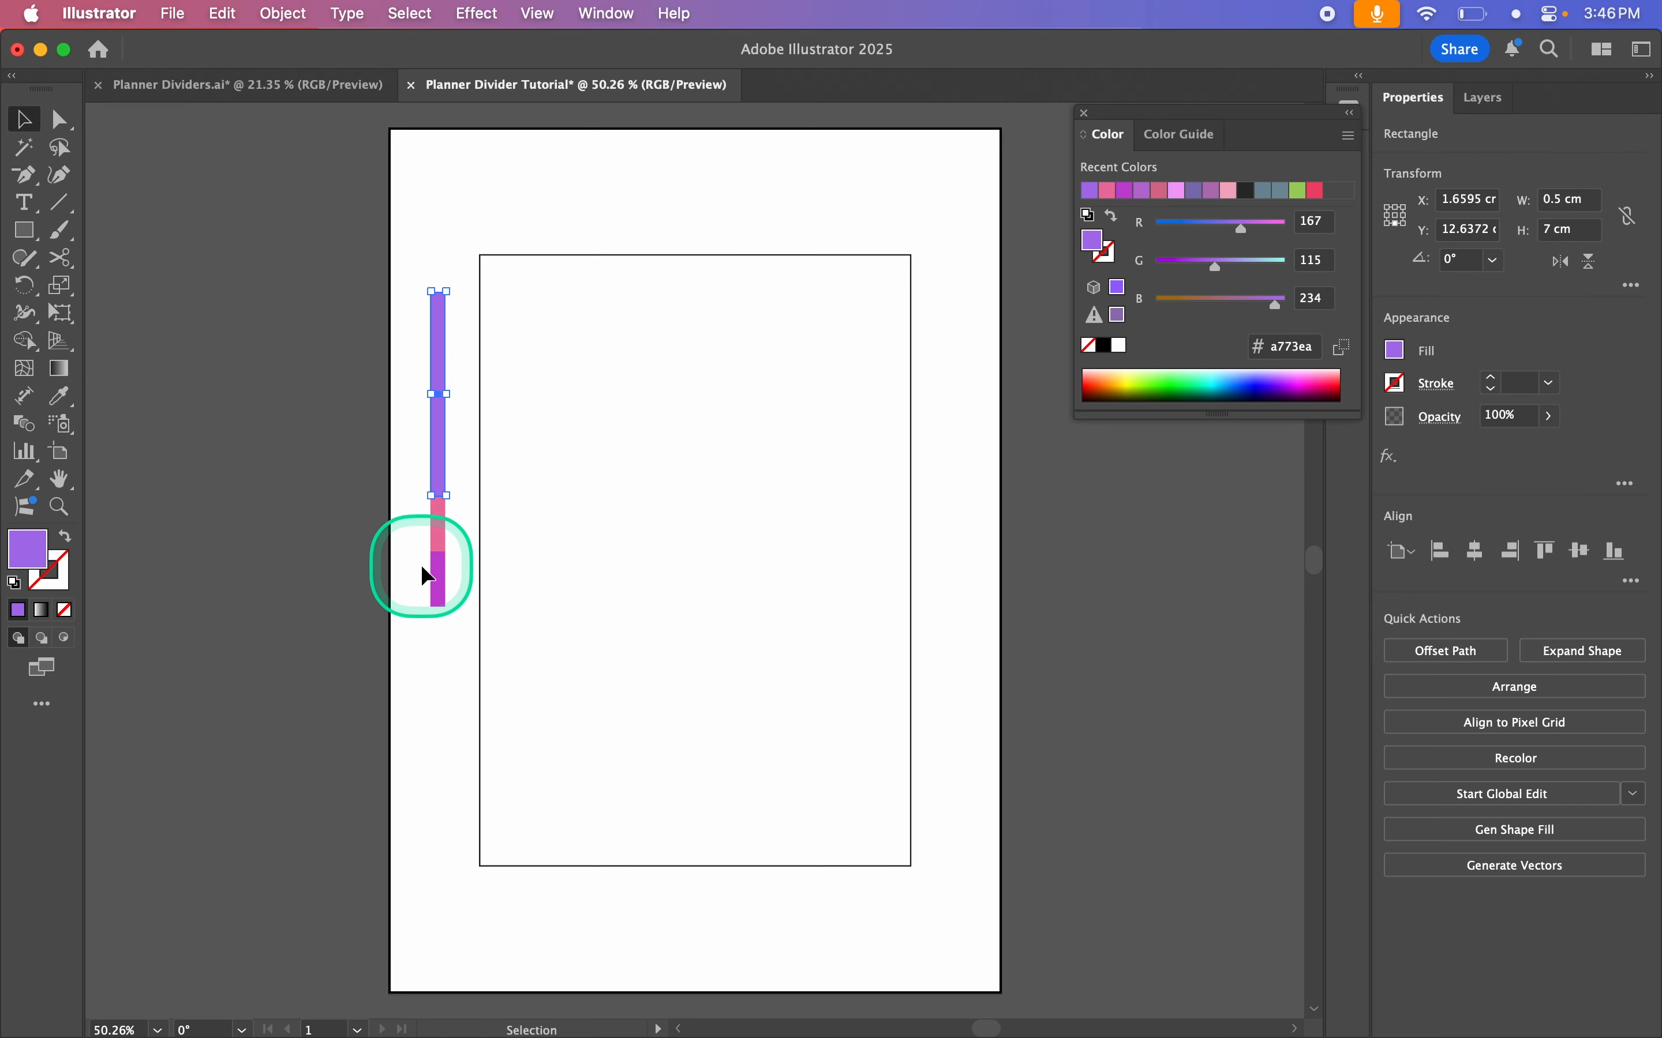
click(484, 556)
Step: Duplicate the two small rectangles onto the upper end of the violet one and group all five rectangles
click(462, 529)
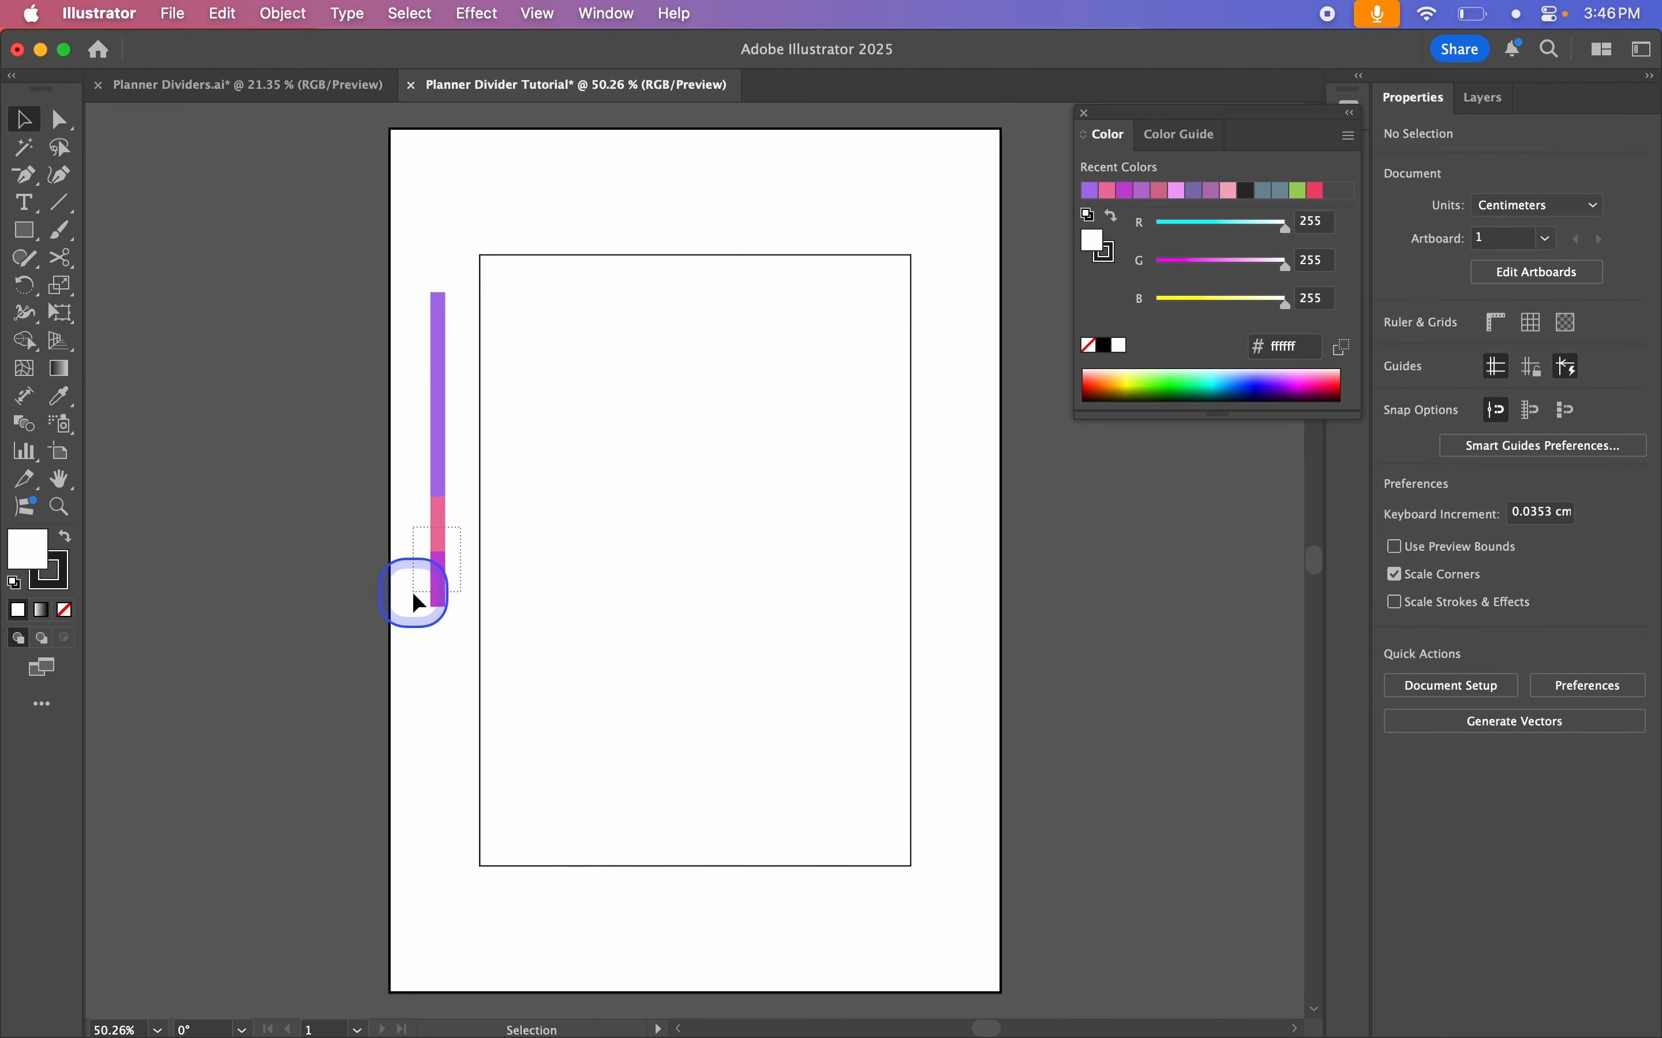
drag(415, 596, 458, 645)
click(481, 192)
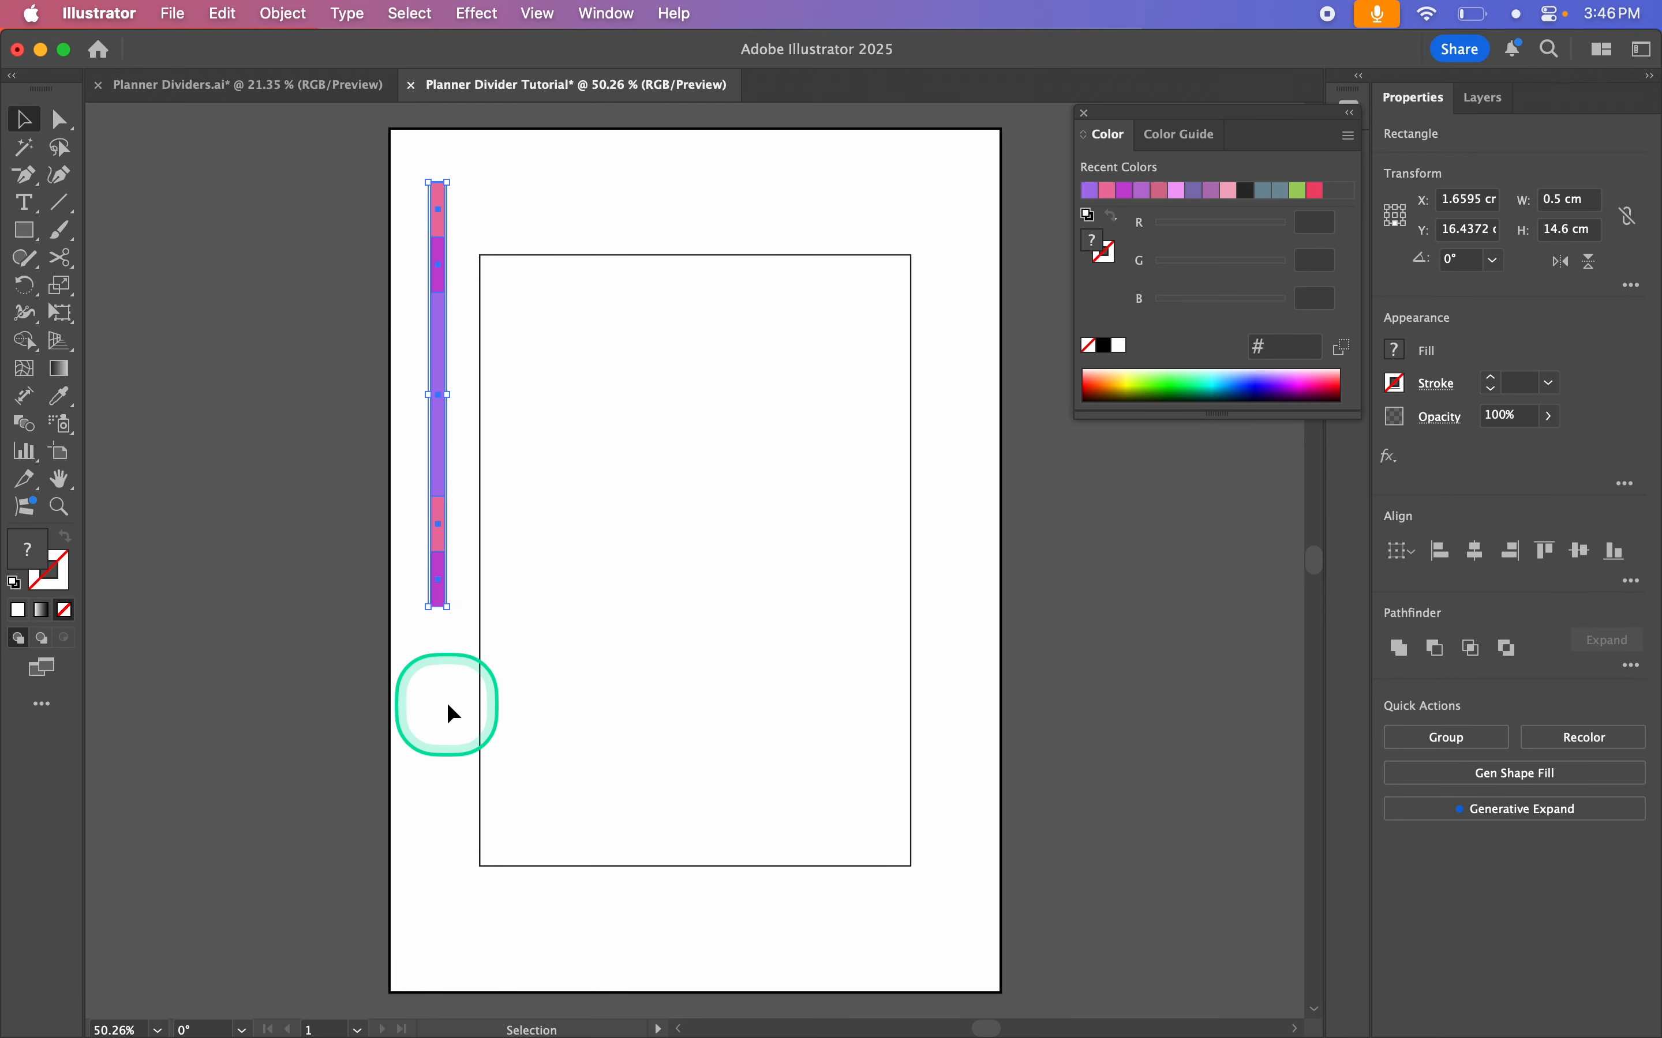
key(super+g)
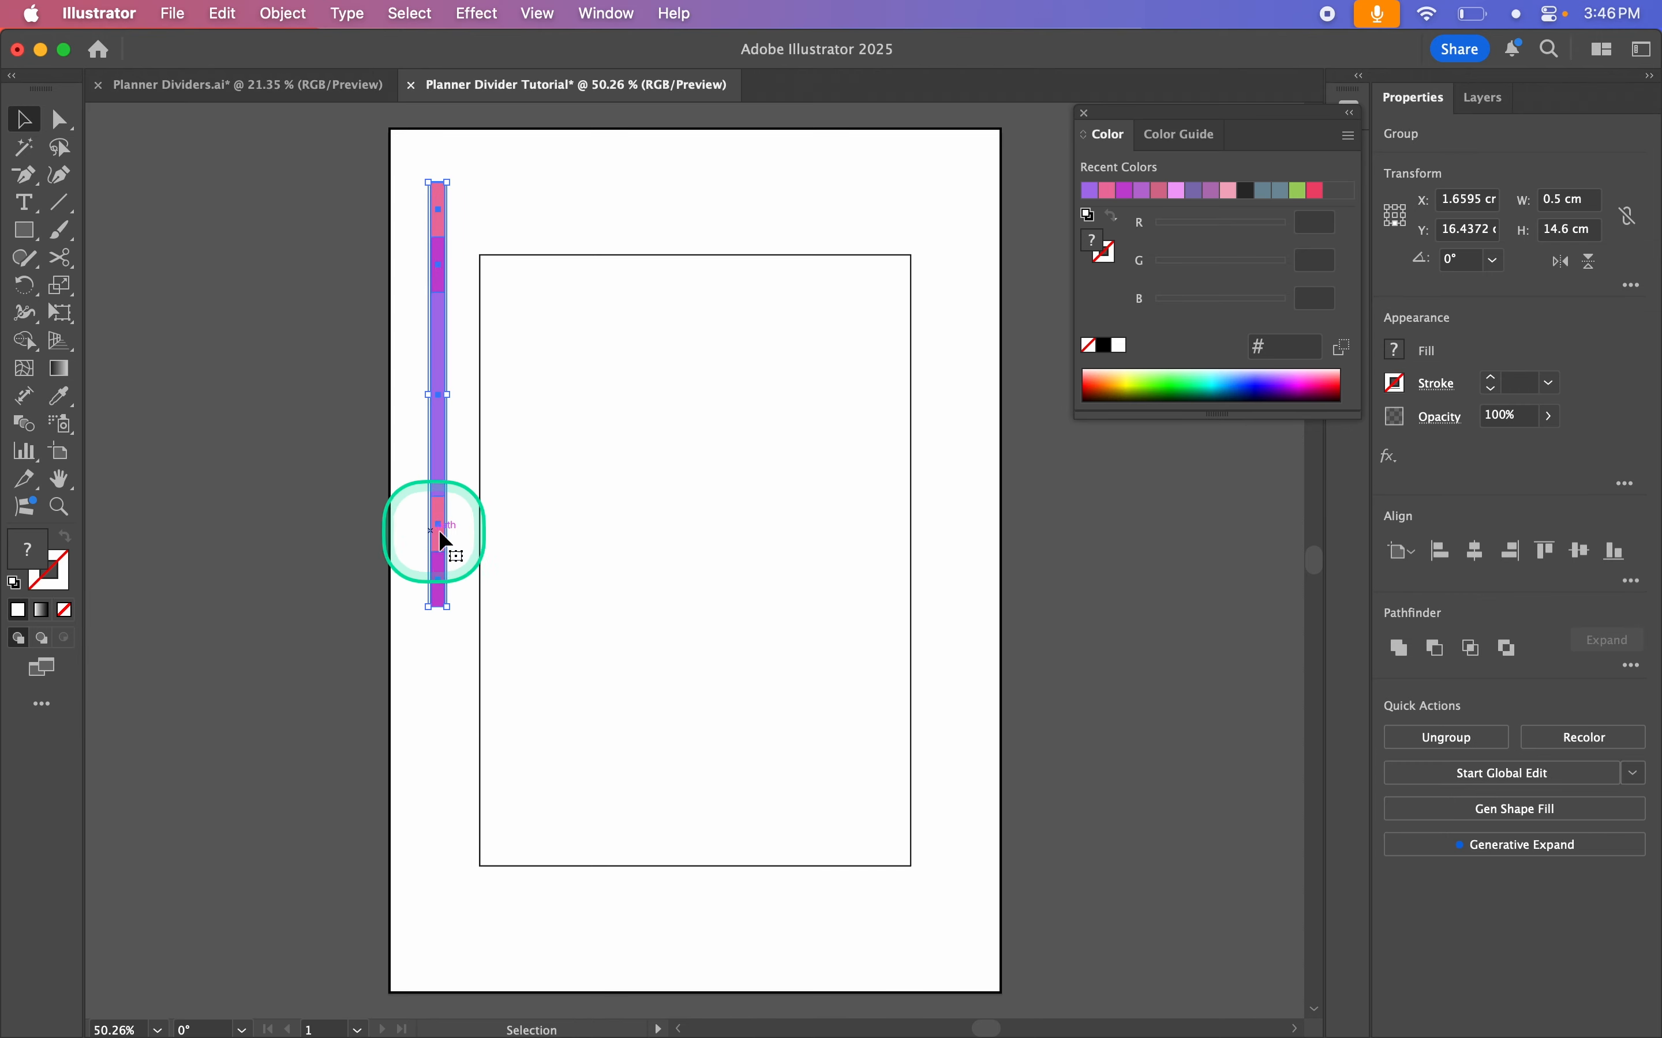
Step: Center the grouped strip vertically against the large page rectangle, using the page rectangle as the key object
click(392, 454)
click(432, 440)
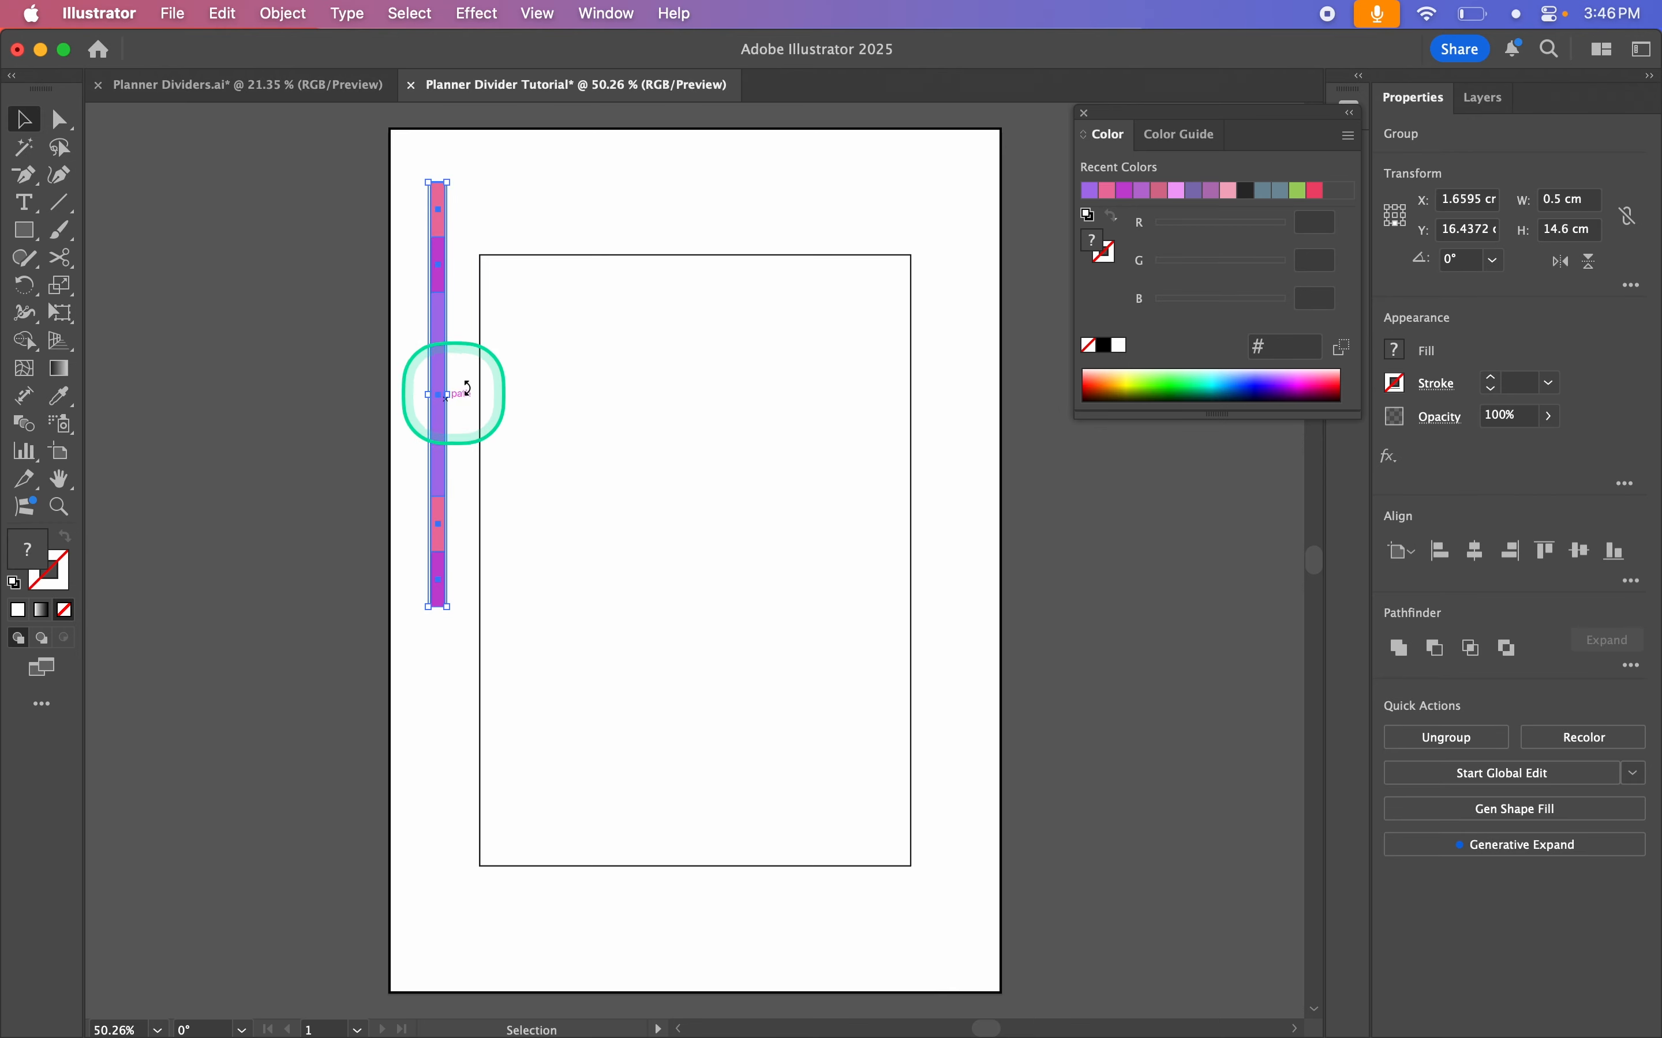
shift+click(538, 285)
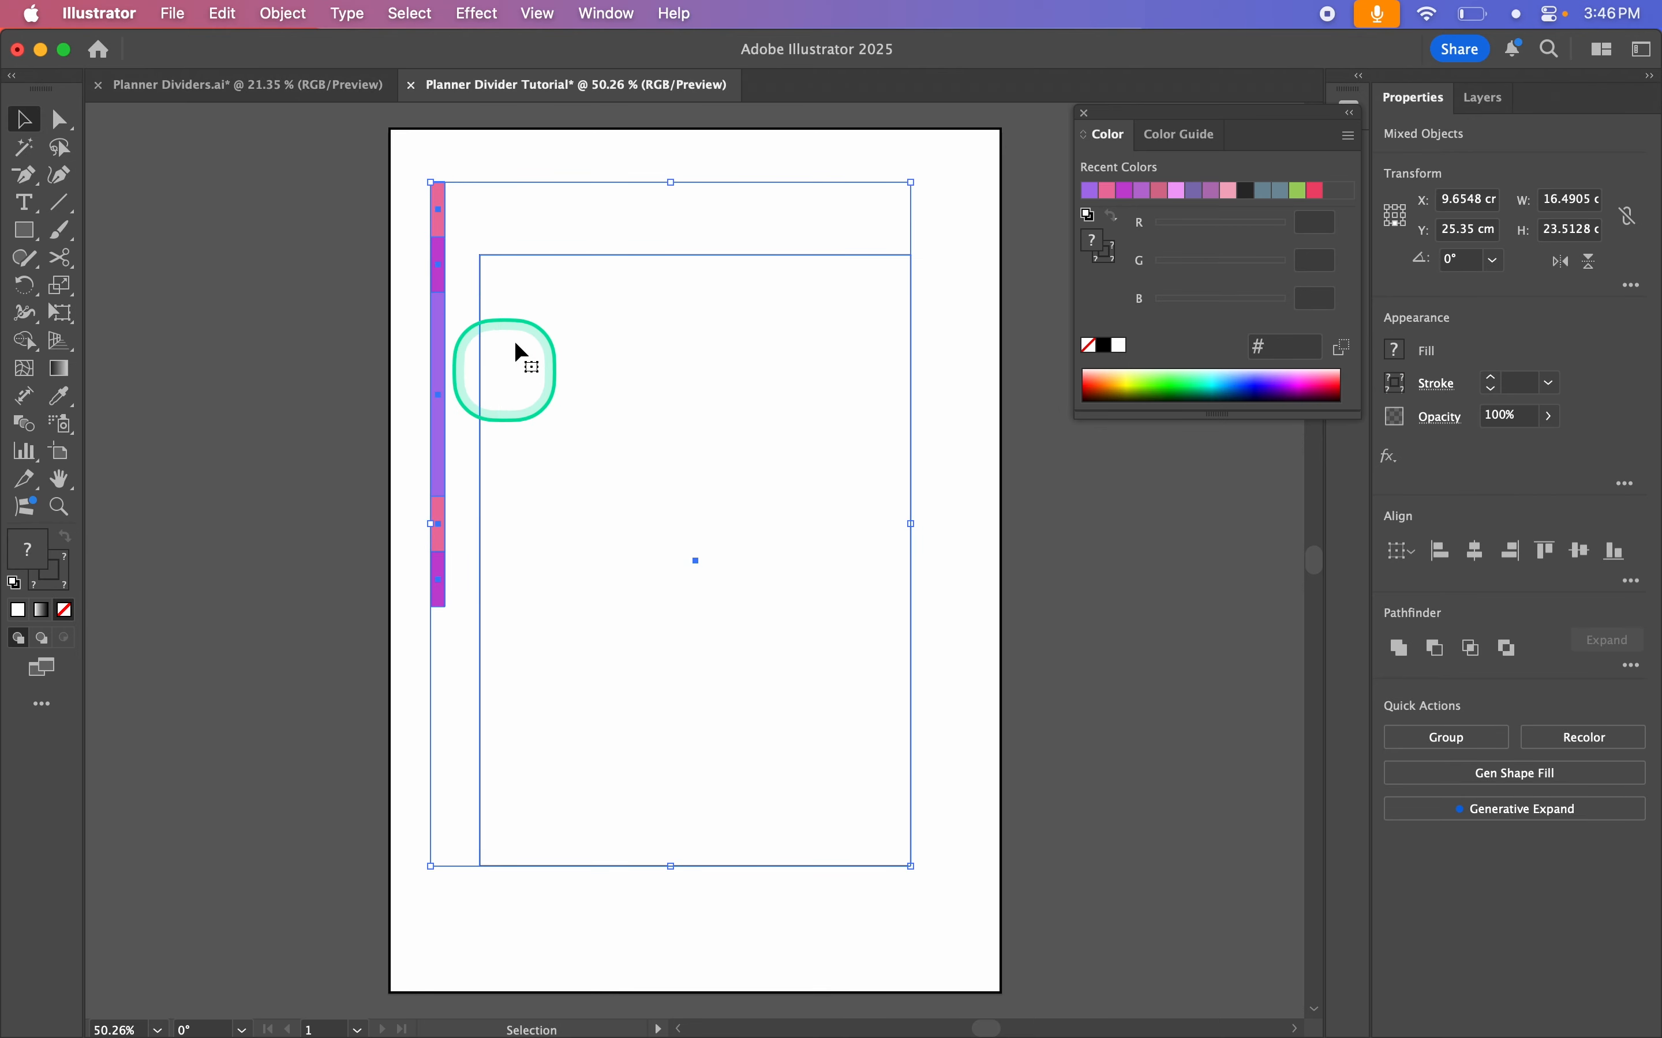
click(574, 335)
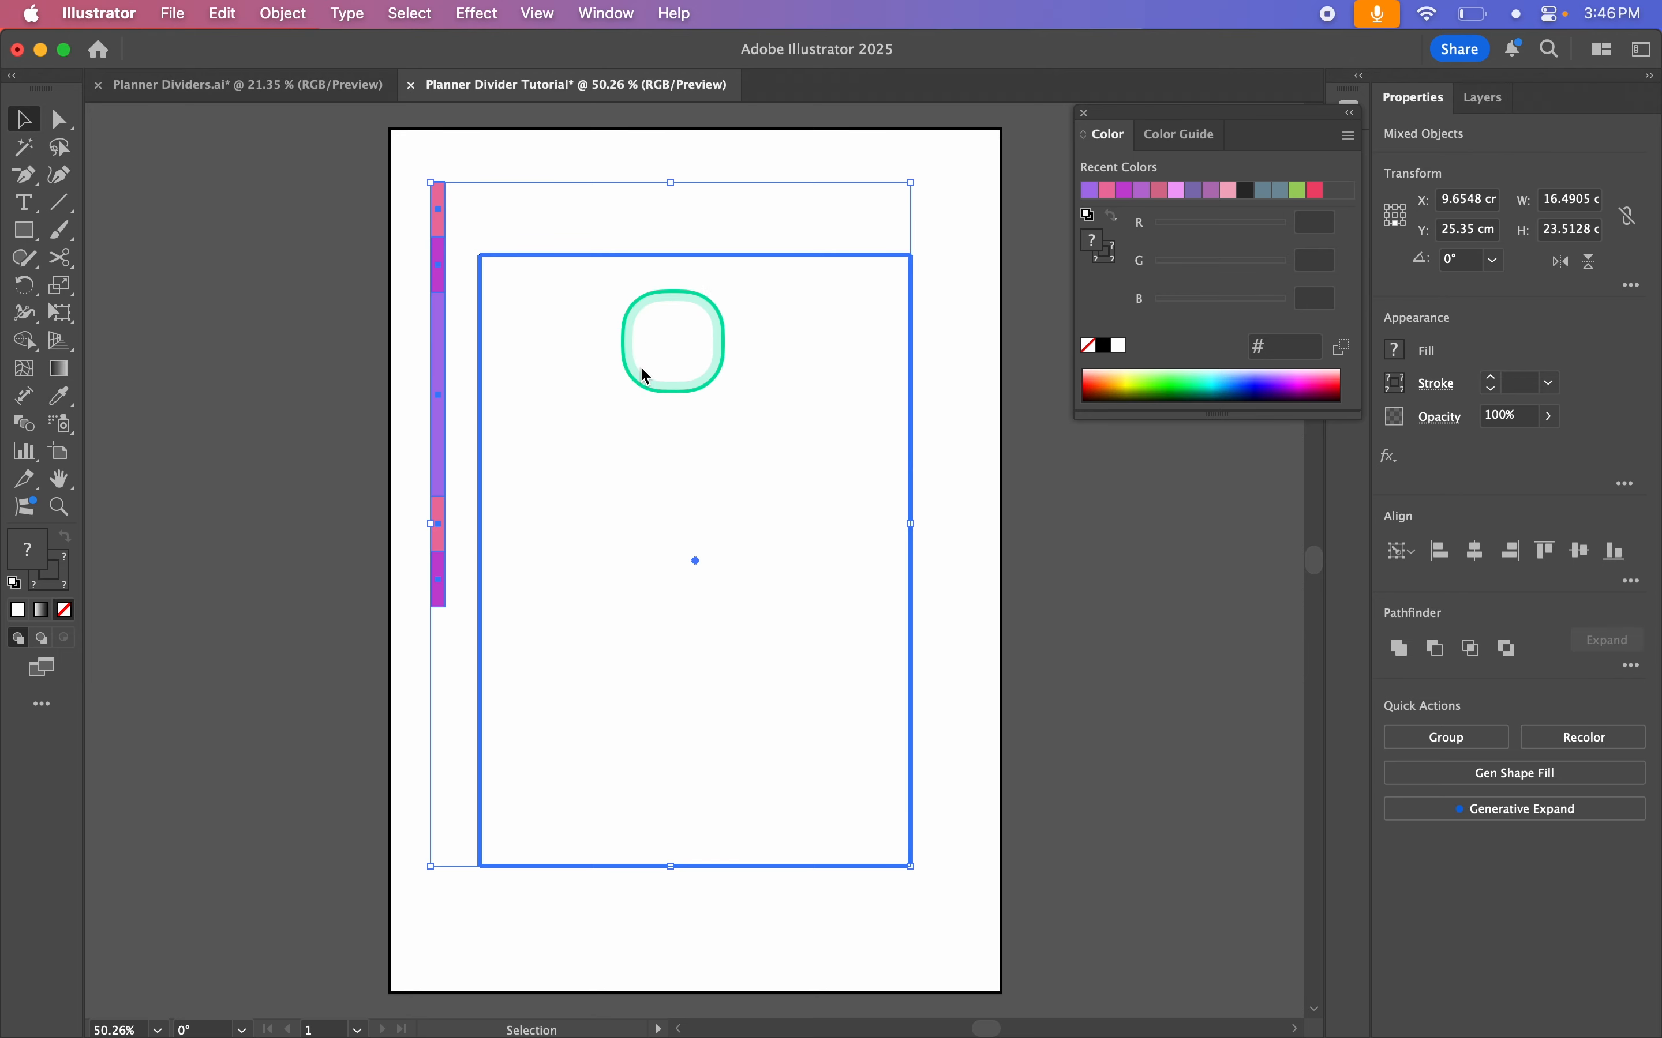
click(1569, 554)
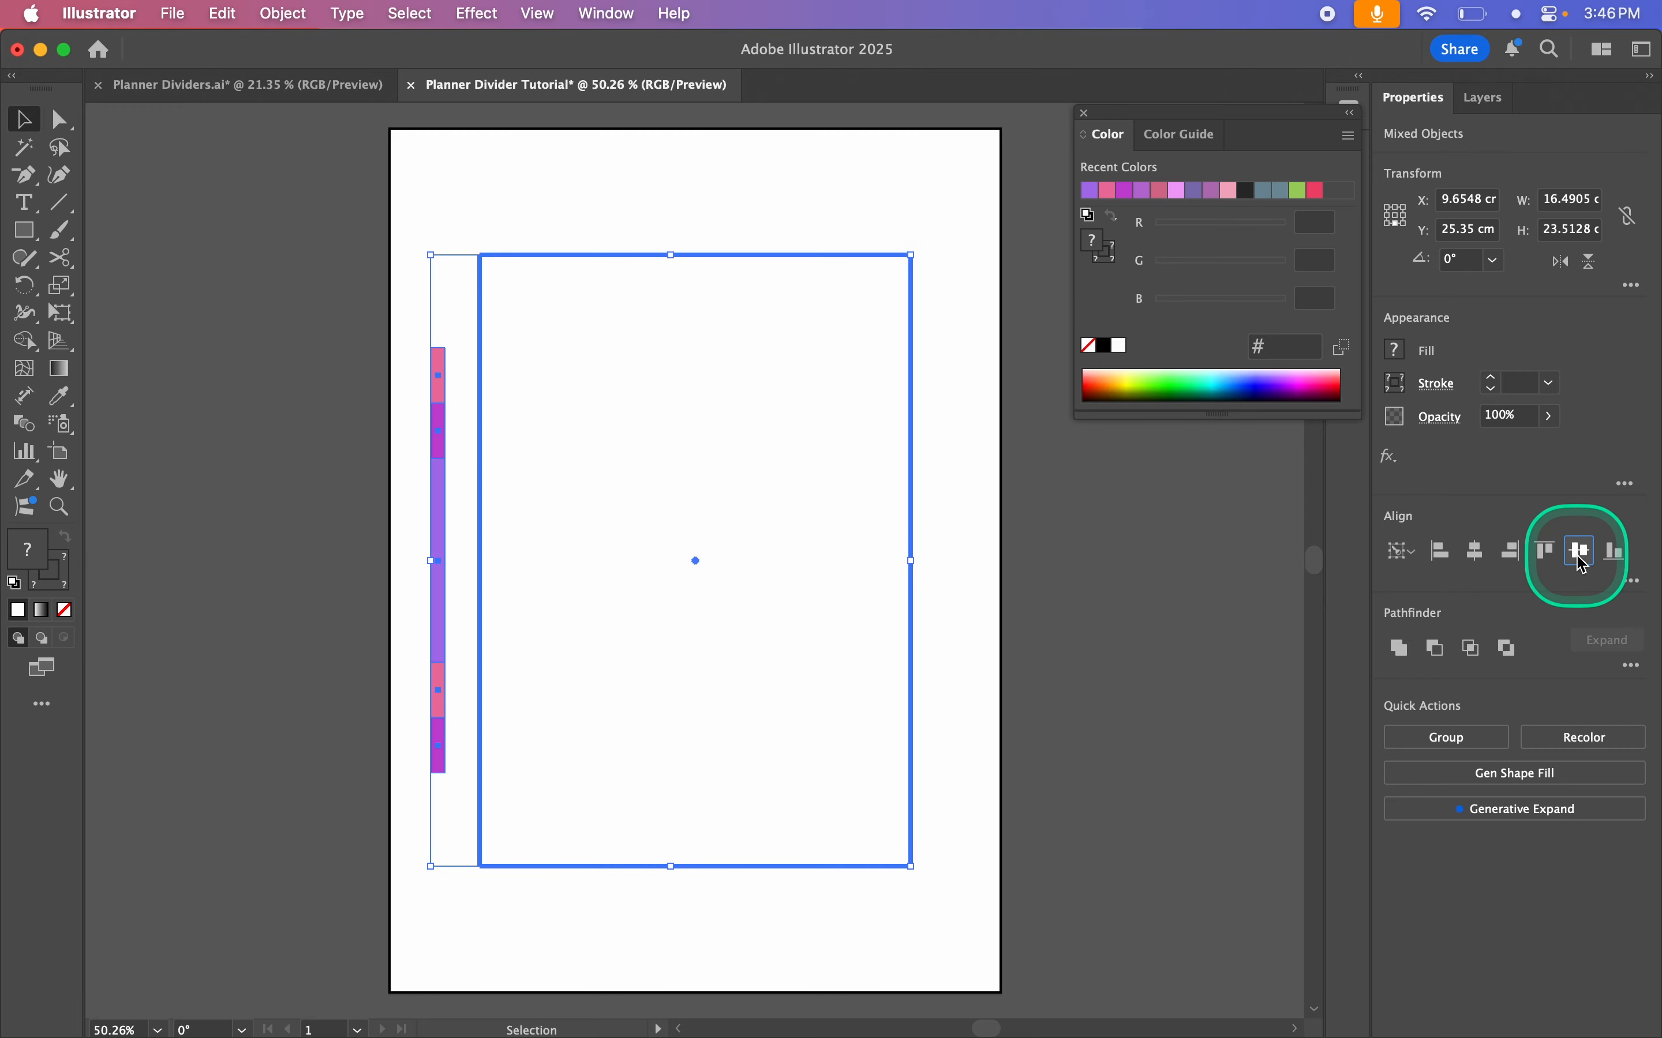
Step: Move the grouped strip horizontally just inside the page rectangle, about 0.6 cm from its left edge, and deselect it
click(1063, 605)
drag(441, 581, 506, 581)
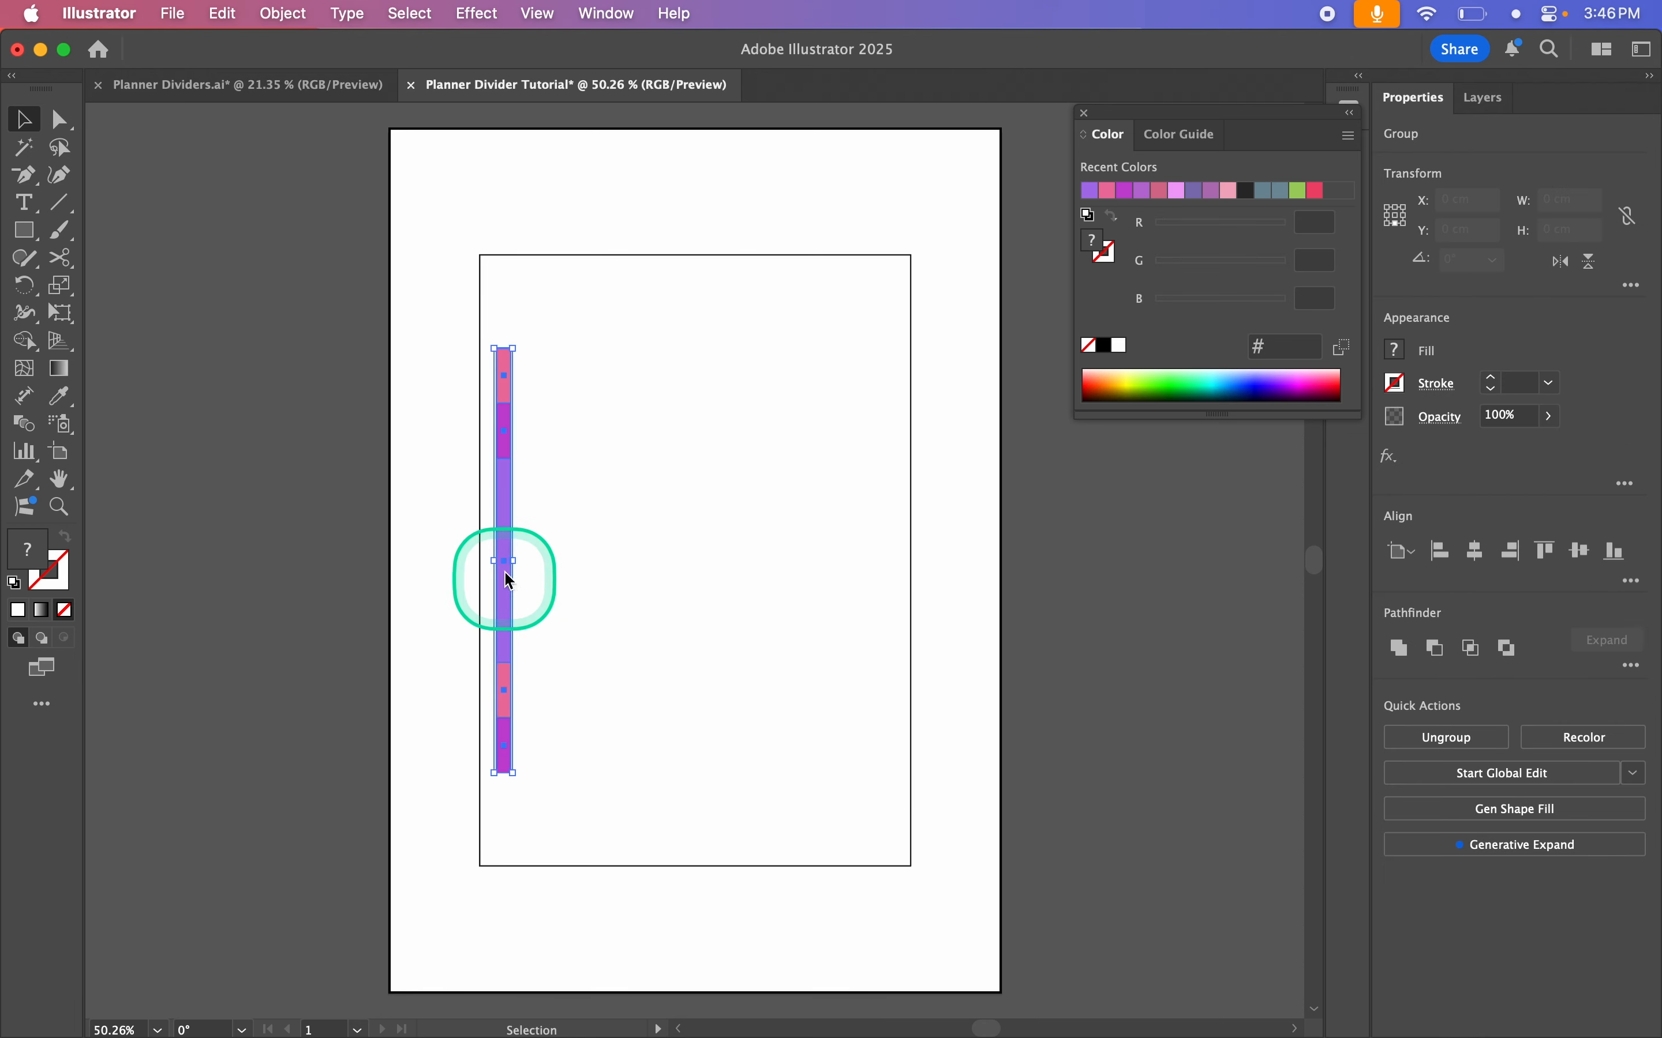
click(417, 796)
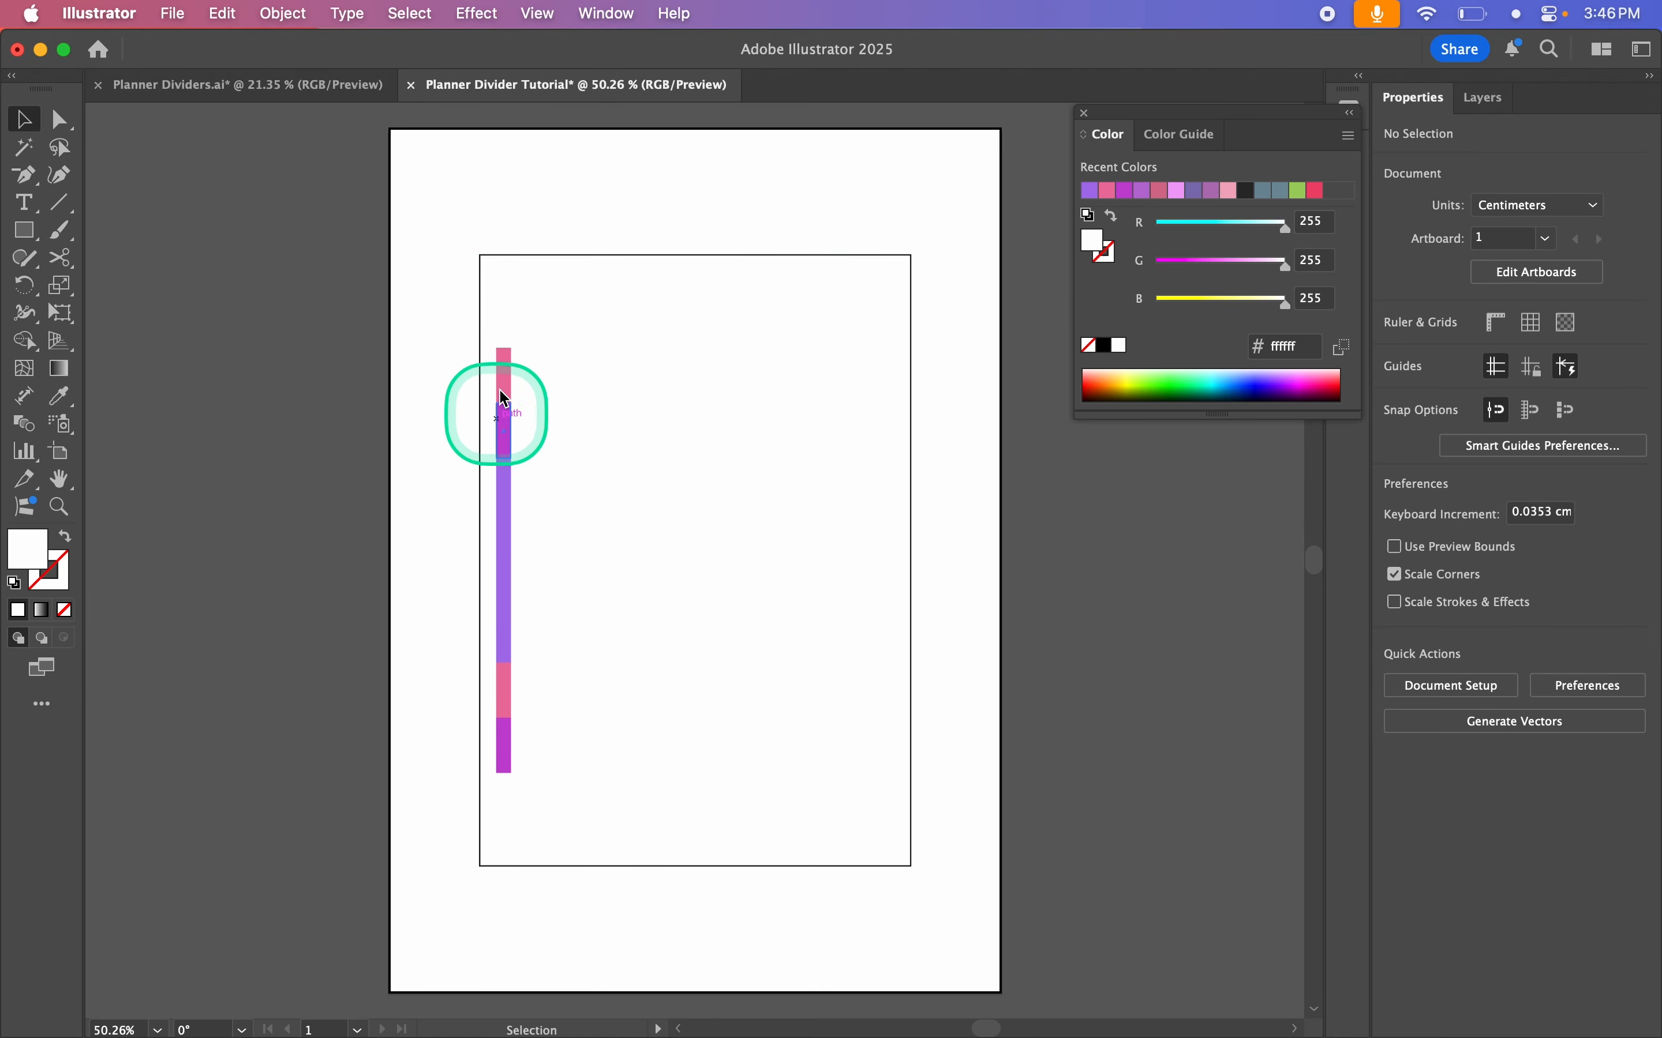
Step: Create a 0.6 × 0.6 cm circle with the Ellipse tool inside the page rectangle
scroll(437, 623, right, 2)
scroll(427, 653, right, 2)
scroll(427, 653, up, 1)
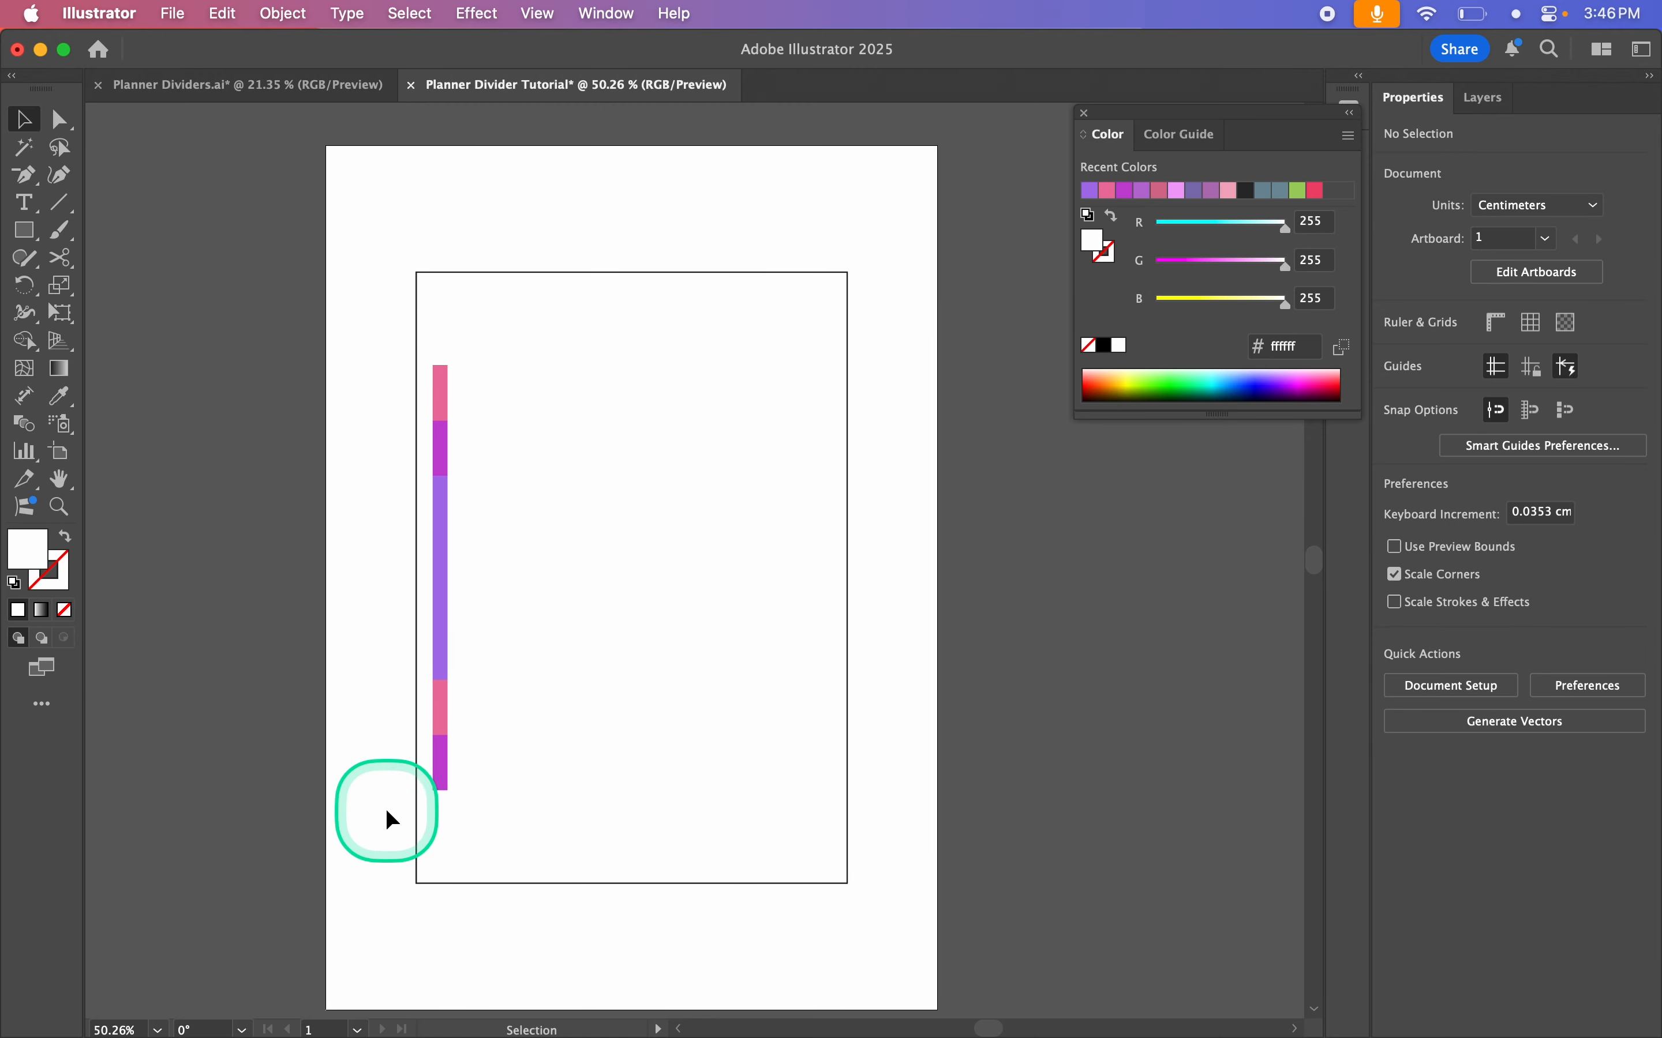
scroll(425, 728, right, 1)
scroll(426, 728, up, 1)
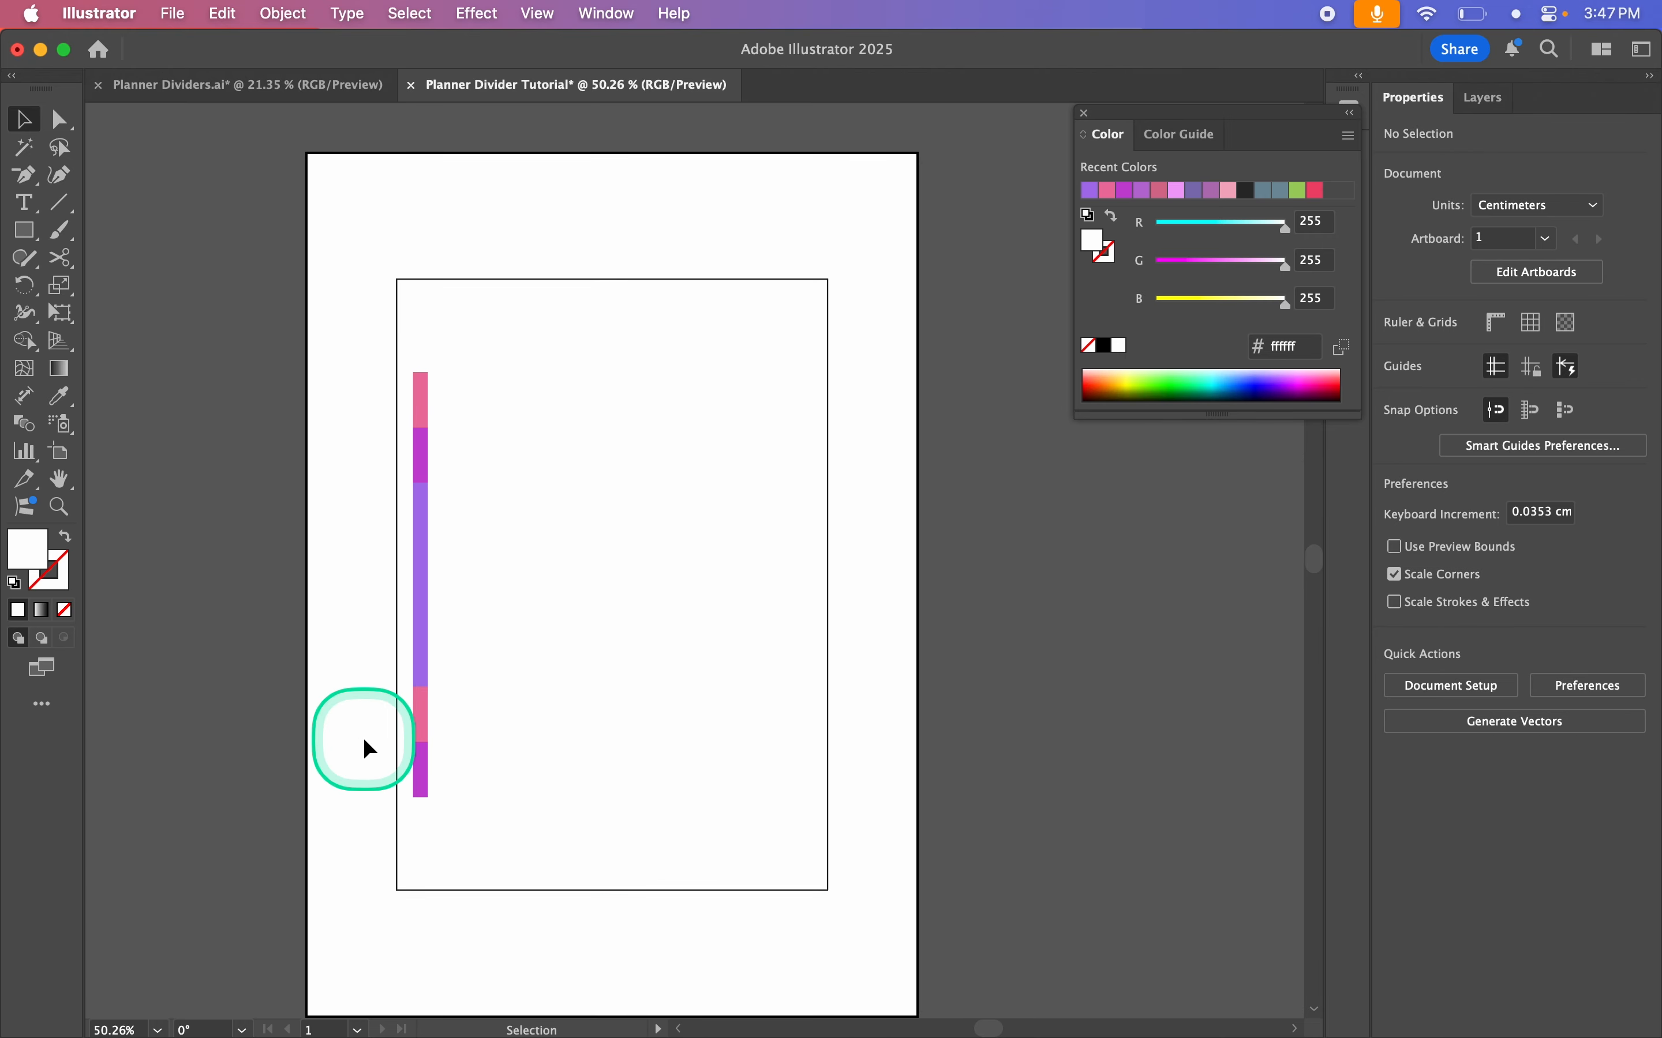
click(25, 232)
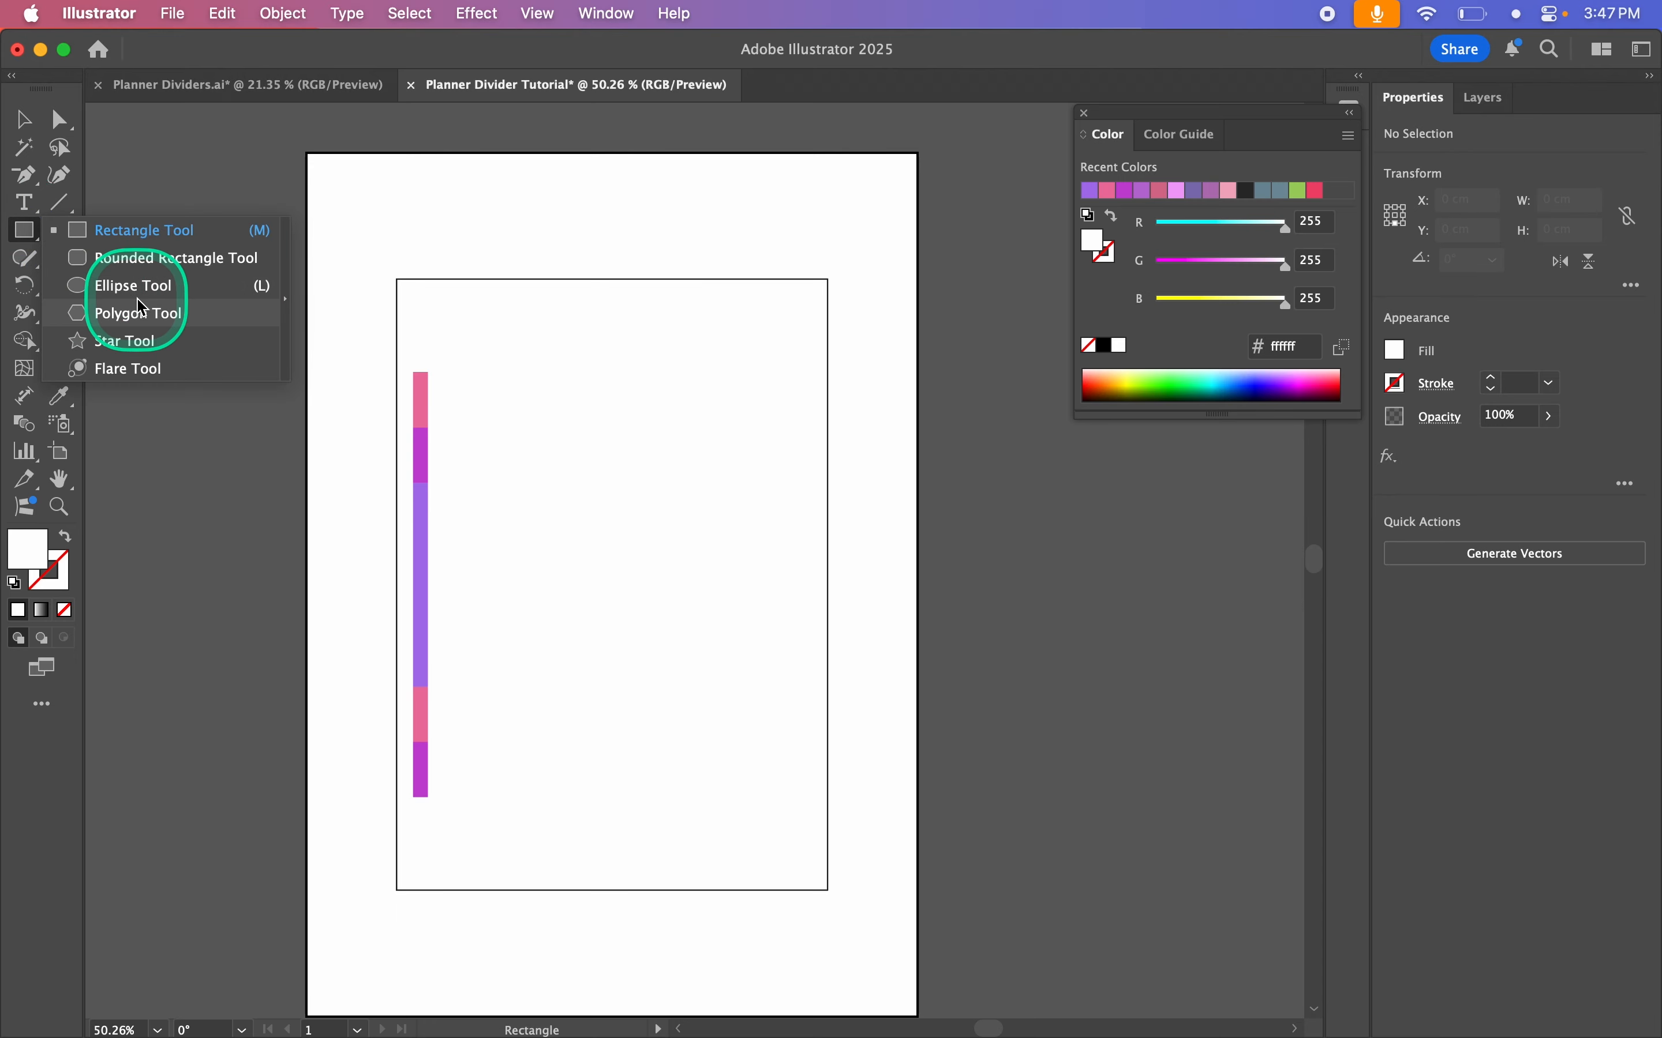
click(137, 289)
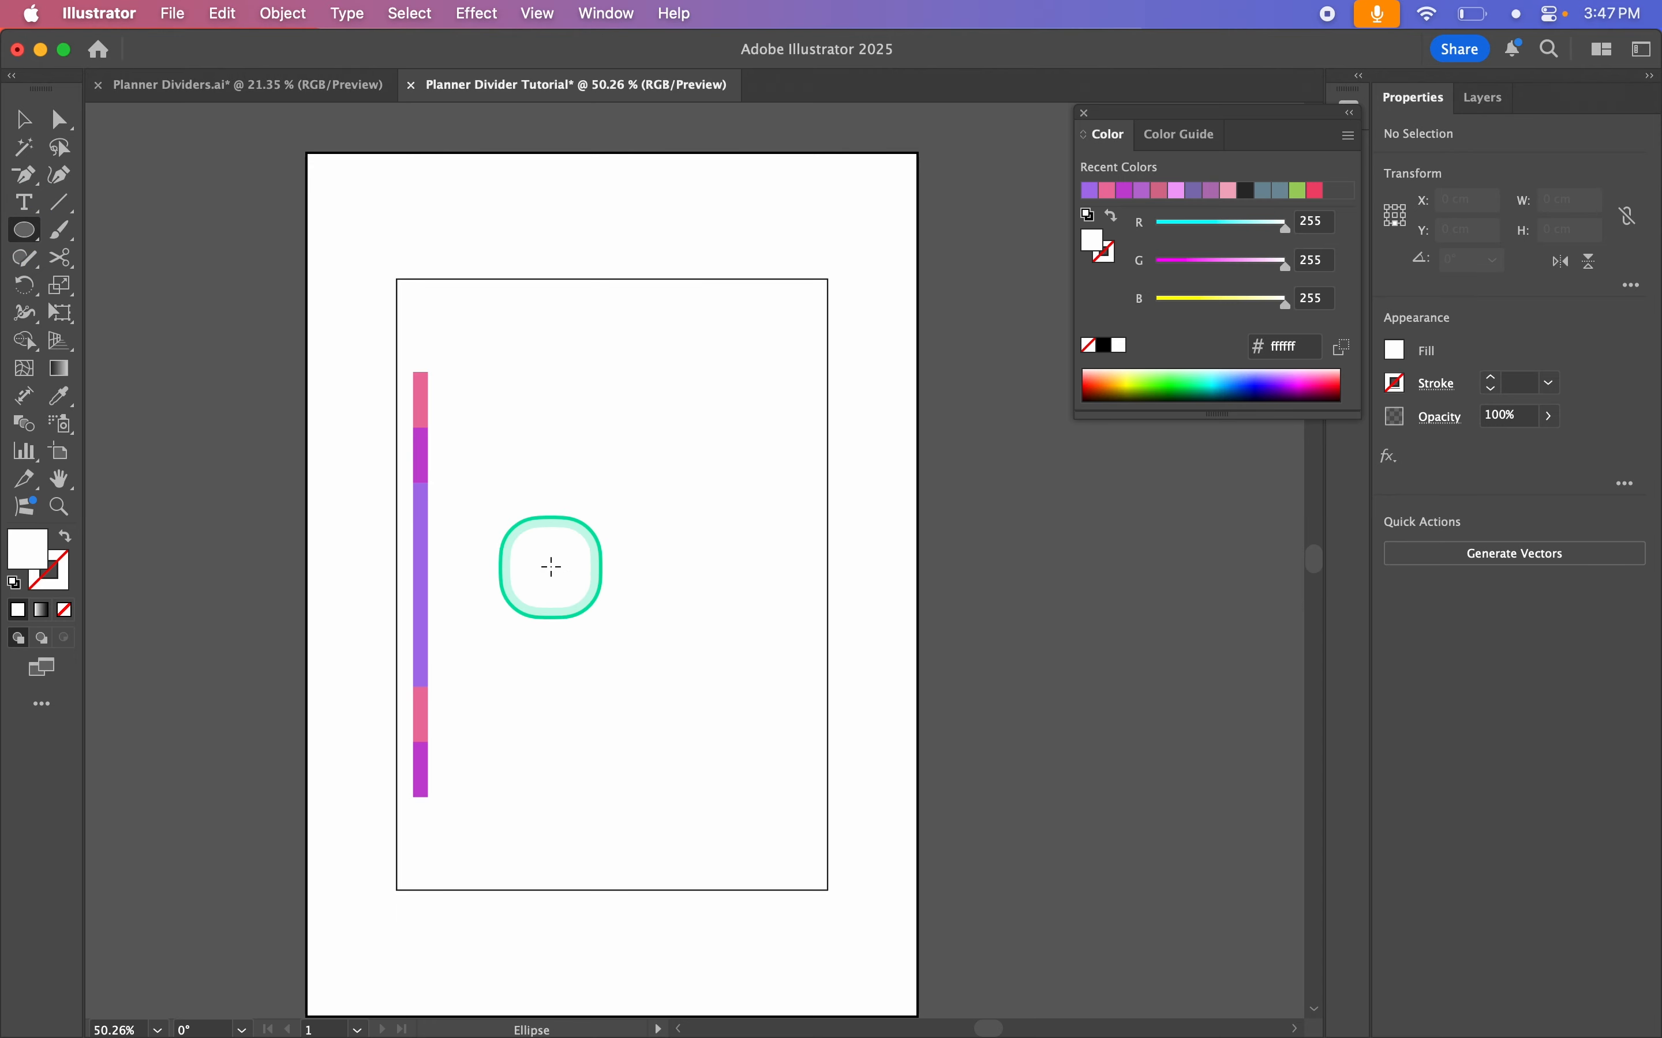
click(552, 567)
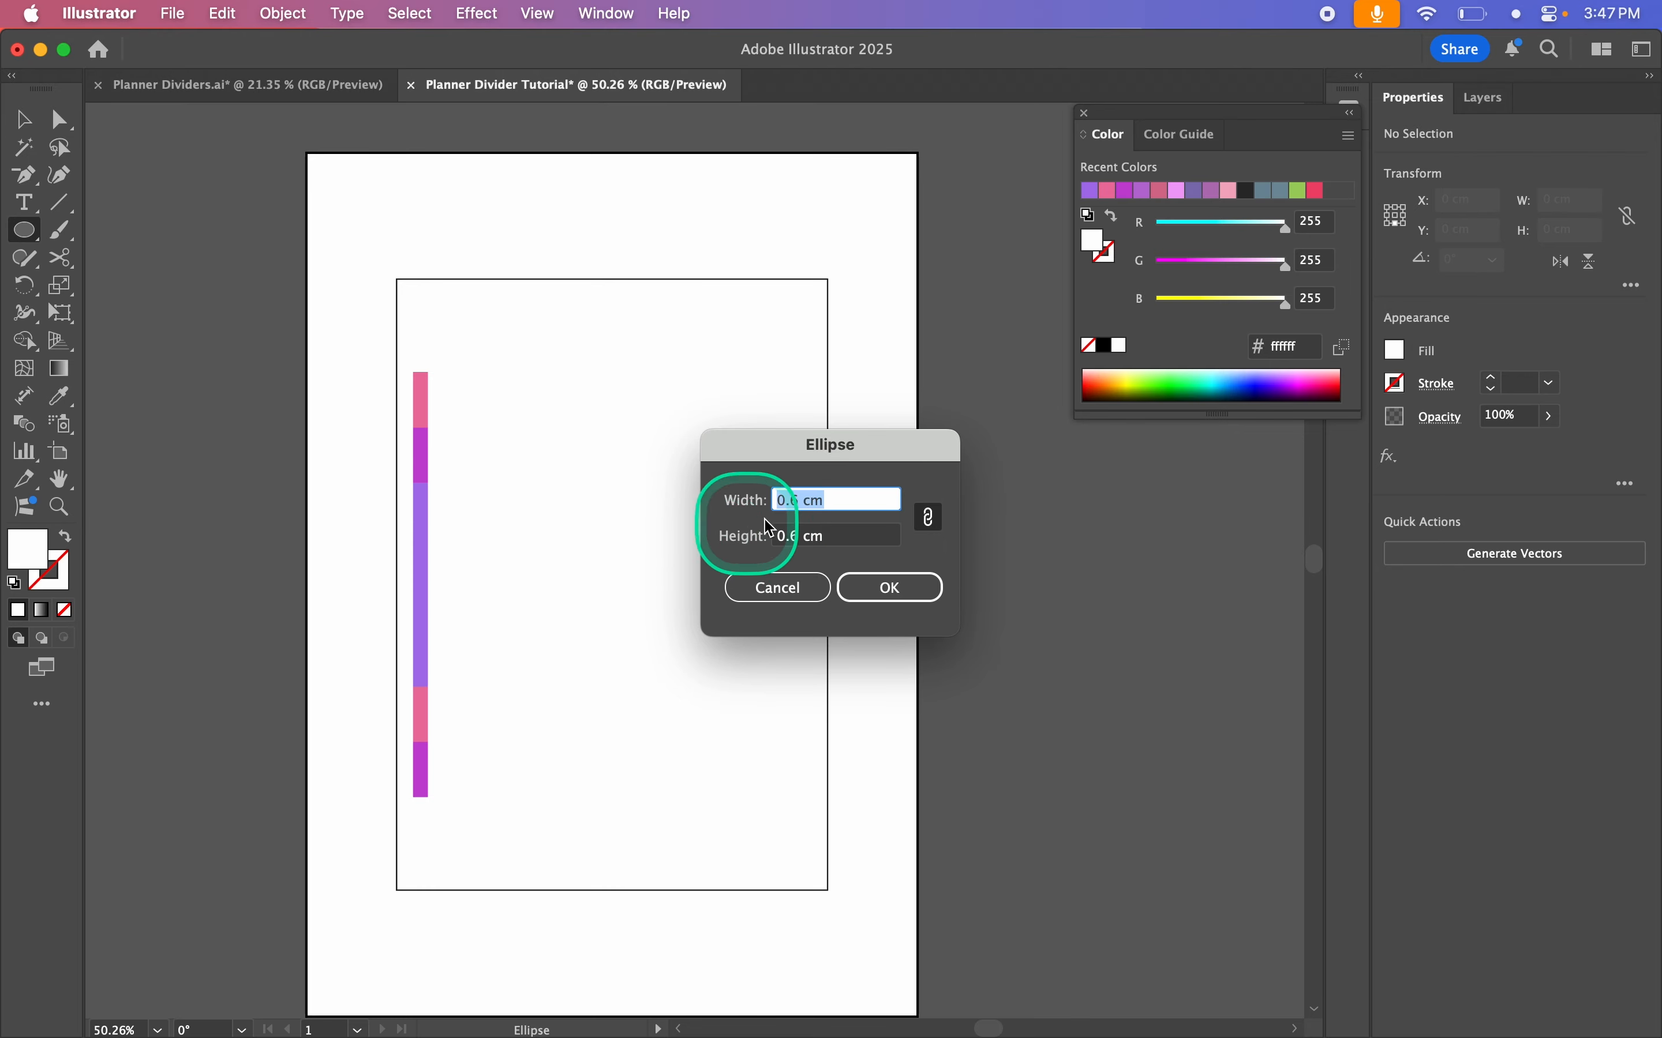
click(889, 599)
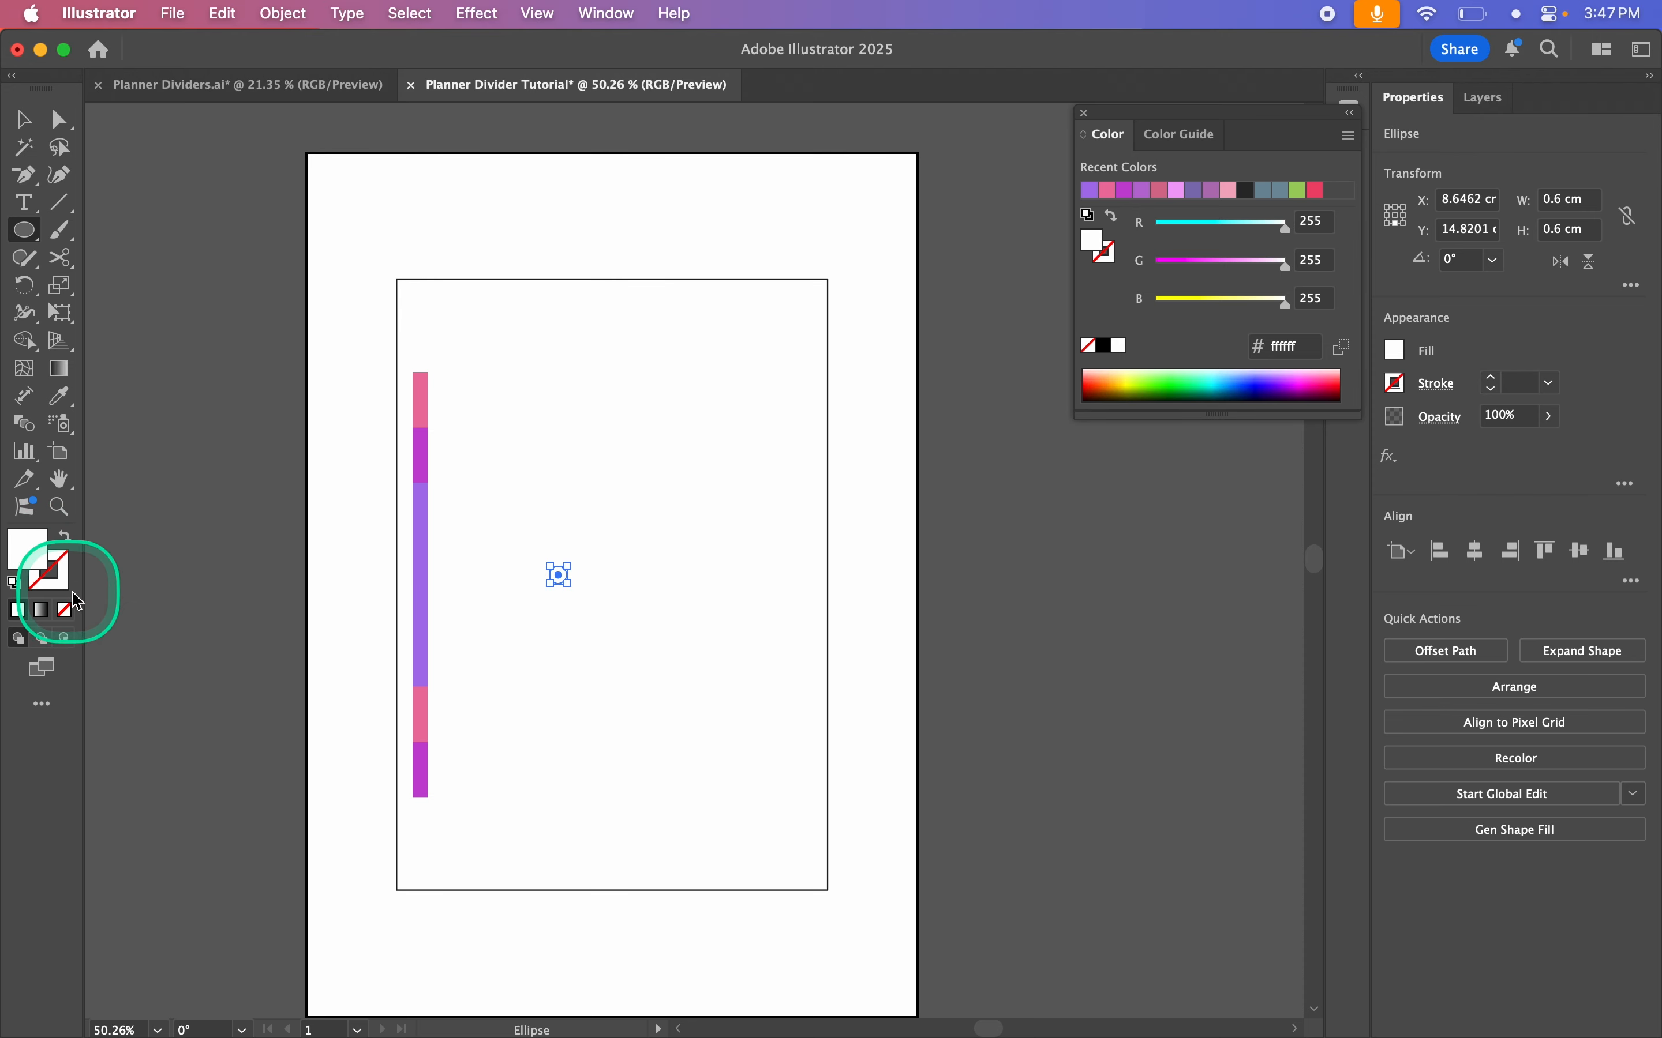
Step: Give the circle the default 1 pt black stroke and remove its fill
key(d)
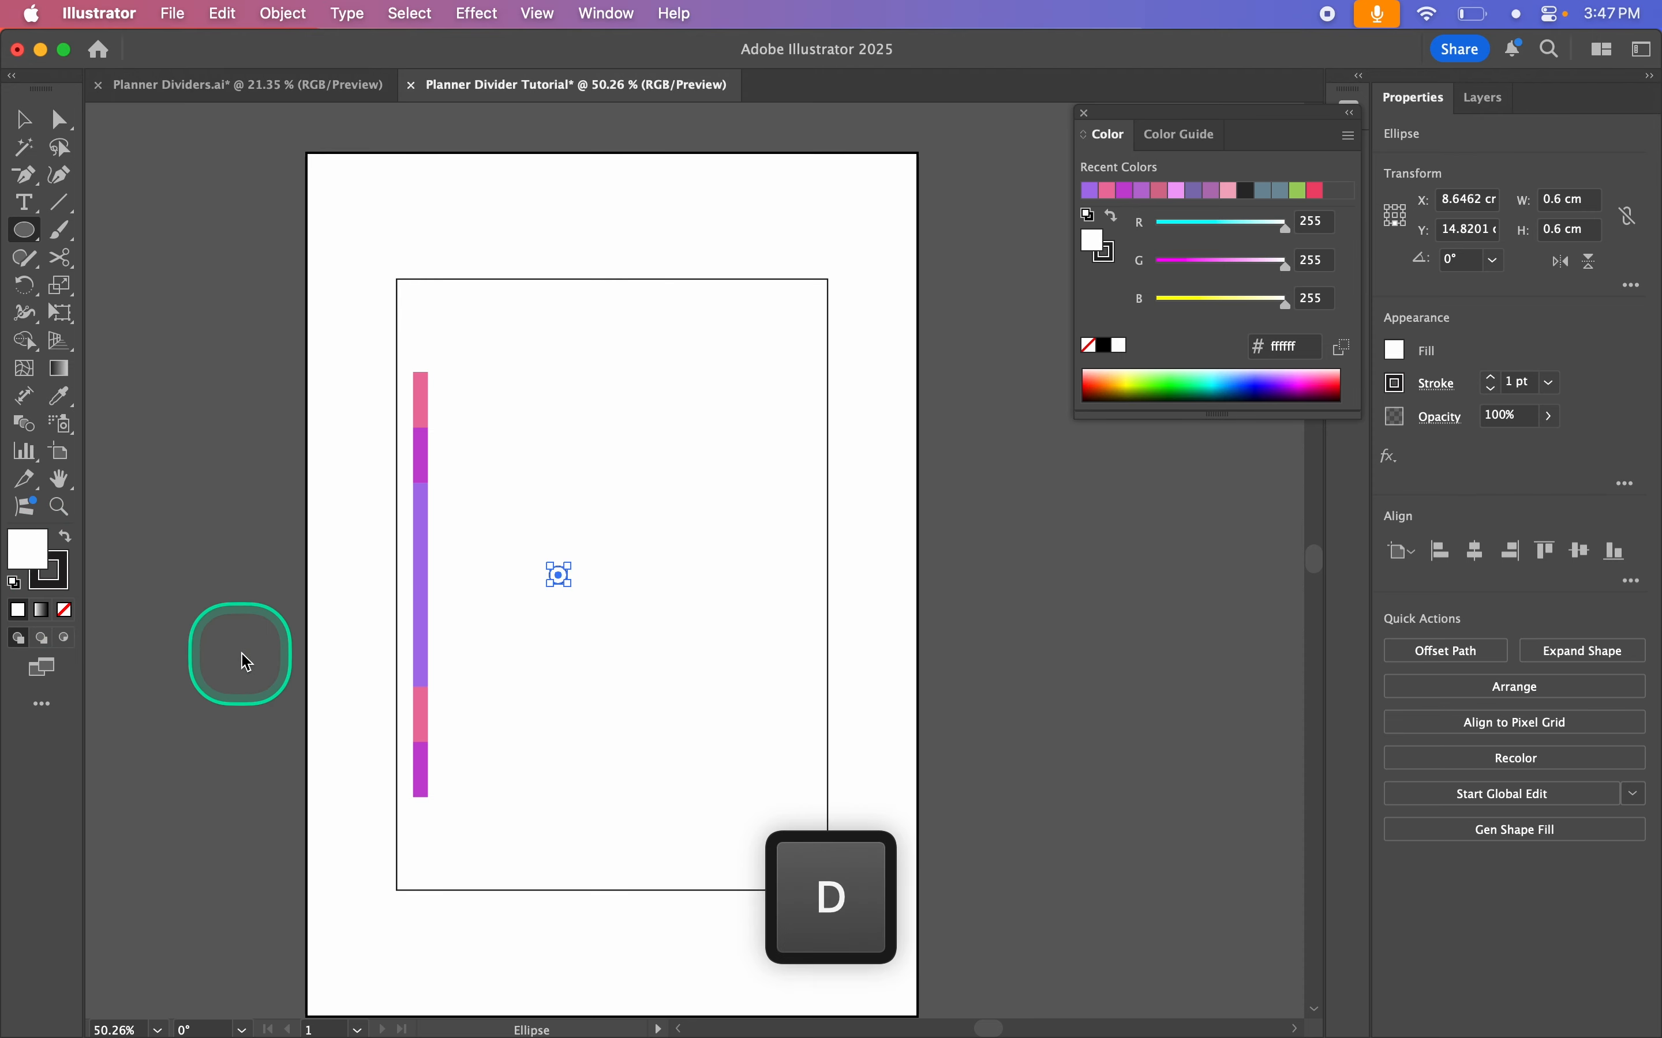
key(slash)
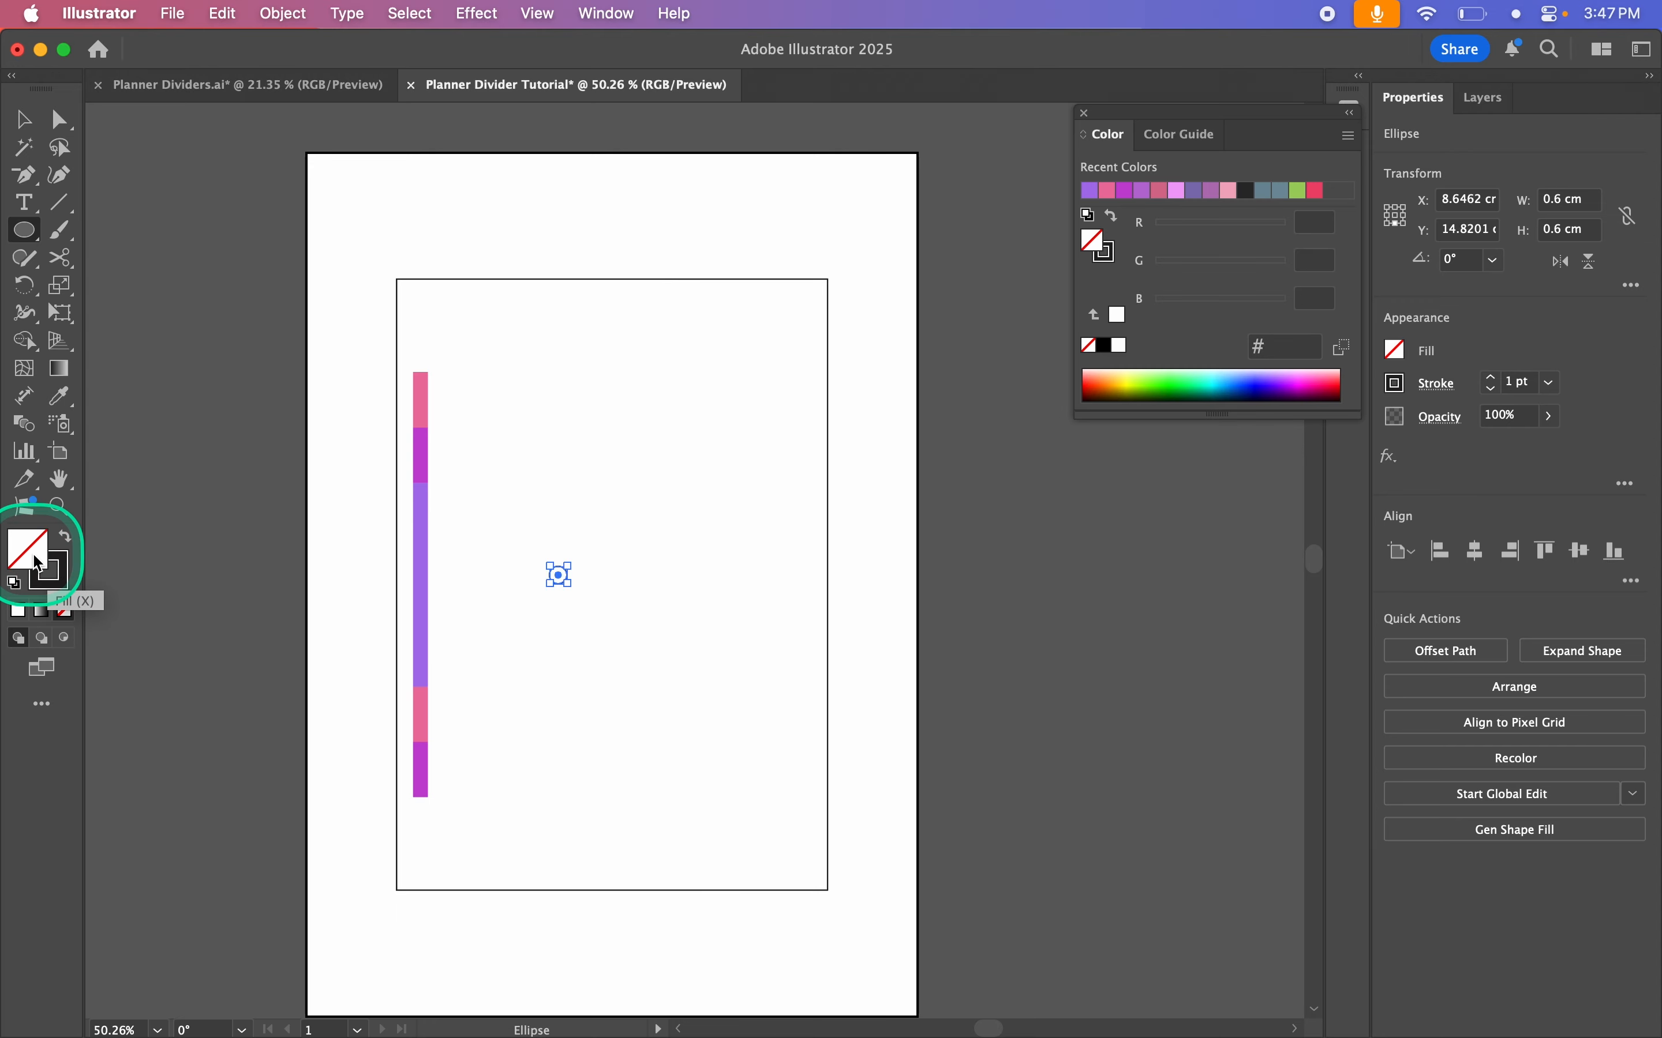
key(x)
key(x)
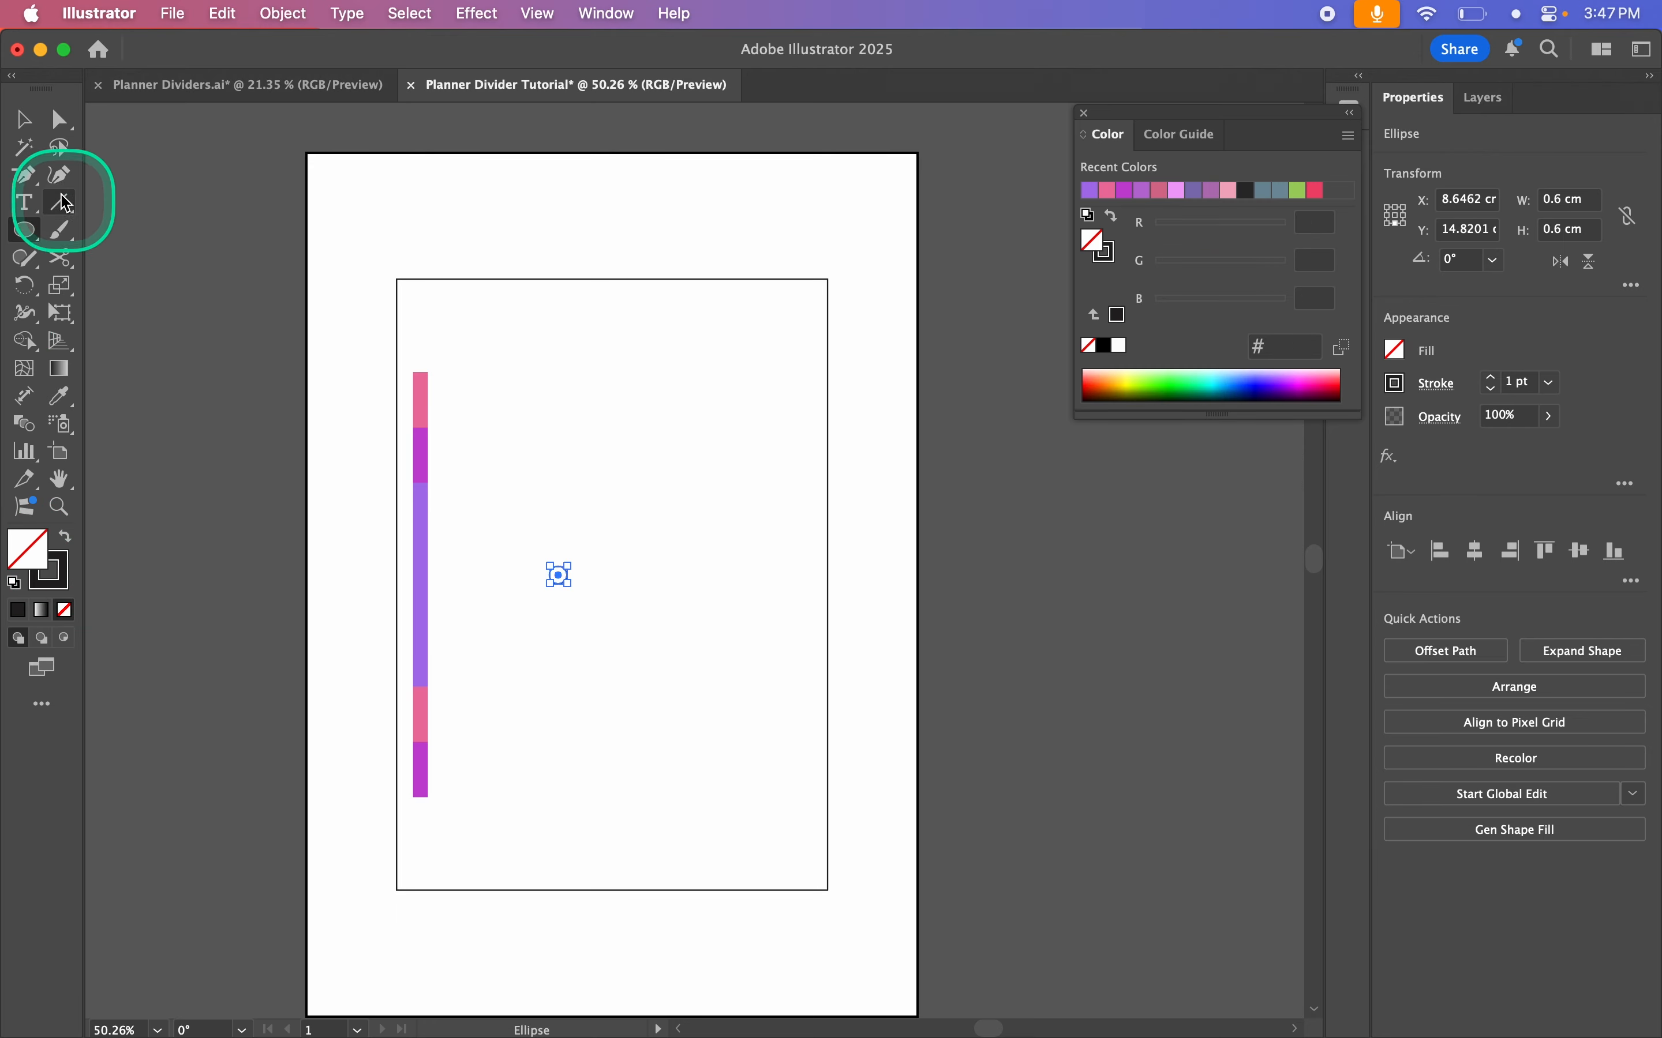
Step: Move the circle so that it is centered on the colored strip's bottom edge, and deselect it
click(24, 119)
scroll(509, 647, down, 2)
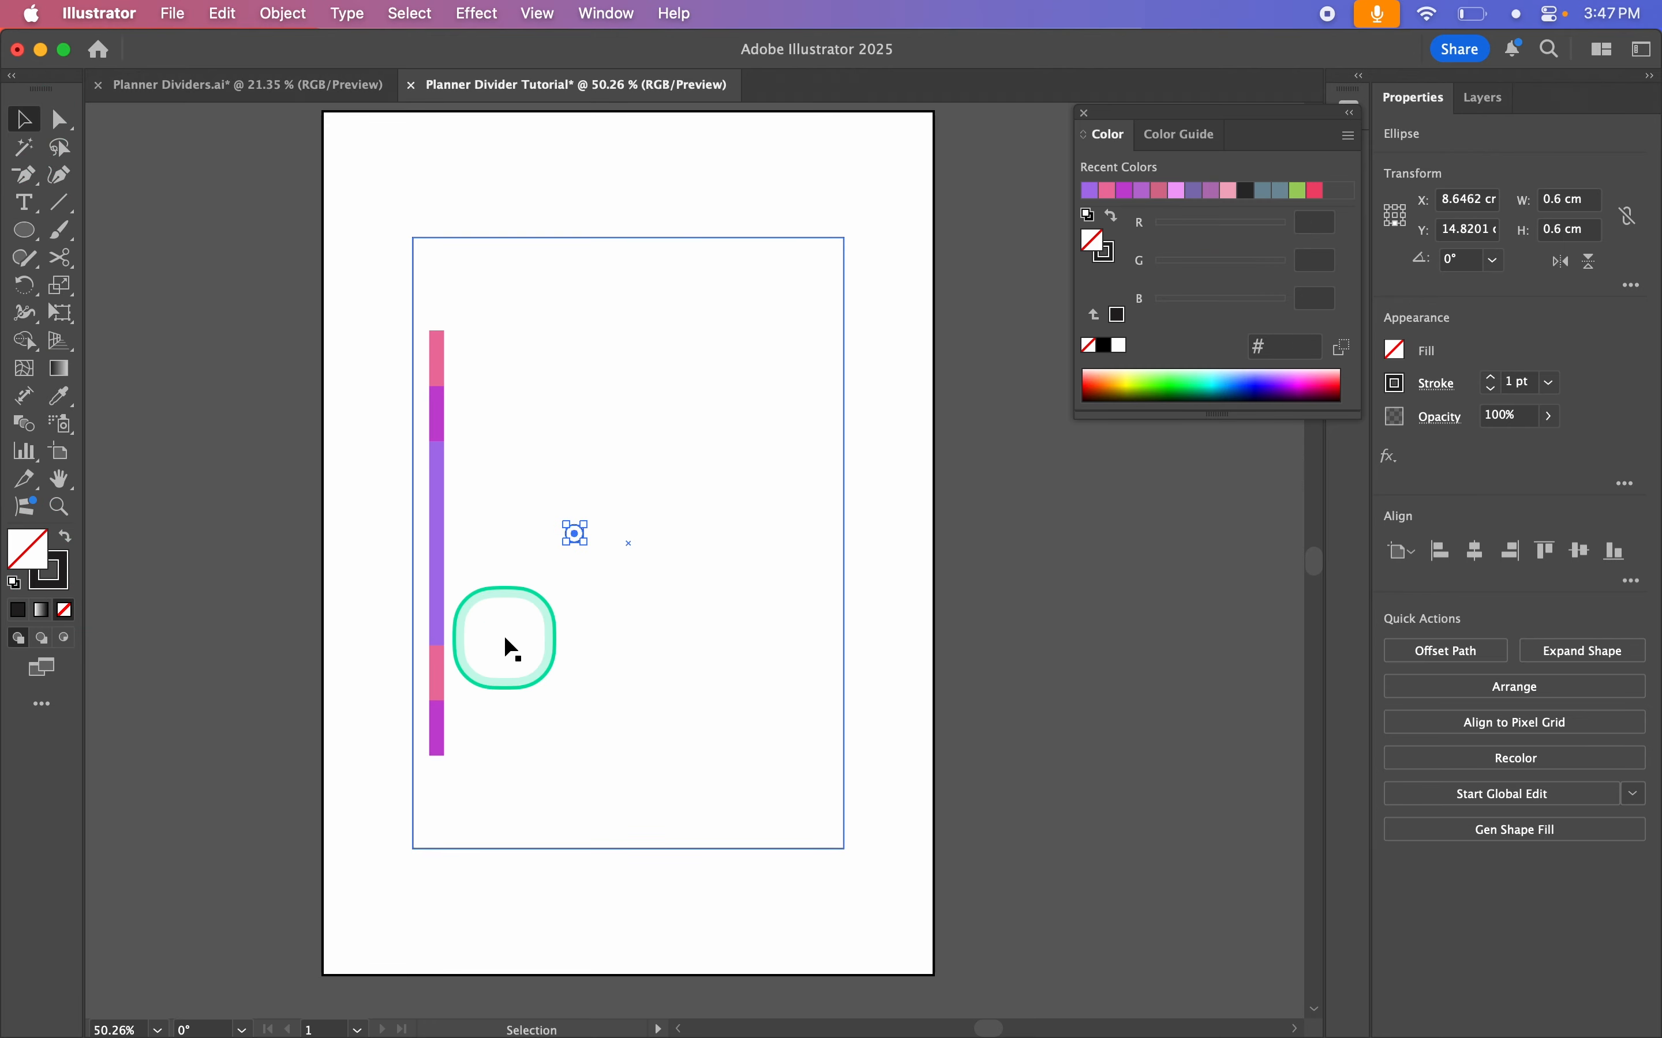
scroll(505, 639, up, 3)
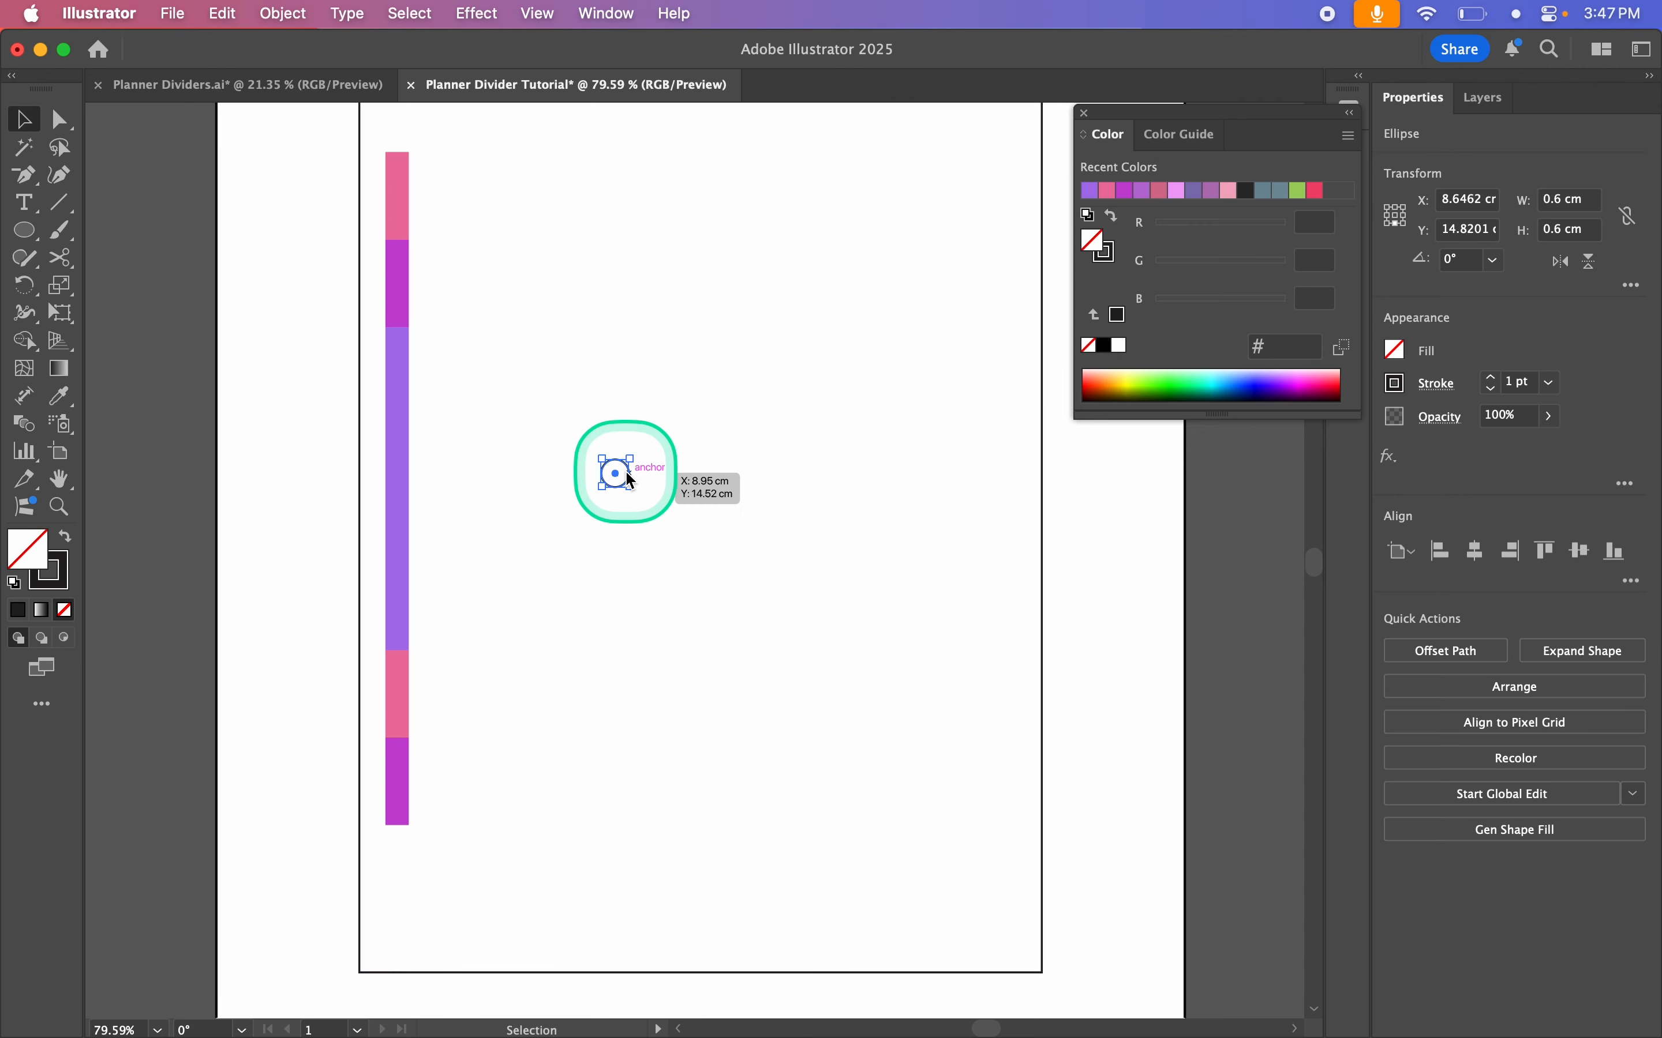
drag(633, 480, 491, 835)
scroll(375, 835, up, 5)
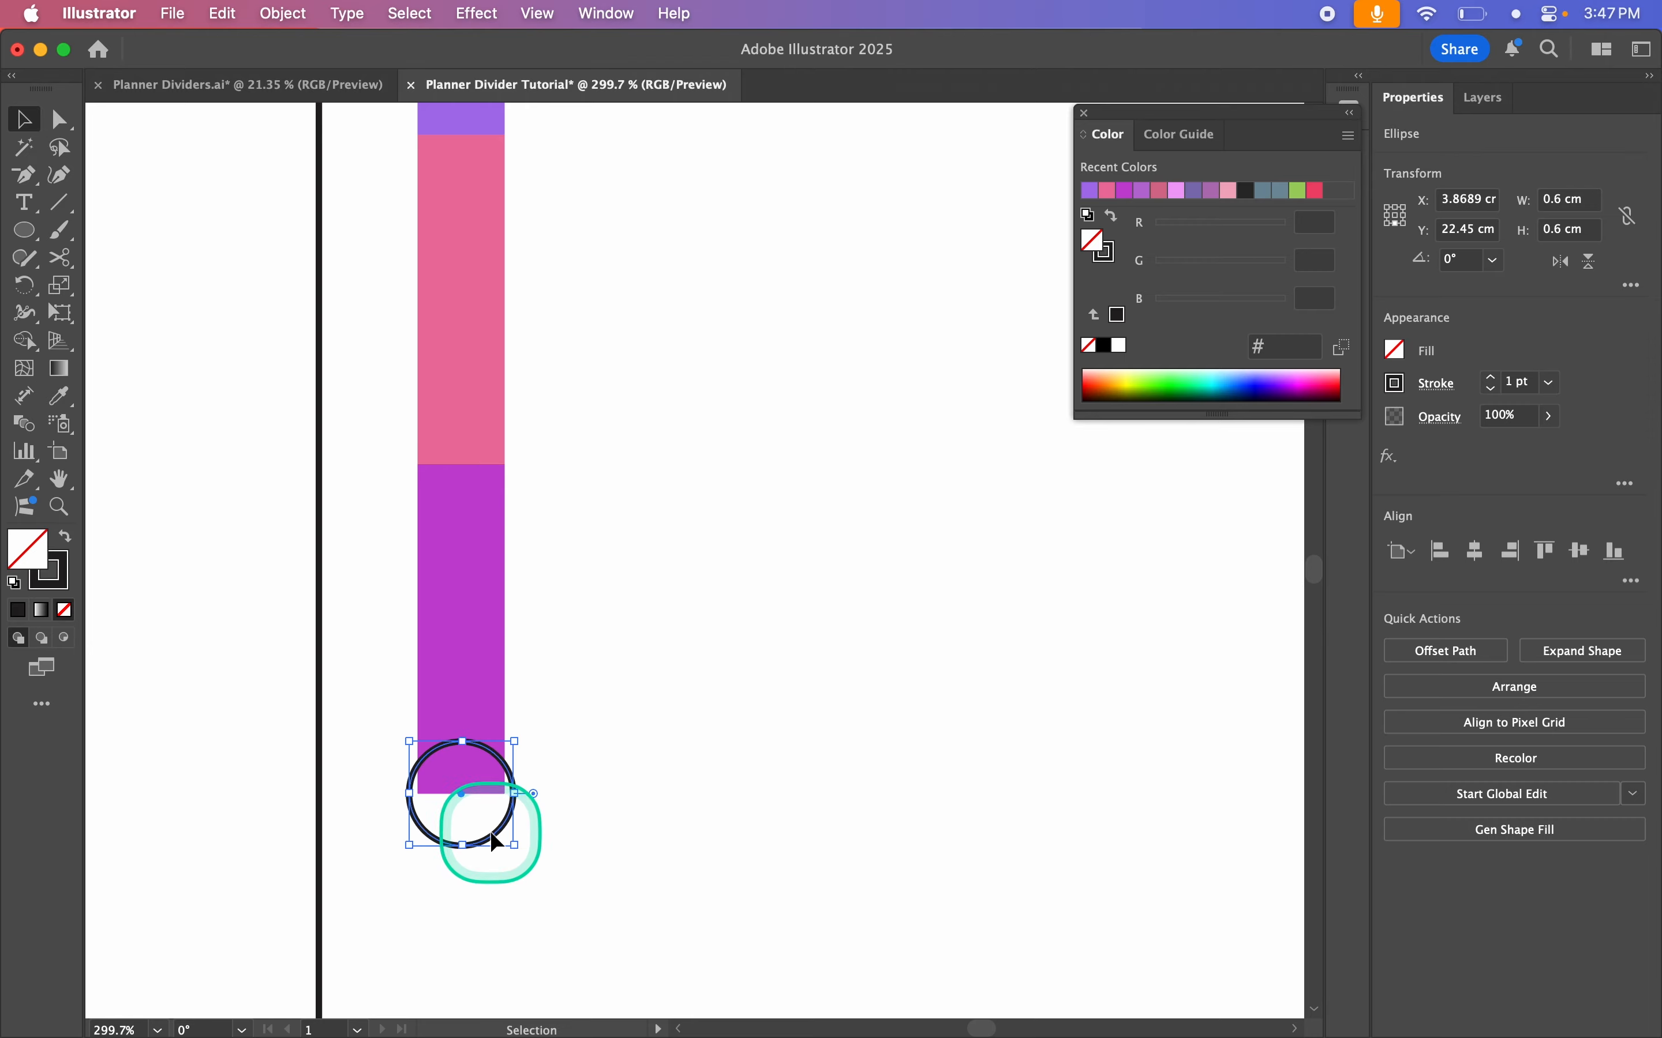
scroll(496, 849, down, 3)
scroll(496, 850, down, 9)
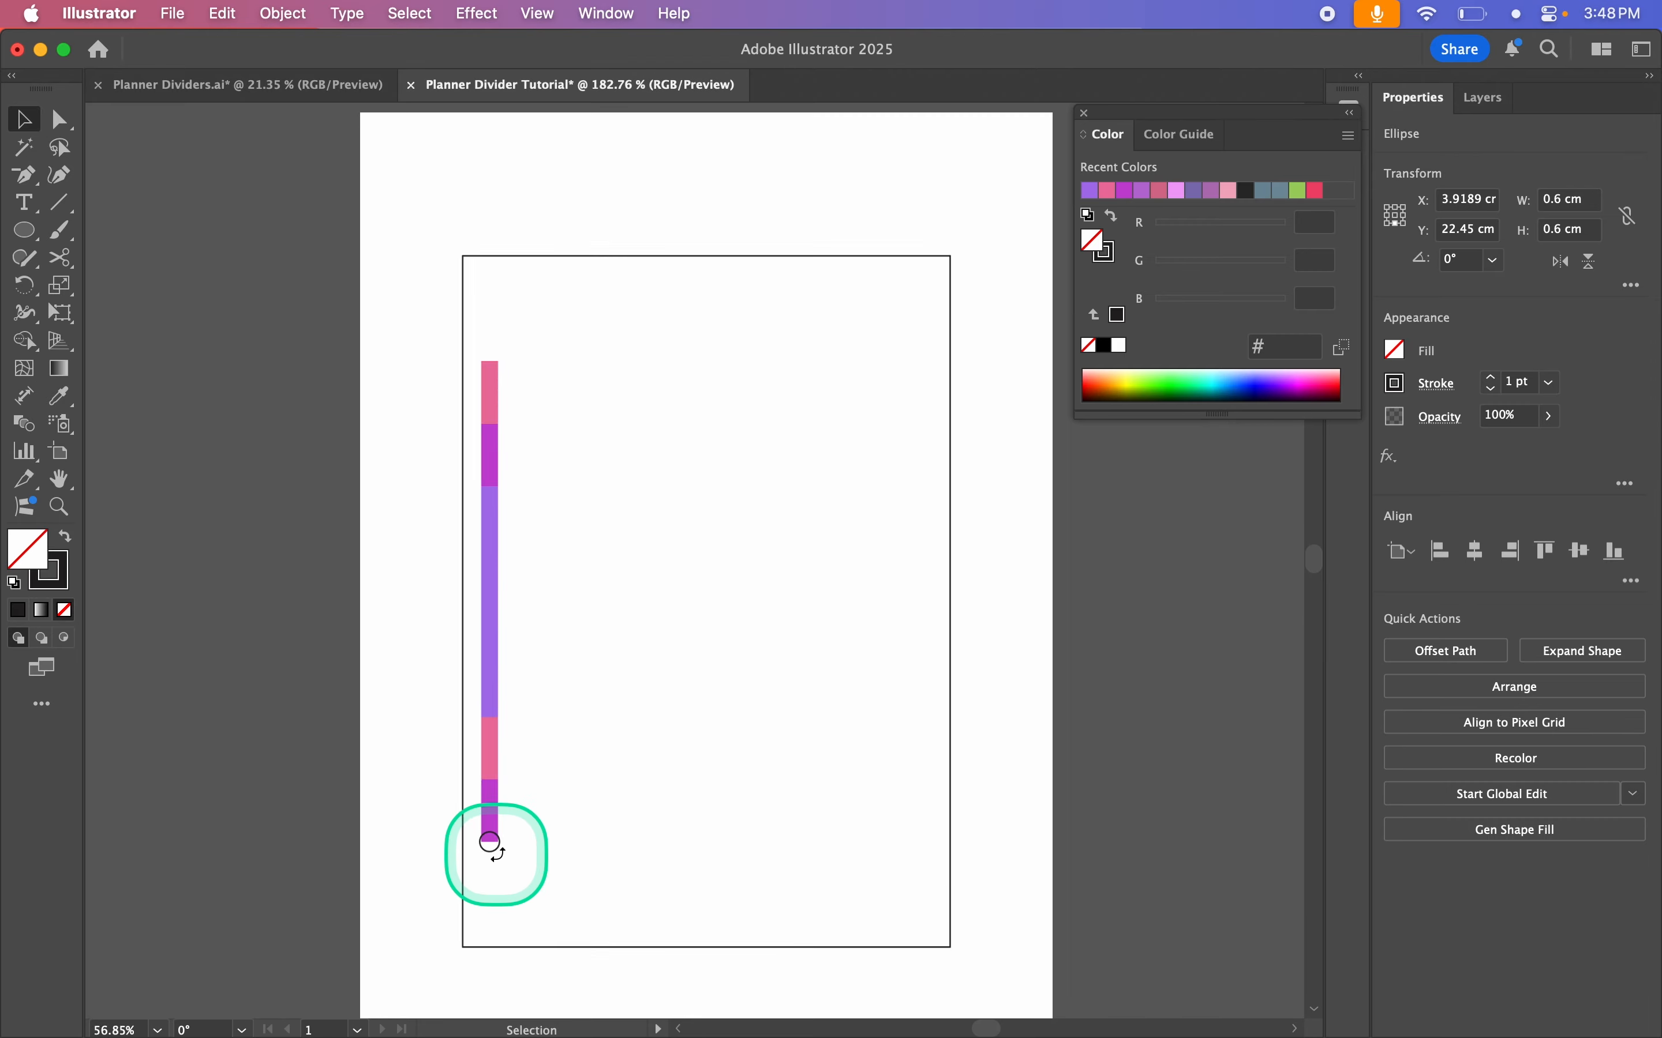
scroll(484, 853, up, 4)
click(323, 853)
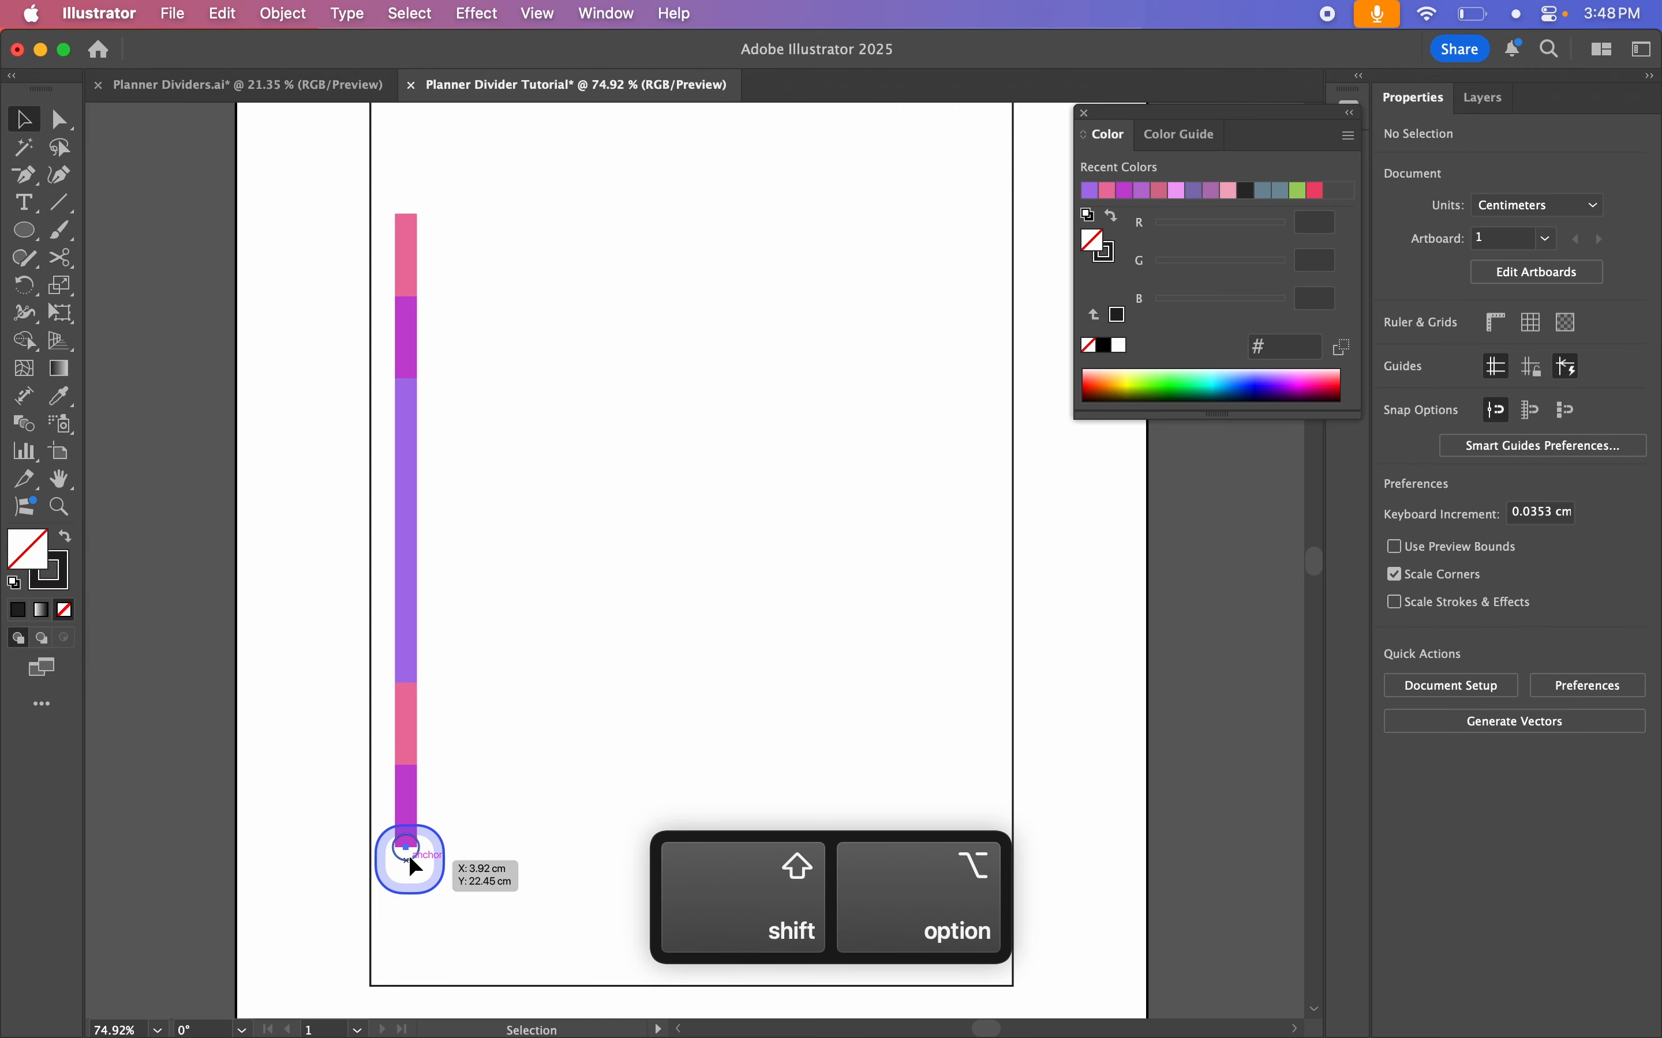
drag(410, 862, 416, 787)
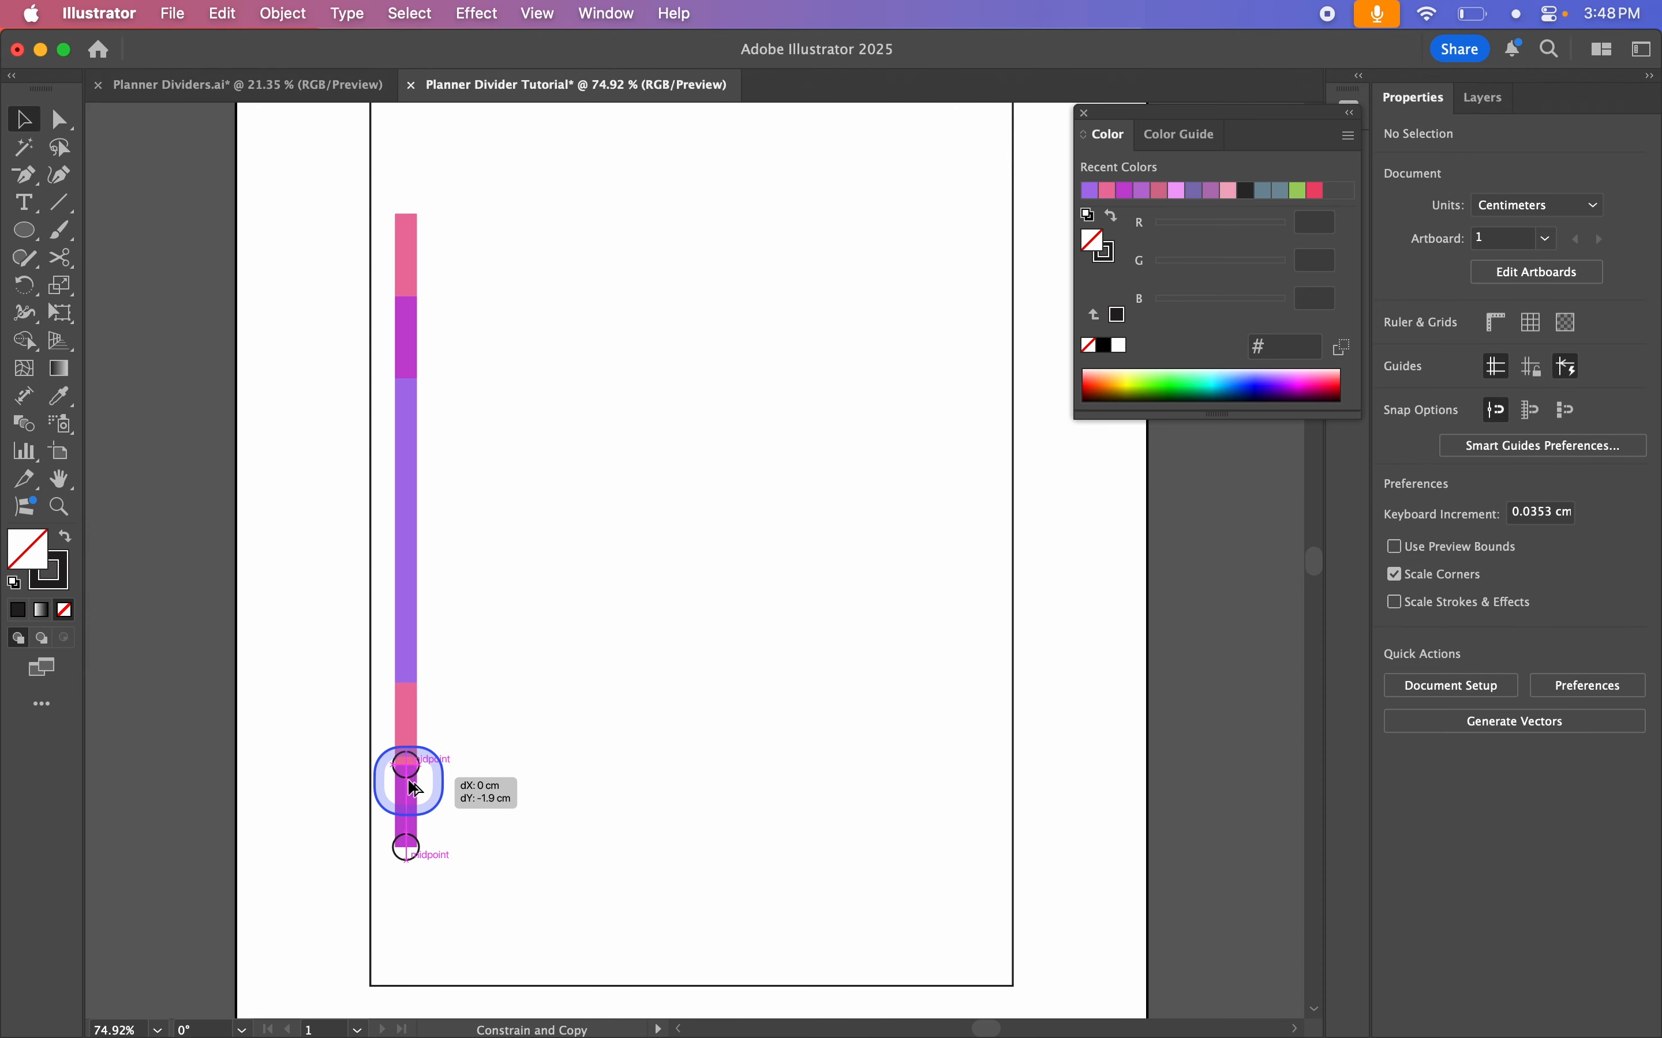
drag(416, 789, 408, 779)
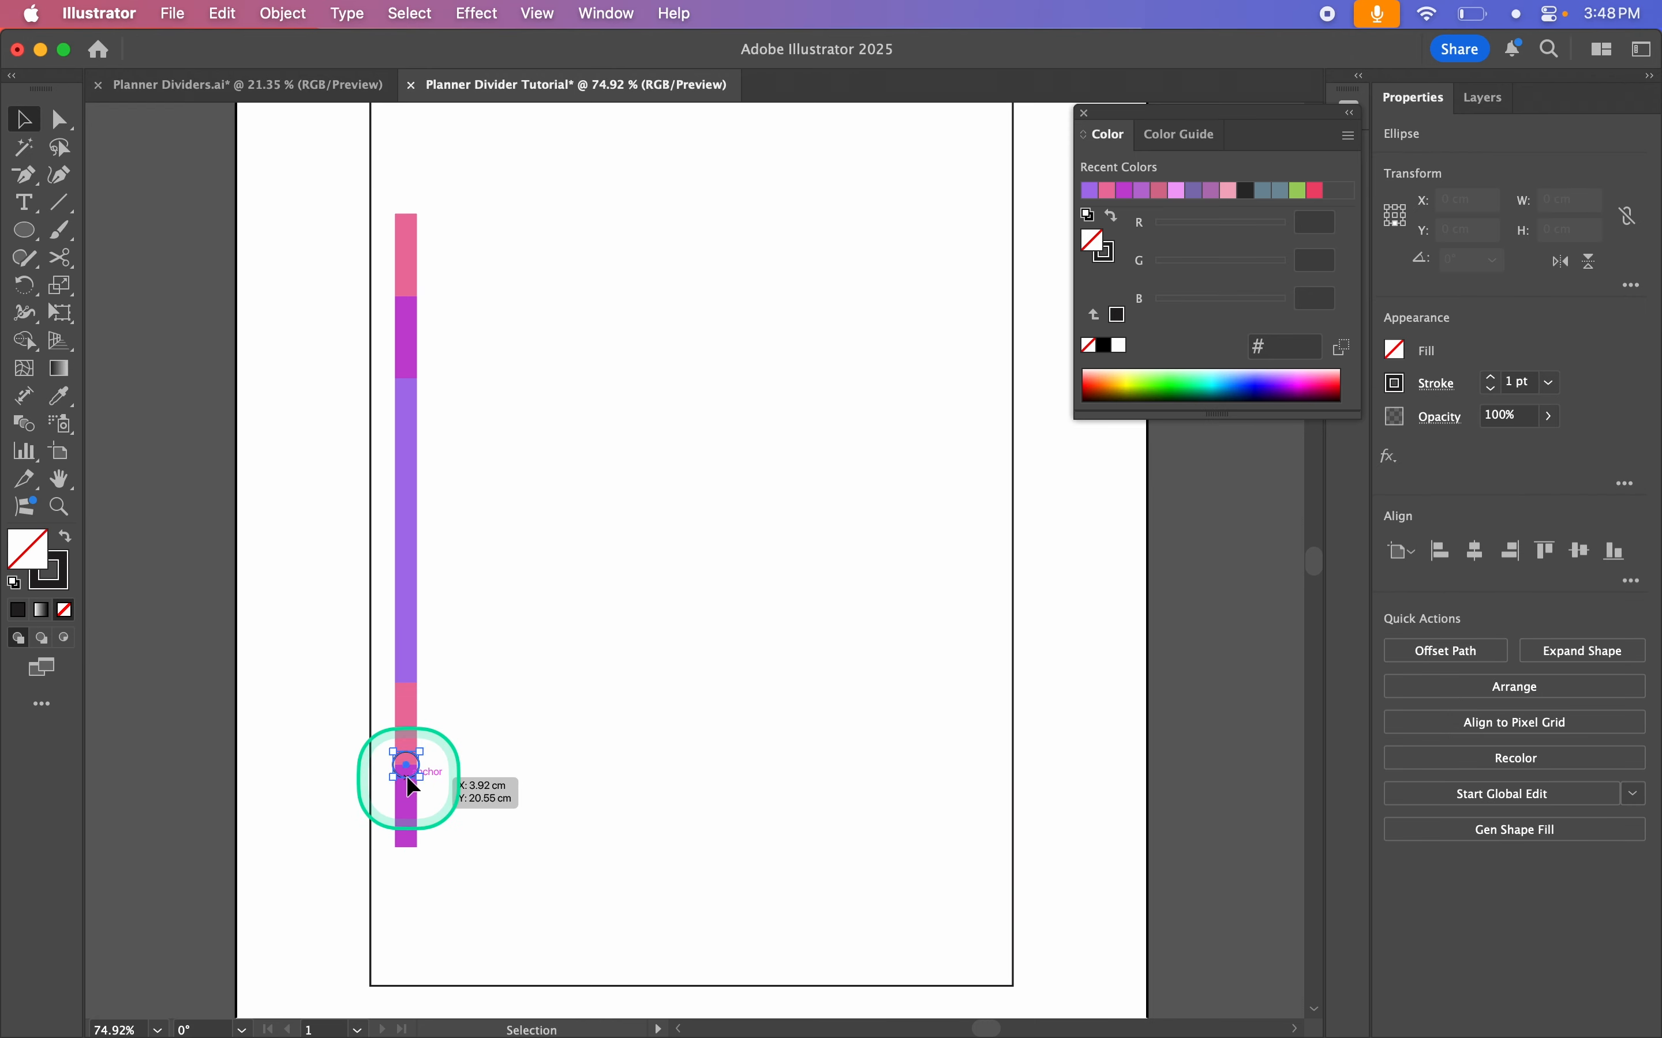
key(super+z)
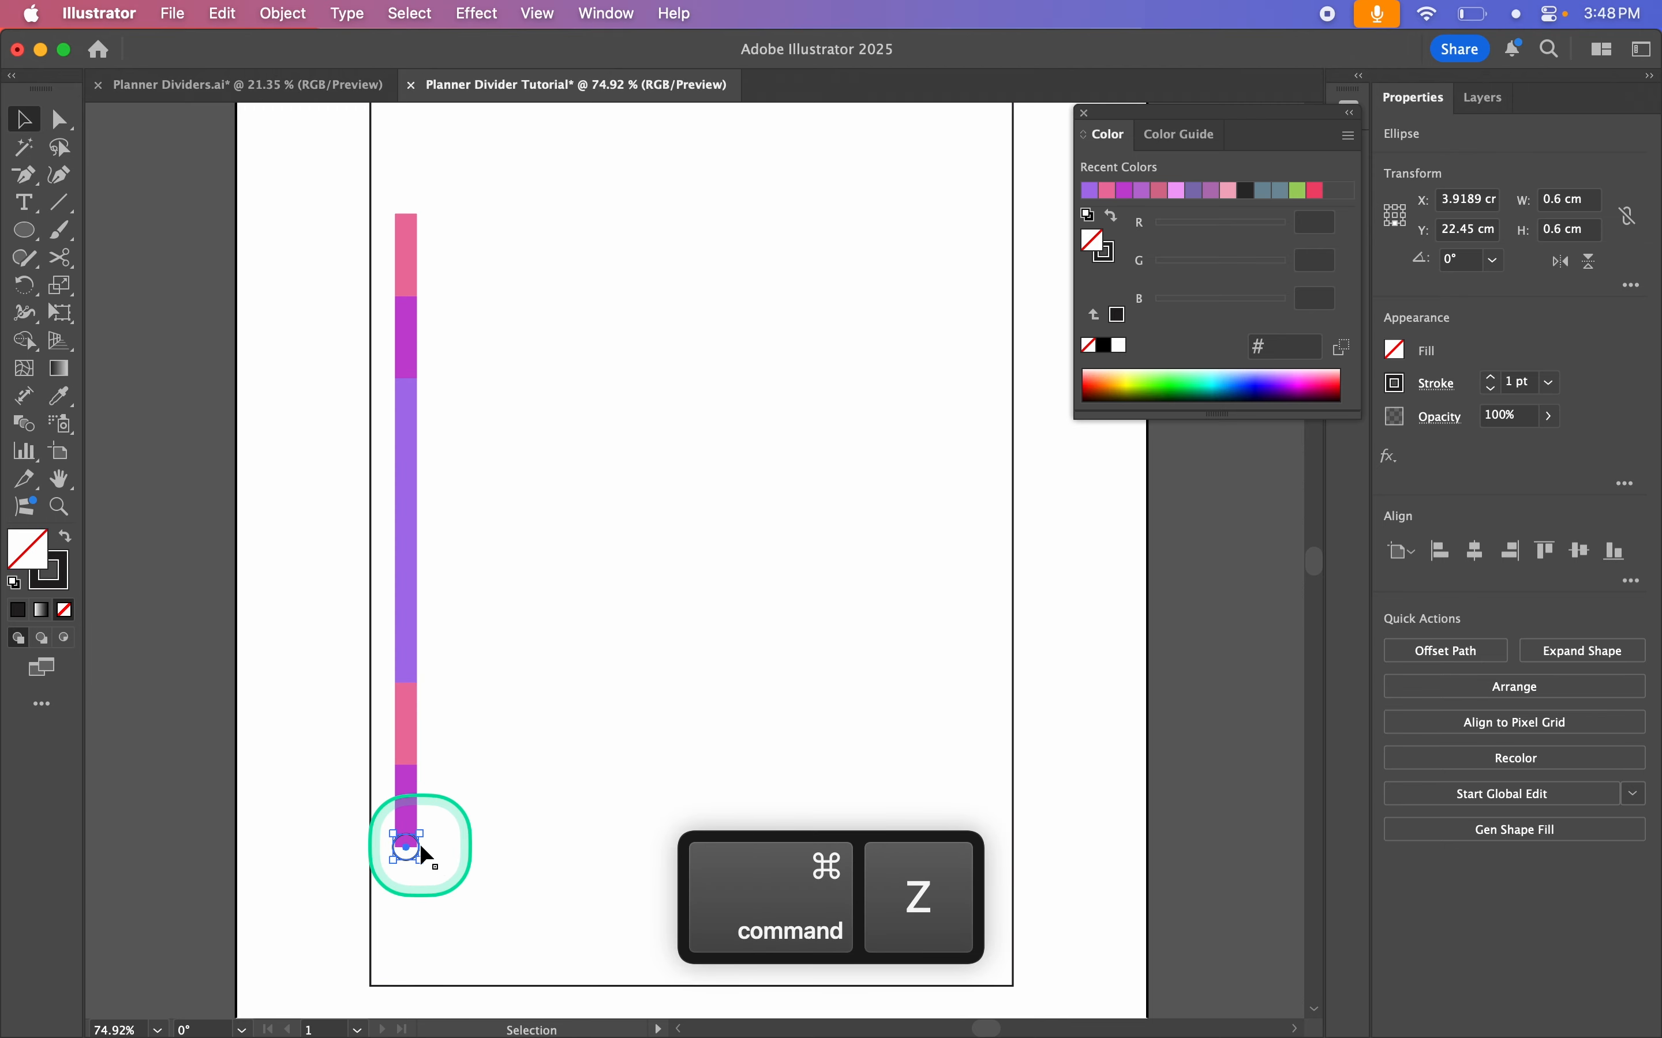
Step: Duplicate the circle up the strip, centering a copy on each color boundary and on the strip's top edge
drag(417, 845, 416, 698)
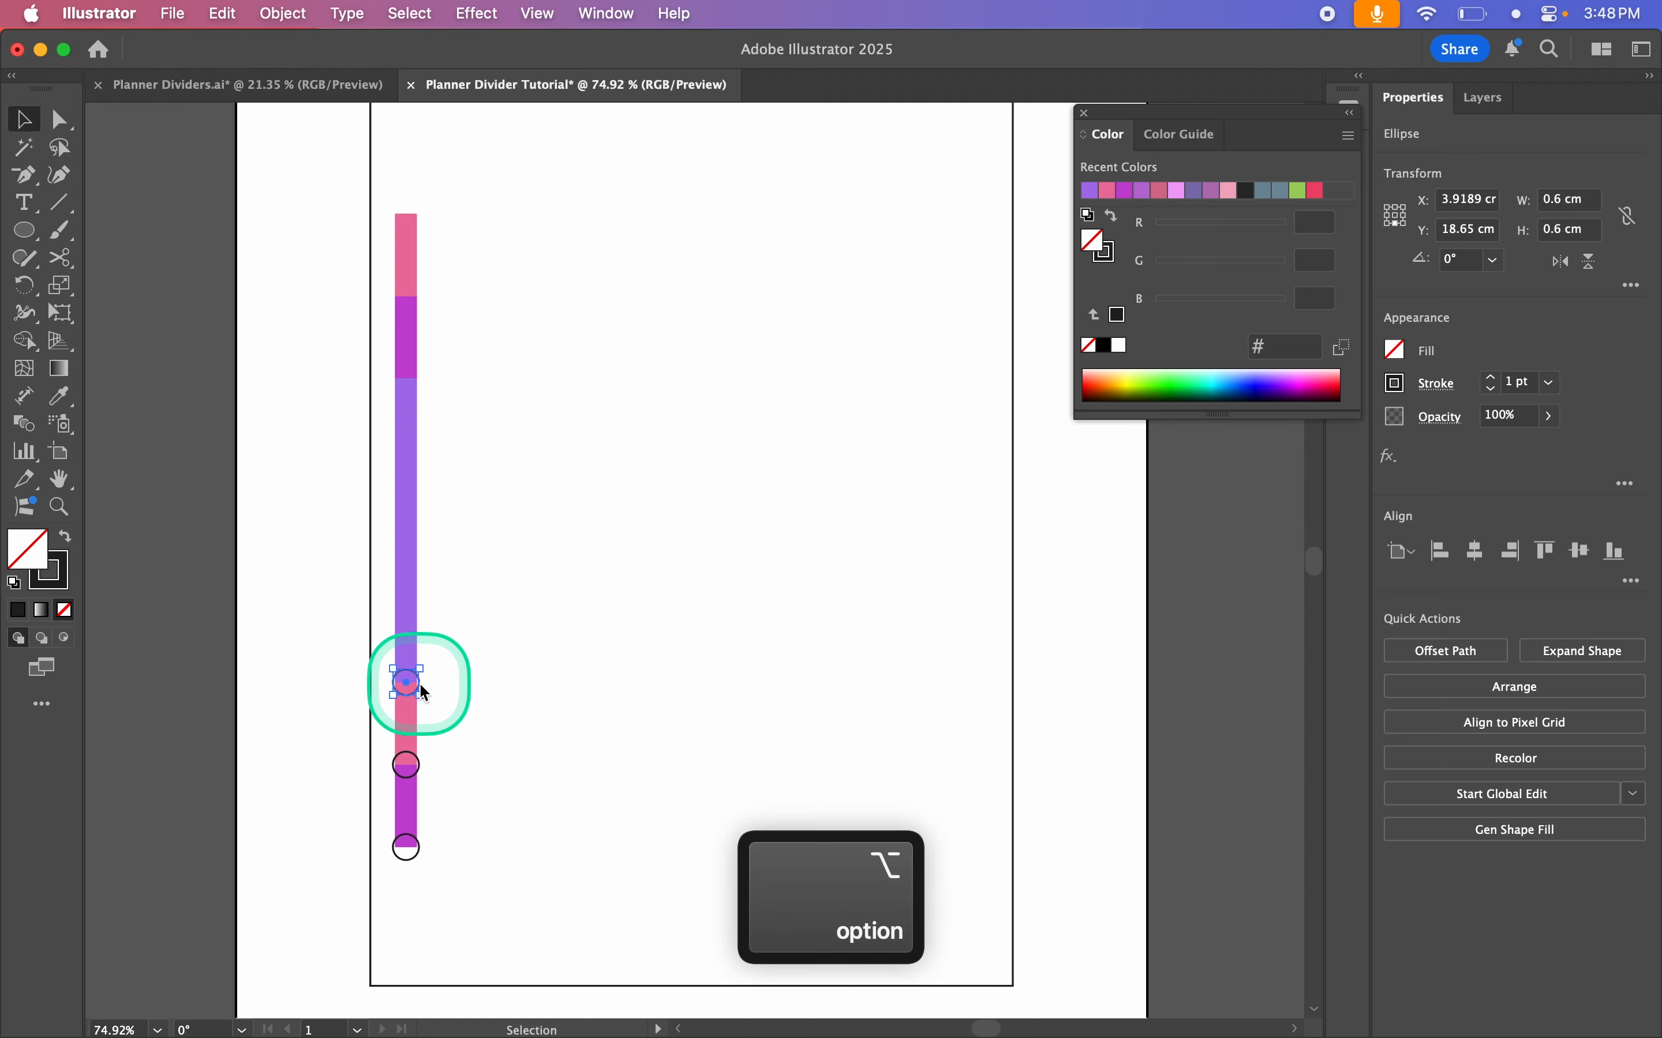
drag(423, 694, 420, 295)
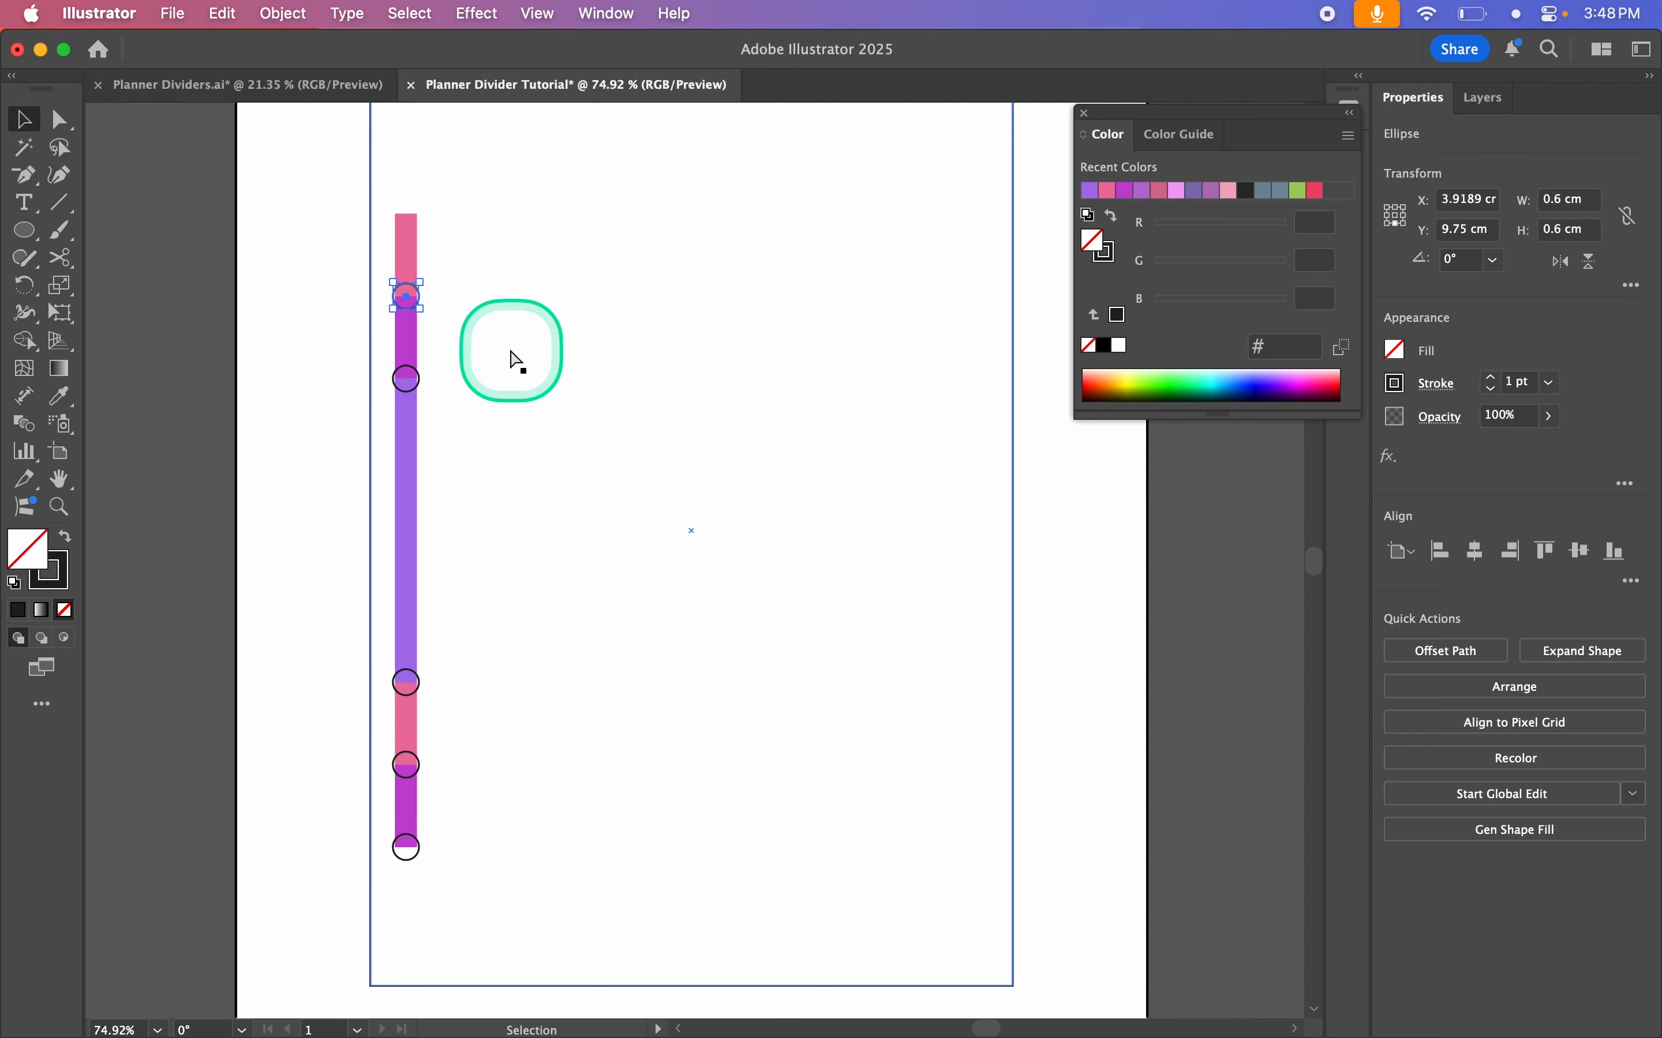
key(super+d)
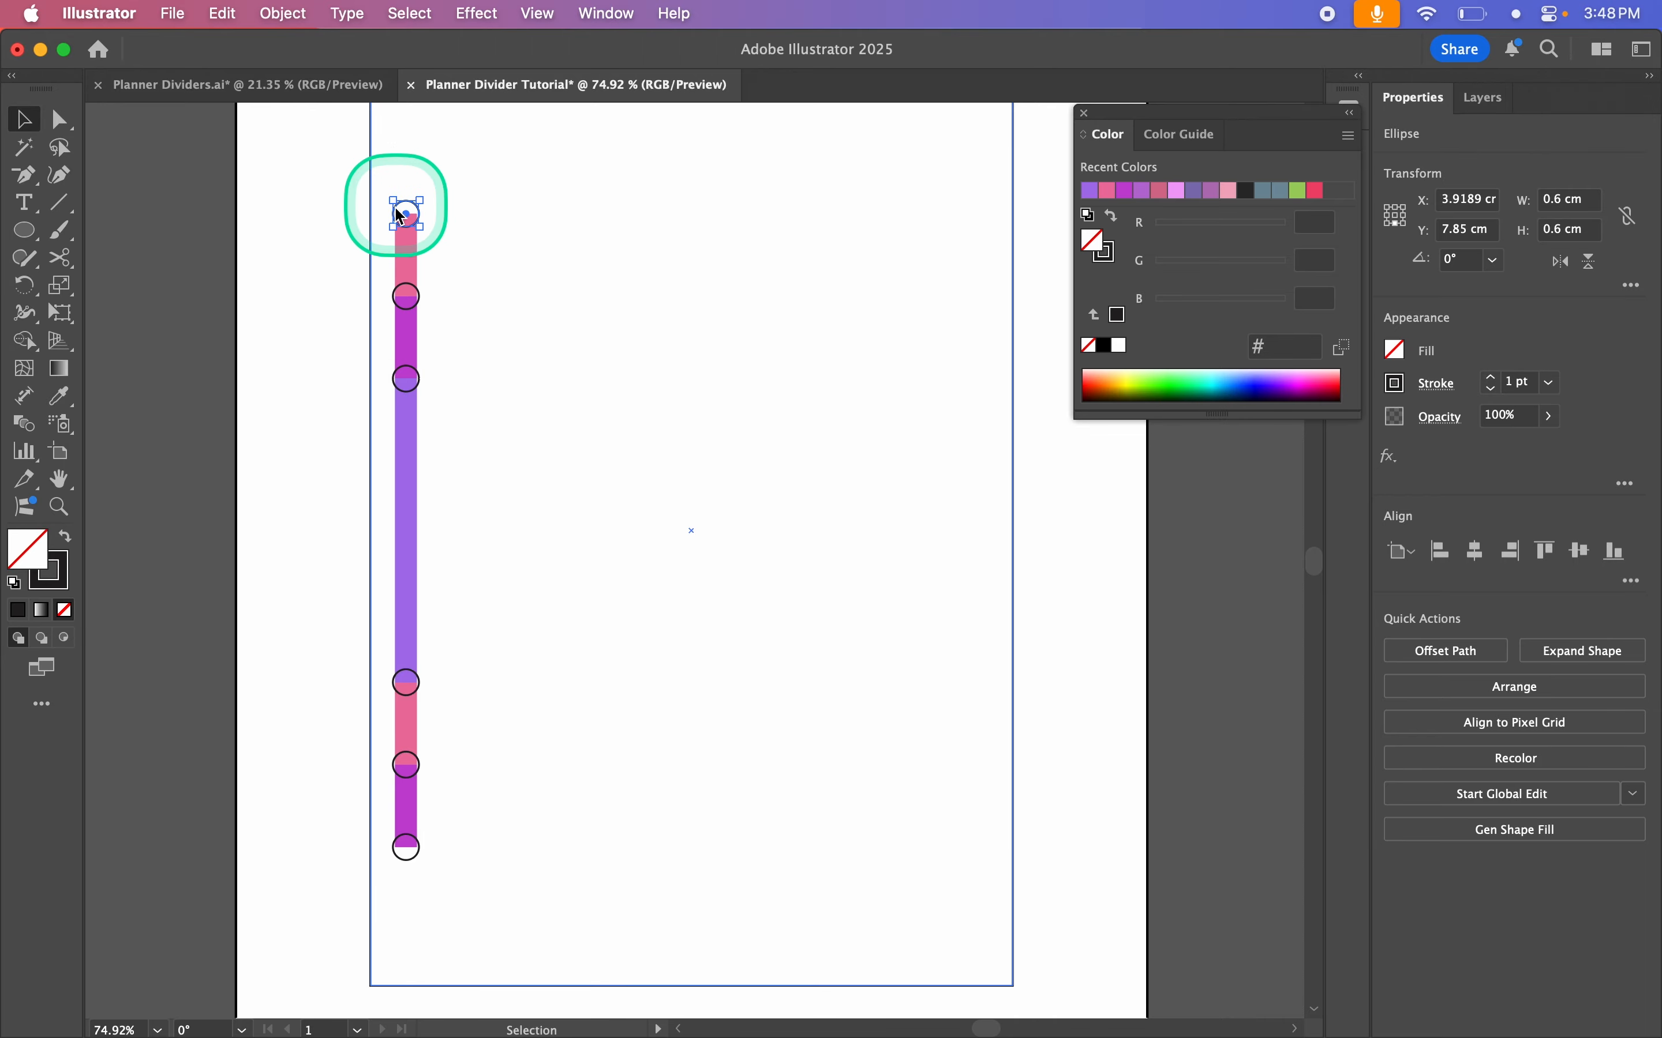
scroll(402, 212, up, 10)
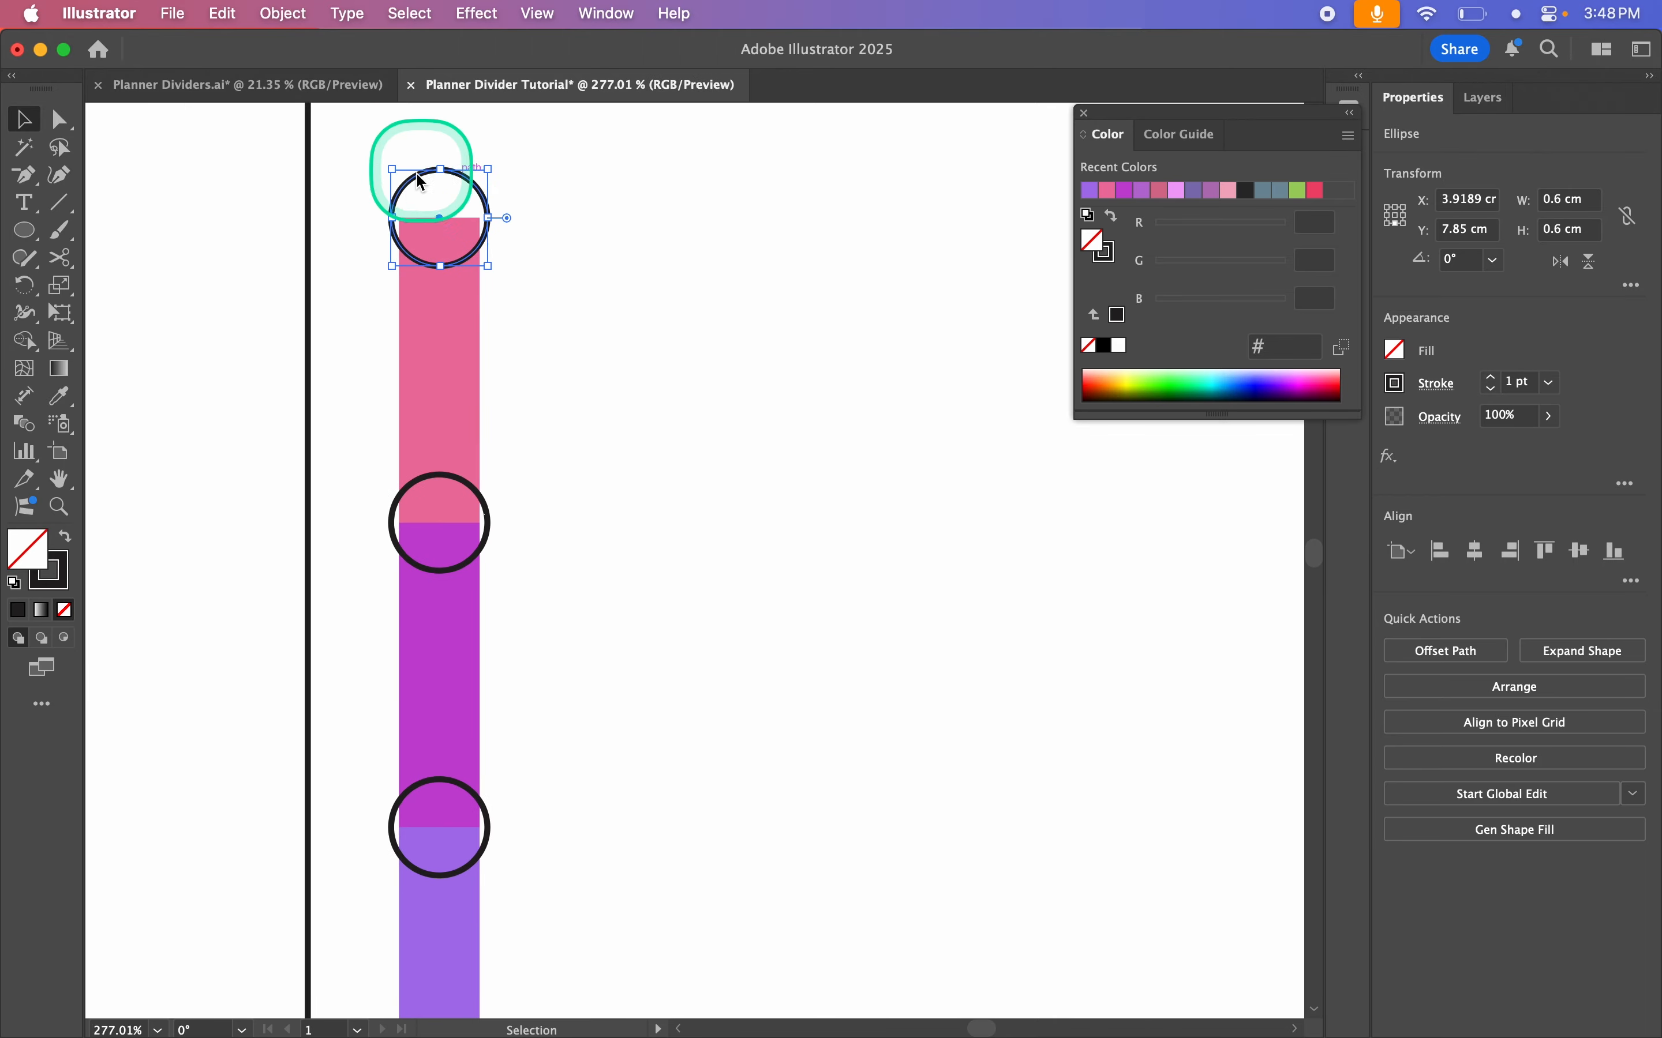
Step: Select the colored spacer strip and hide its group, leaving the six circles and the page rectangle visible
scroll(549, 300, down, 8)
scroll(549, 300, down, 2)
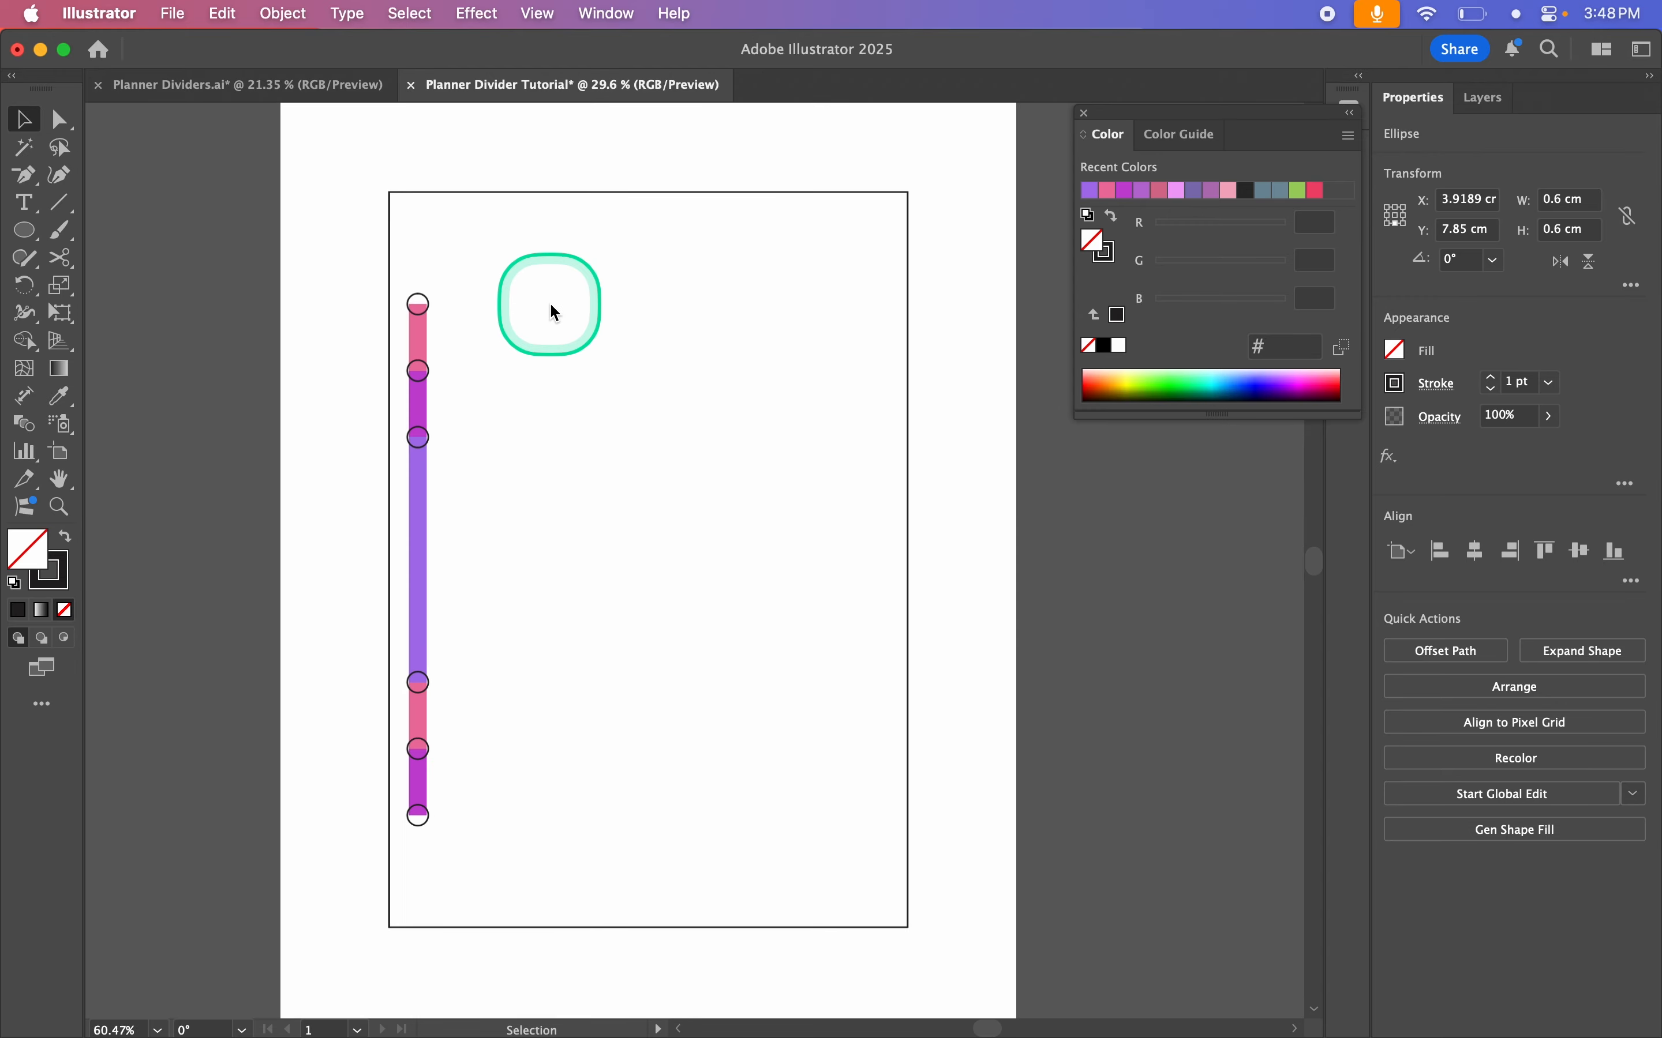
click(304, 641)
scroll(299, 635, right, 1)
scroll(299, 635, right, 1)
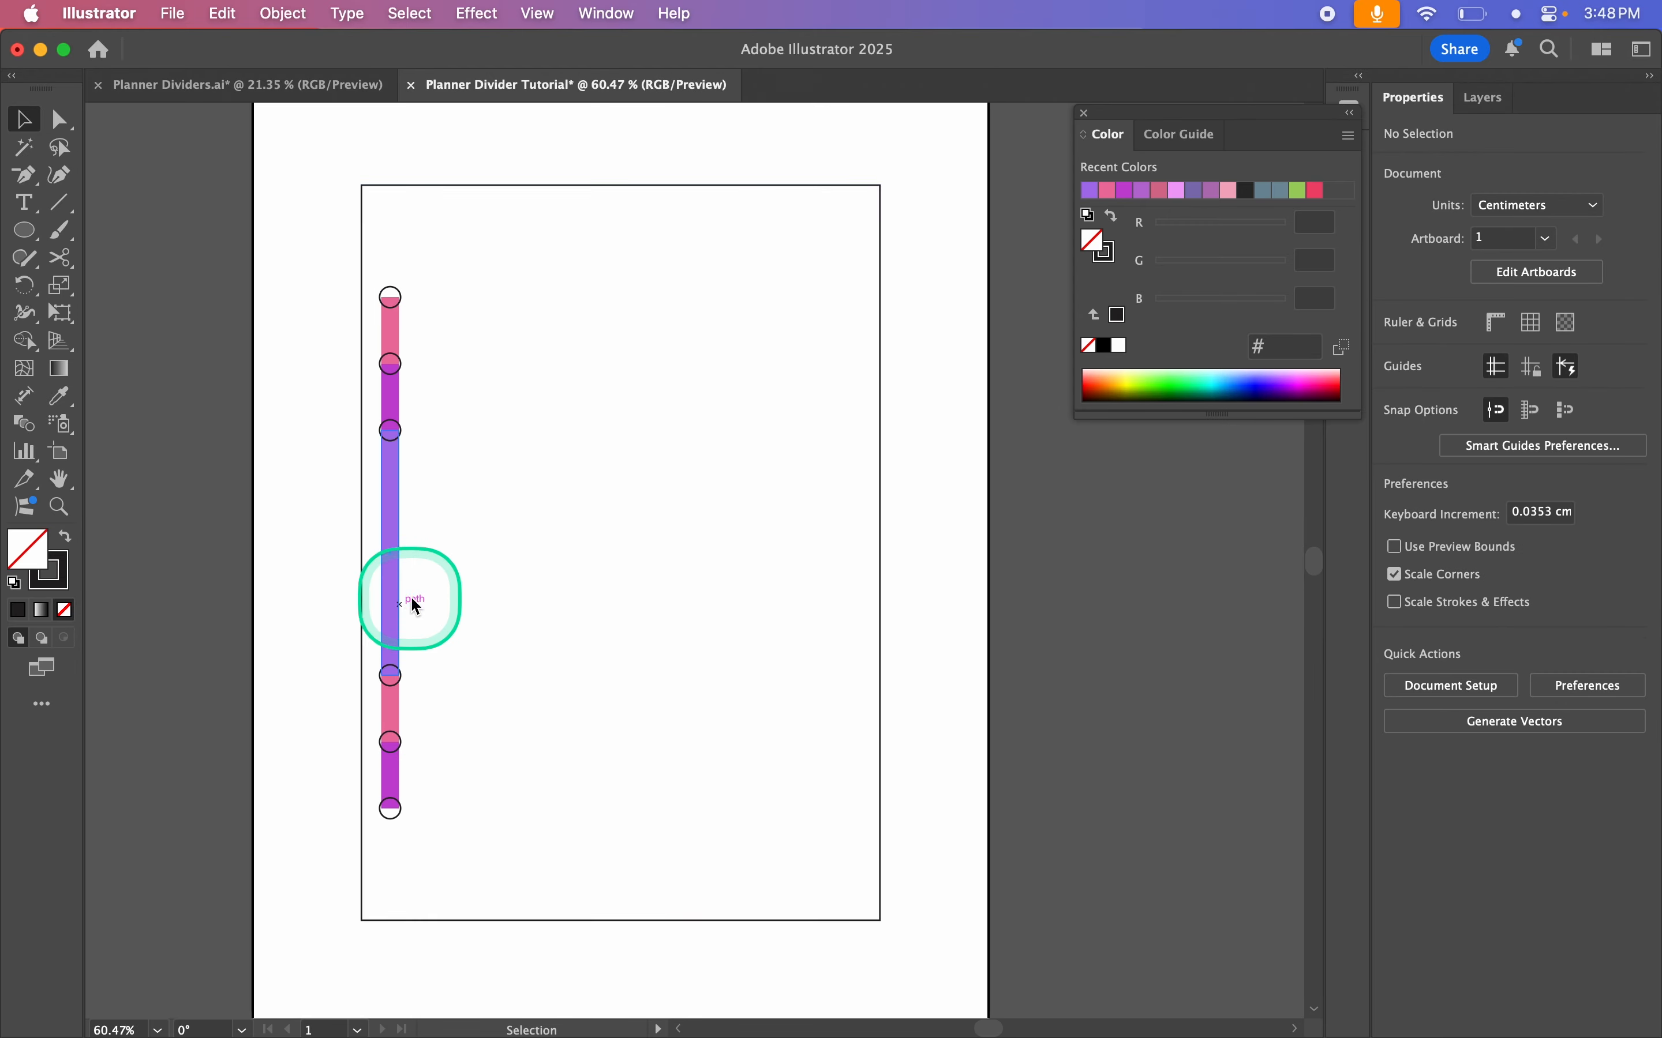
click(393, 523)
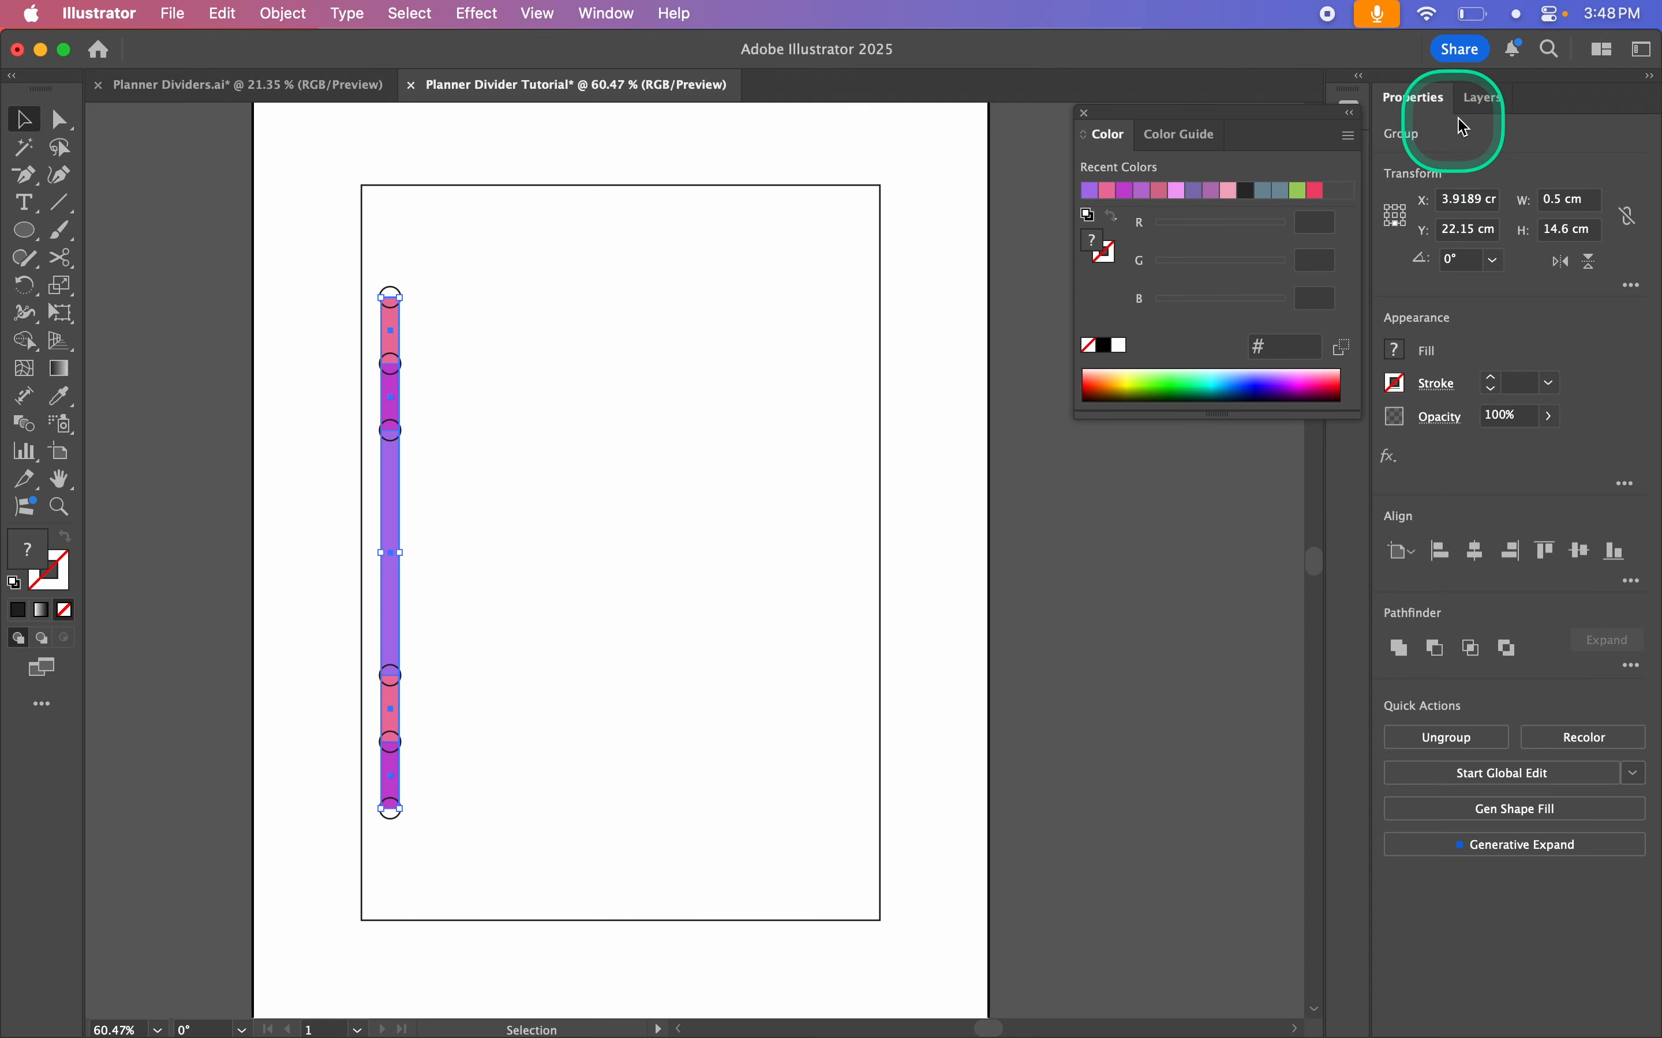
click(1483, 97)
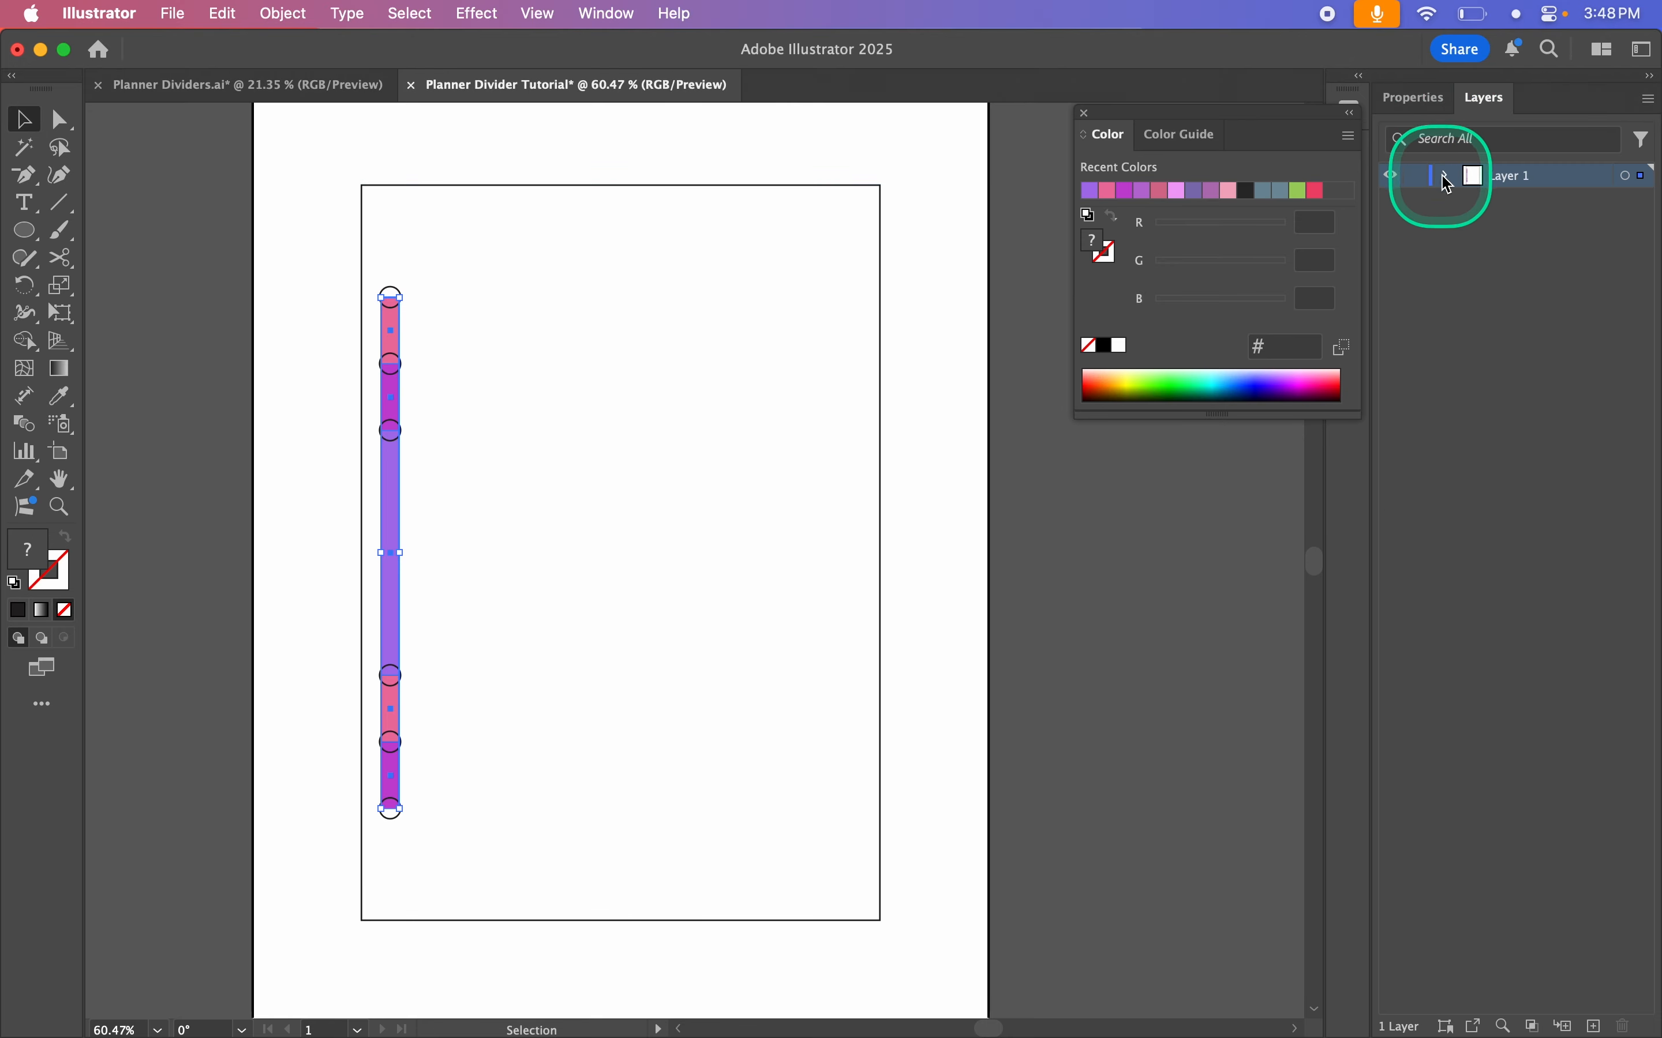
click(1447, 176)
click(1396, 350)
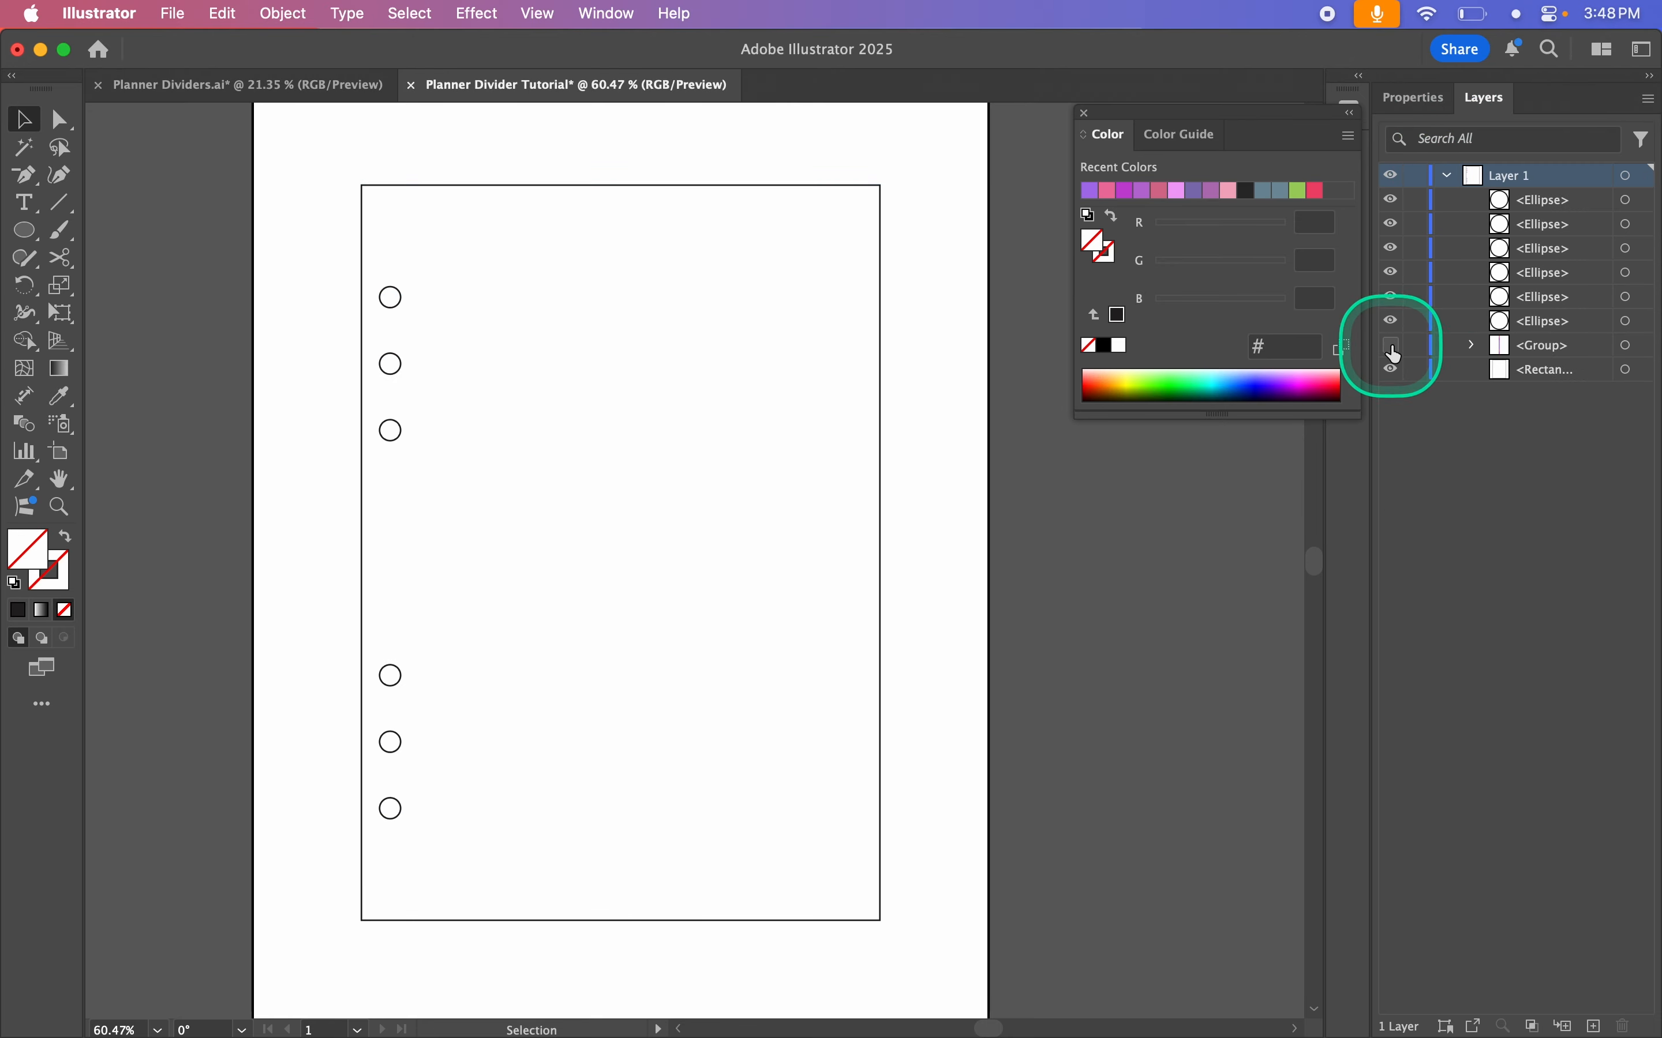
Step: Group the six punch-hole circles without the page rectangle, and deselect the group
scroll(993, 681, right, 2)
scroll(993, 684, left, 1)
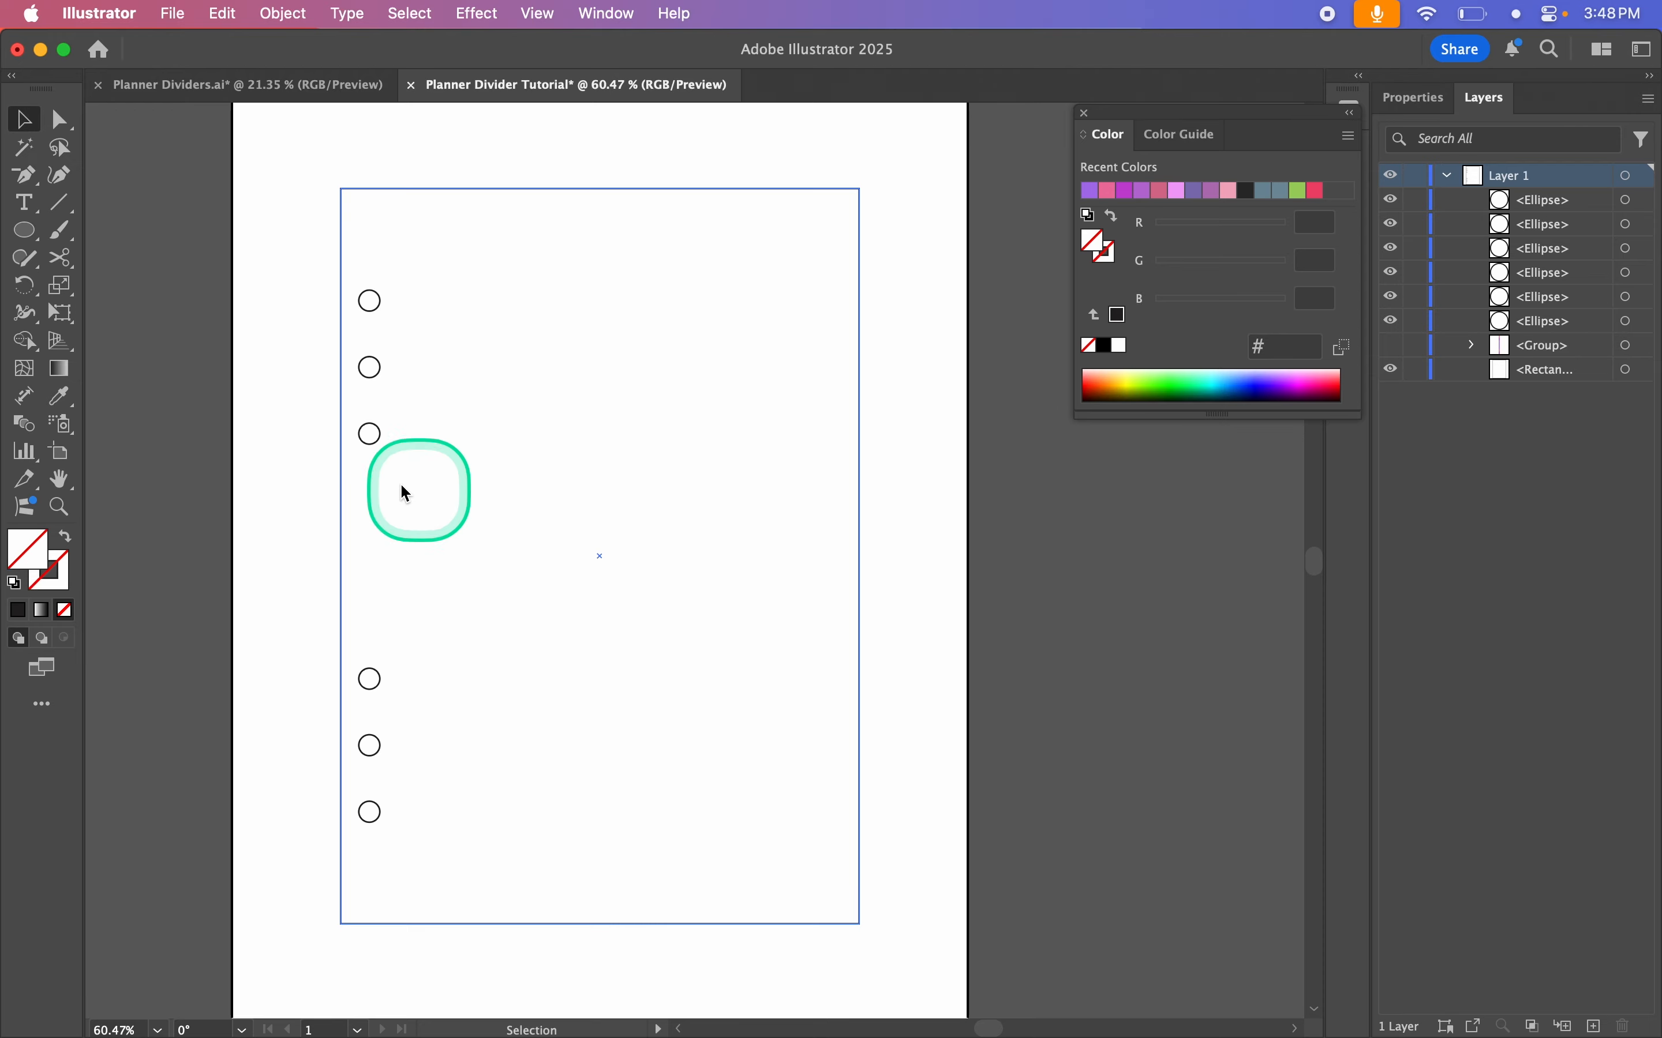
drag(299, 260, 538, 885)
shift+click(678, 524)
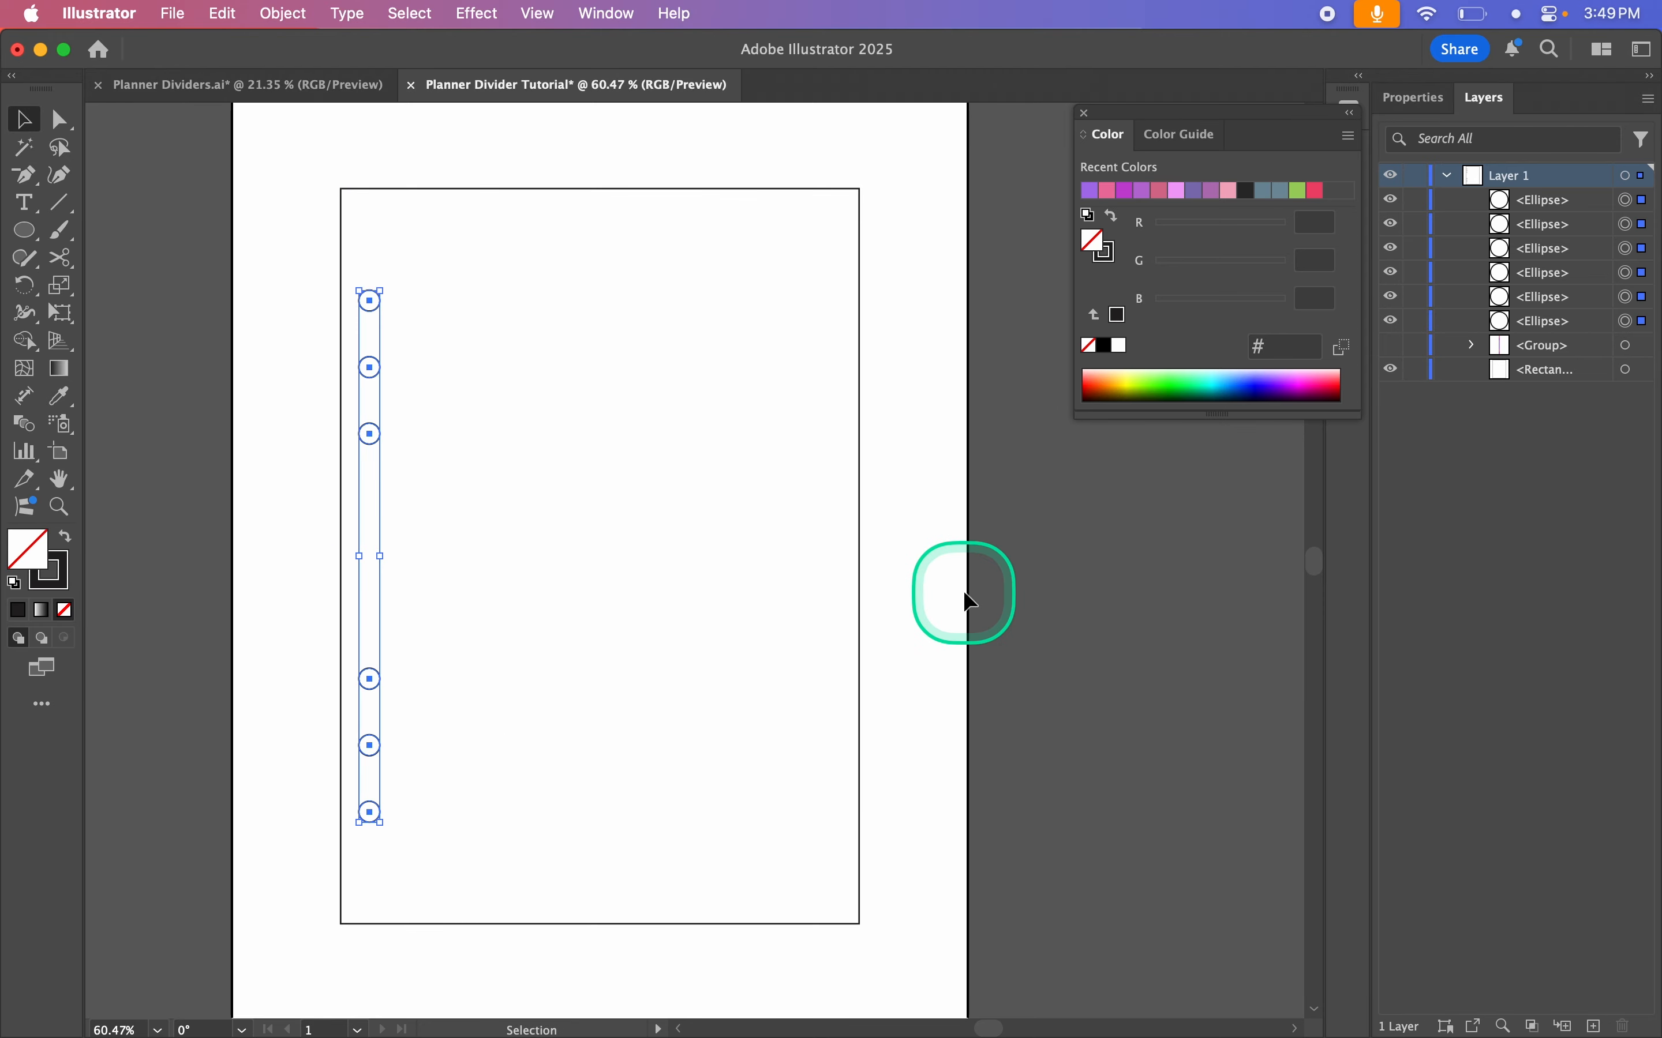
key(super+g)
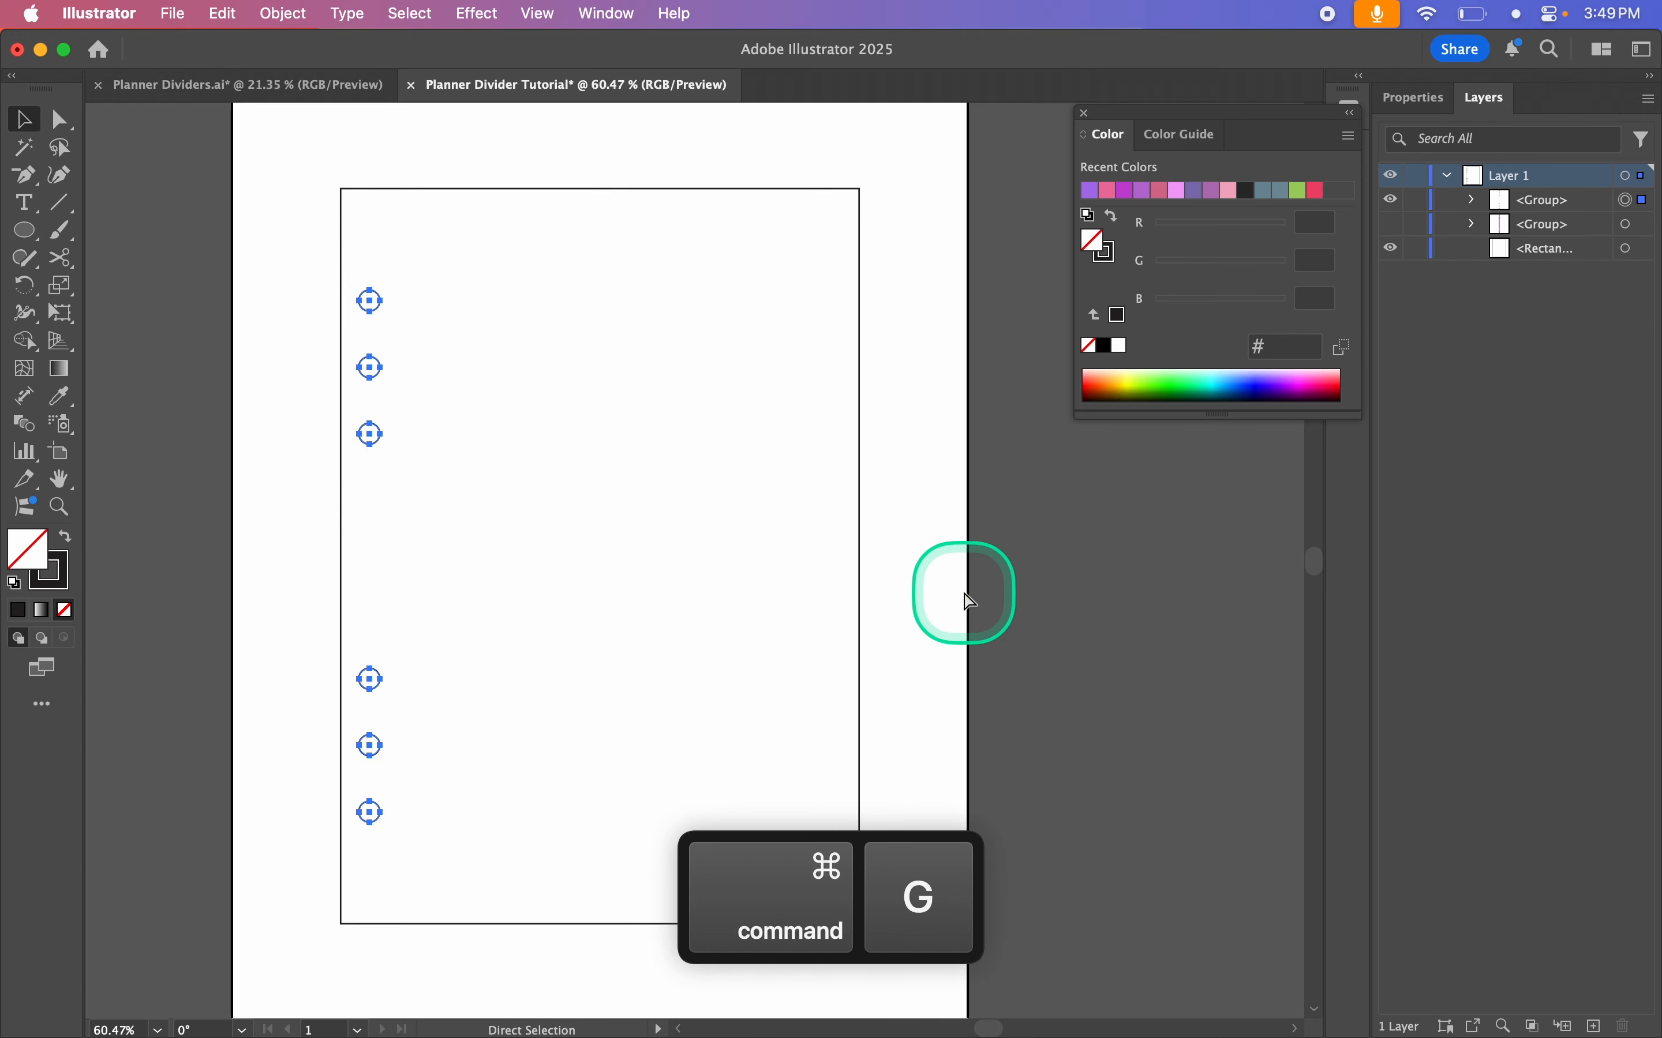
click(300, 573)
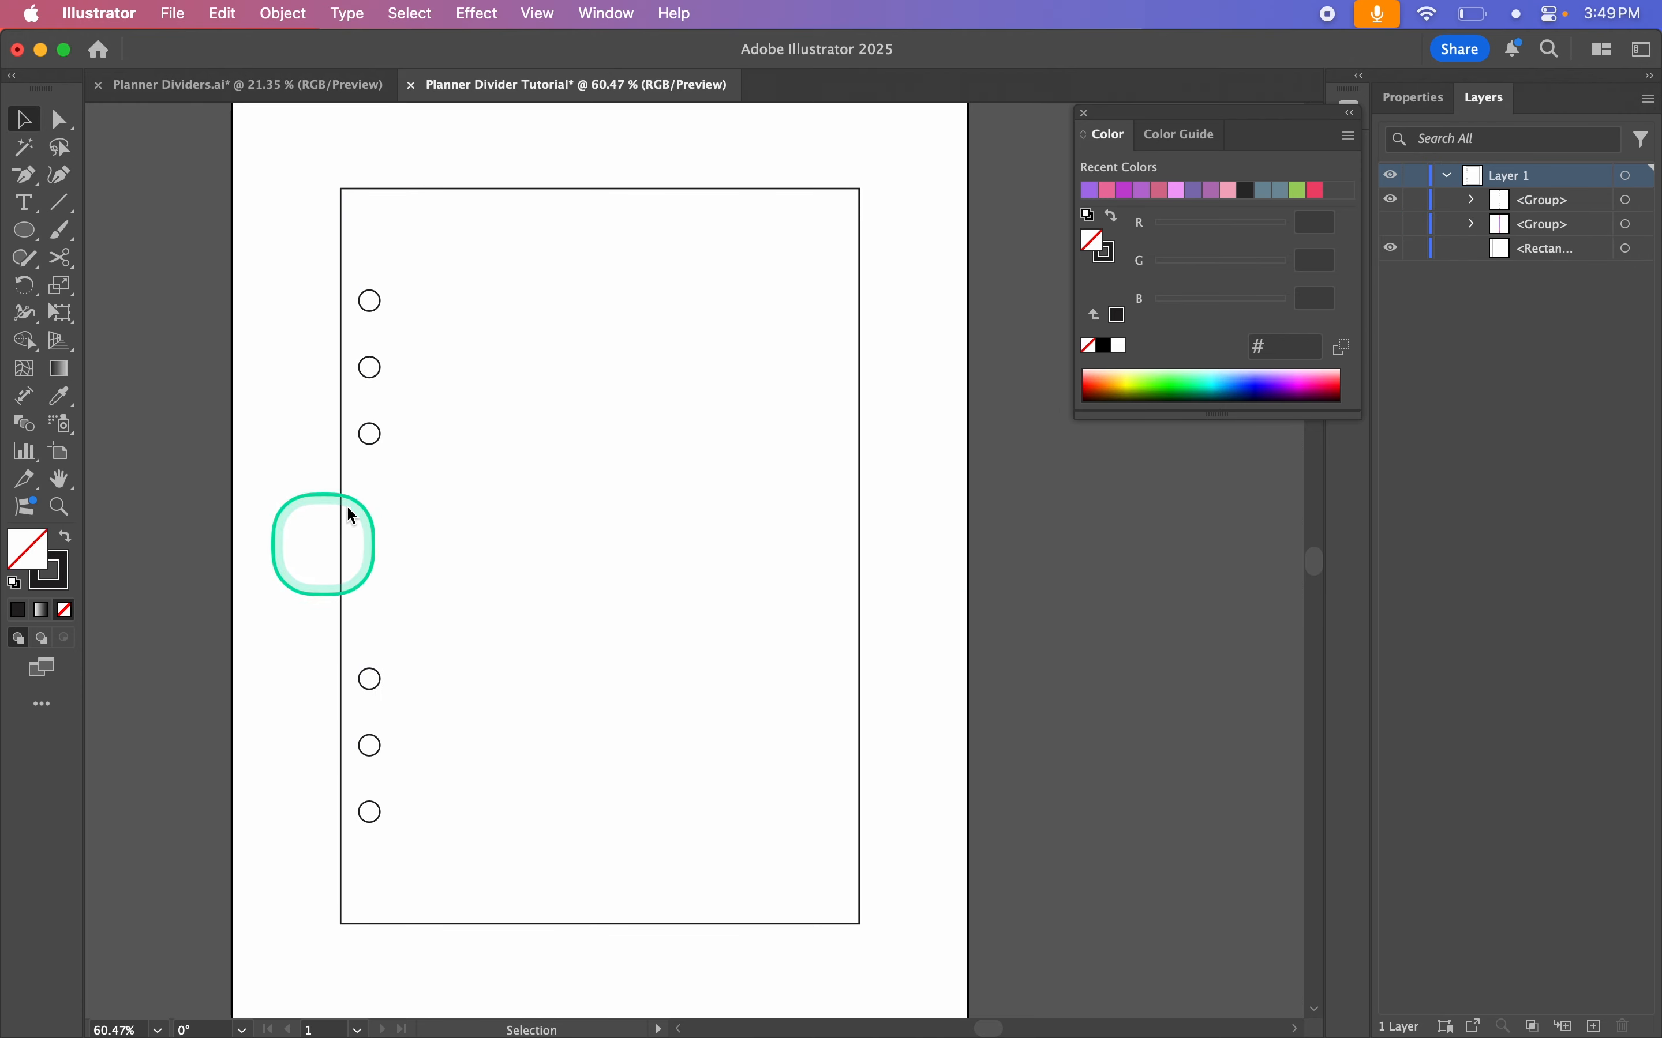
click(372, 443)
click(310, 422)
scroll(309, 425, up, 2)
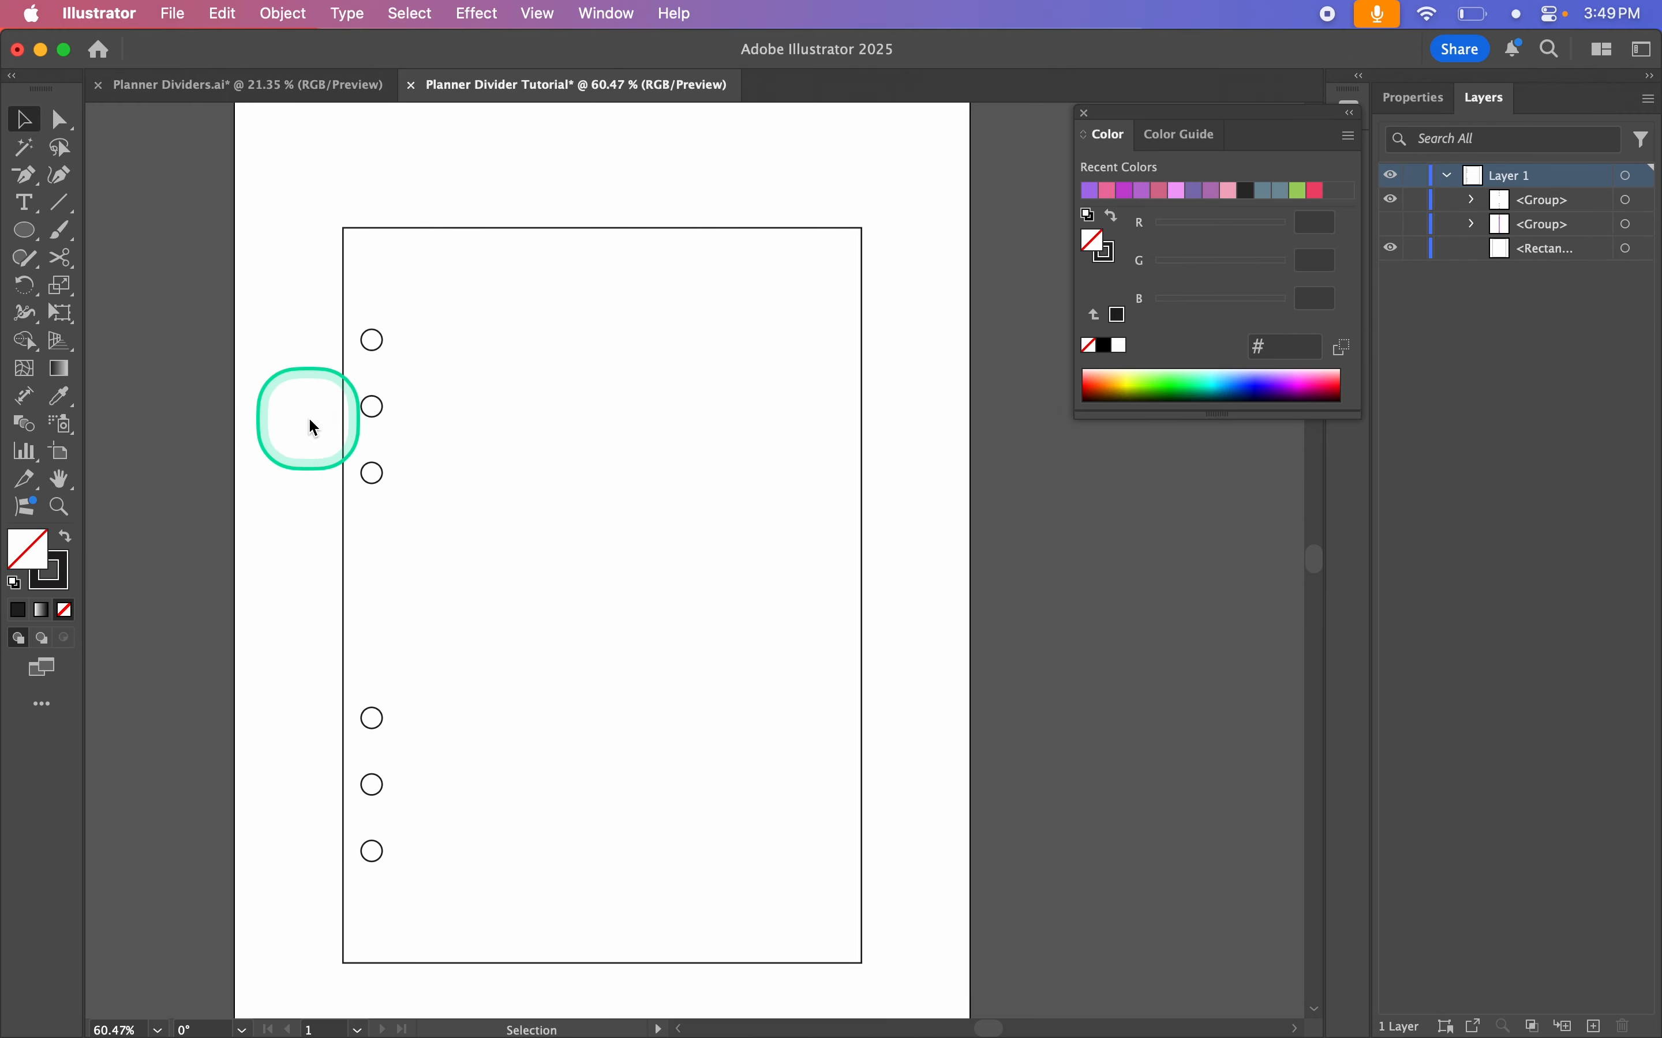
Step: Measure the gap between the topmost circle and the page rectangle's left edge with the Dimension tool
click(24, 407)
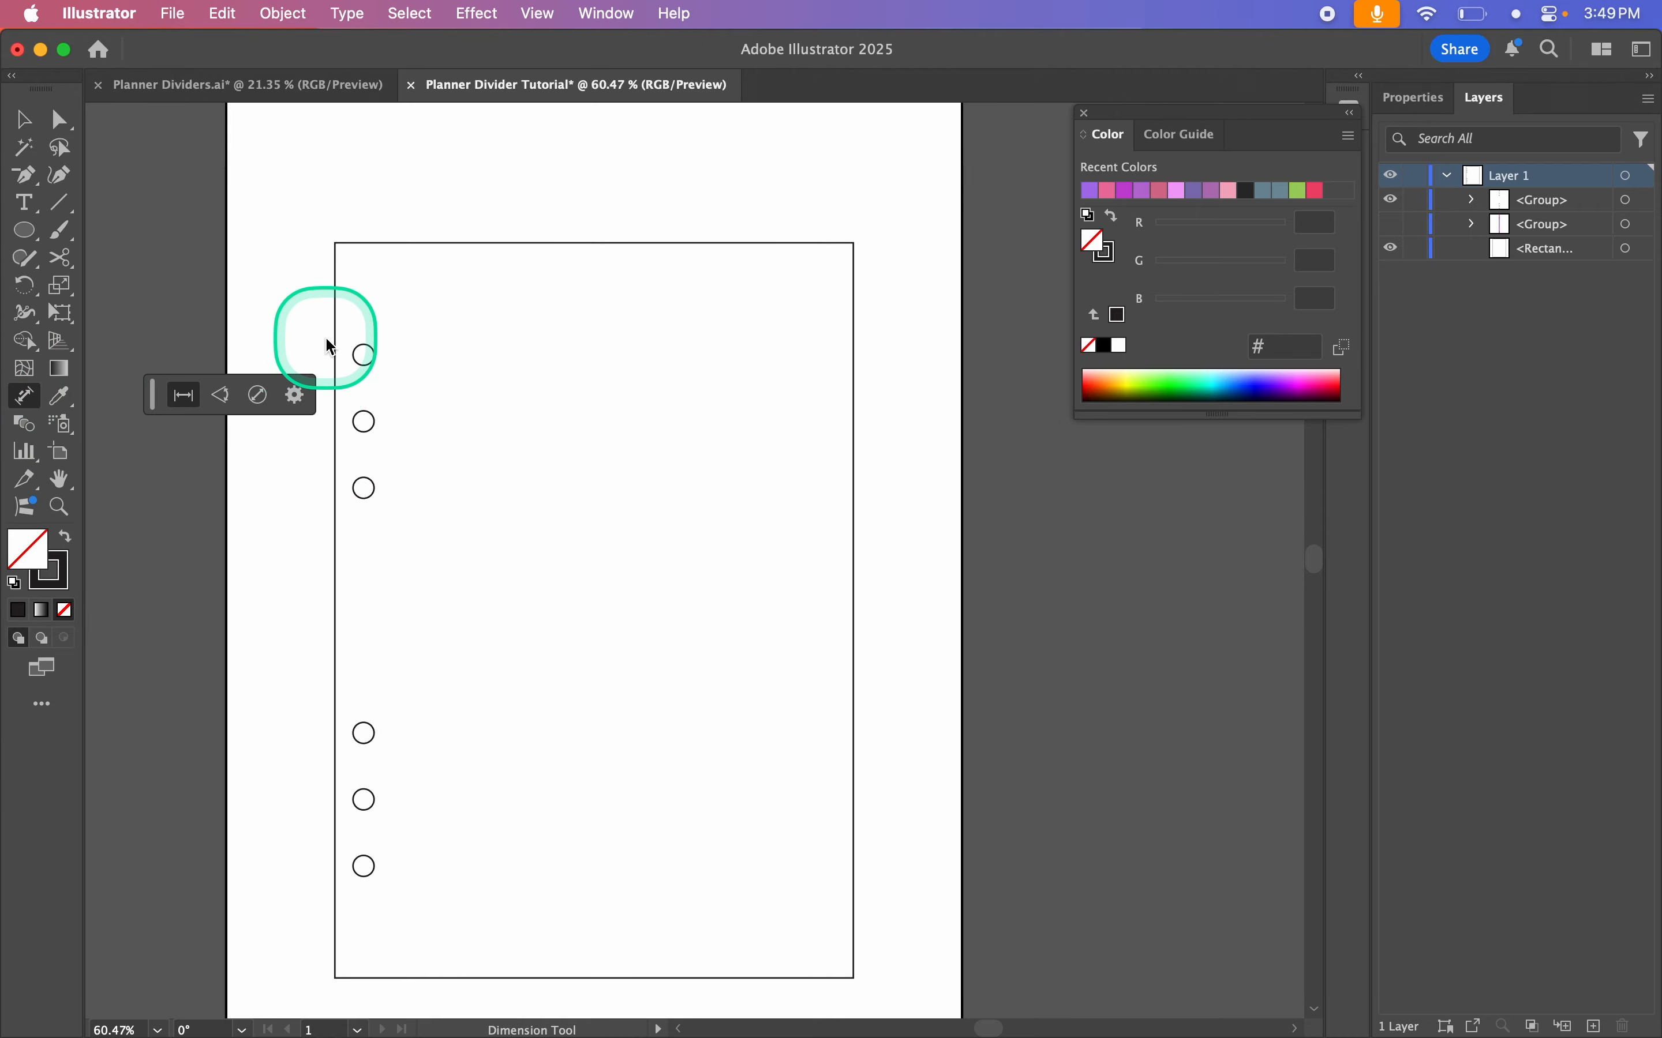
scroll(326, 345, up, 5)
drag(461, 429, 375, 437)
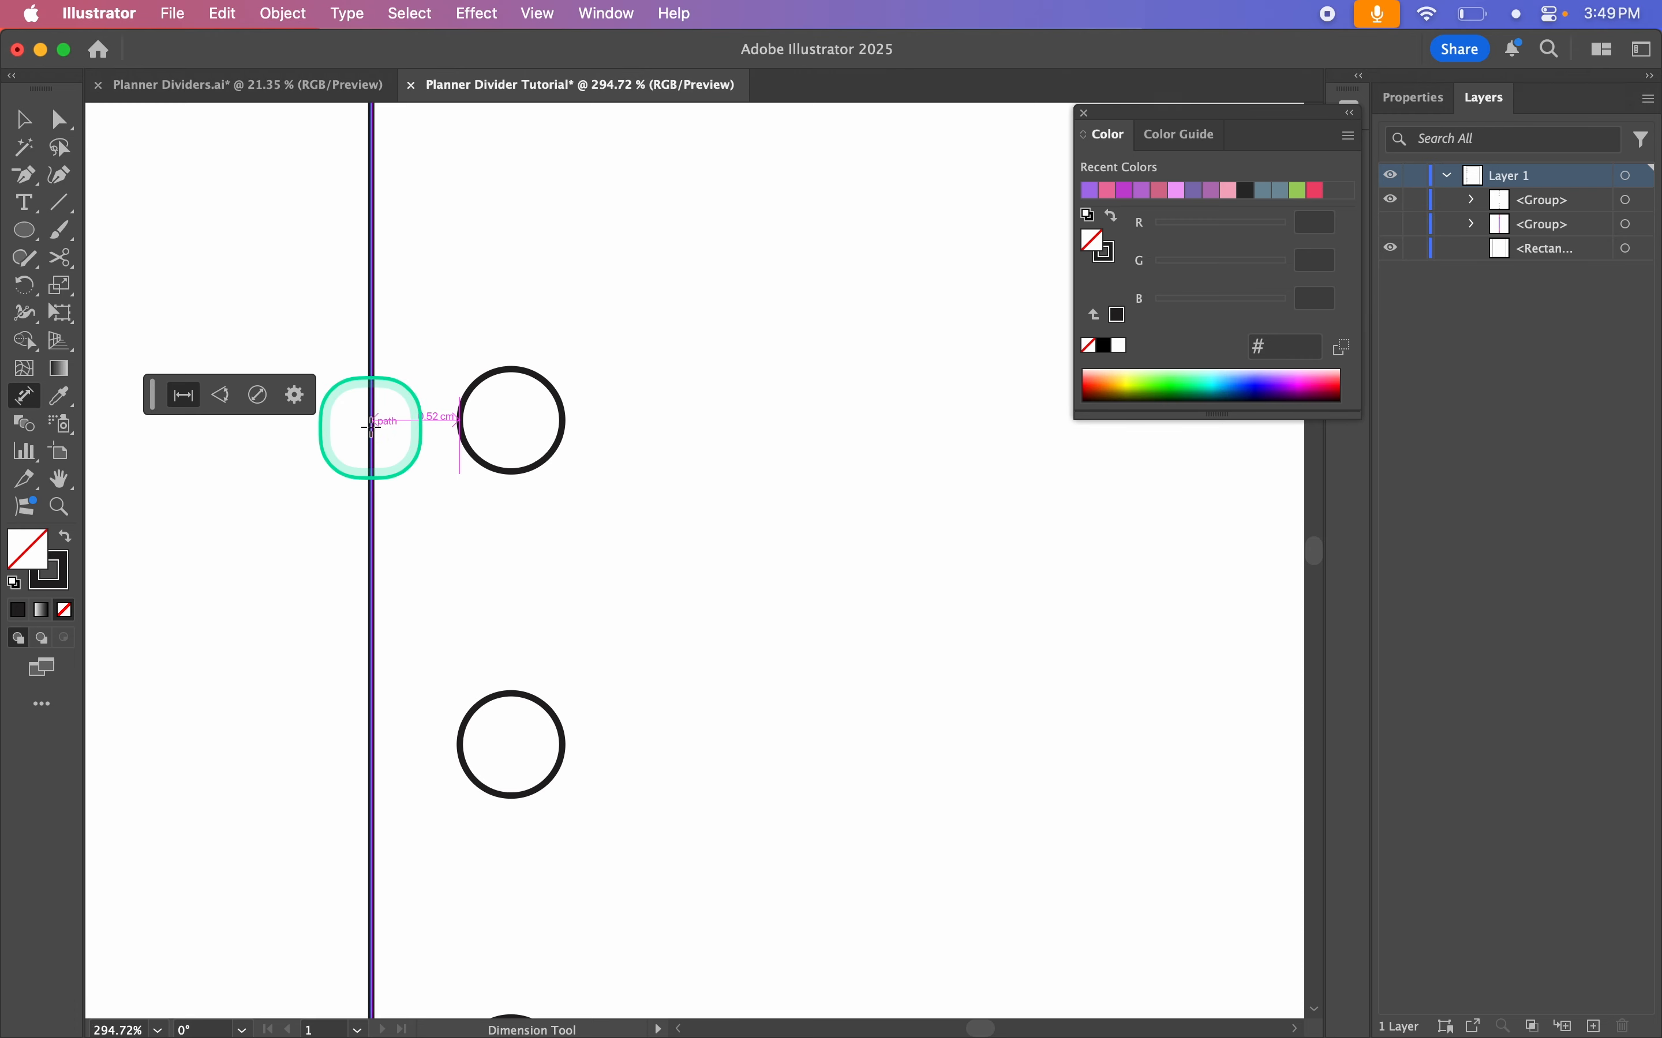
drag(371, 426, 300, 276)
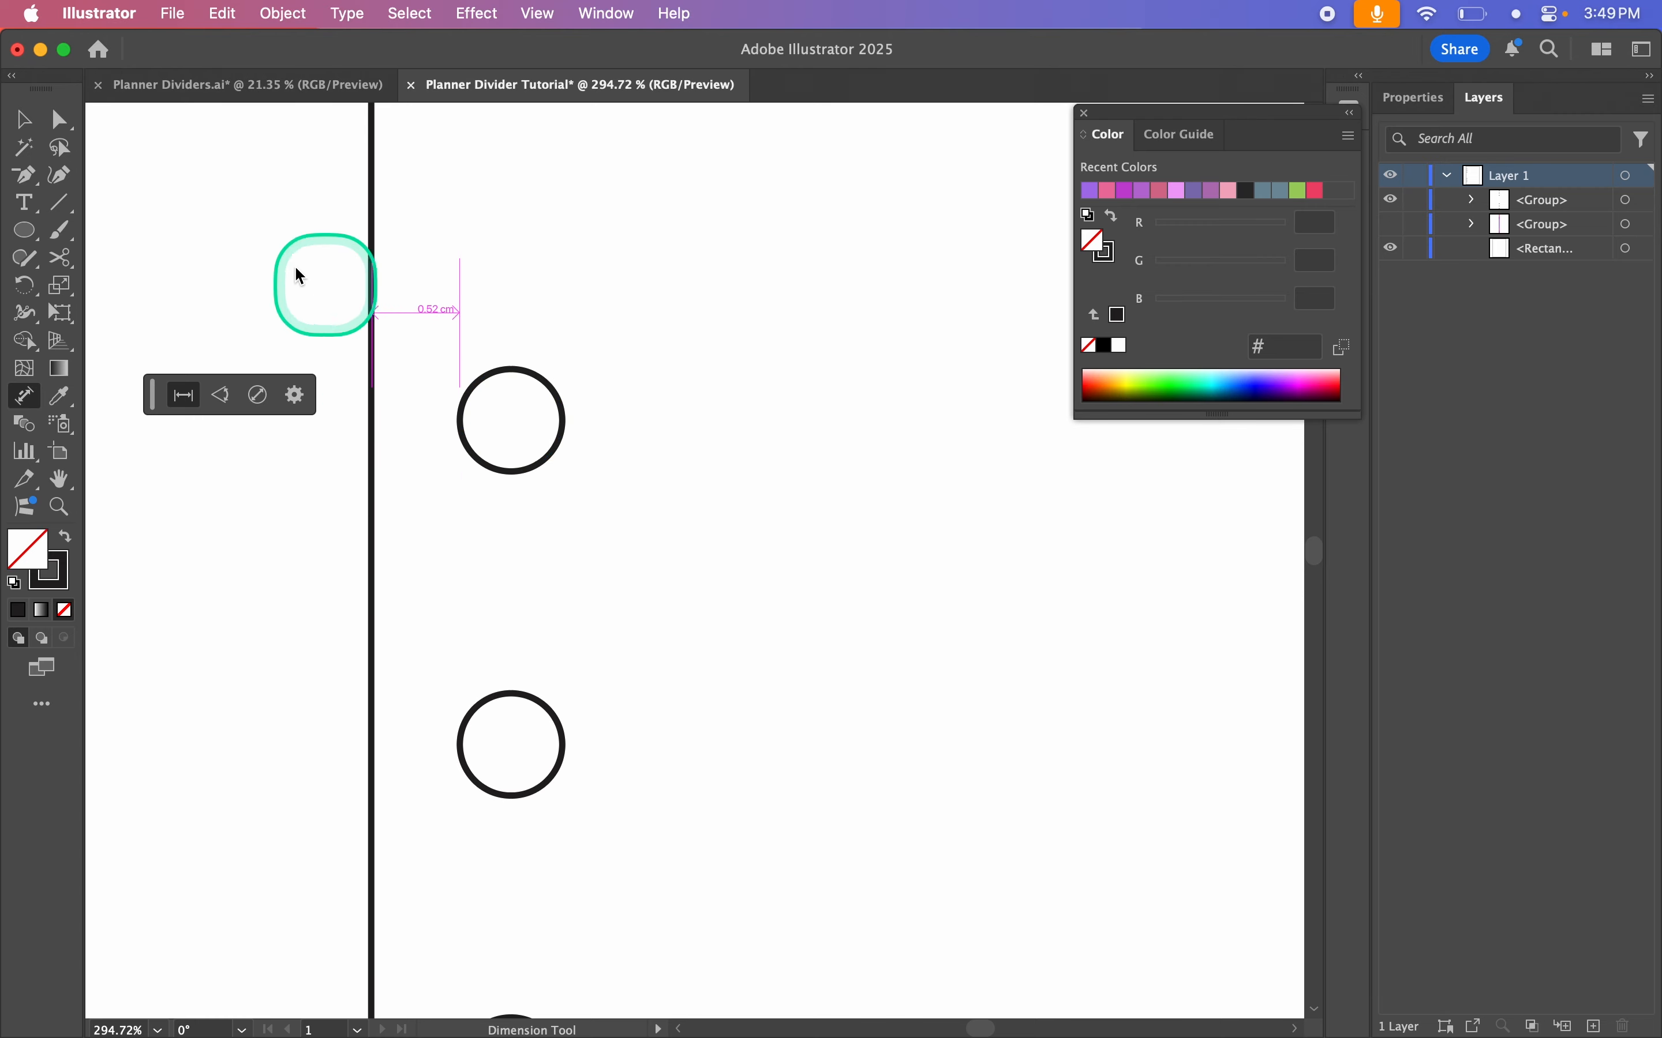
Step: Nudge the circle group slightly to the right, away from the page rectangle's left edge, and deselect it
click(24, 120)
click(567, 434)
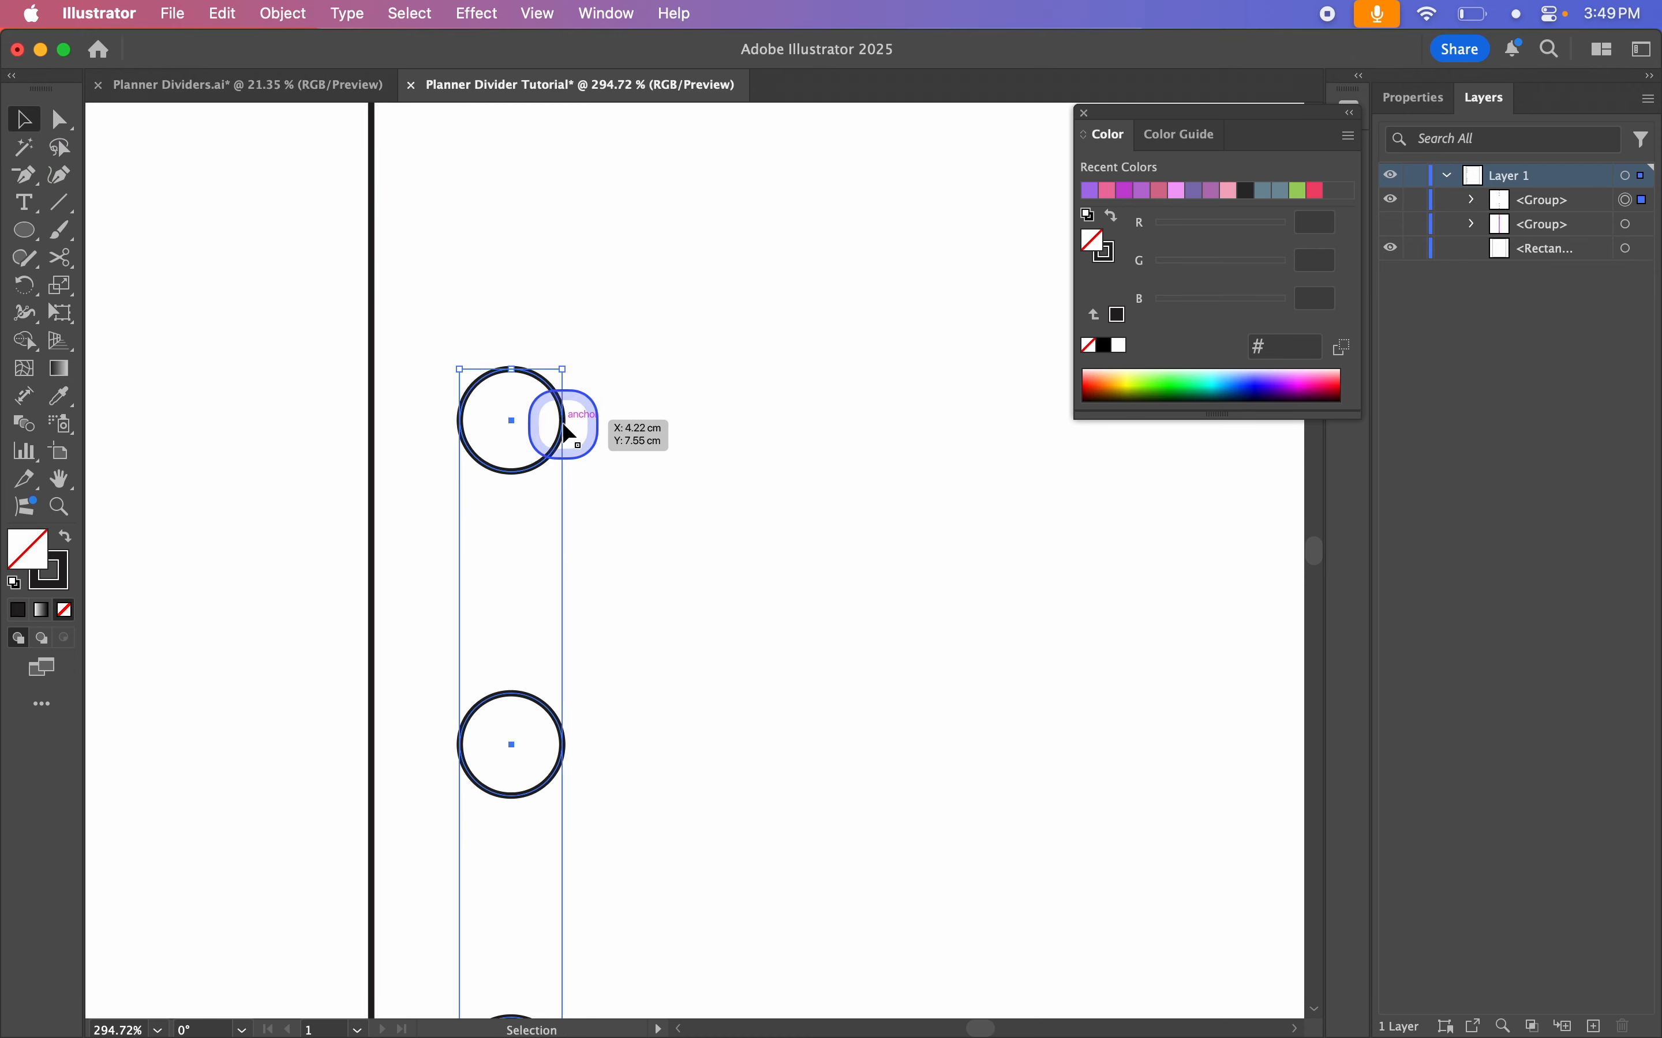
drag(567, 434, 574, 434)
key(cmd+z)
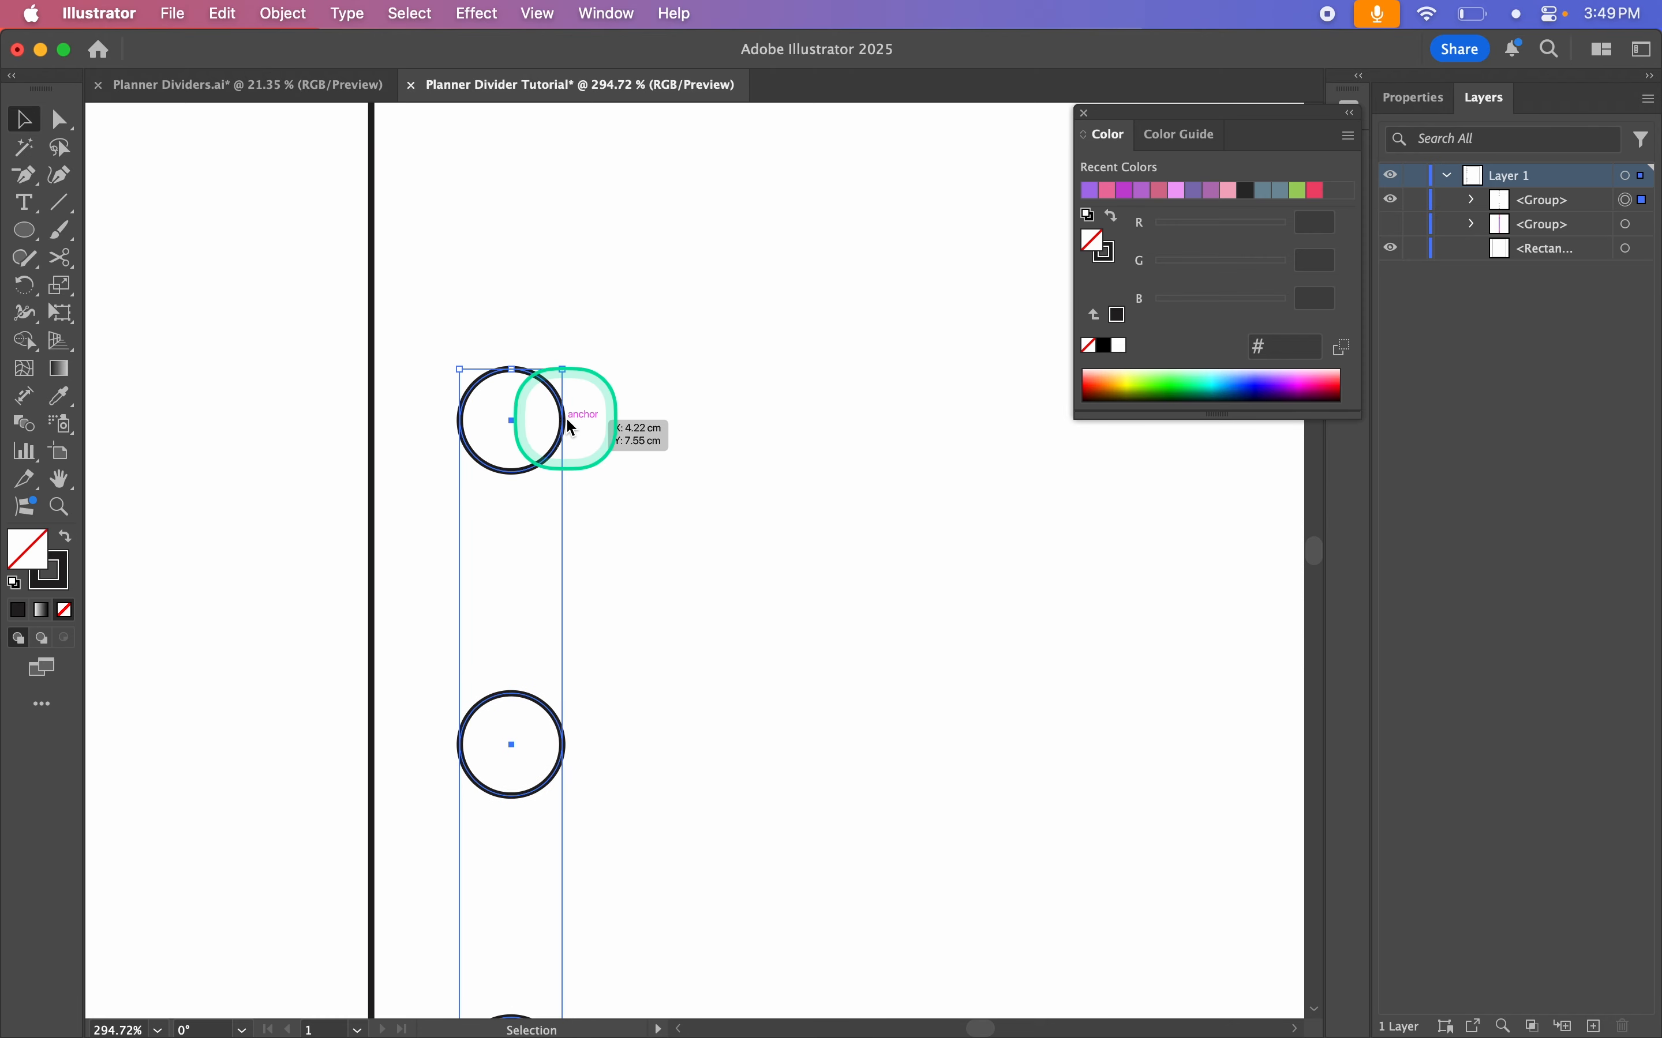
key(Right)
key(Left)
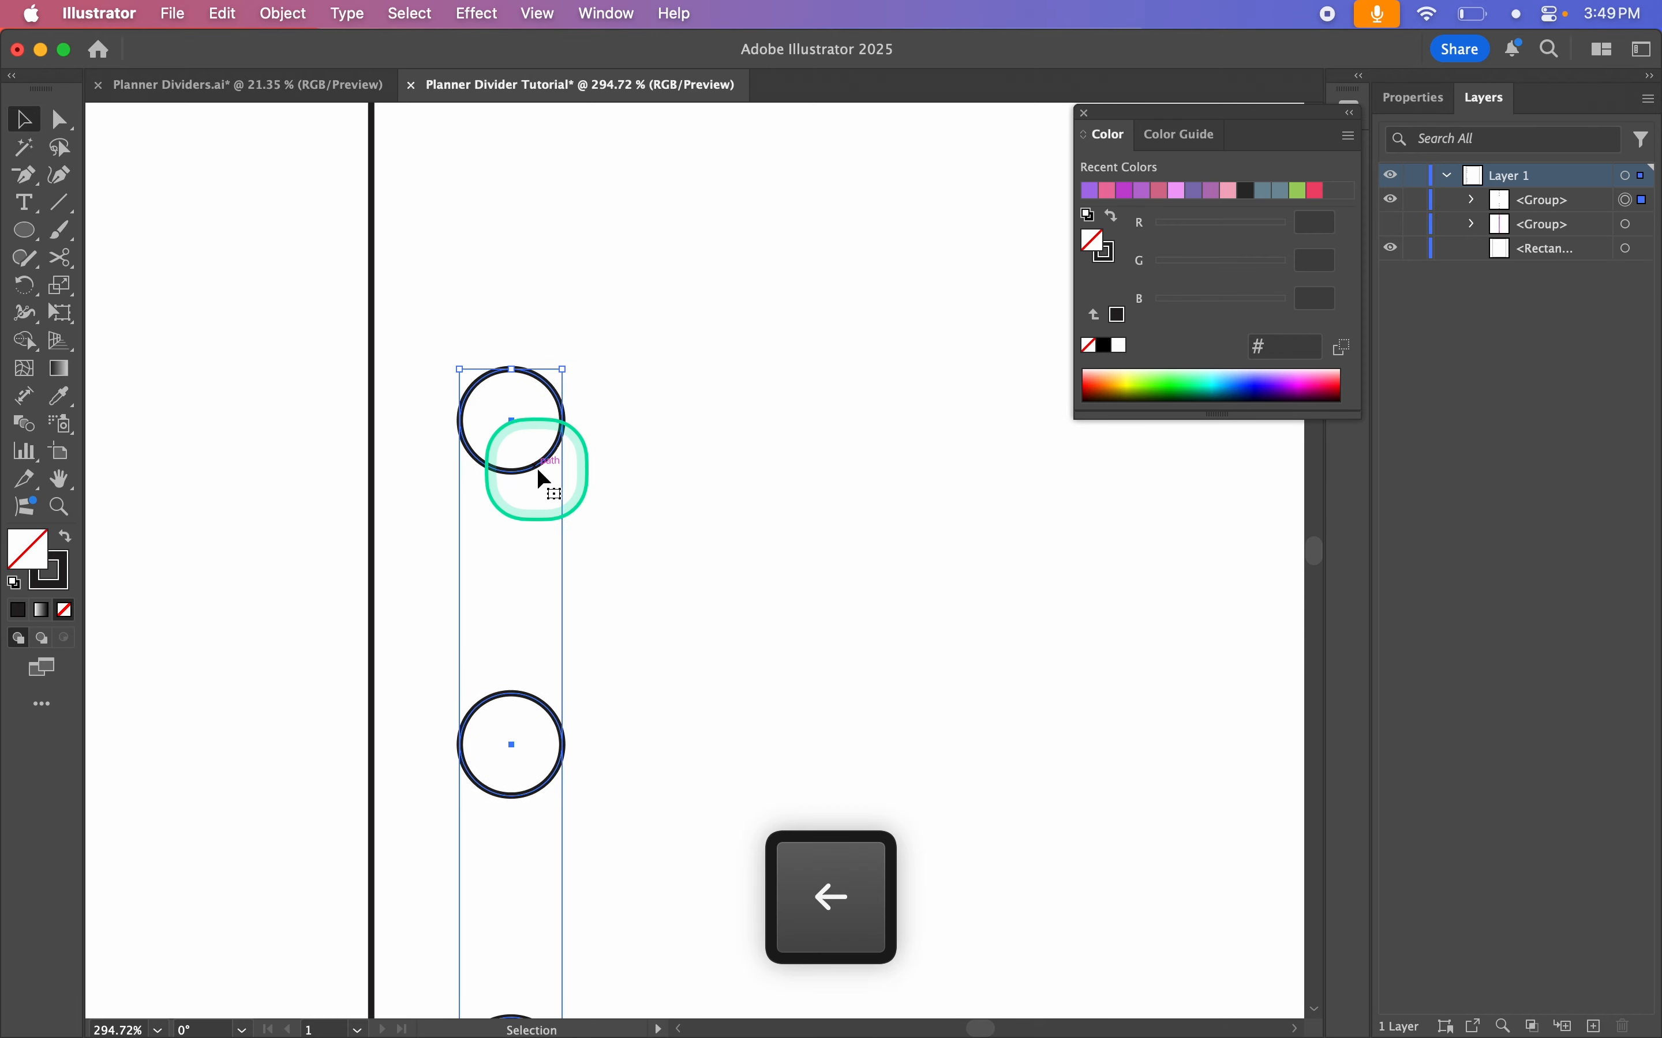
key(Right)
click(318, 539)
scroll(318, 540, down, 10)
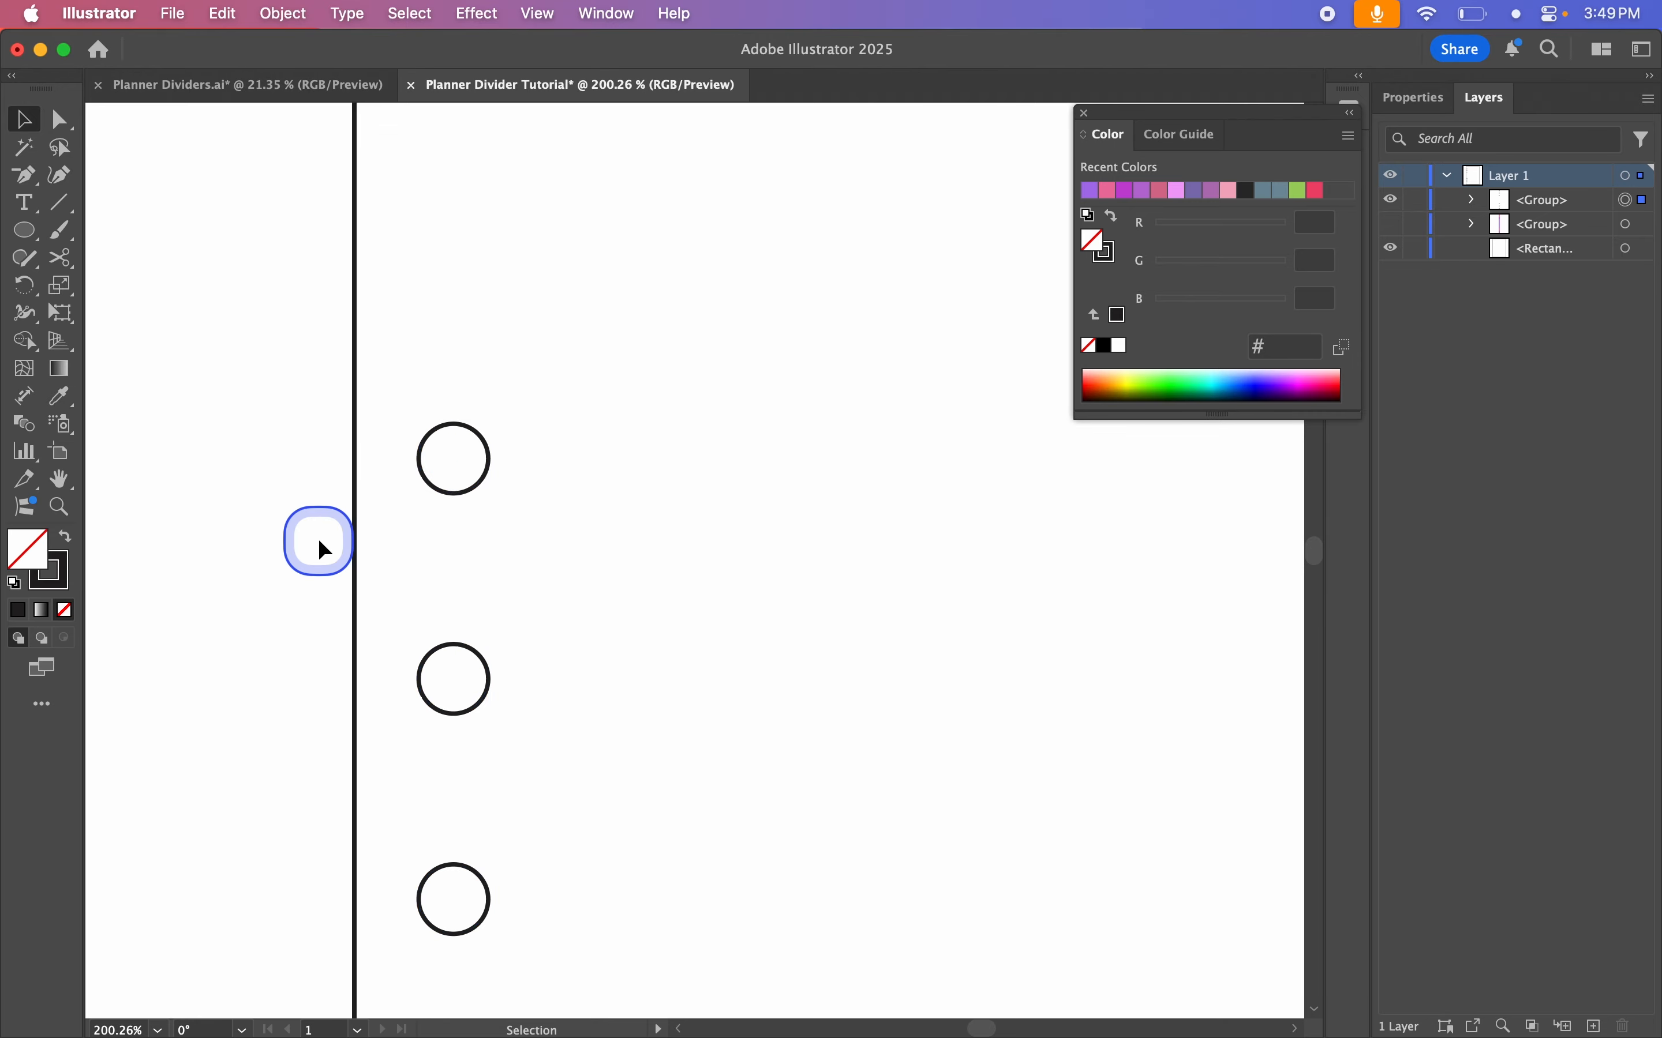
scroll(318, 540, down, 5)
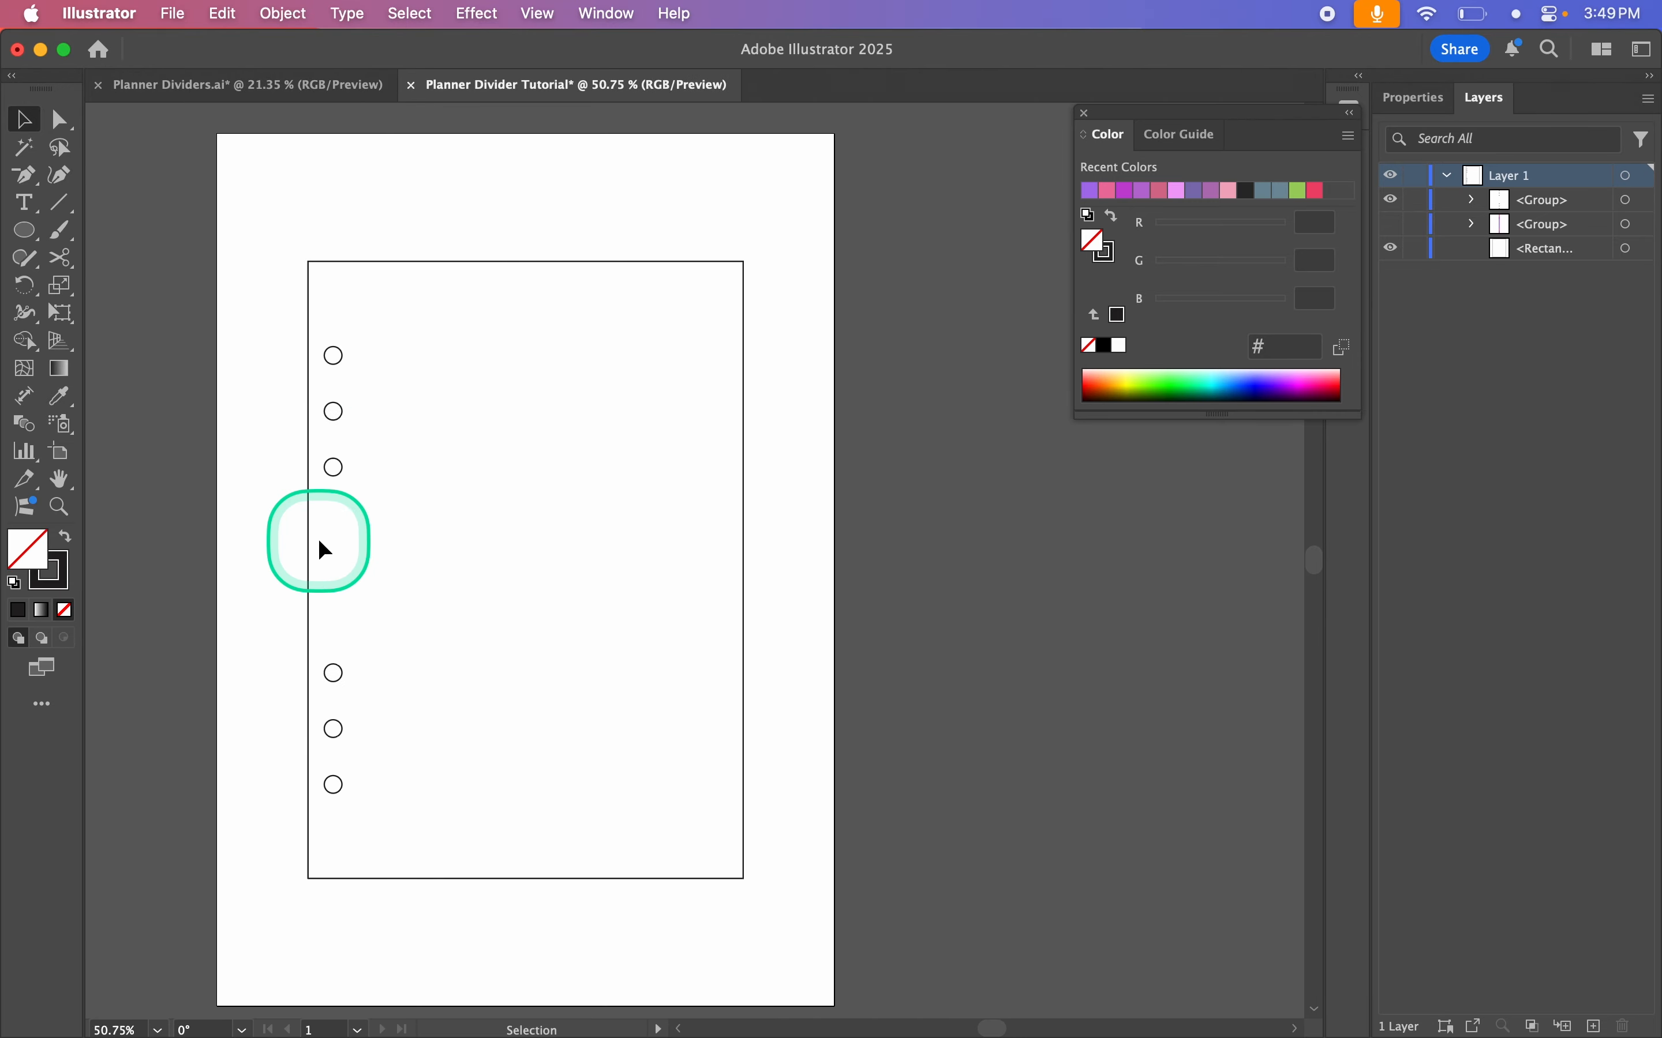
Step: Copy the page rectangle and paste the duplicate in place on top of the other objects
click(744, 353)
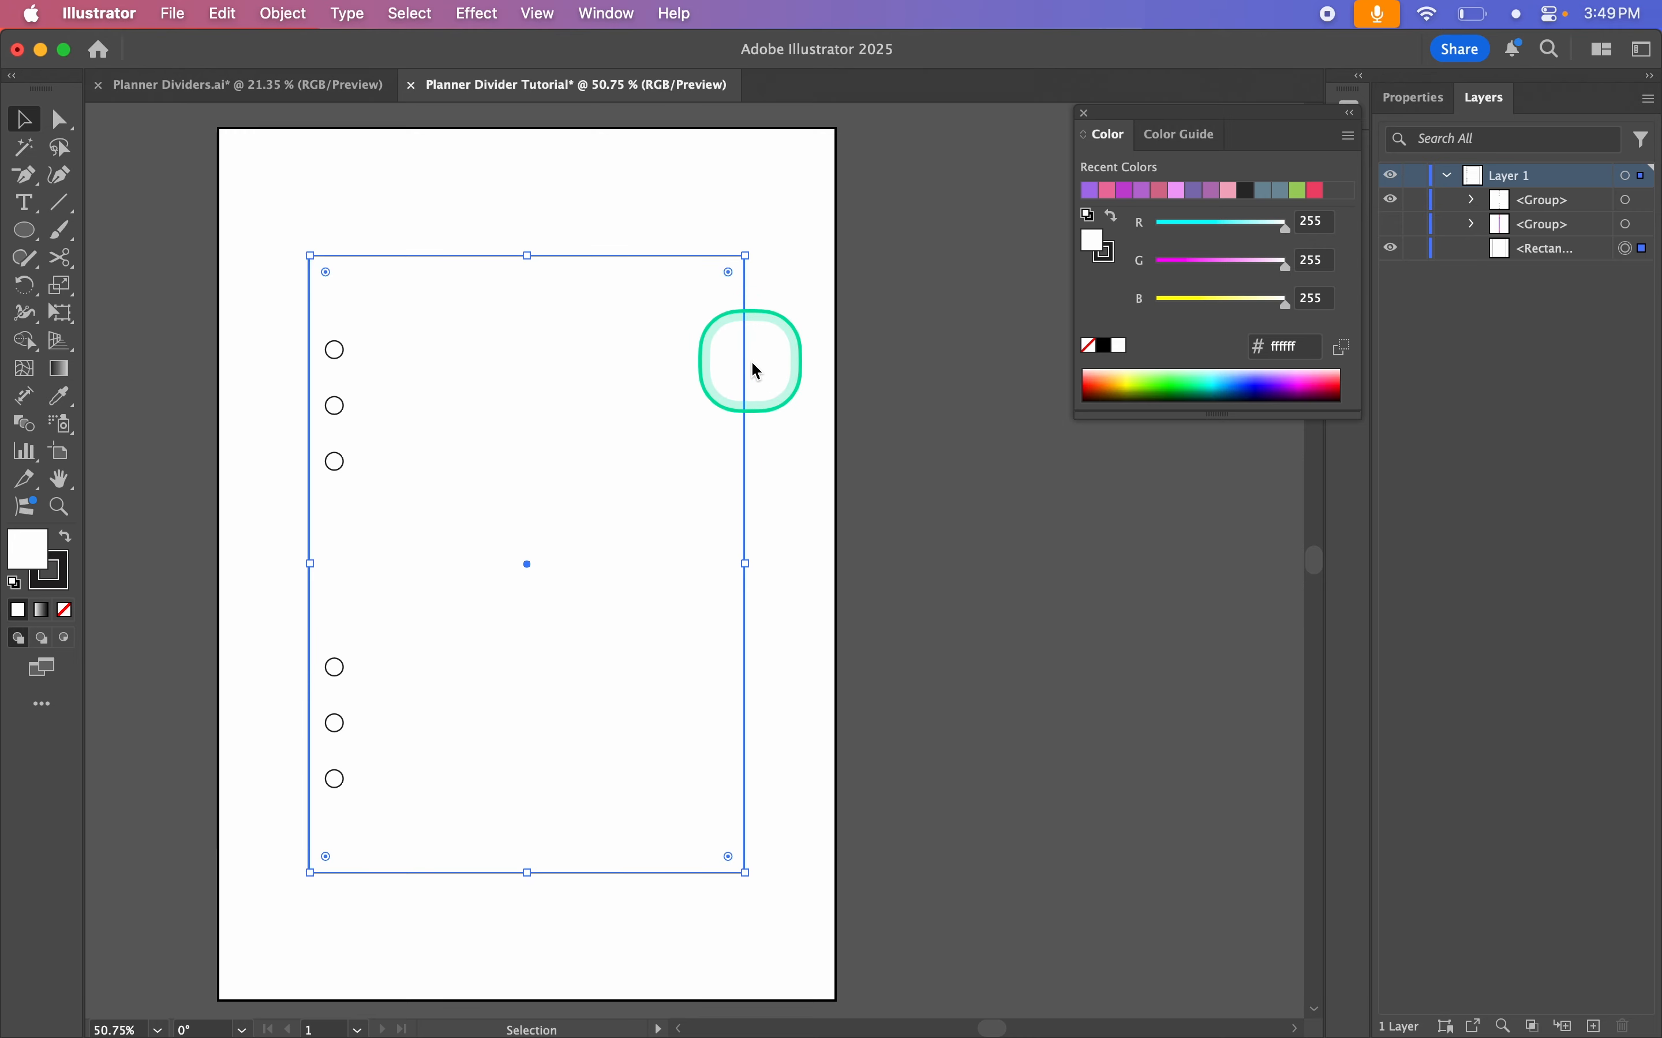
key(super+c)
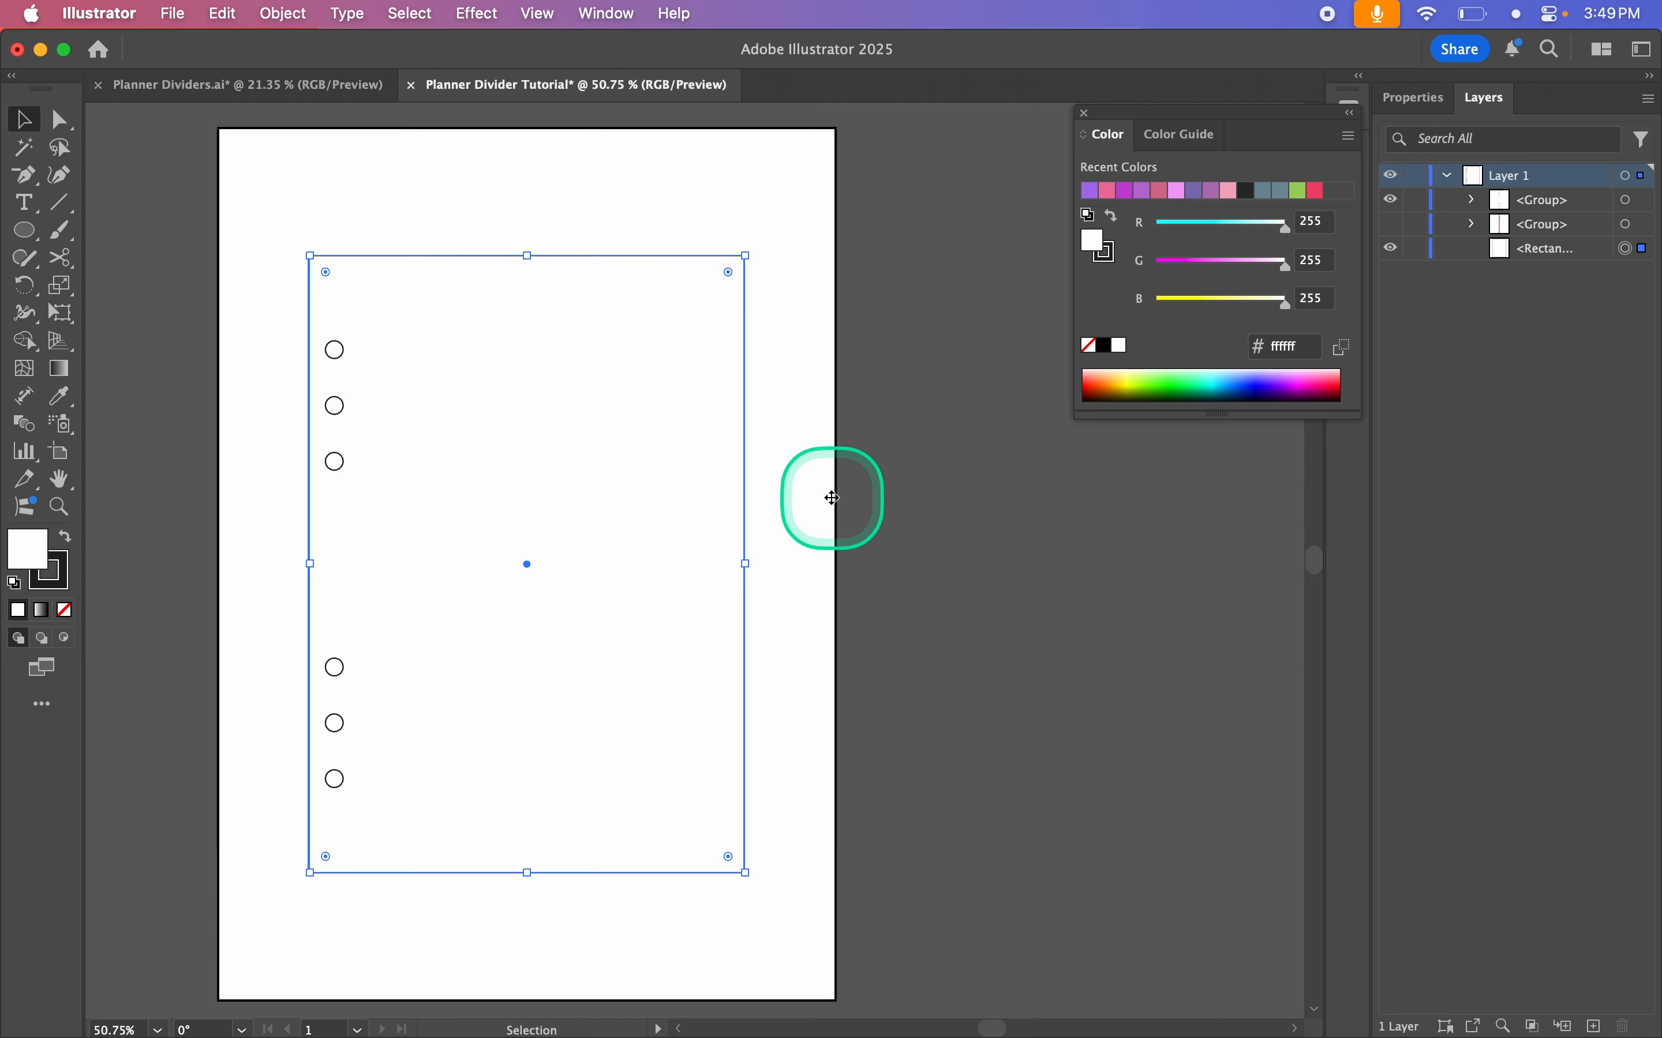
key(super+shift+v)
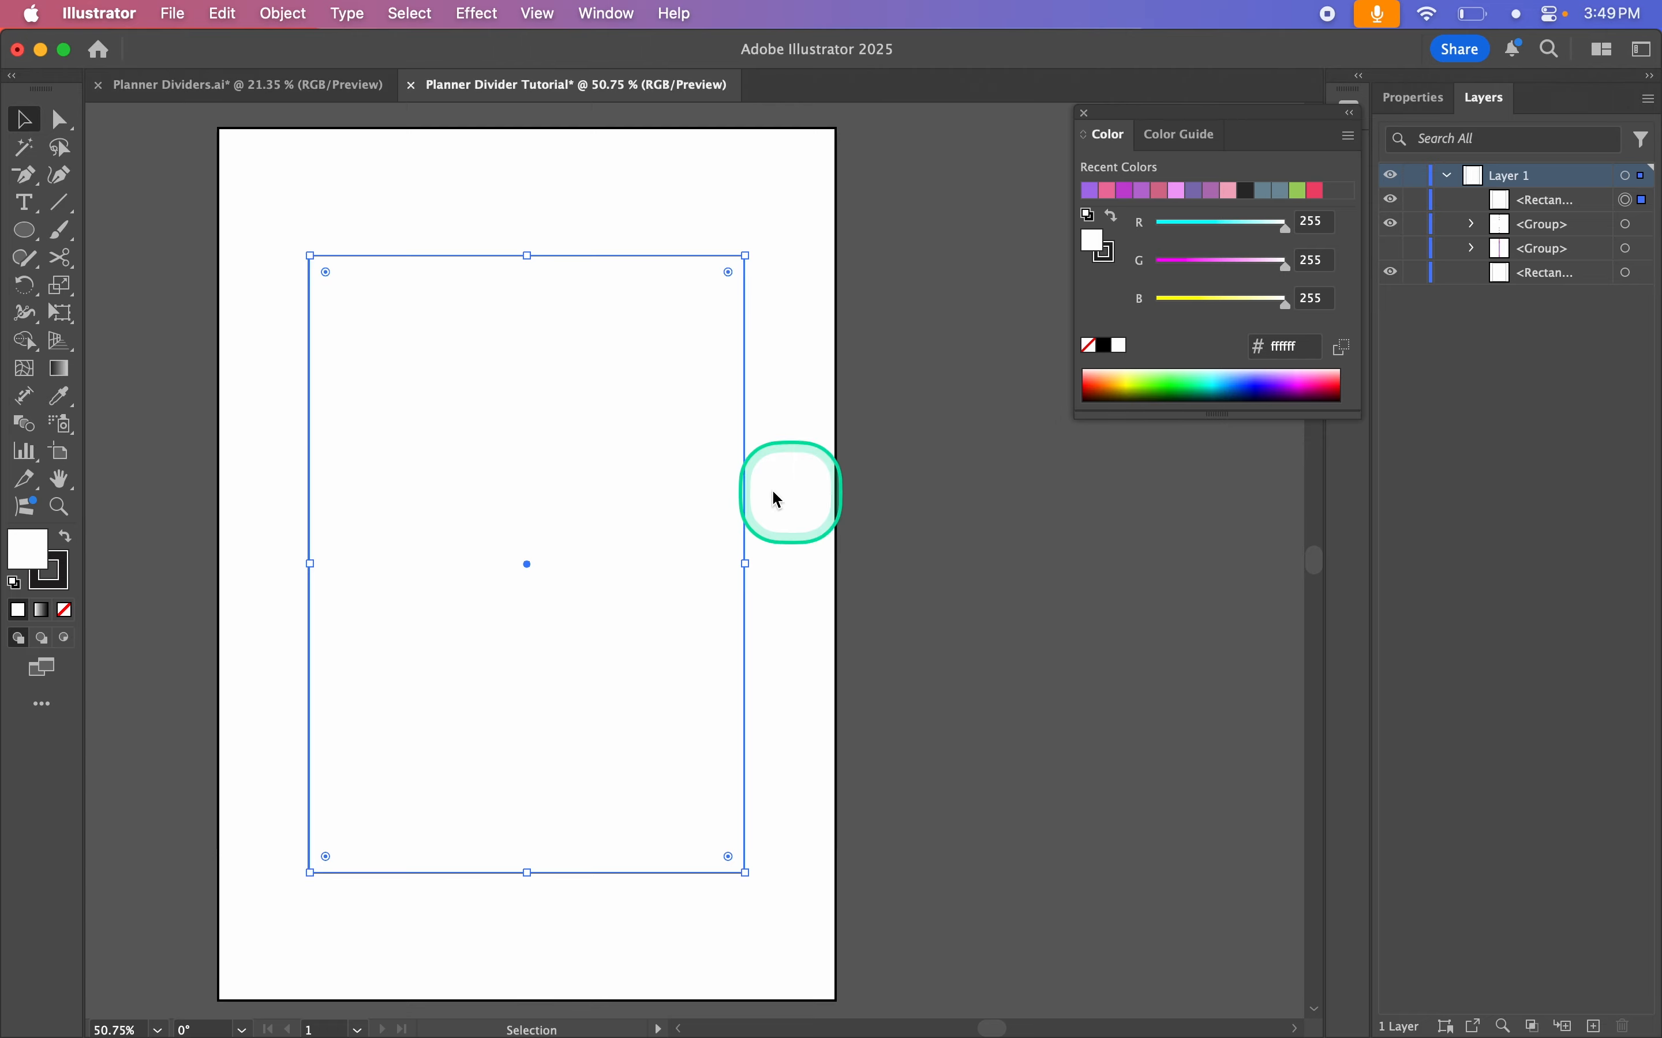
Step: Split the duplicate rectangle into a grid of 7 rows with the preview on
click(284, 20)
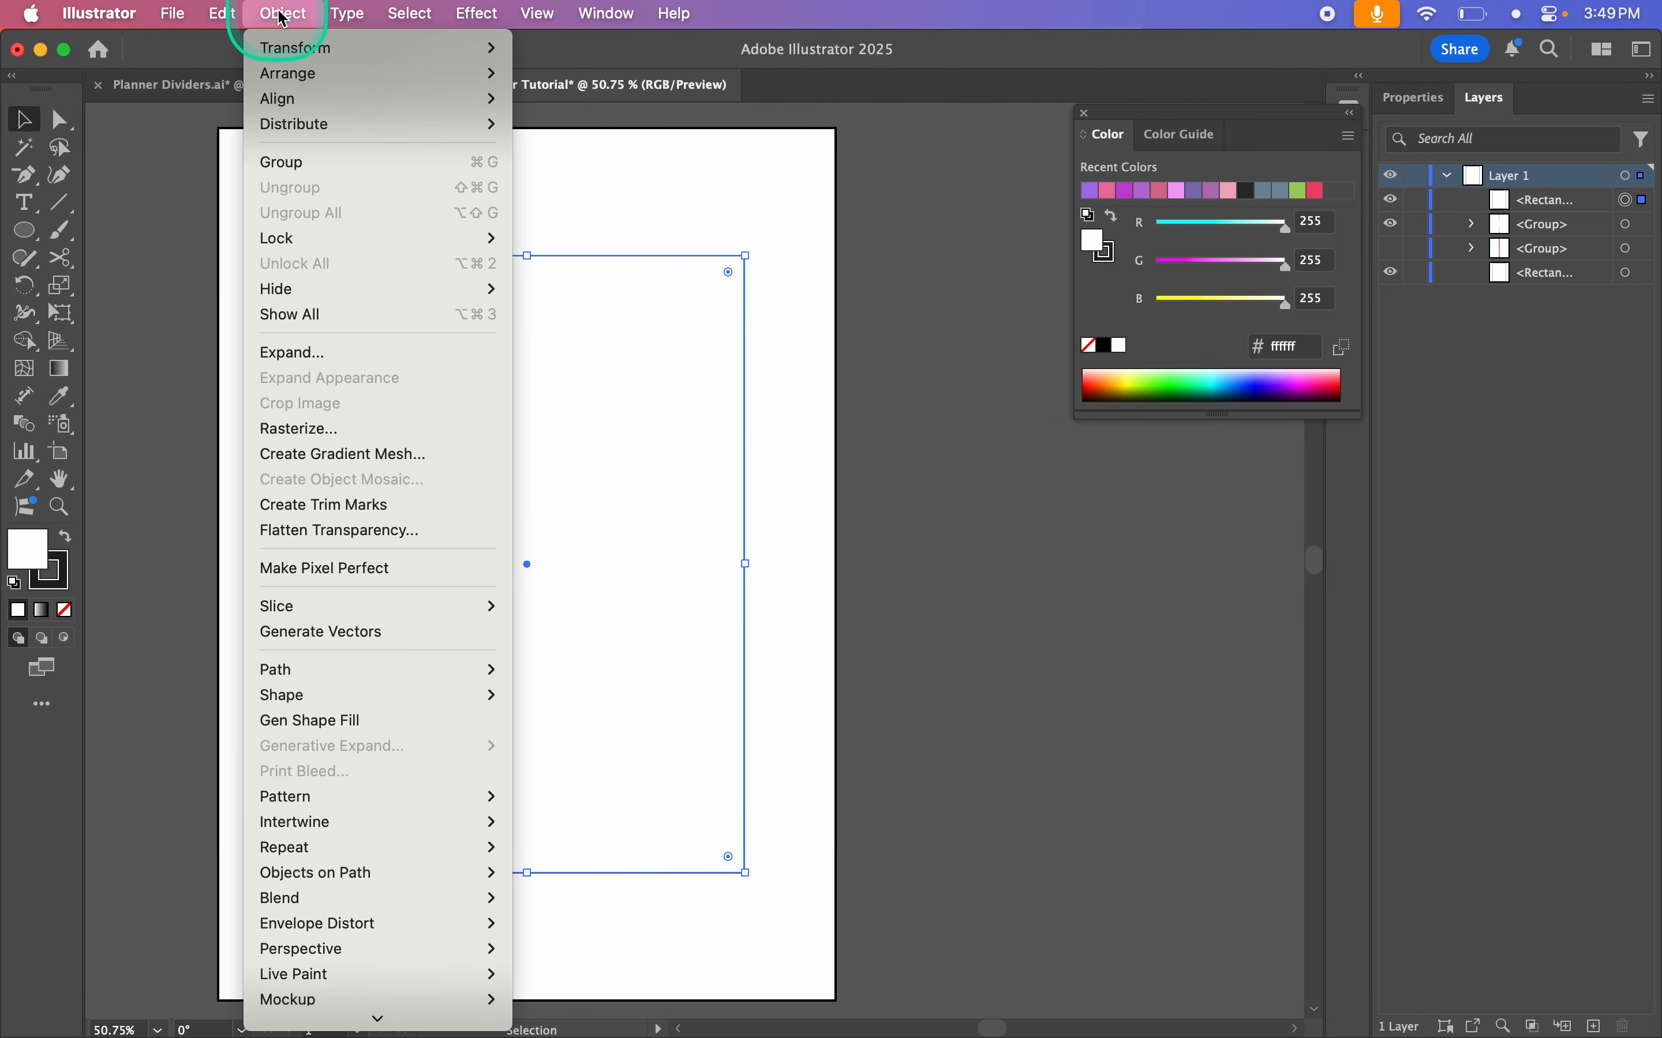
mouse_move(369, 683)
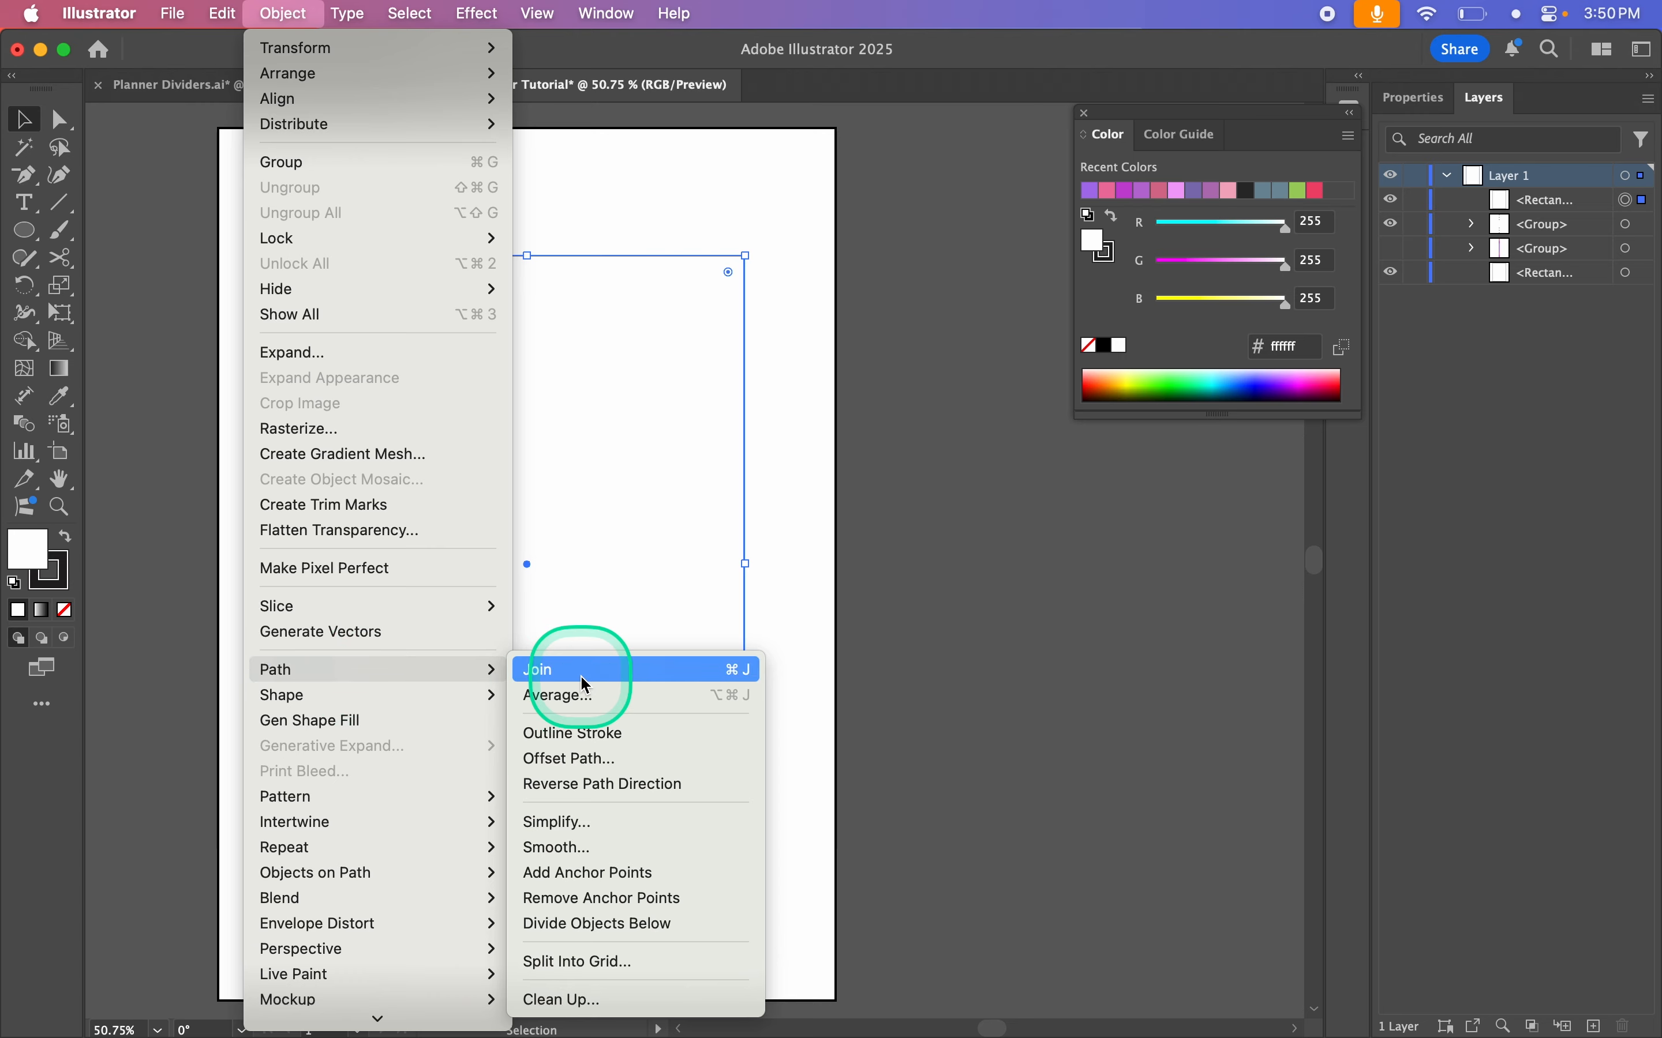
click(649, 960)
click(1128, 505)
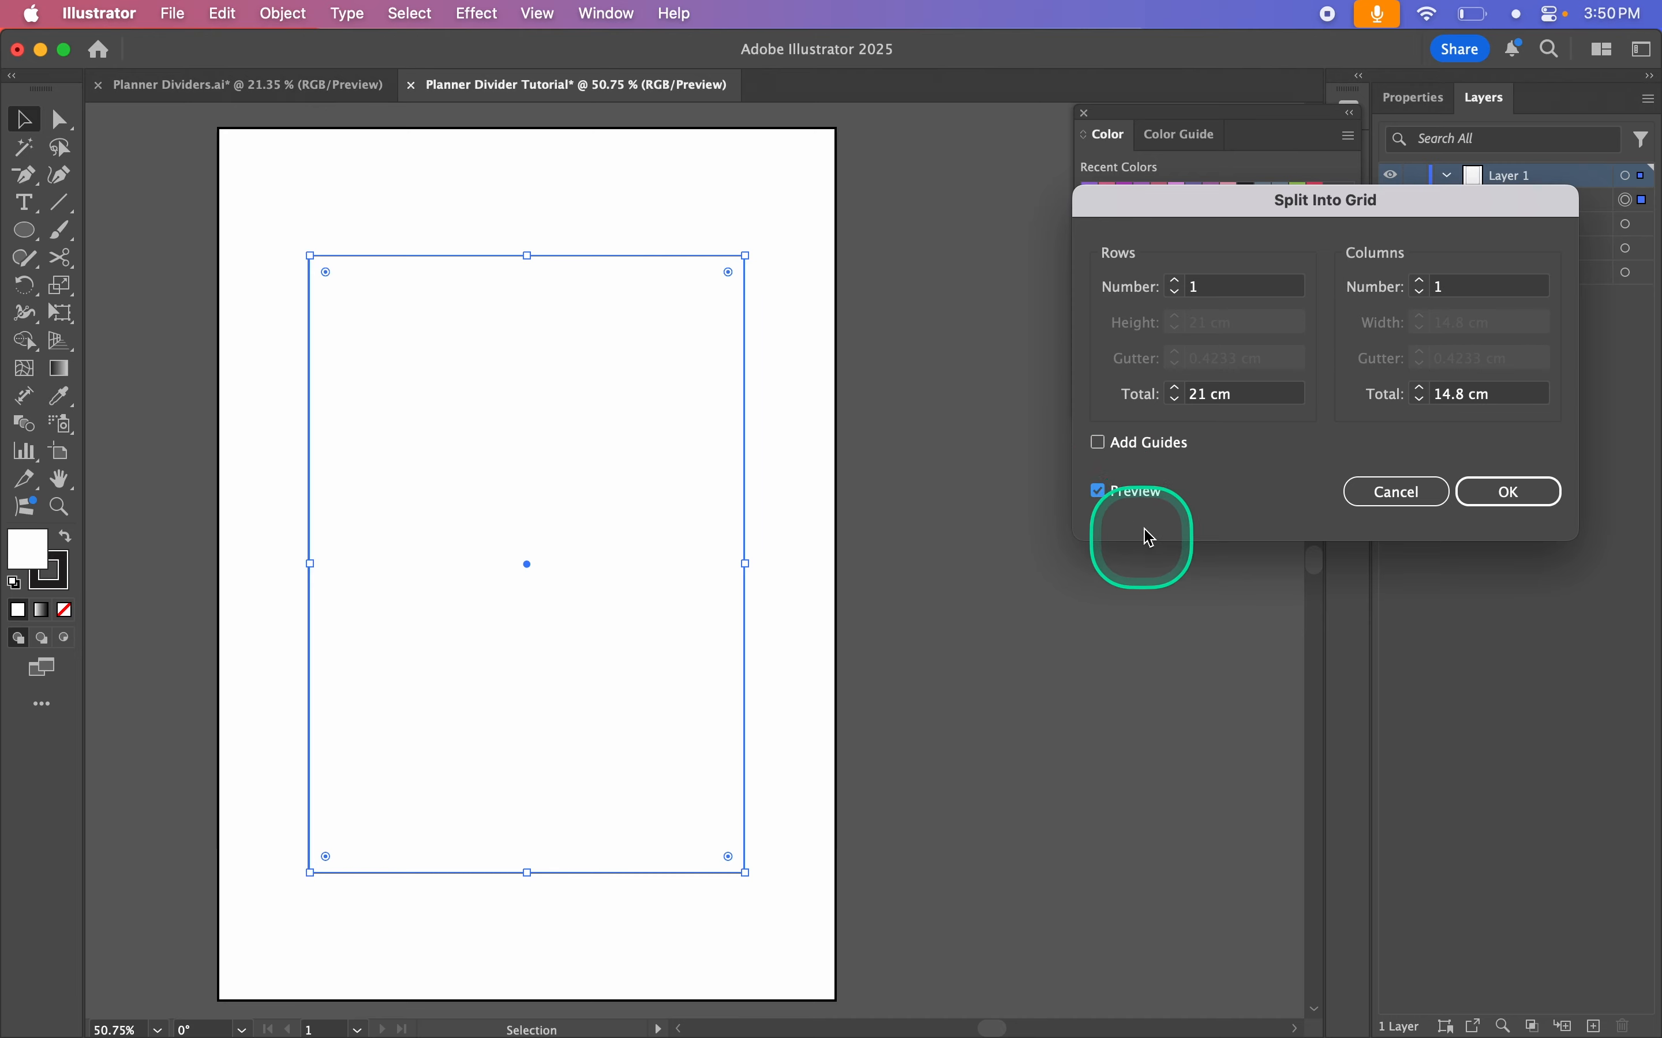
double_click(1199, 287)
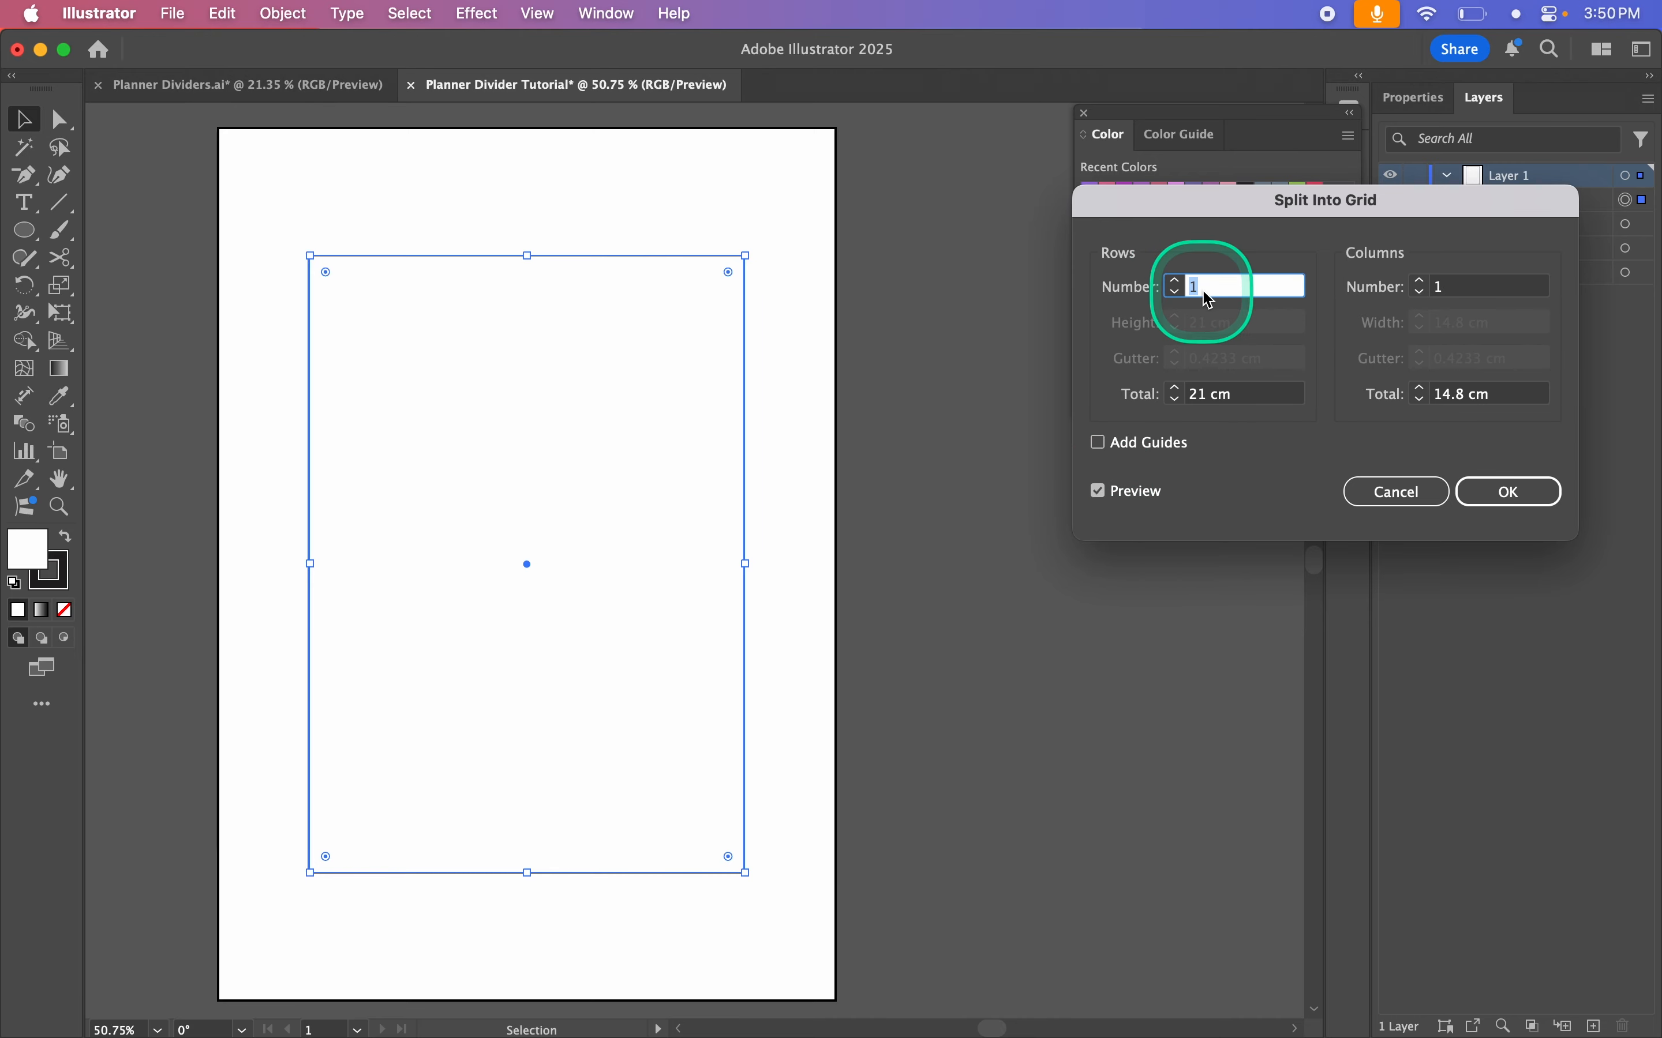
text(7)
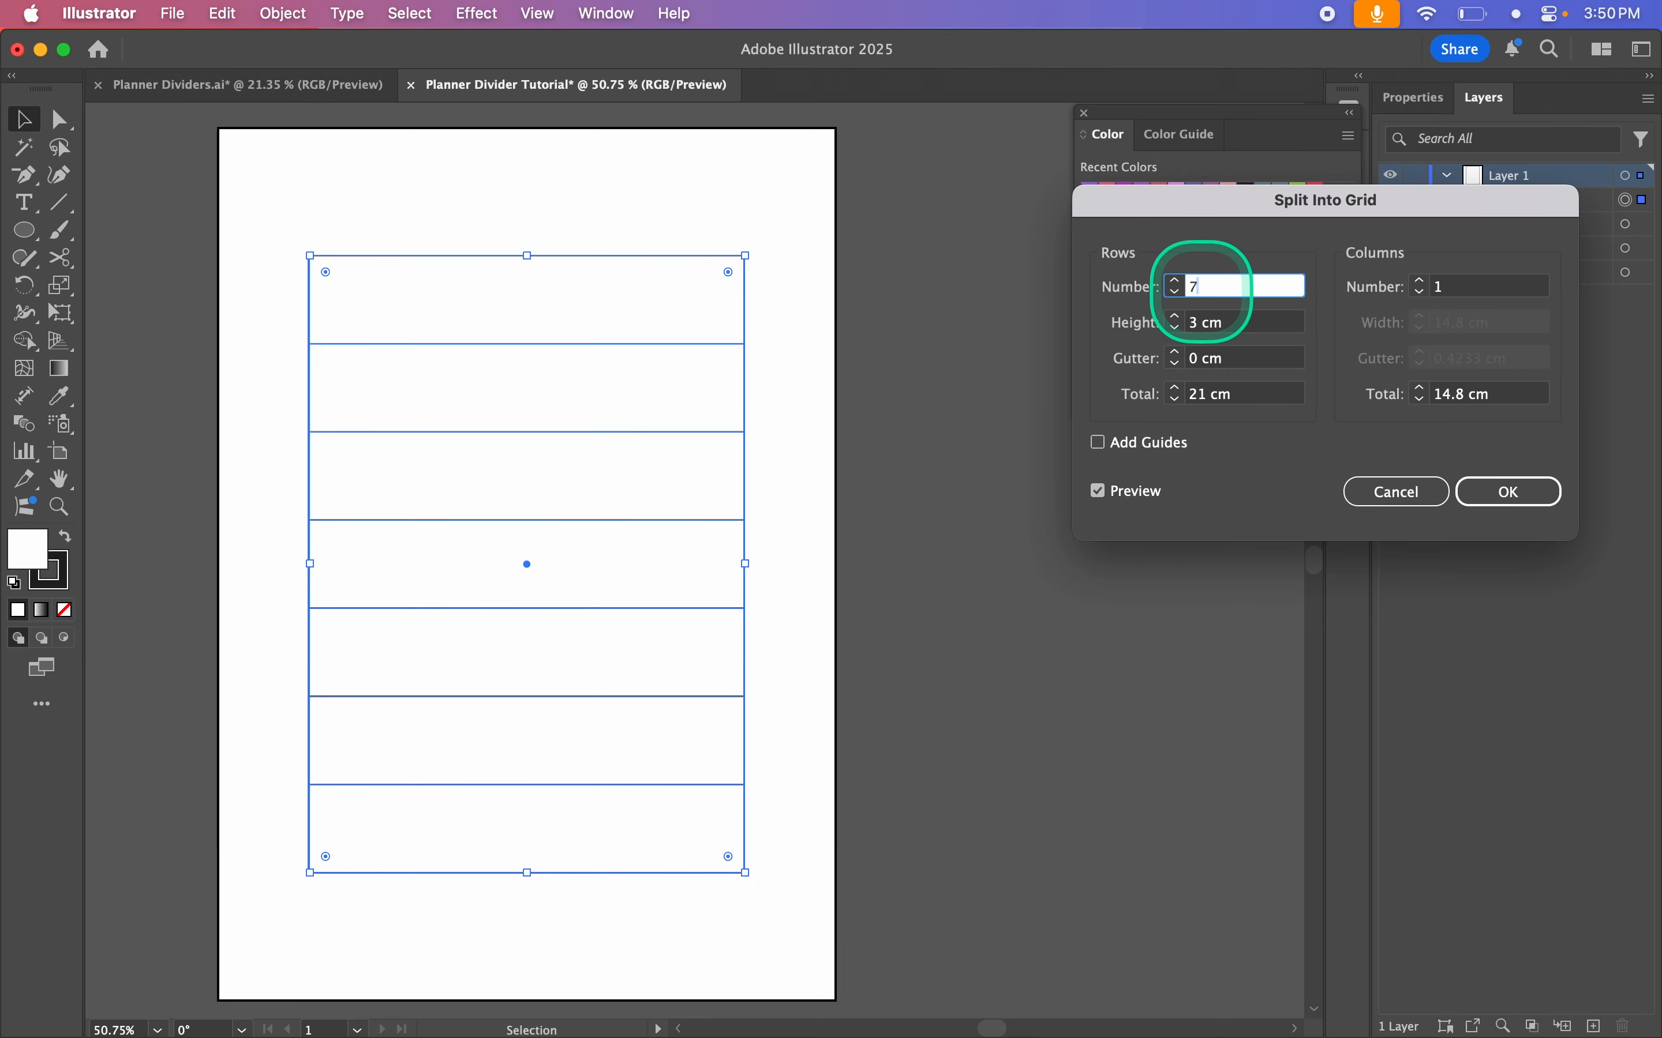
key(Return)
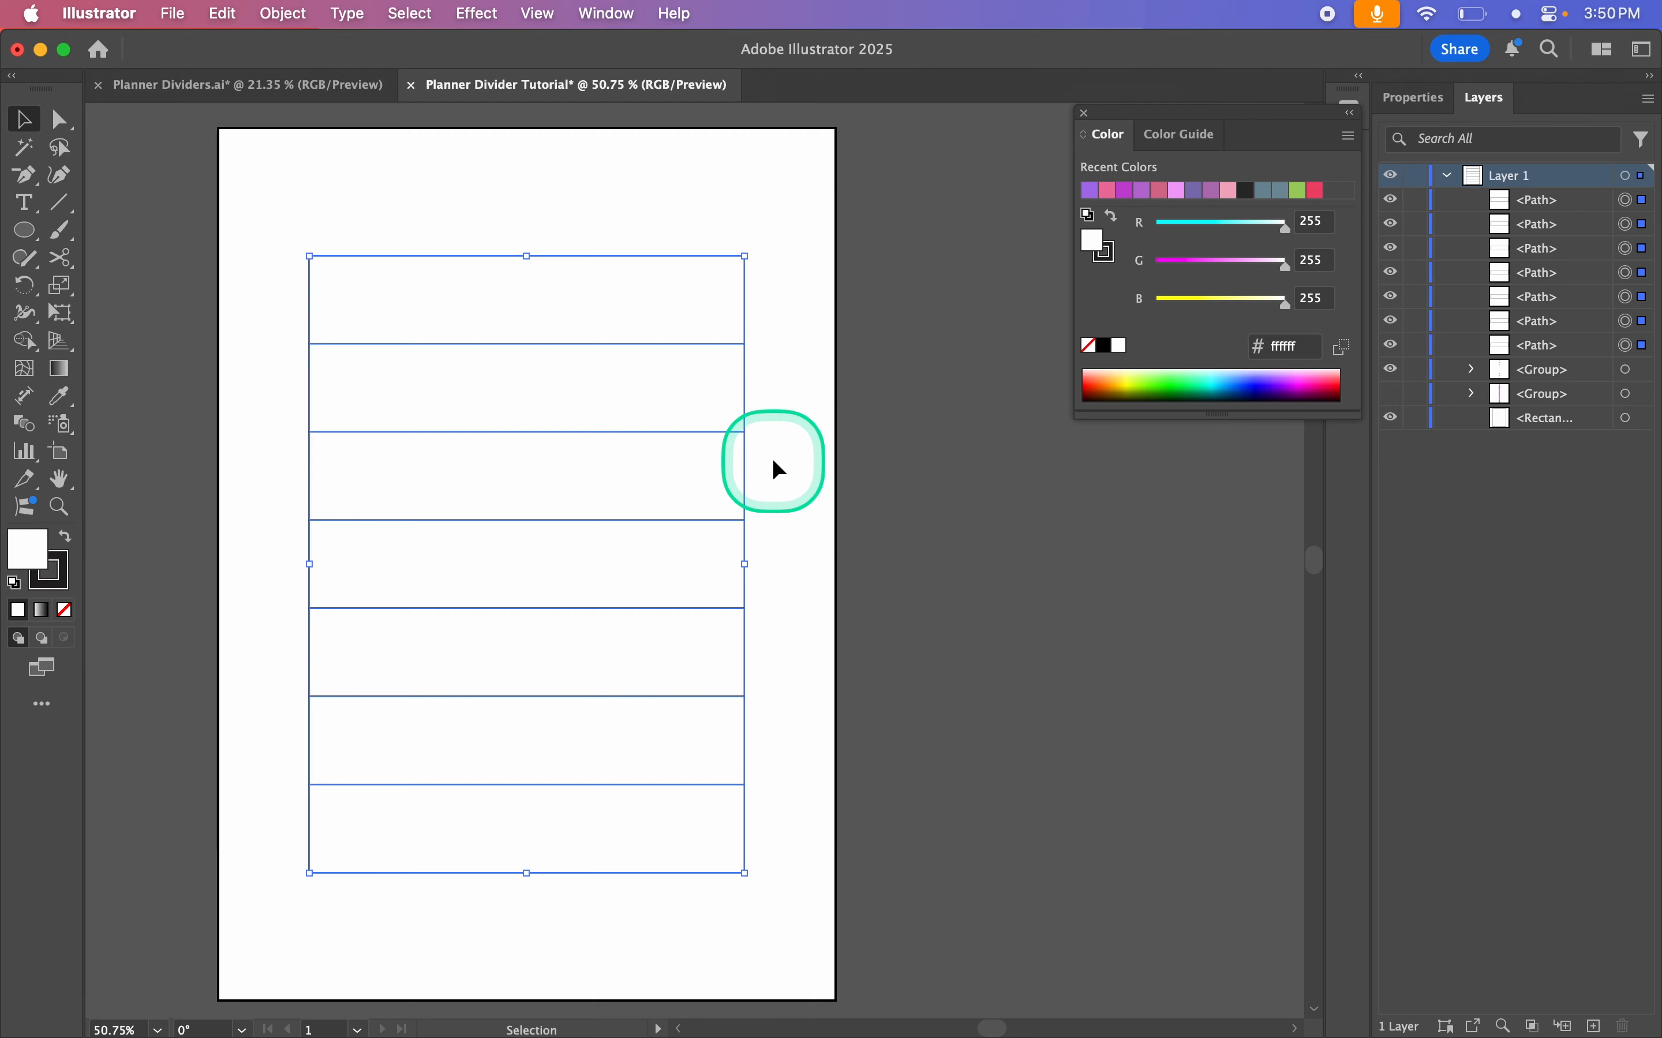
Step: Set the width of the seven row pieces to 1 cm and move them flush against the outside of the page rectangle's right edge
click(1430, 103)
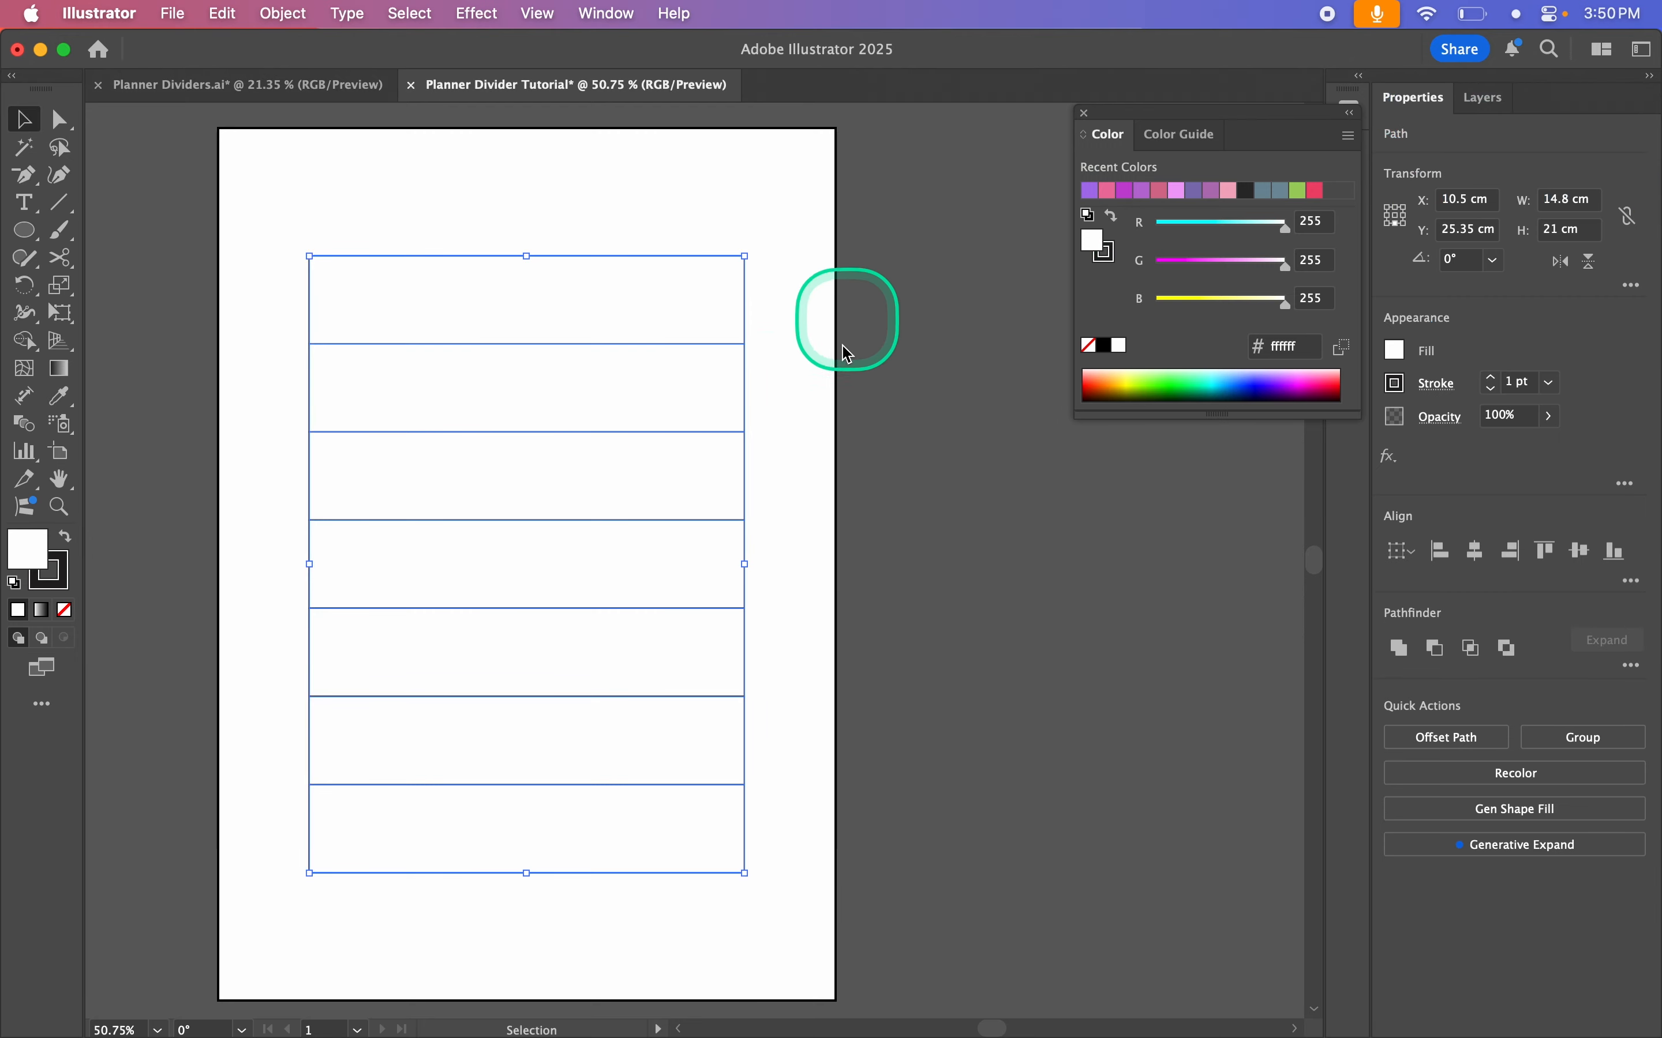
double_click(1557, 200)
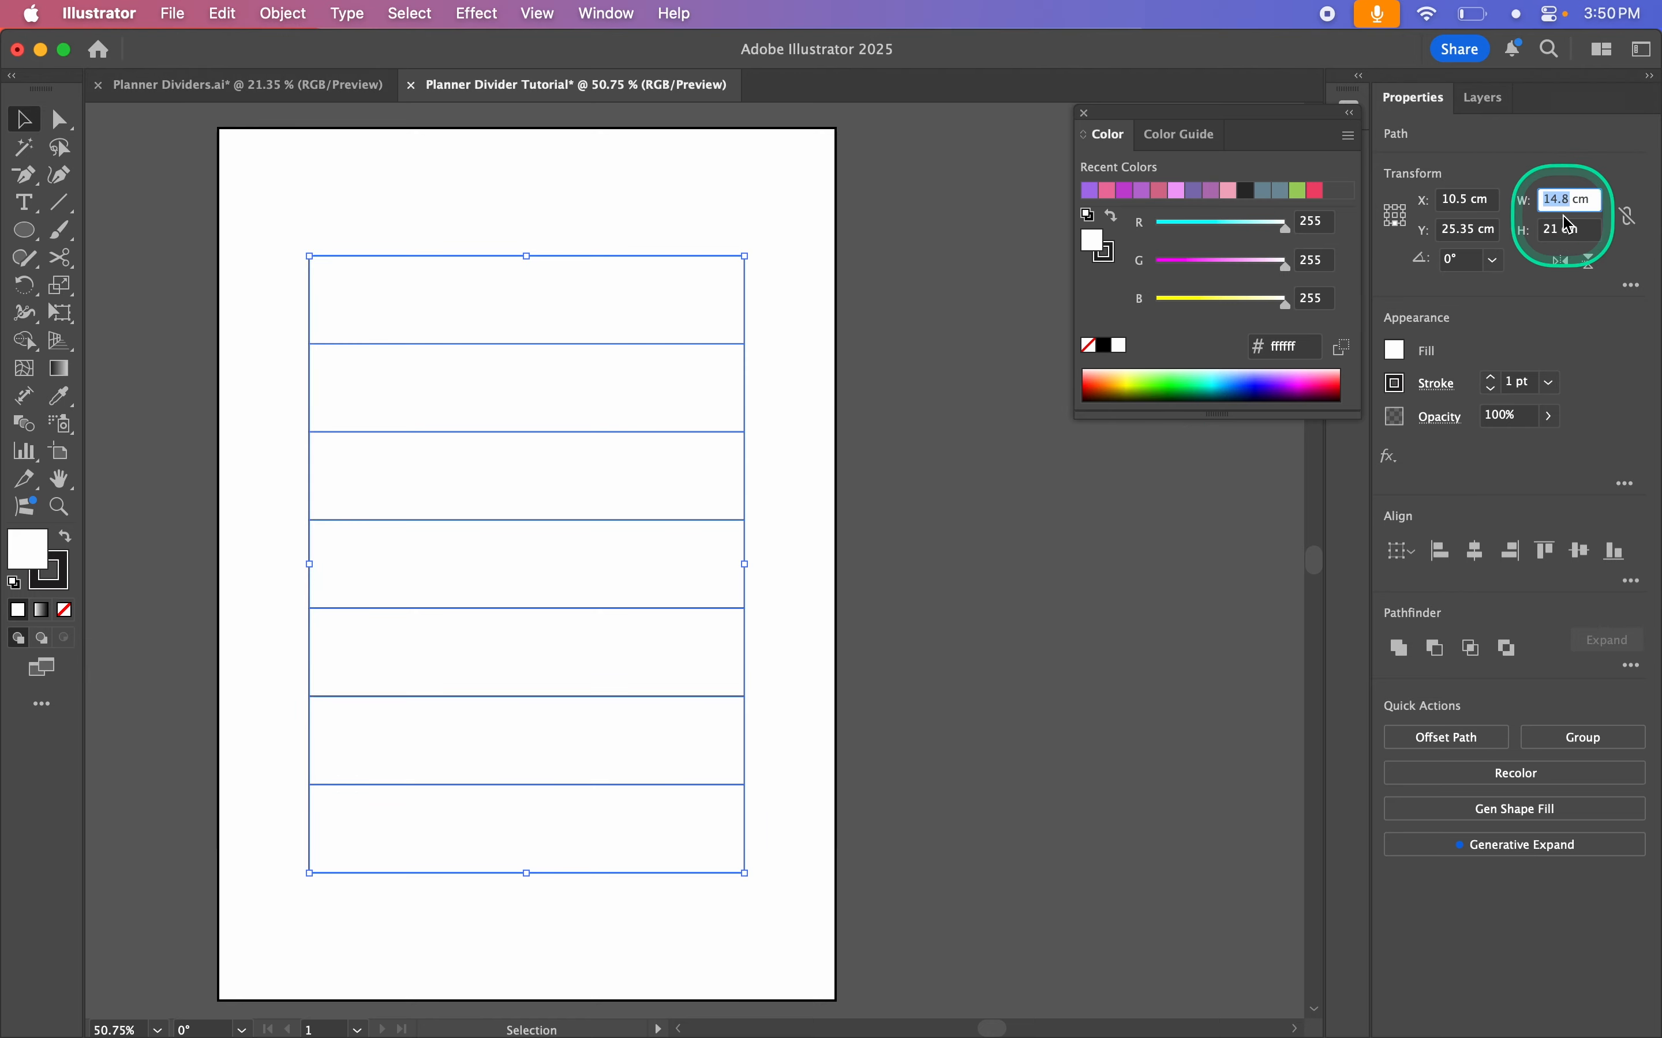
text(1)
key(Return)
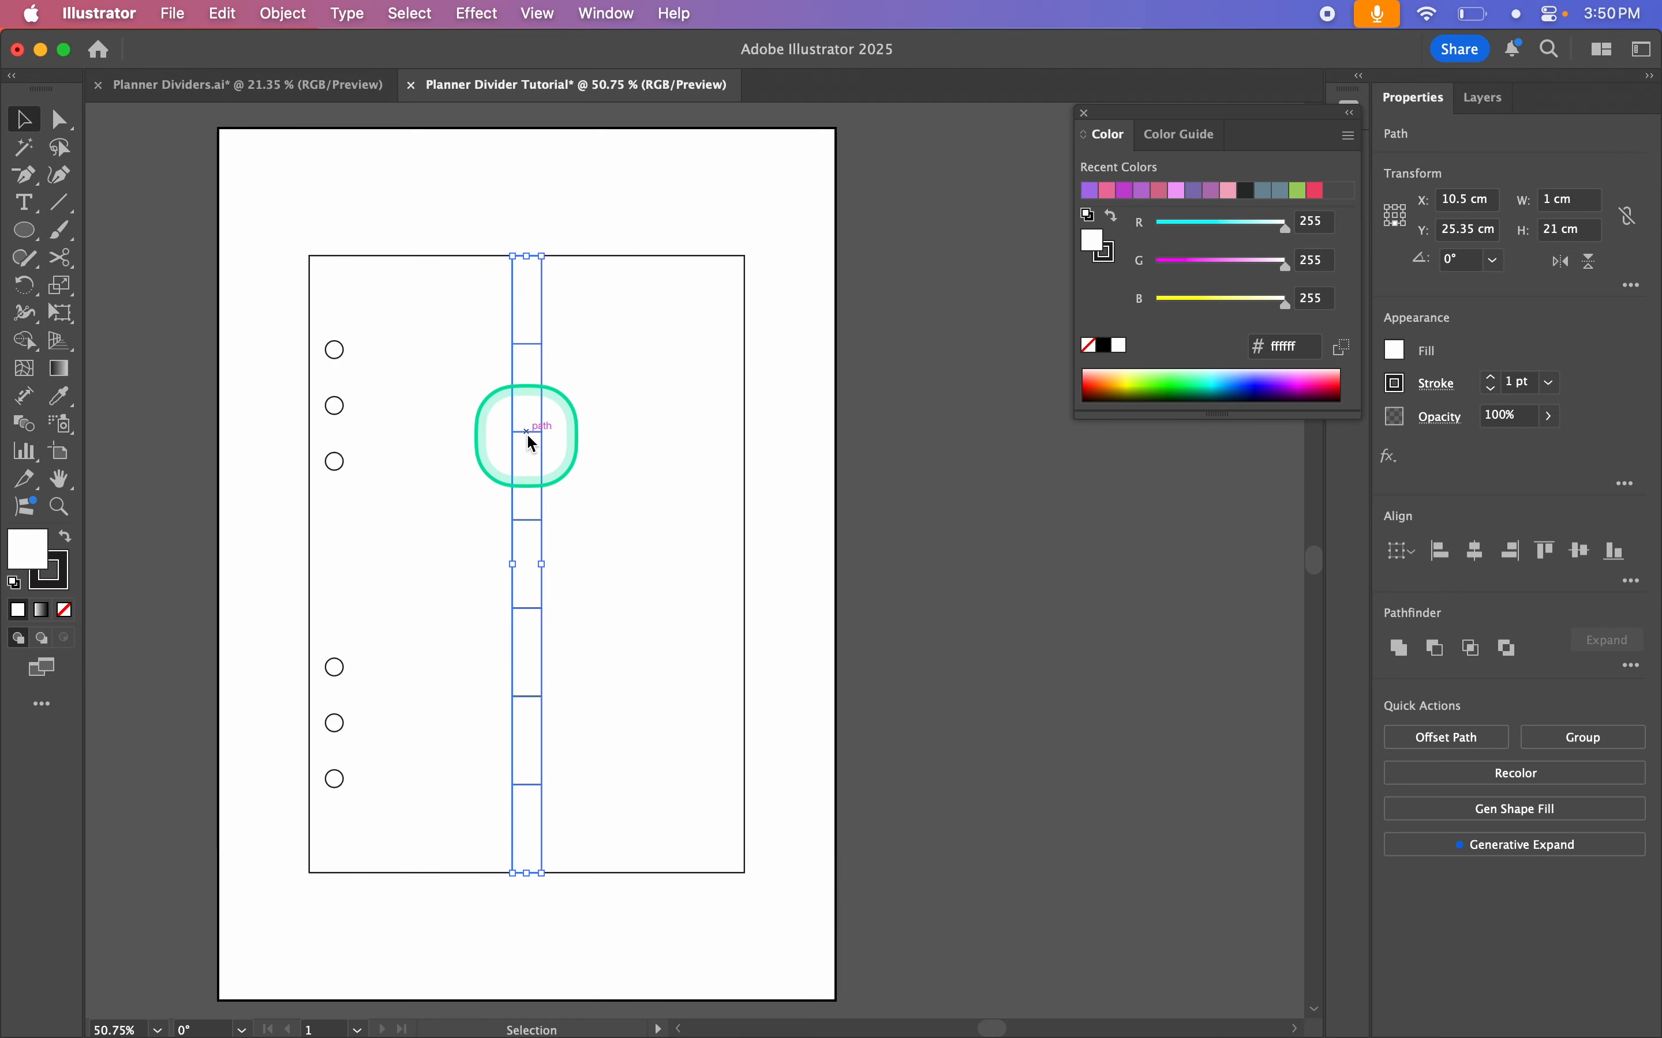
drag(526, 433, 759, 430)
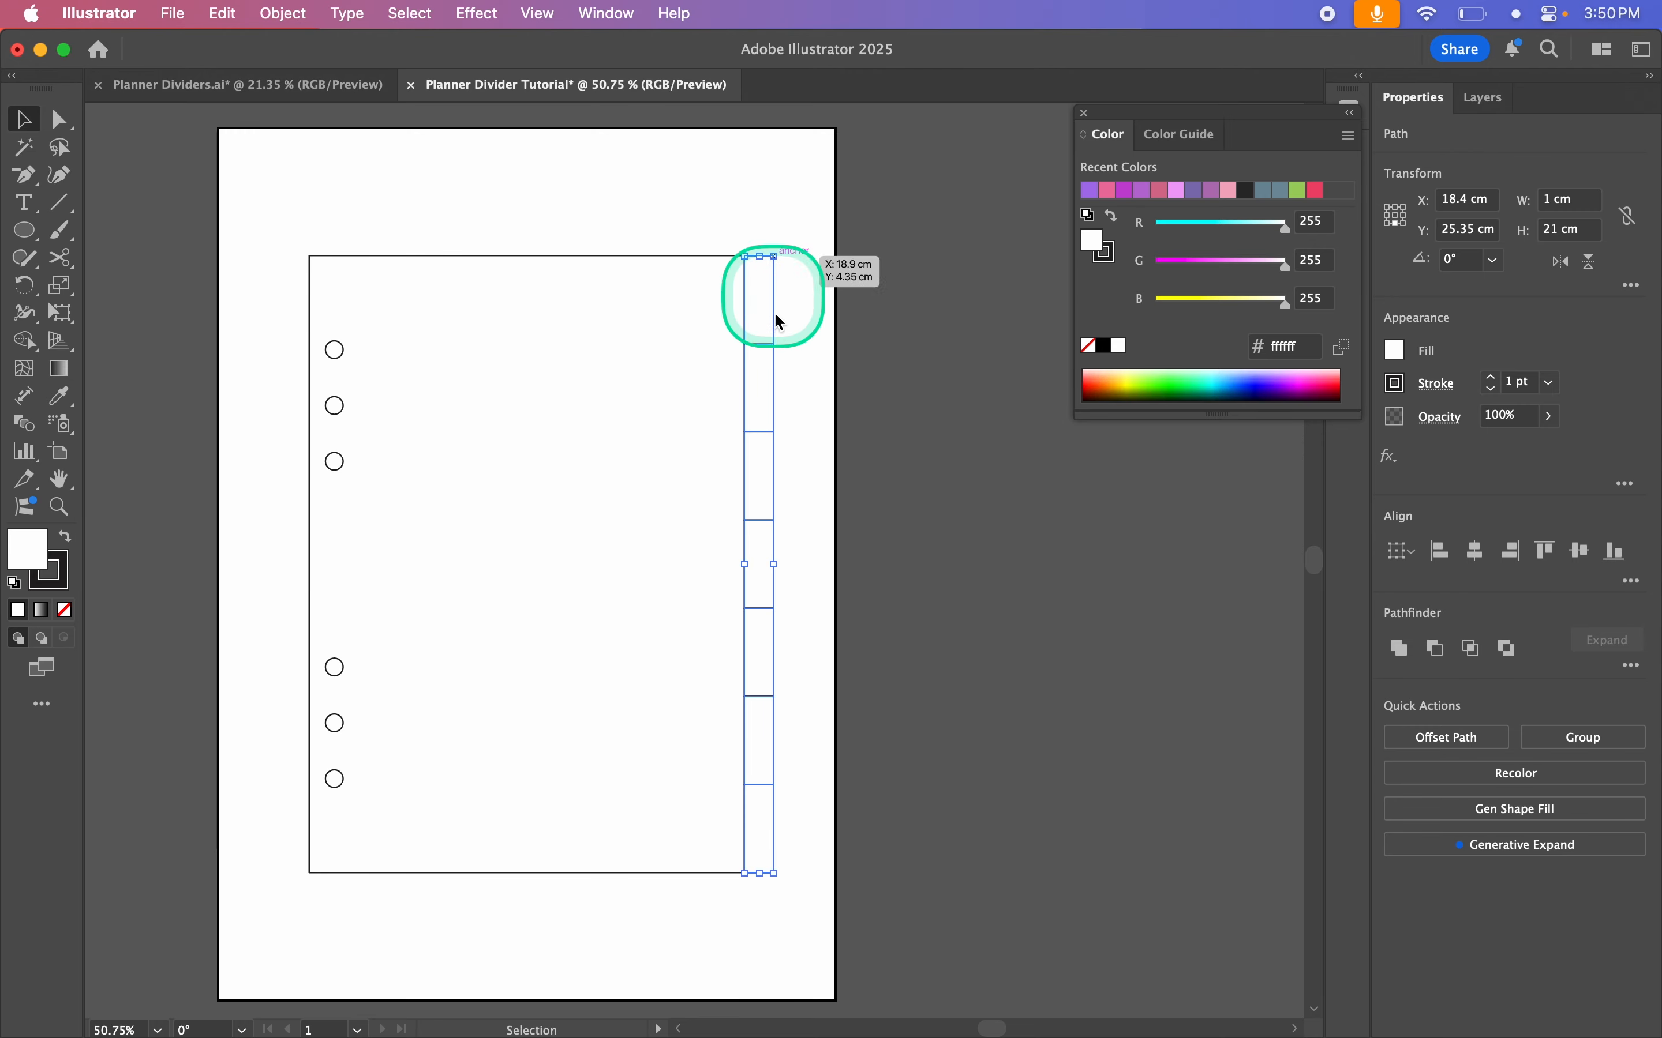
Step: Delete the six lower tab pieces, keeping only the topmost one
click(914, 419)
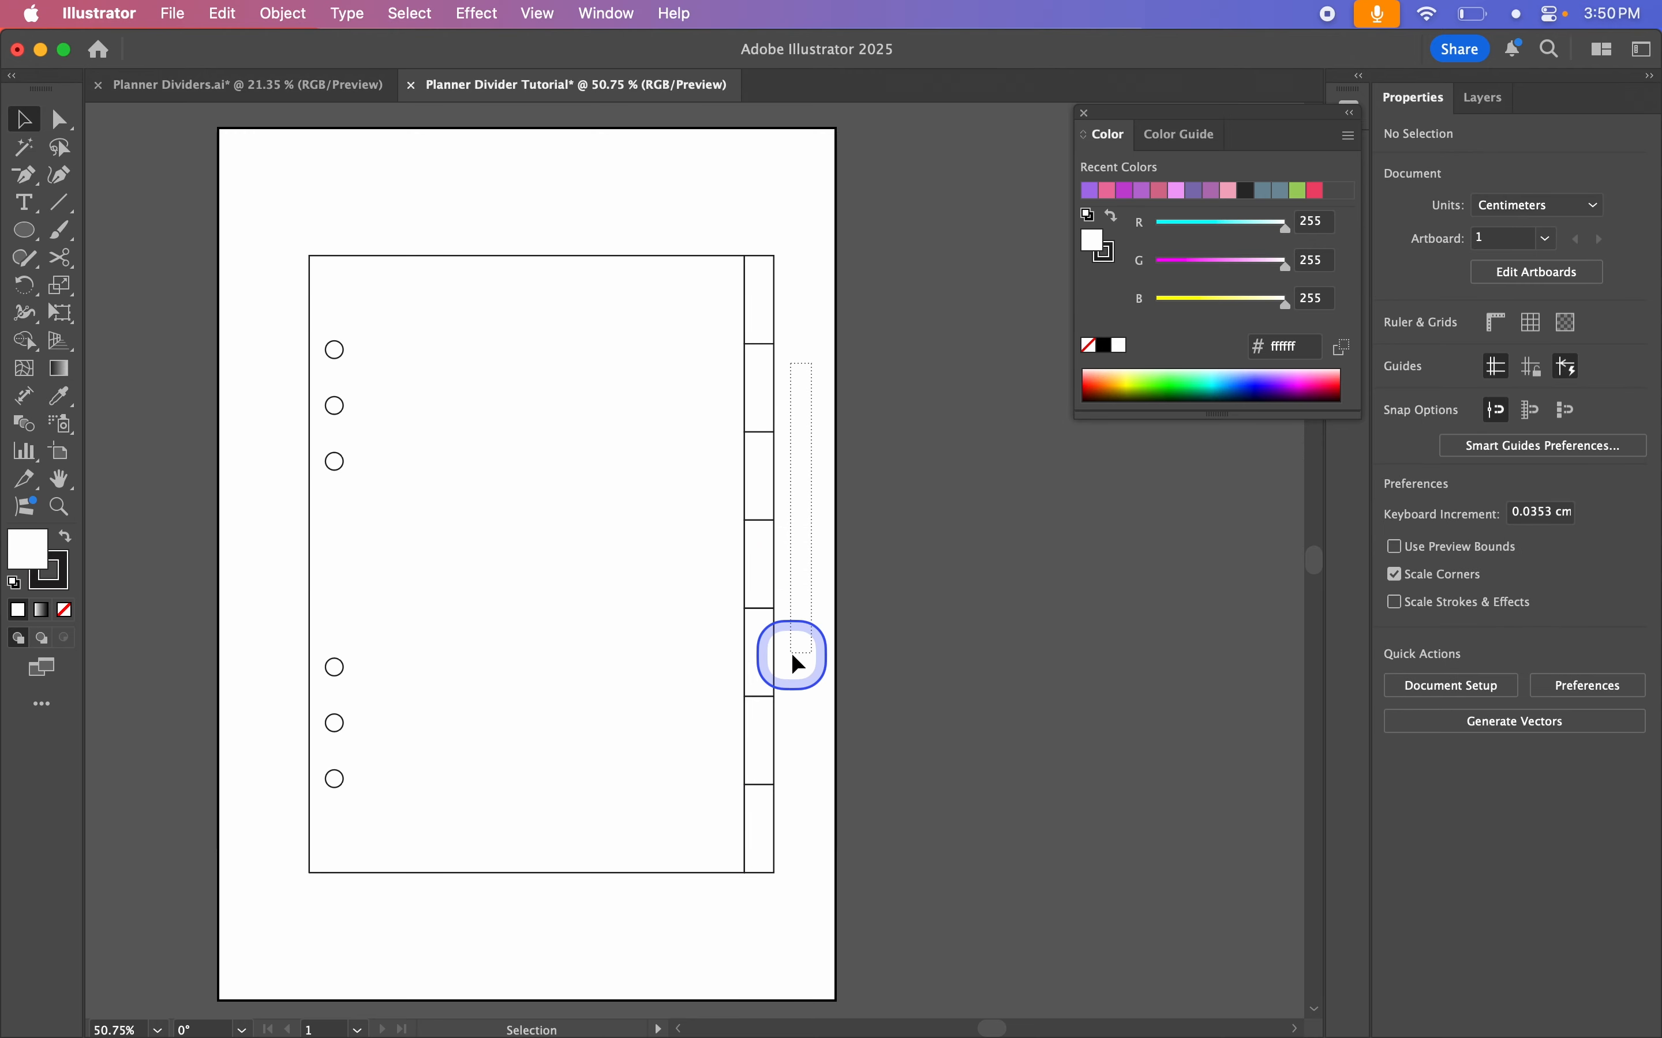
drag(765, 873, 765, 874)
key(Delete)
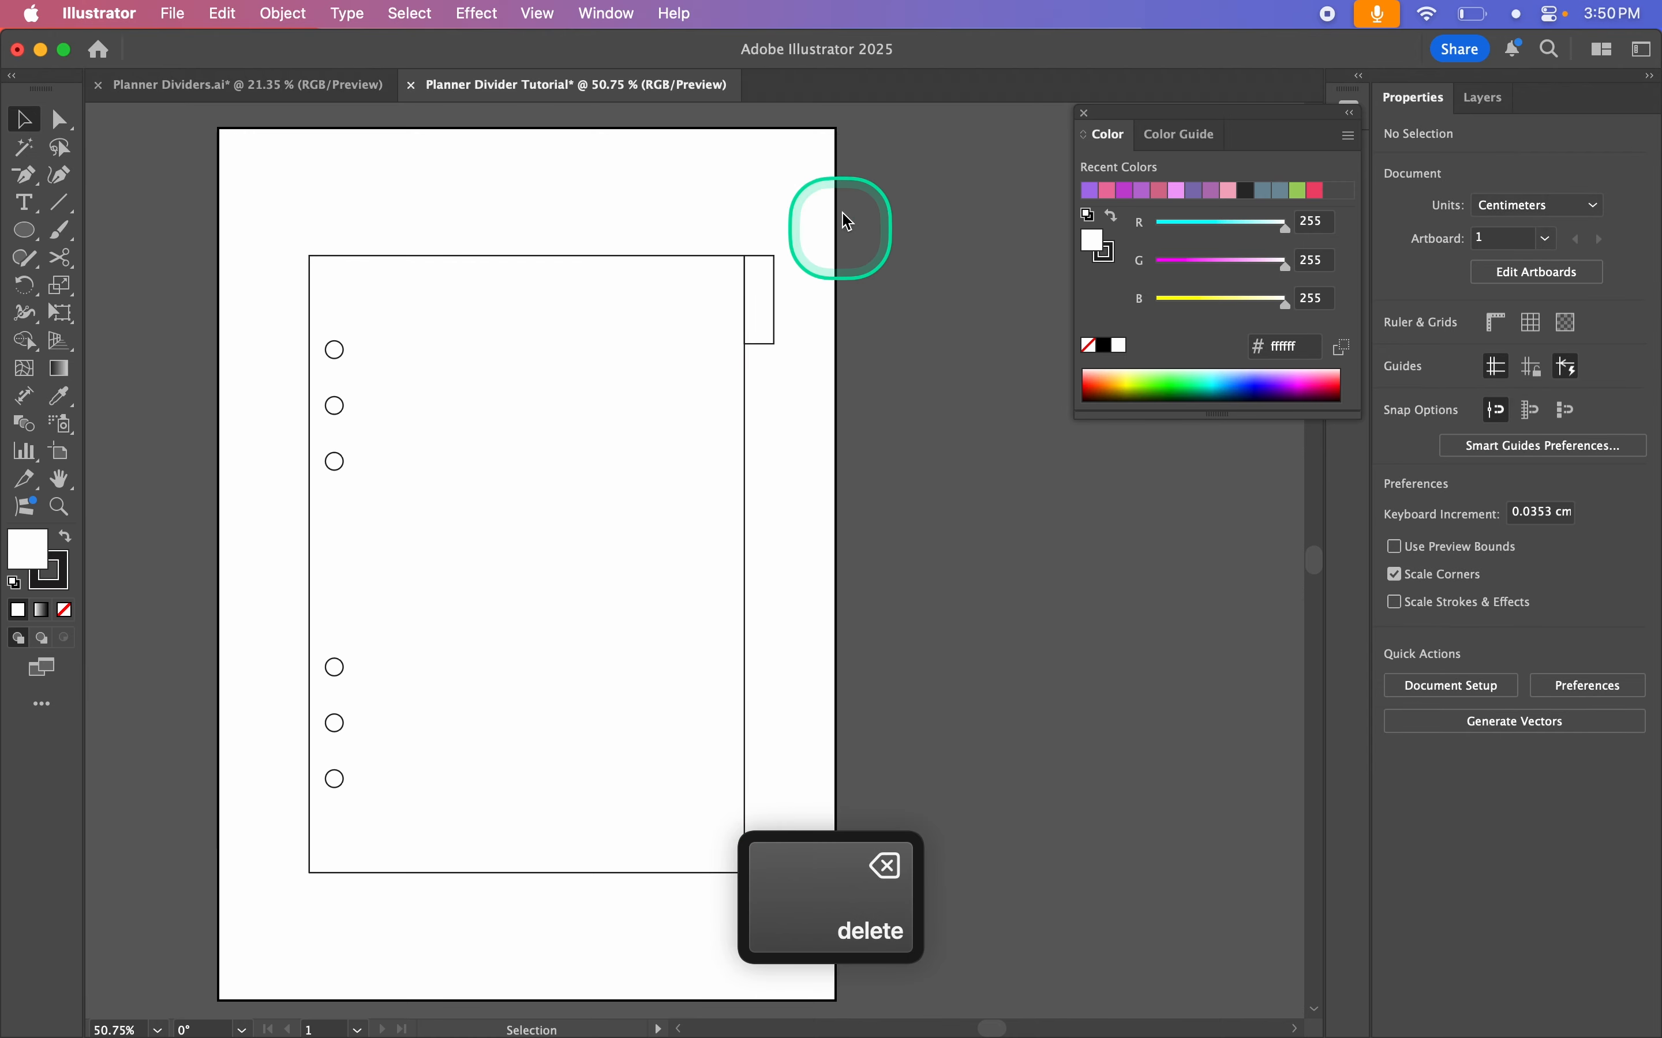
Step: Move the remaining tab piece away from the page rectangle into the blank artboard margin to its right
scroll(841, 207, right, 3)
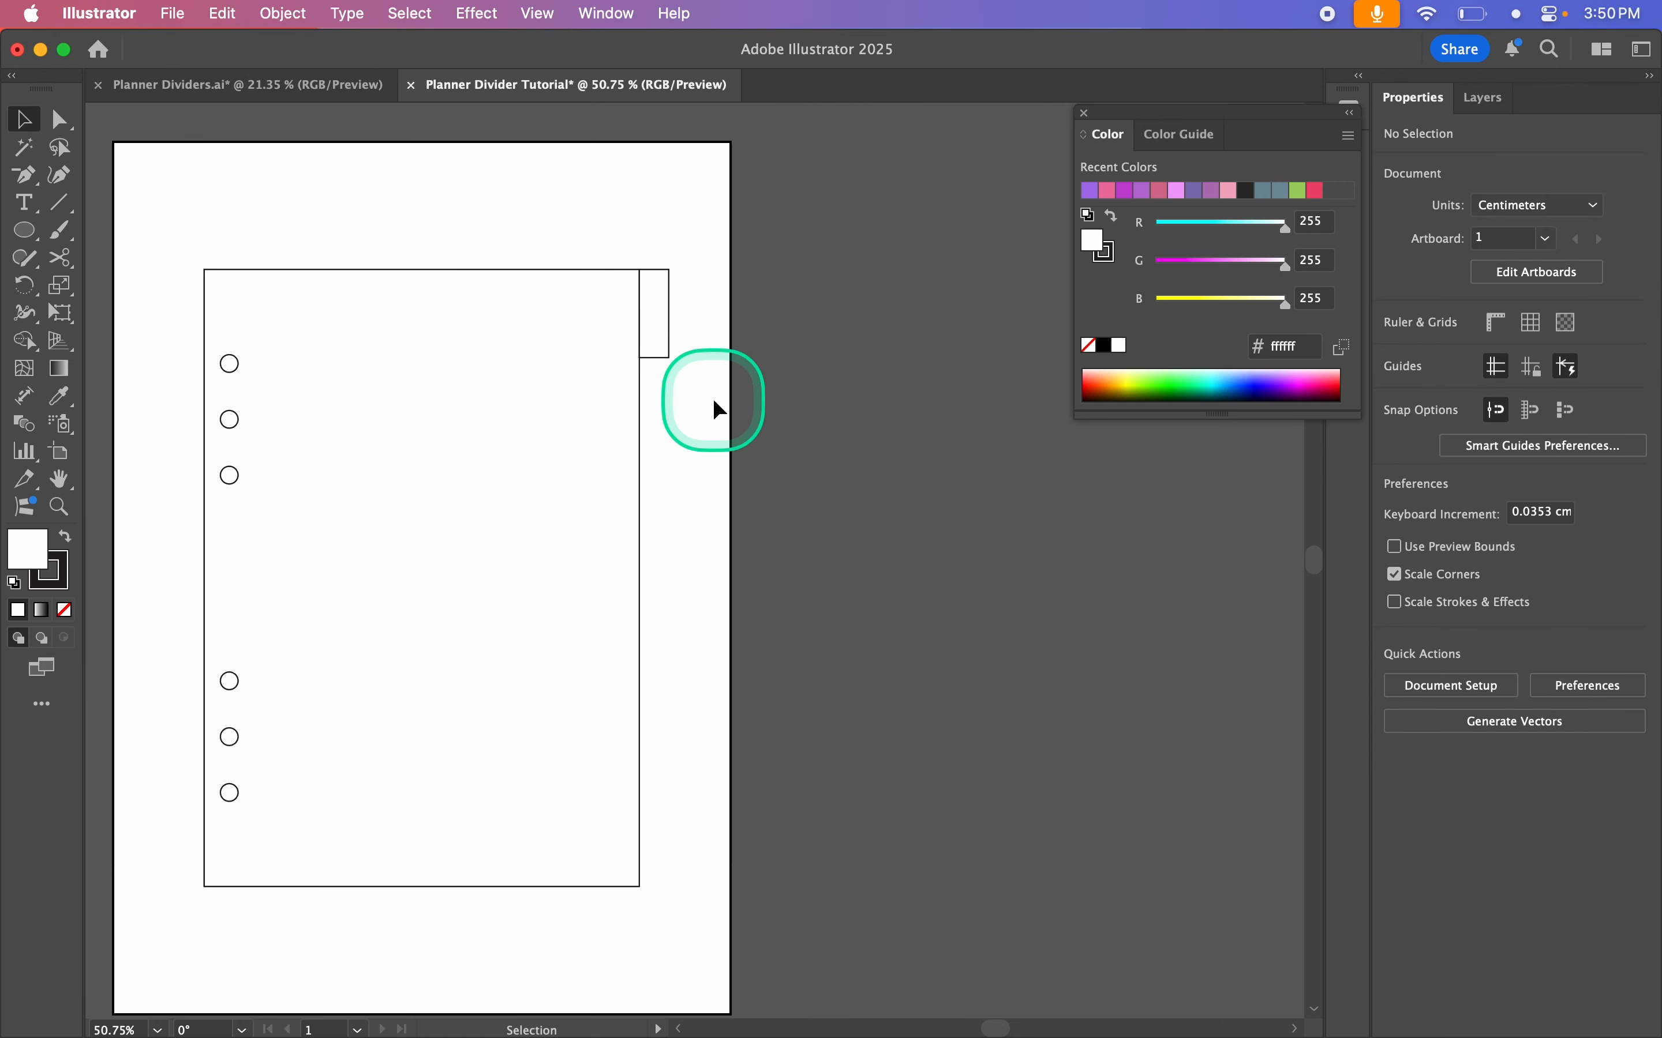
scroll(712, 399, up, 3)
scroll(714, 400, up, 2)
drag(651, 288, 706, 375)
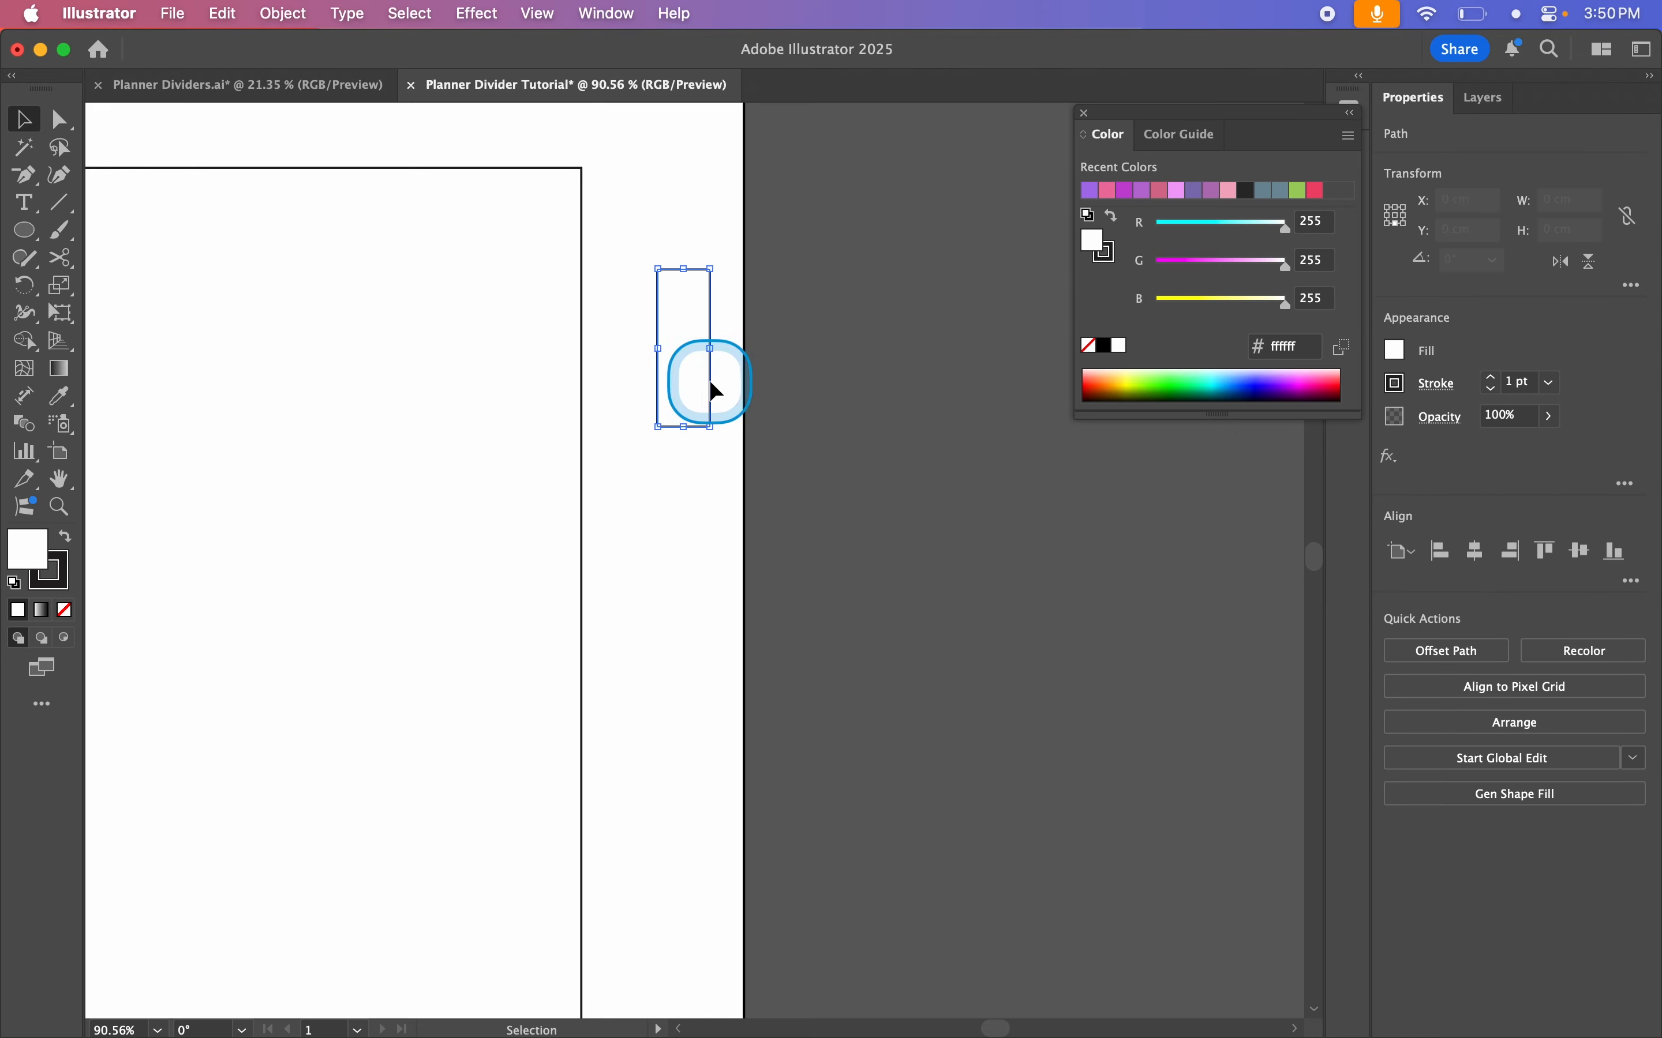
scroll(692, 328, up, 1)
scroll(693, 332, up, 4)
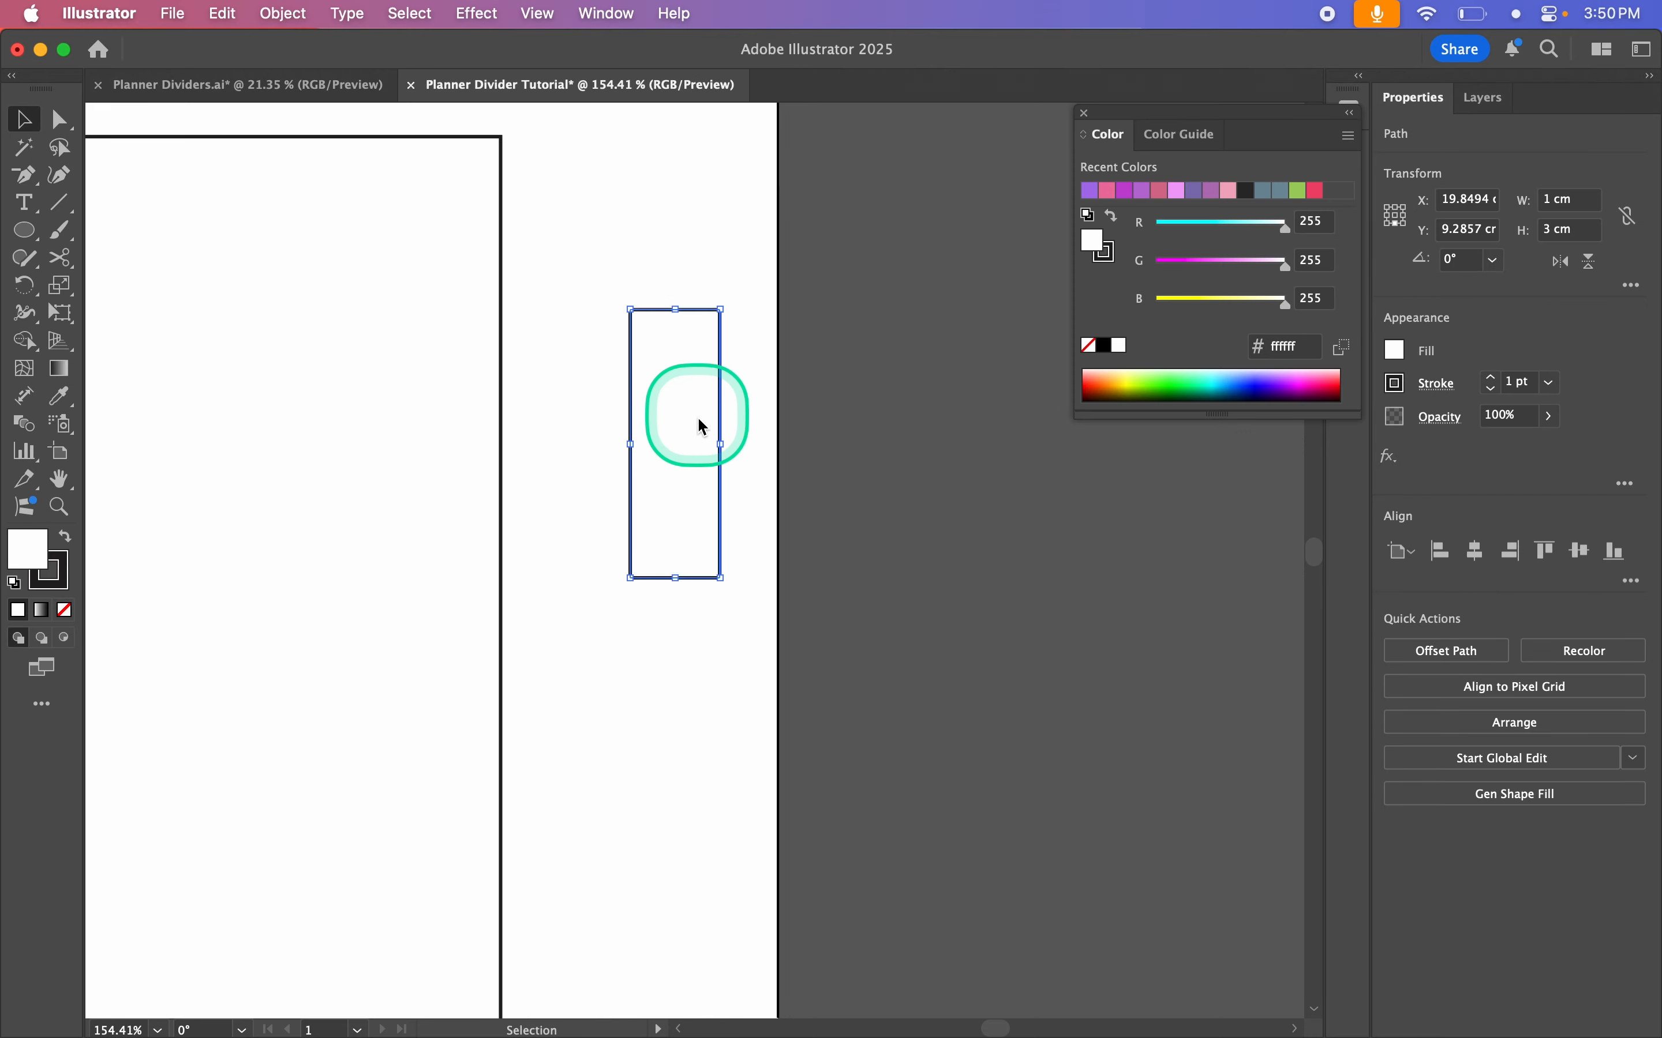
Step: Round the two outer corners on the tab piece's right side with a 0.3 cm radius
click(59, 122)
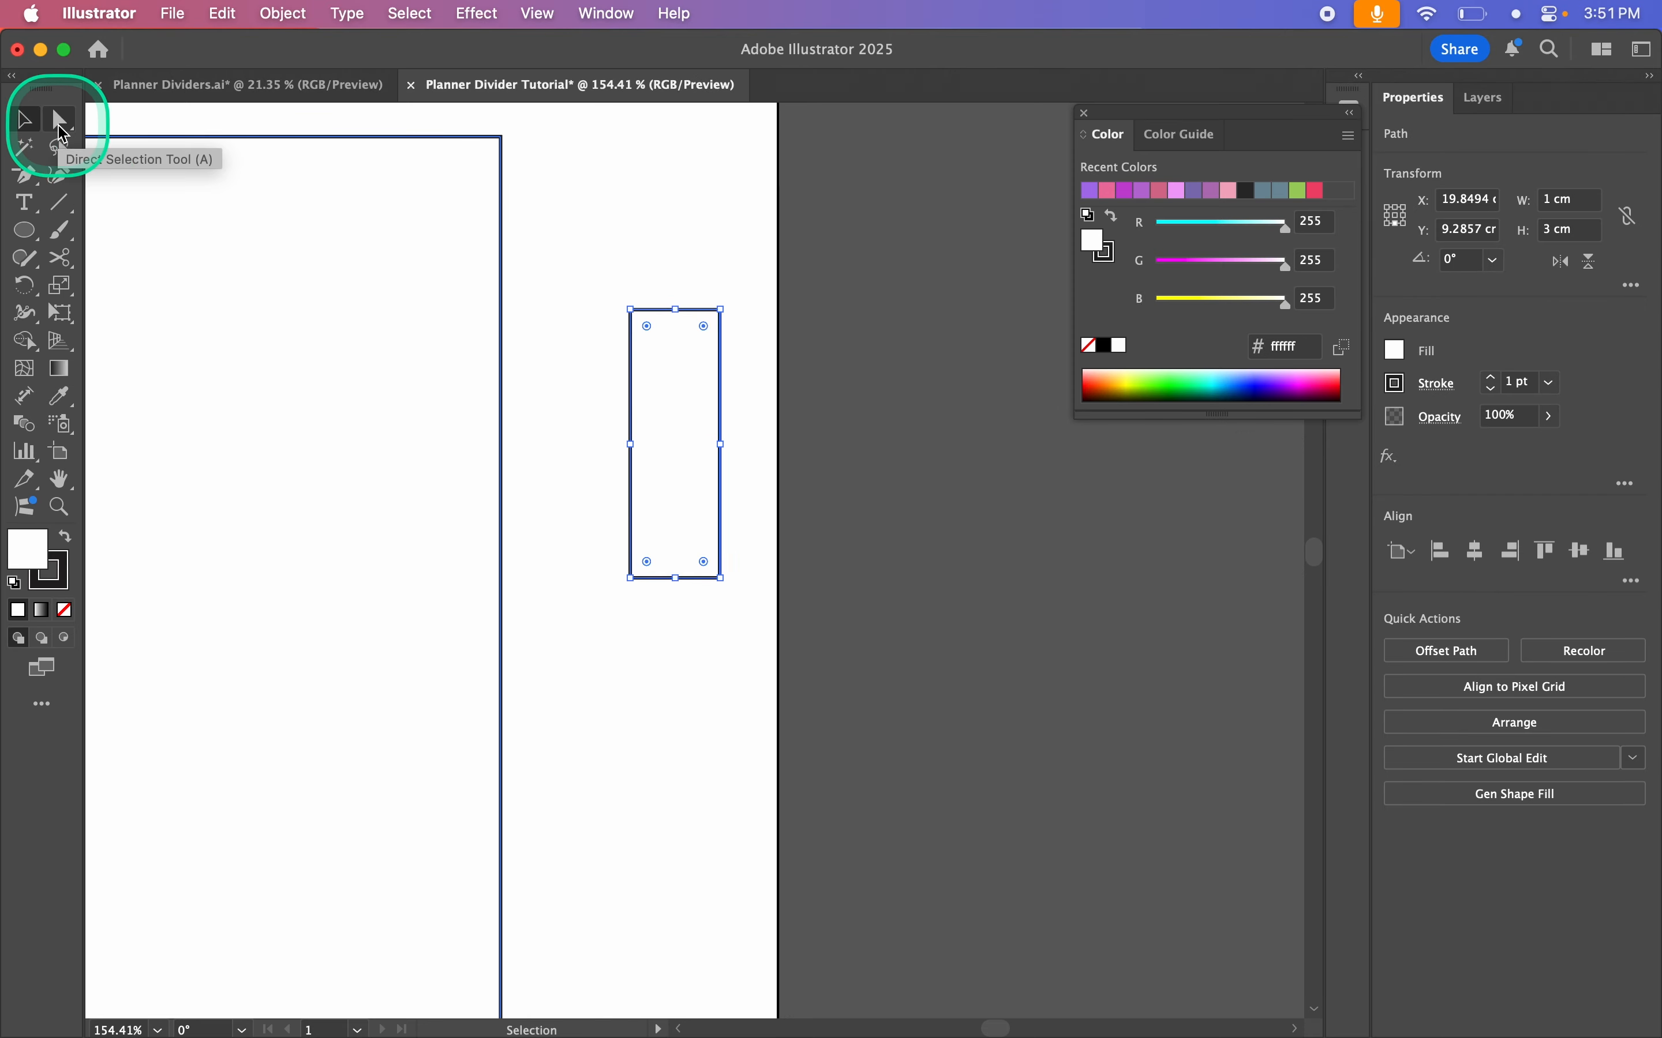
click(704, 326)
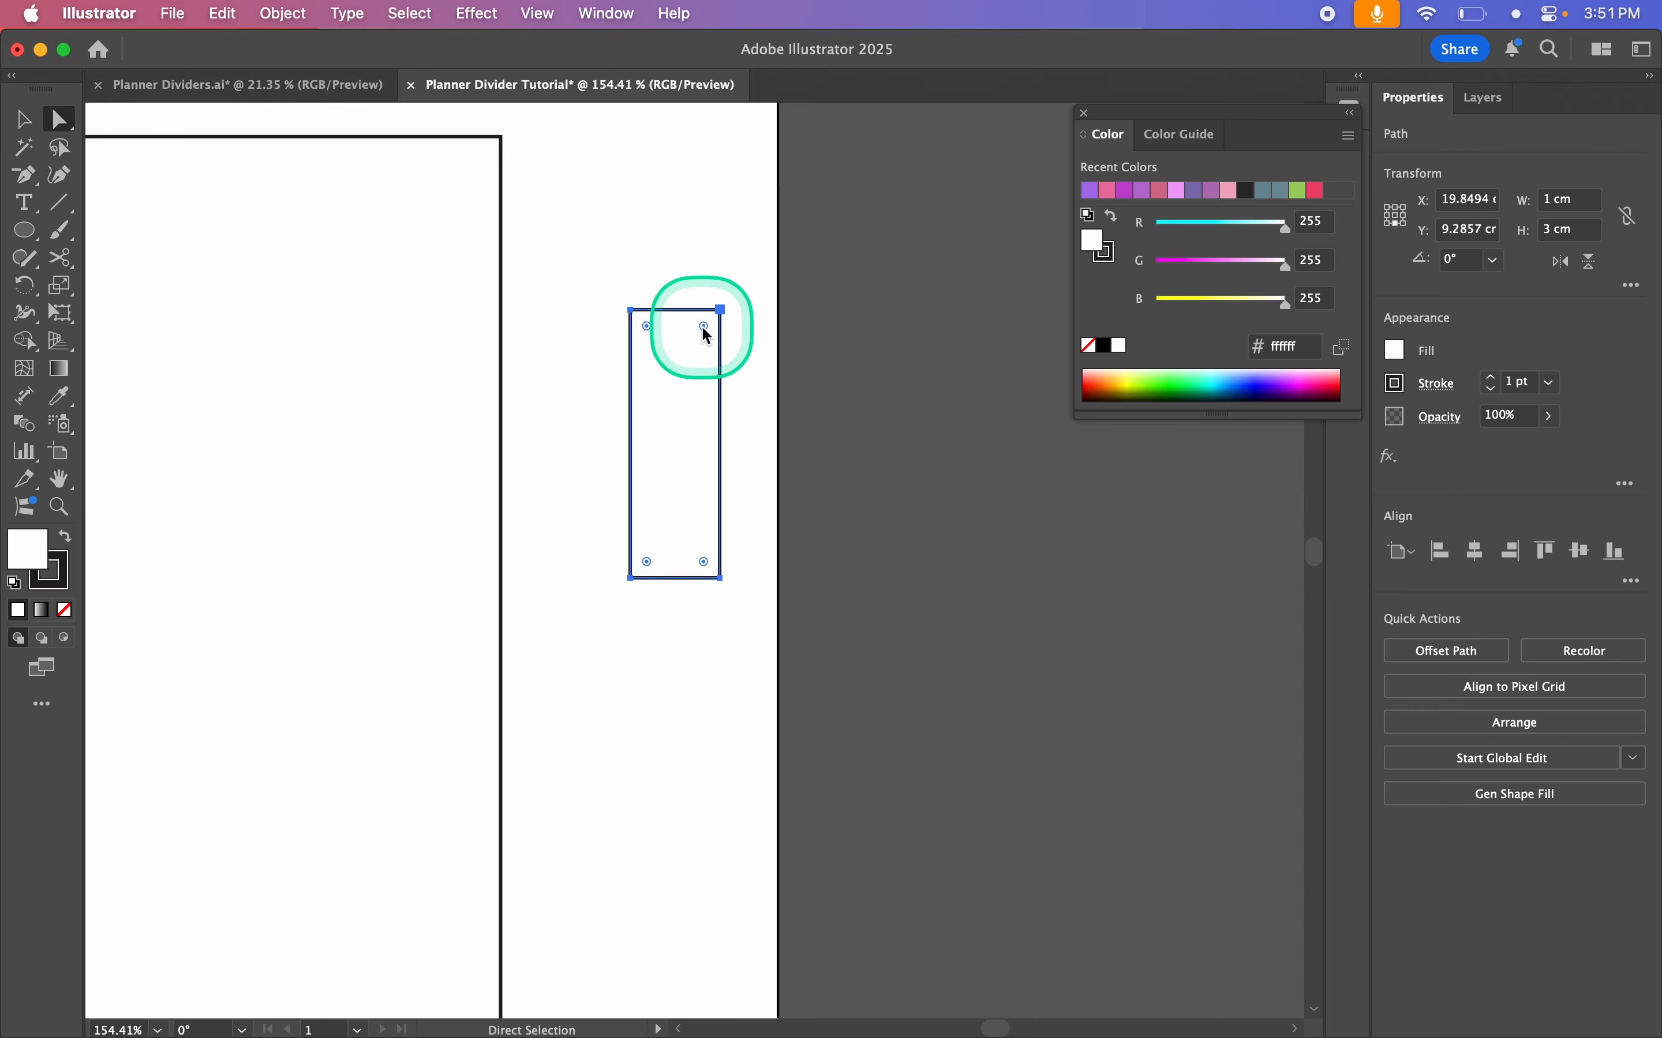
shift+click(646, 328)
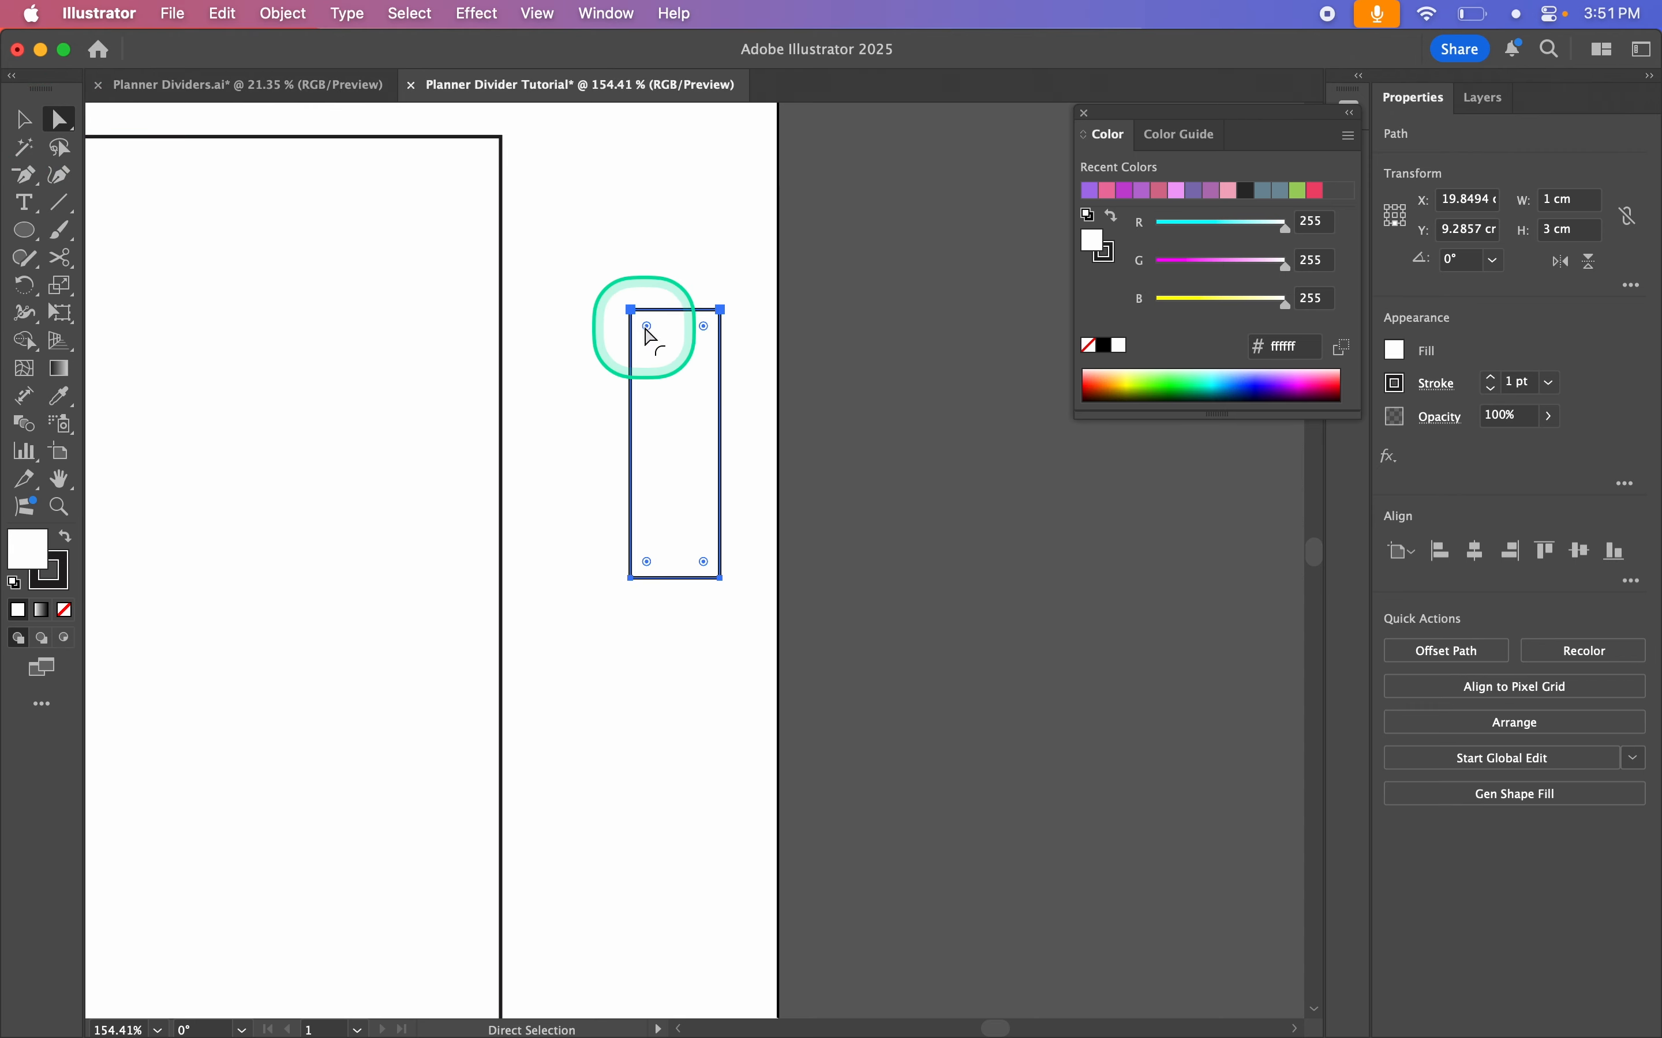
shift+click(704, 562)
mouse_move(705, 563)
mouse_down()
mouse_move(675, 521)
mouse_move(736, 603)
mouse_move(728, 588)
mouse_up()
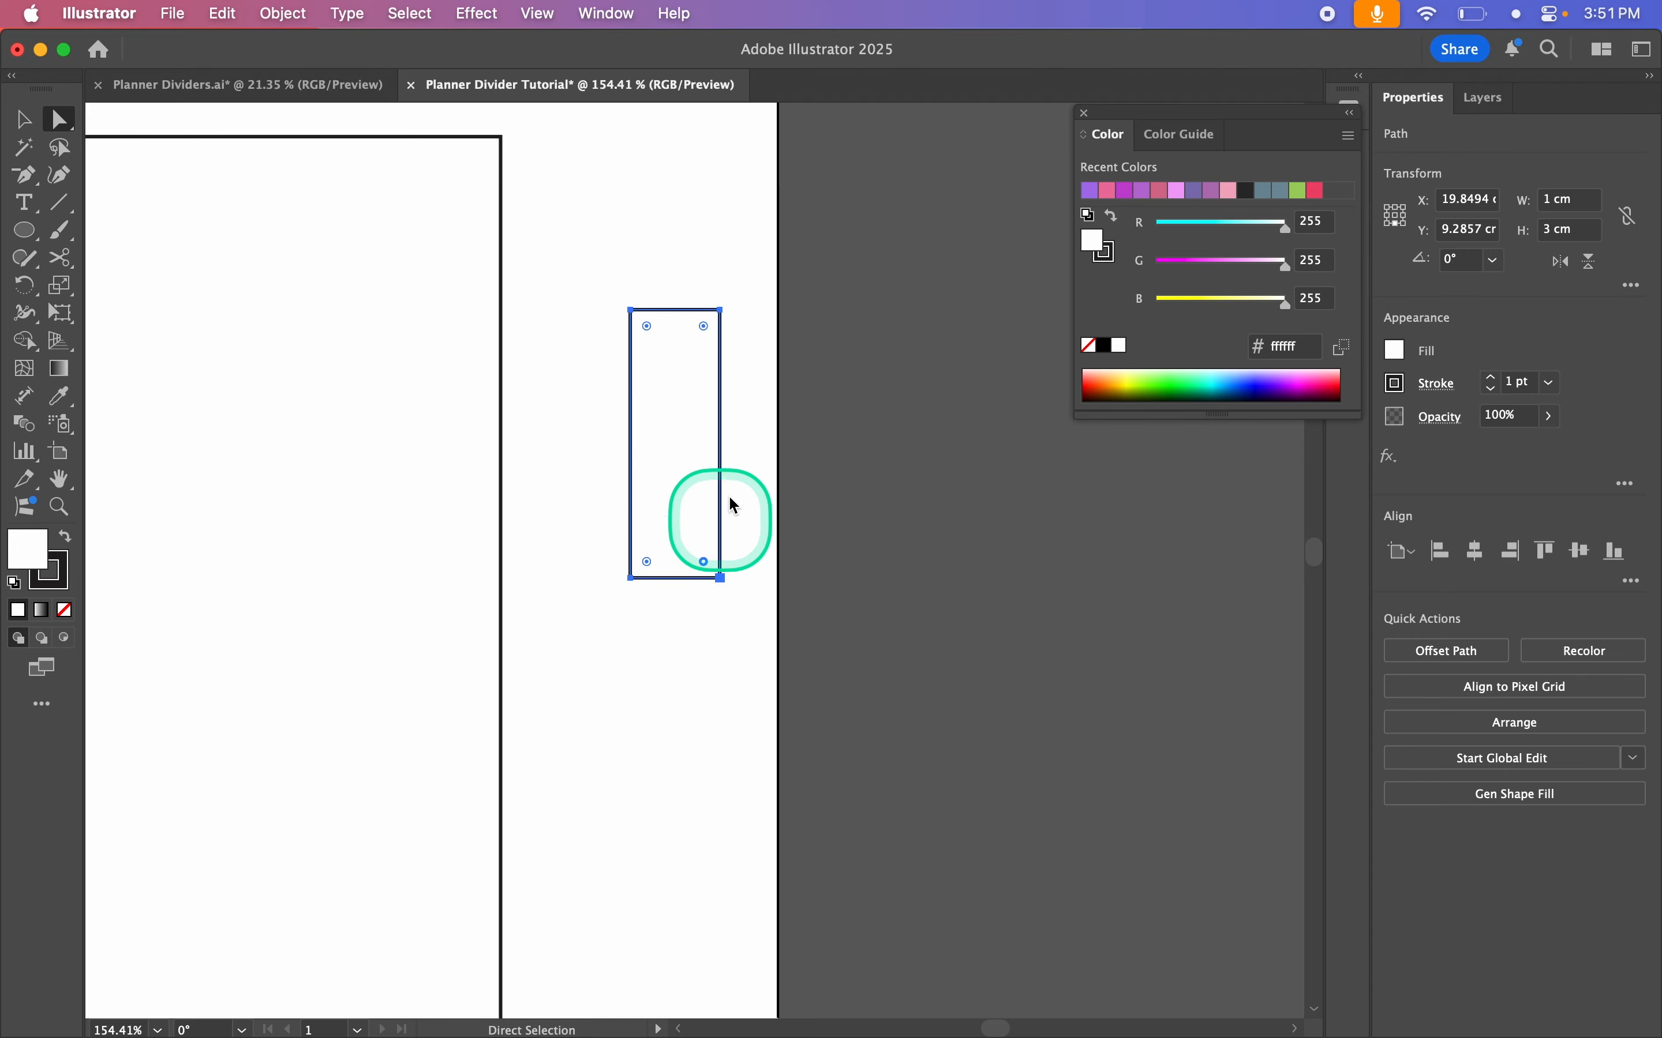
shift+click(702, 329)
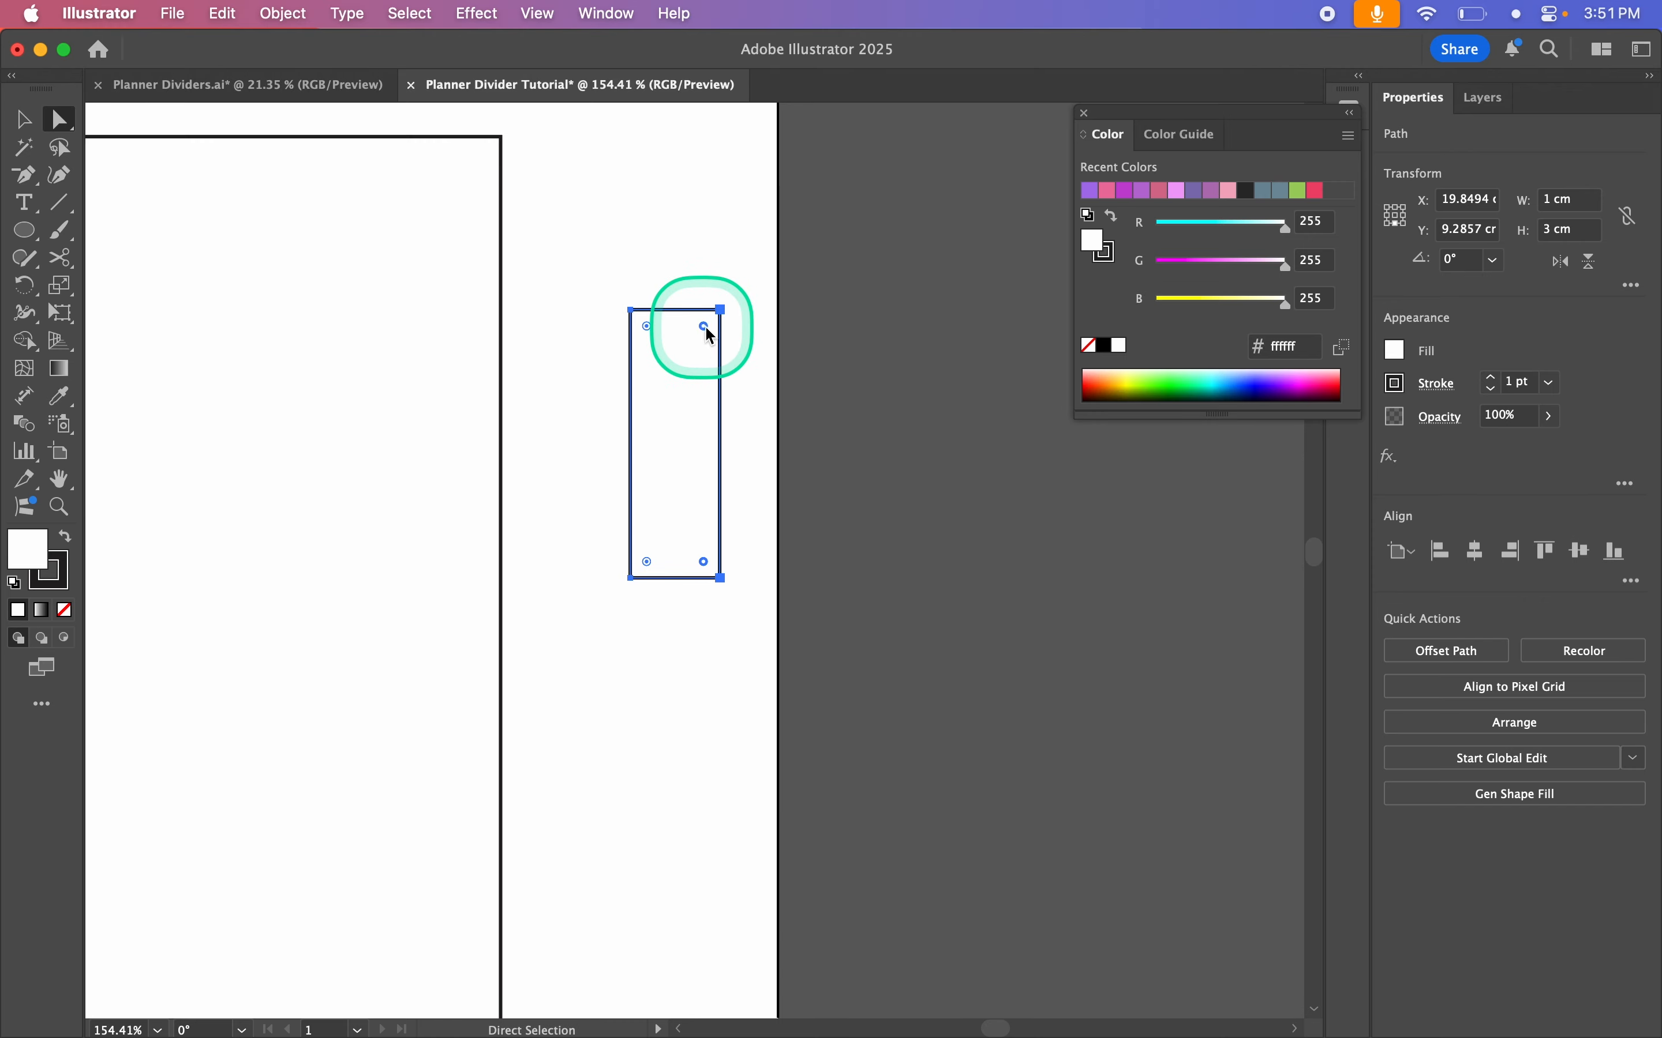
double_click(705, 331)
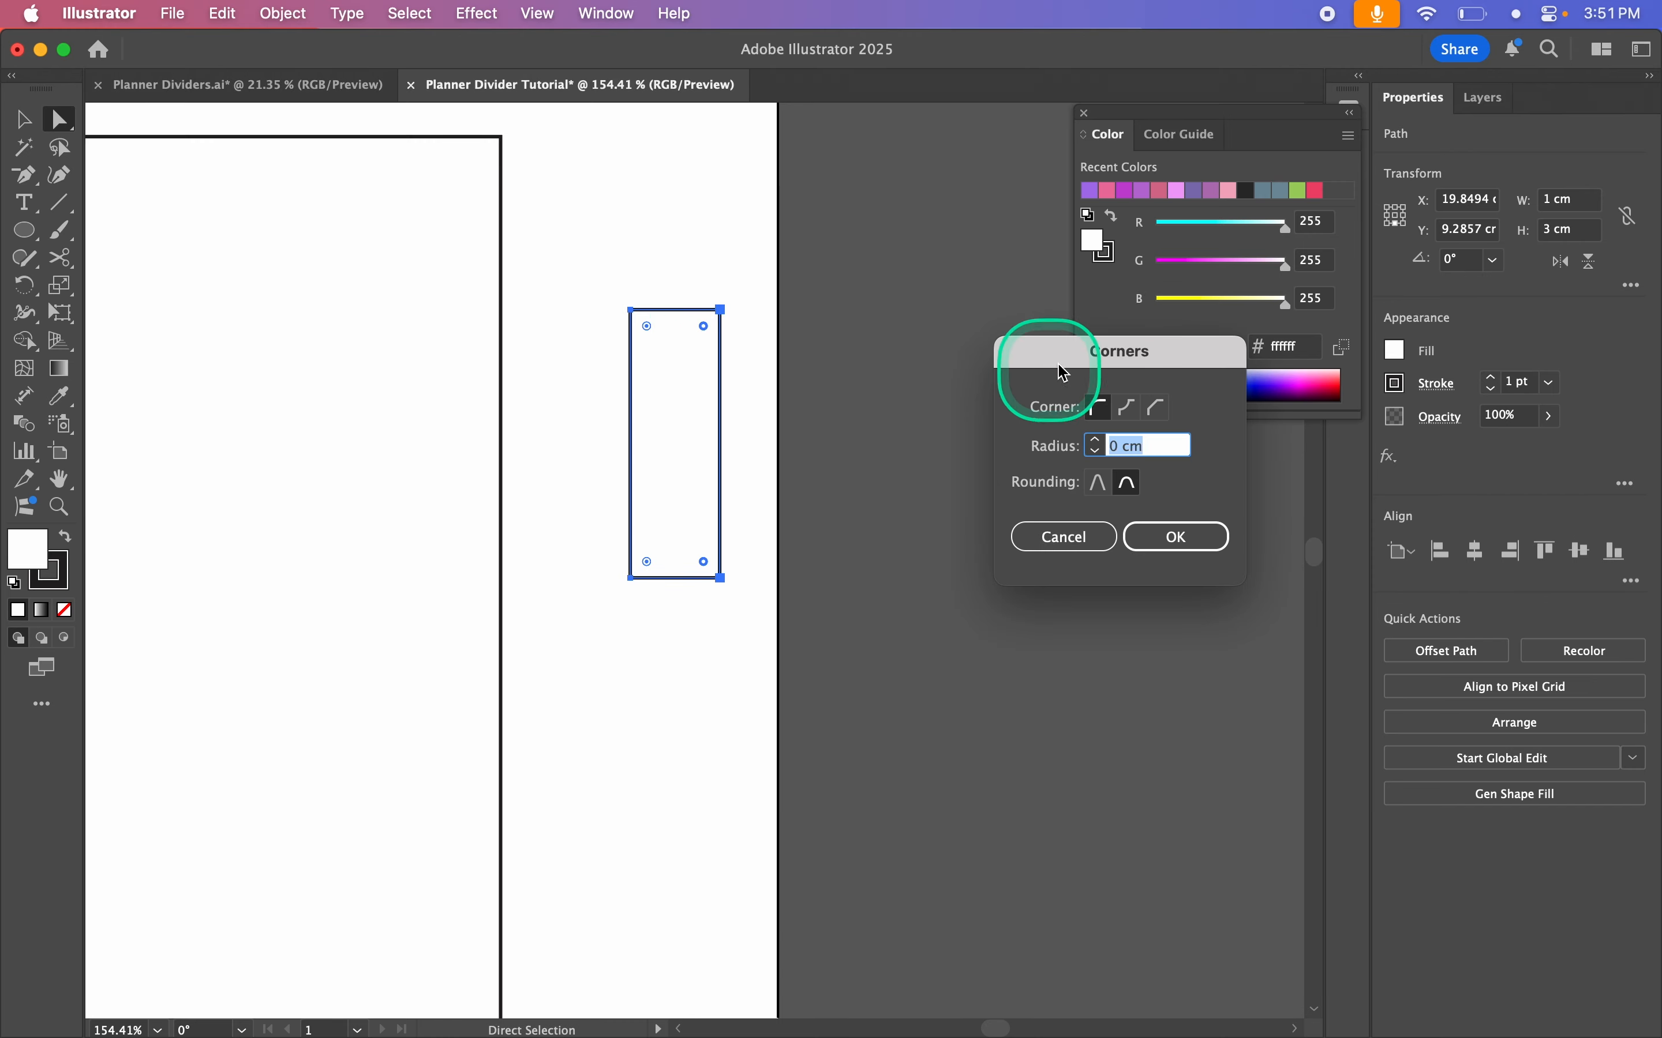
drag(1102, 351, 936, 228)
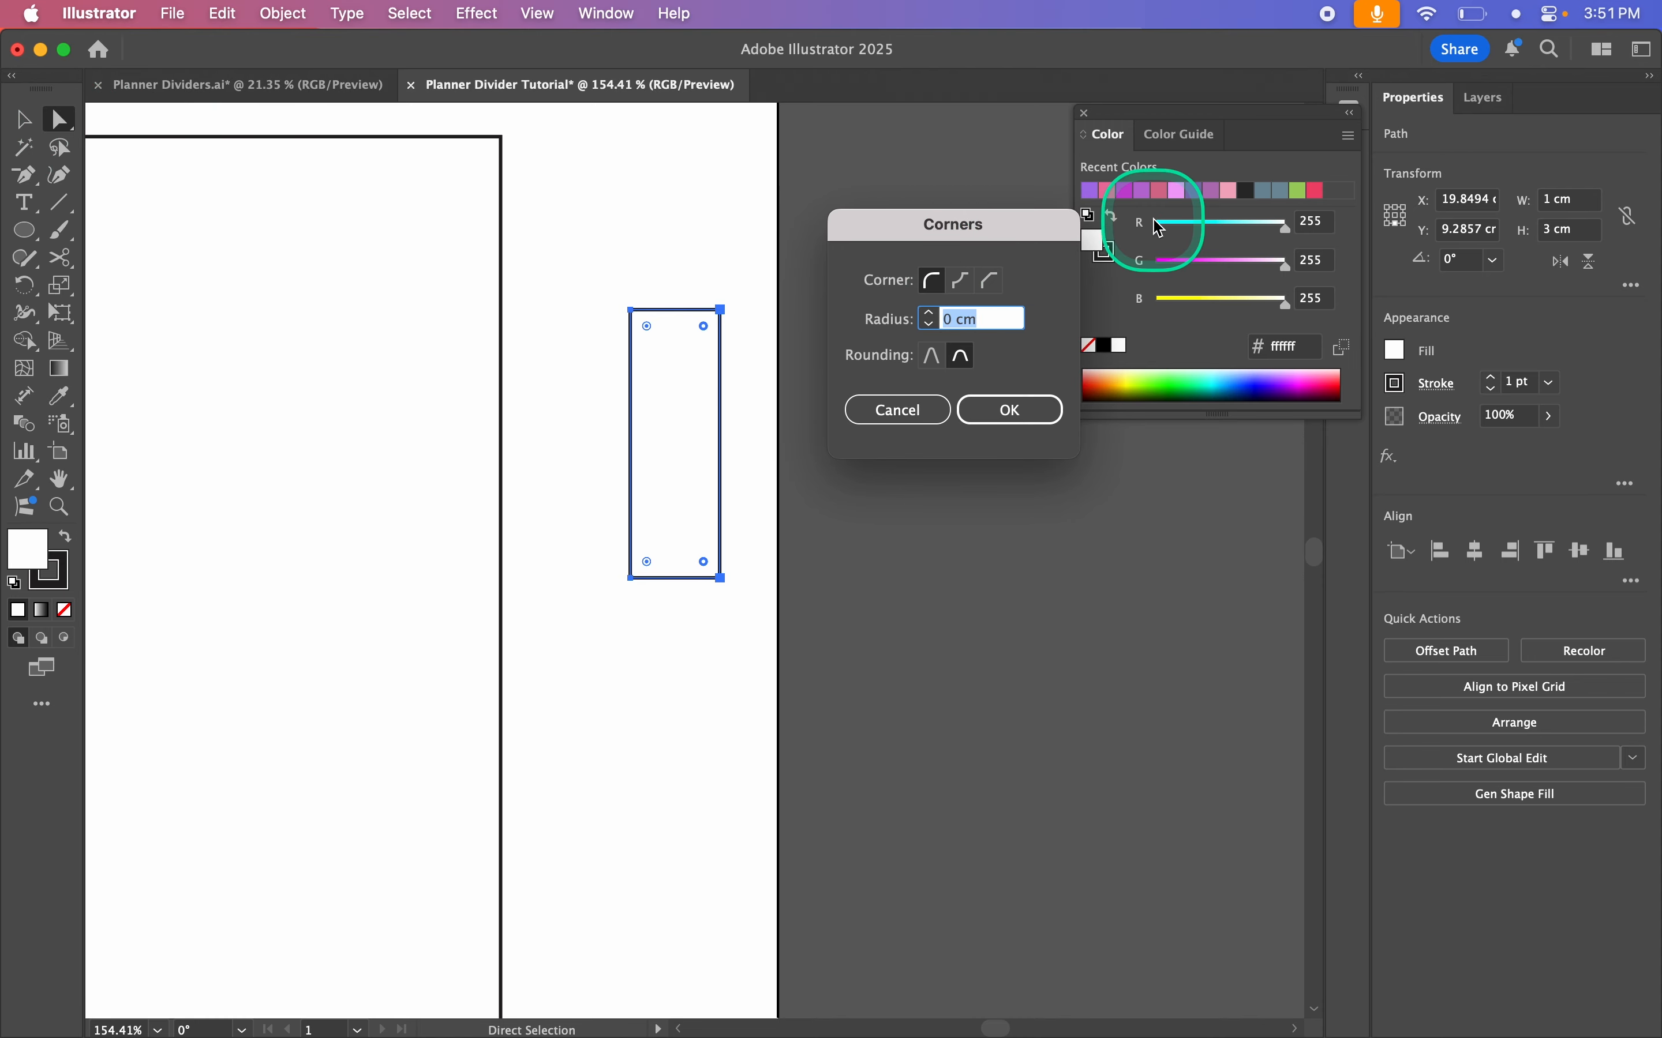
click(953, 319)
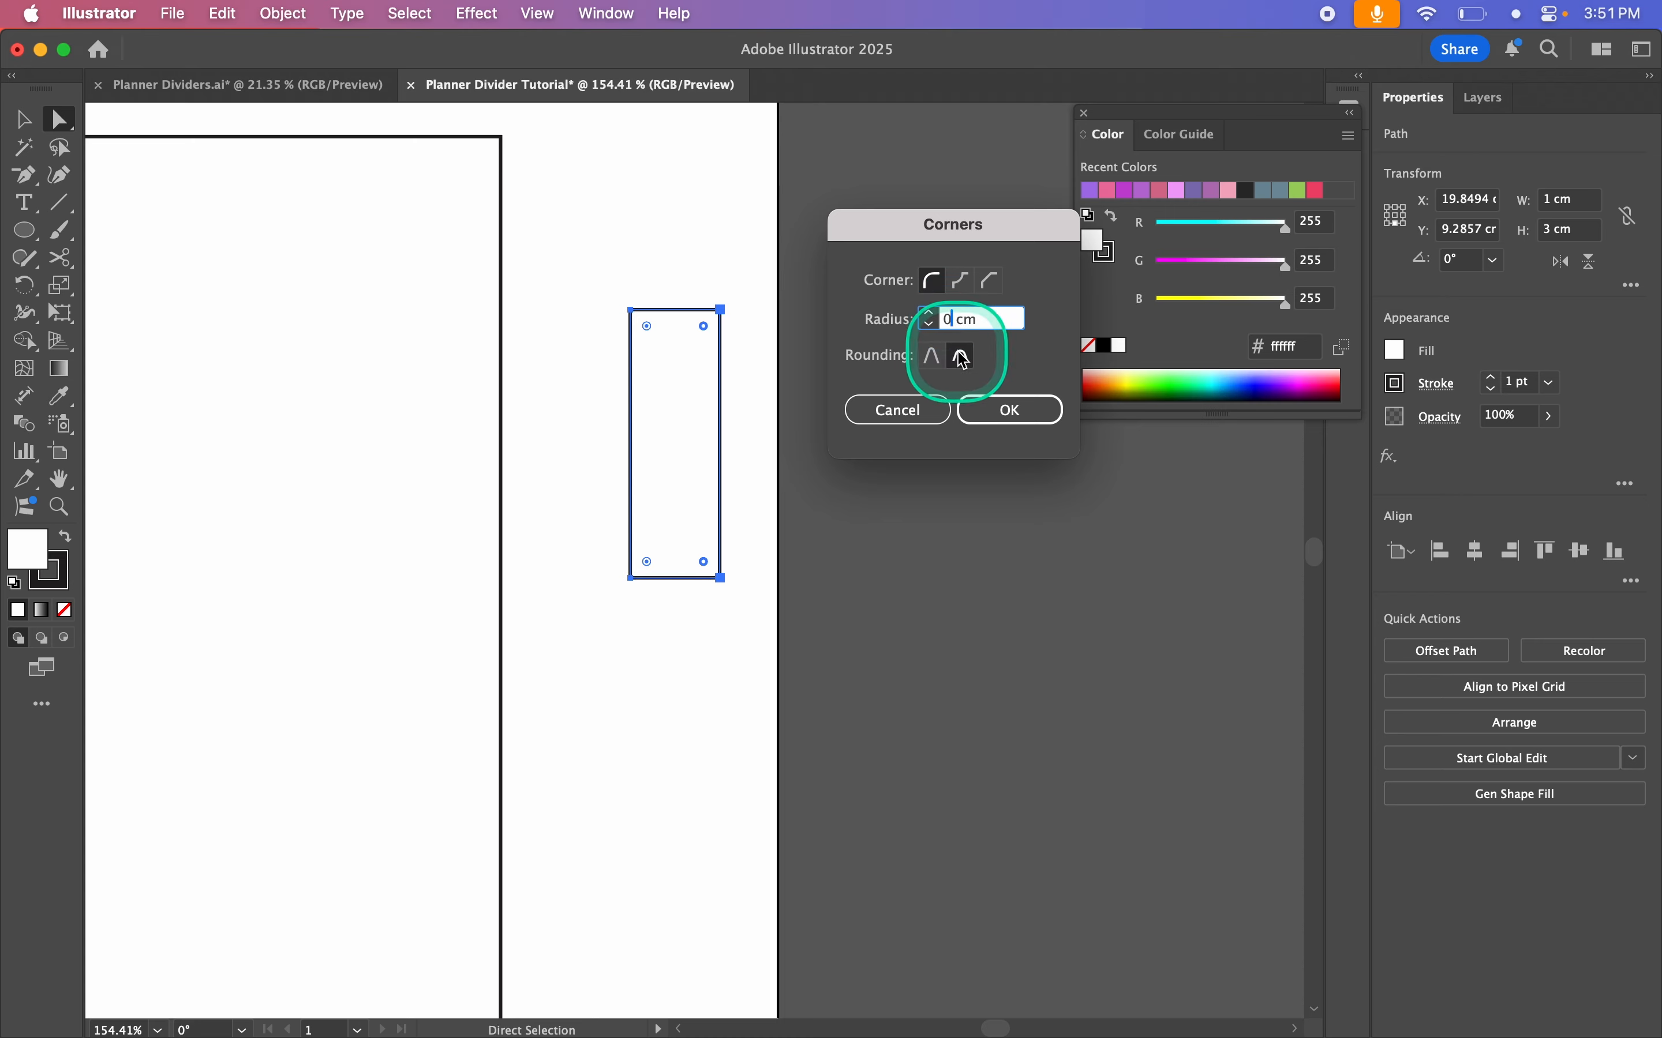
text(.3)
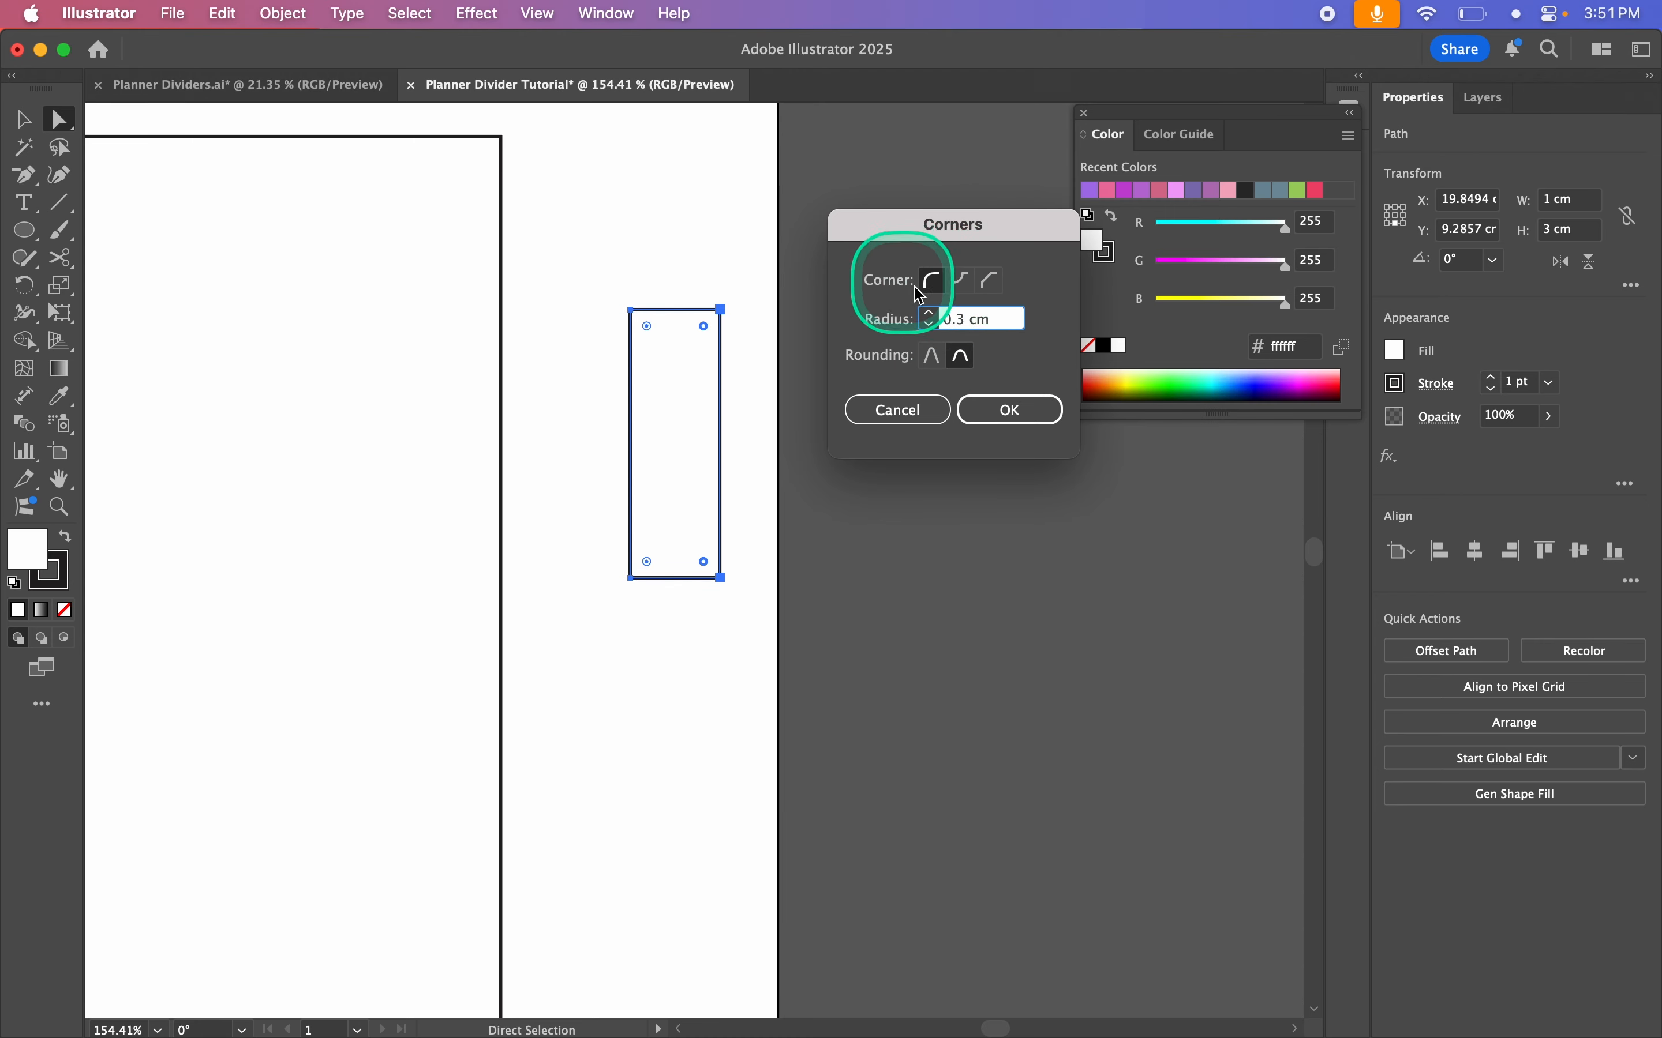
click(1015, 411)
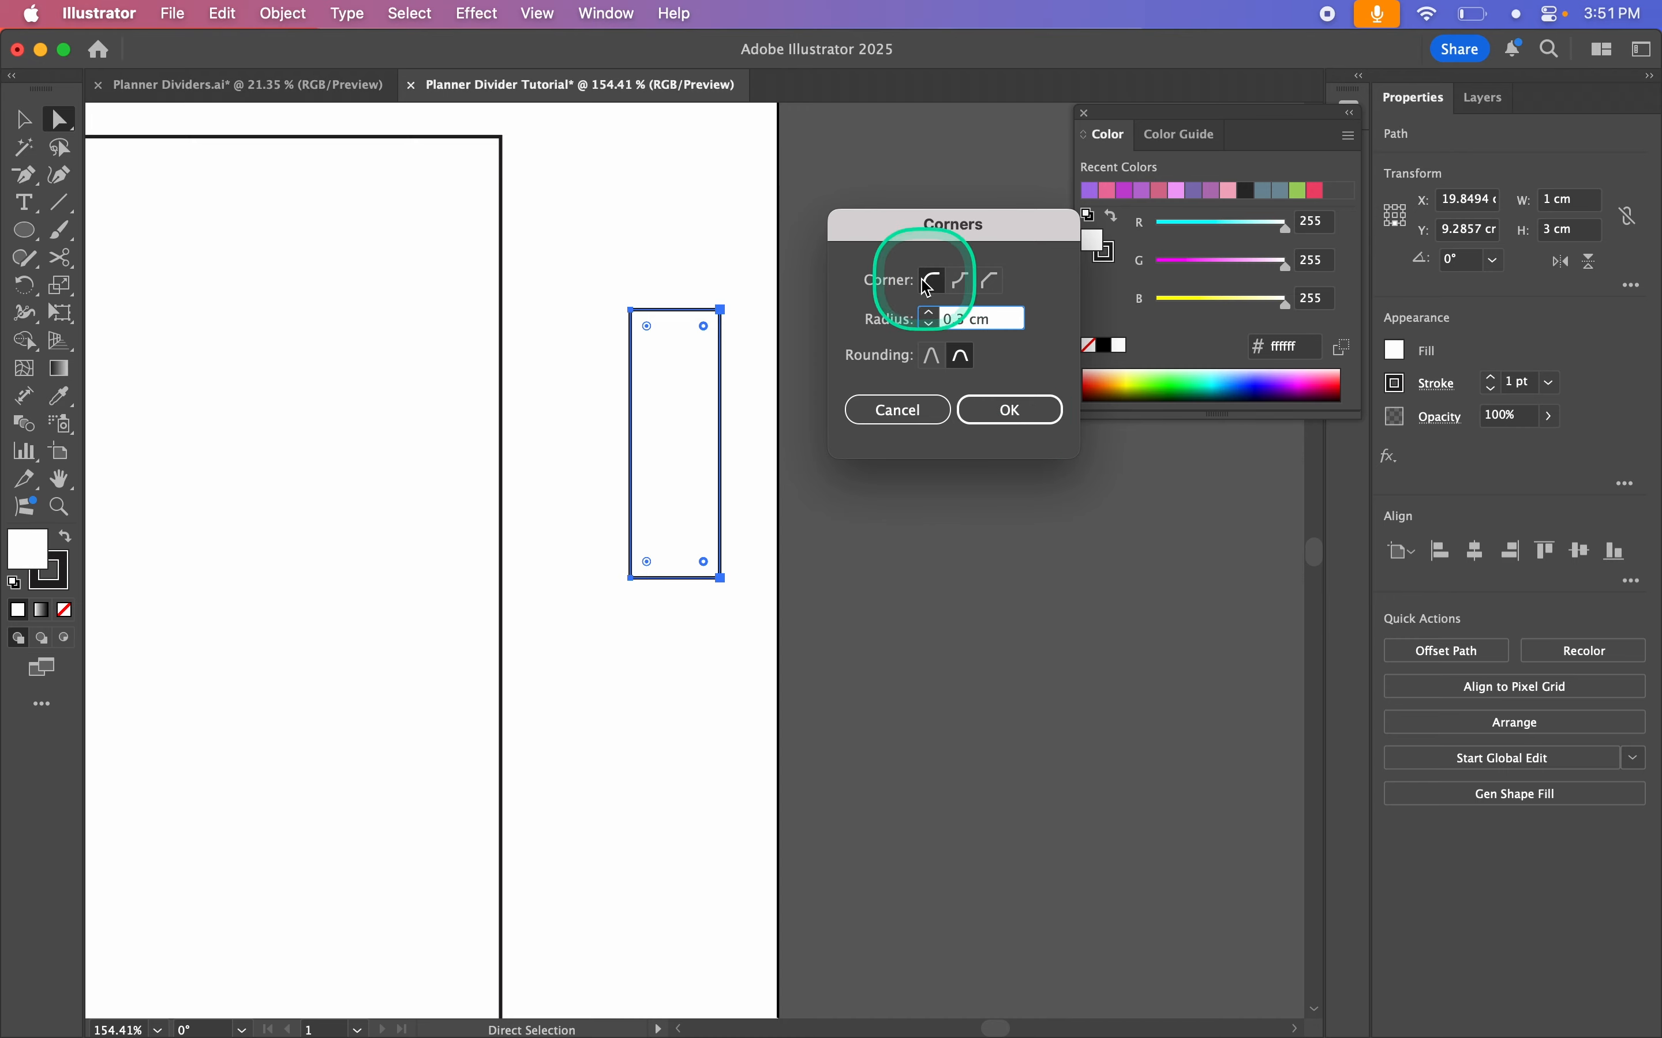
click(1016, 412)
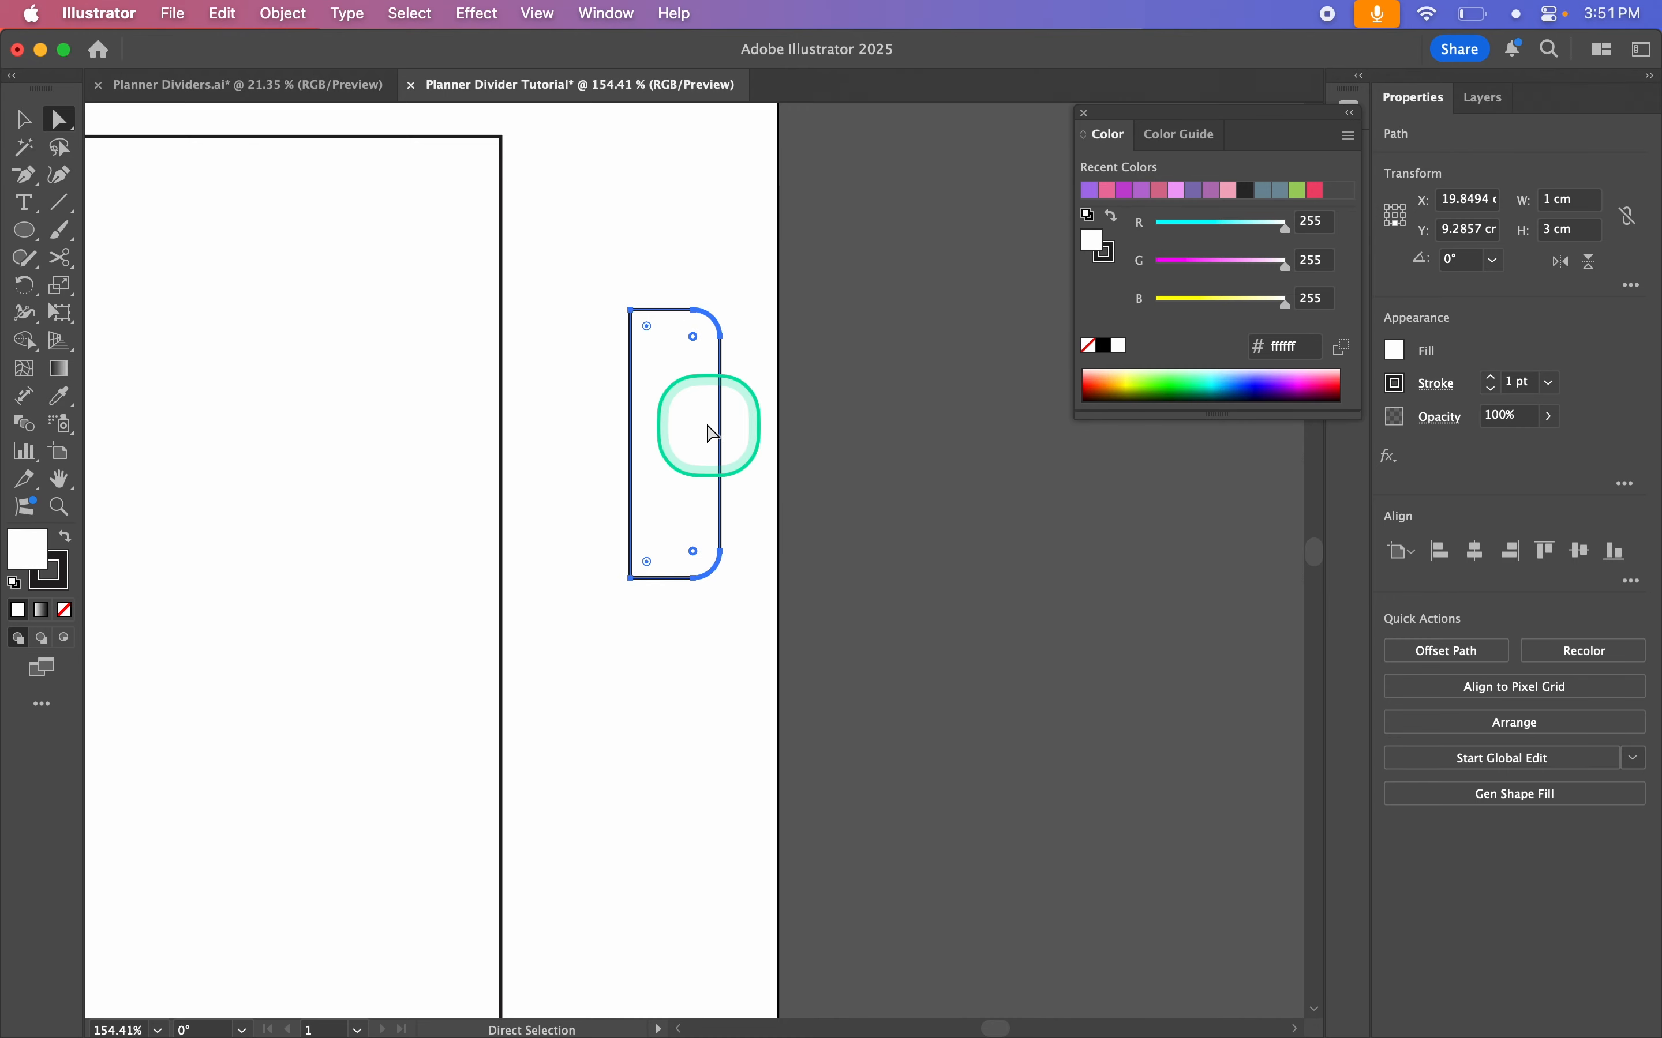
Step: Cut the tab path at its two square left corners with the Scissors tool and delete the straight left edge
click(24, 122)
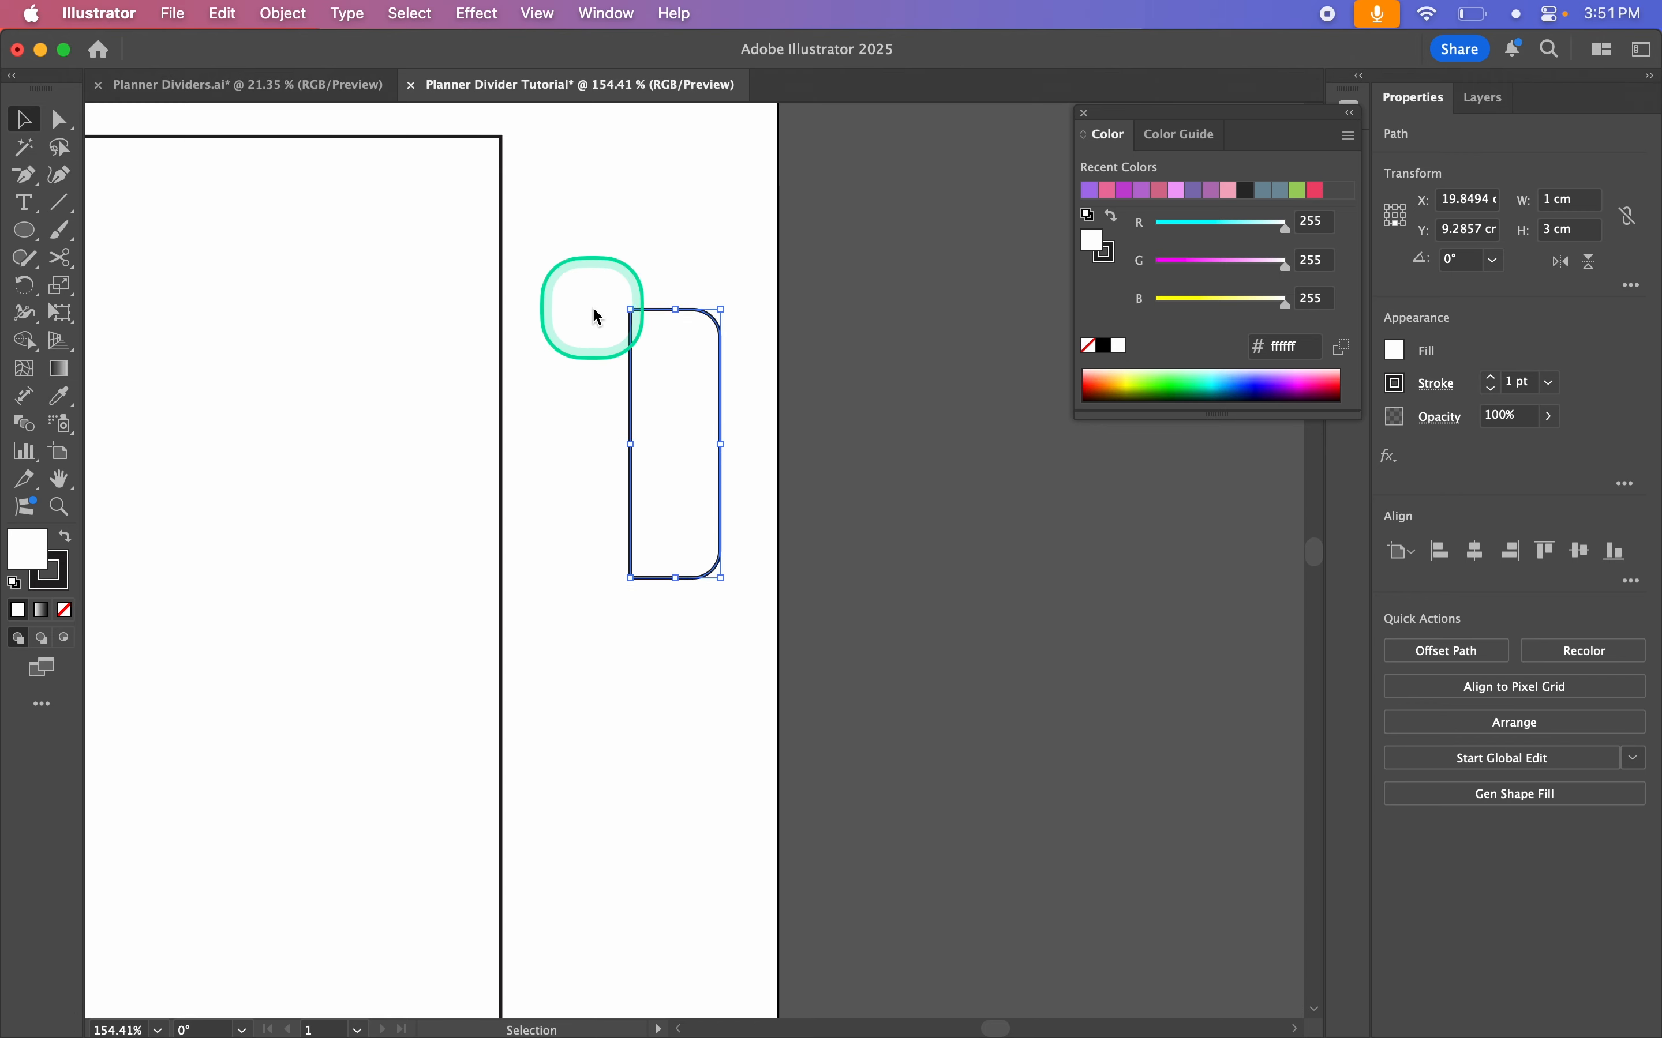
key(c)
click(630, 310)
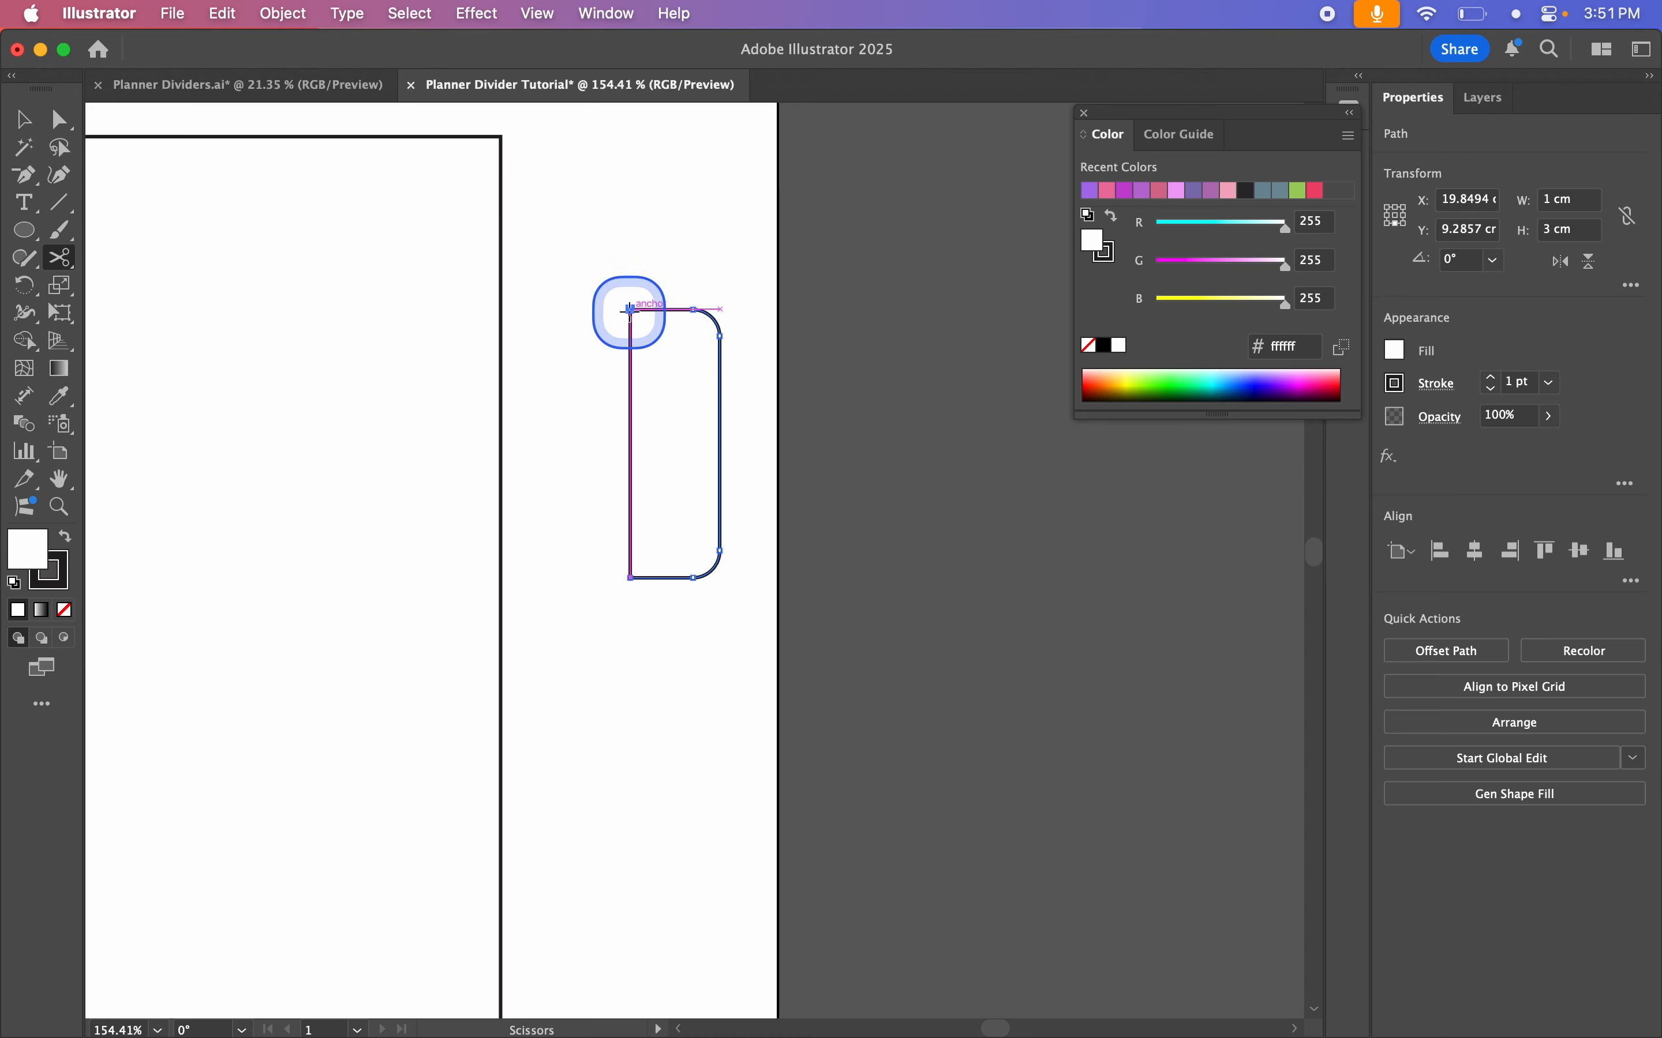
click(630, 577)
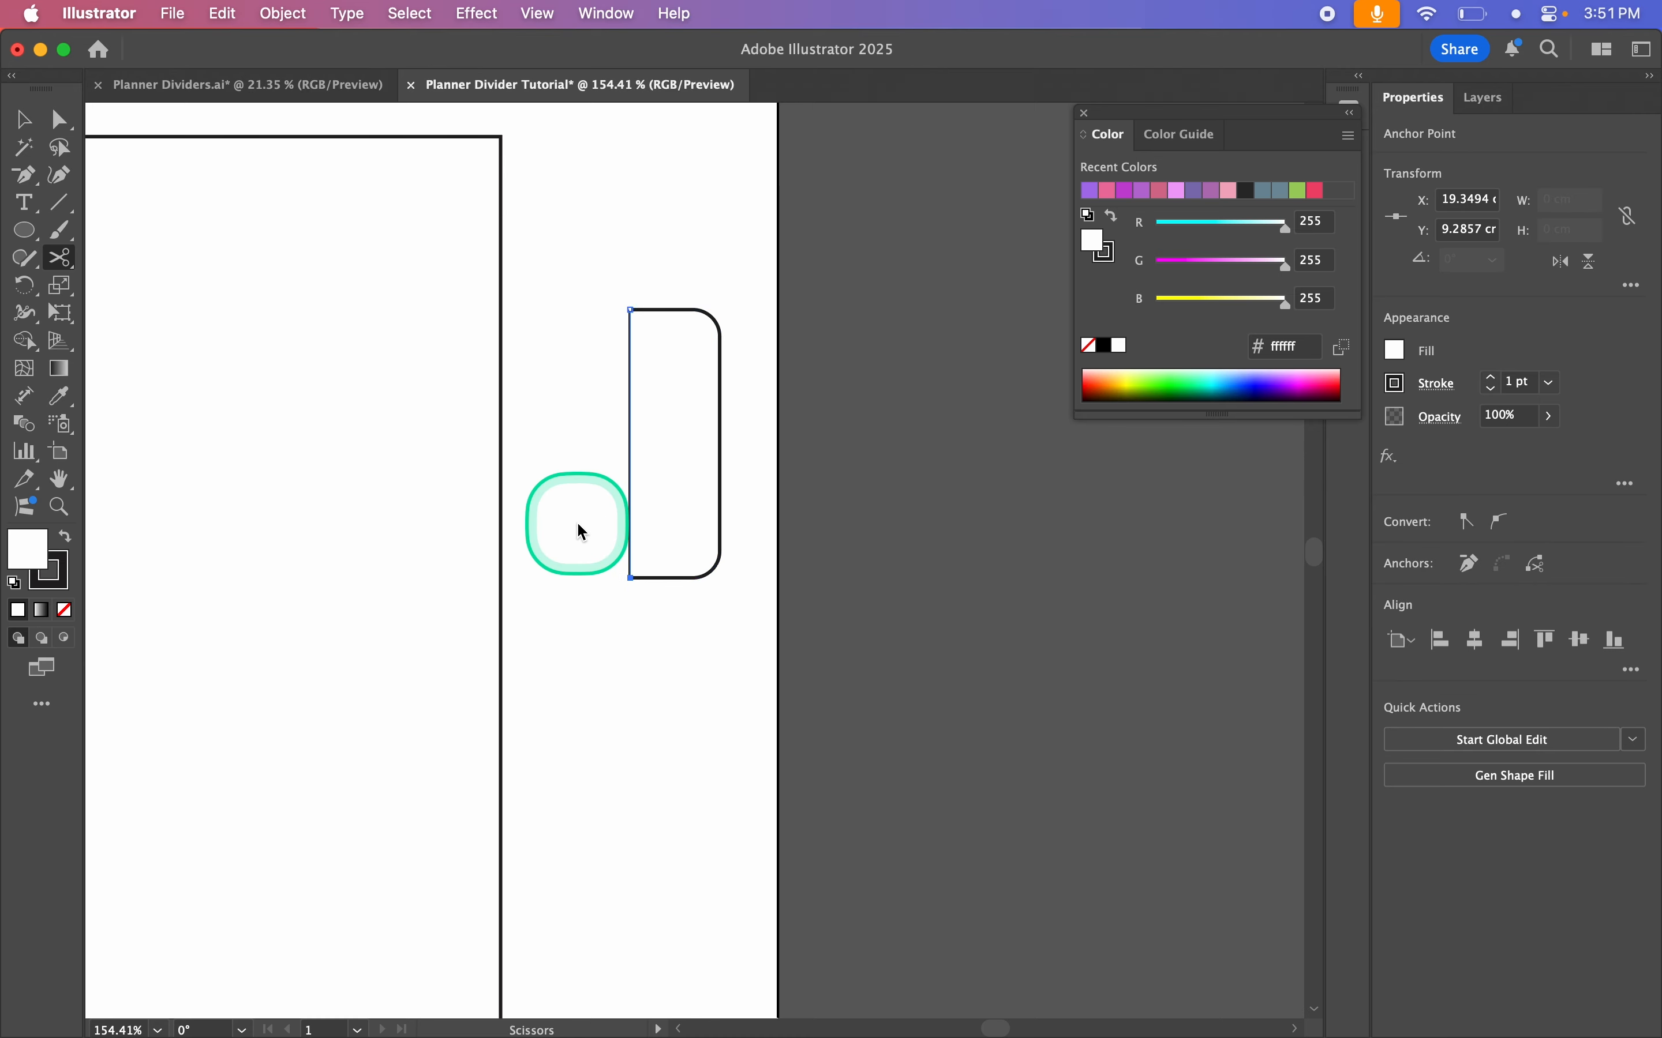
click(25, 119)
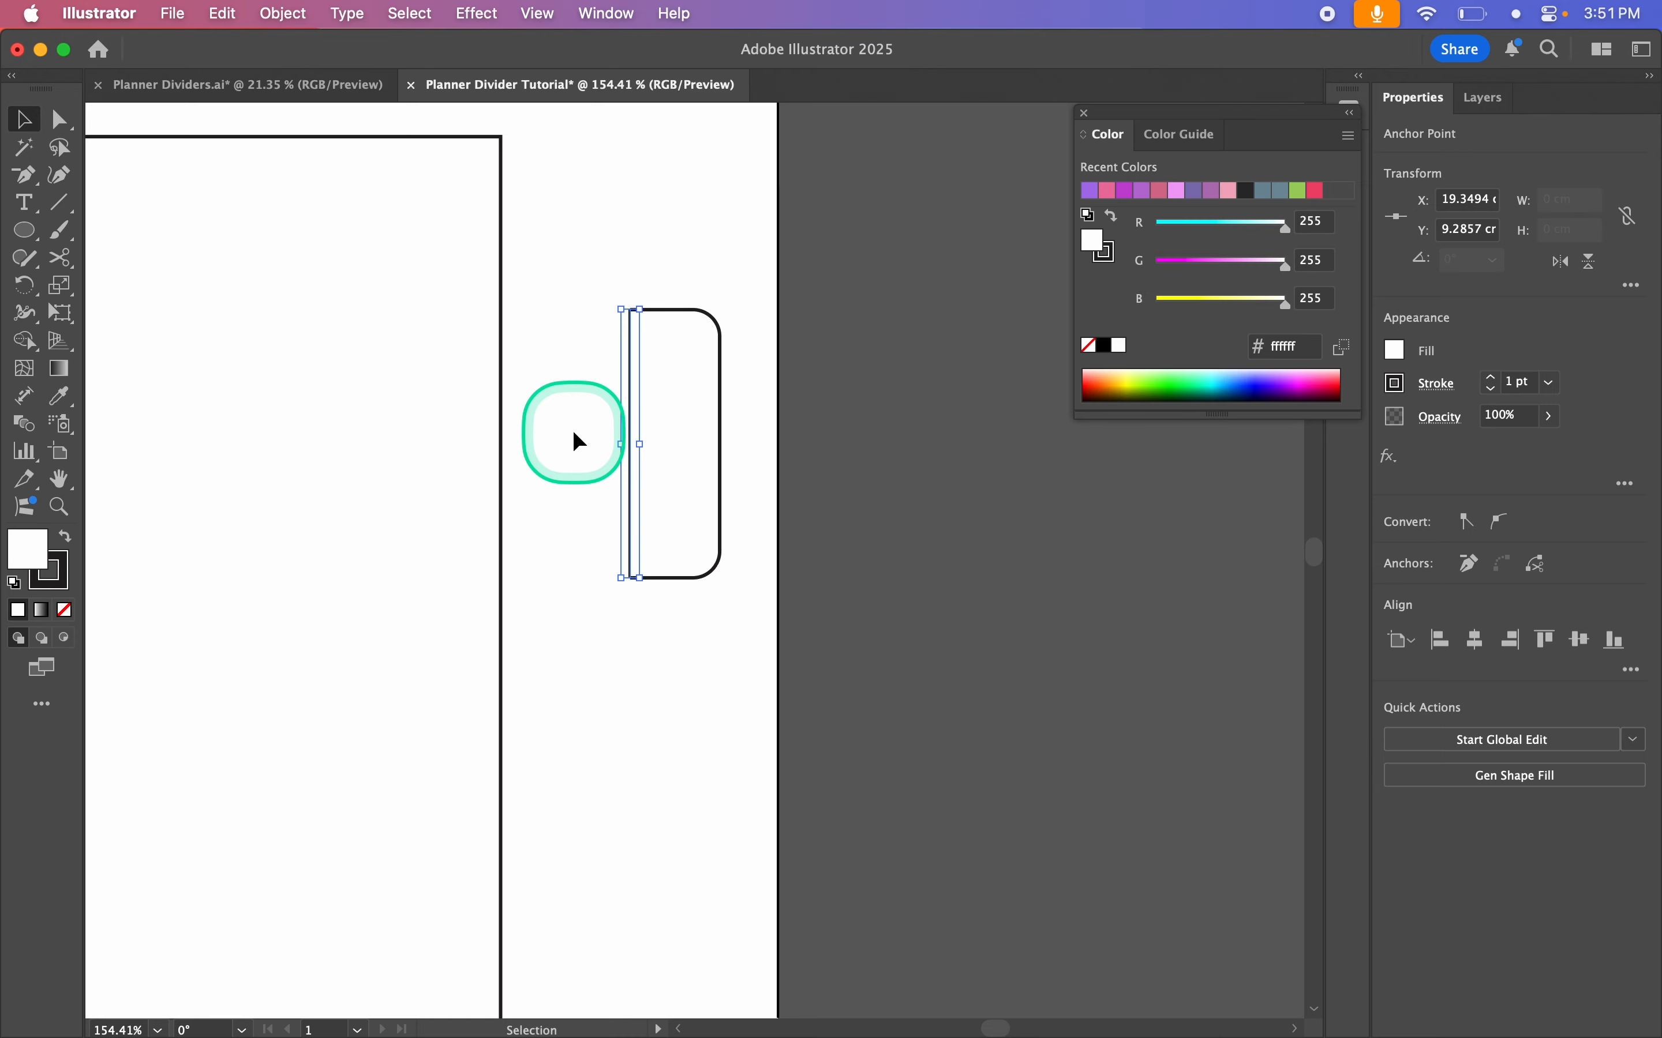
key(BackSpace)
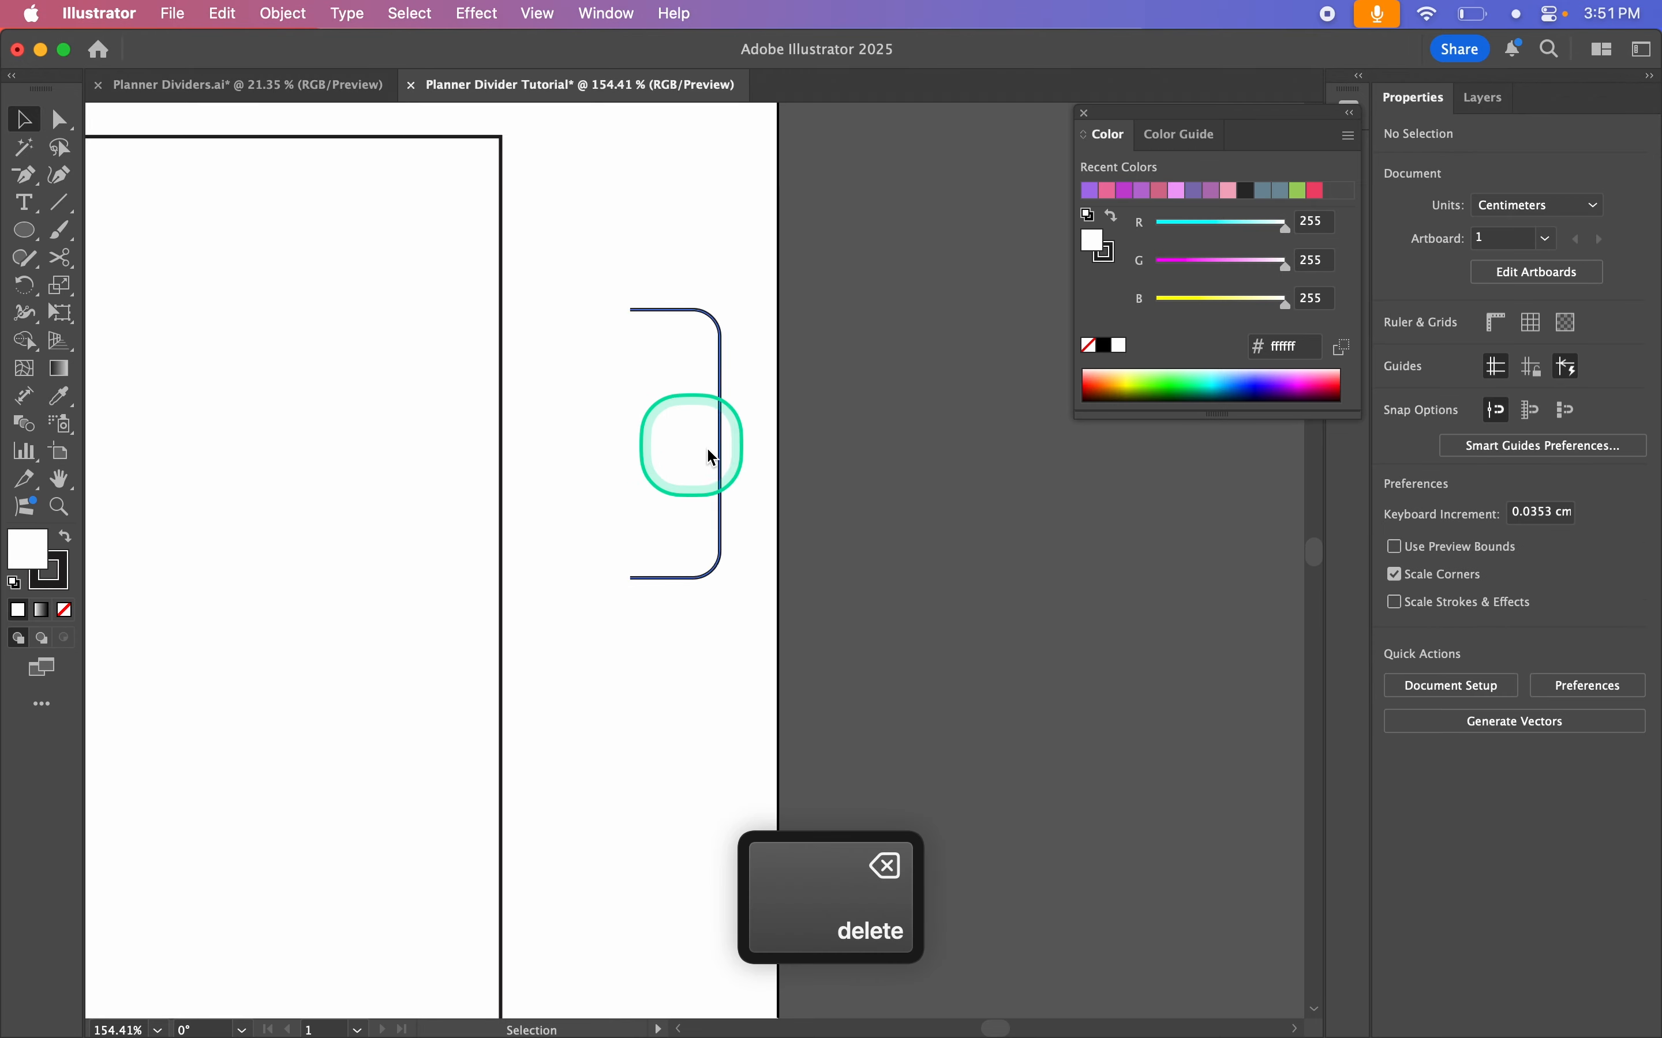
Step: Move the open tab outline higher in the margin and place a duplicate of it directly to its right
drag(723, 400, 697, 281)
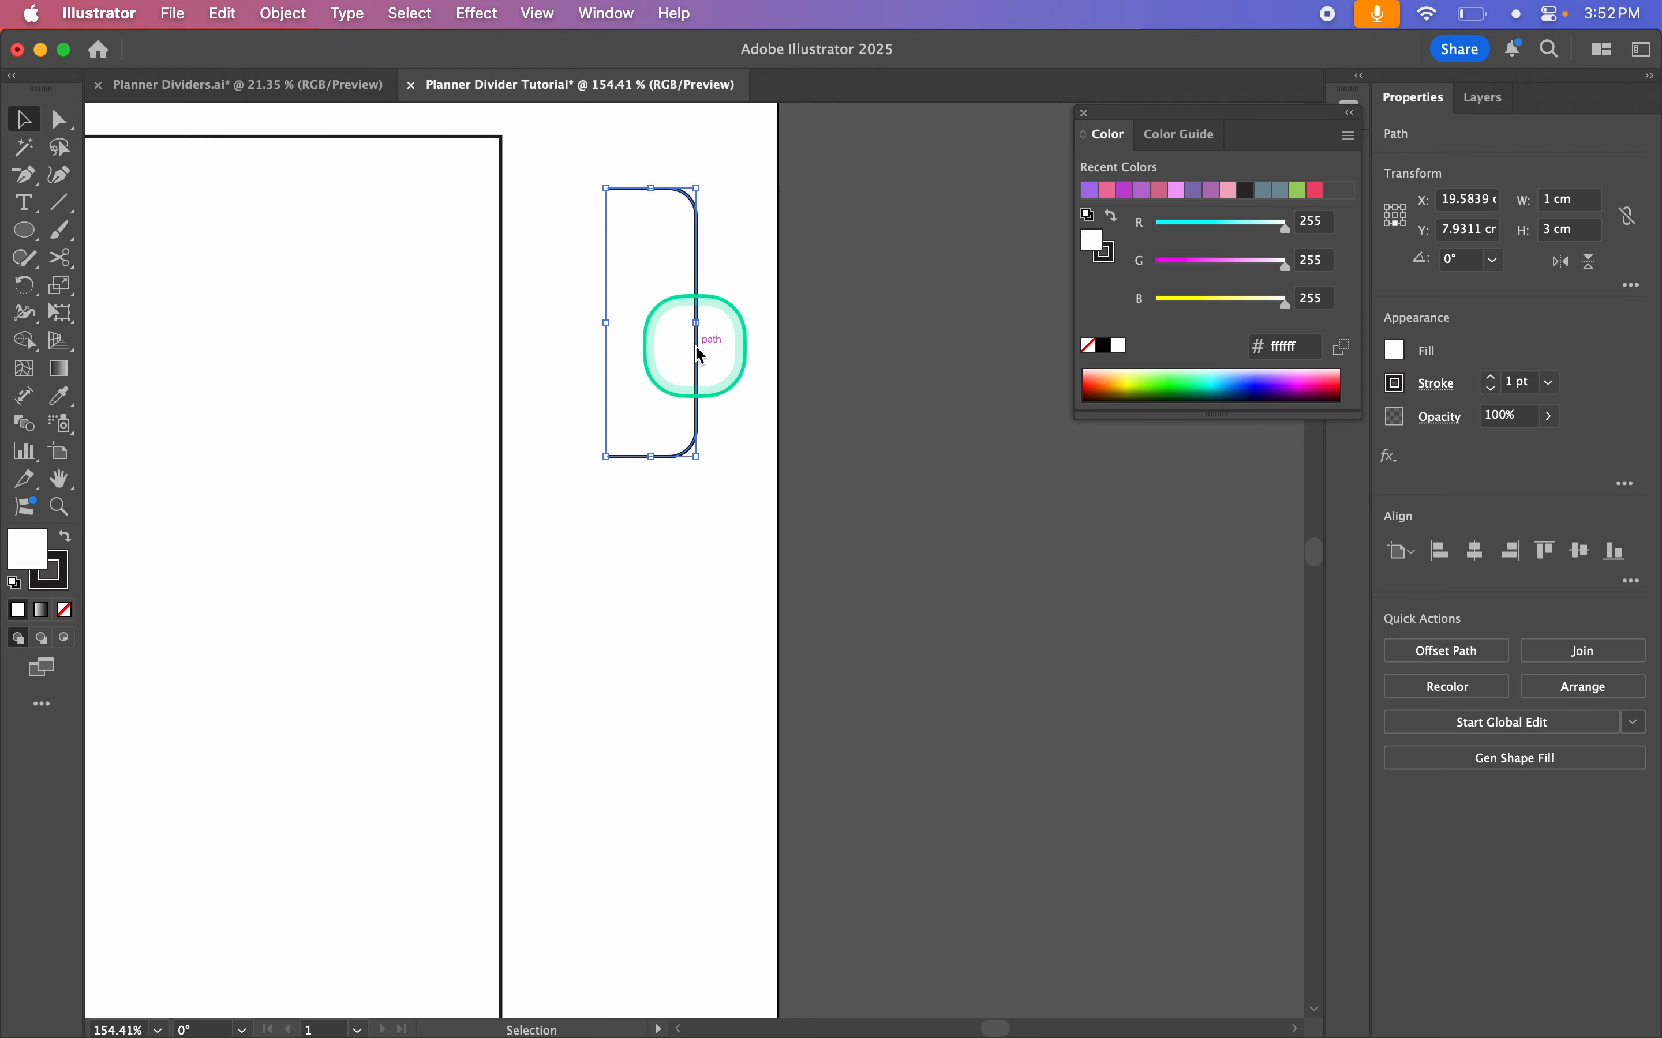
drag(701, 342, 805, 347)
click(855, 295)
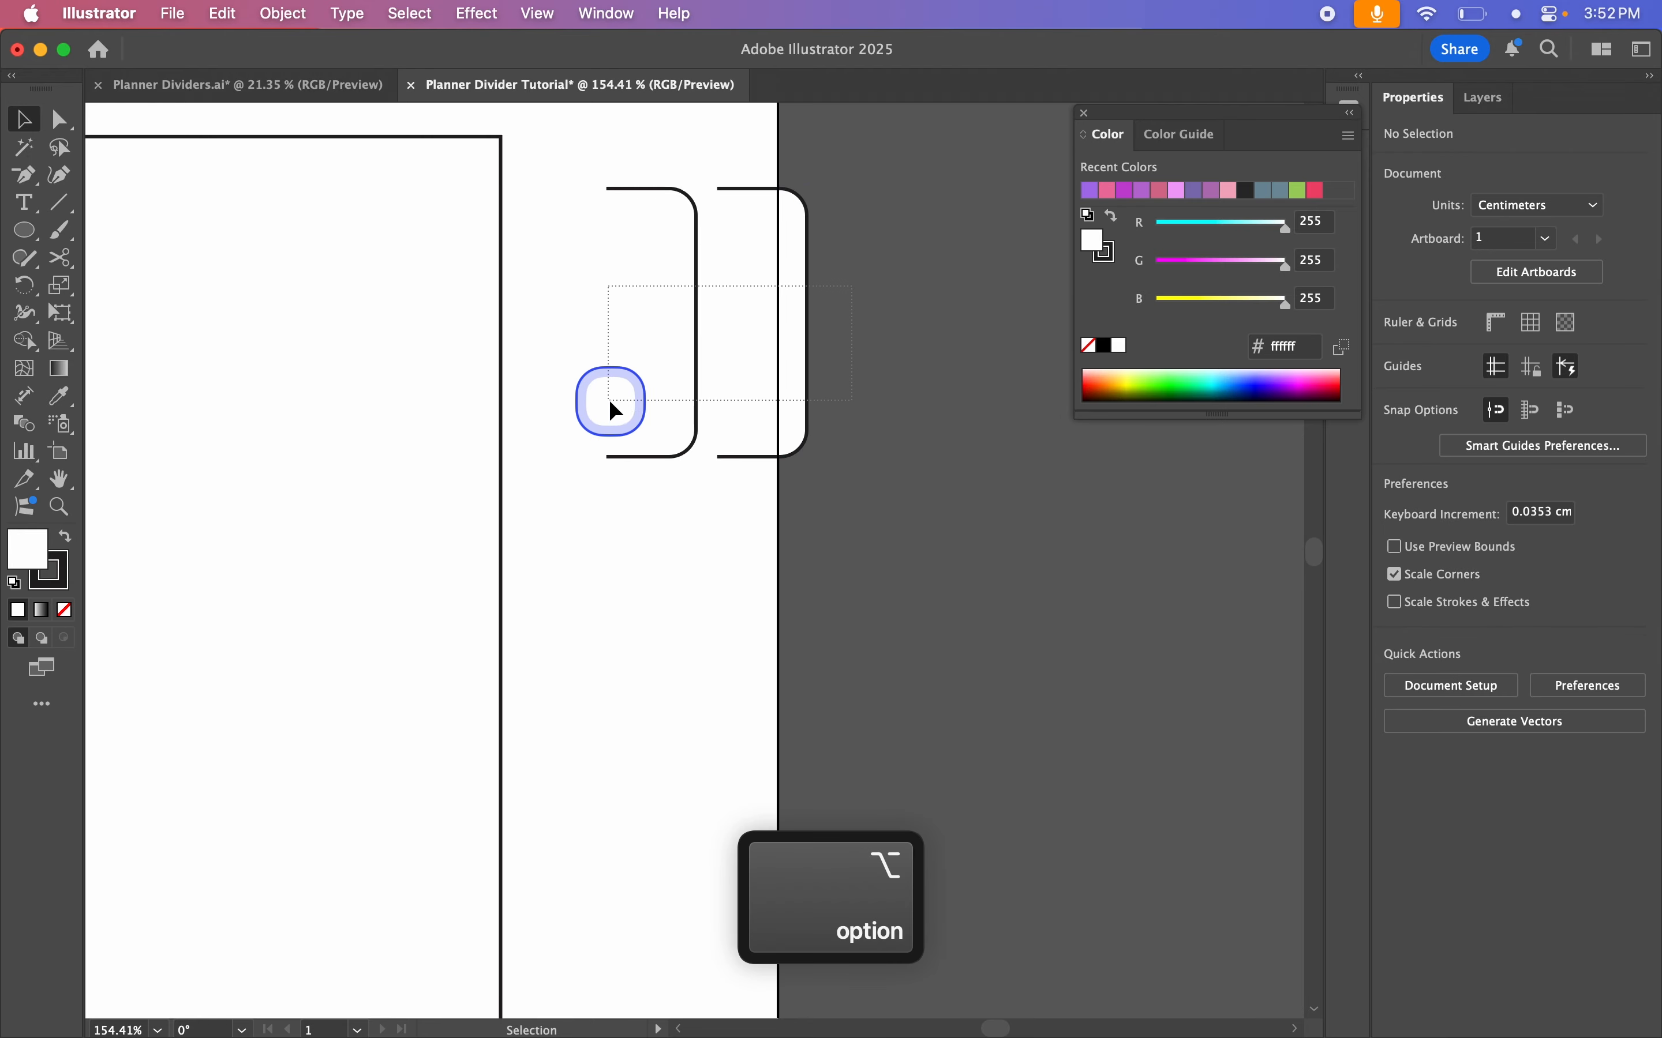
Step: Remove the fill from both open tab outlines
drag(609, 399, 606, 403)
key(slash)
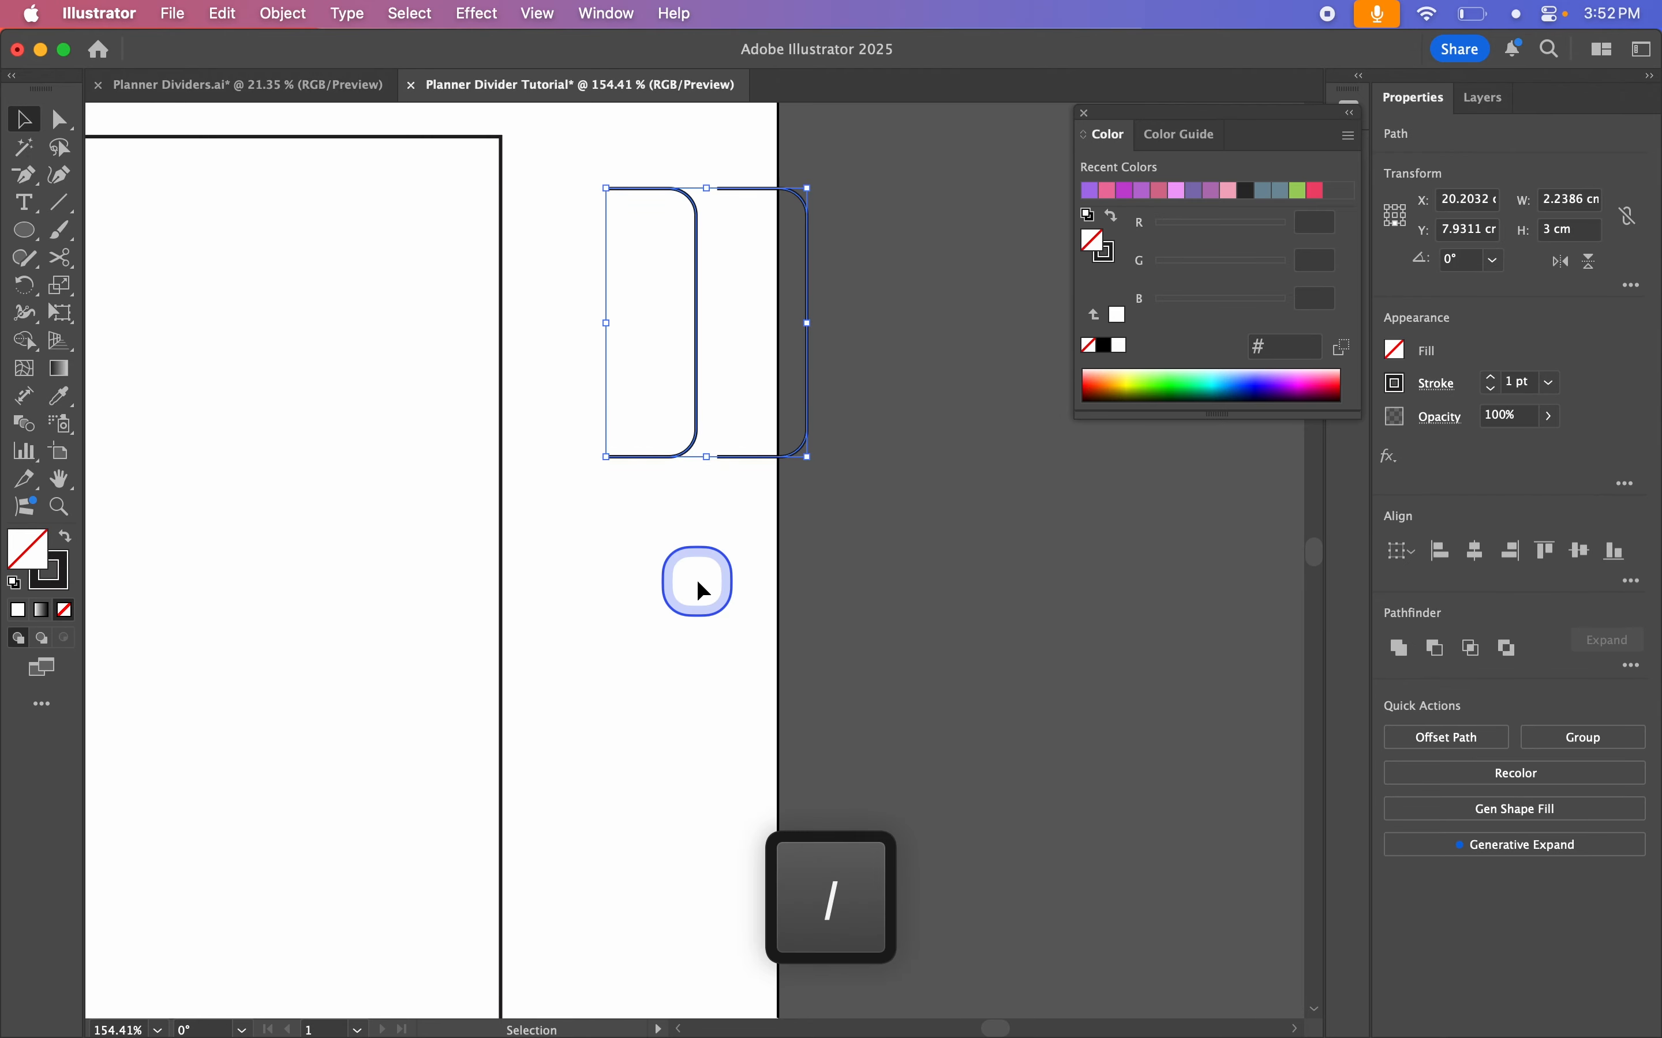
click(698, 583)
click(809, 454)
click(885, 338)
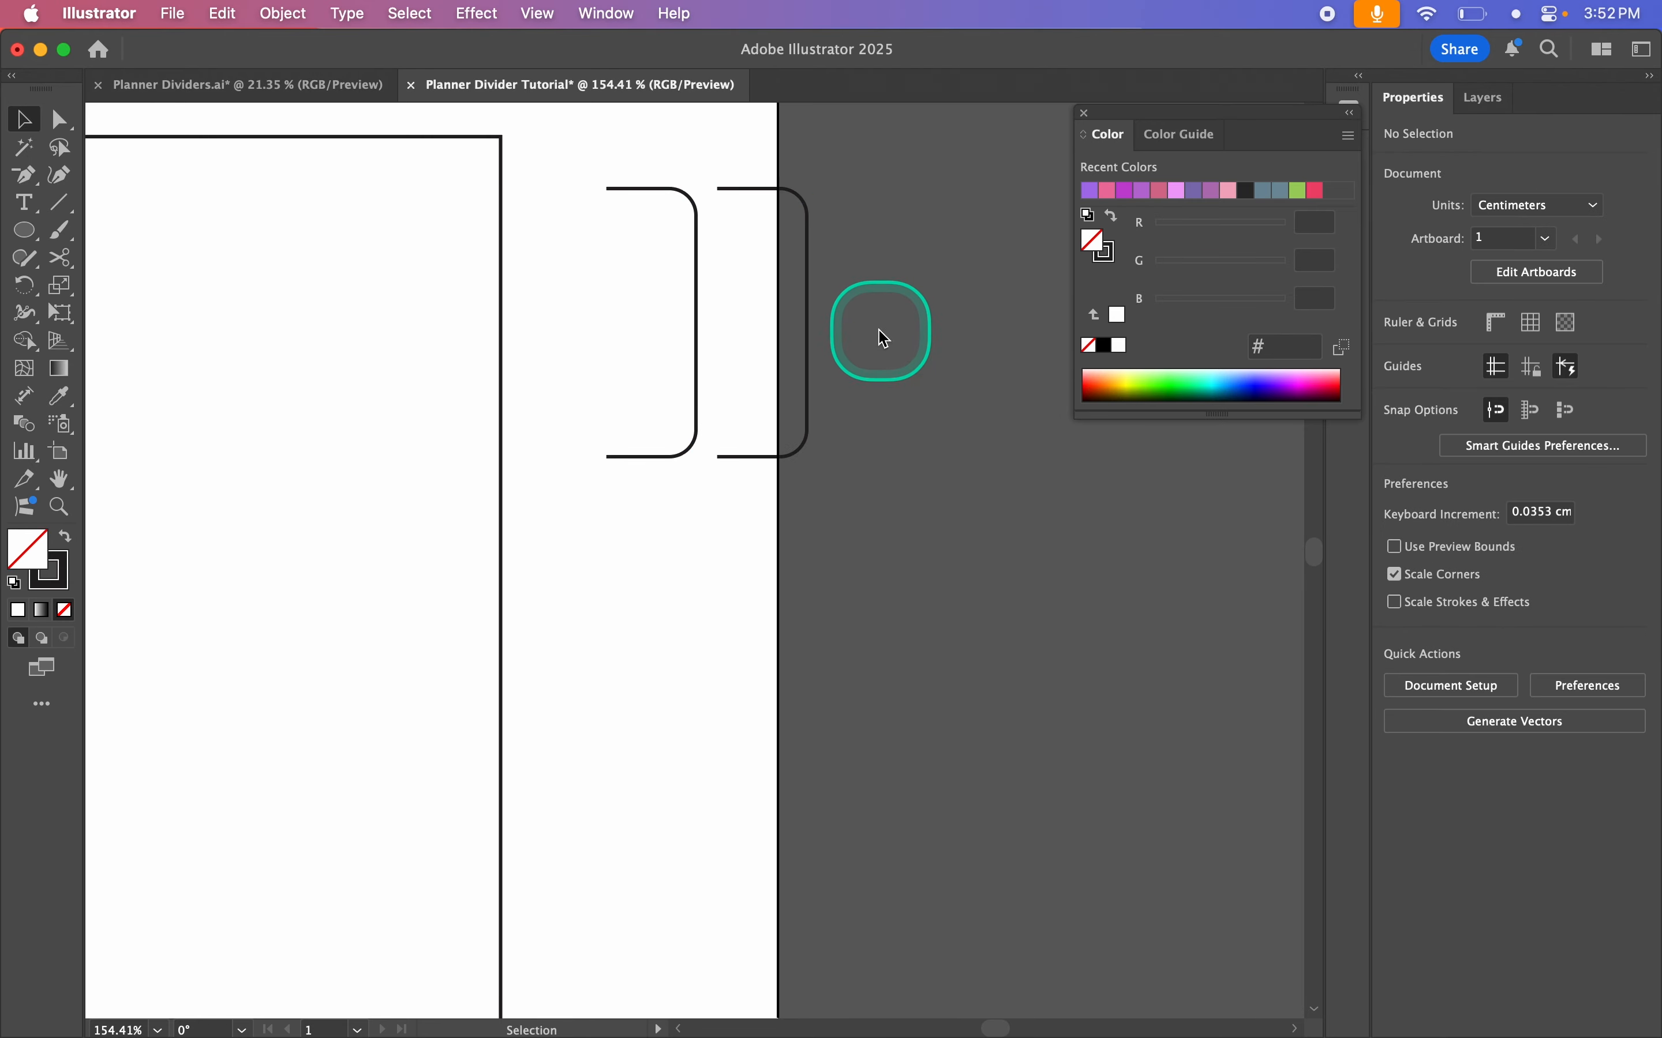
Step: Split the left tab outline at the midpoint of its vertical side and delete the upper half
click(699, 352)
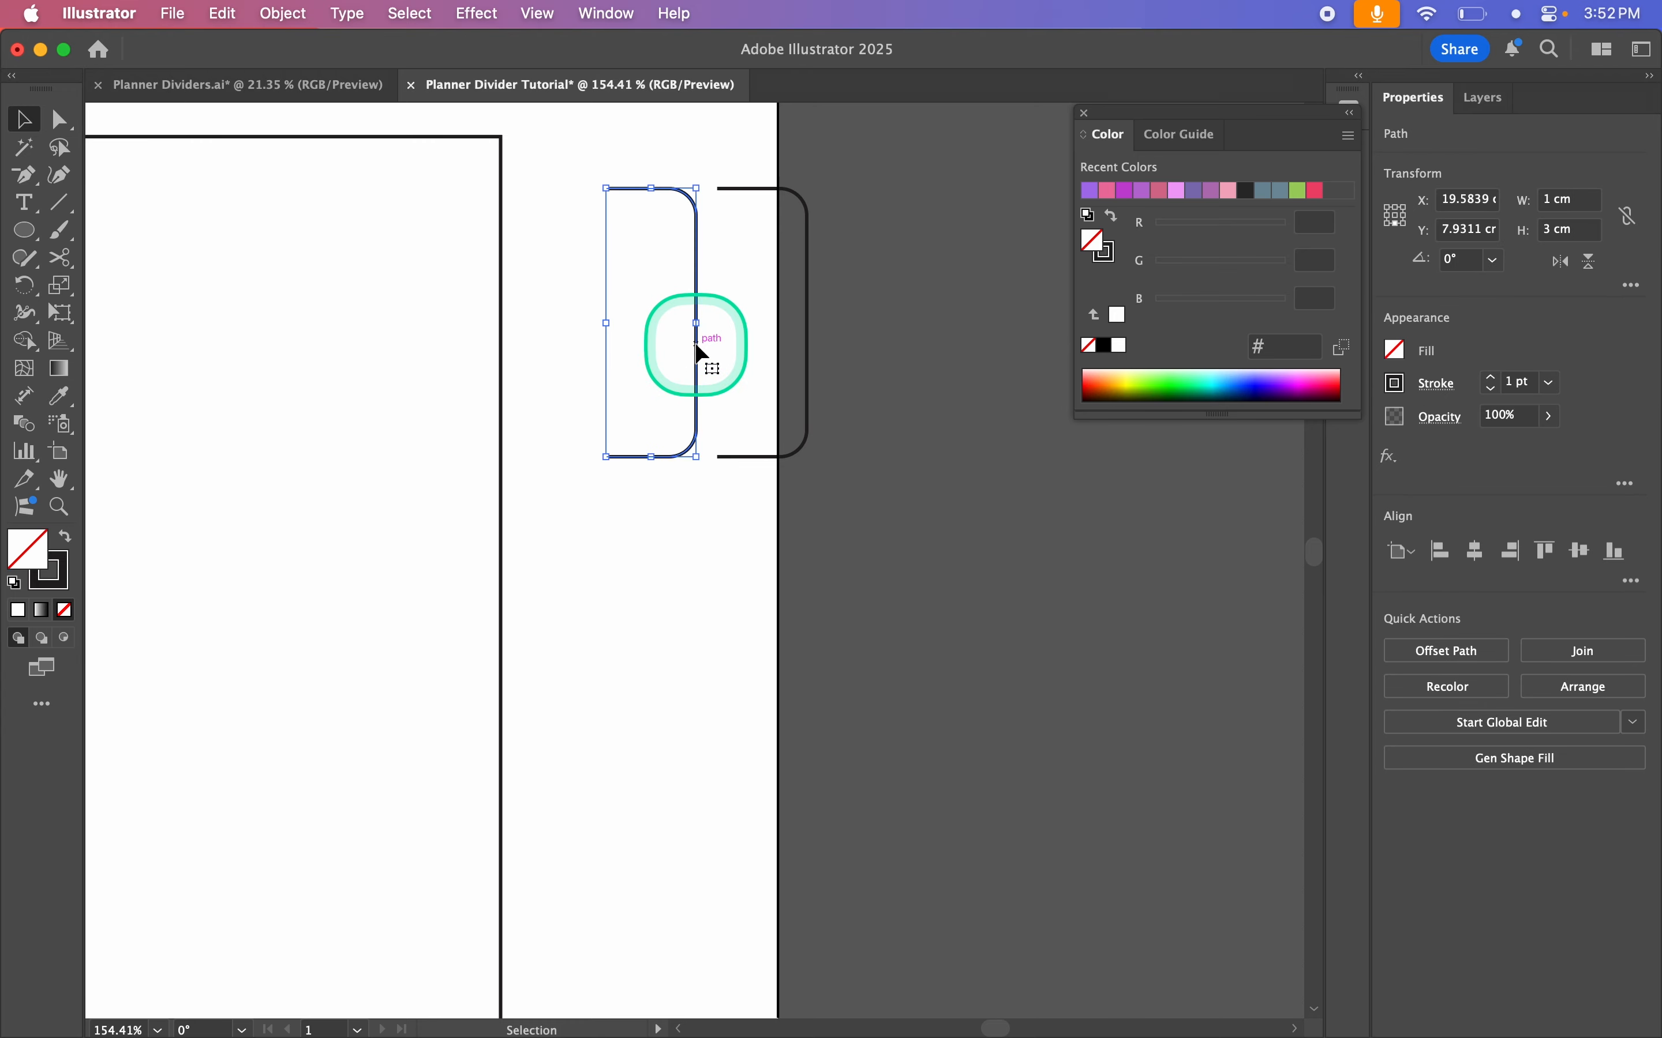
key(c)
click(696, 323)
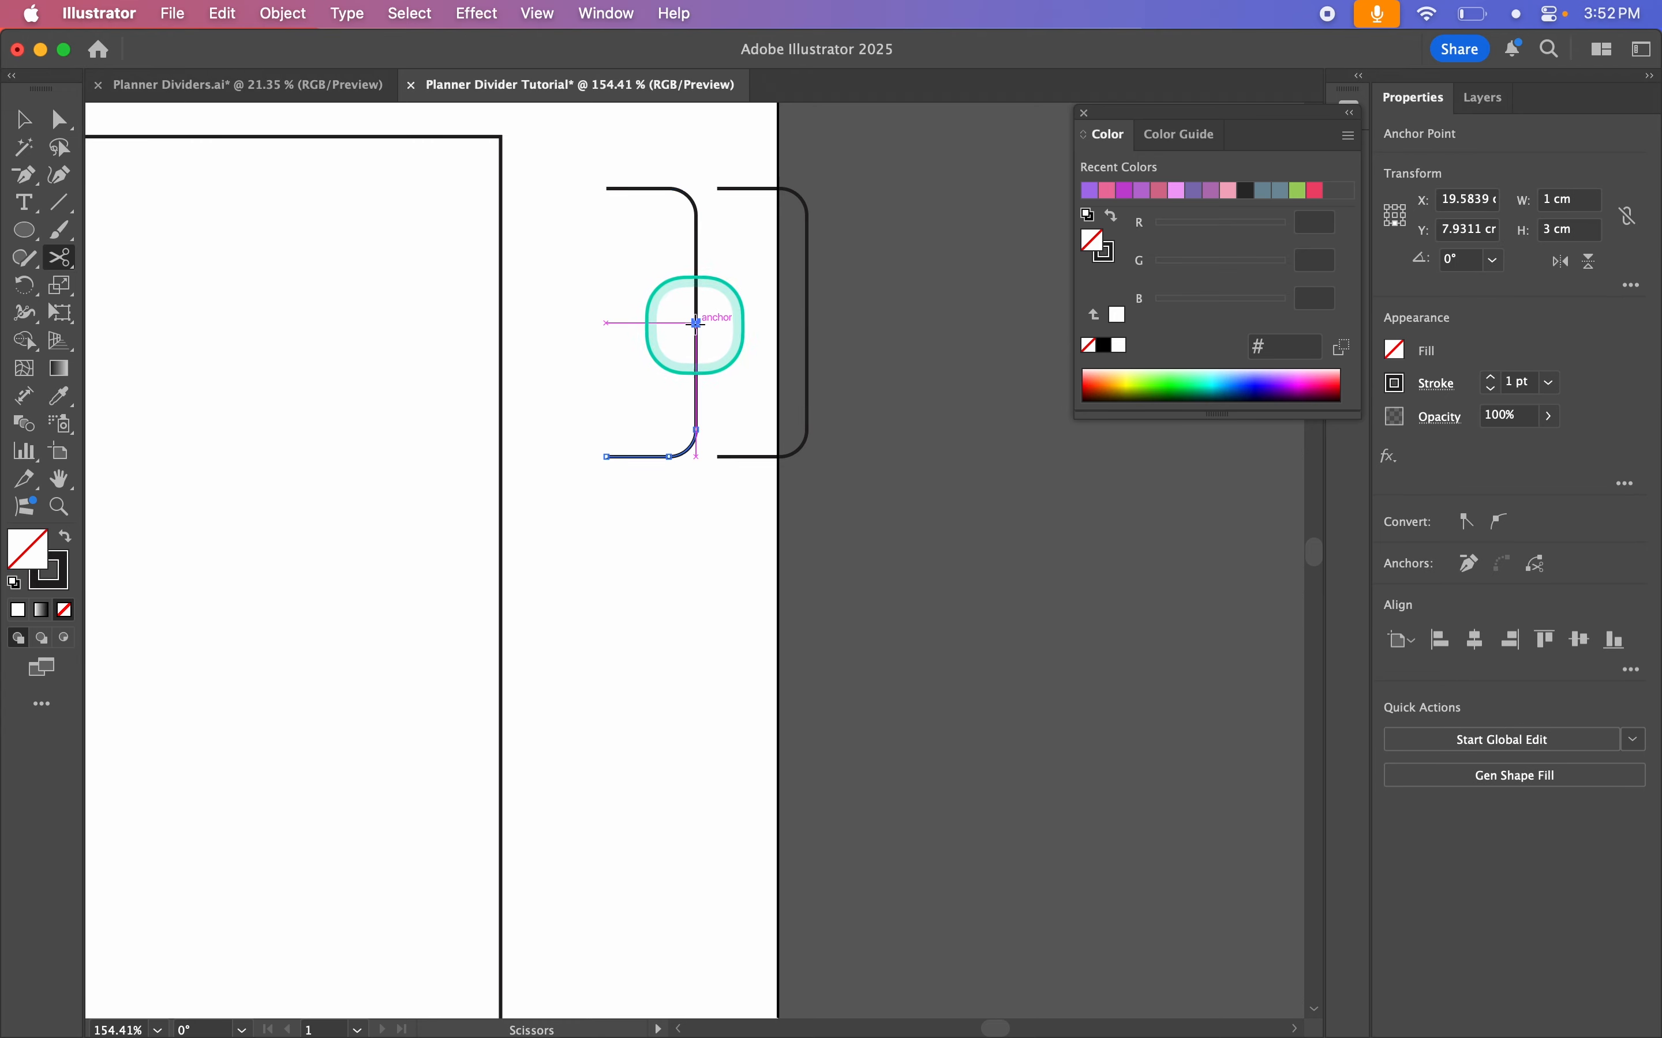
key(v)
click(696, 261)
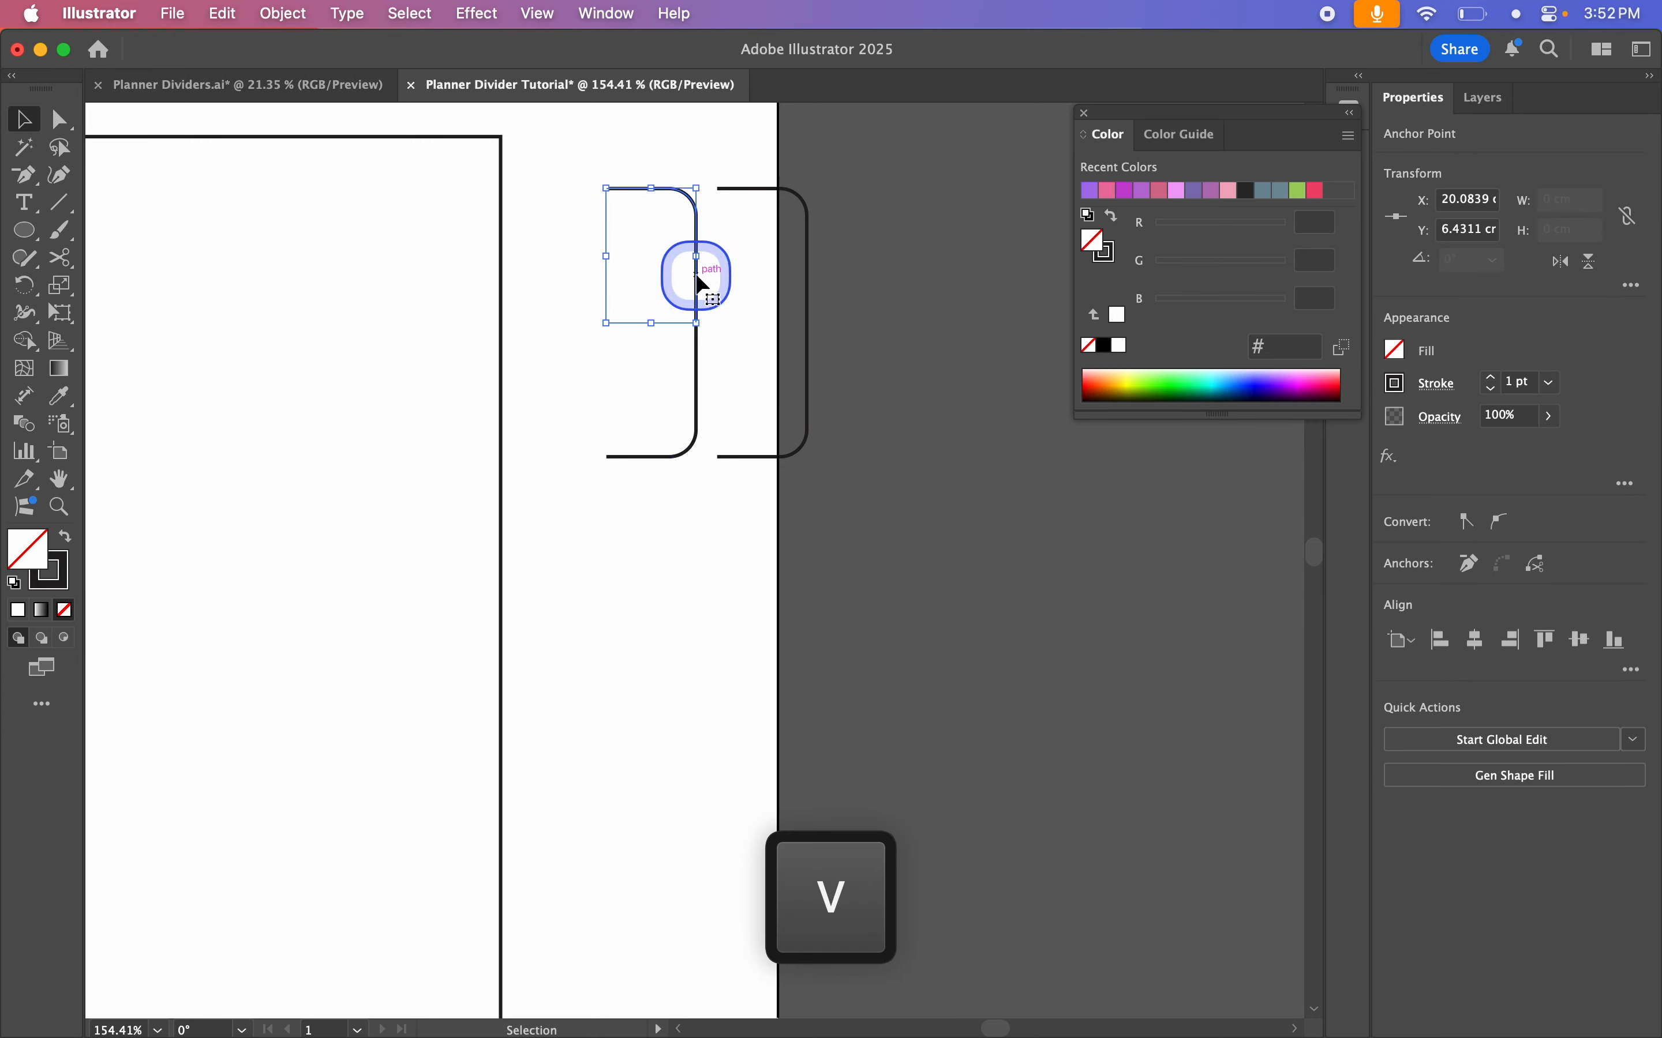
key(BackSpace)
click(694, 375)
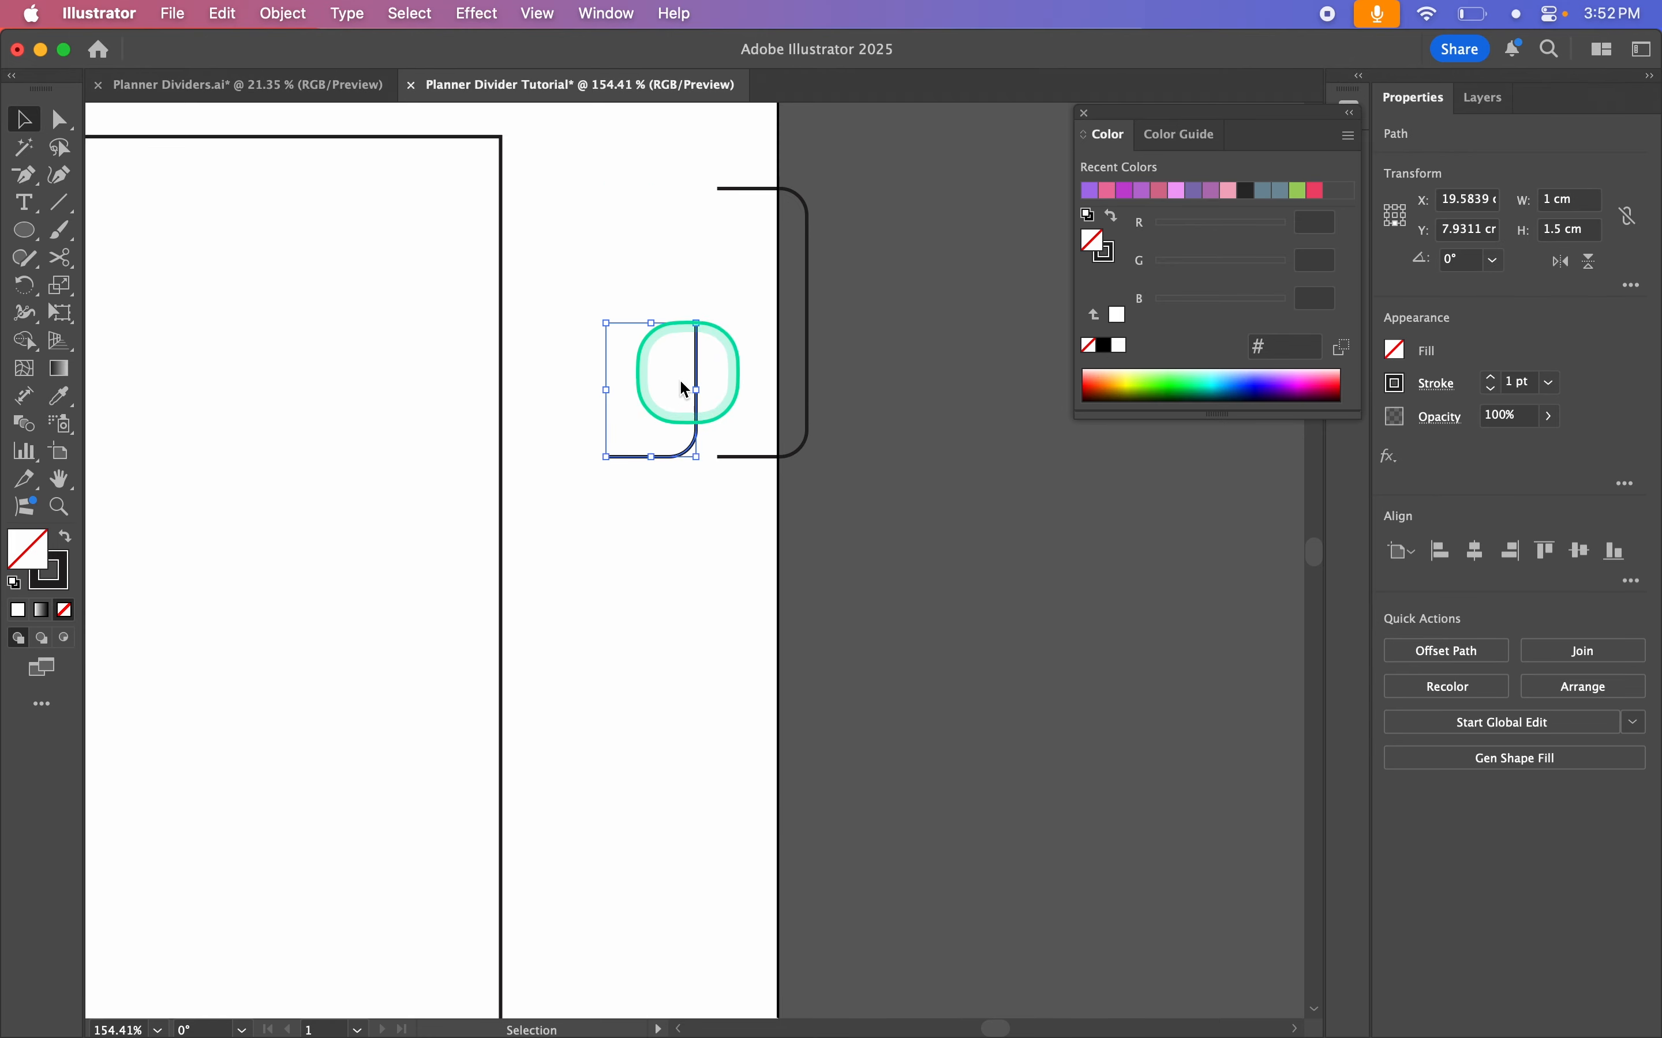
click(651, 500)
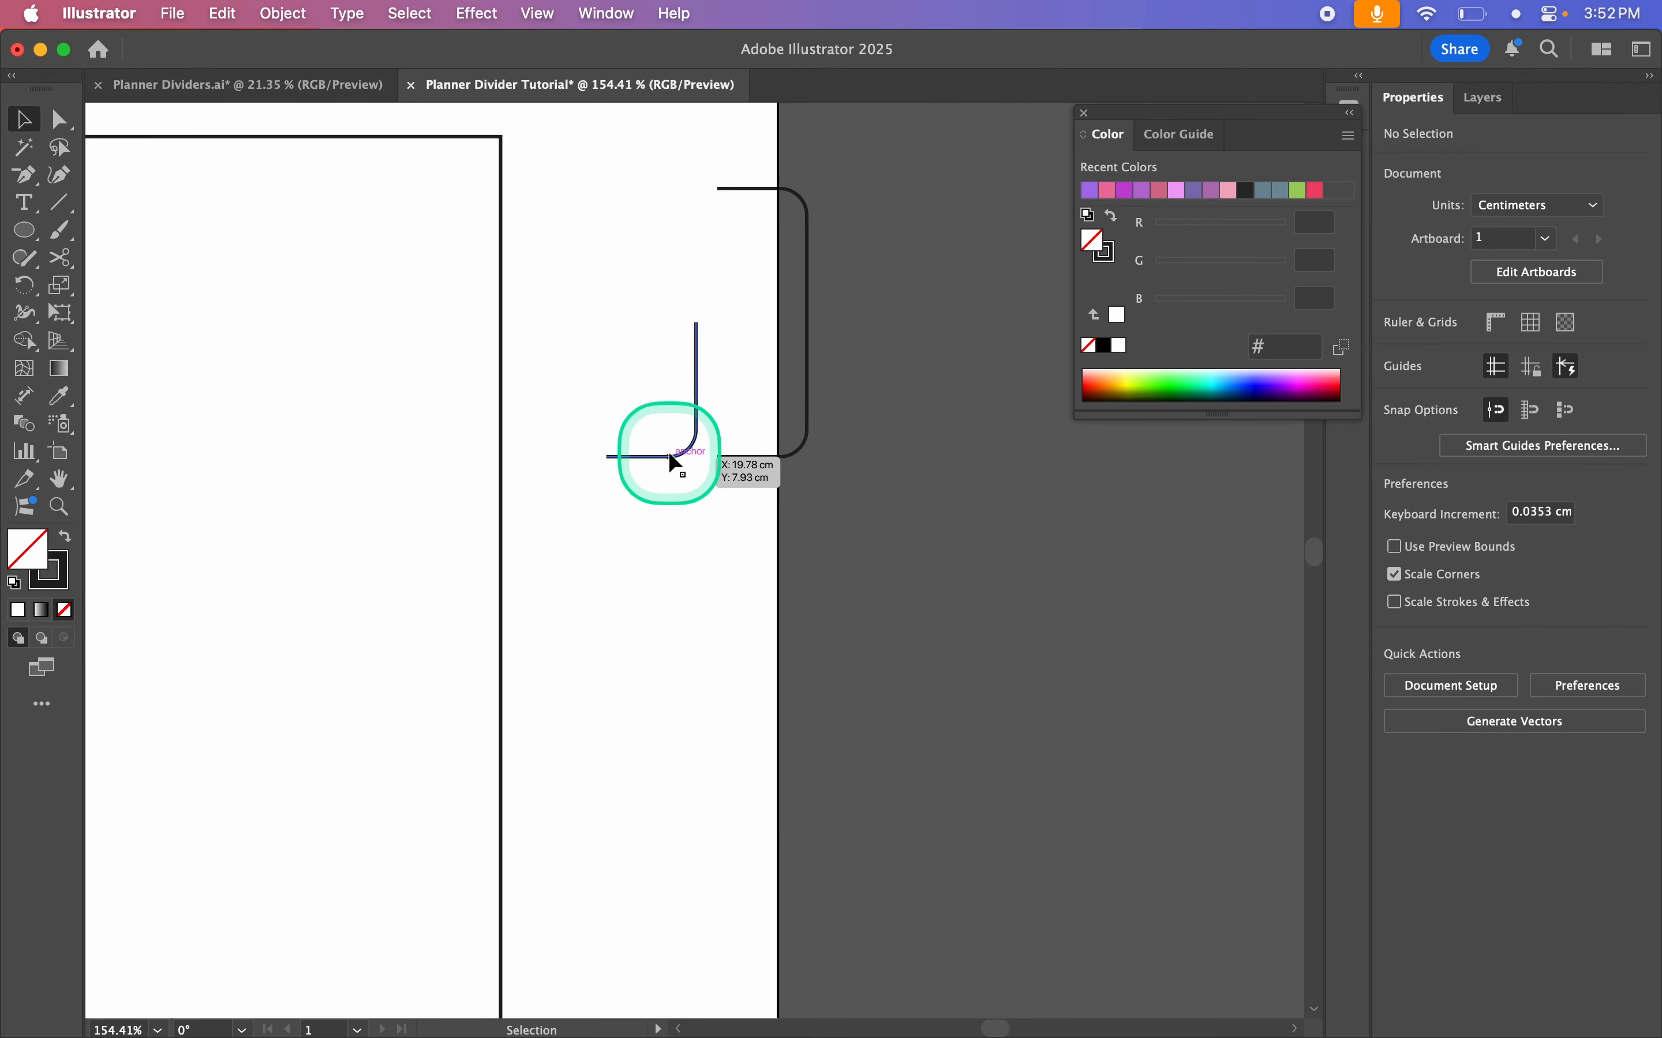
key(p)
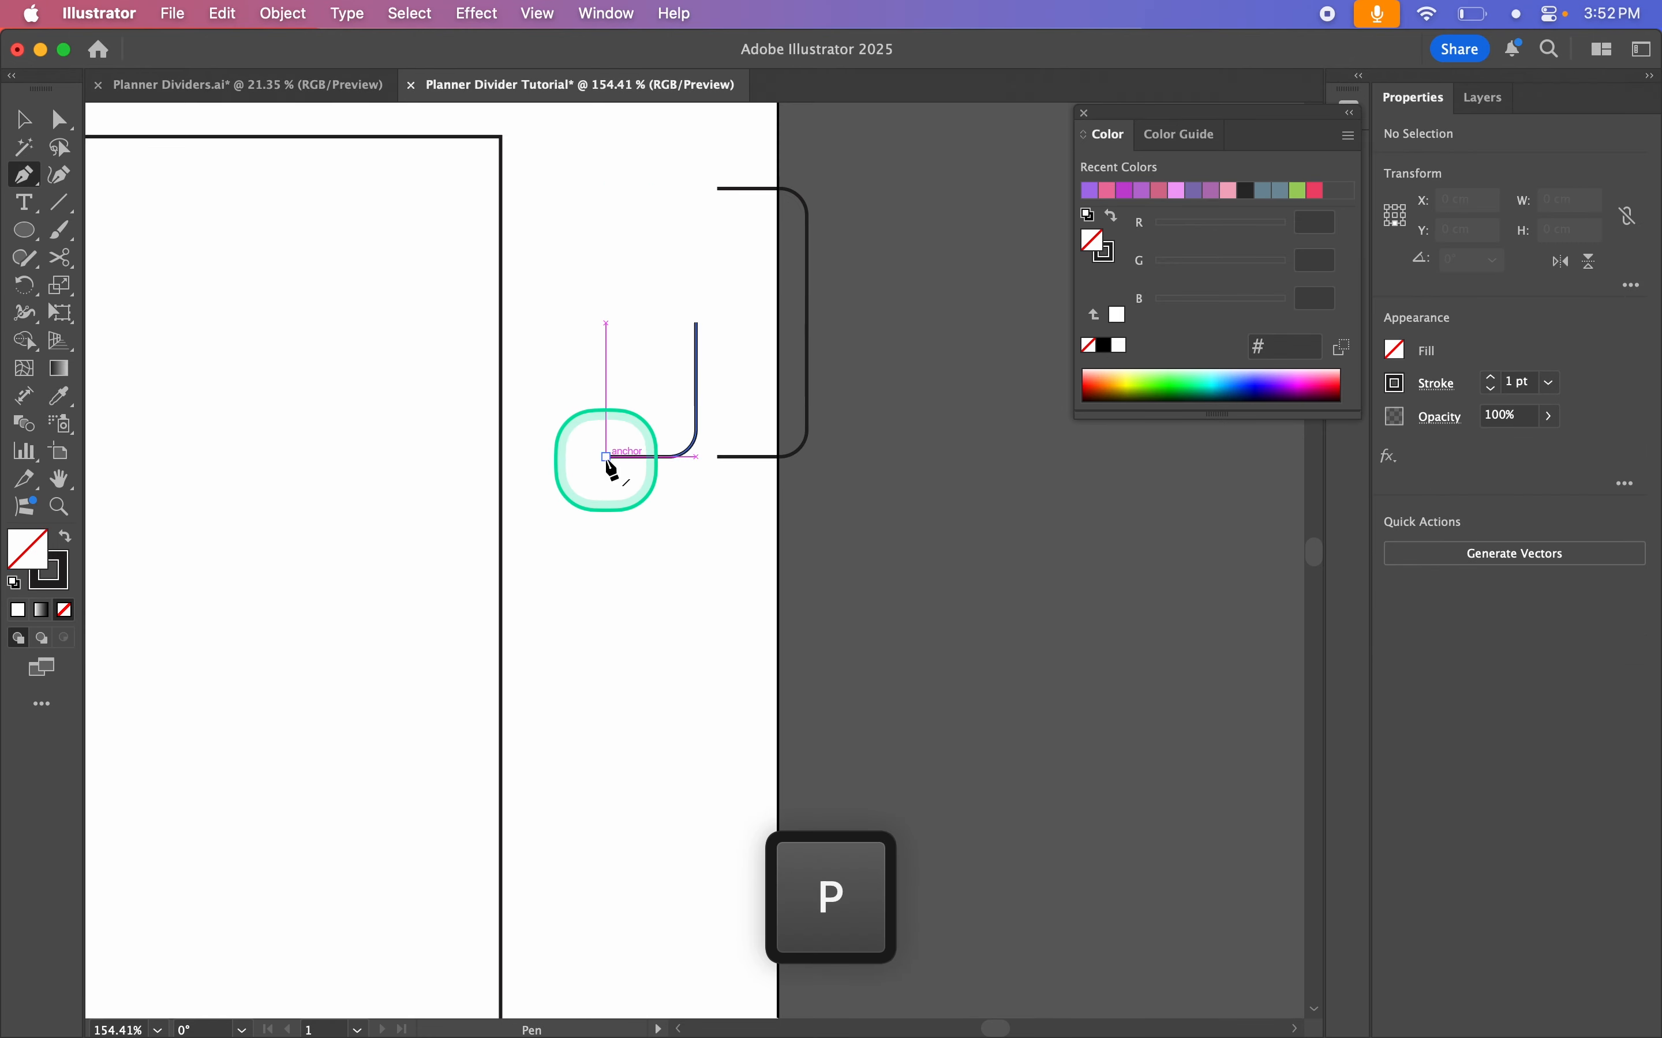
click(607, 458)
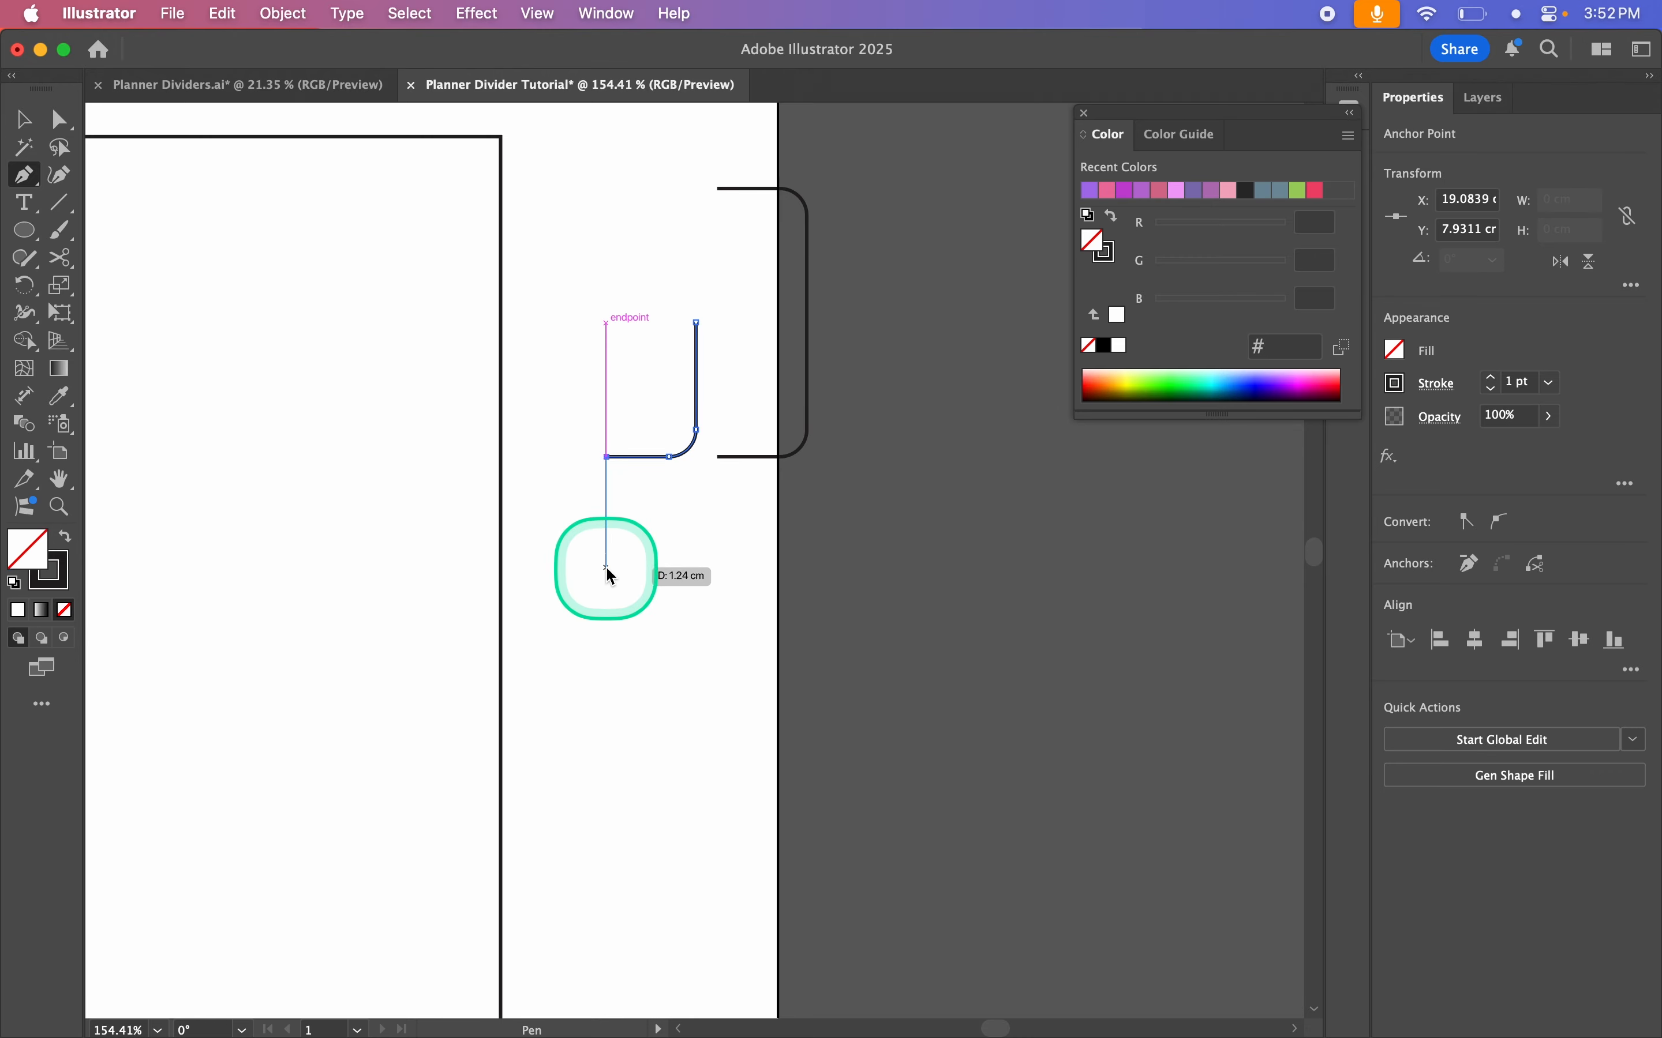
click(607, 585)
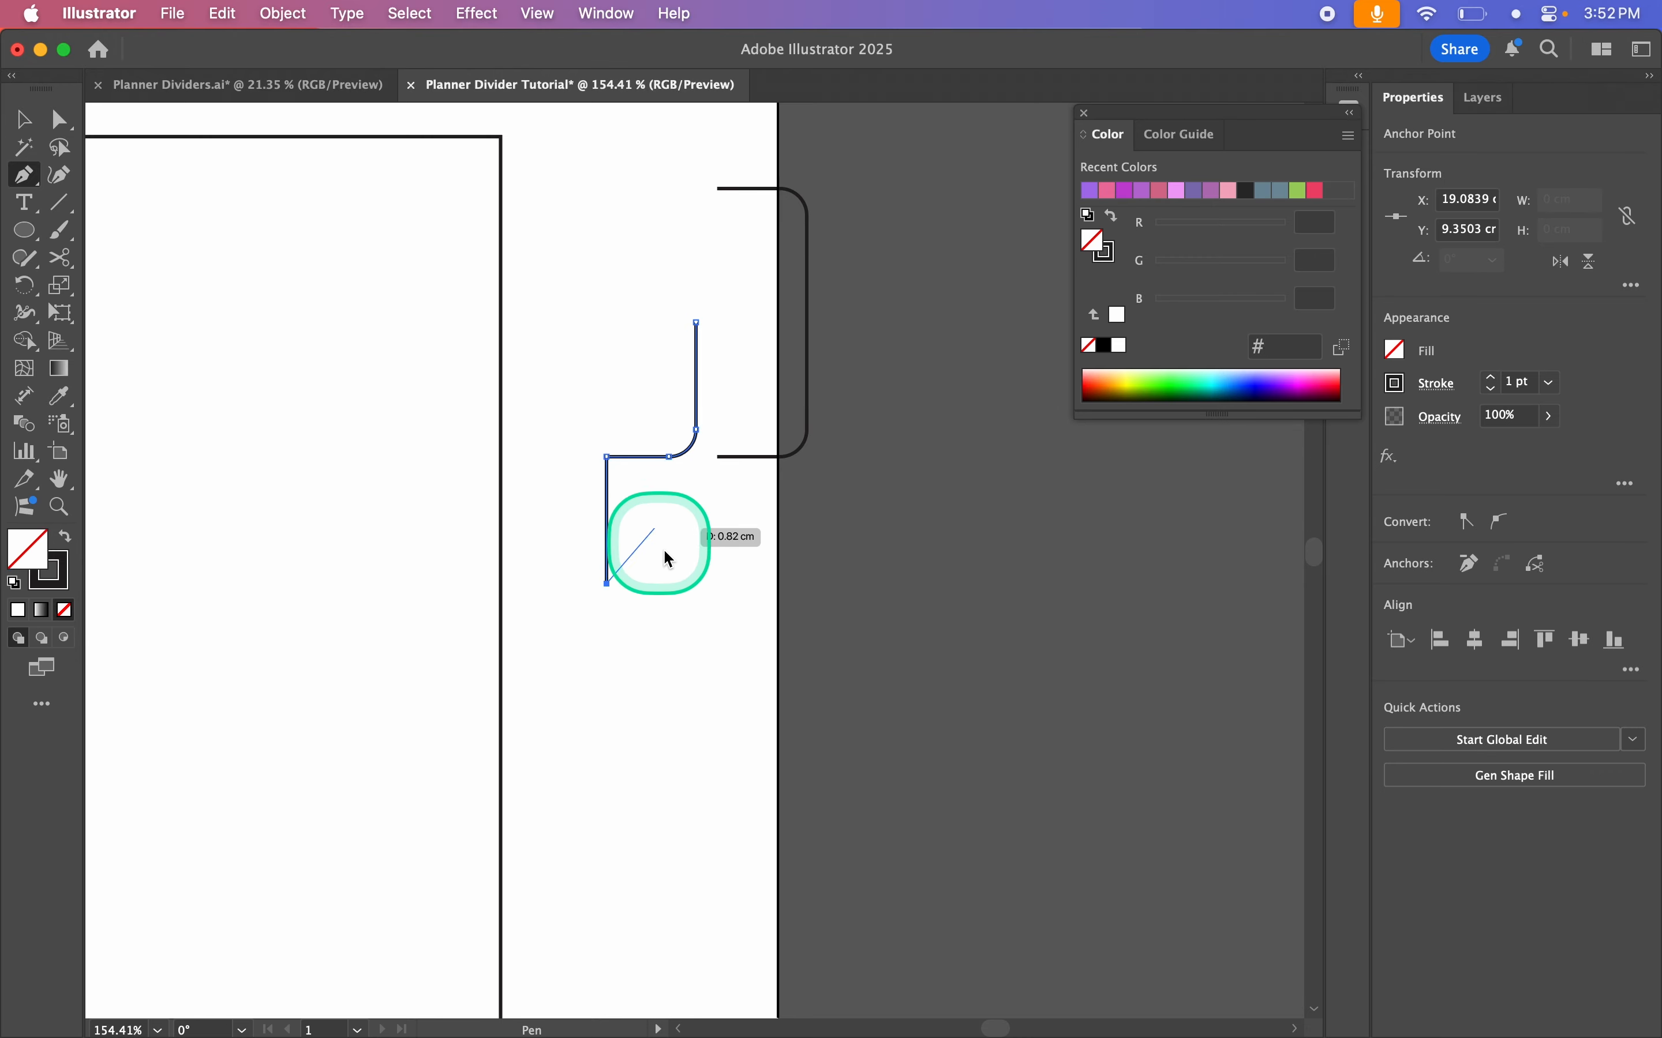
key(Escape)
key(super+z)
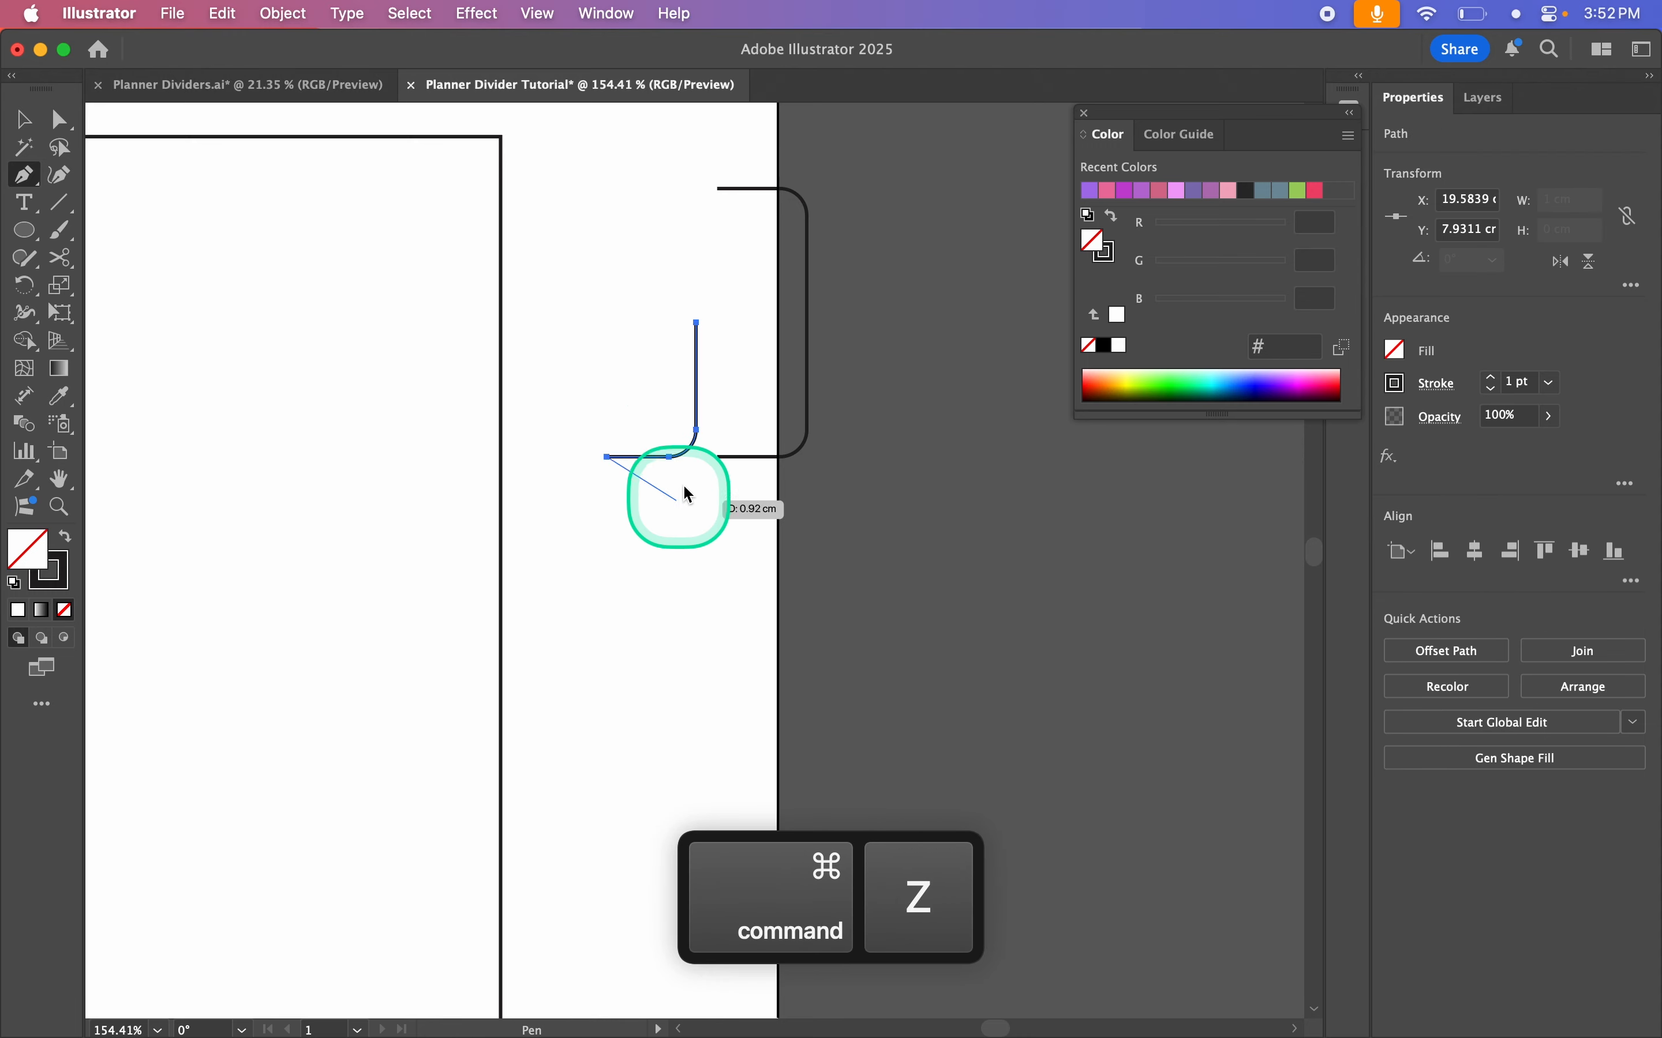
key(Escape)
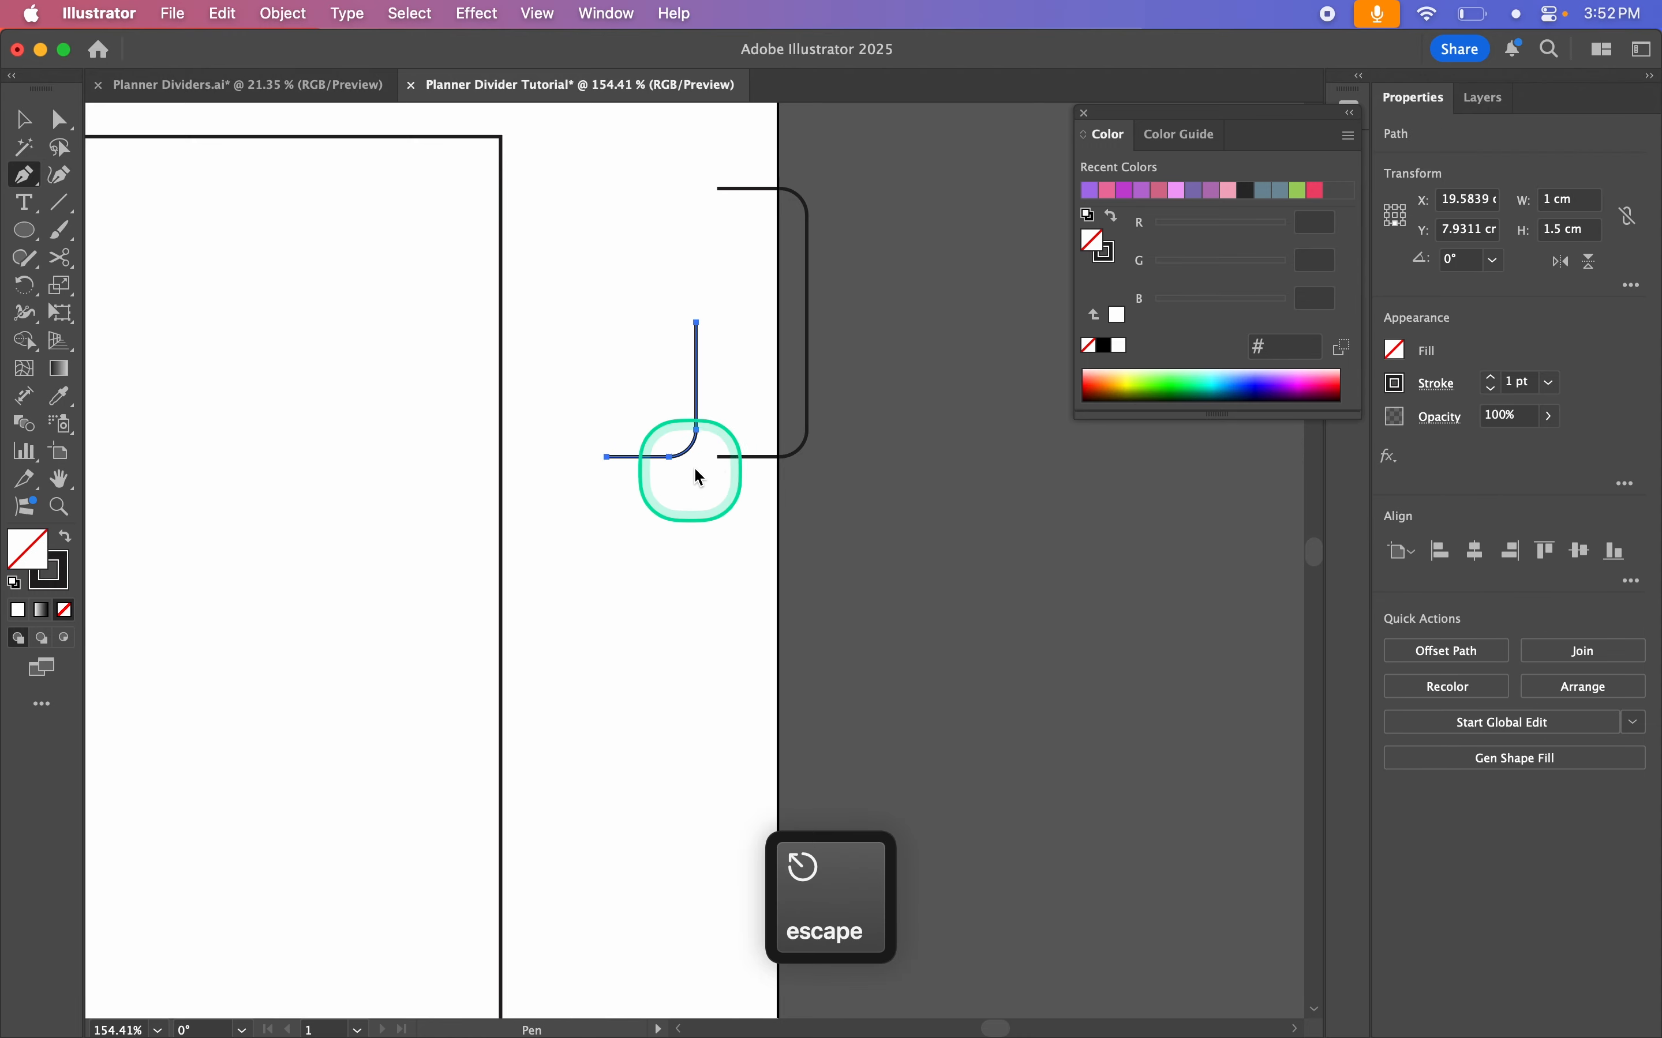
Step: Extend the left half-tab path with the Pen tool by a vertical segment about 0.84 cm long, straight down from its lower-left endpoint
click(607, 460)
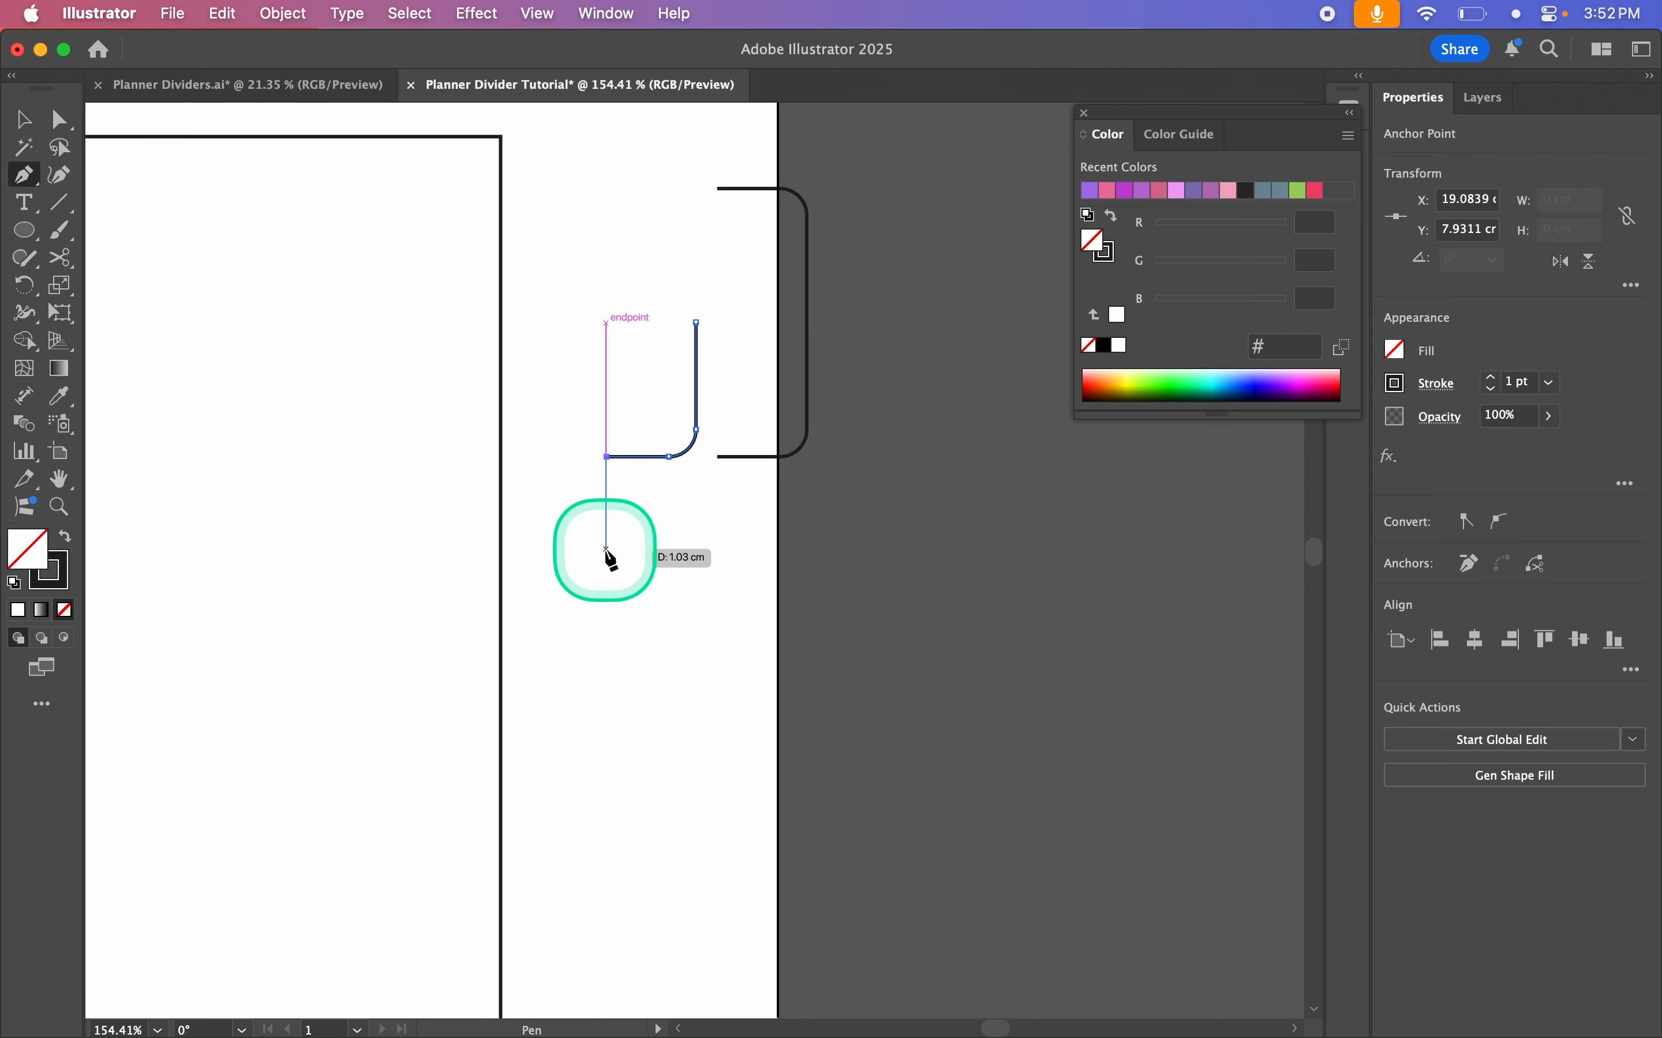
key(shift)
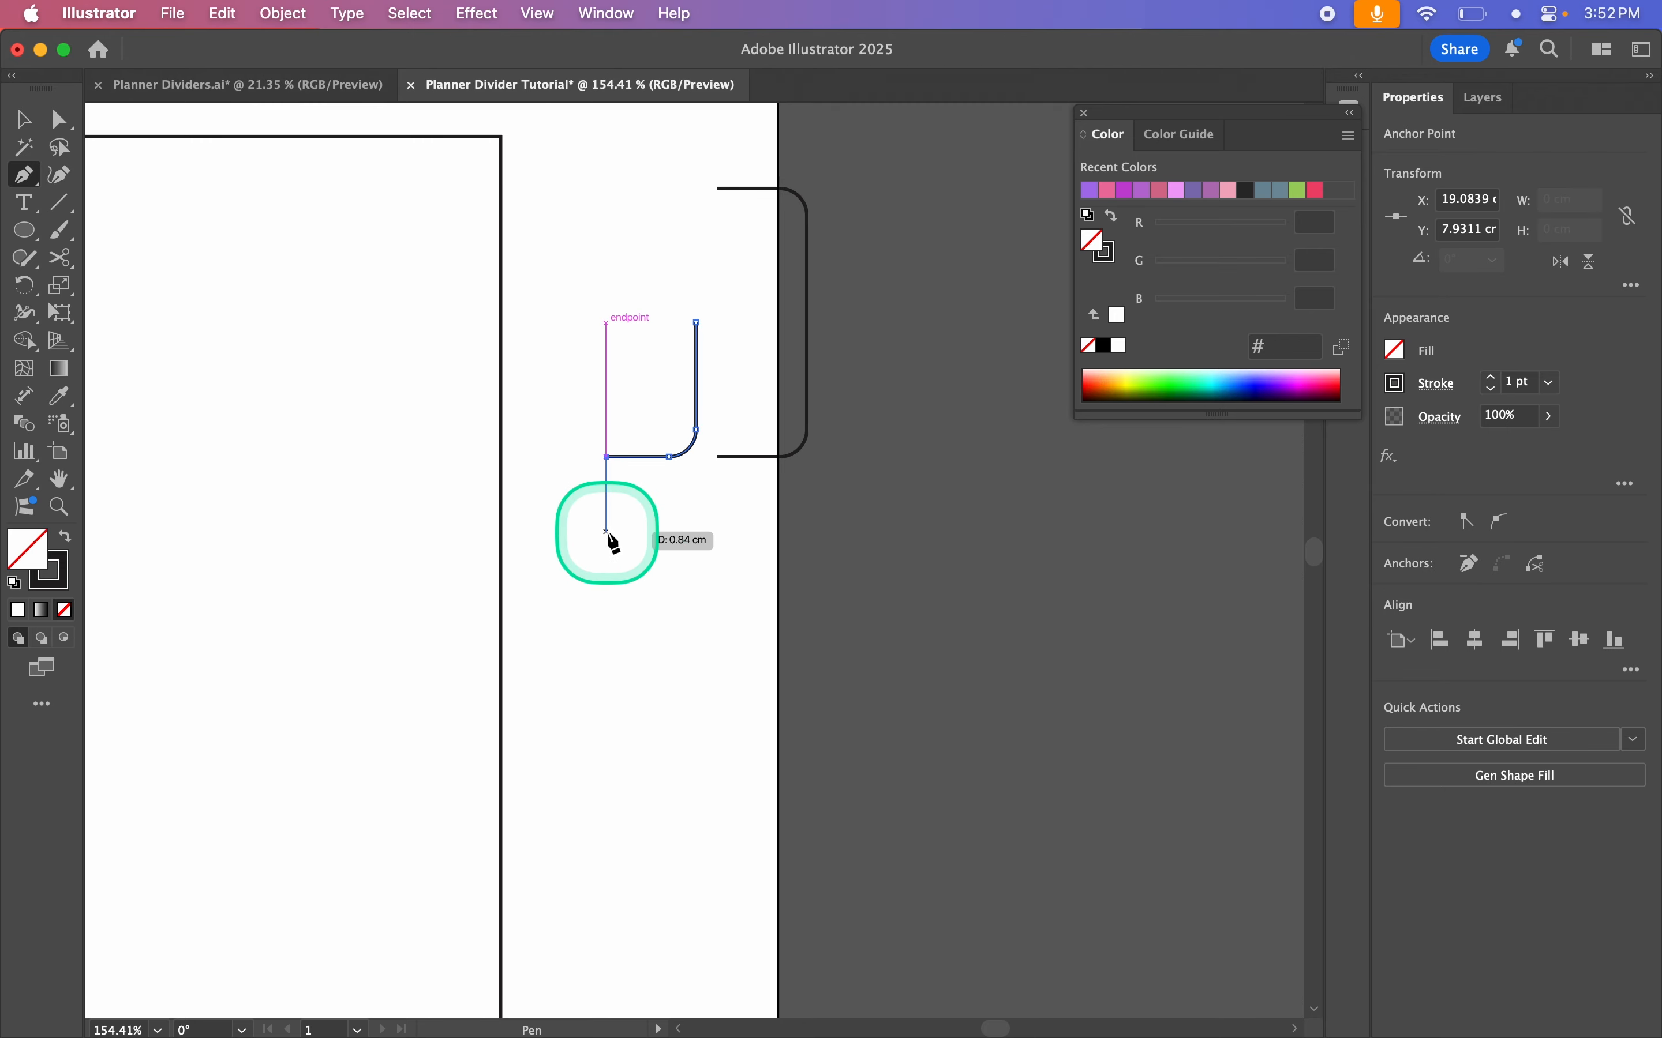
click(607, 532)
key(Escape)
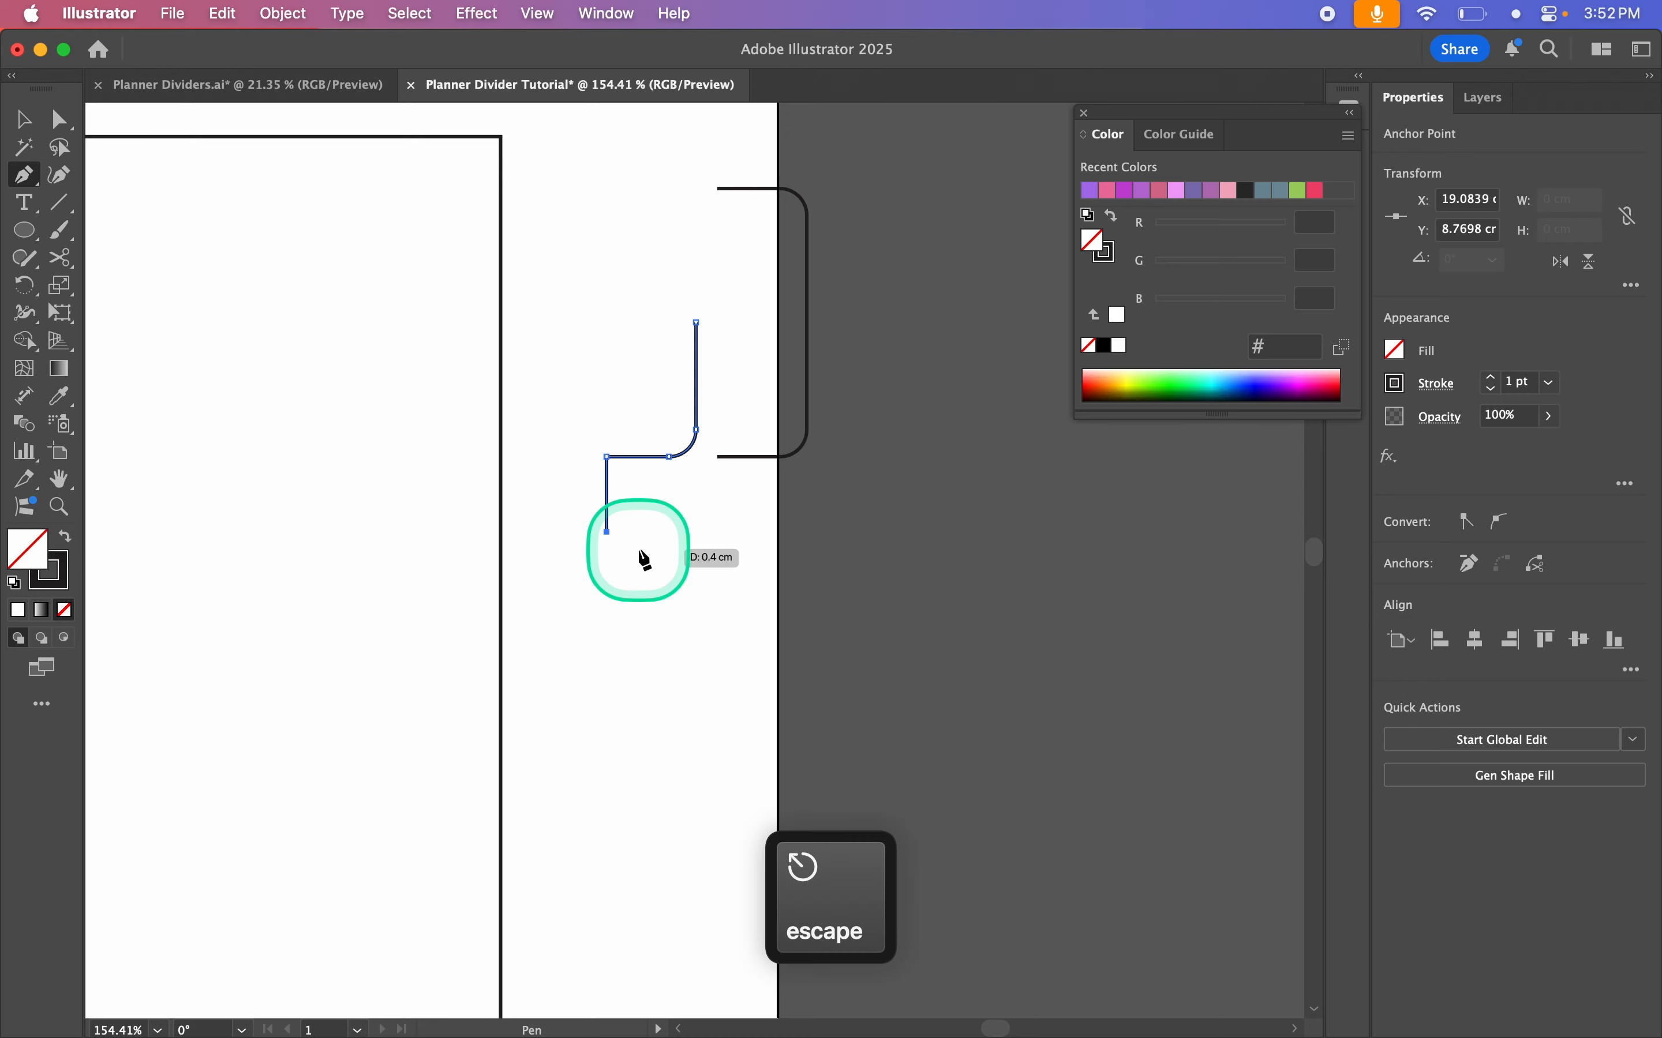
Step: Round the new inner corner of the half-tab path with a radius of 0.3 cm
click(23, 121)
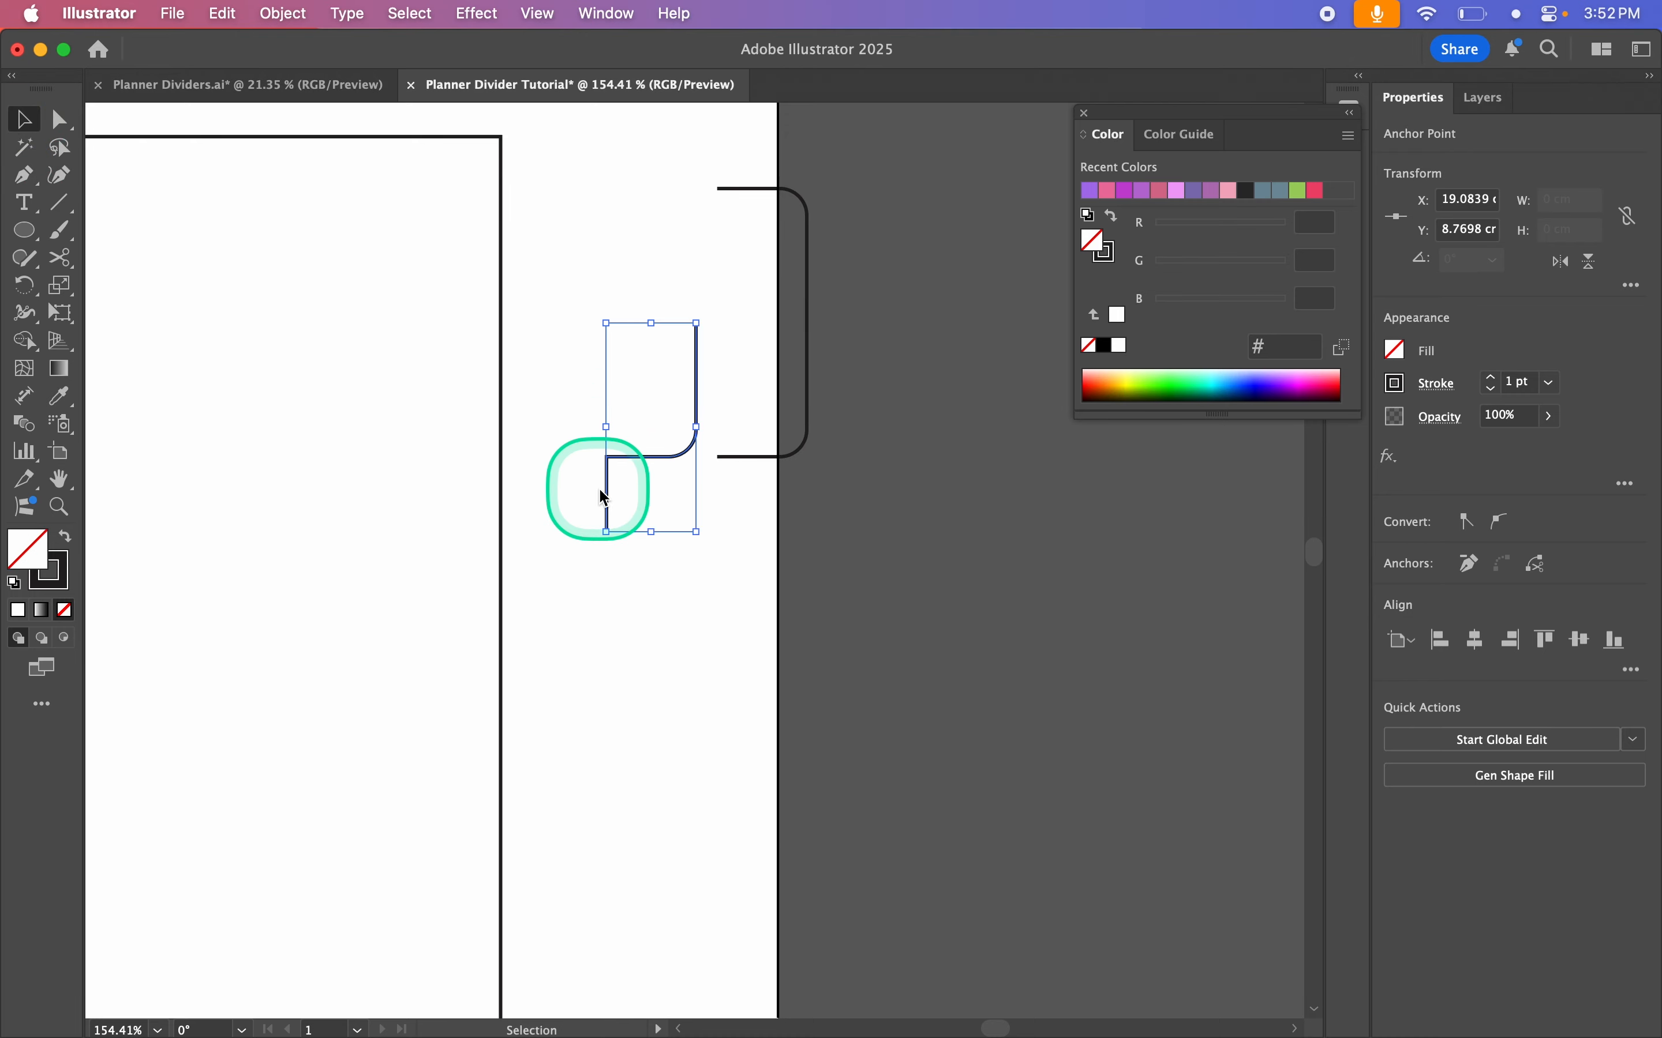
click(59, 121)
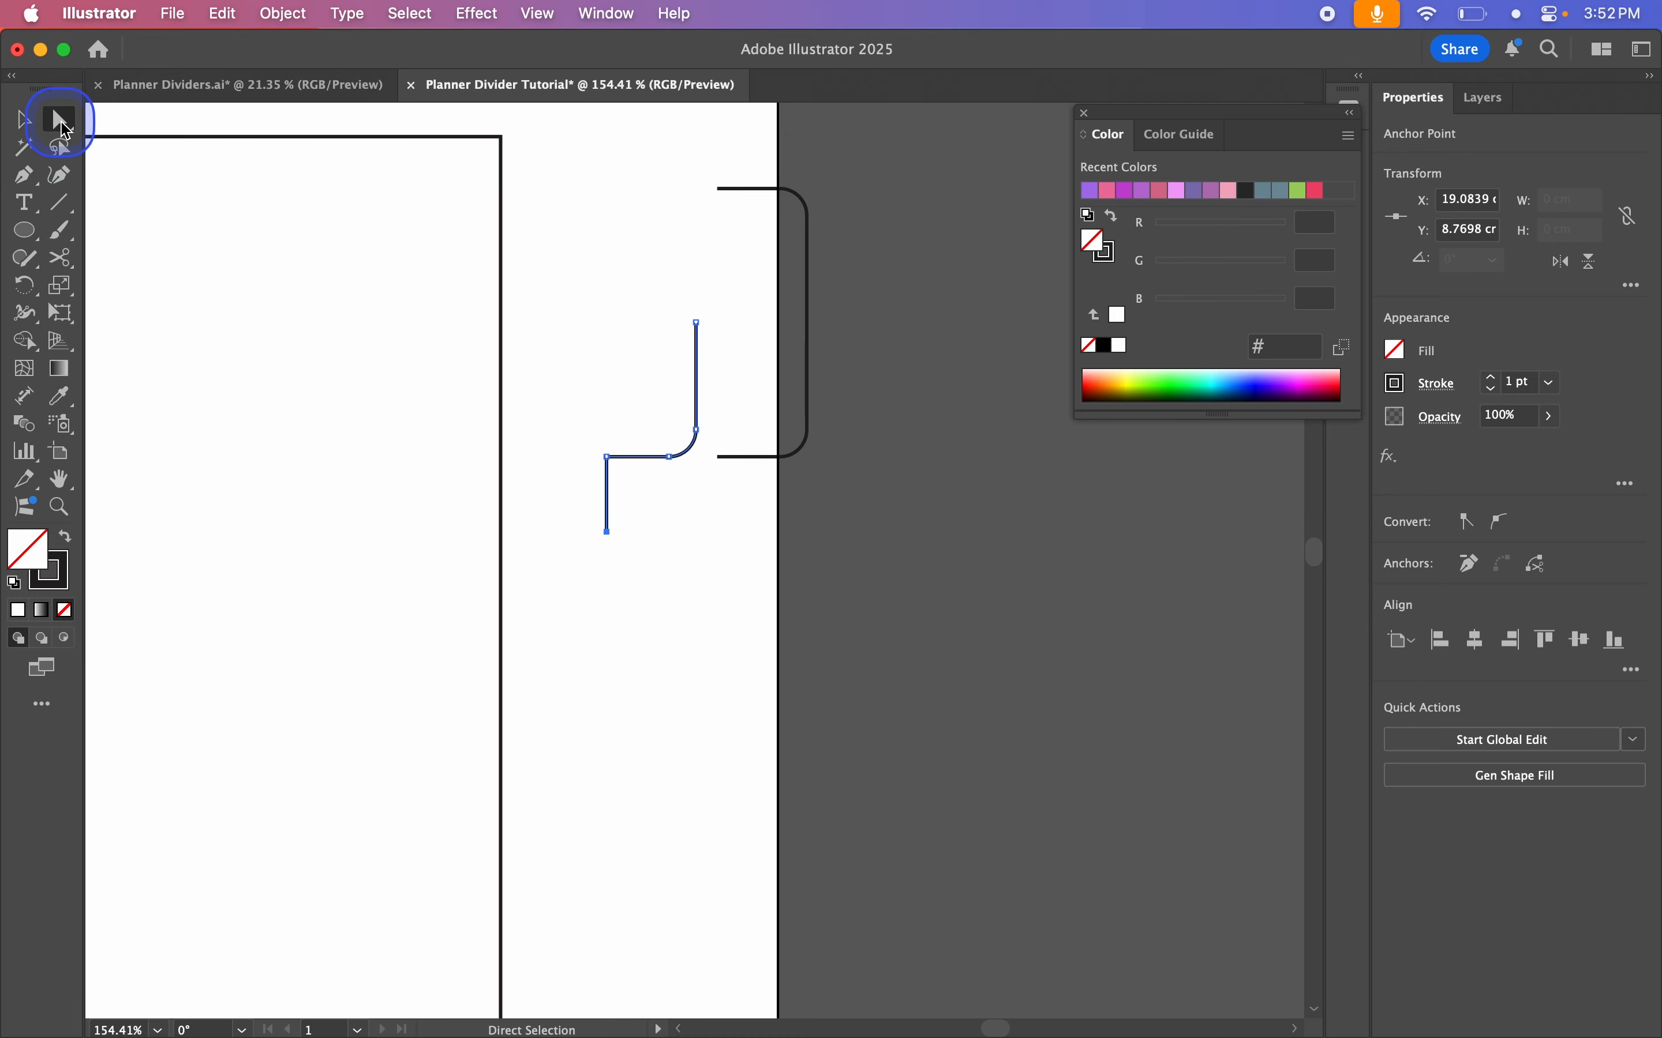
click(606, 457)
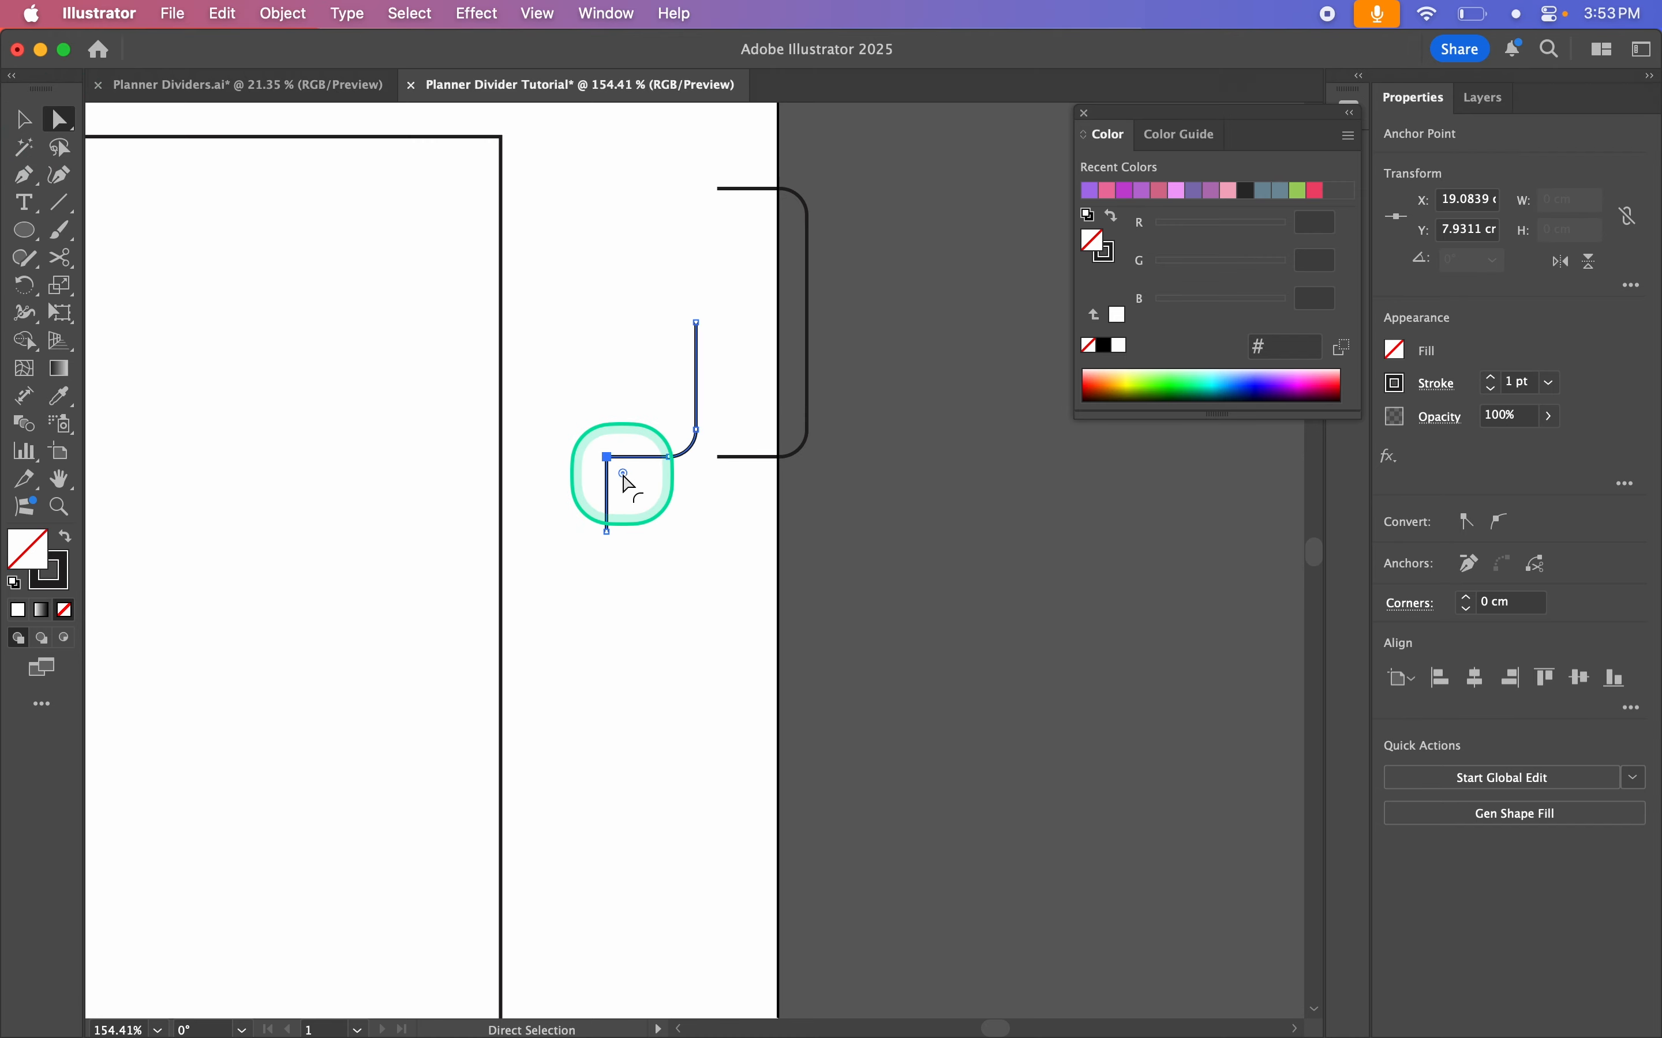
double_click(624, 474)
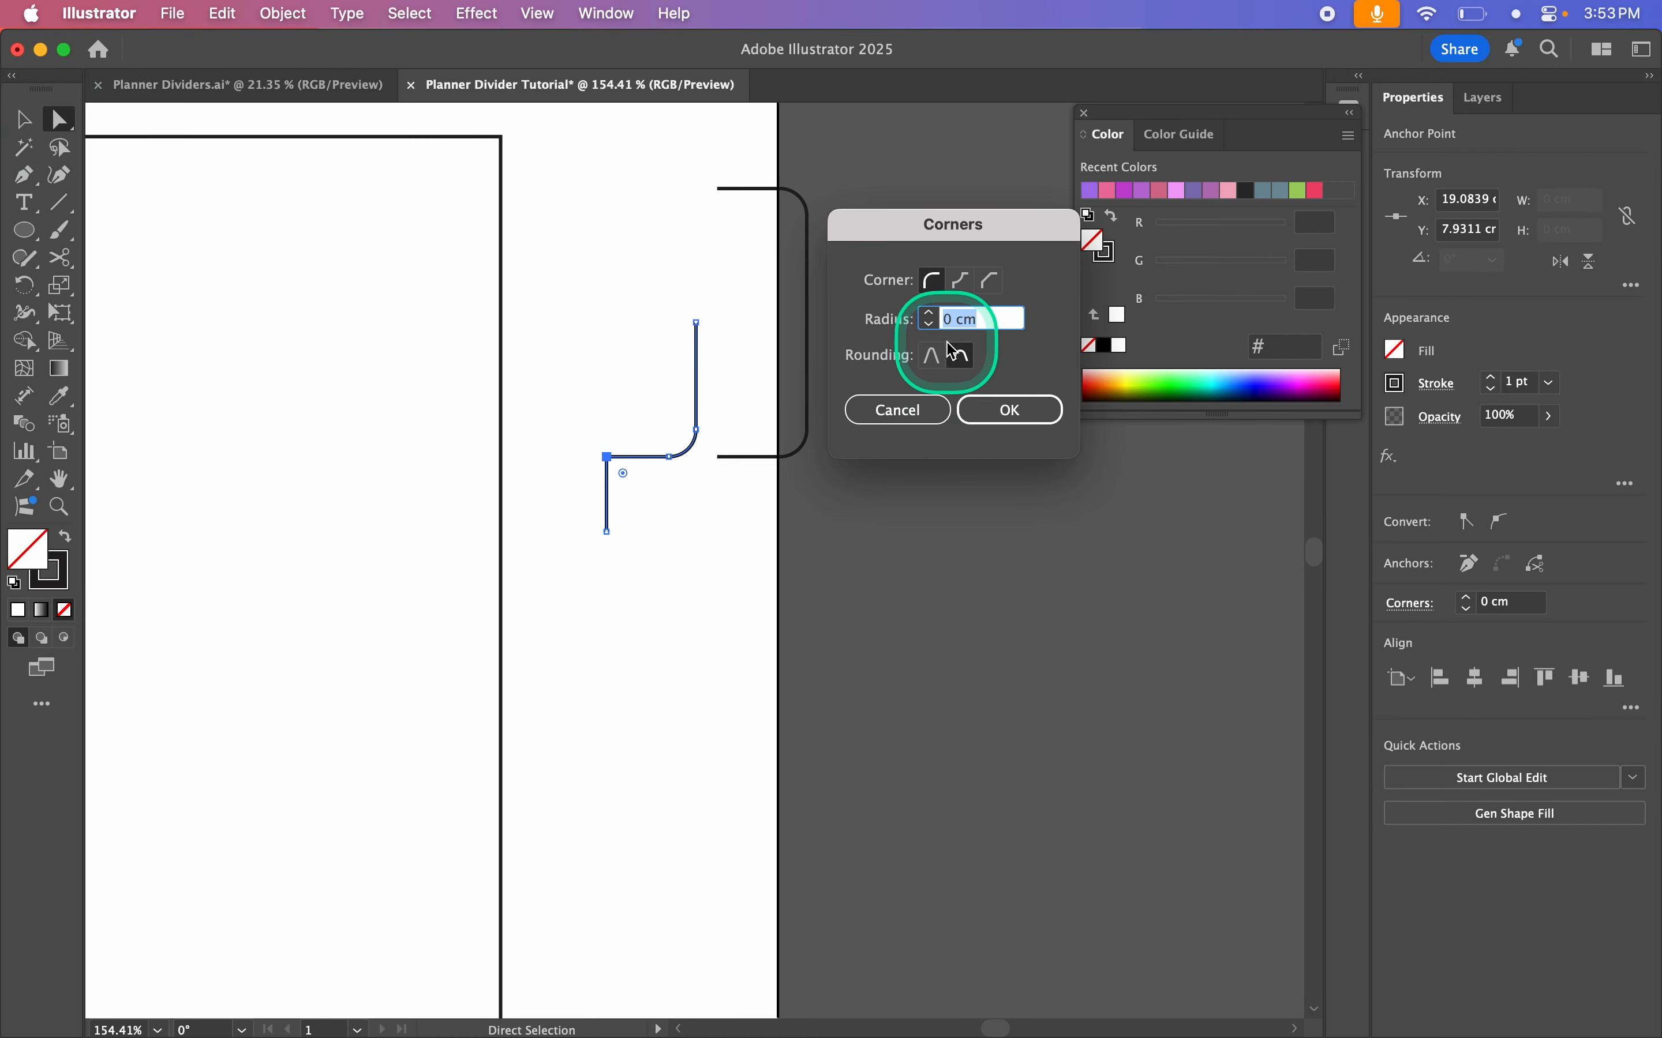
click(953, 319)
text(.)
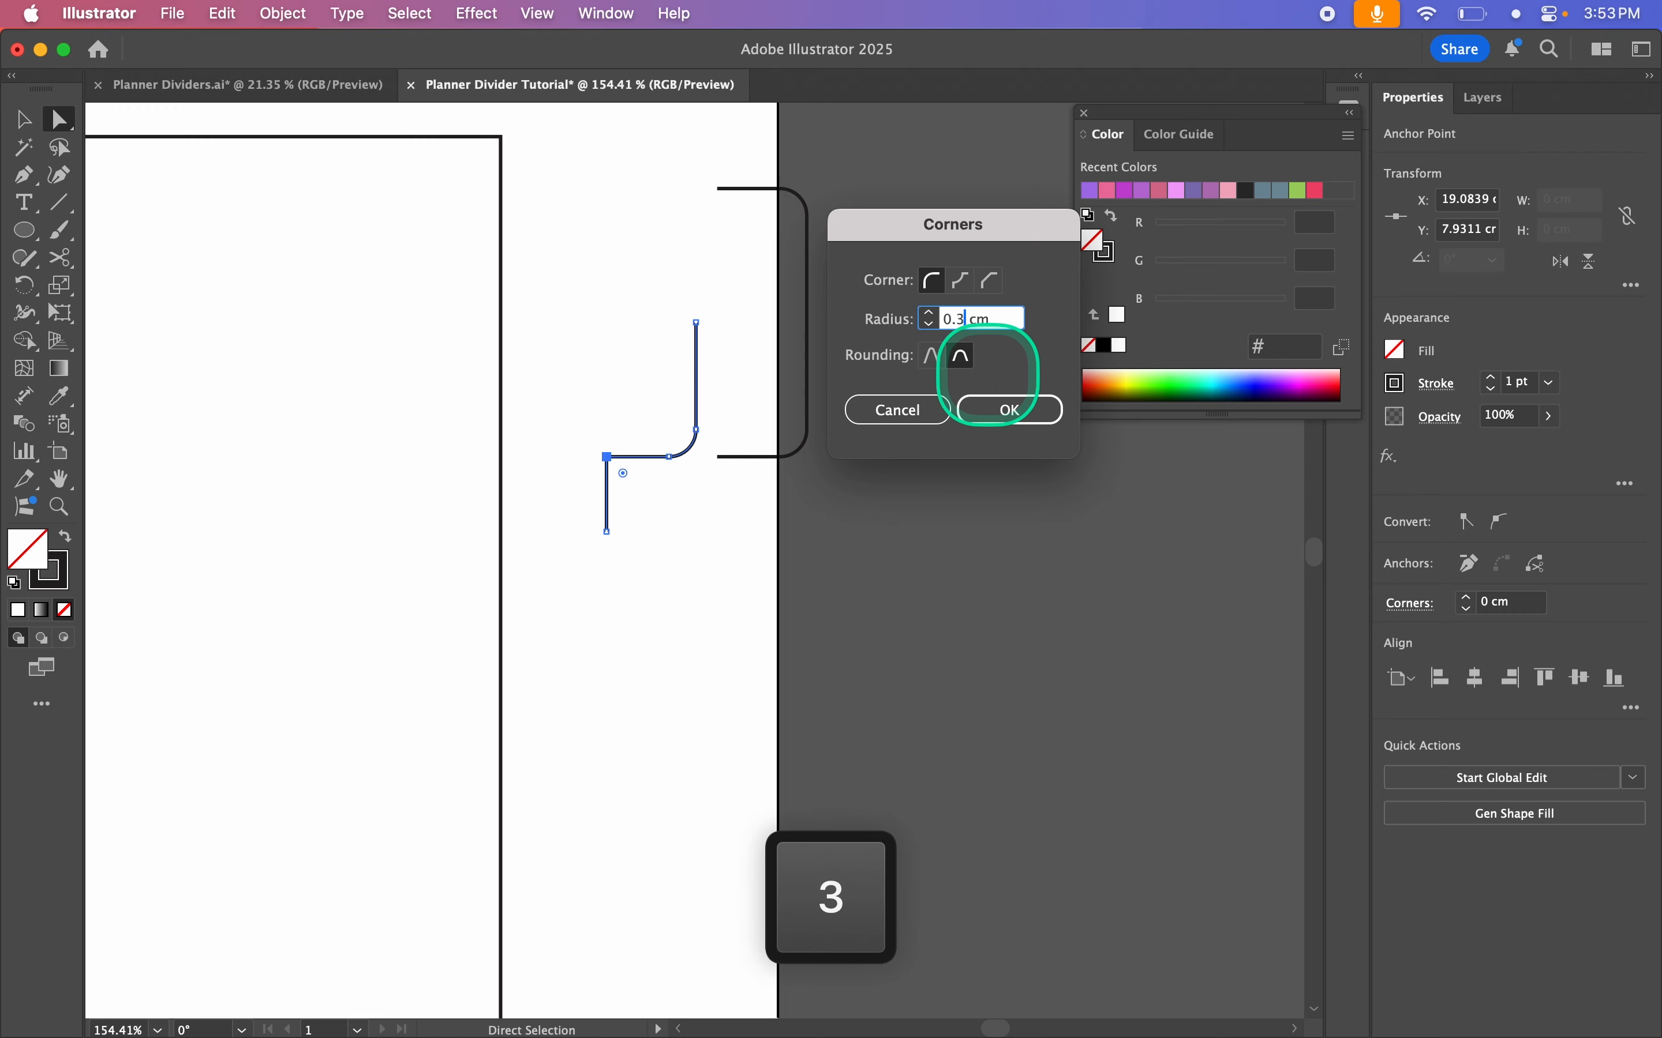
text(3)
key(Return)
click(25, 119)
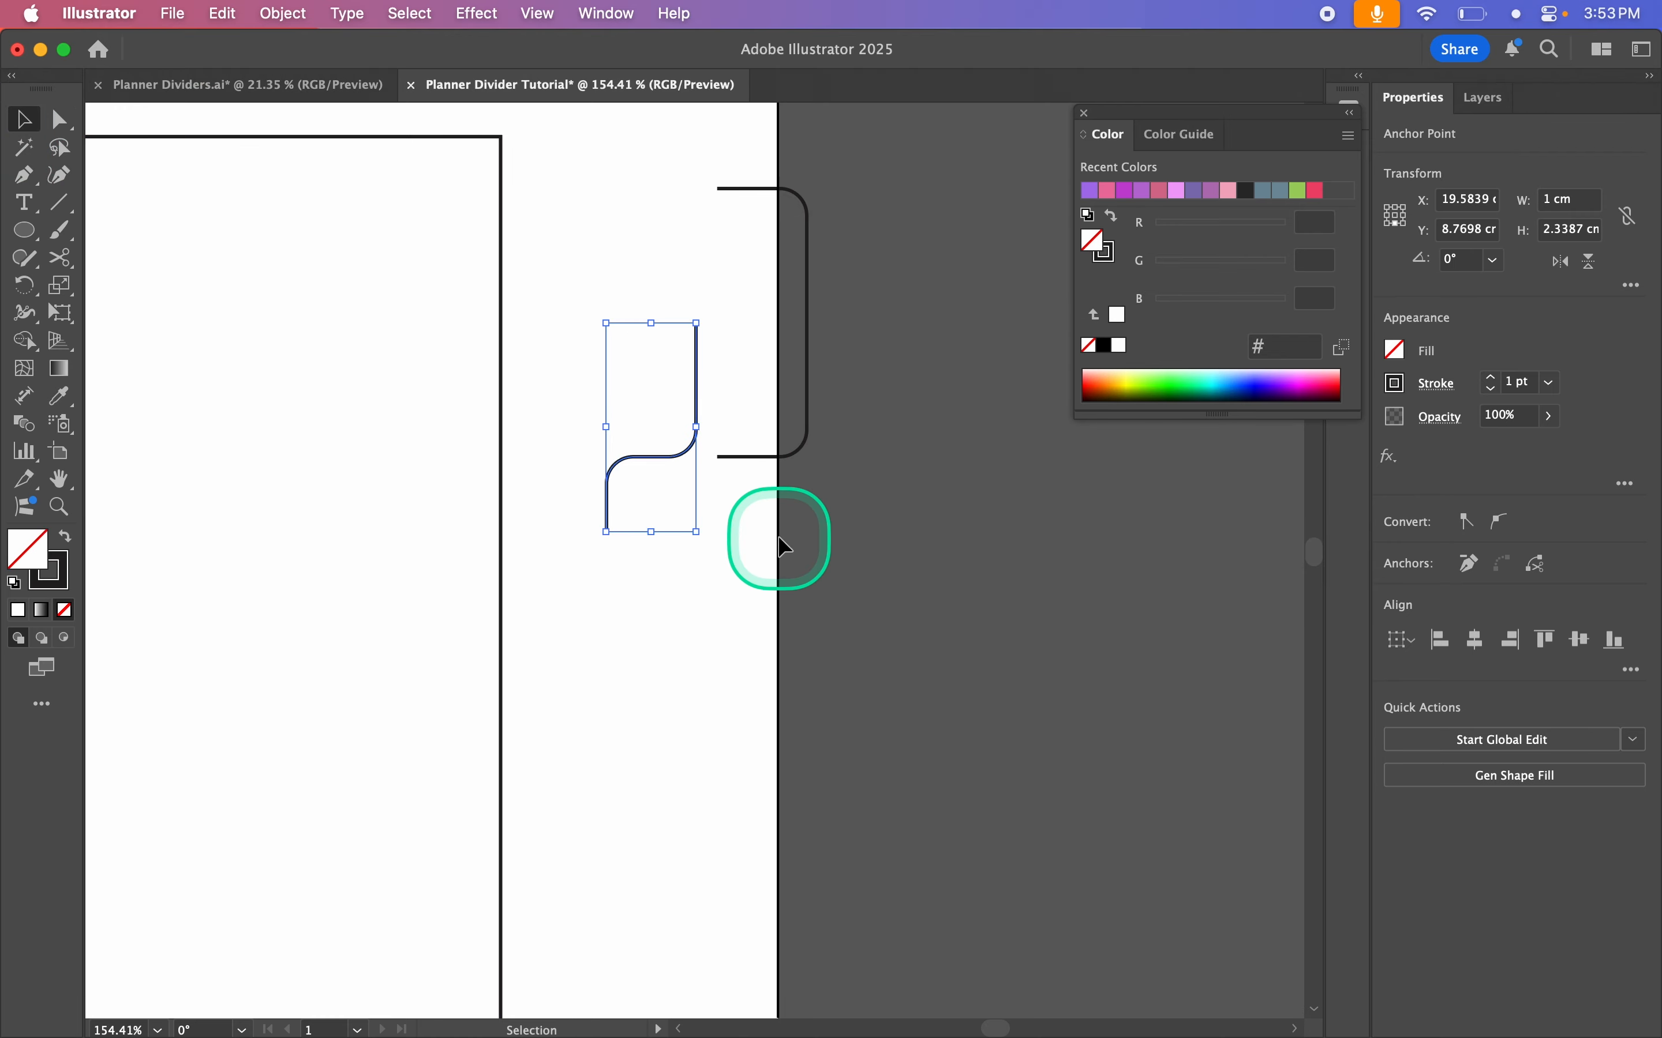
Step: Set the transform reference point to top centre while trying to mirror an in-place copy, and delete the partial copy
key(super+c)
key(shift+super+v)
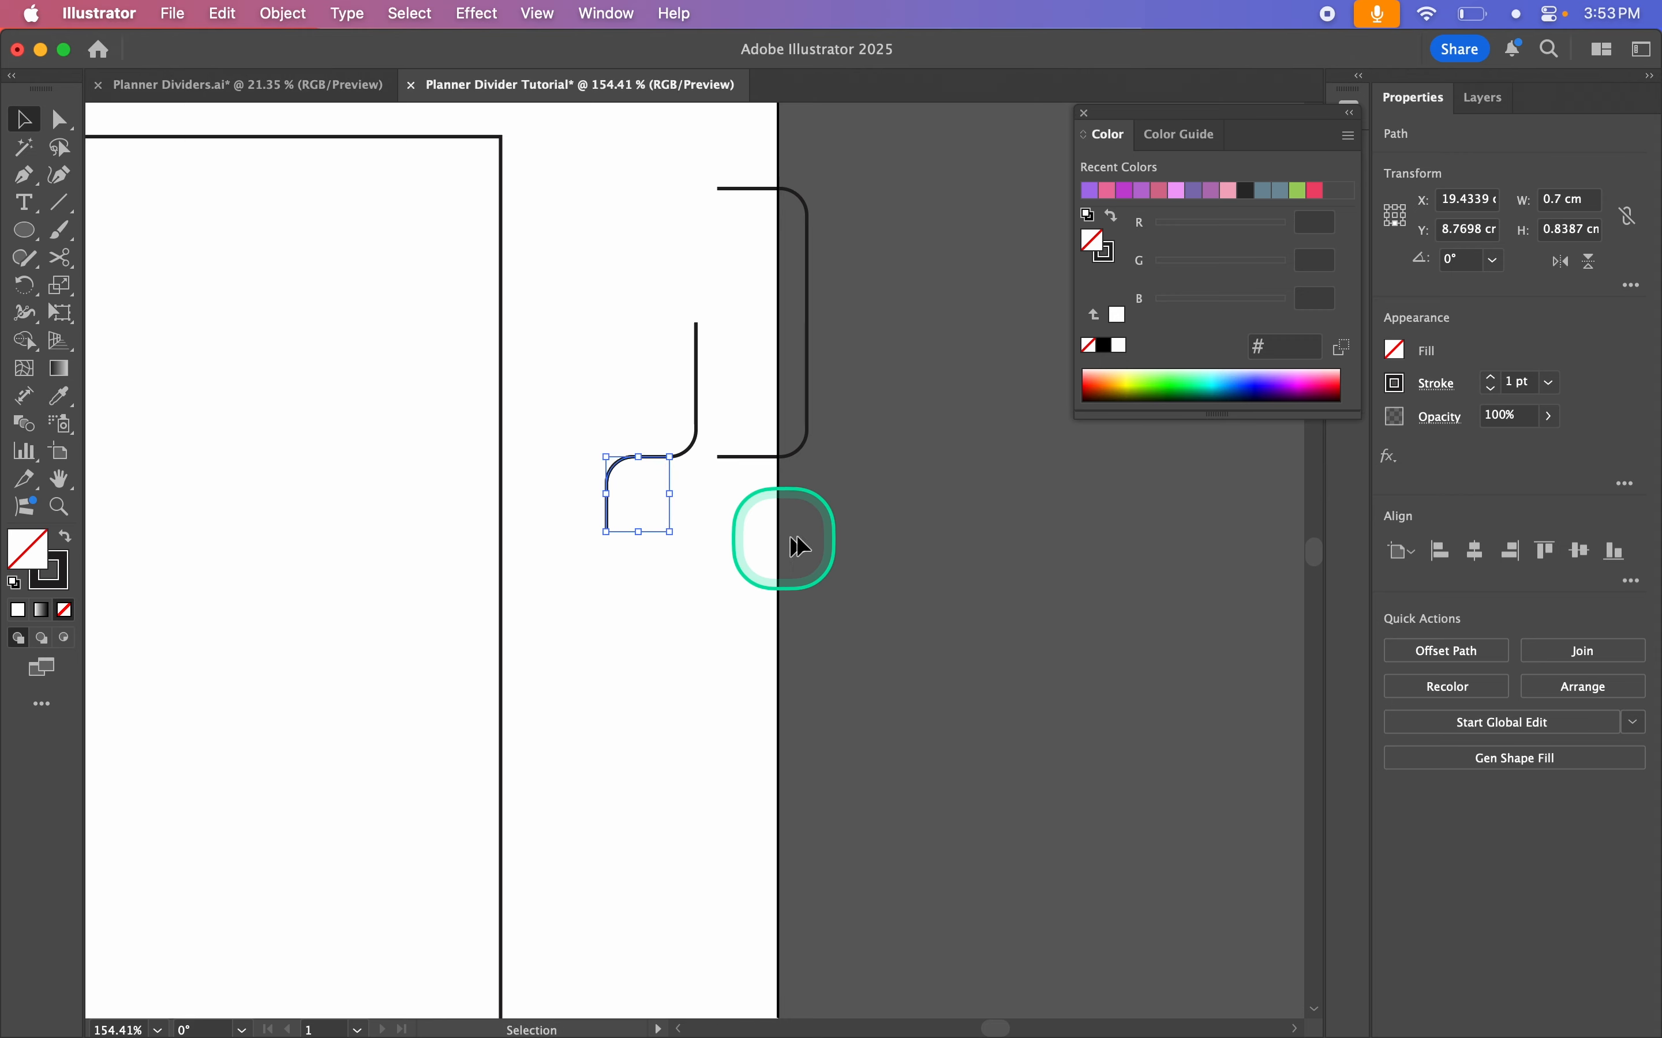
click(1395, 205)
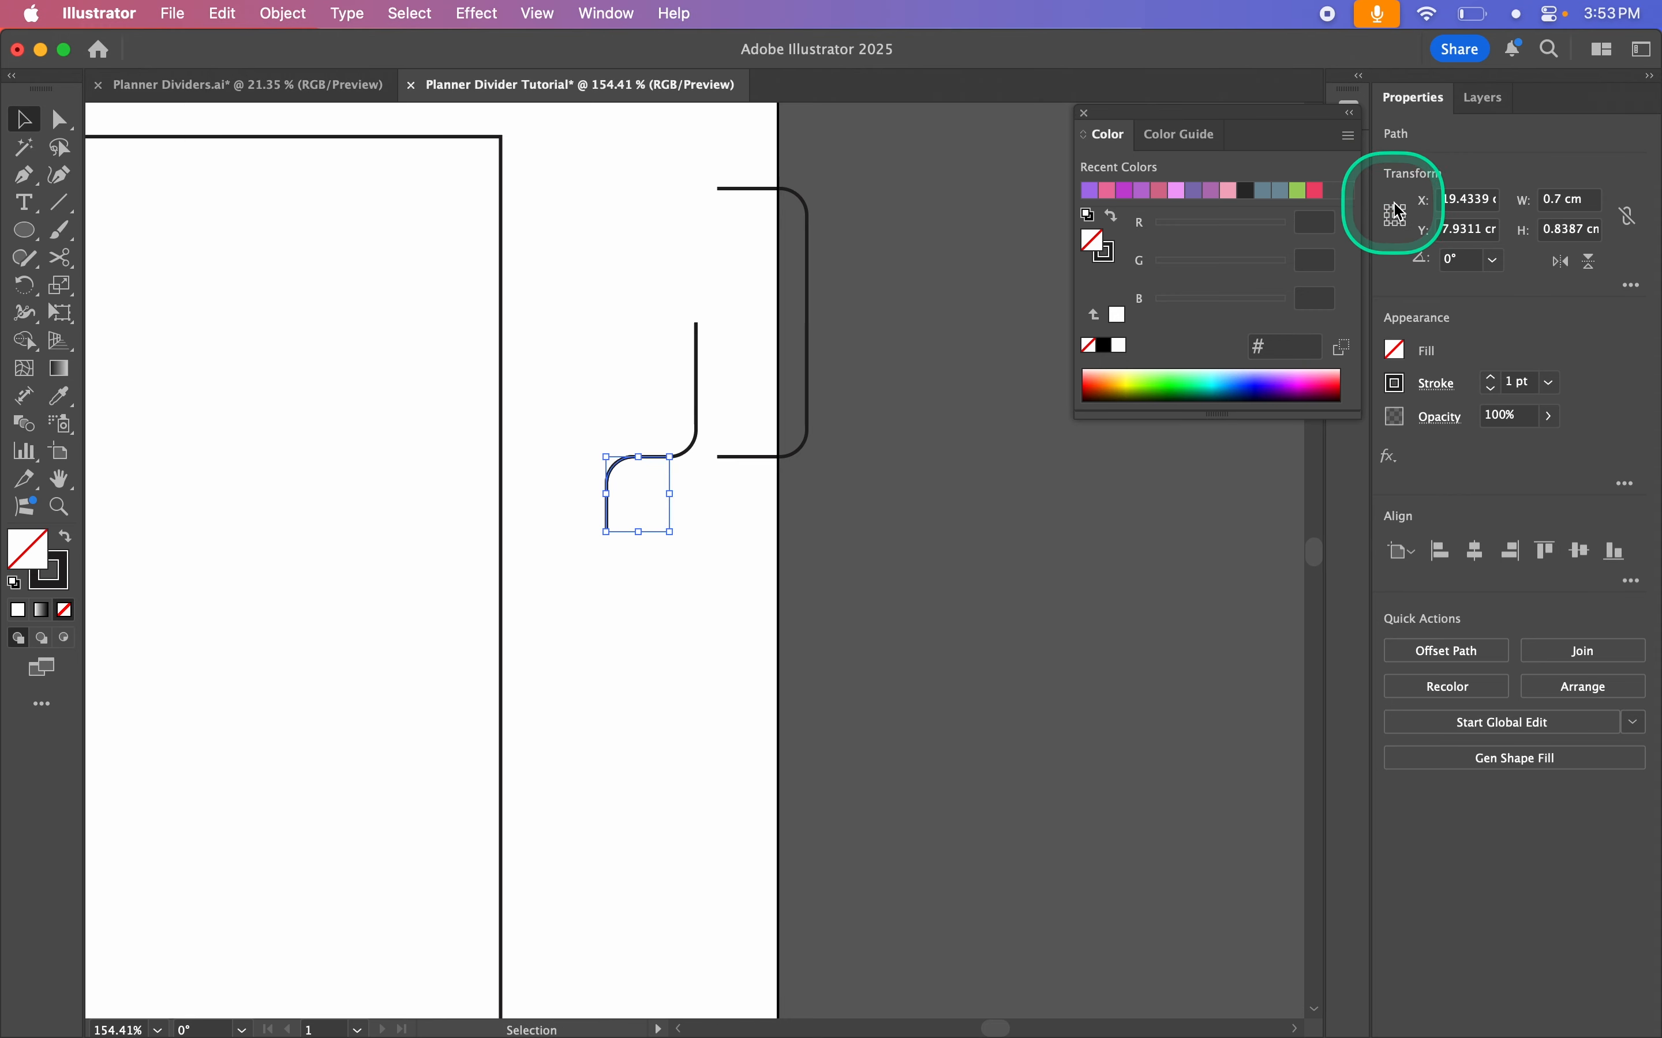
click(1592, 264)
click(749, 614)
key(BackSpace)
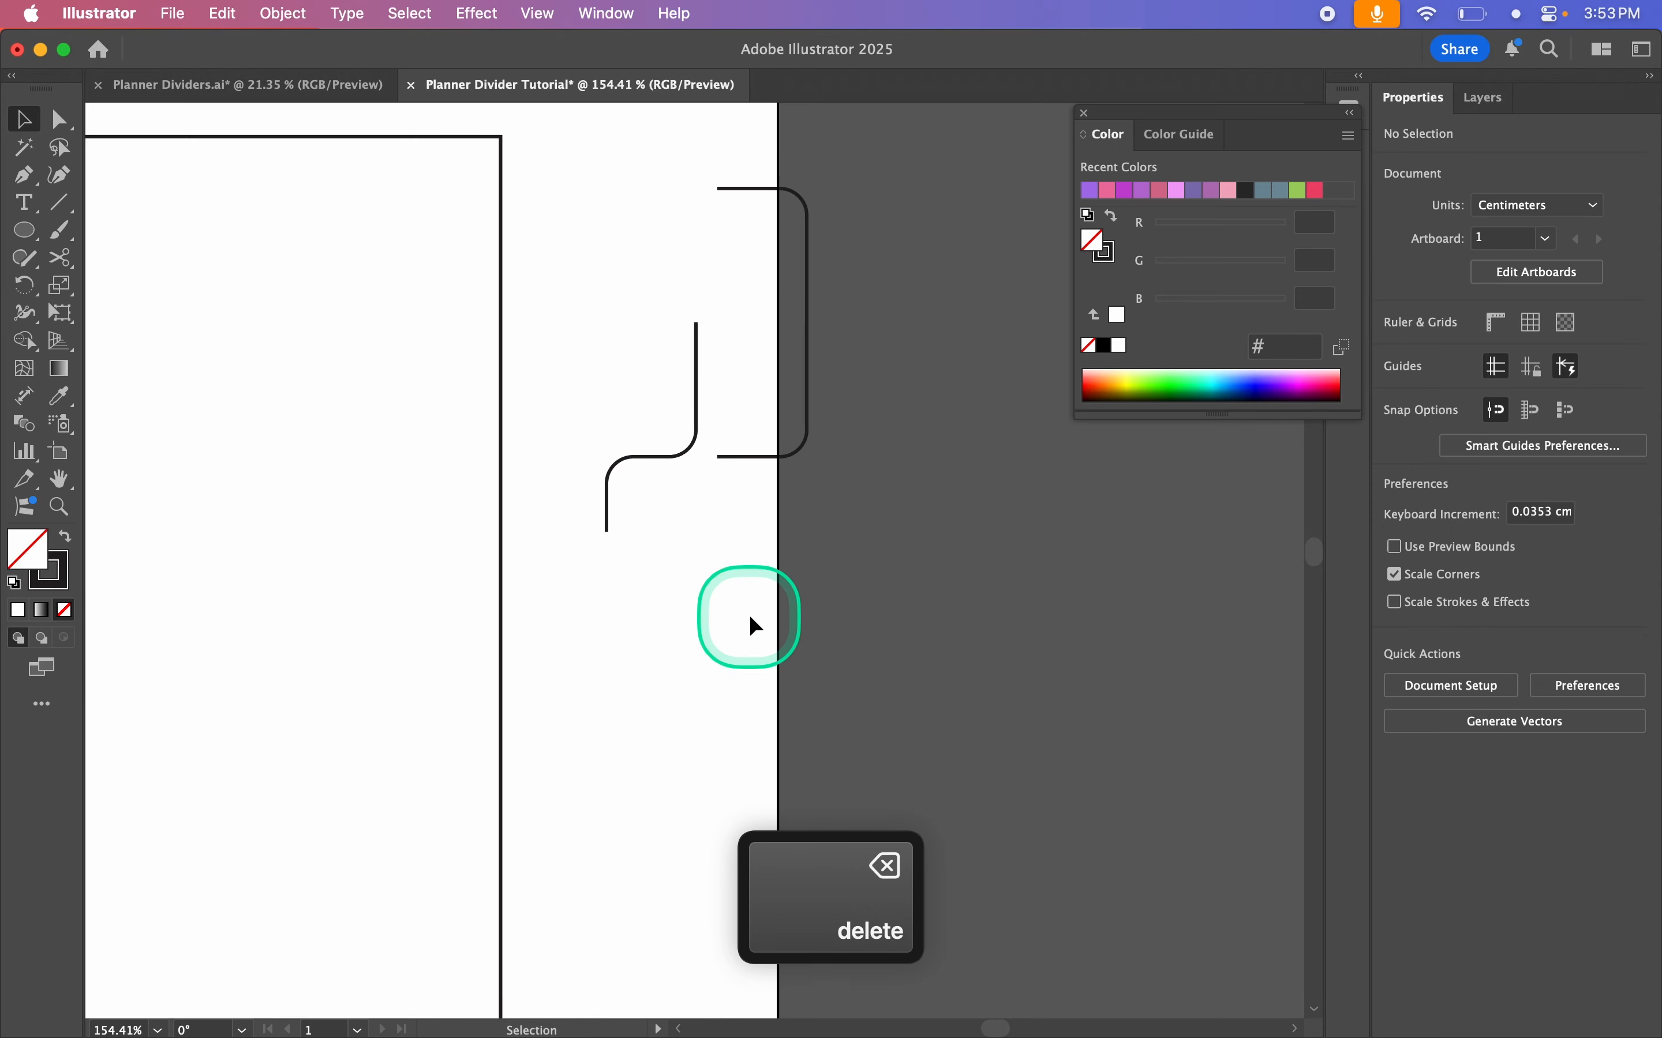
Step: Duplicate the whole S-shaped half-tab path in place and flip the copy vertically about its top point
click(607, 510)
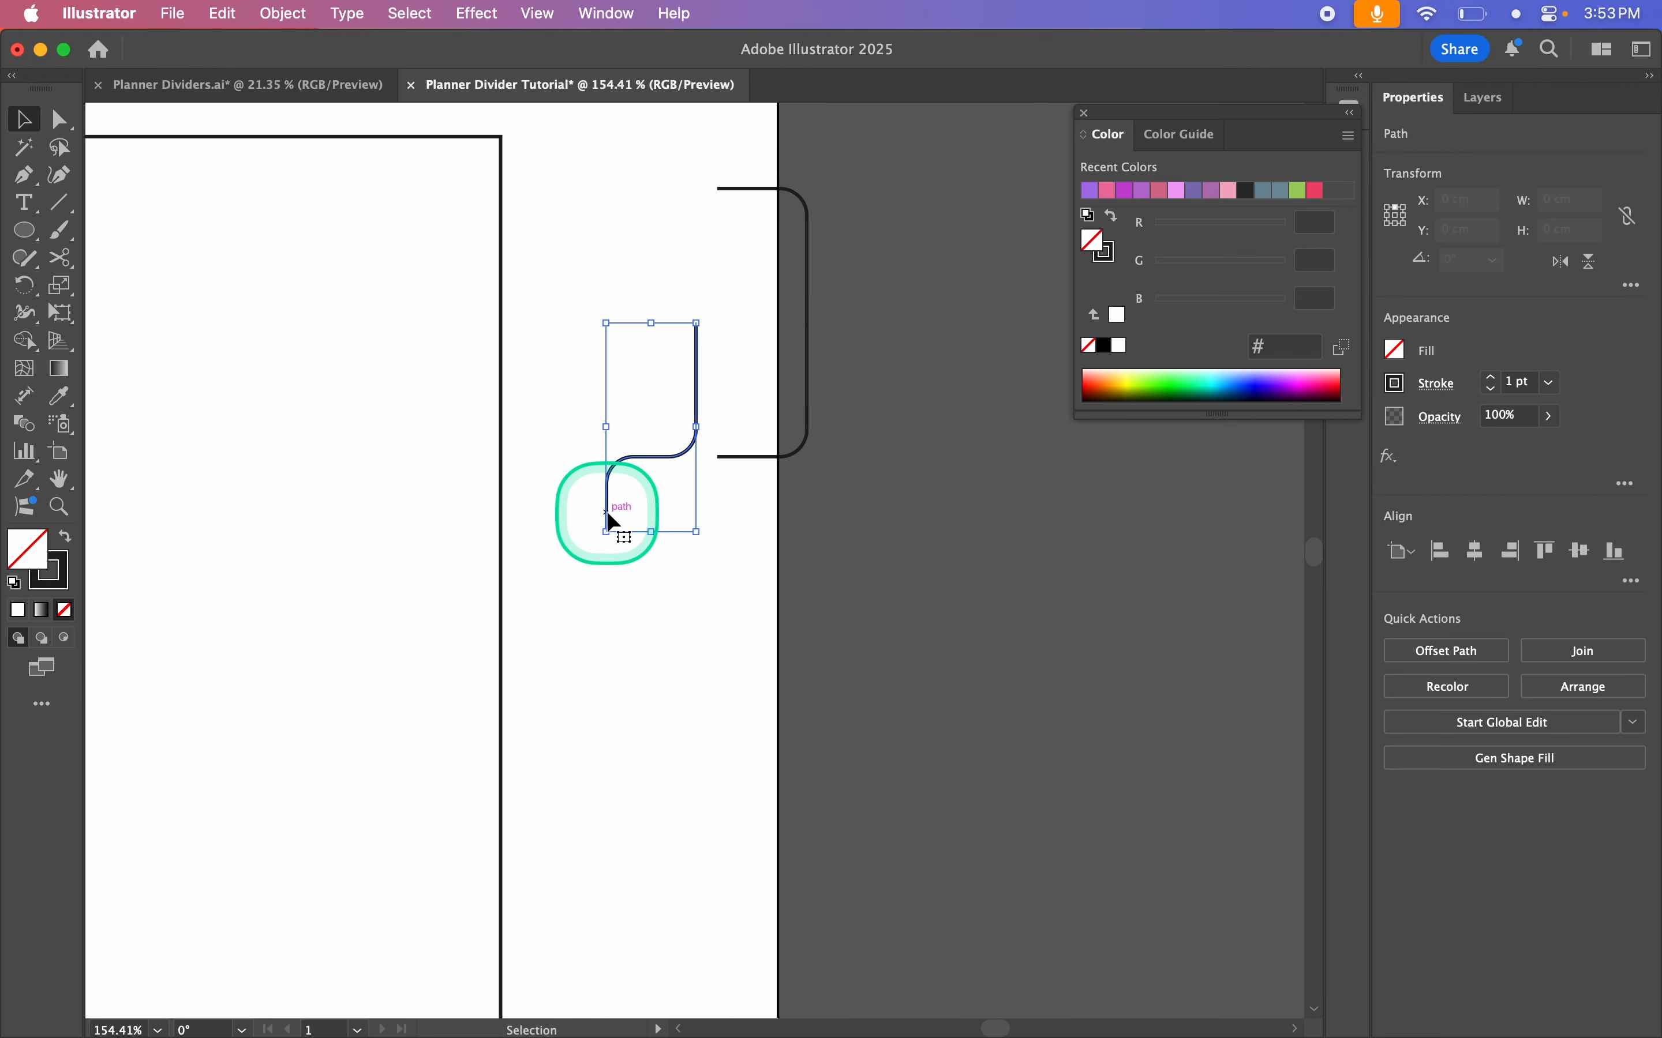
click(657, 533)
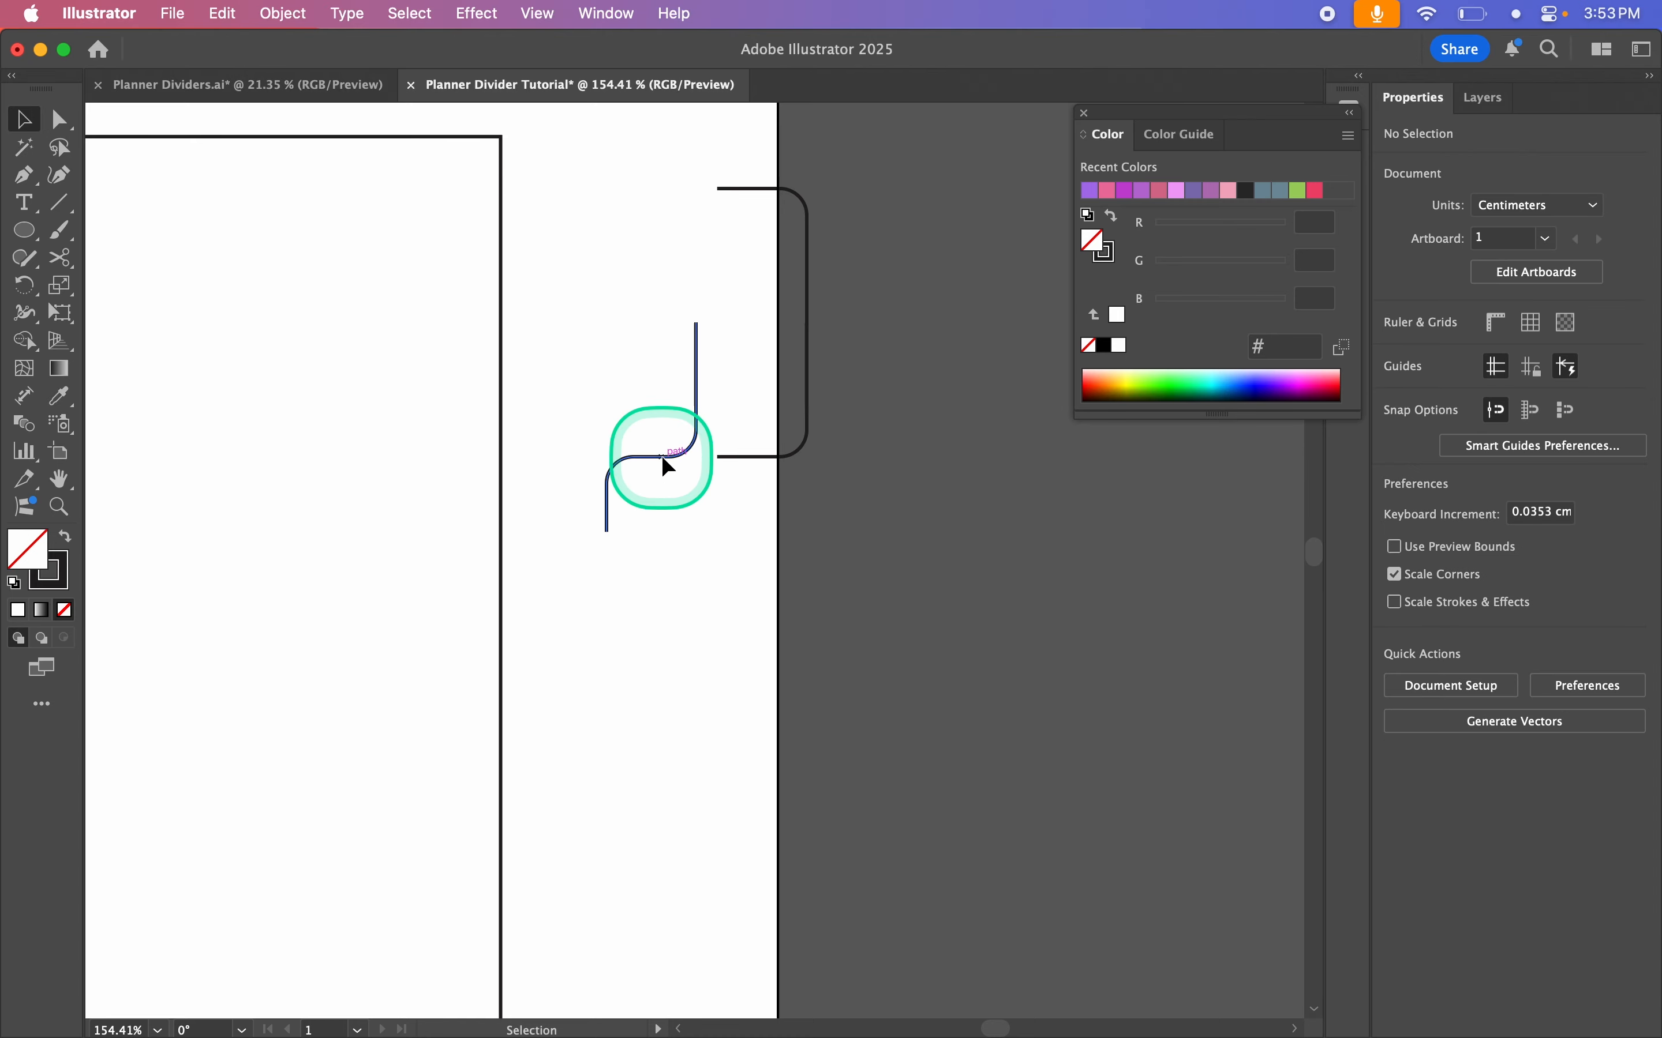
click(661, 455)
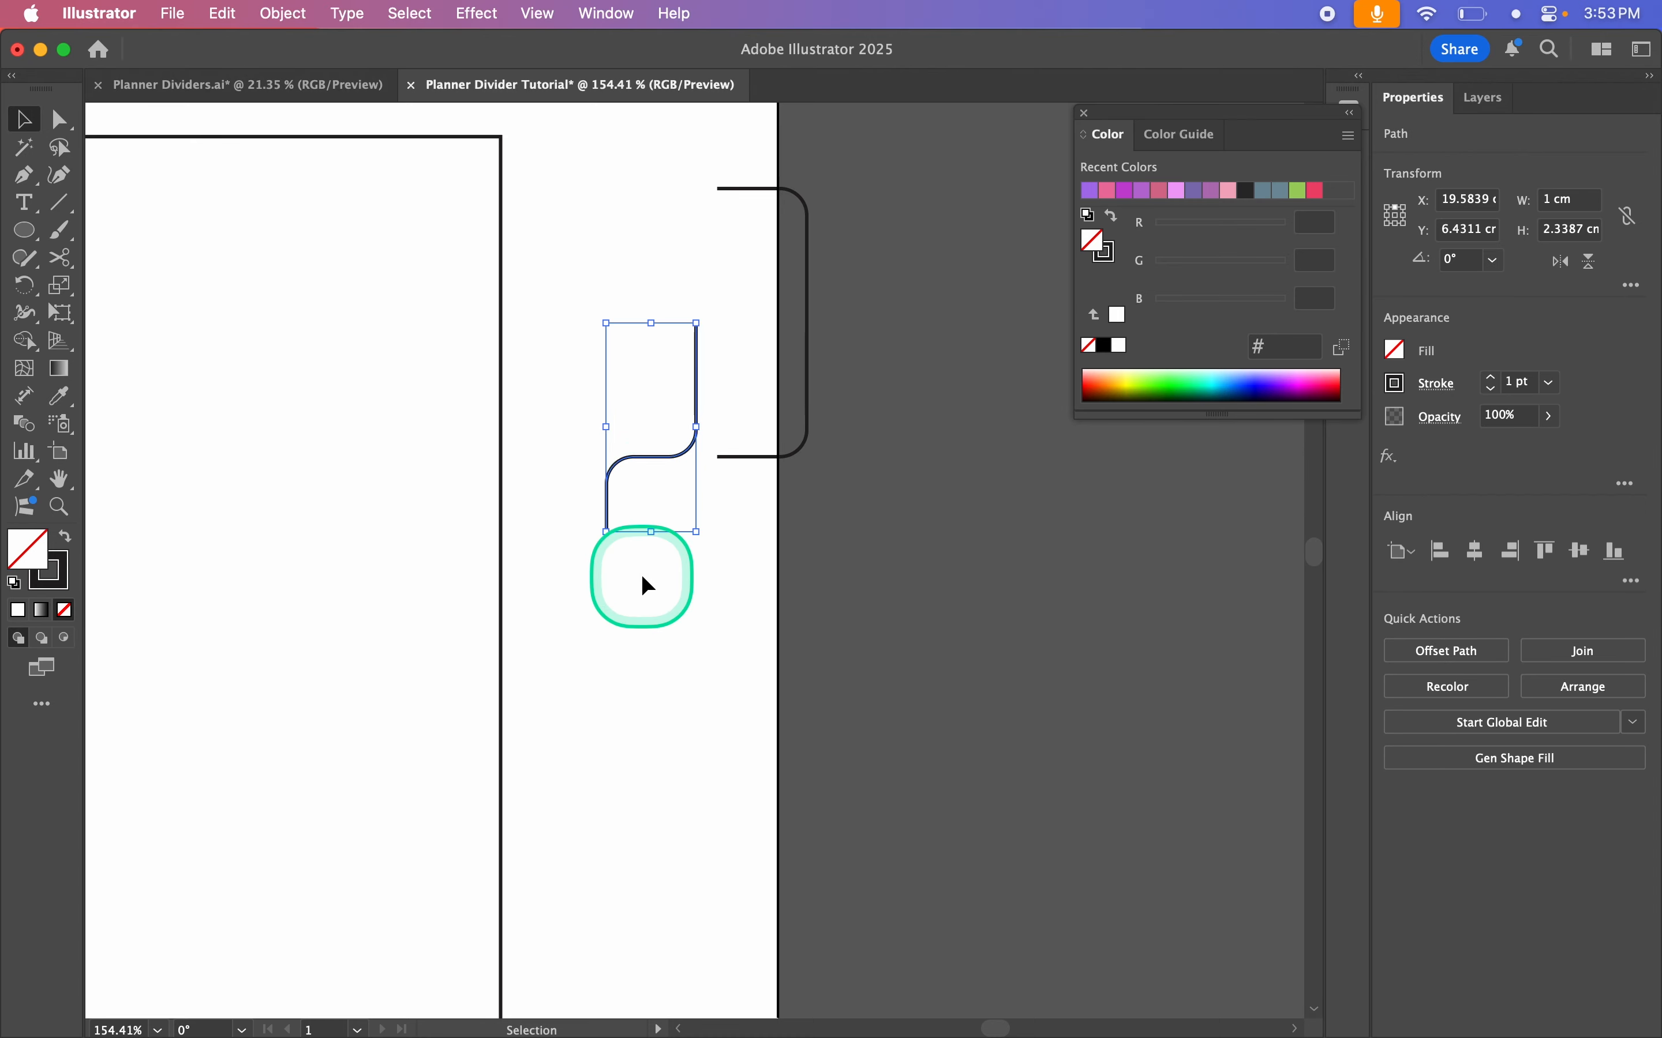
key(super+c)
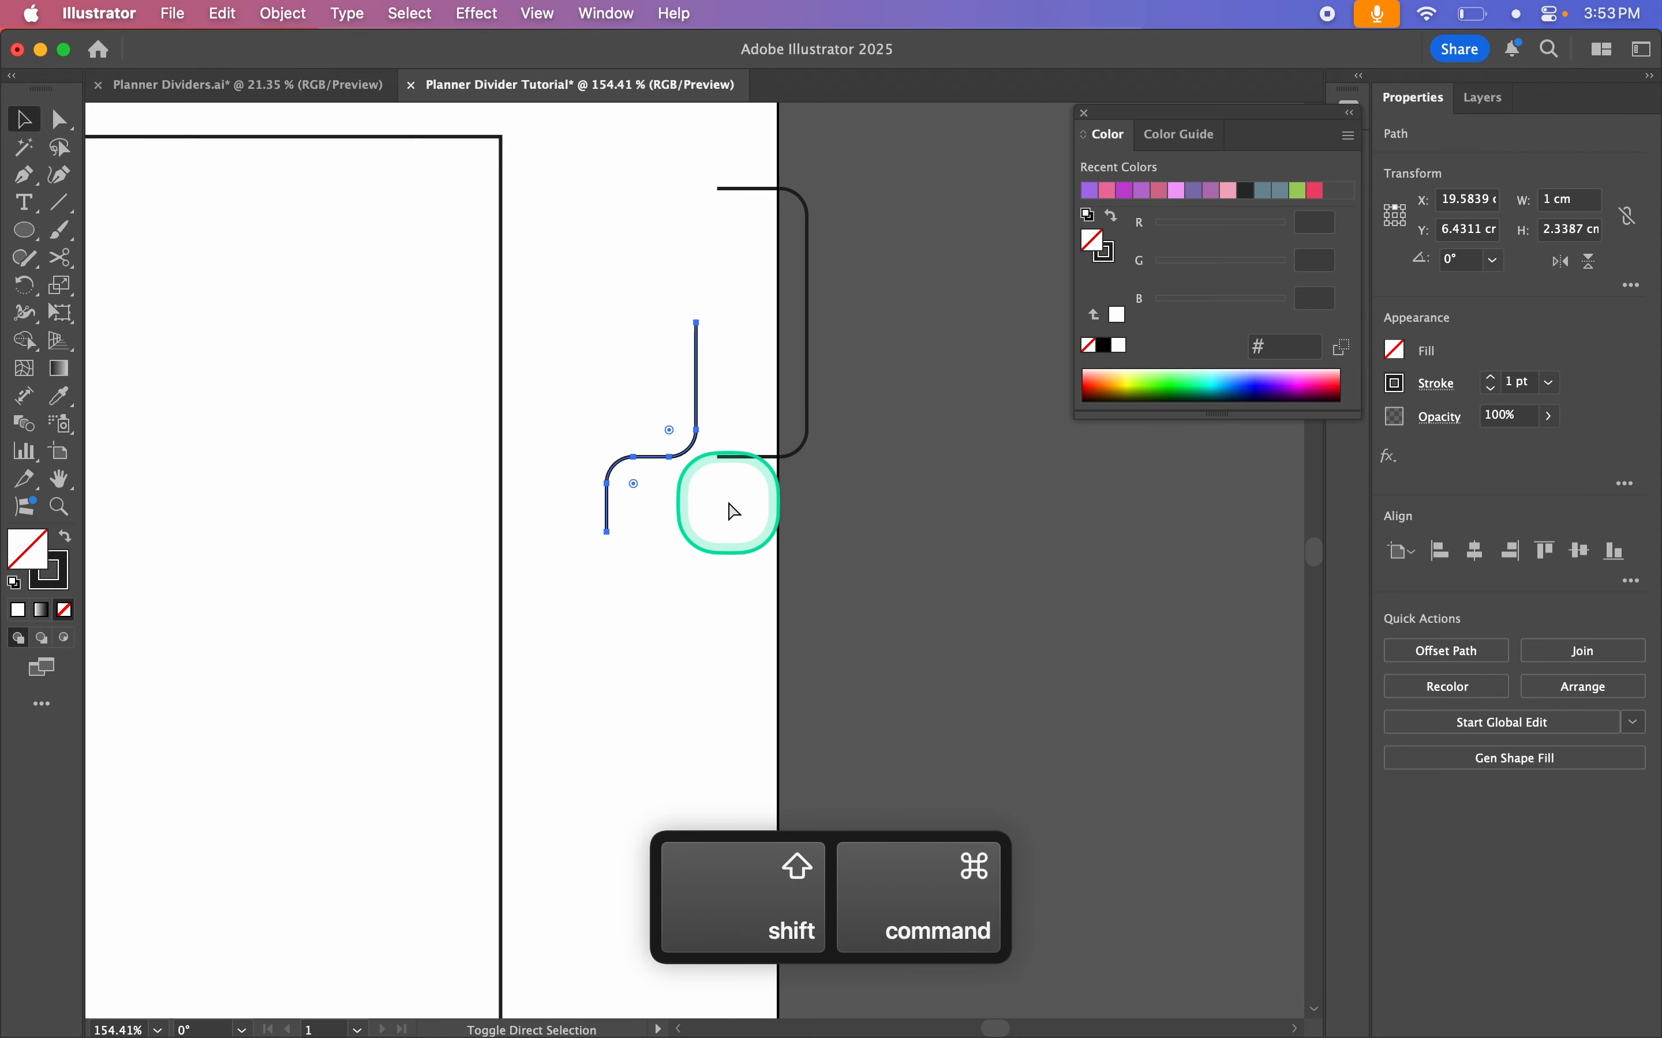
key(super+shift+v)
click(1592, 260)
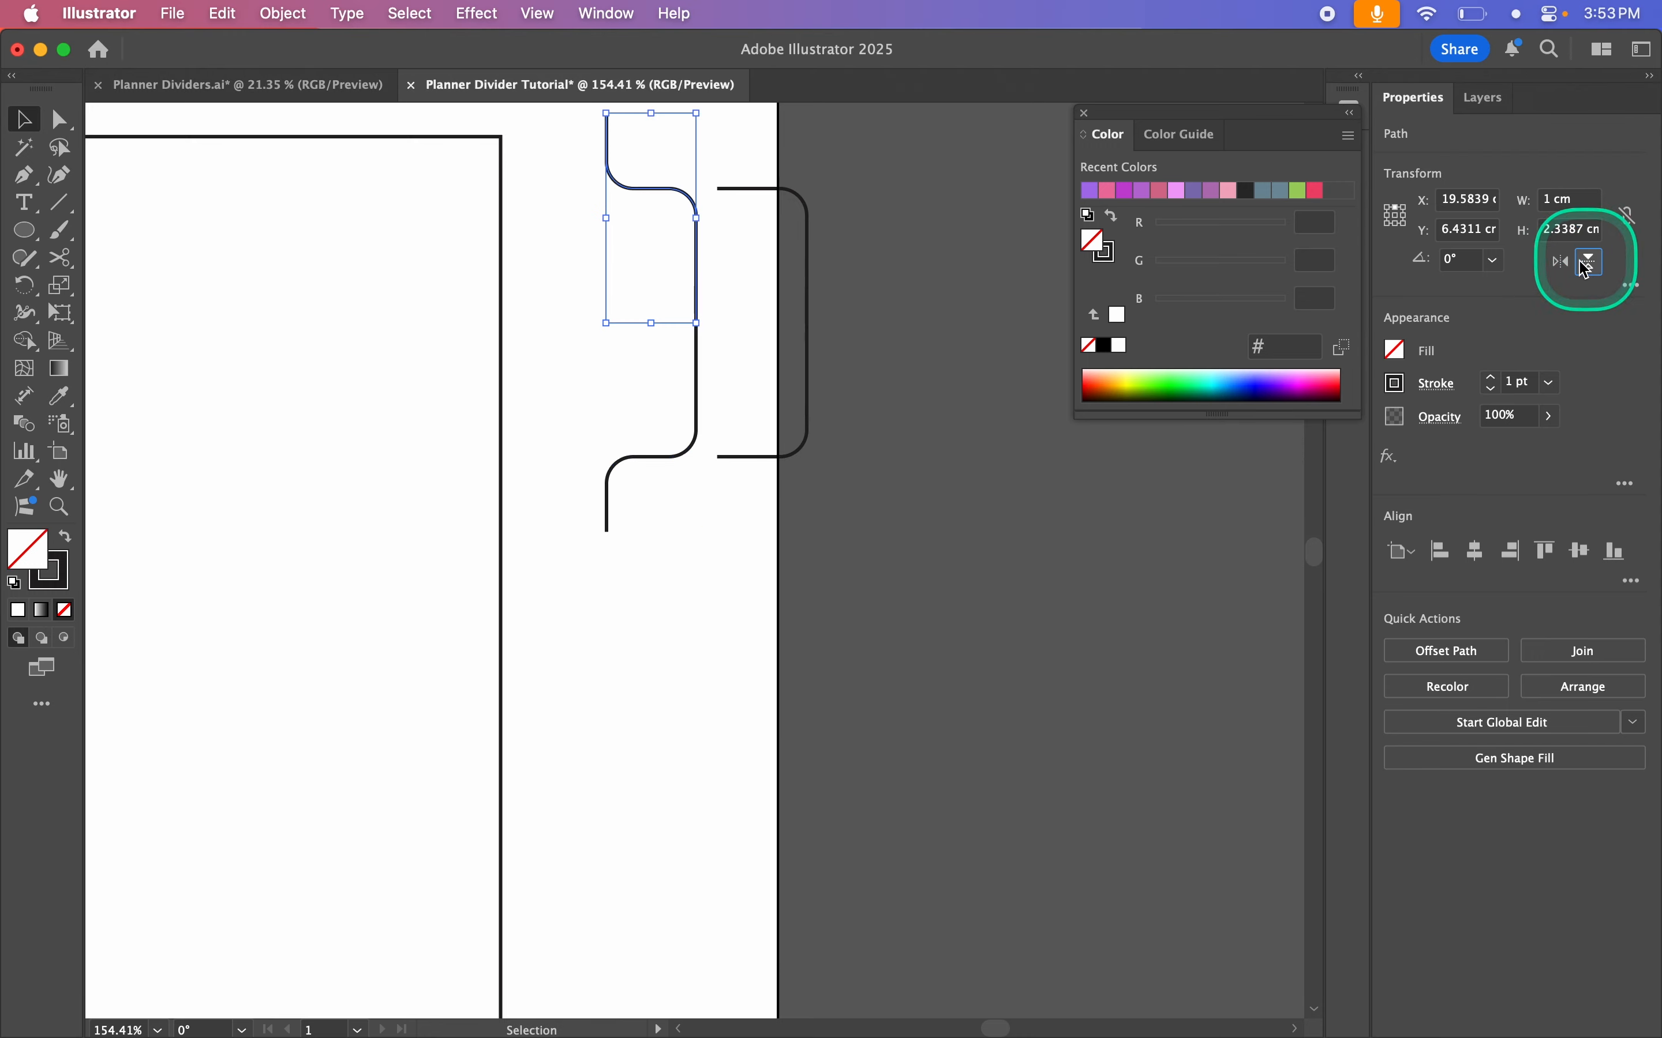
click(730, 567)
Step: Select both mirrored half-tab paths and join them into one tab outline
scroll(730, 567, up, 3)
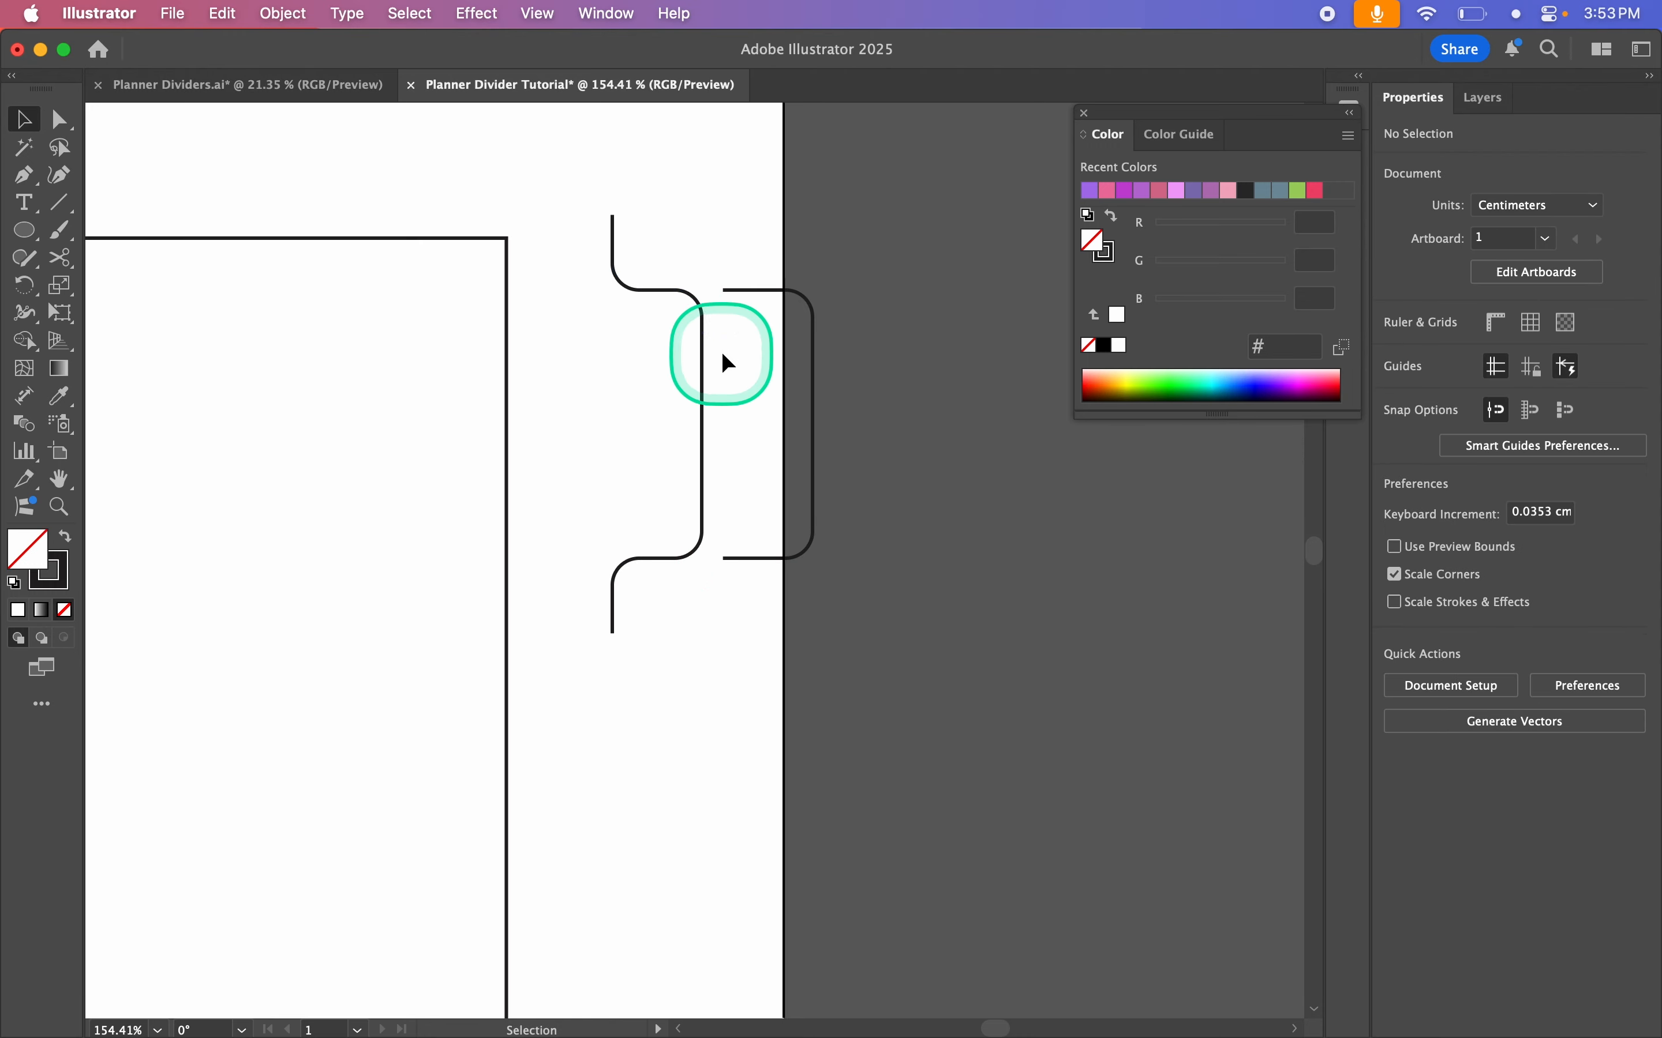
drag(668, 491, 654, 512)
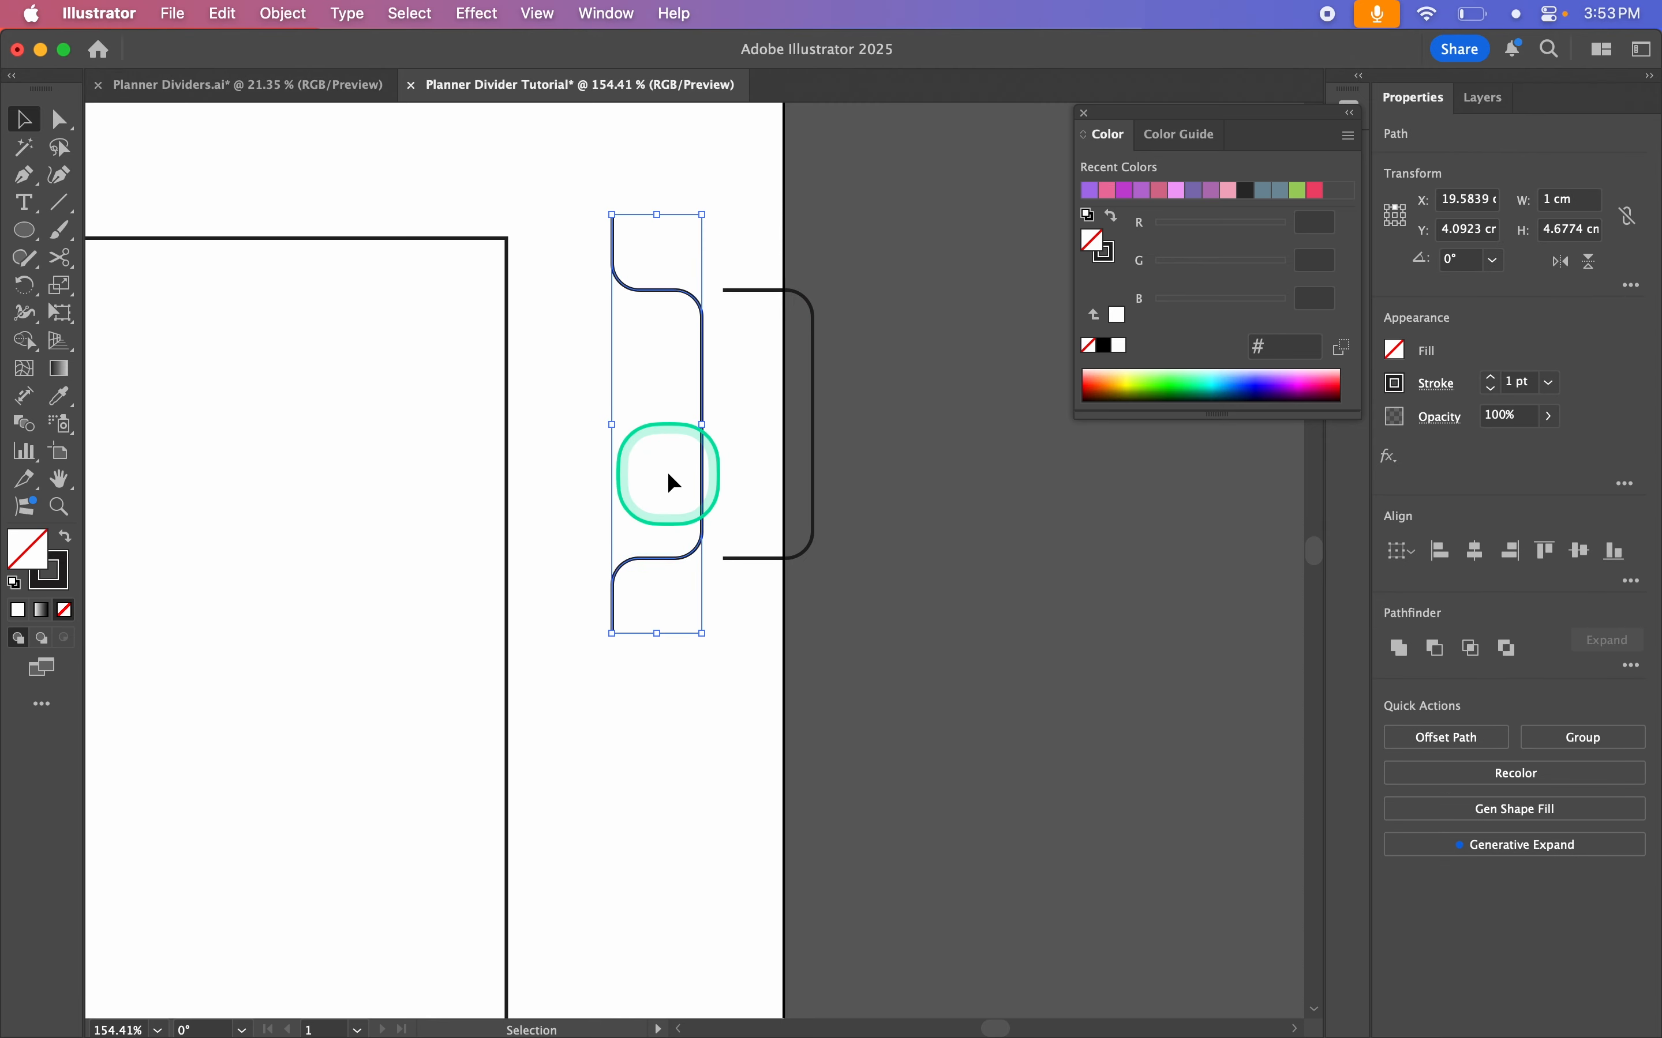
key(super)
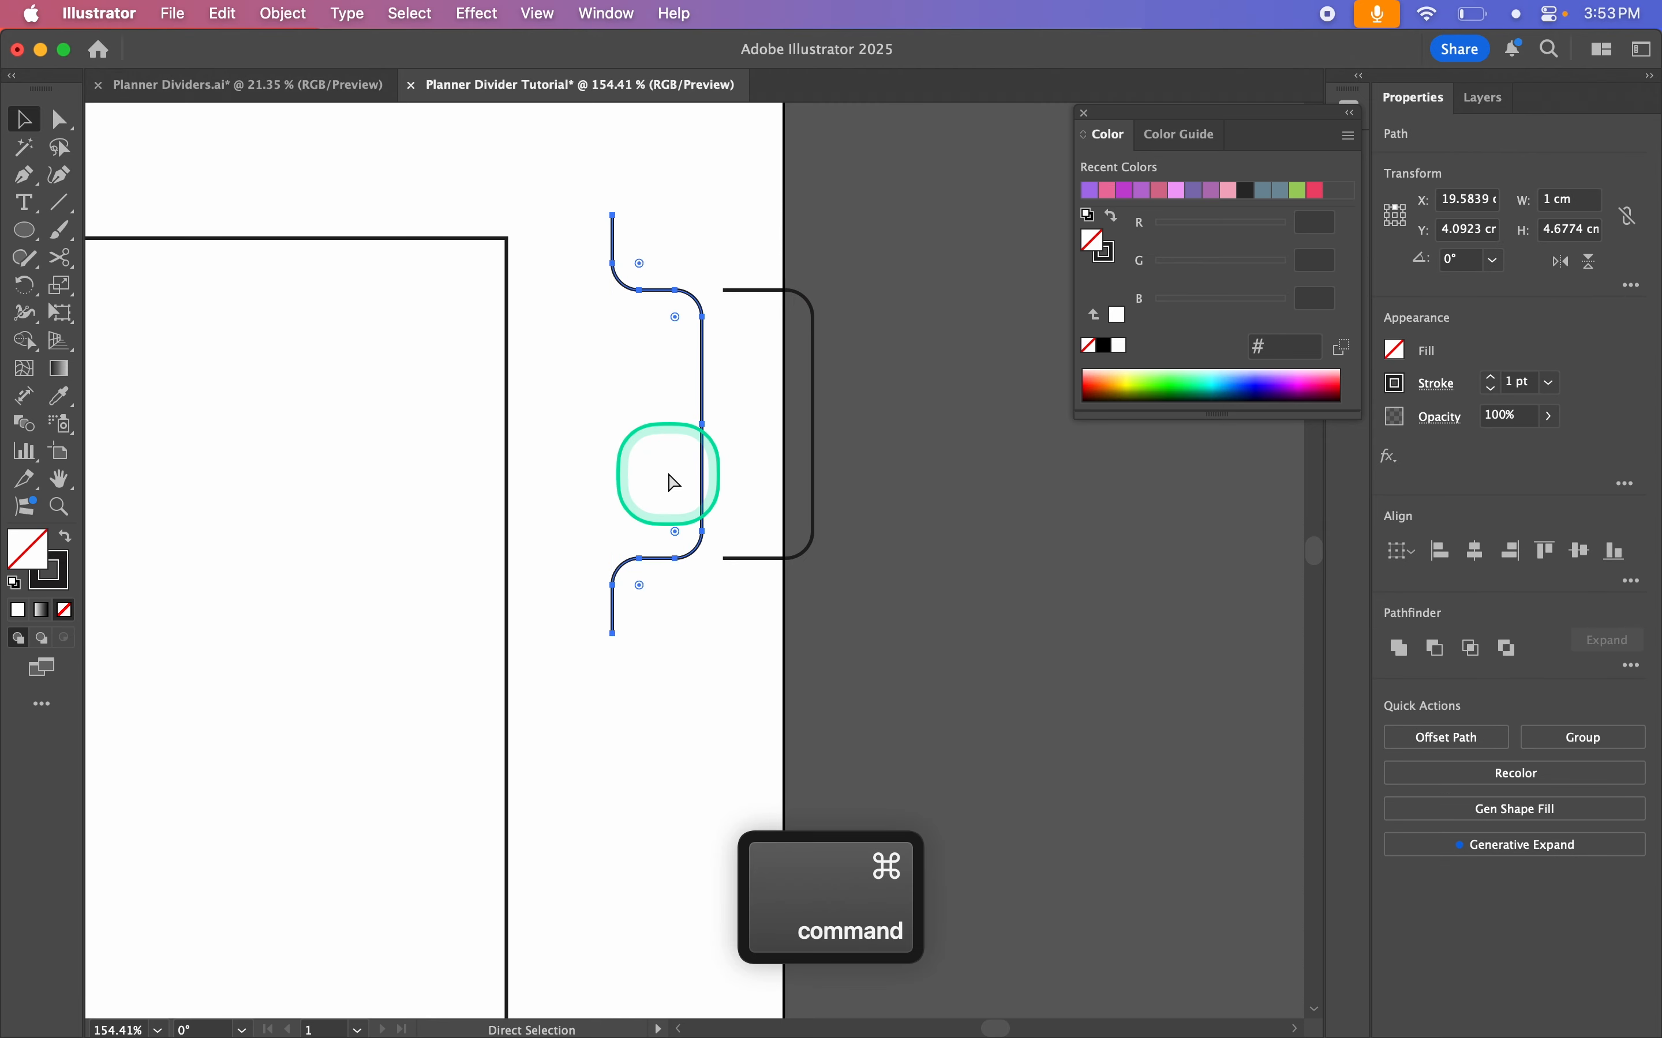
key(super+j)
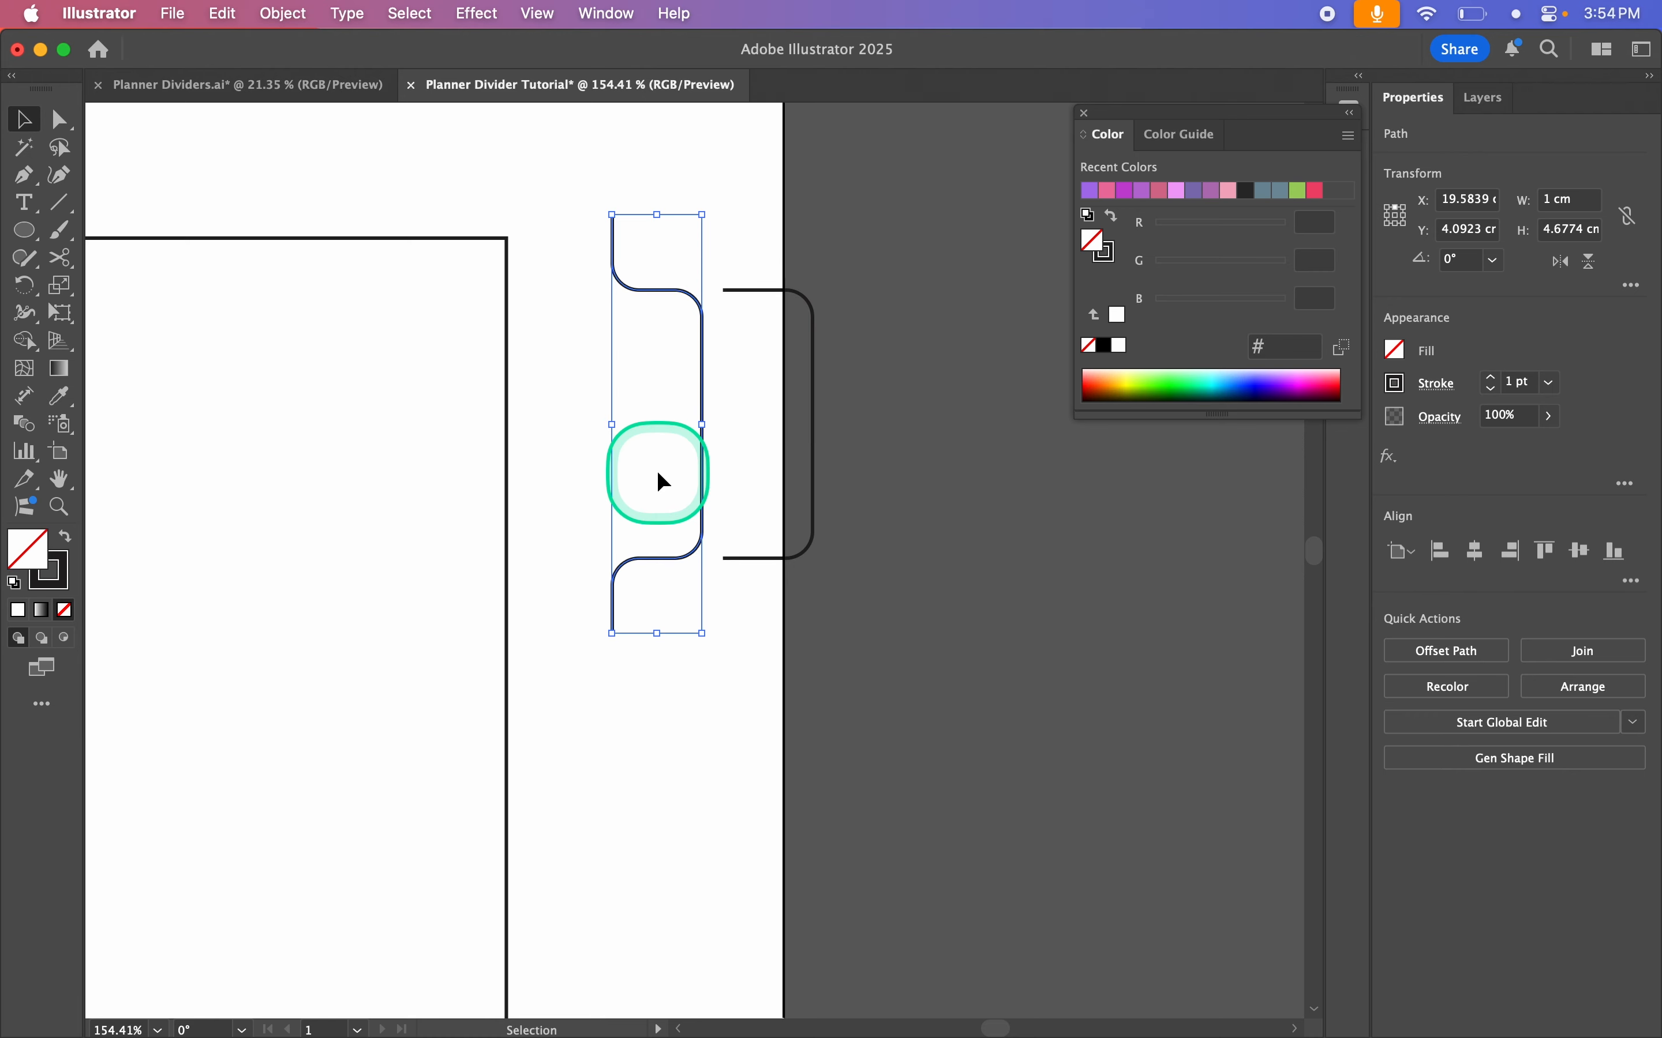
Step: Delete the redundant anchor point at the middle of the joined outline's vertical side
key(minus)
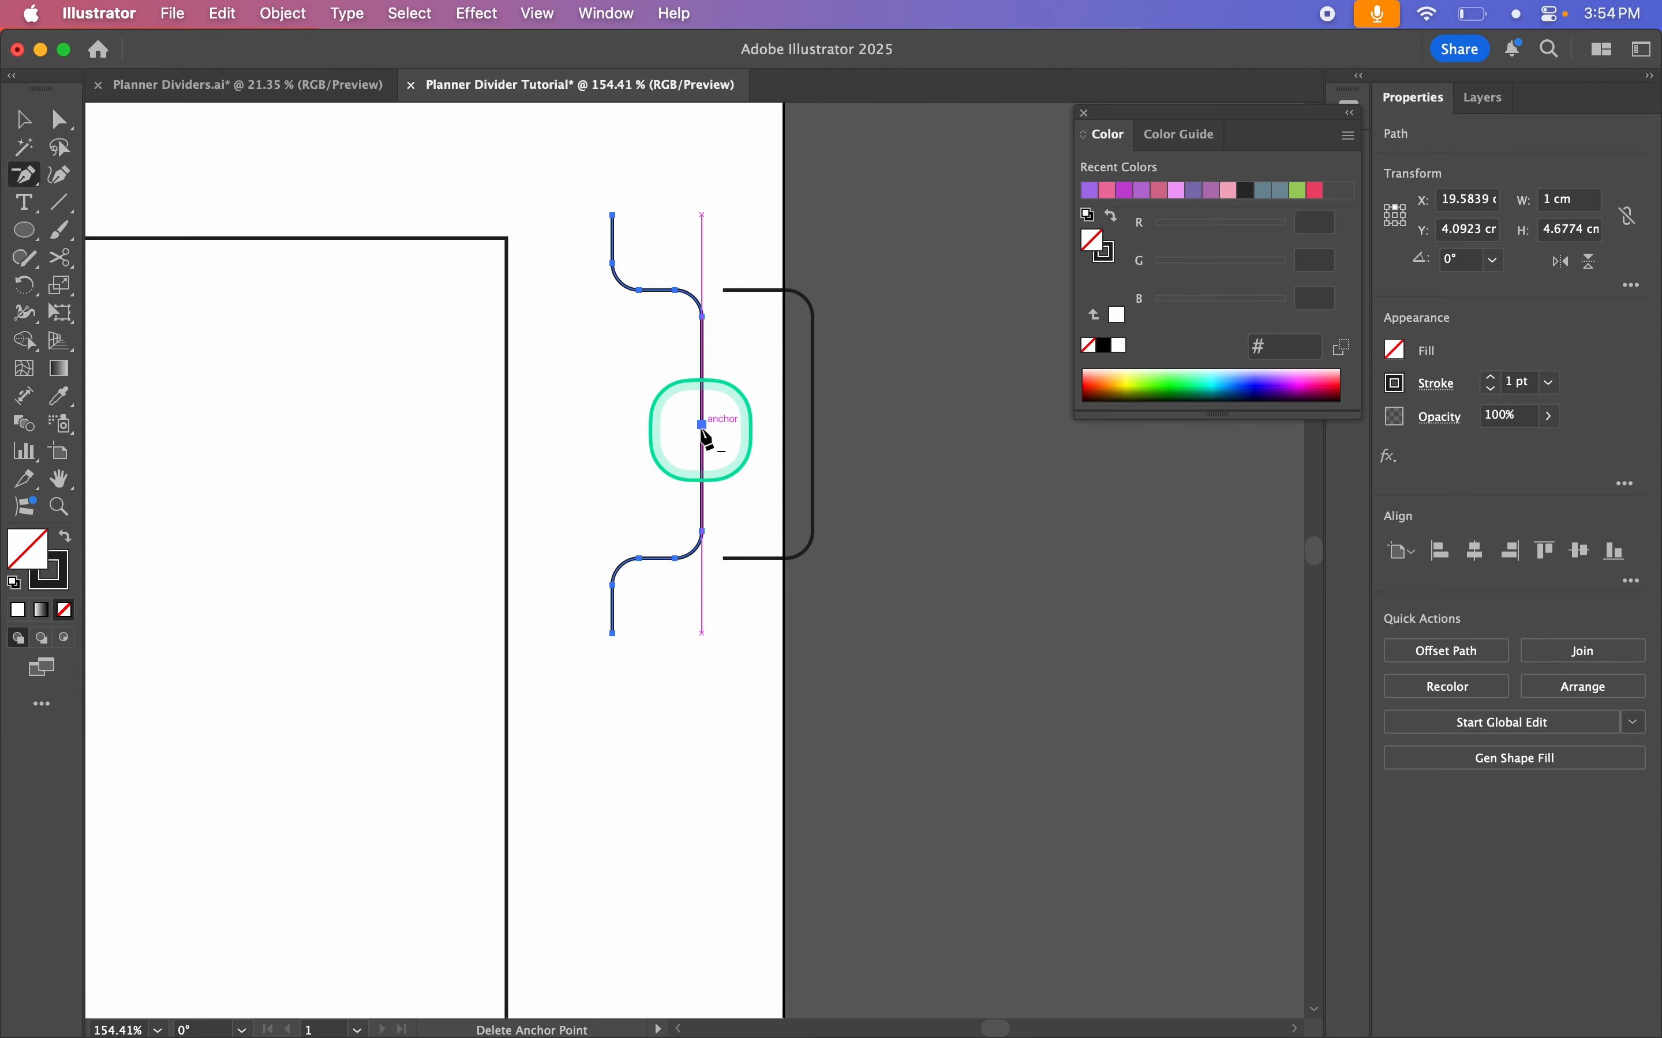
click(701, 425)
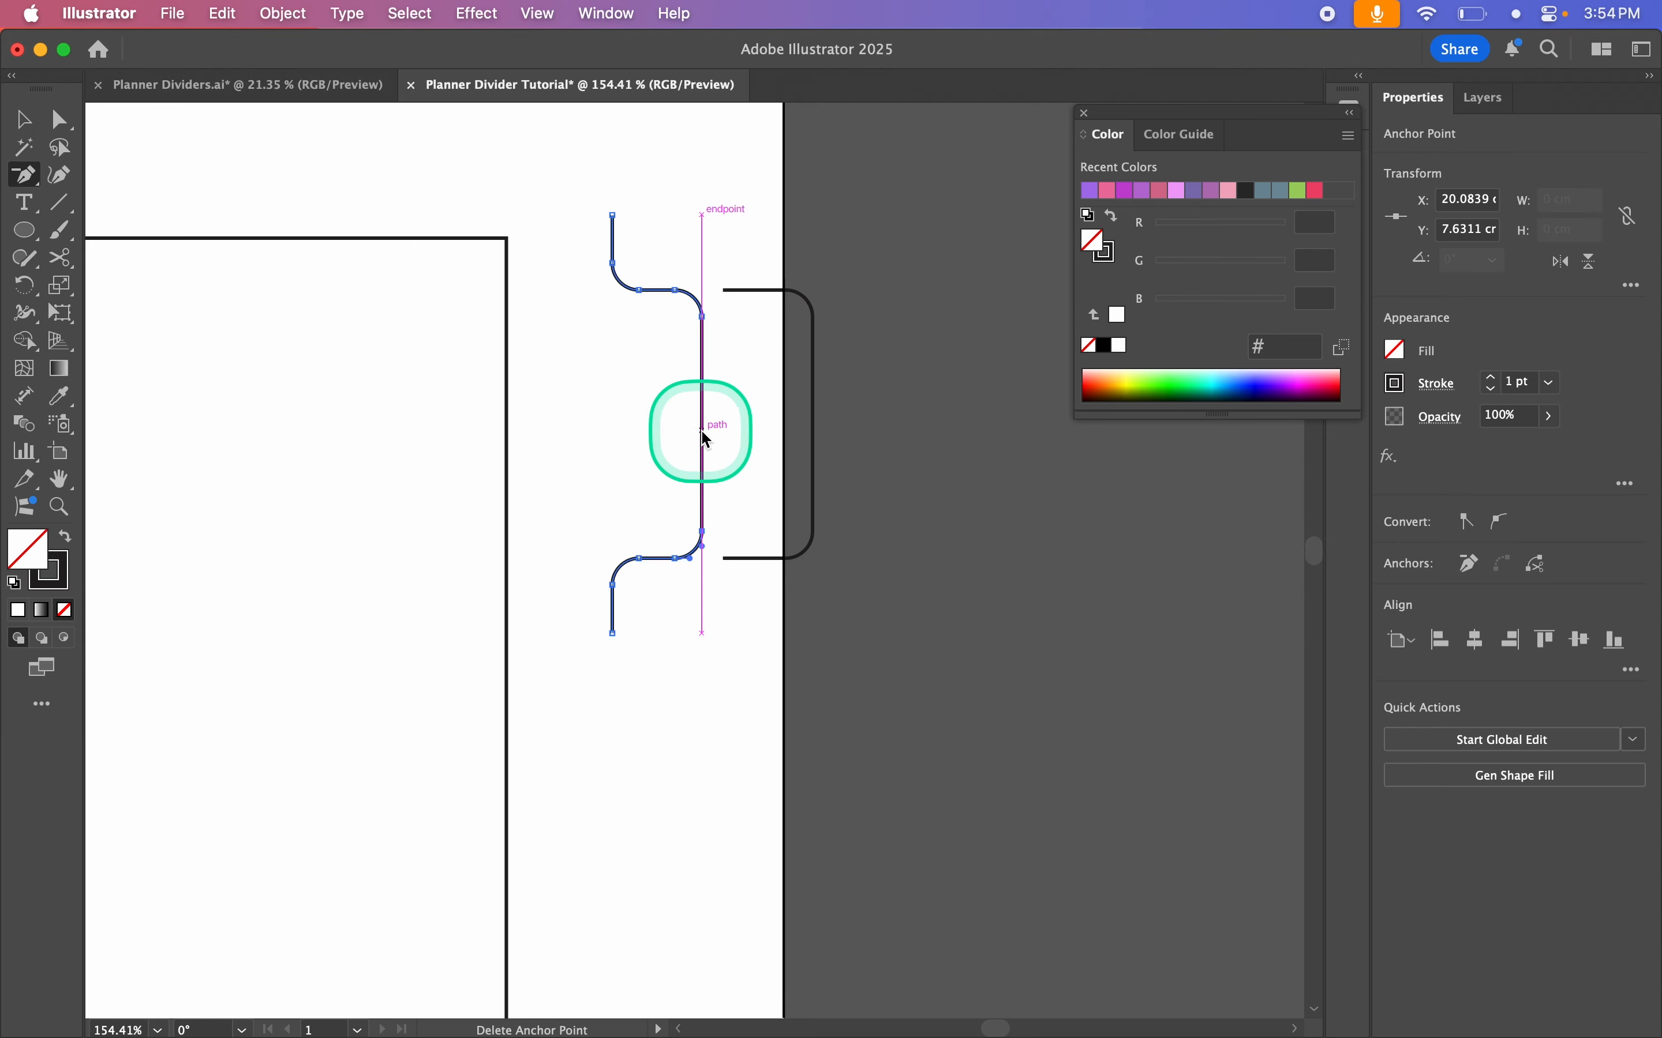
click(24, 120)
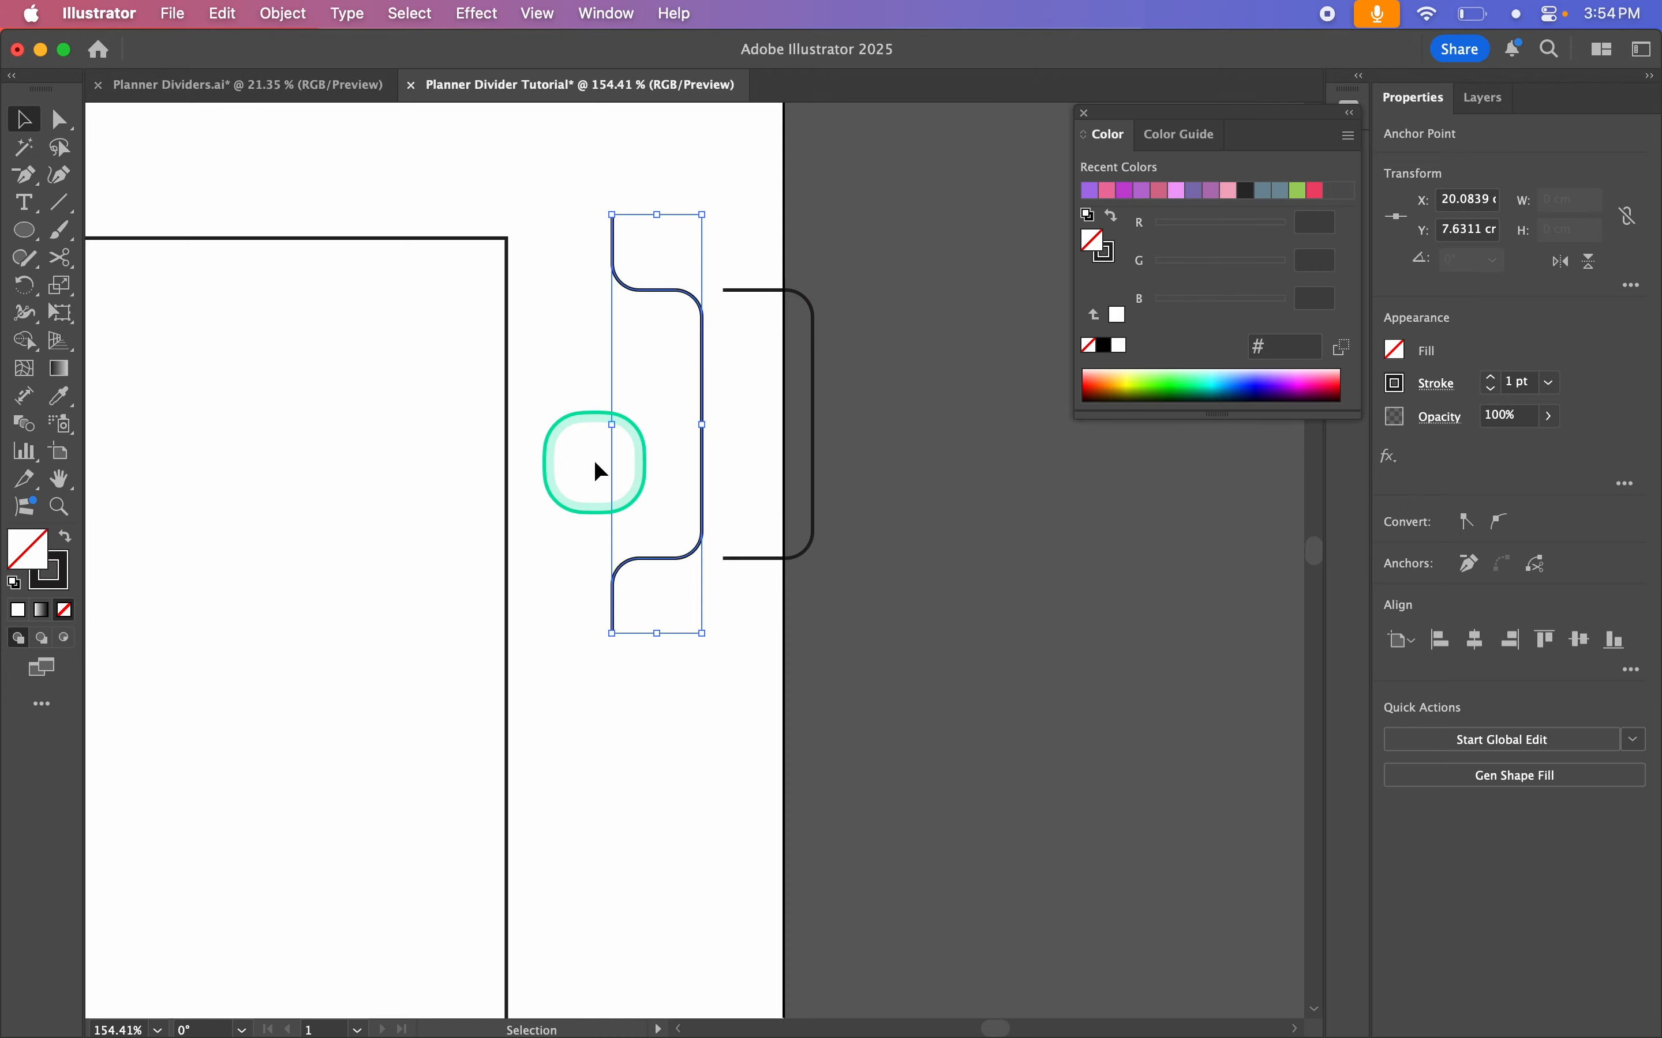
click(733, 429)
Step: Shift the joined tab outline slightly higher in the margin and move the second tab outline up and away to its right
drag(701, 424, 700, 382)
click(859, 367)
drag(815, 365, 834, 320)
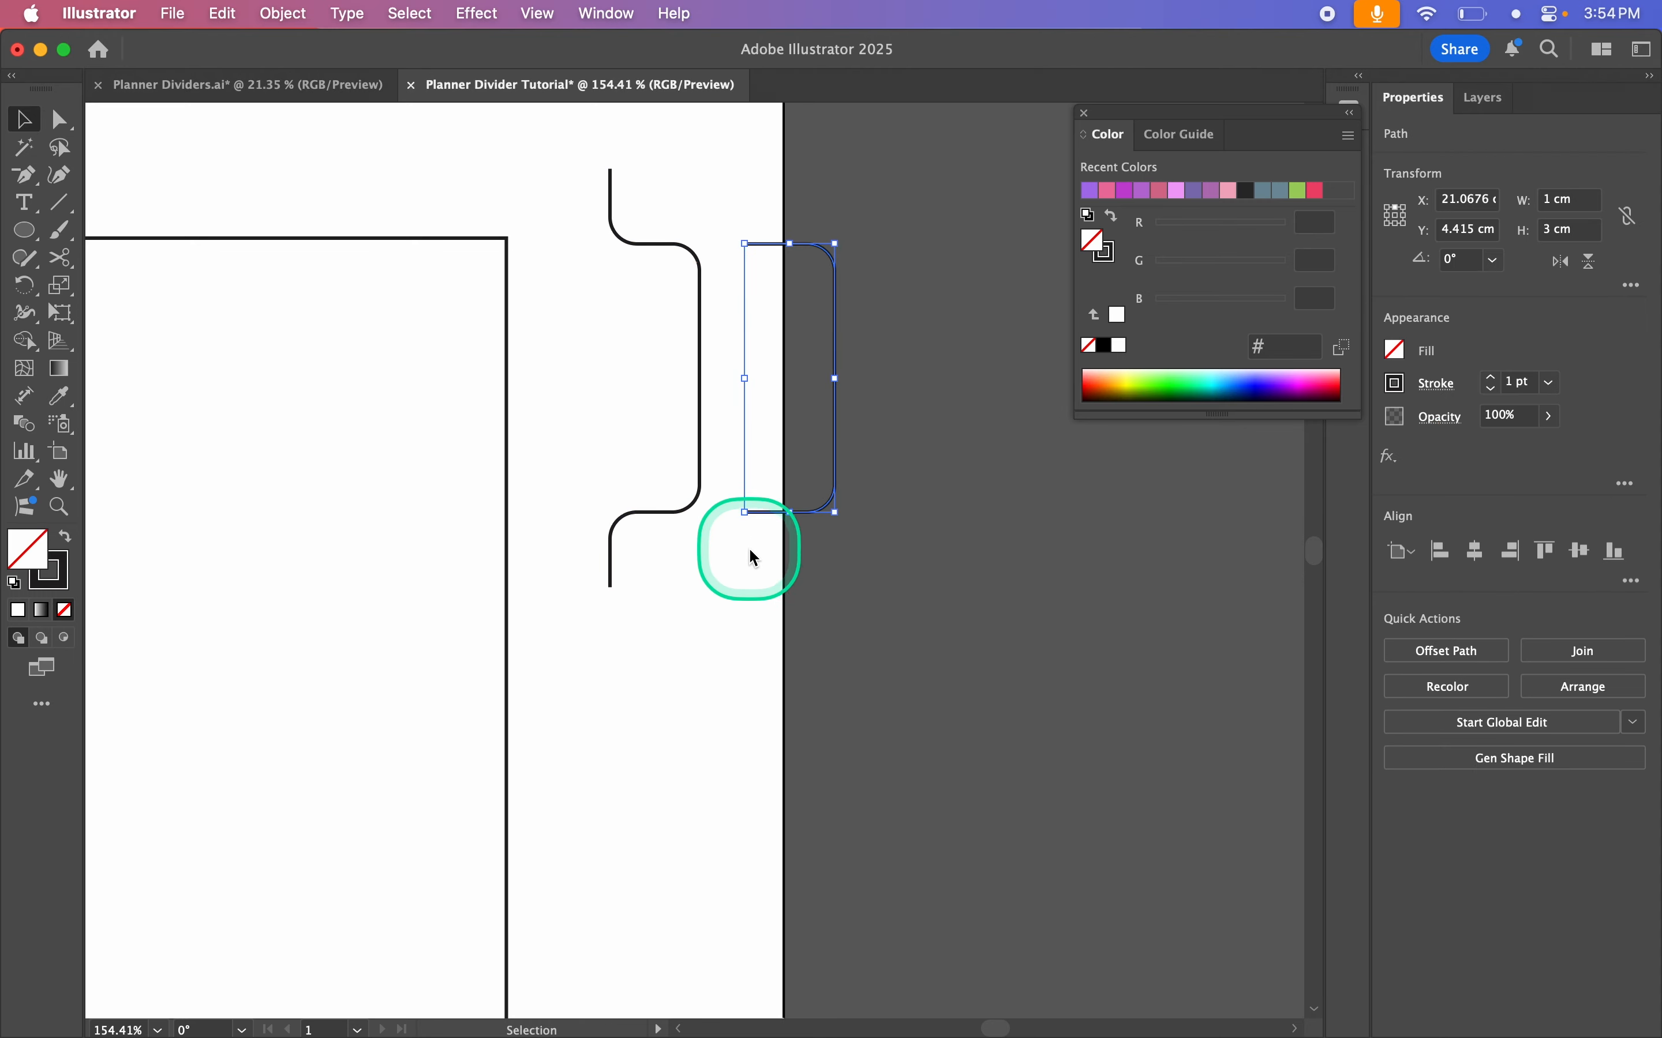
Step: Extend the second tab outline with the Pen tool by a vertical segment about 1.2 cm long, straight down from its lower-left endpoint
key(p)
drag(745, 512, 753, 608)
key(shift)
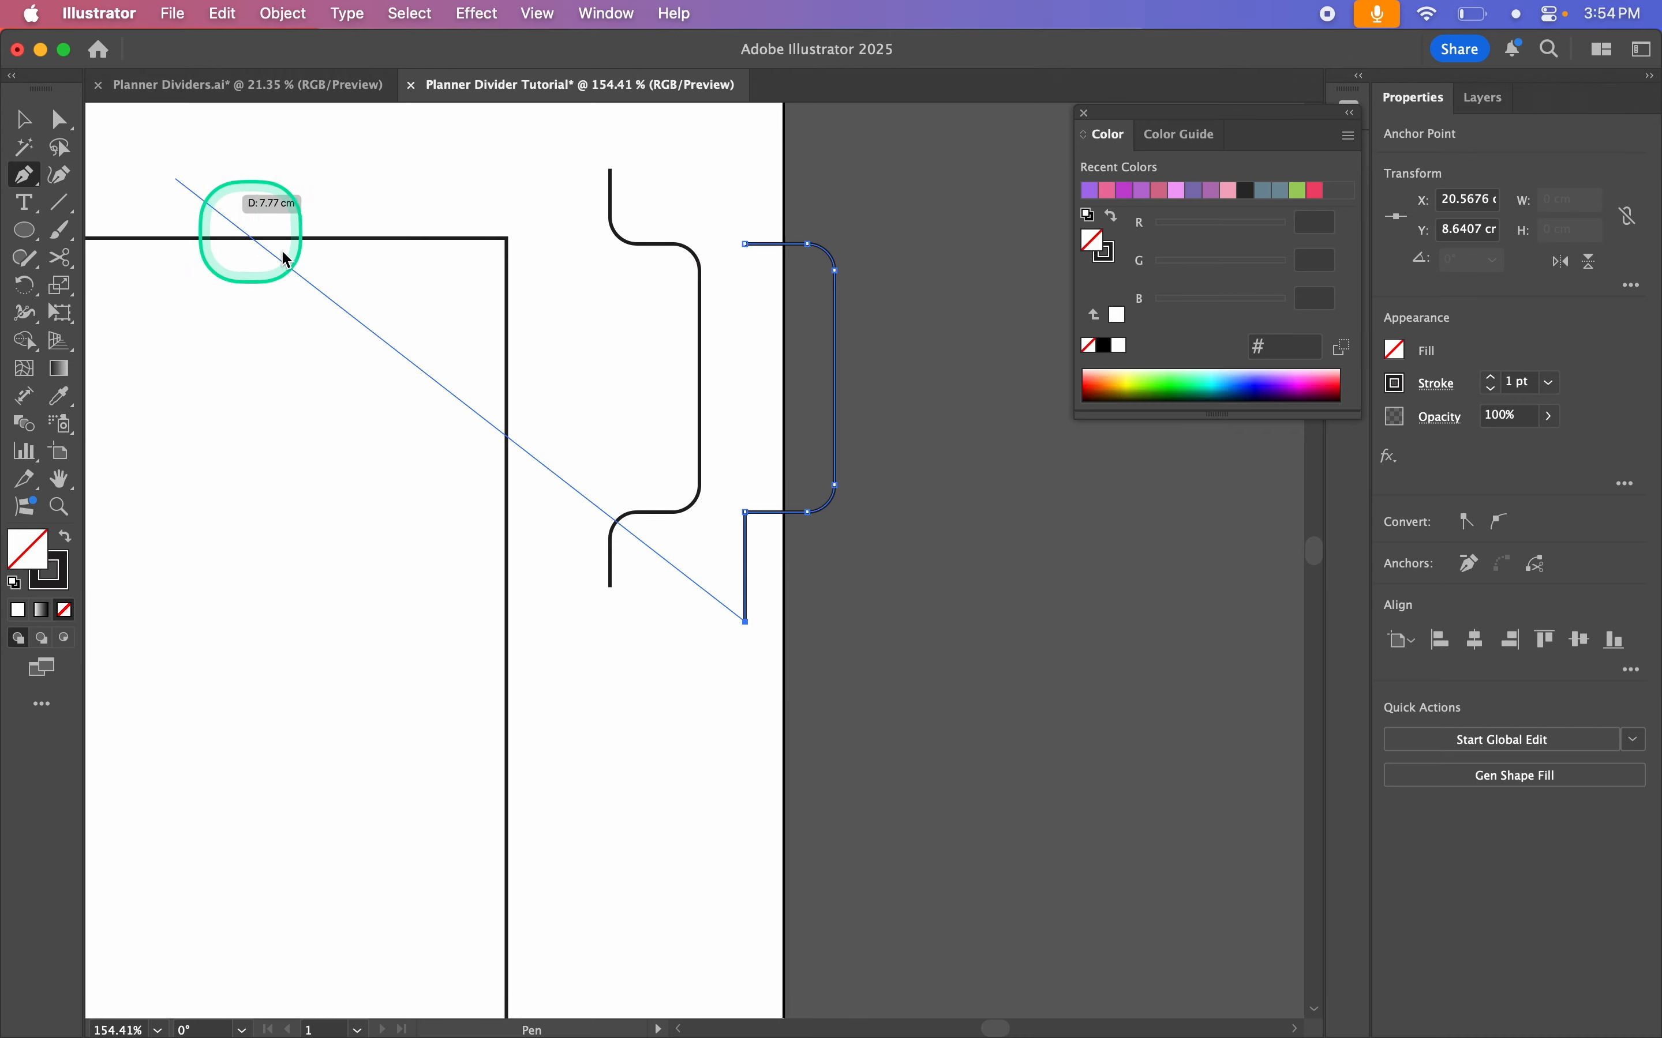
key(Escape)
Step: Round the second tab outline's new inner corner with a radius of 0.3 cm
click(59, 120)
click(745, 512)
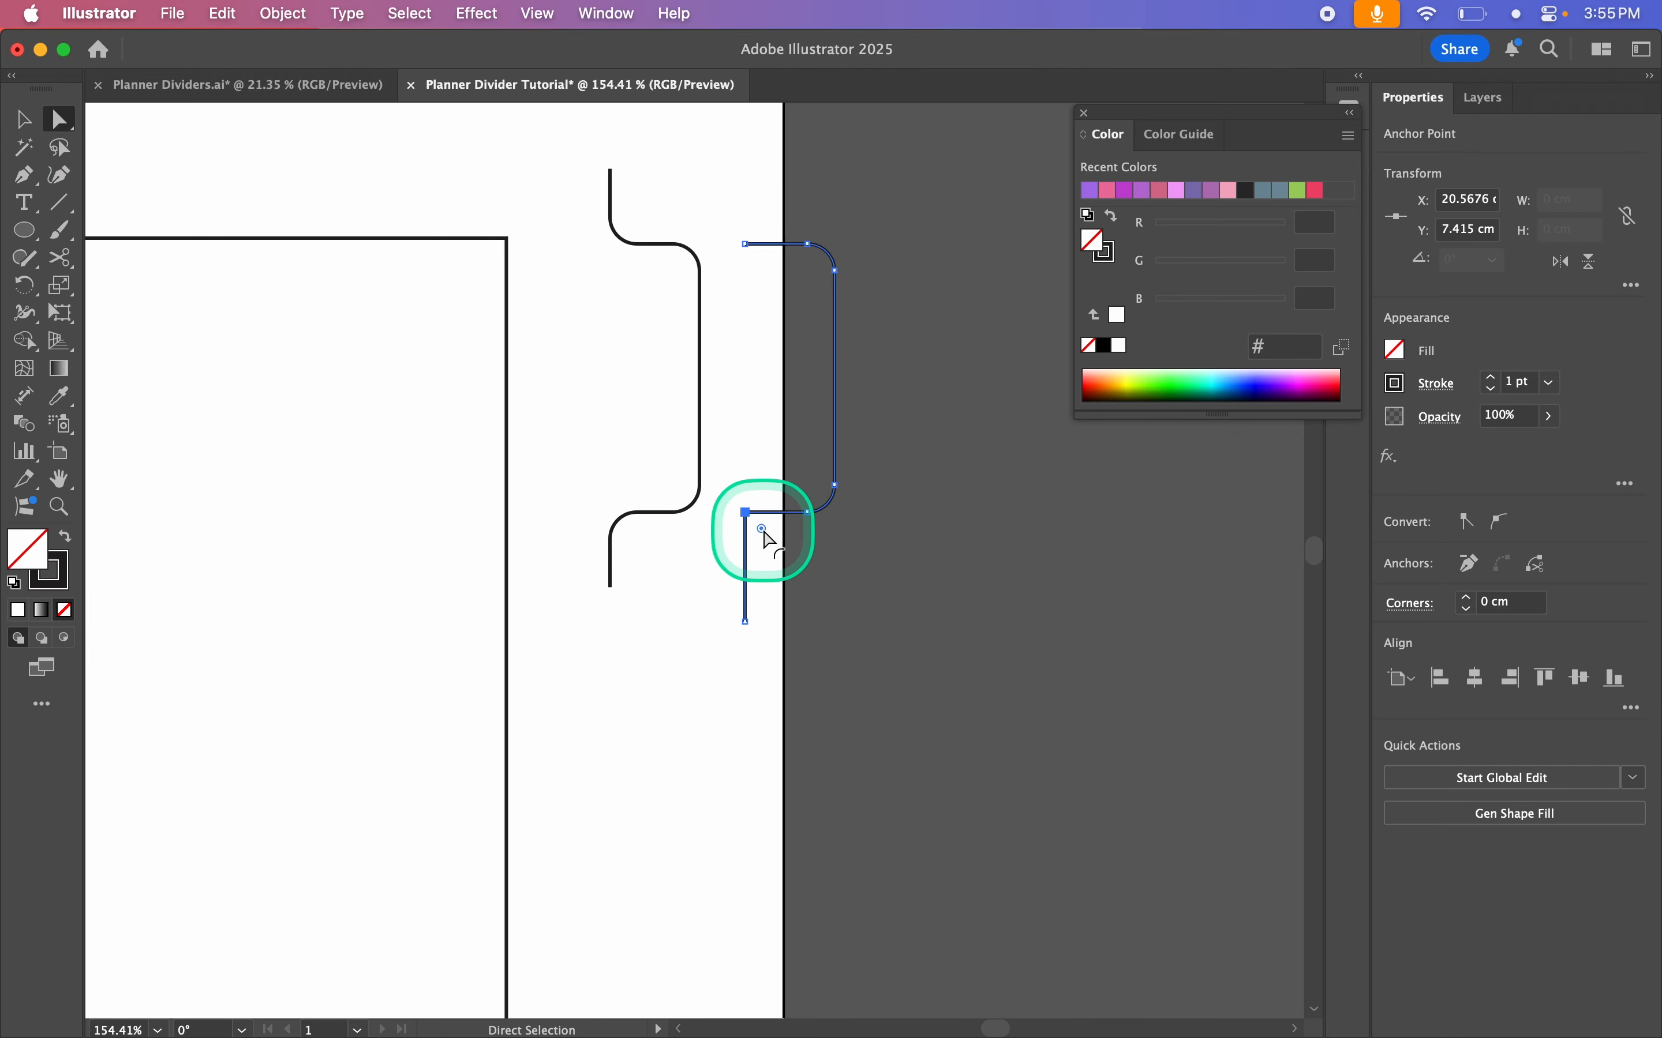
double_click(762, 529)
click(961, 320)
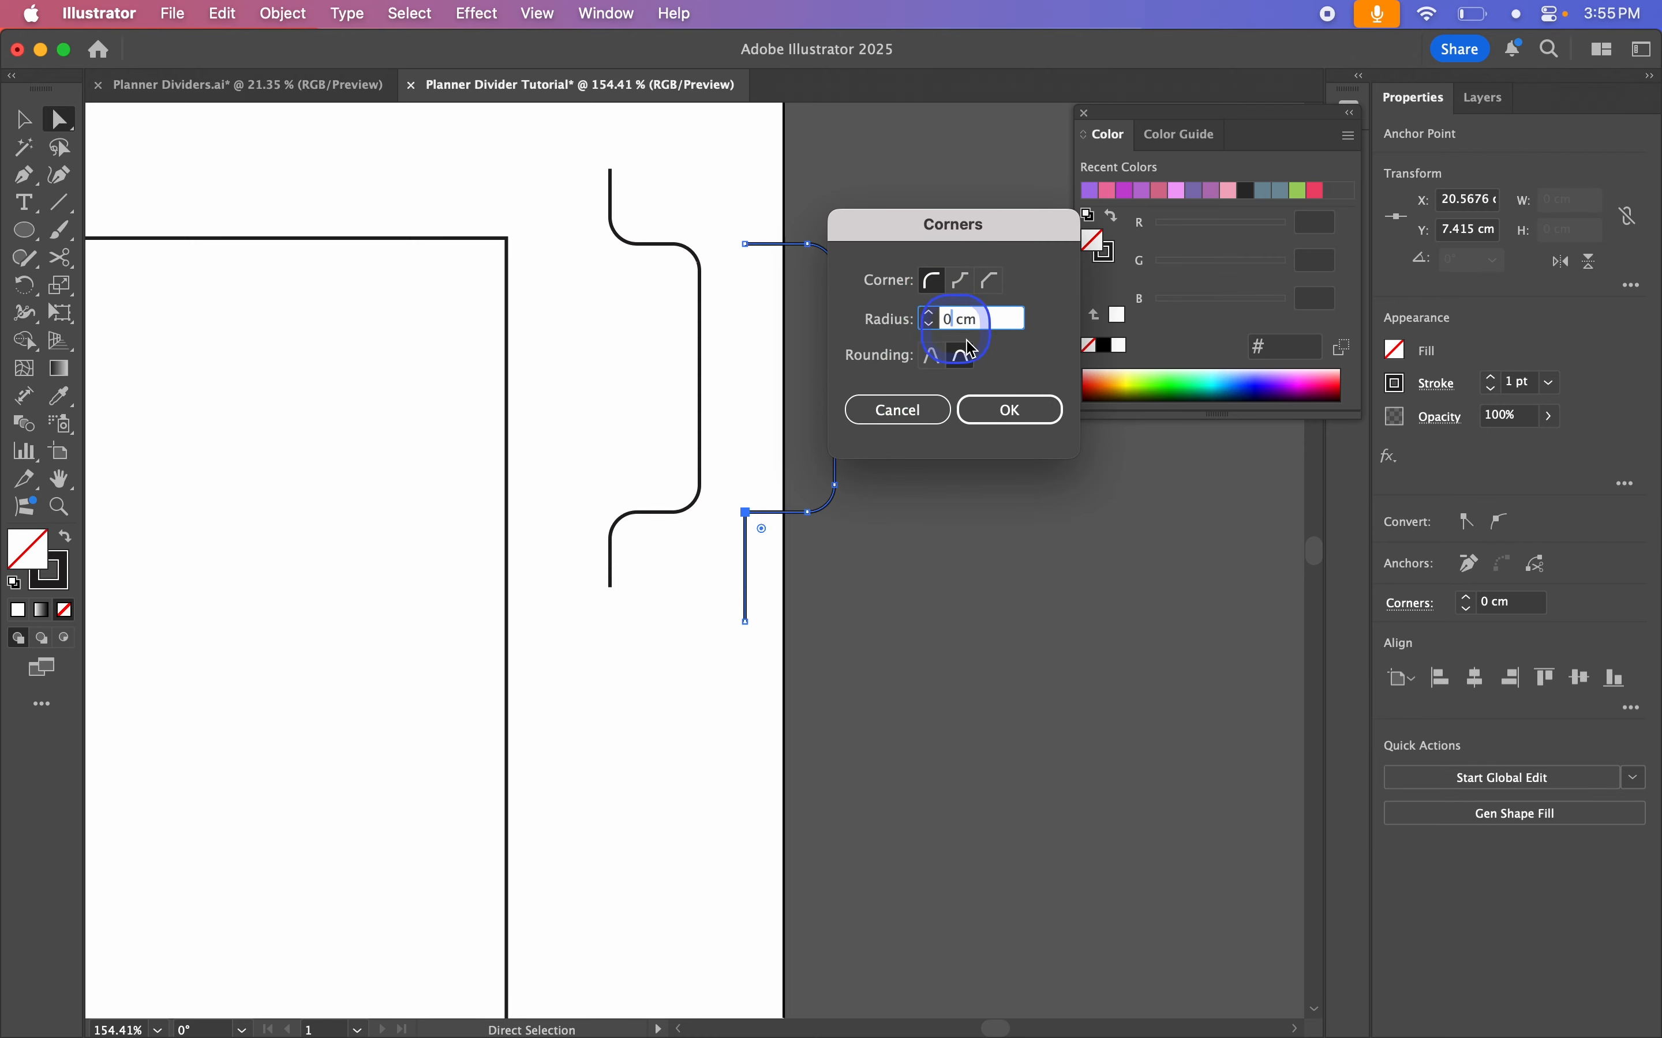
click(964, 355)
text(.3)
key(Return)
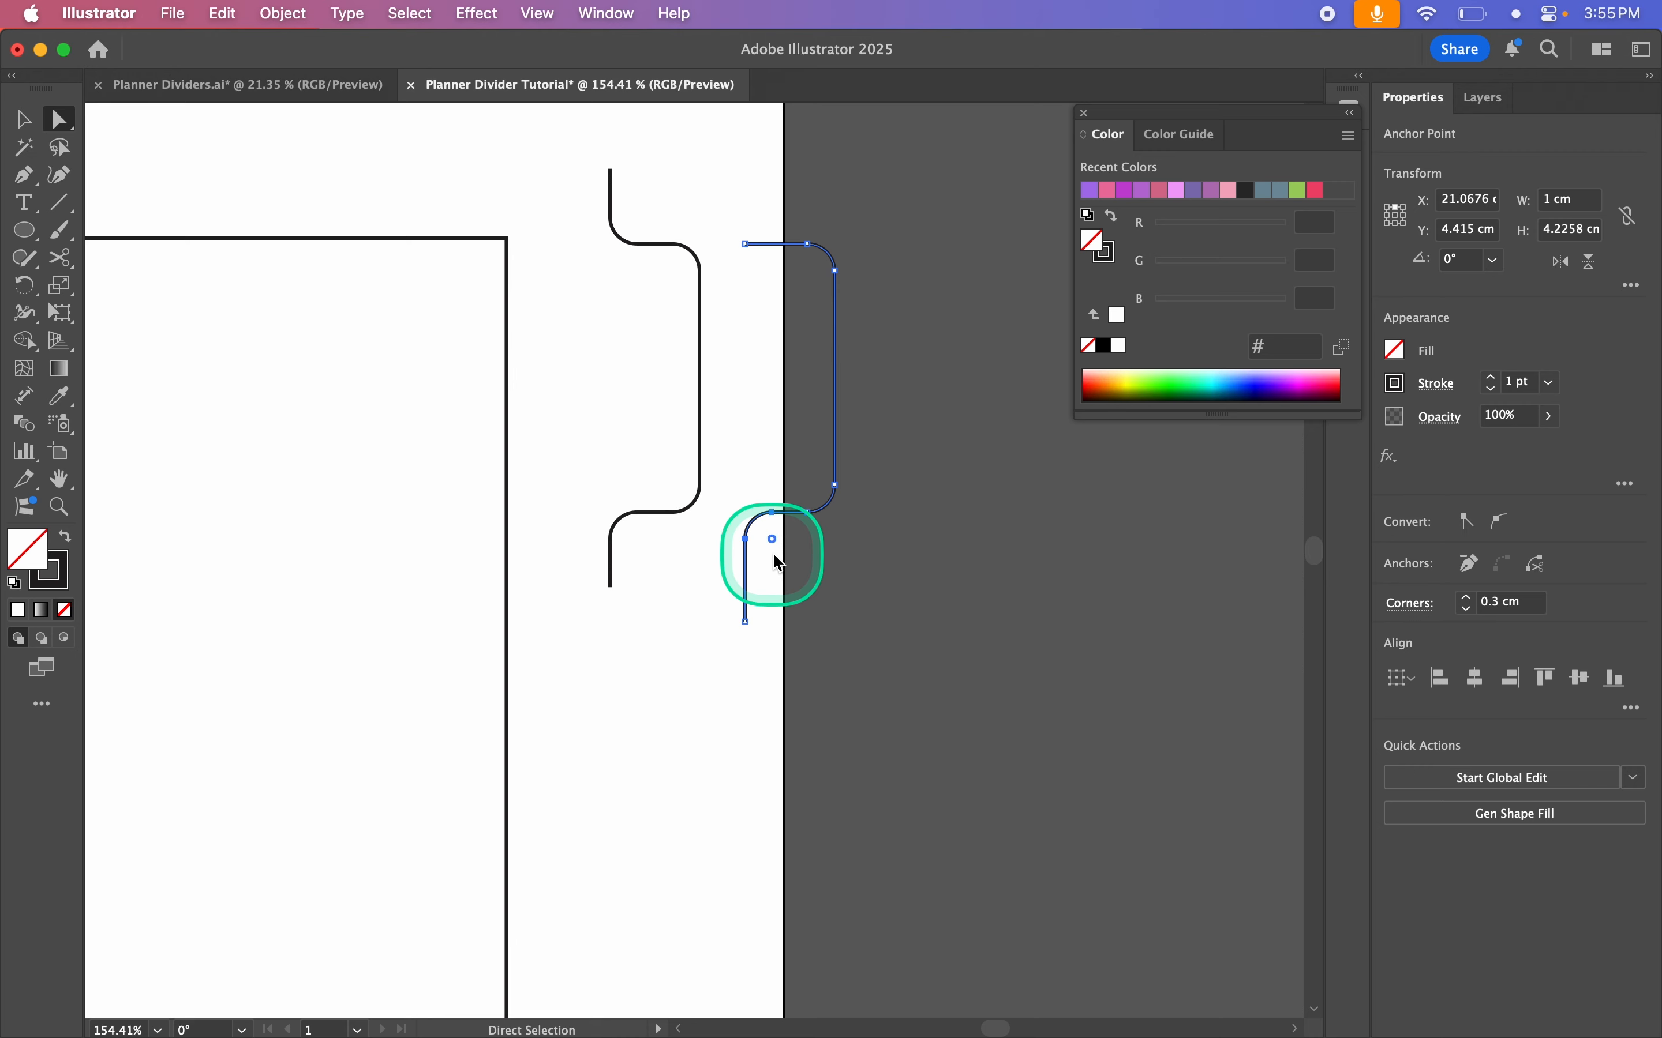
click(23, 119)
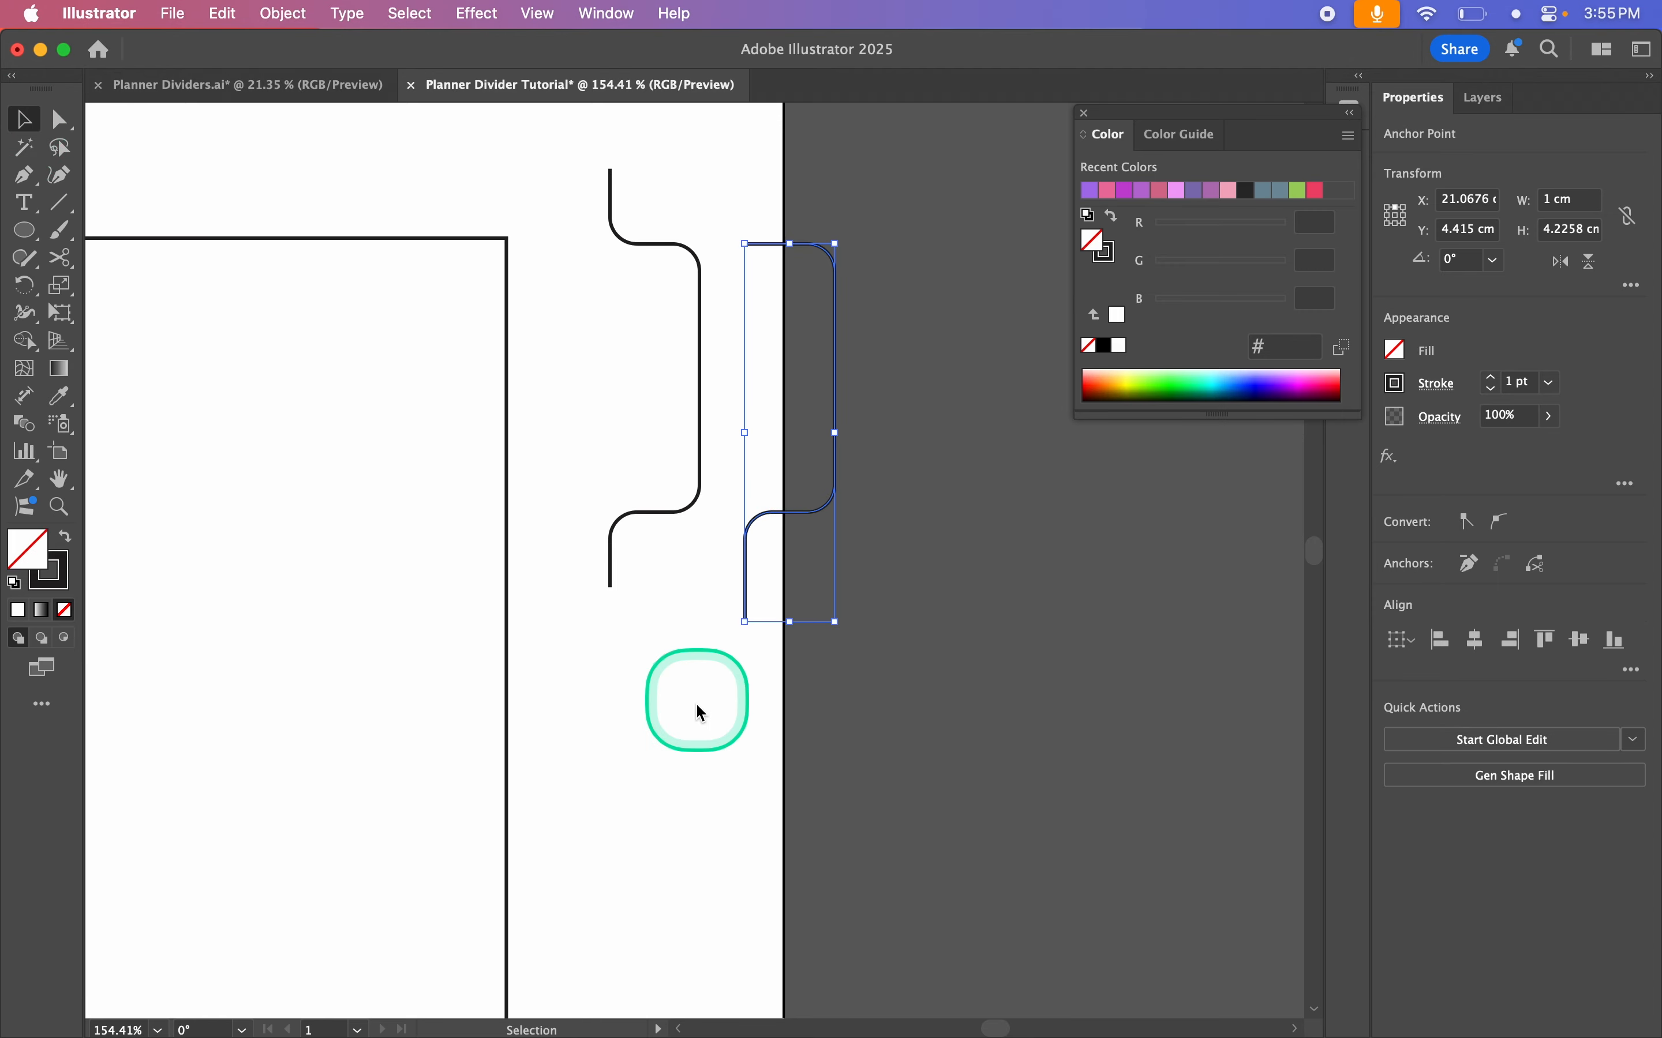
click(690, 714)
Step: Move the double-flared tab outline lower in the margin and attach the single-flared tab to the page rectangle's top-right corner
scroll(689, 714, down, 5)
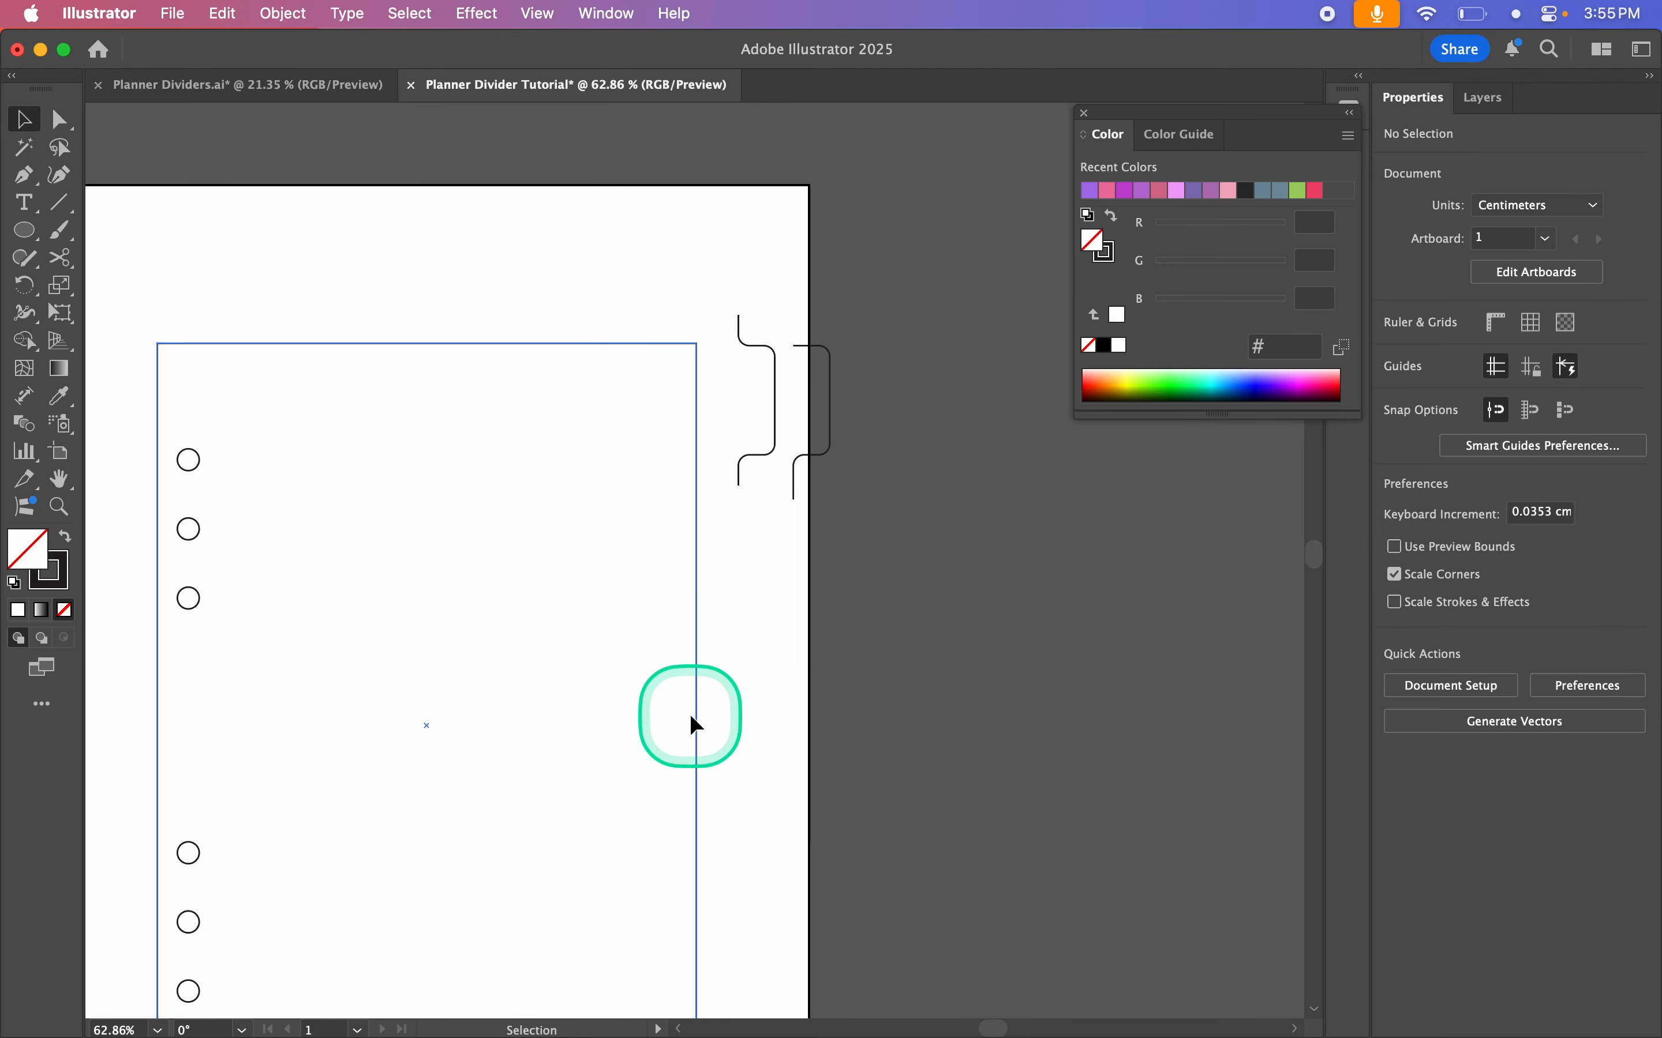
scroll(689, 714, down, 3)
scroll(689, 714, down, 2)
scroll(689, 714, up, 3)
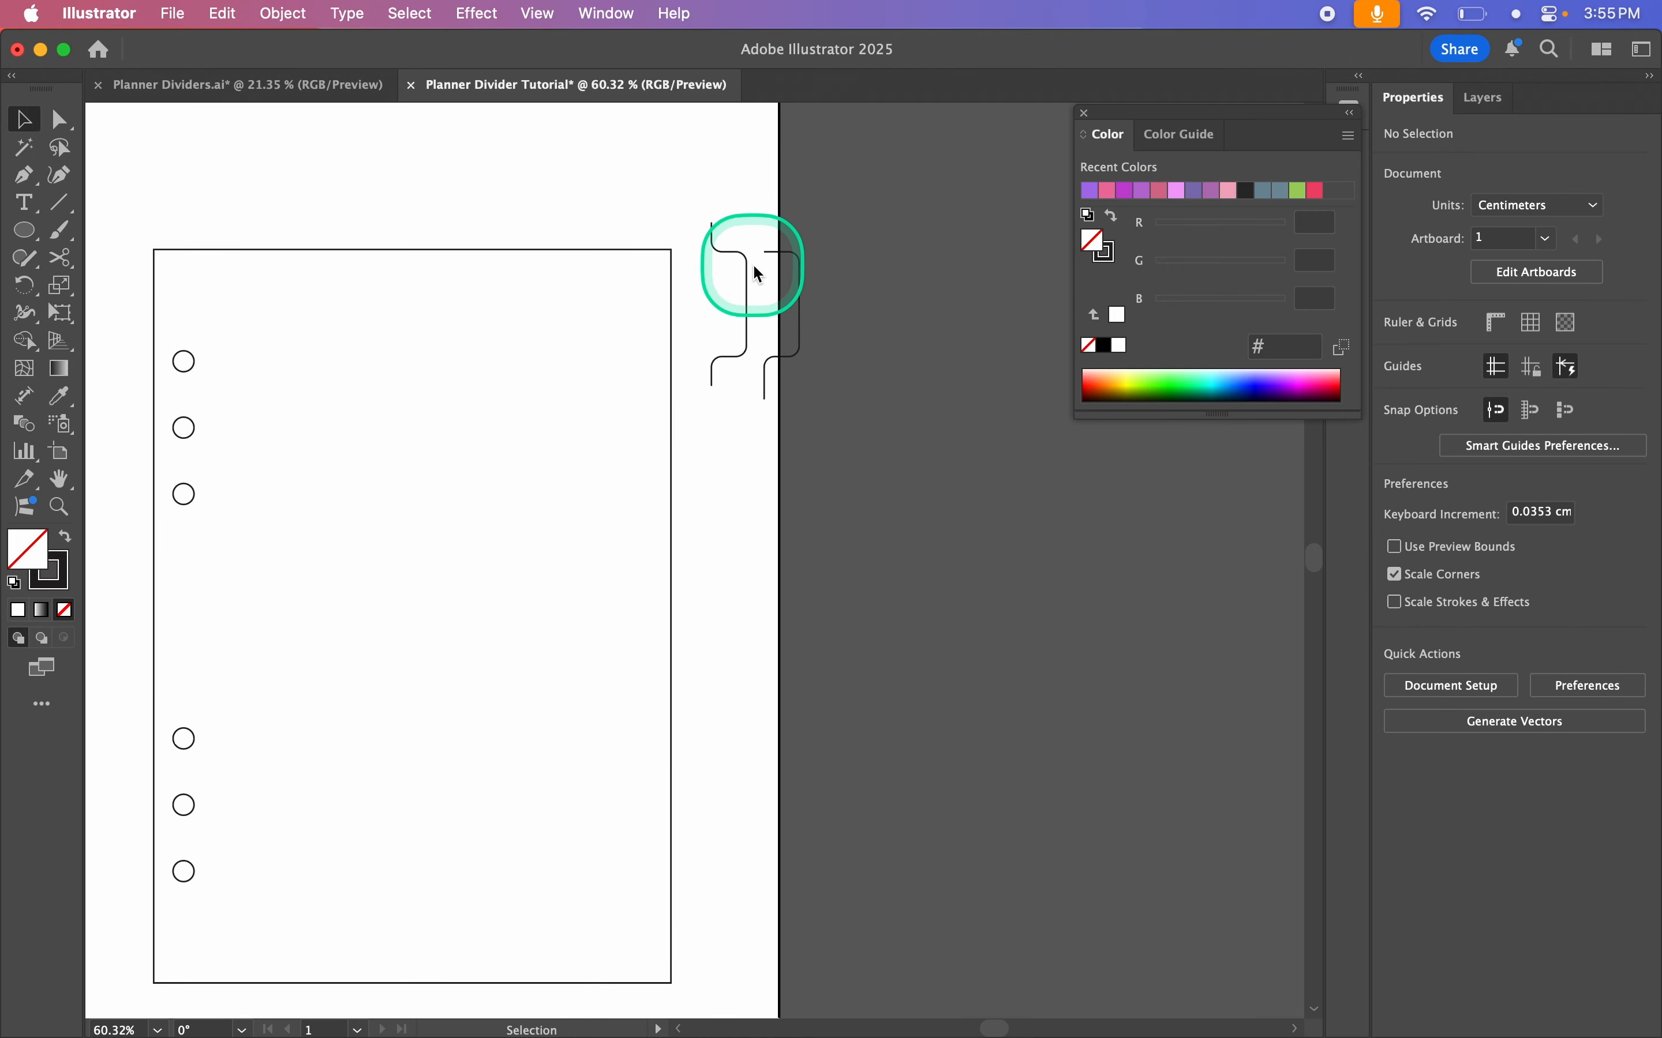
drag(758, 275, 774, 526)
drag(801, 352, 704, 339)
click(886, 381)
scroll(886, 381, left, 2)
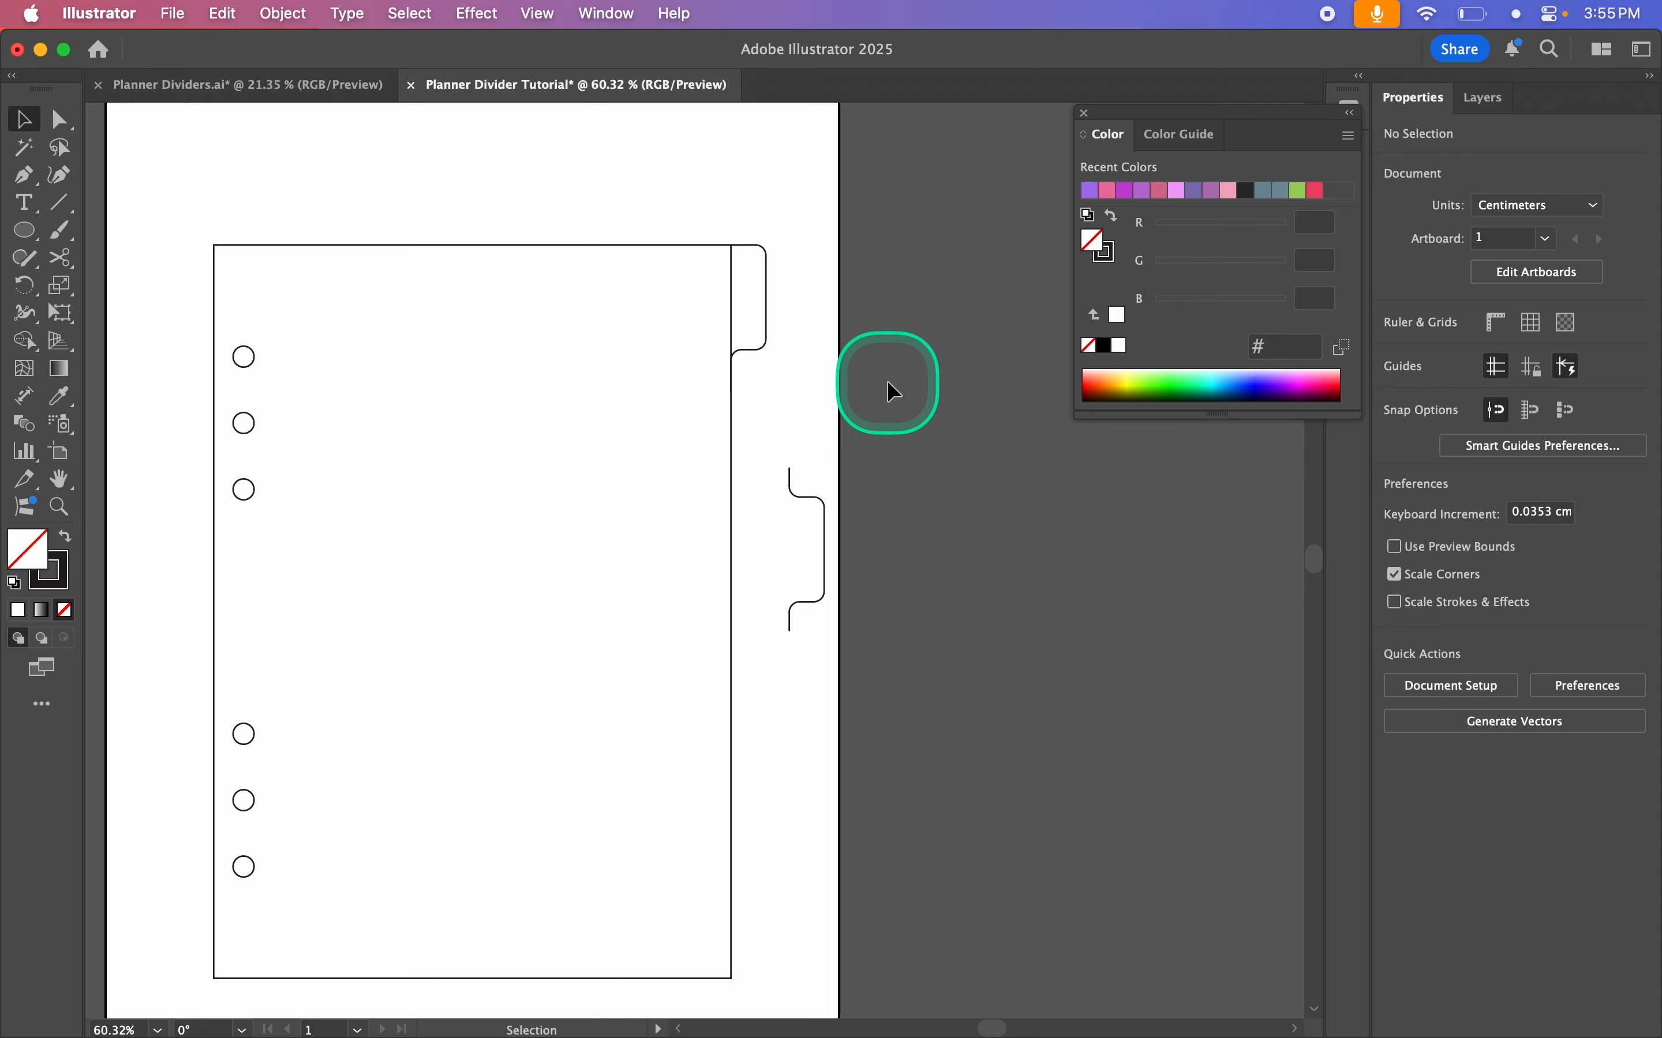
Step: Move the double-flared tab outline off the artboard and place a duplicate of the corner tab beside the page's lower right edge
scroll(886, 381, down, 2)
drag(814, 447, 885, 403)
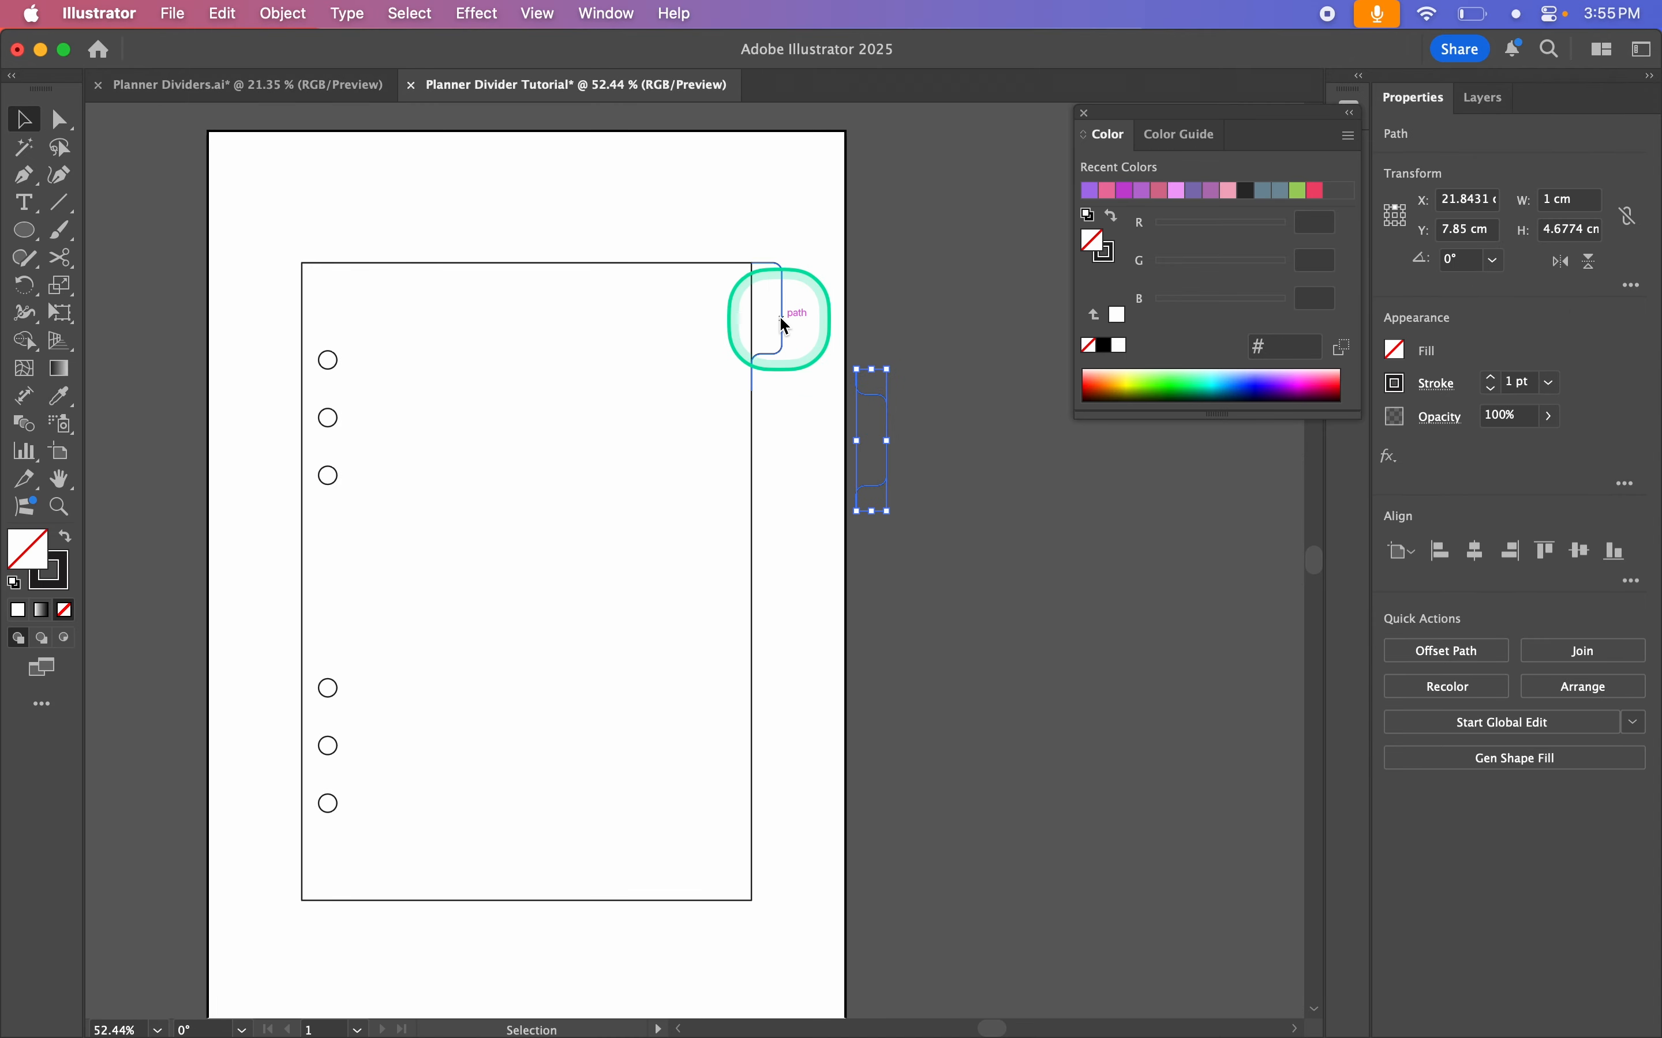
drag(779, 279, 806, 634)
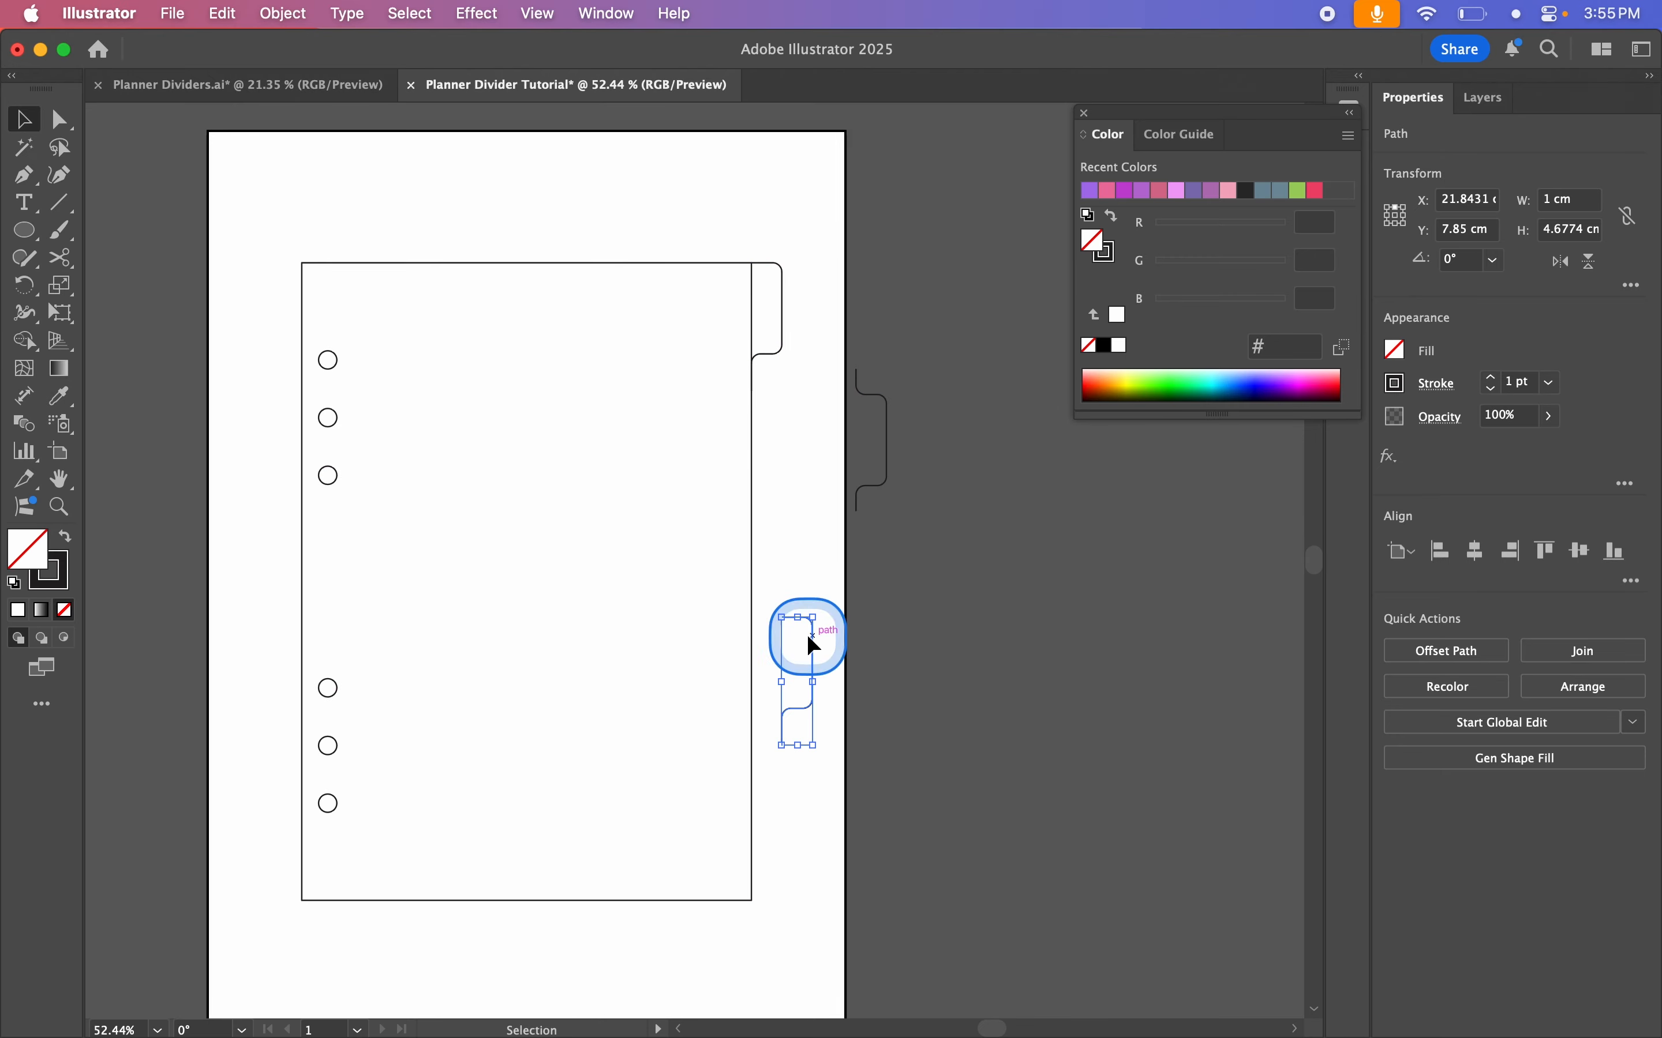
Step: Flip the duplicate corner tab vertically and attach it to the page rectangle's bottom-right corner
click(1591, 262)
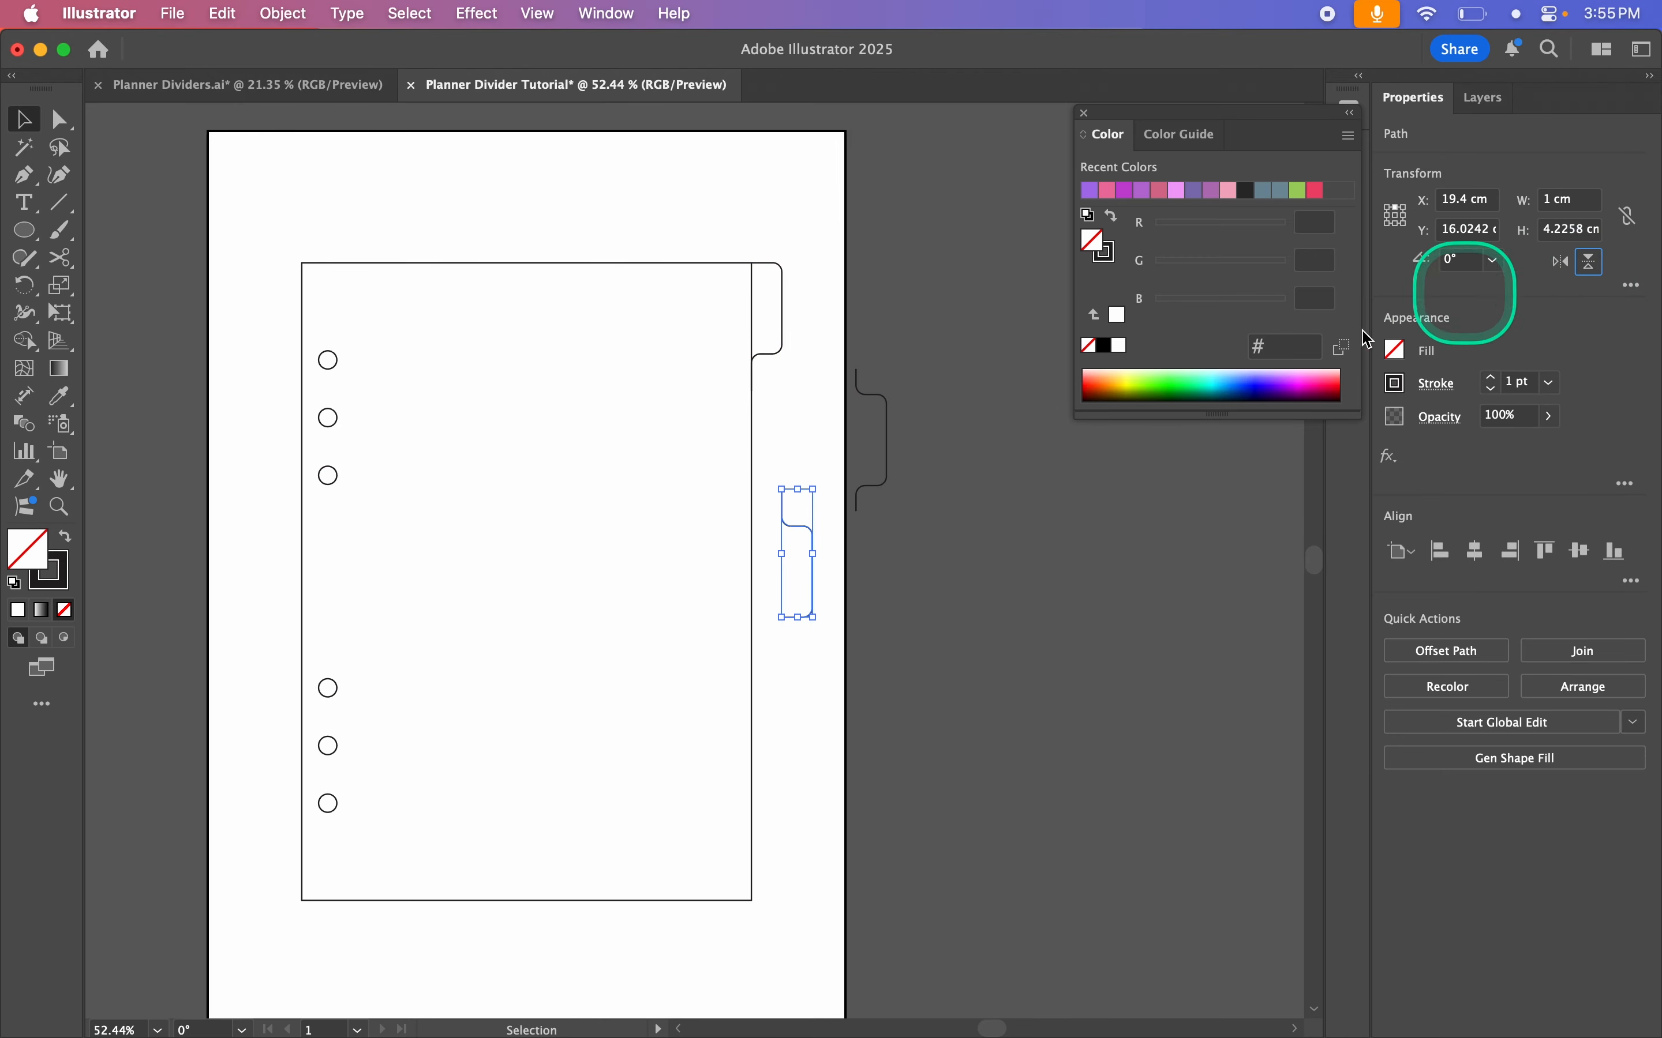
click(838, 610)
drag(810, 565, 783, 850)
Step: Move the double-flared tab outline onto the page's right edge, with its upper edge exactly on the top corner tab's lower edge
drag(885, 475, 780, 440)
scroll(758, 364, up, 10)
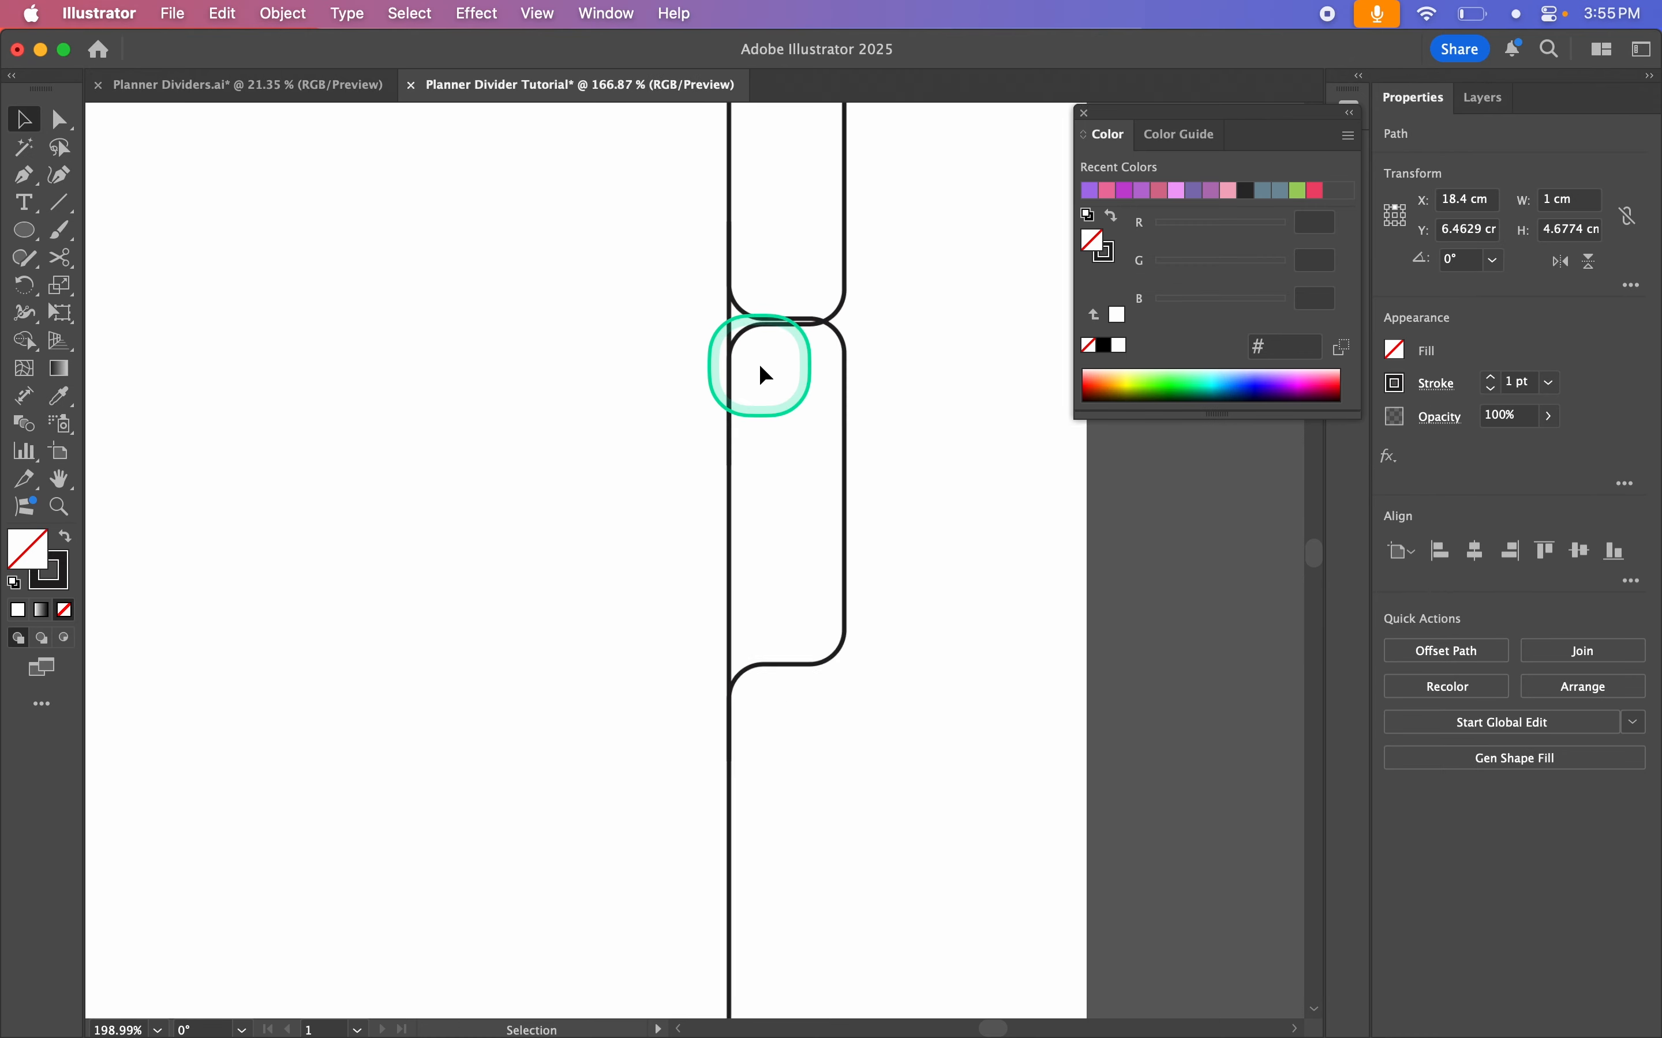
drag(935, 294, 938, 306)
Step: Examine up close, in Outline view, how the top corner tab and the double-flared tab overlap, and return to Preview
scroll(935, 296, down, 8)
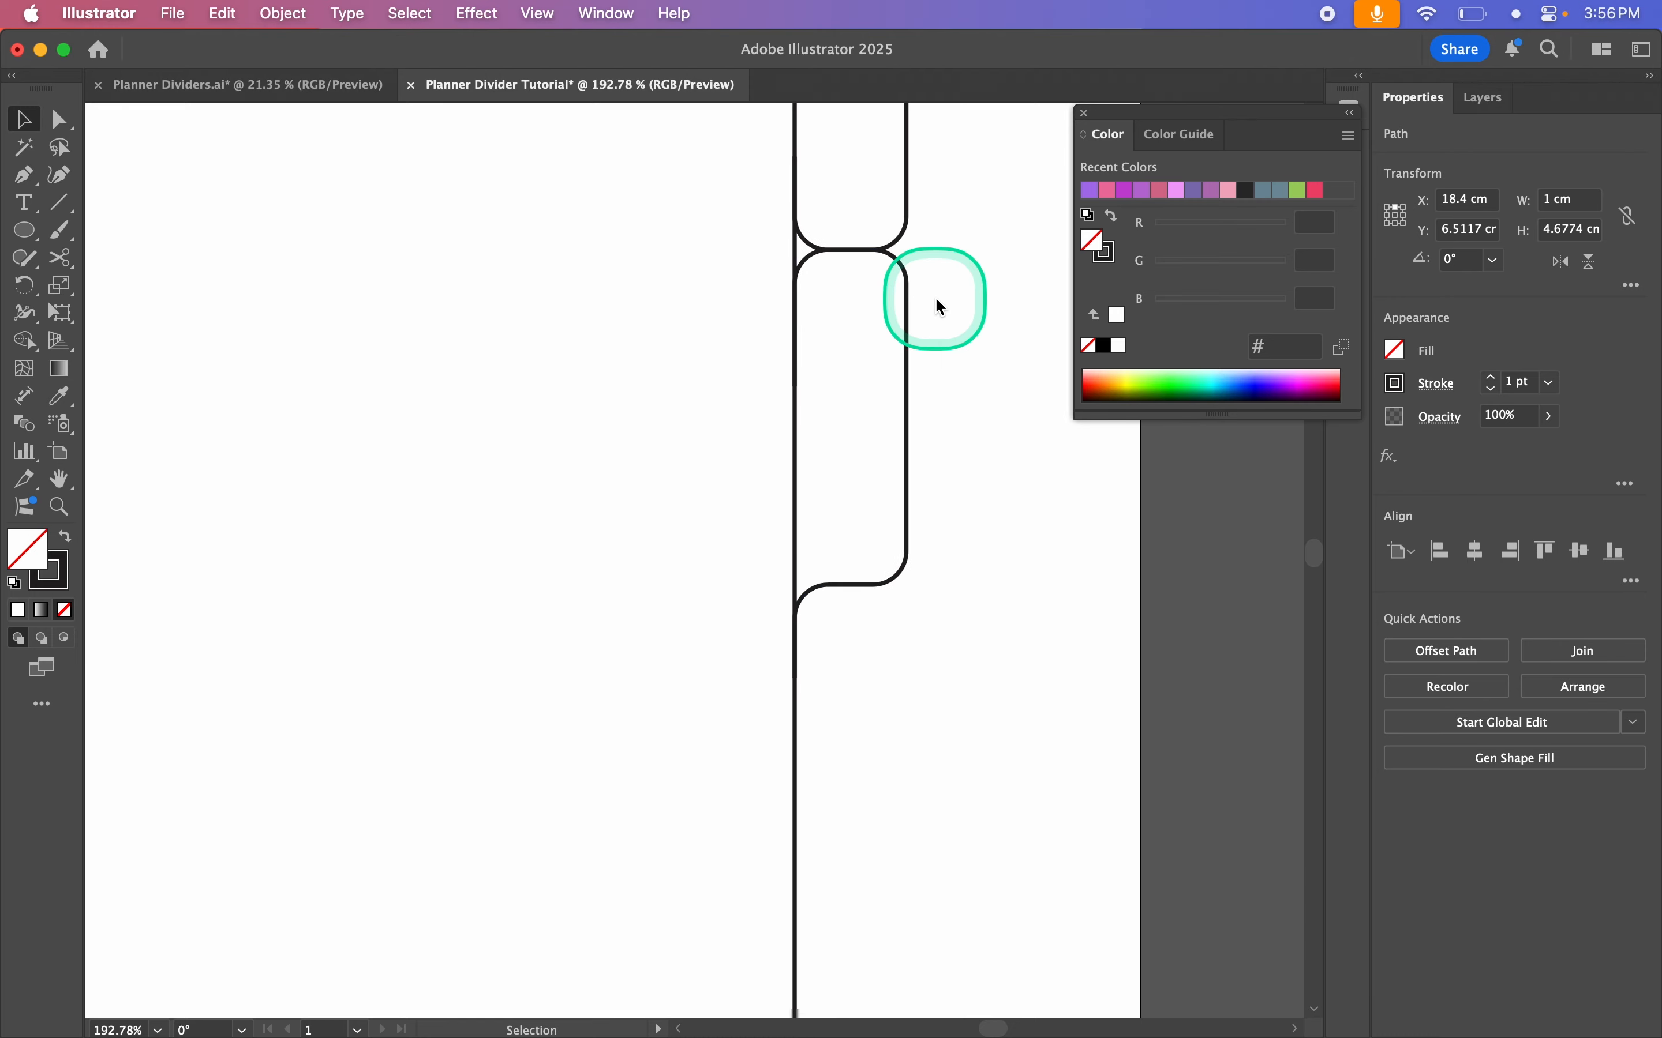
scroll(844, 248, up, 6)
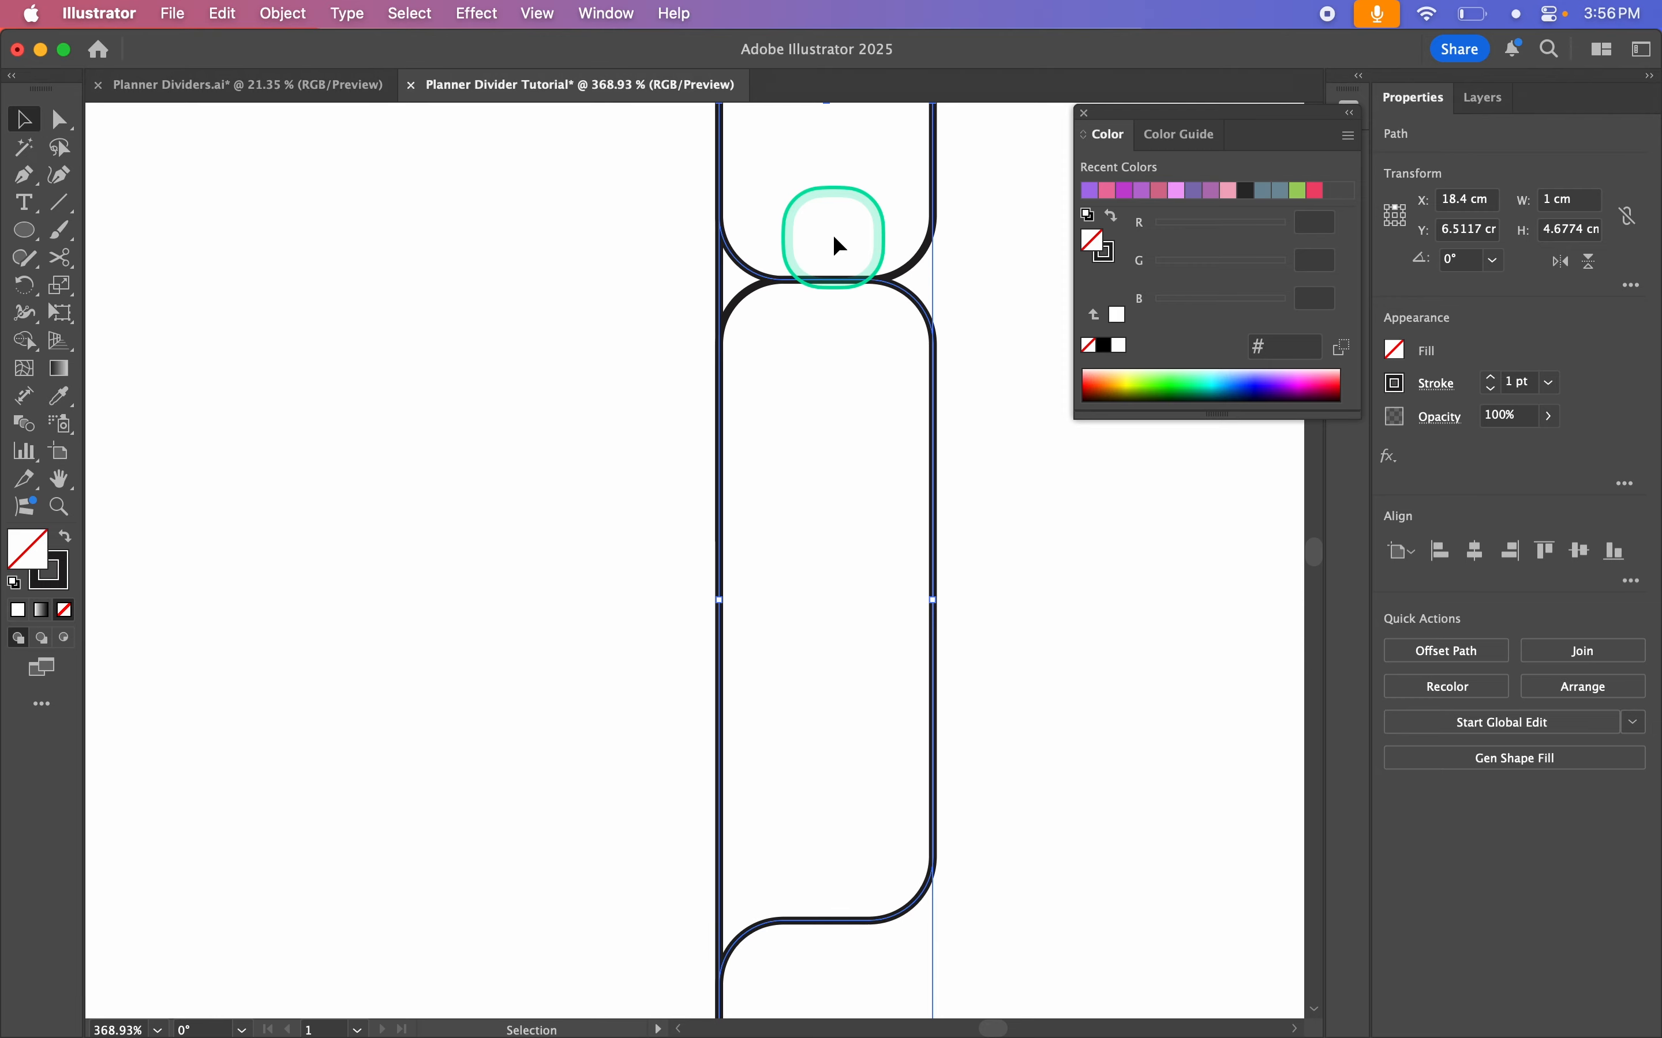
key(super+y)
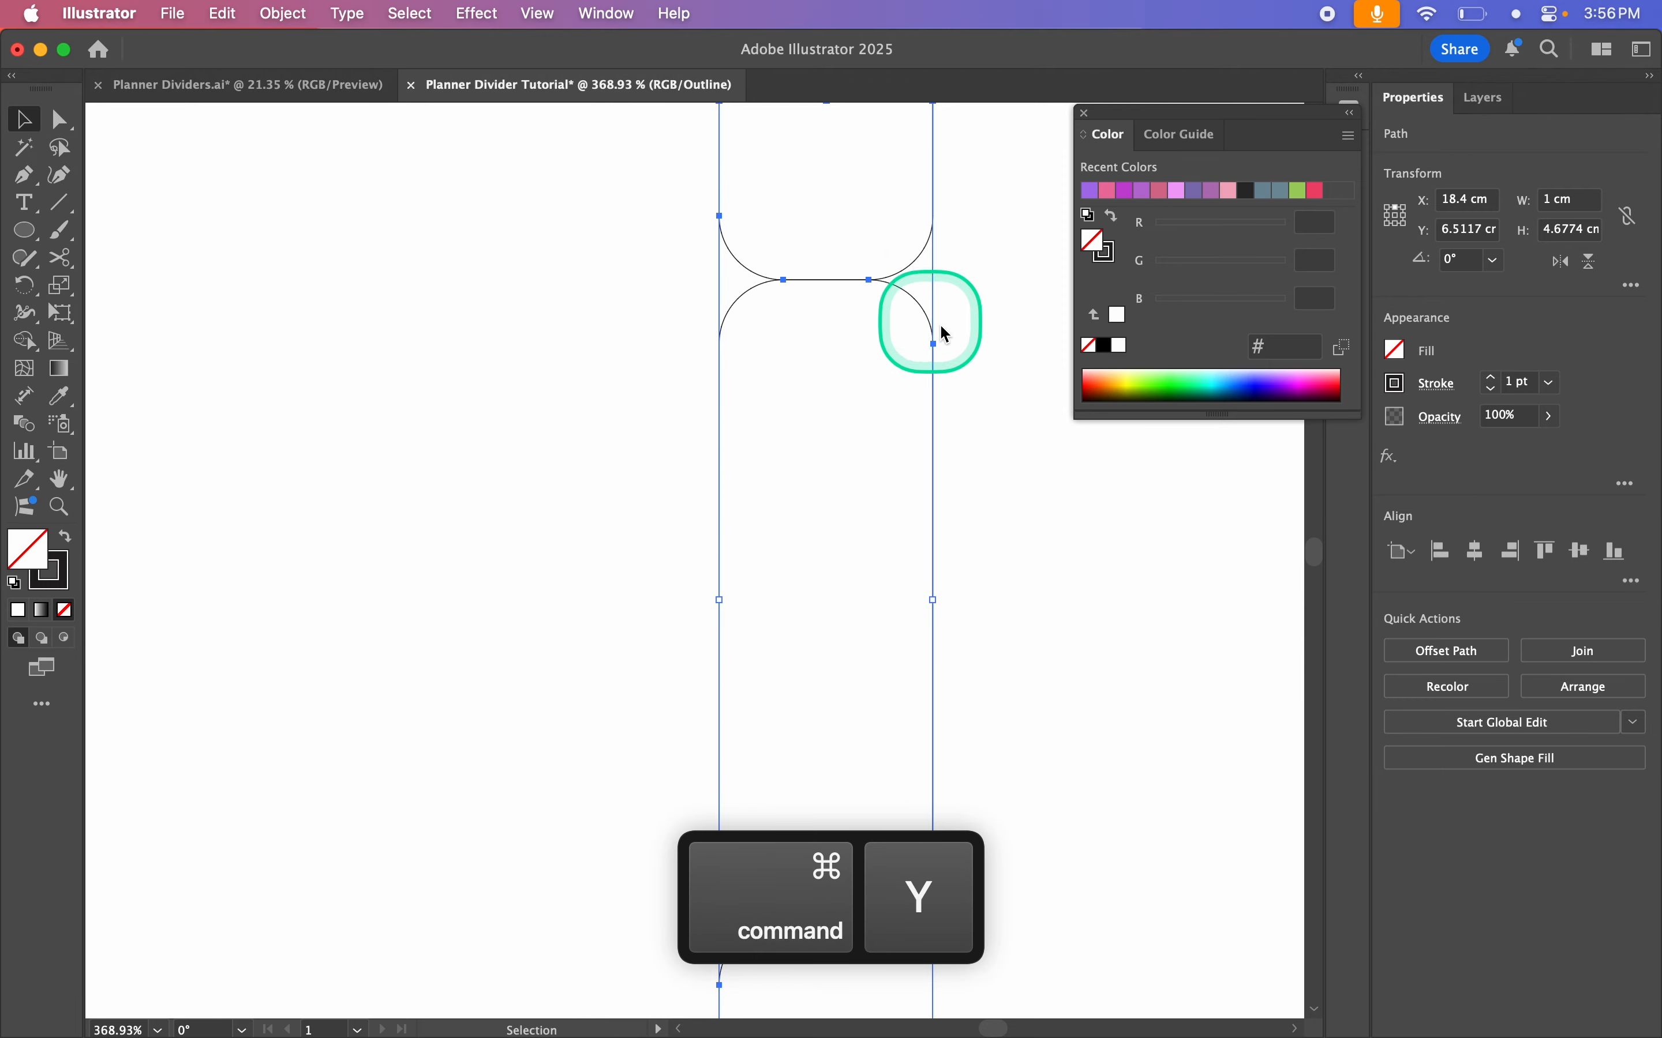
scroll(812, 302, up, 5)
scroll(825, 267, down, 4)
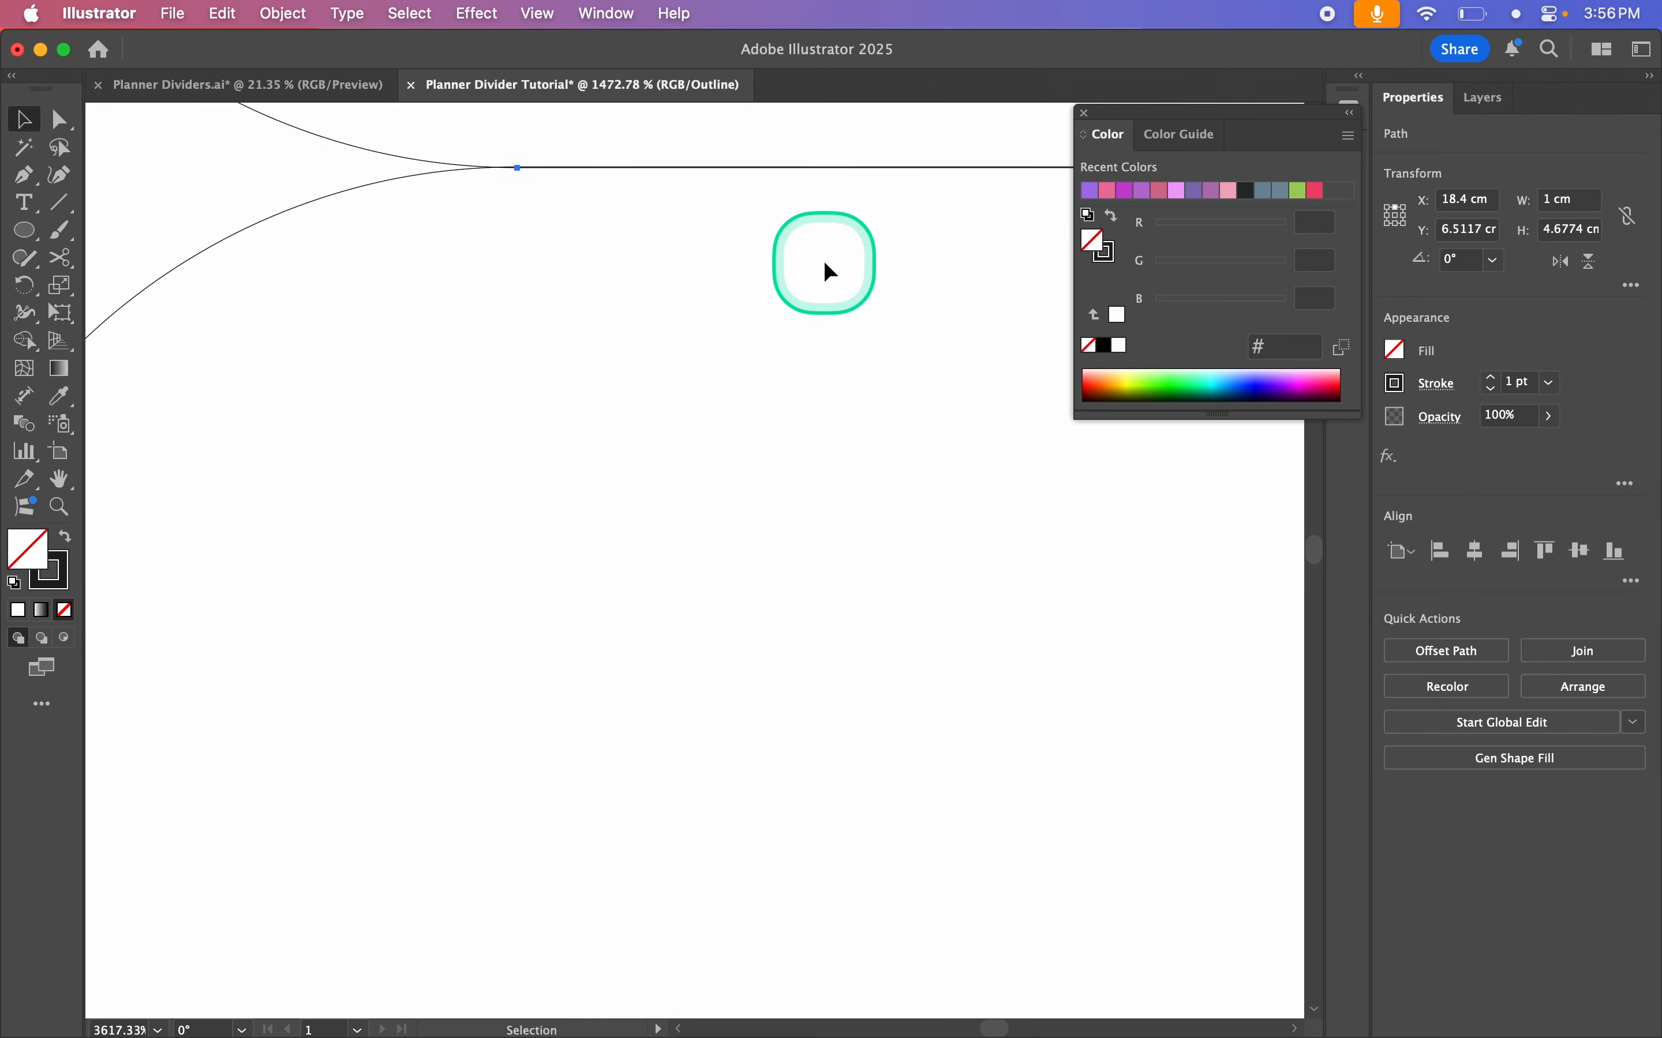
scroll(824, 265, down, 3)
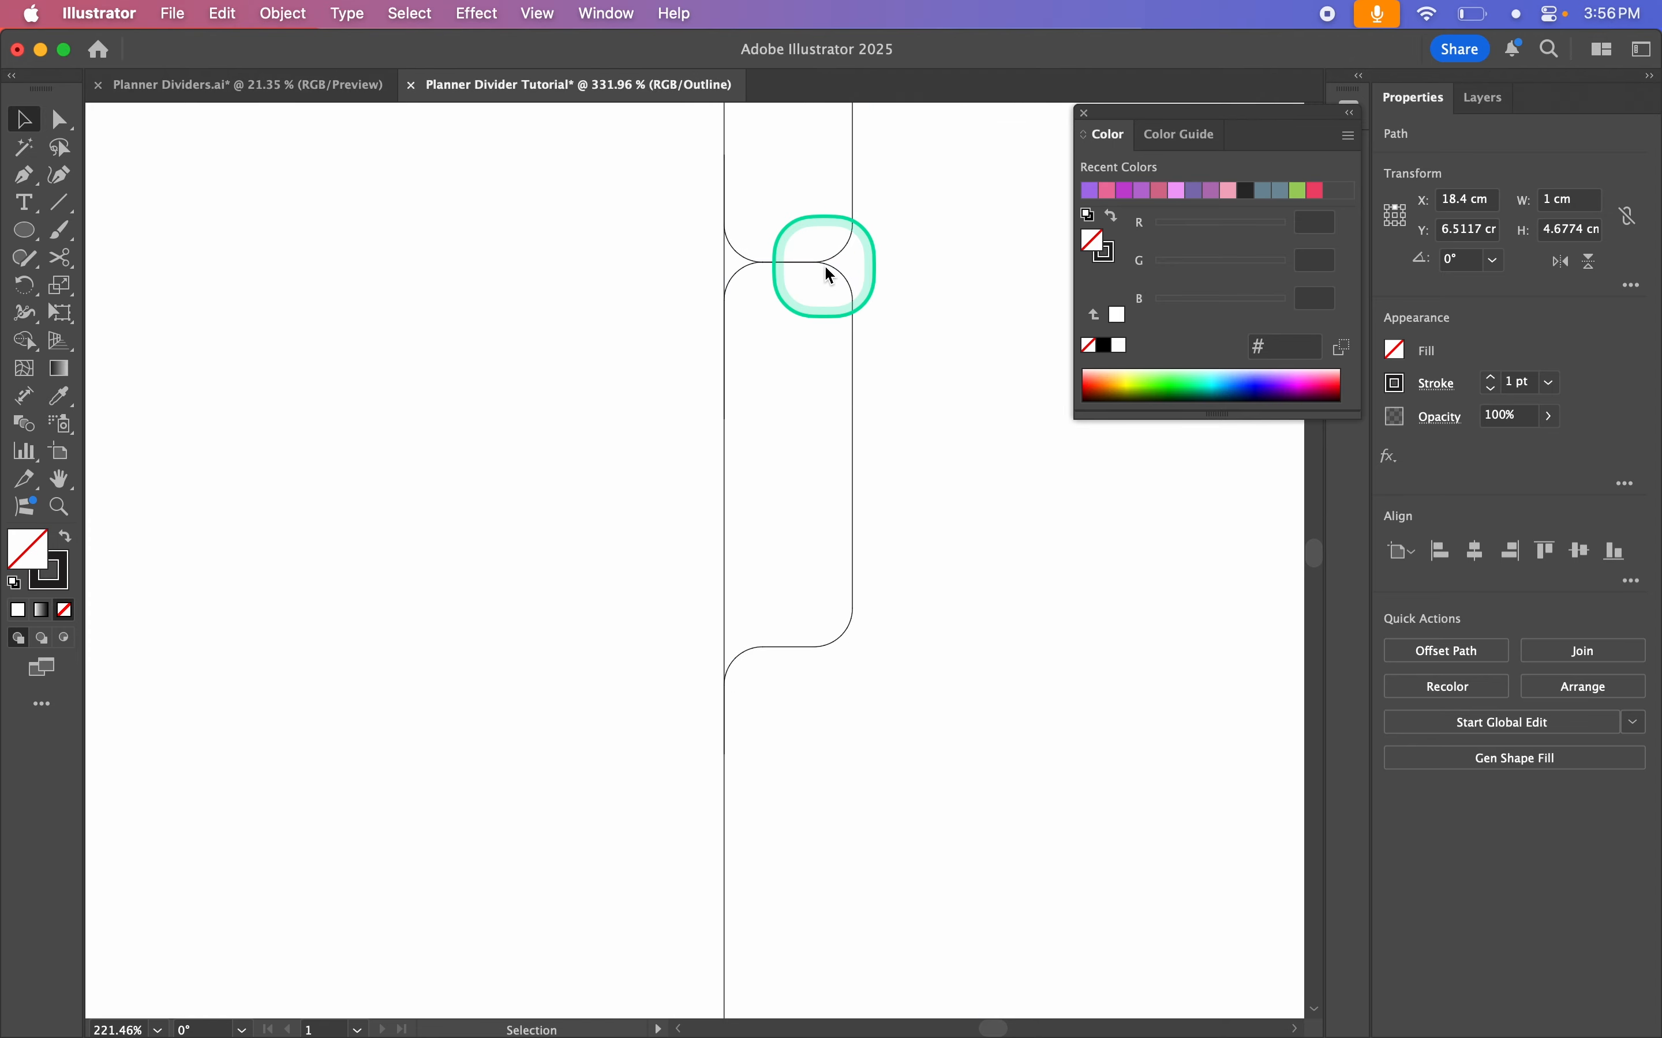
key(super+y)
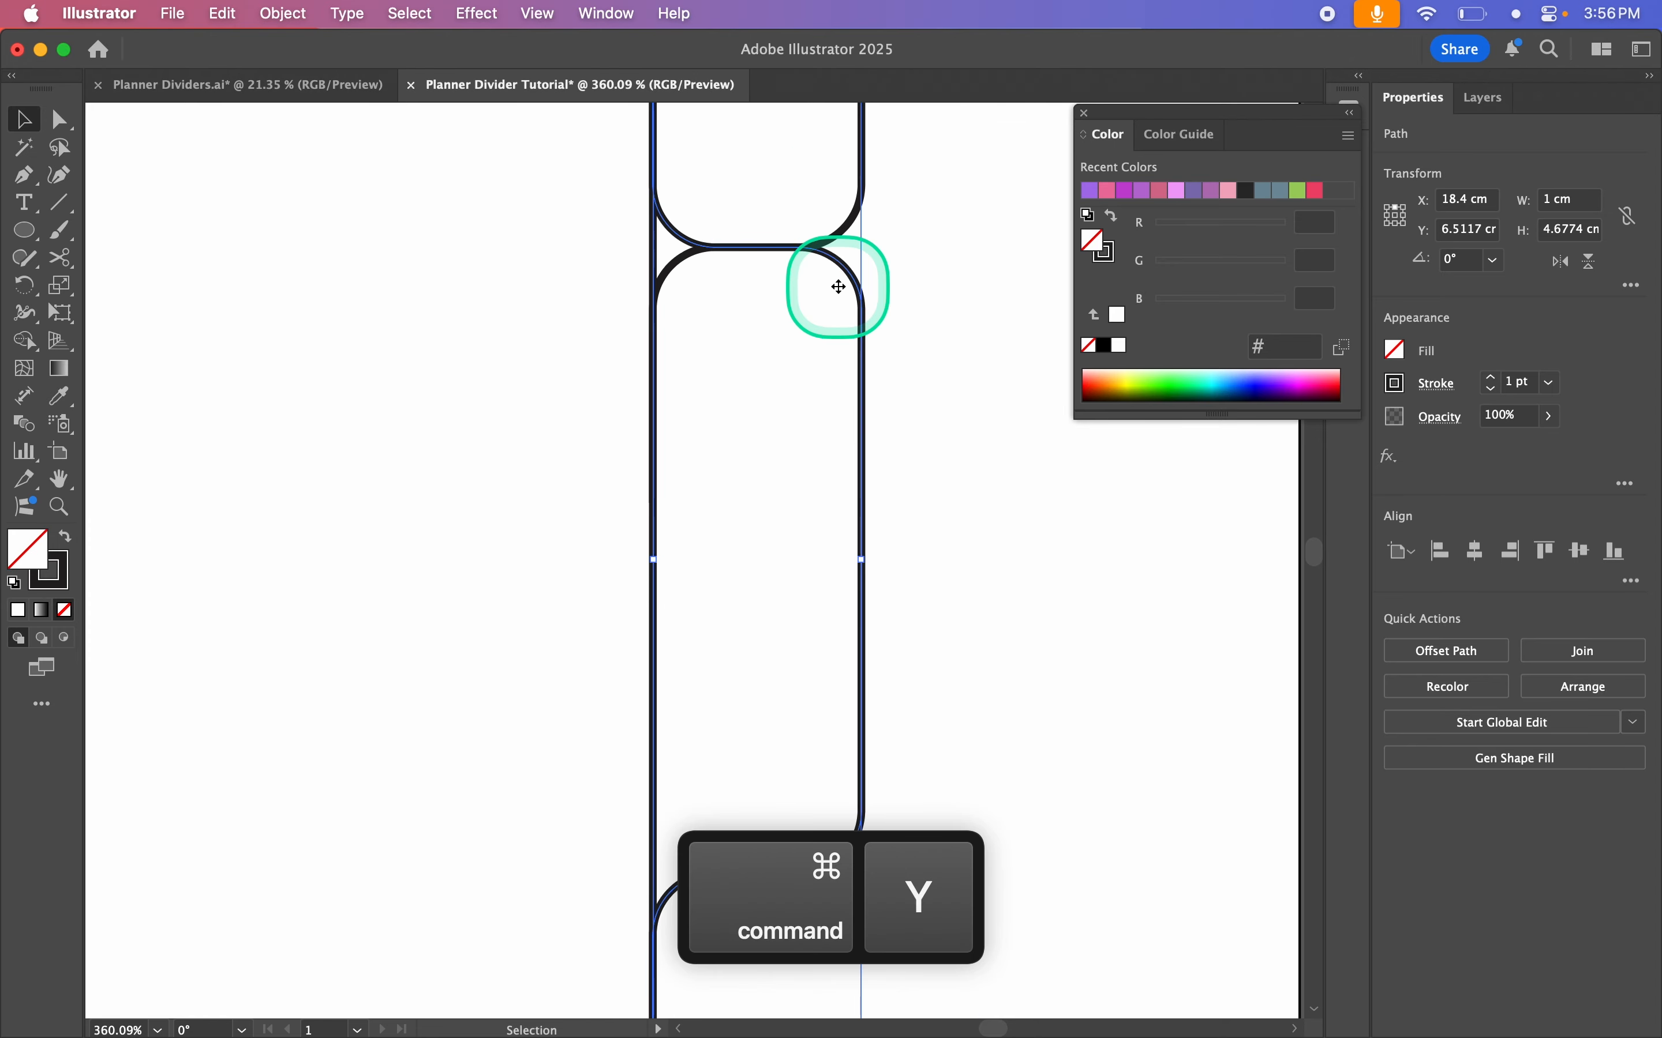
scroll(839, 288, down, 5)
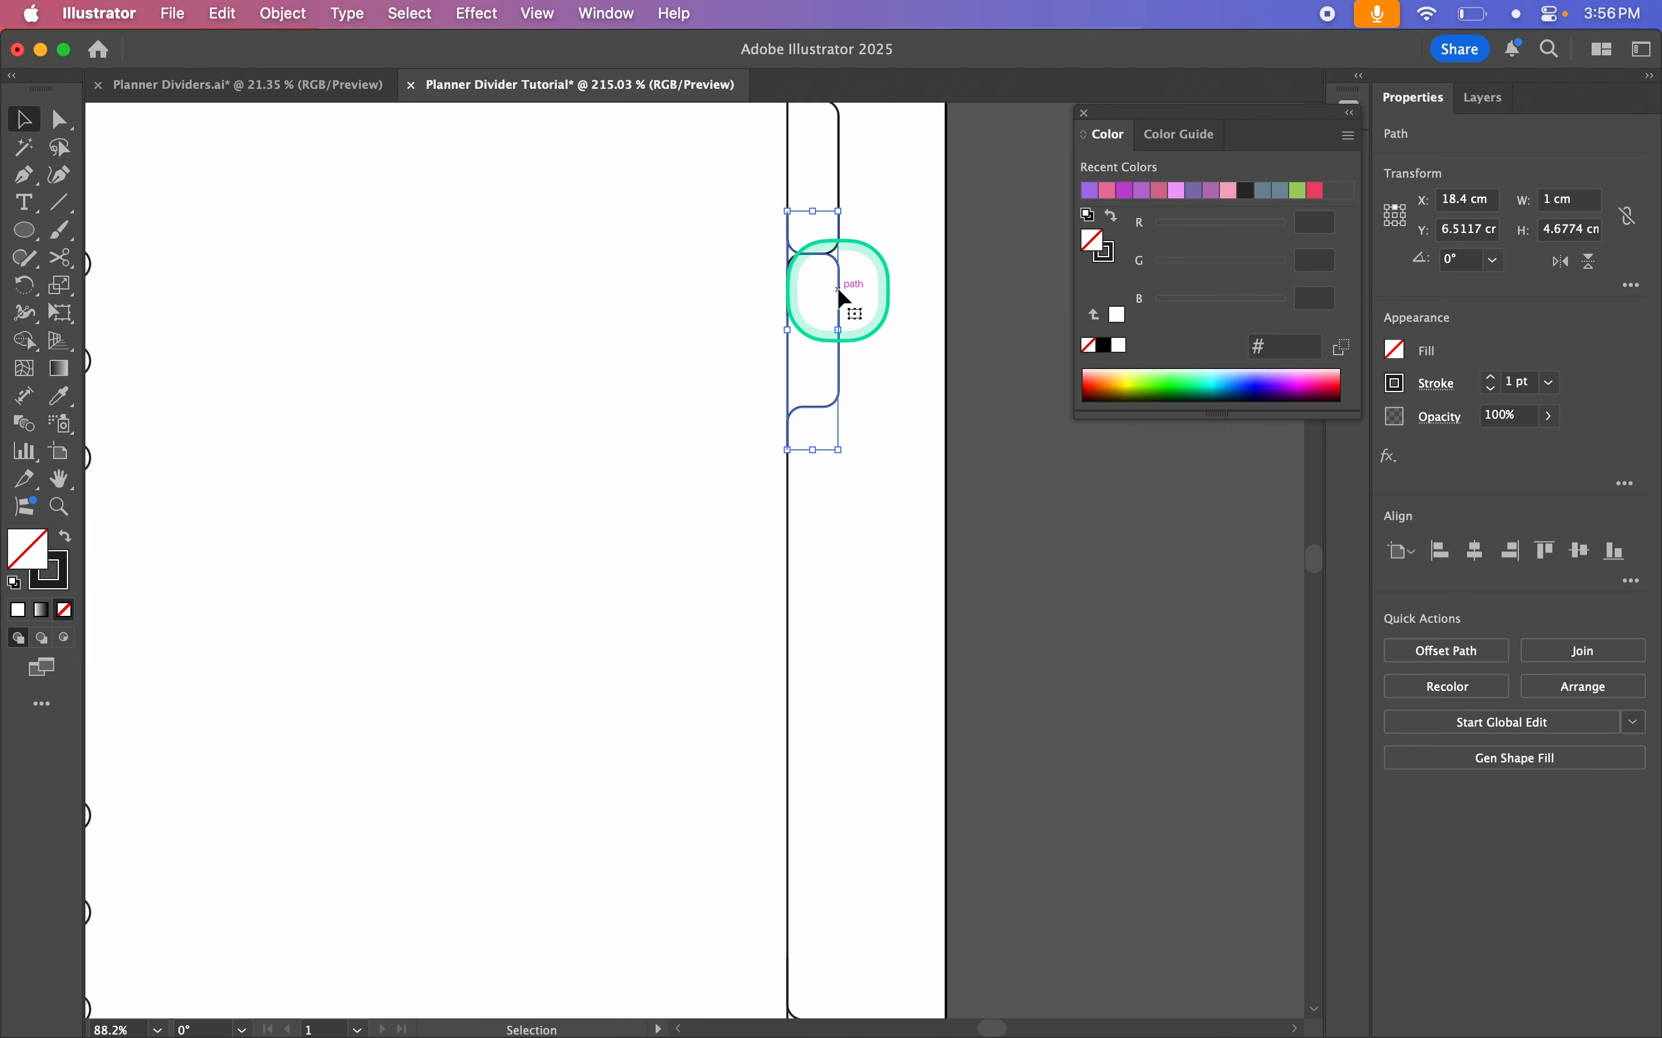
Step: Duplicate the double-flared tab straight down the page edge and align the copy's upper edge with the original's lower edge
scroll(837, 287, down, 6)
key(alt)
drag(822, 285, 820, 392)
key(alt)
scroll(820, 391, up, 4)
scroll(812, 342, up, 4)
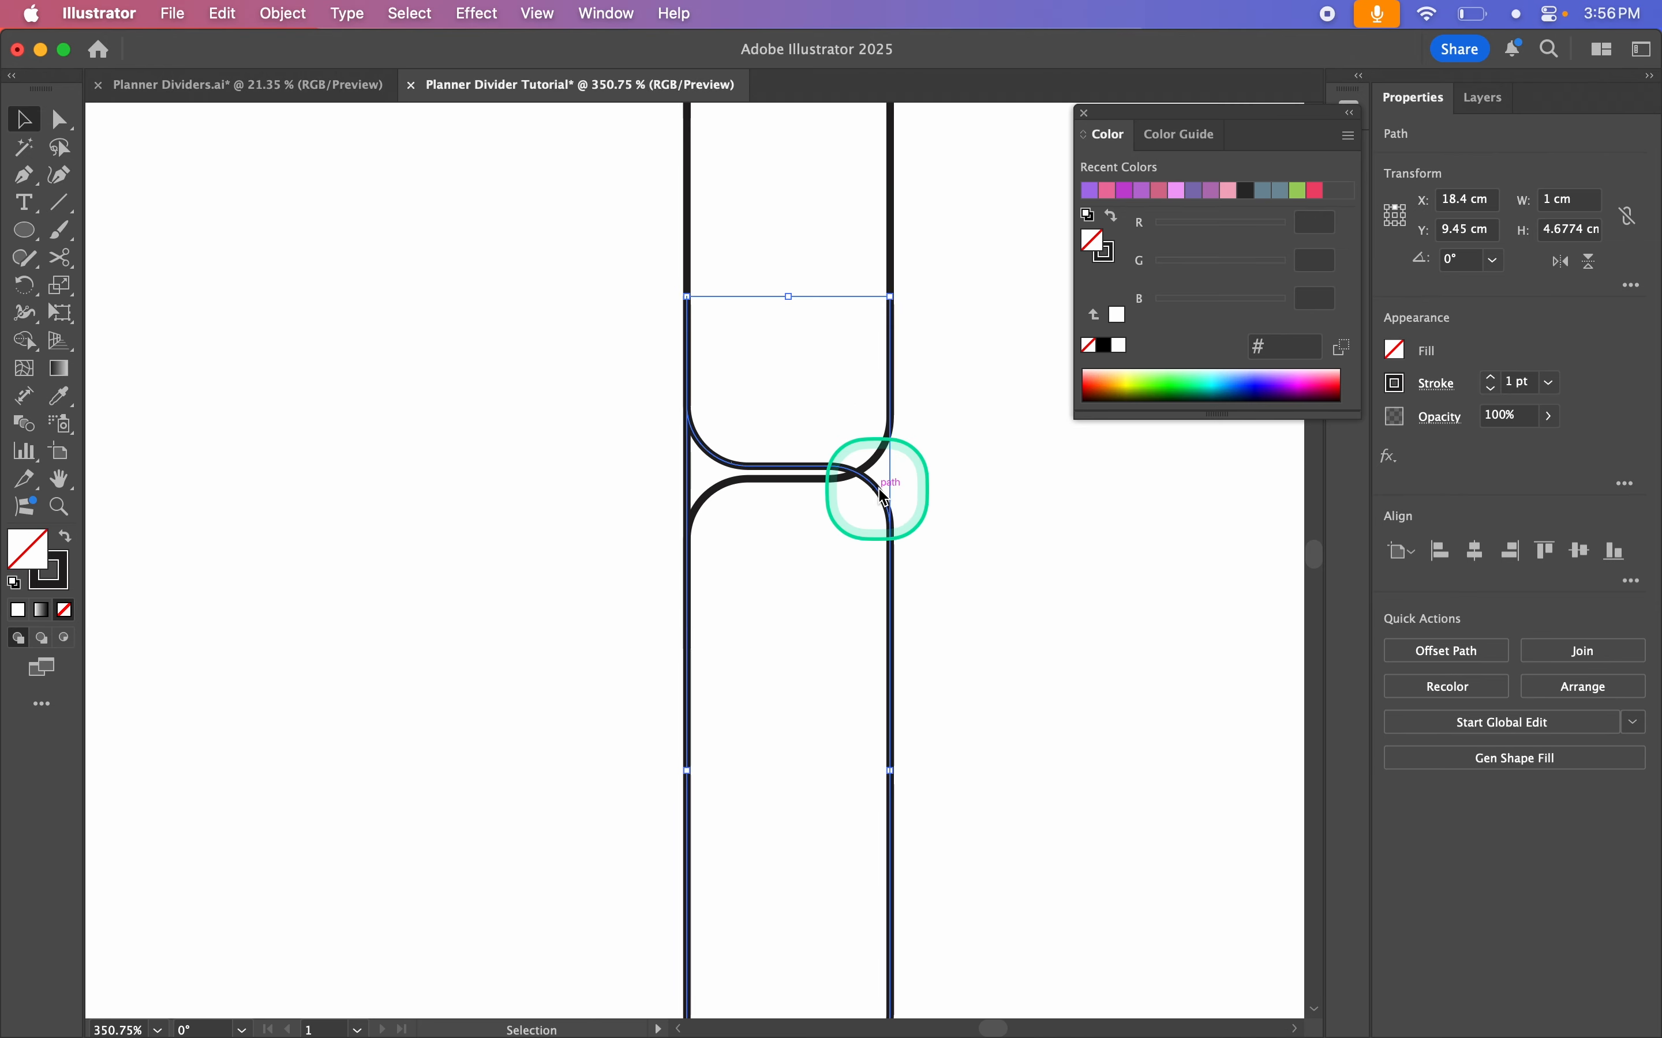
drag(883, 494, 878, 508)
scroll(879, 508, down, 6)
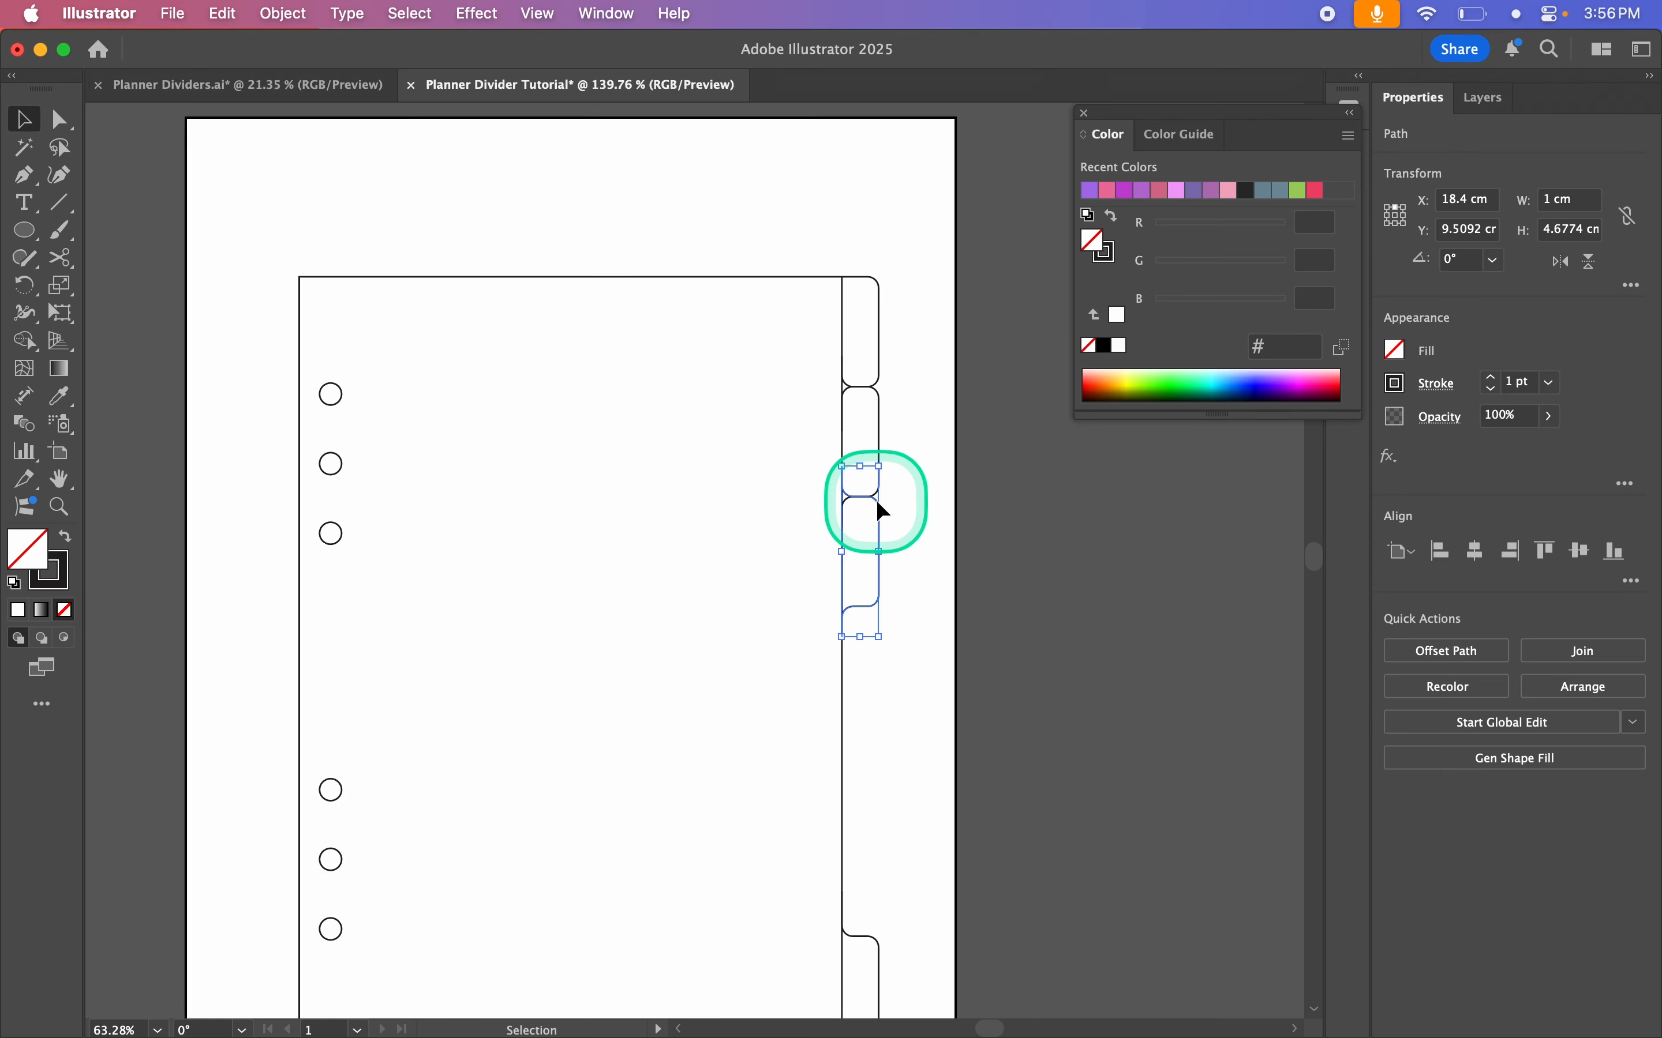
Step: Add three more evenly spaced copies of the double-flared tab below, filling the page edge down to the bottom corner tab
drag(848, 382, 849, 495)
key(super+d)
key(super+d)
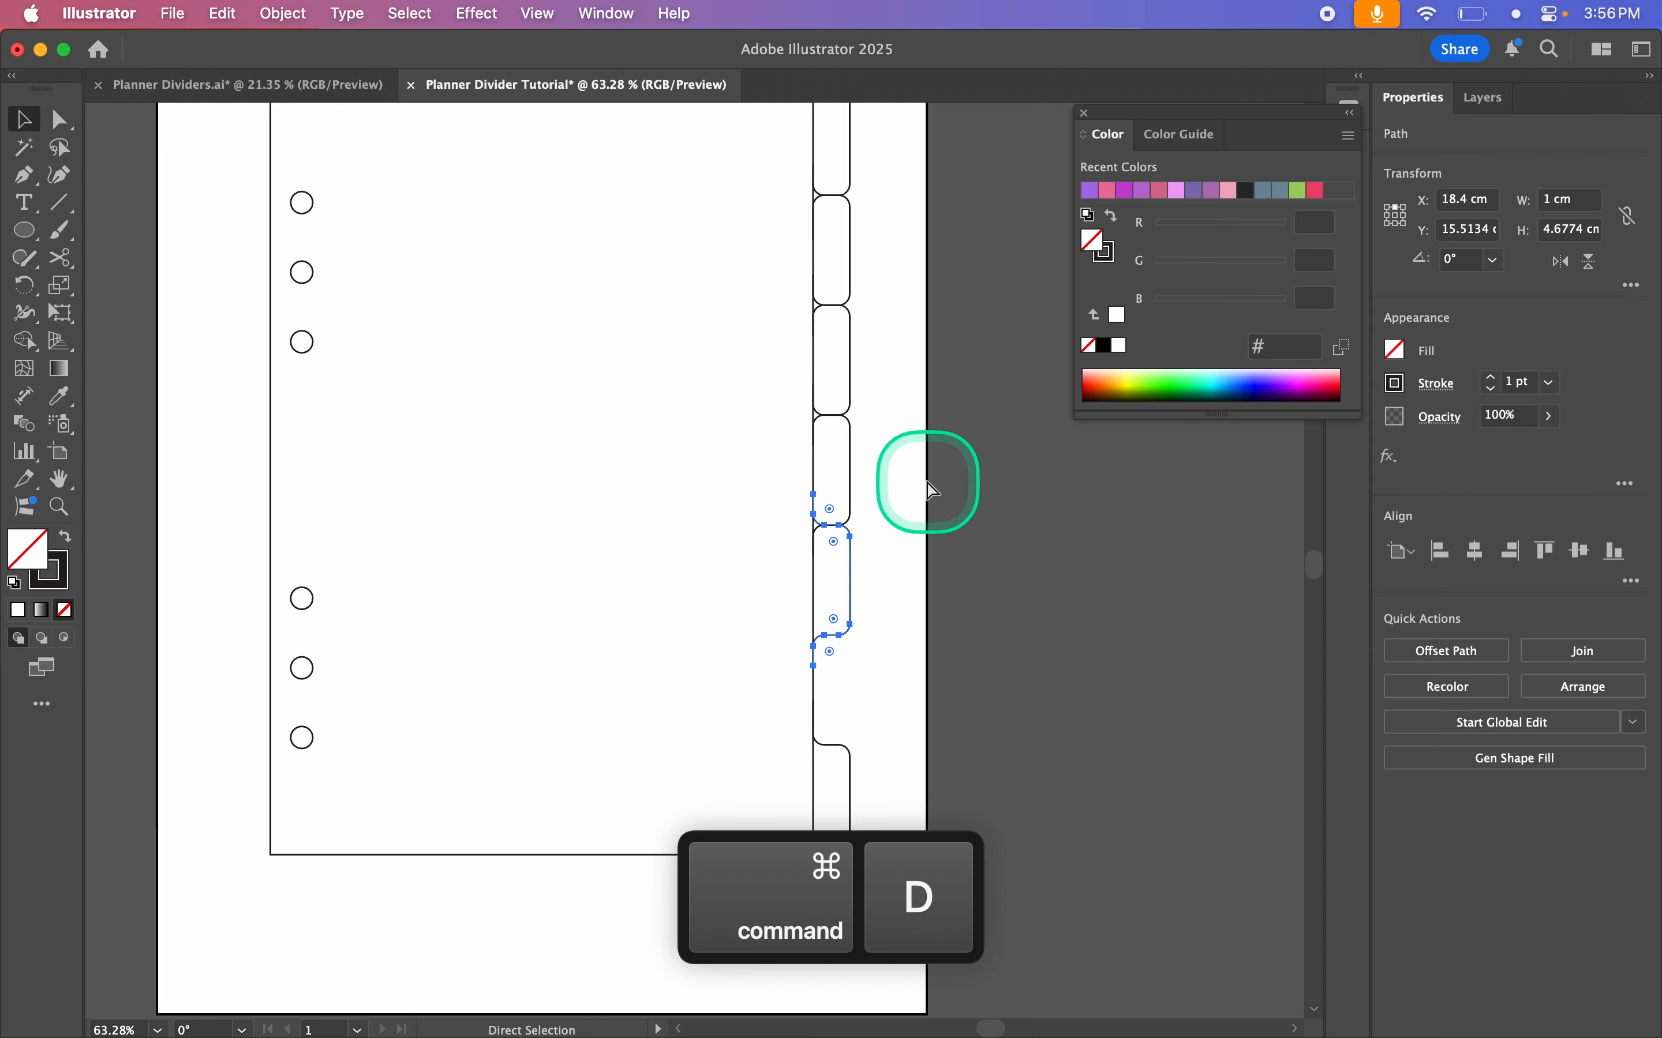
click(978, 625)
scroll(979, 625, down, 3)
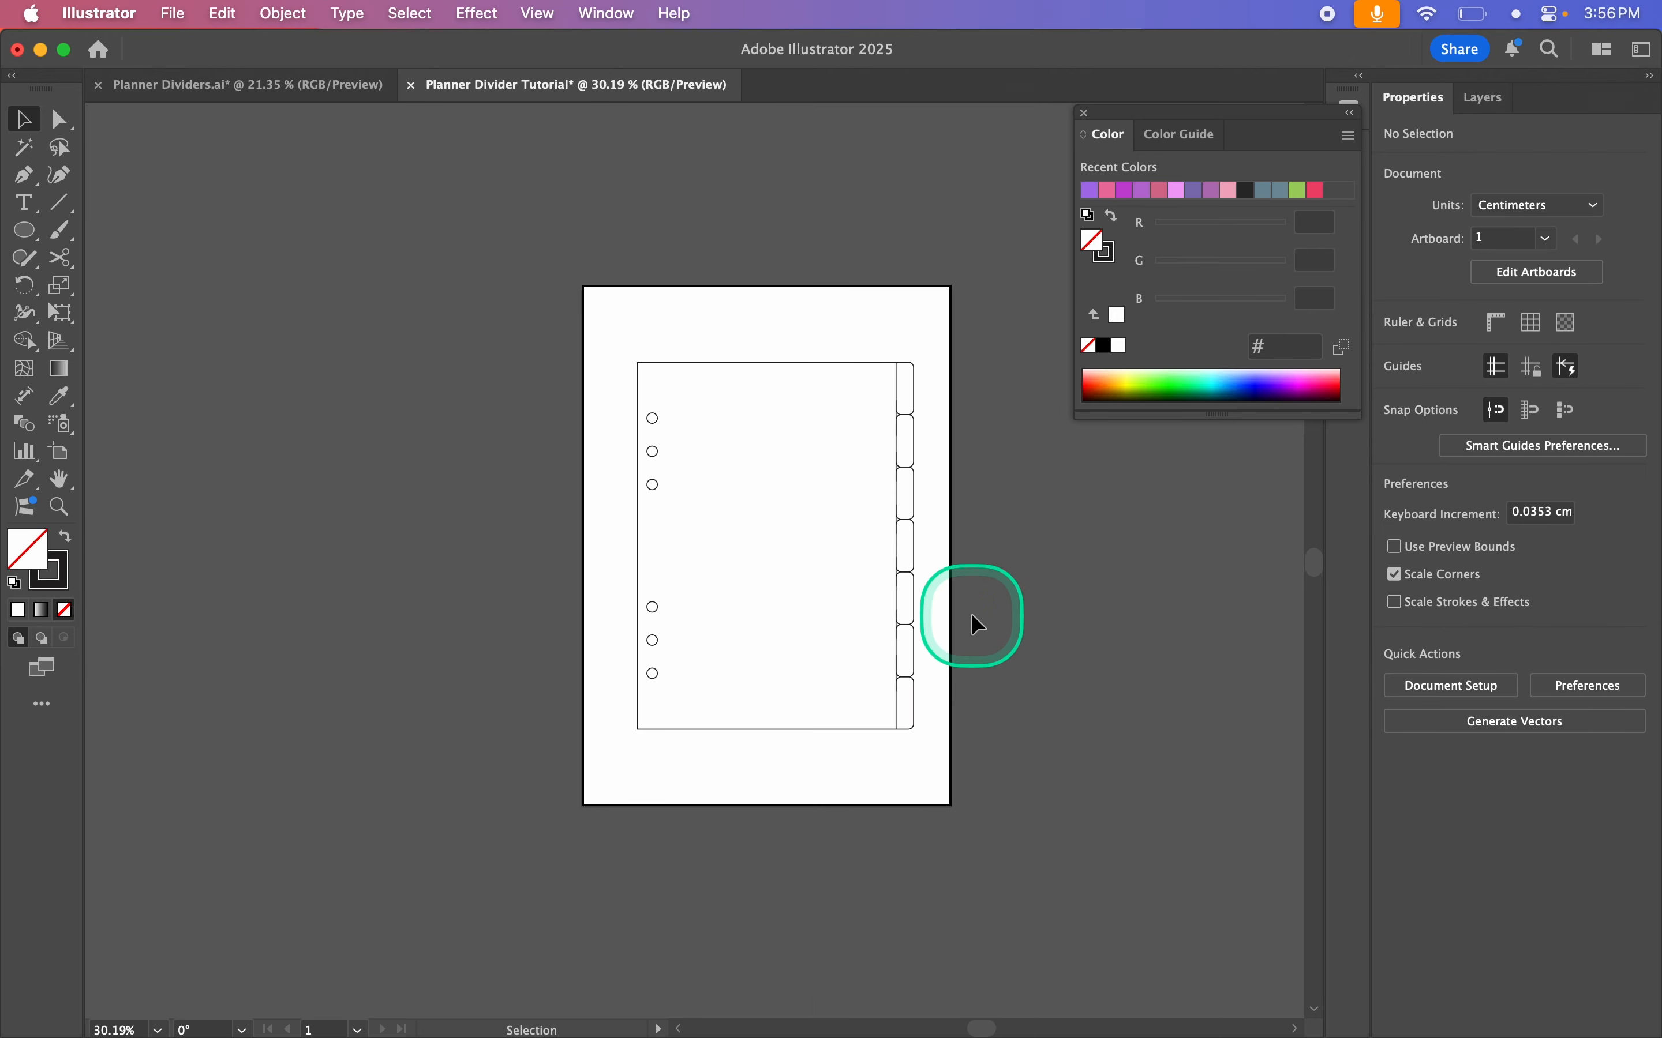
scroll(971, 613, up, 3)
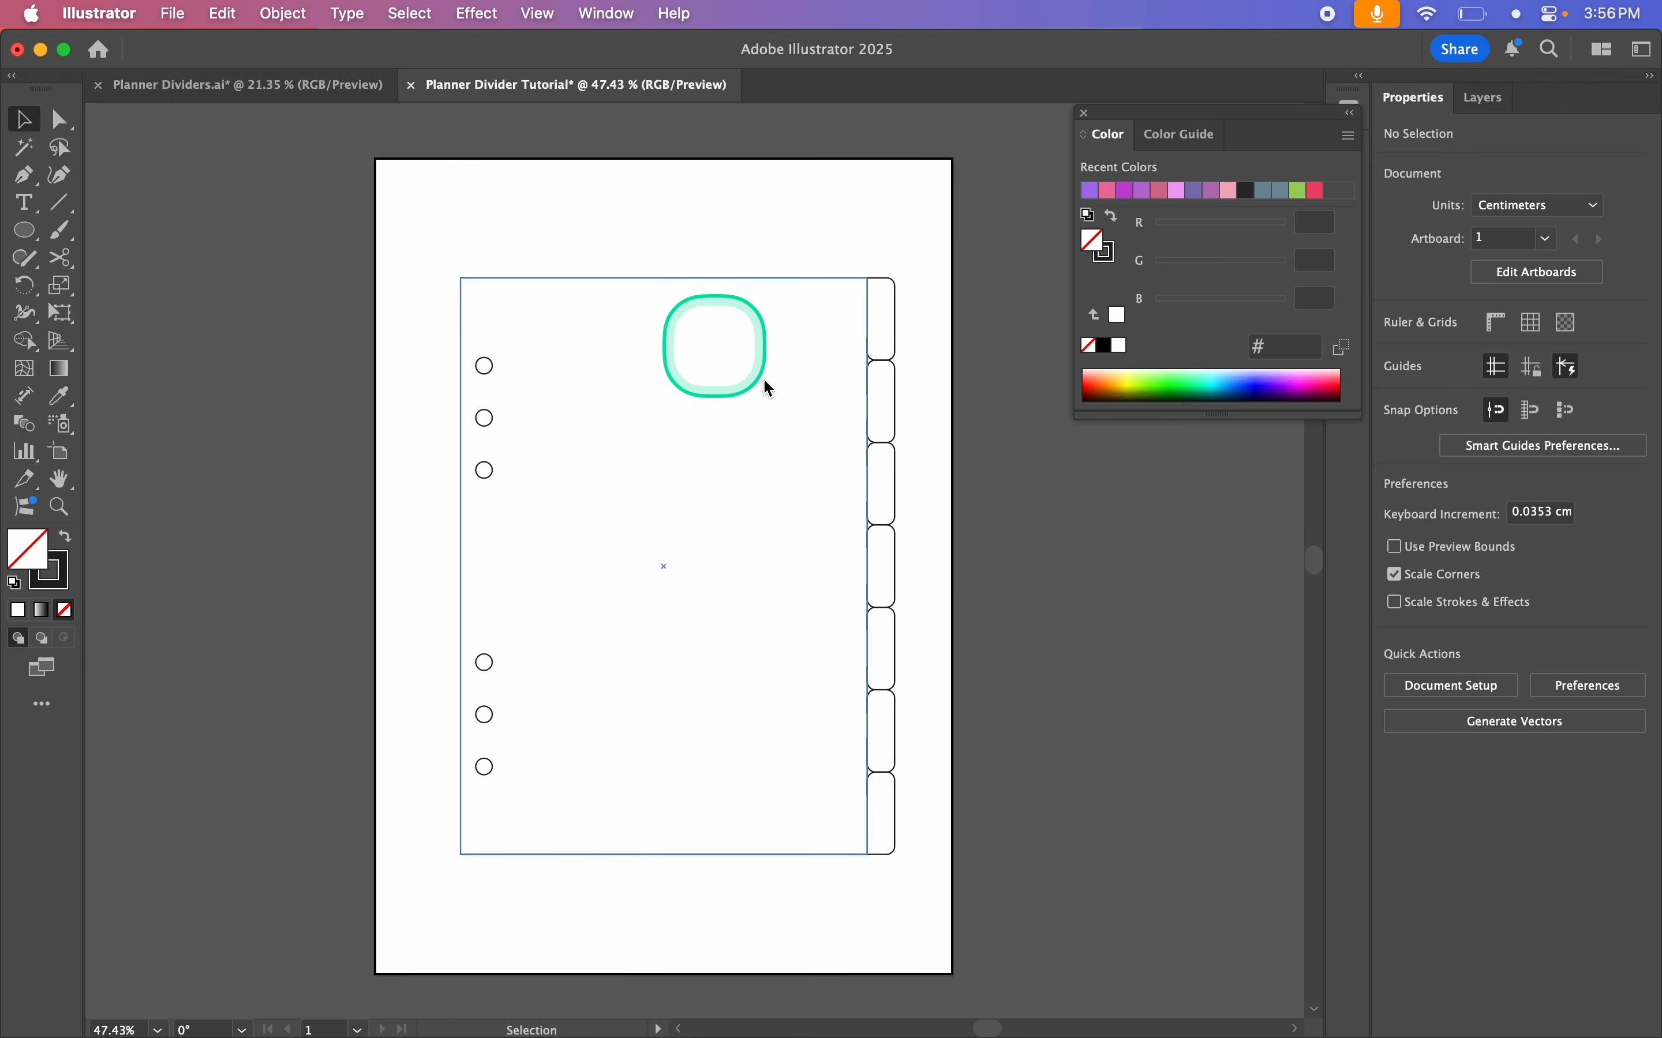
scroll(958, 587, right, 3)
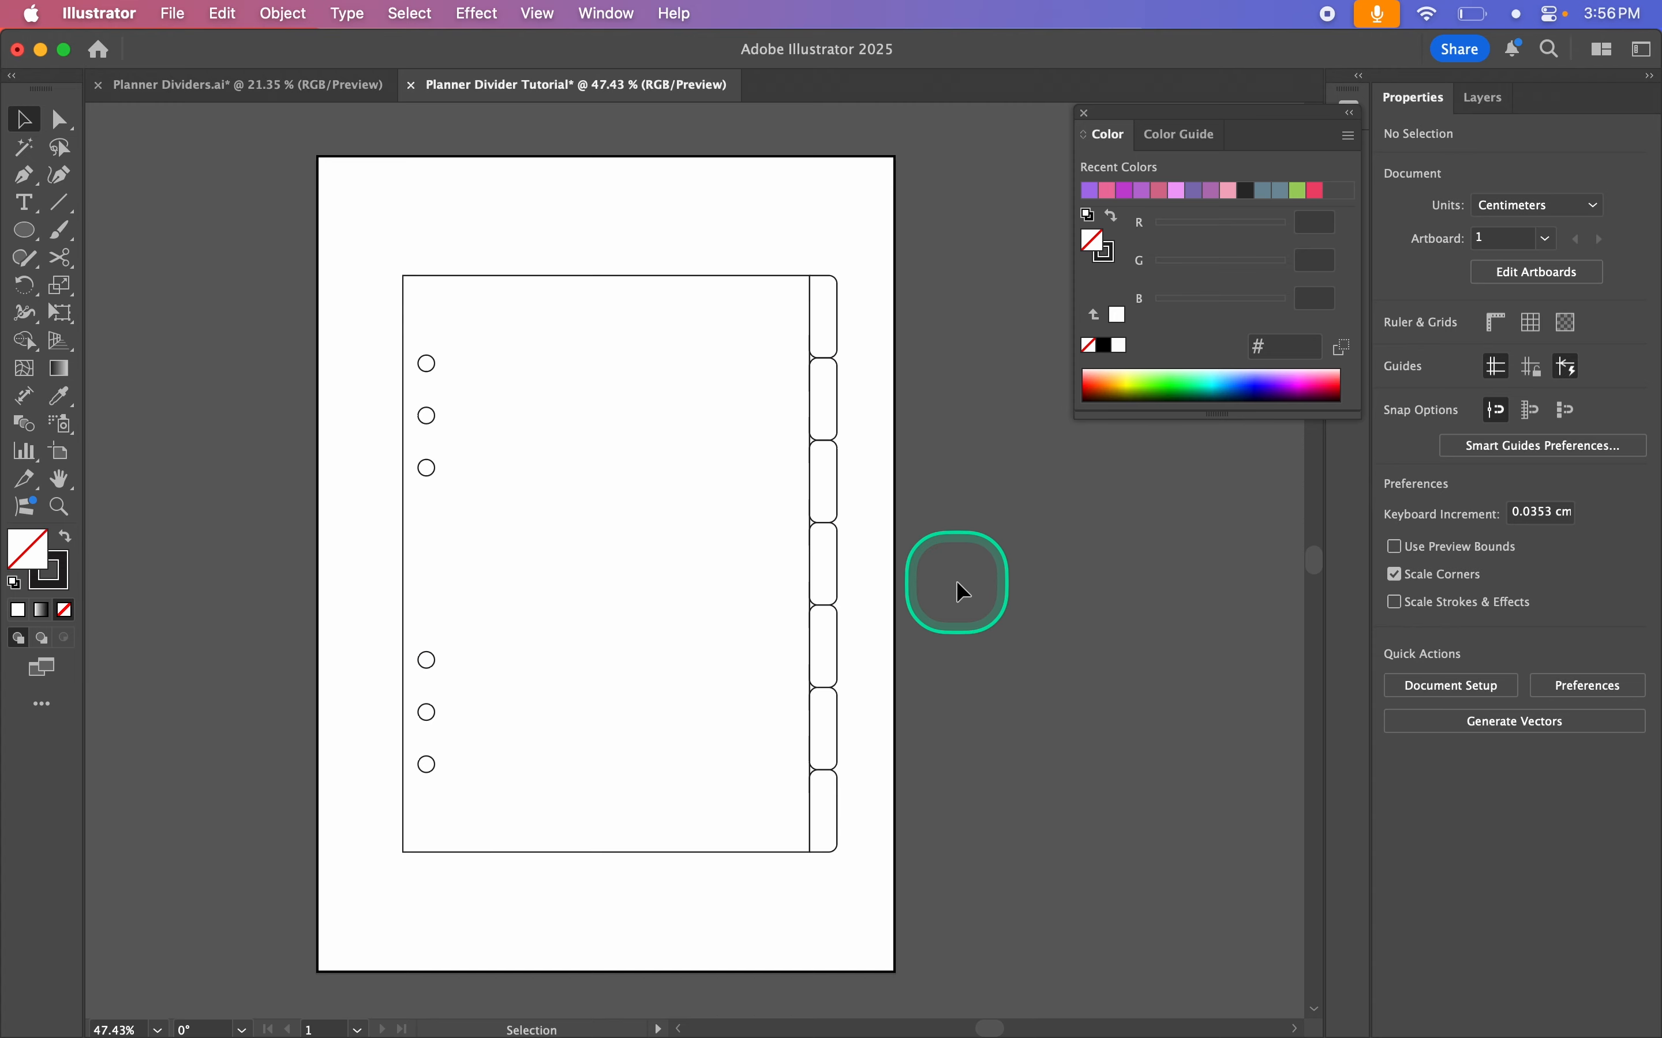
Step: Subtract the six punch-hole circles from the page rectangle with Minus Front
drag(347, 304, 492, 893)
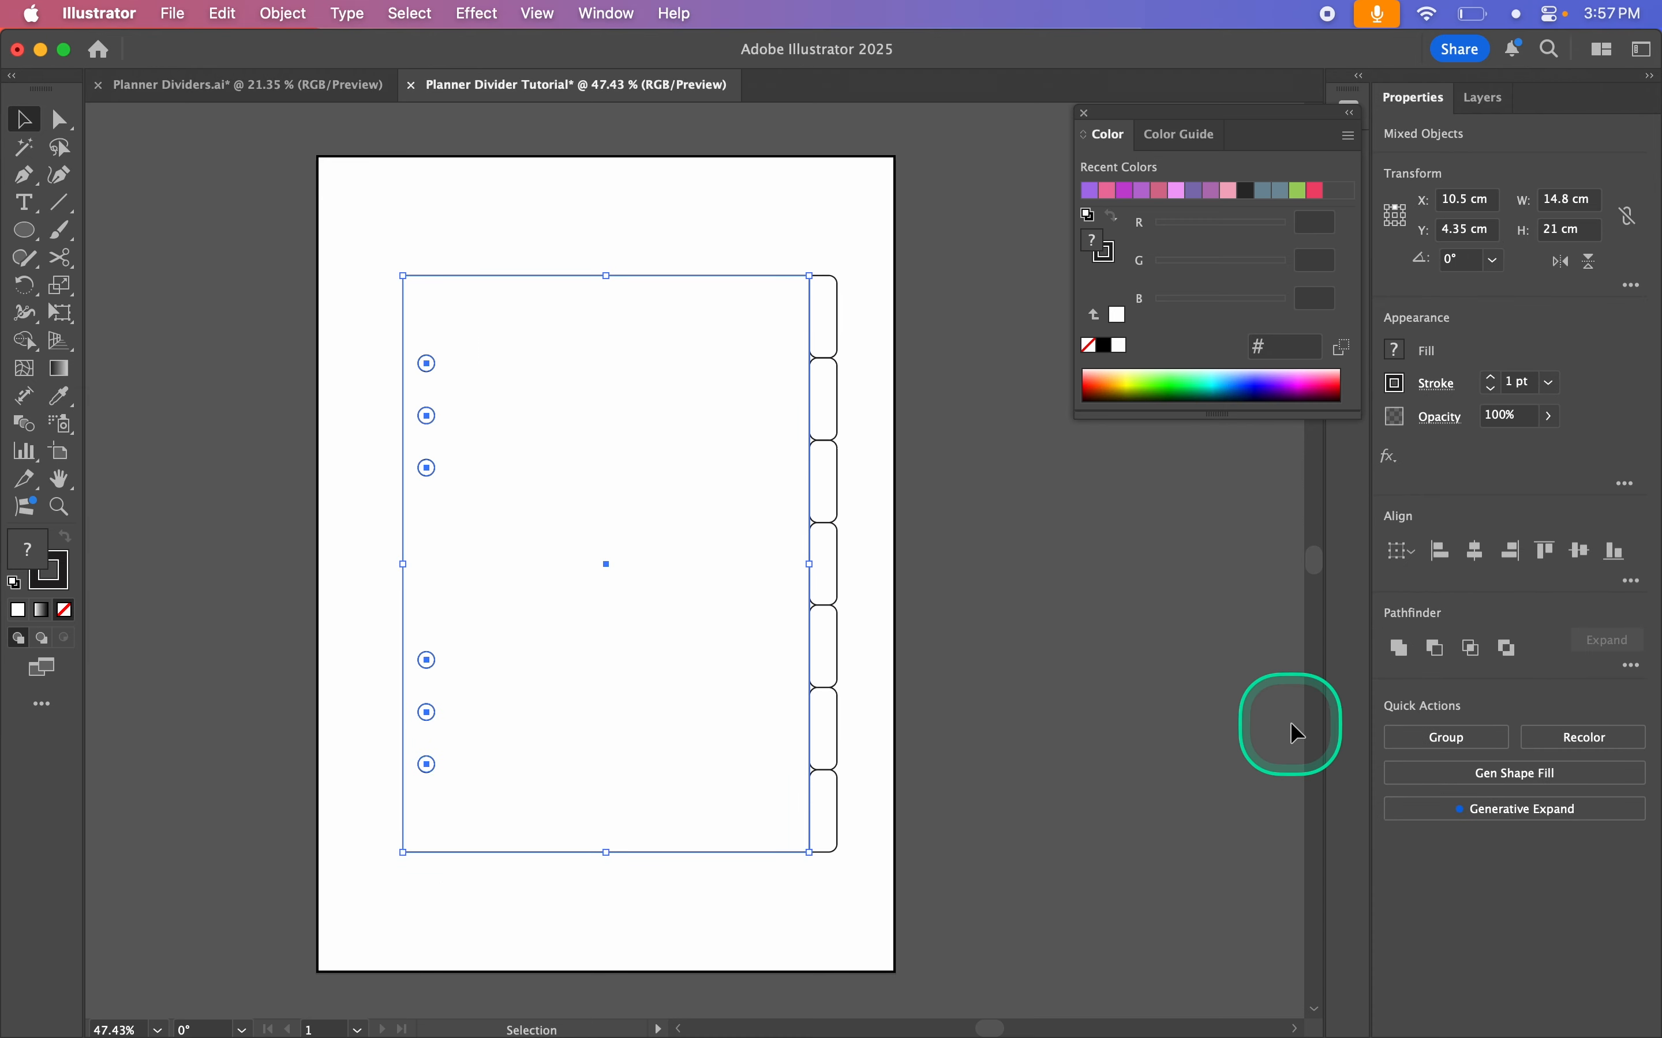
click(1438, 653)
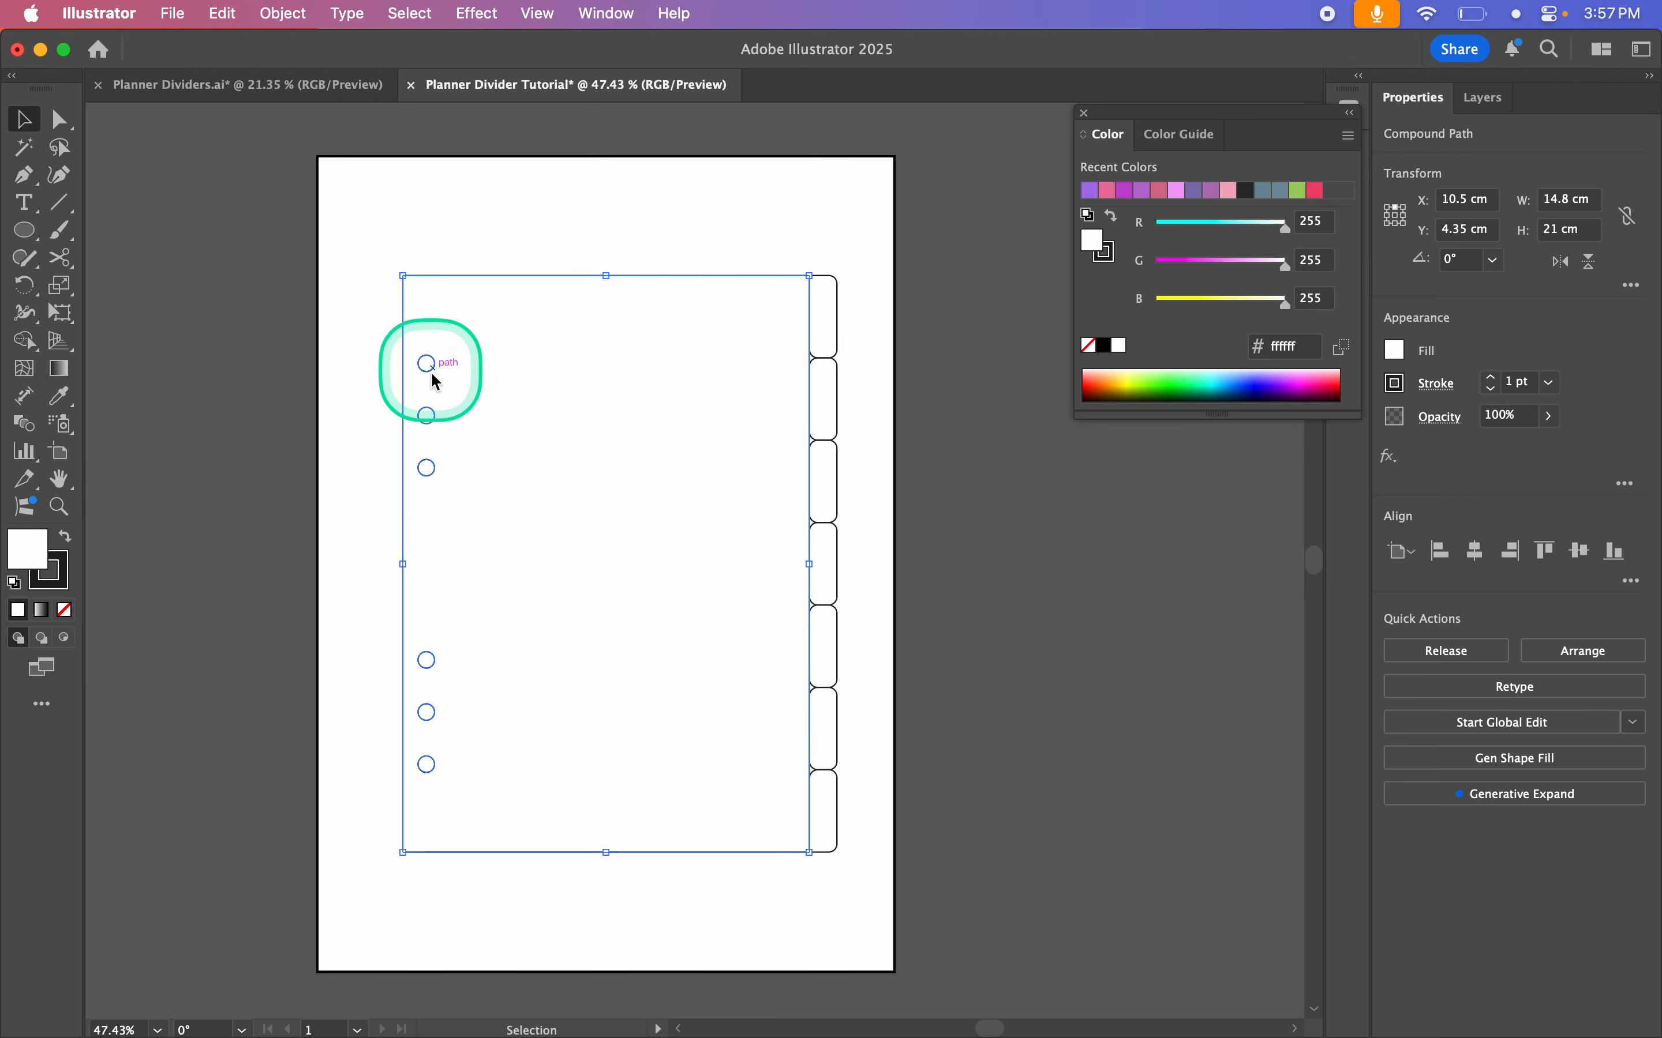
click(333, 295)
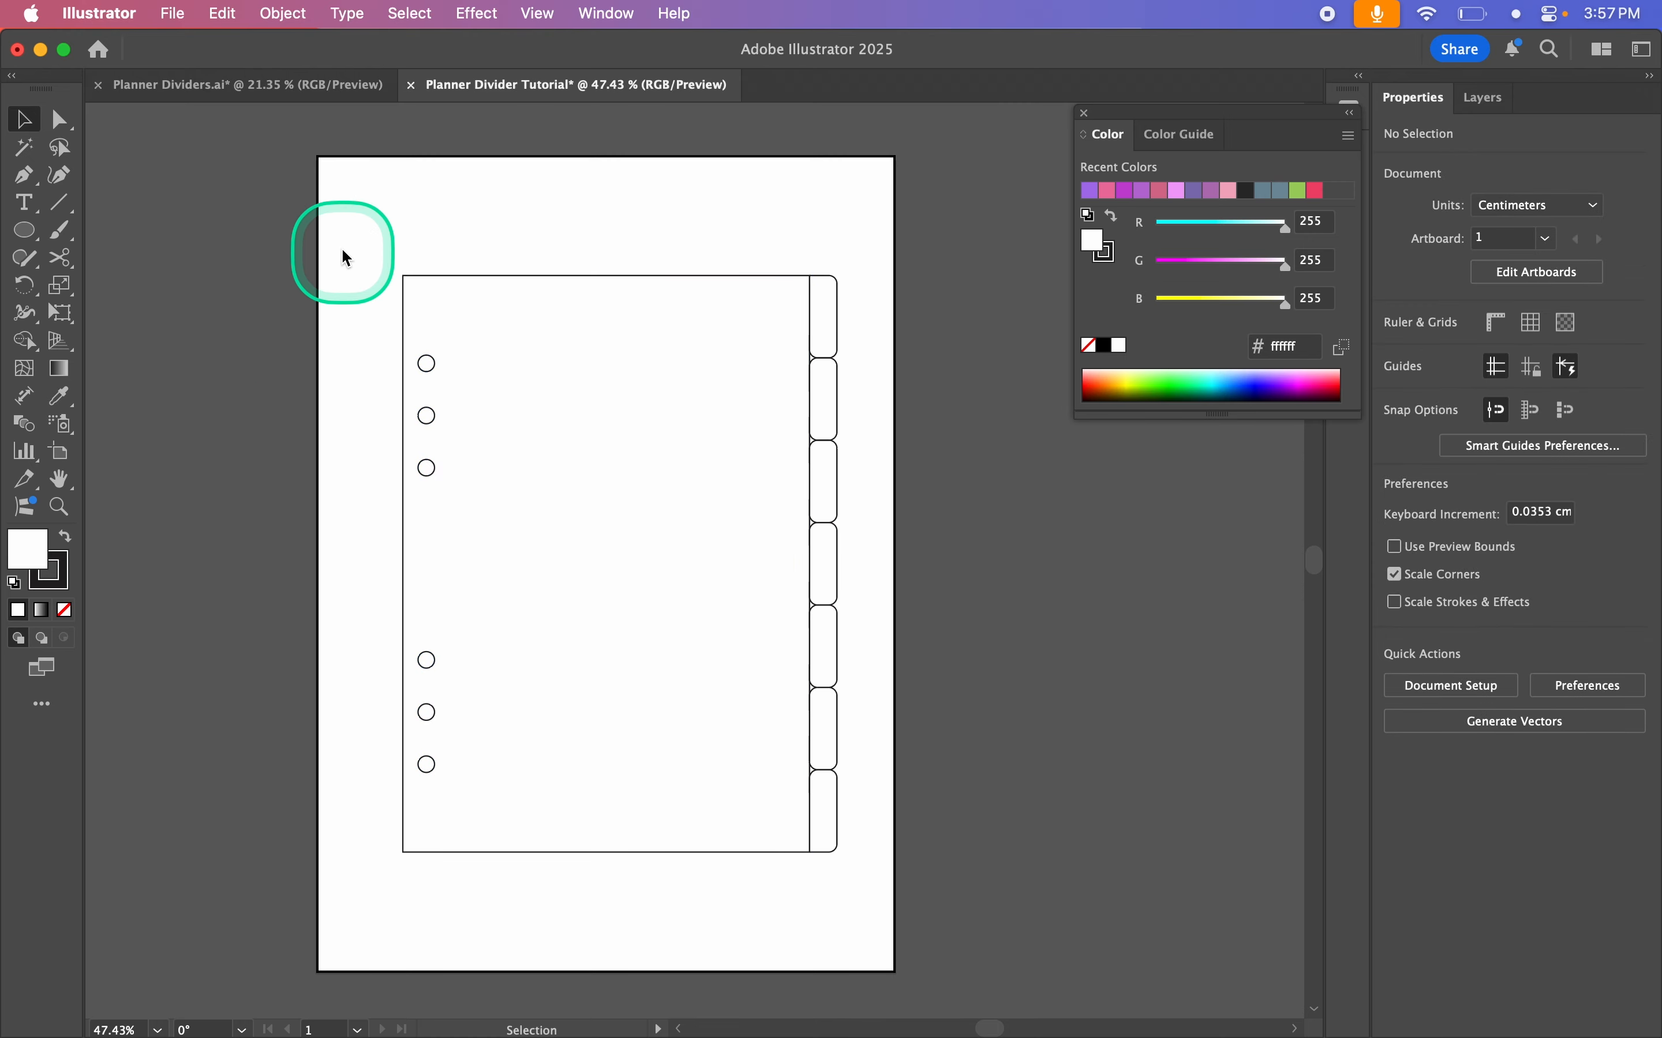
Step: Give the page and all seven tabs a solid black fill (#231f20) and no stroke
drag(341, 233, 879, 917)
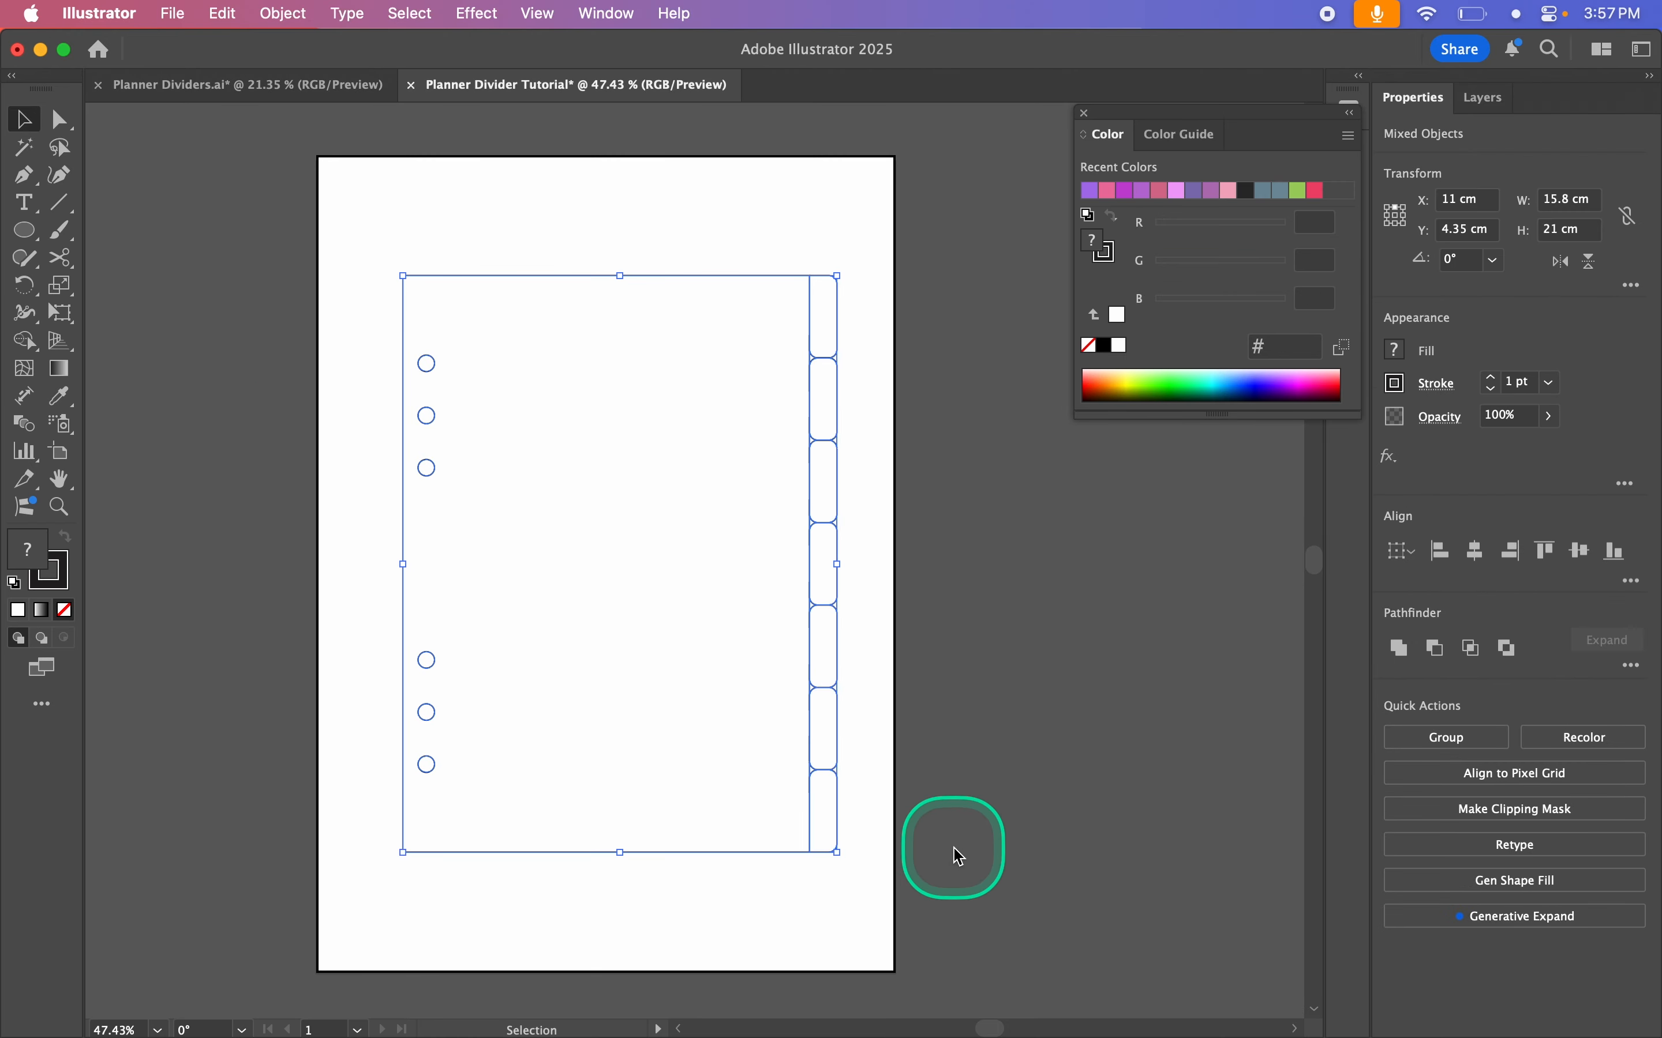
key(d)
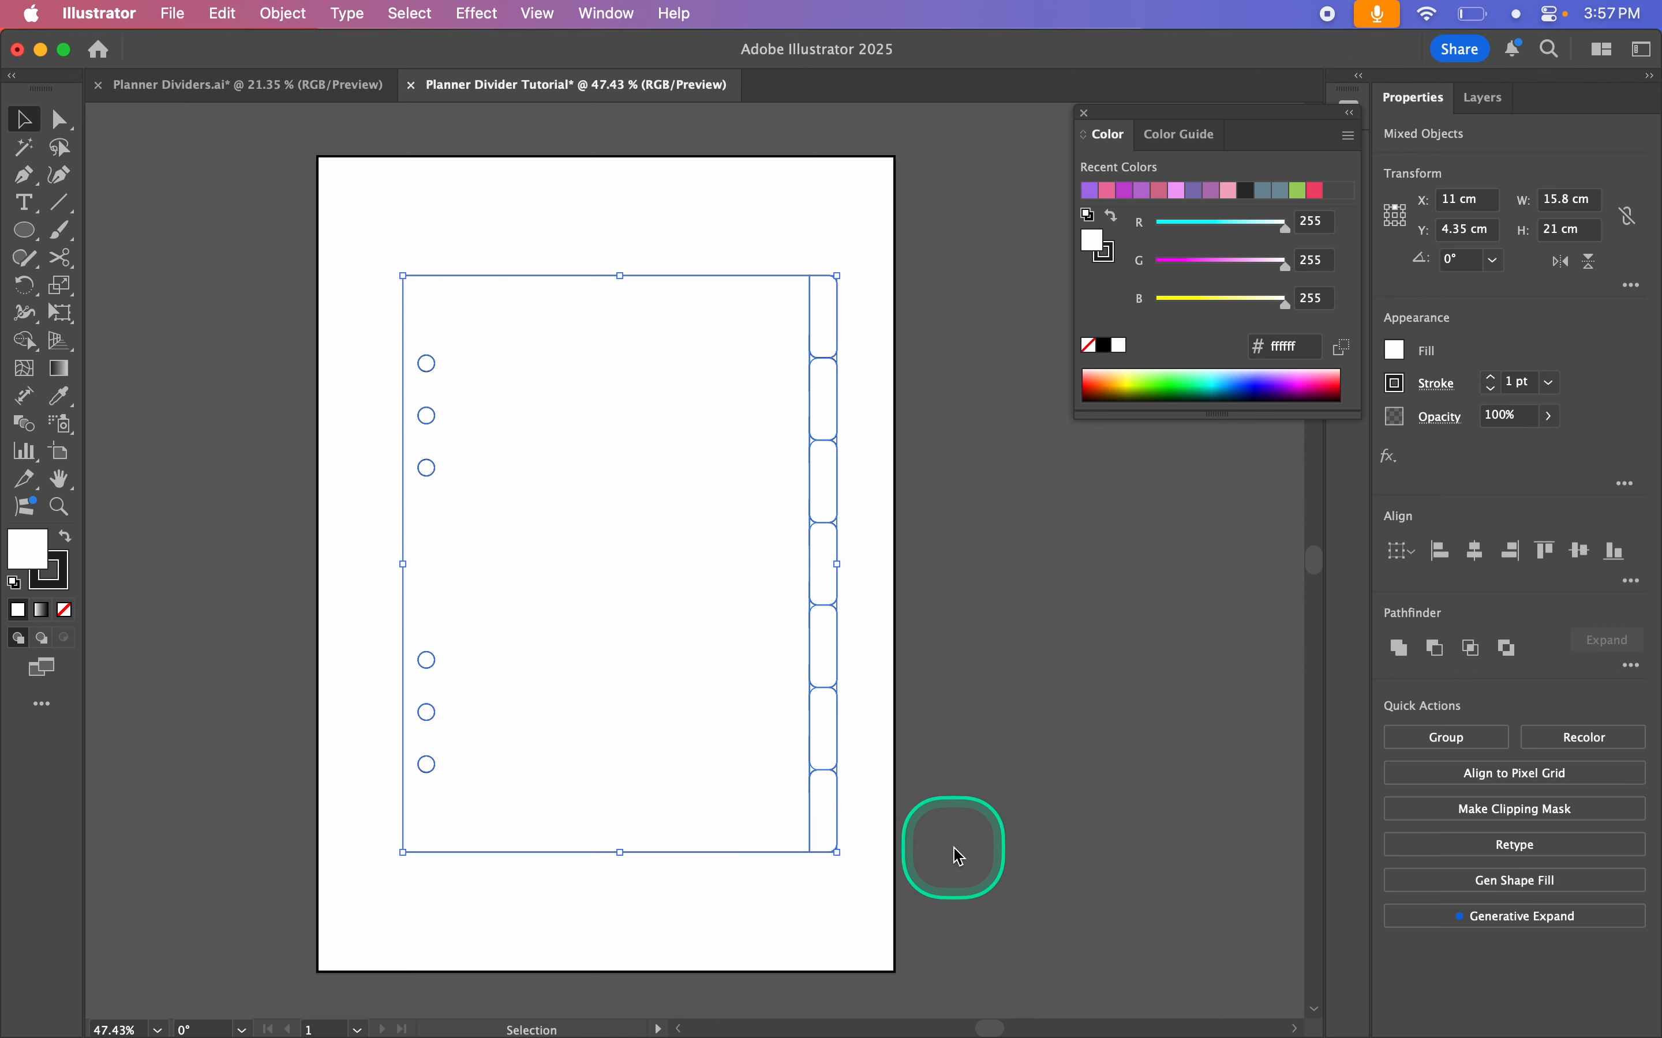
key(shift+x)
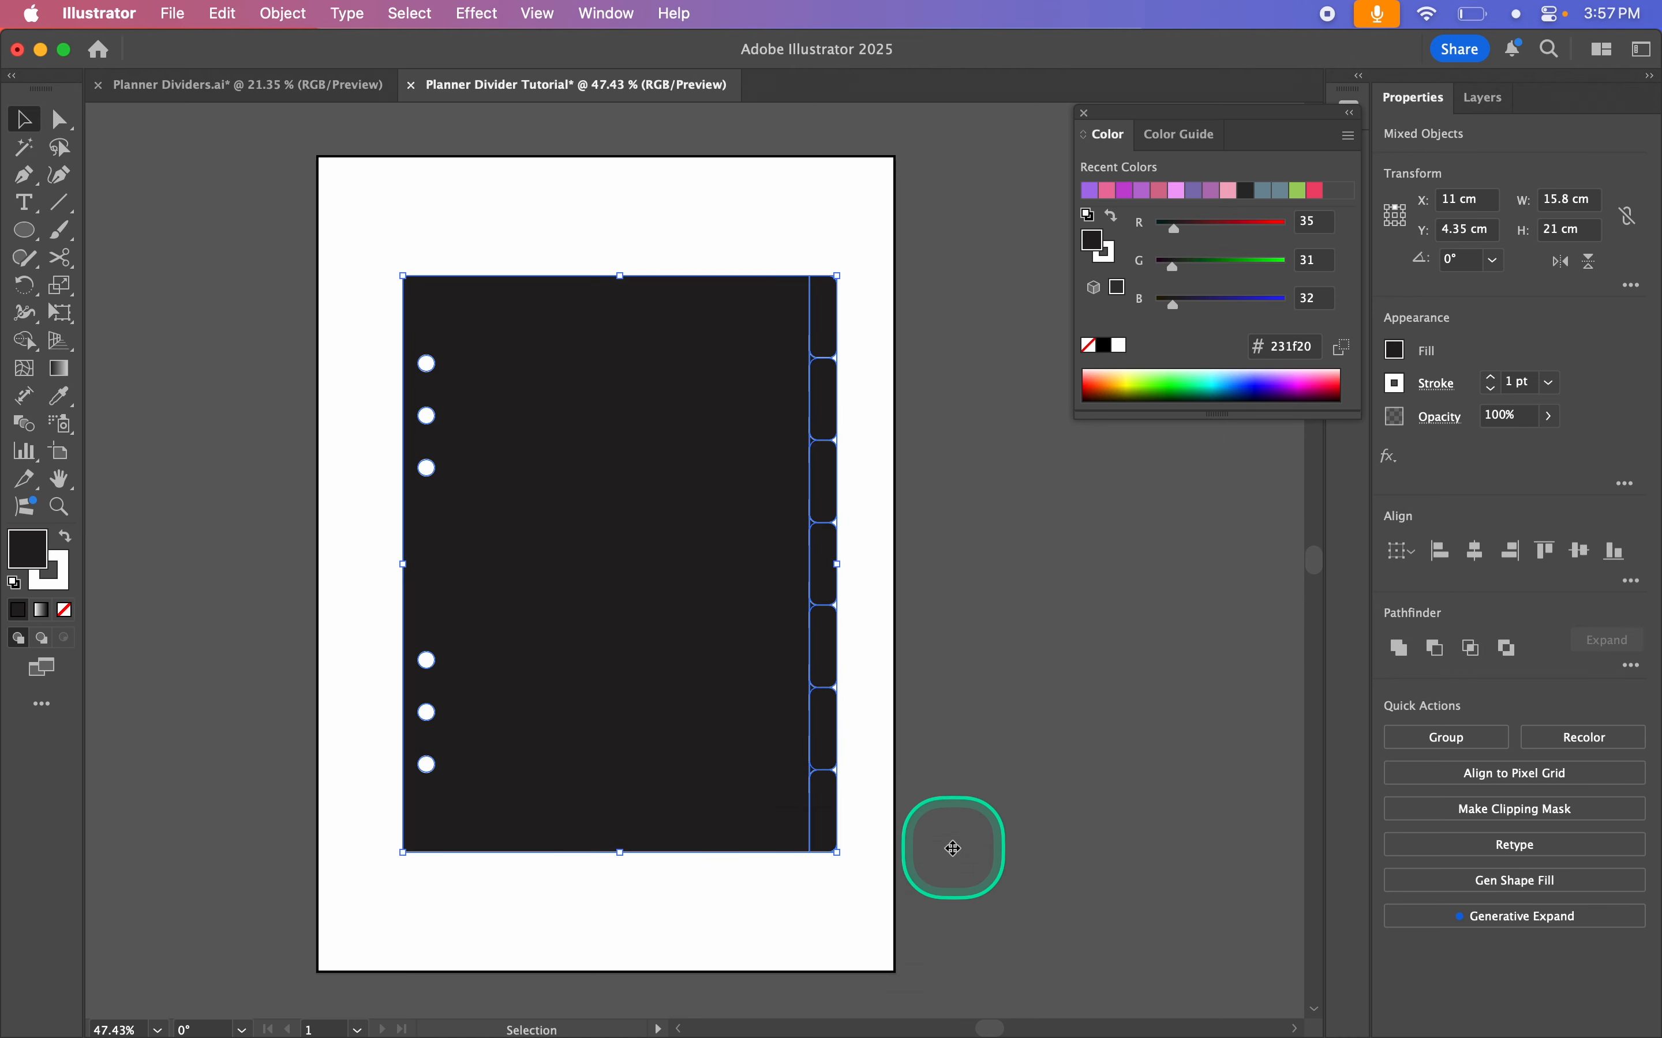
key(x)
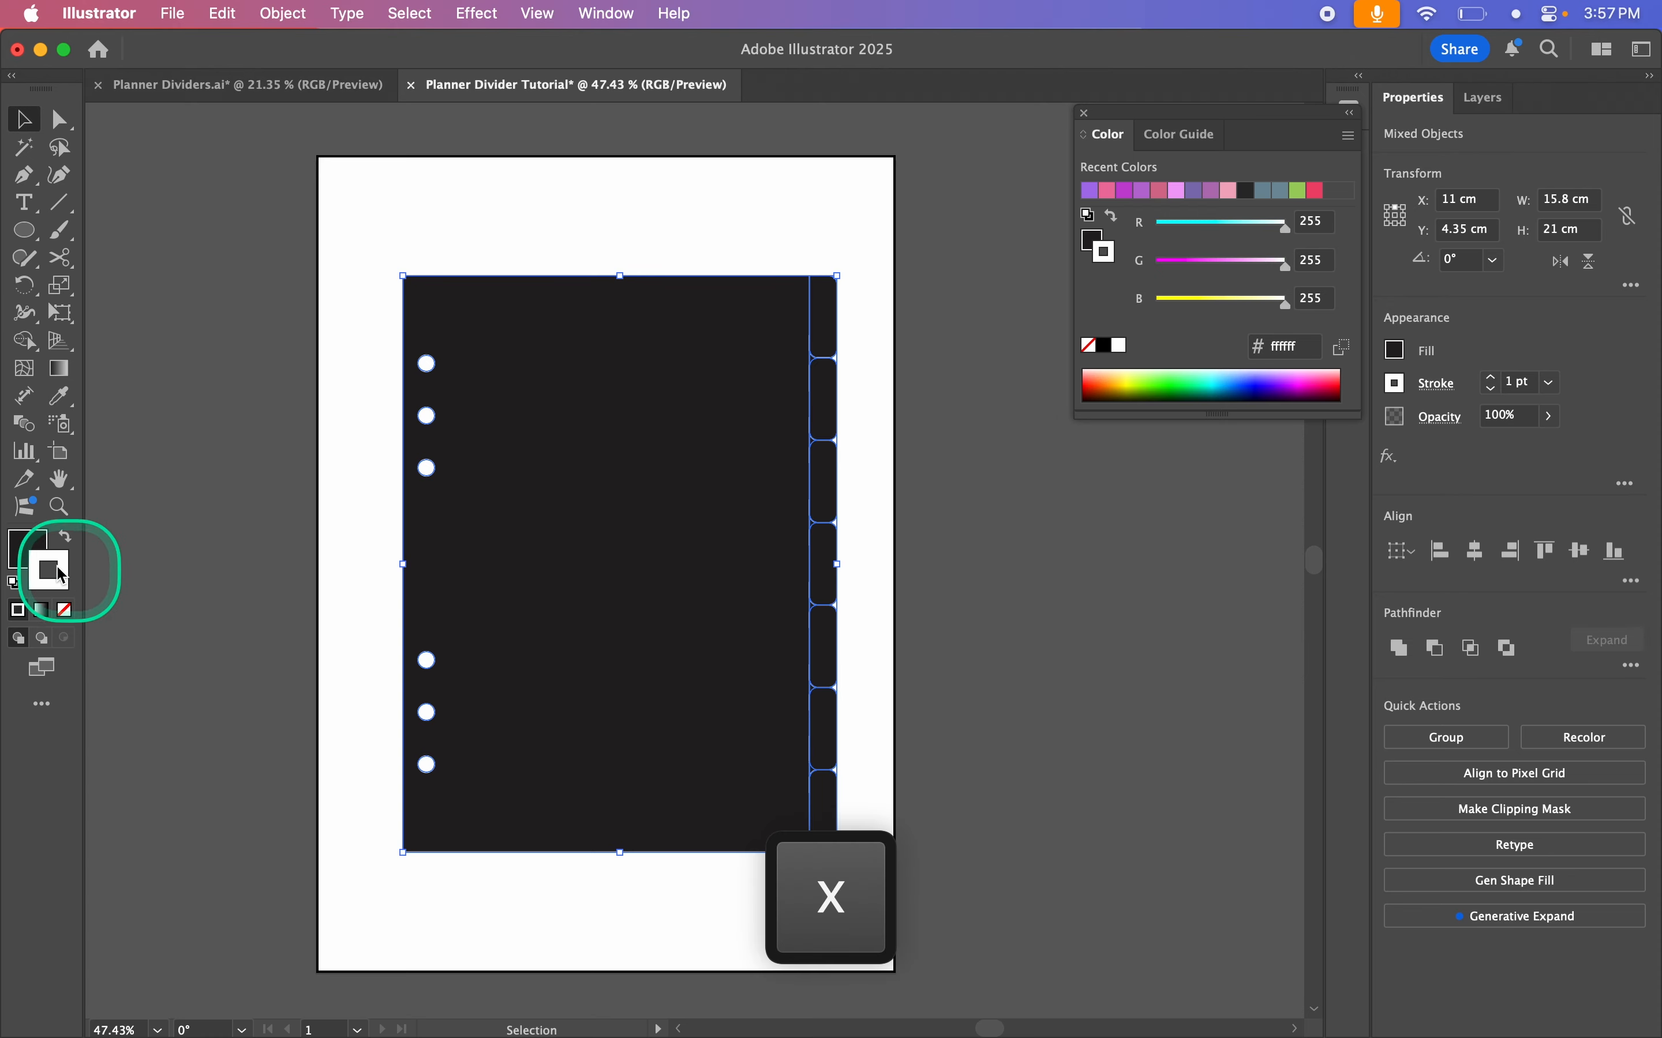
key(slash)
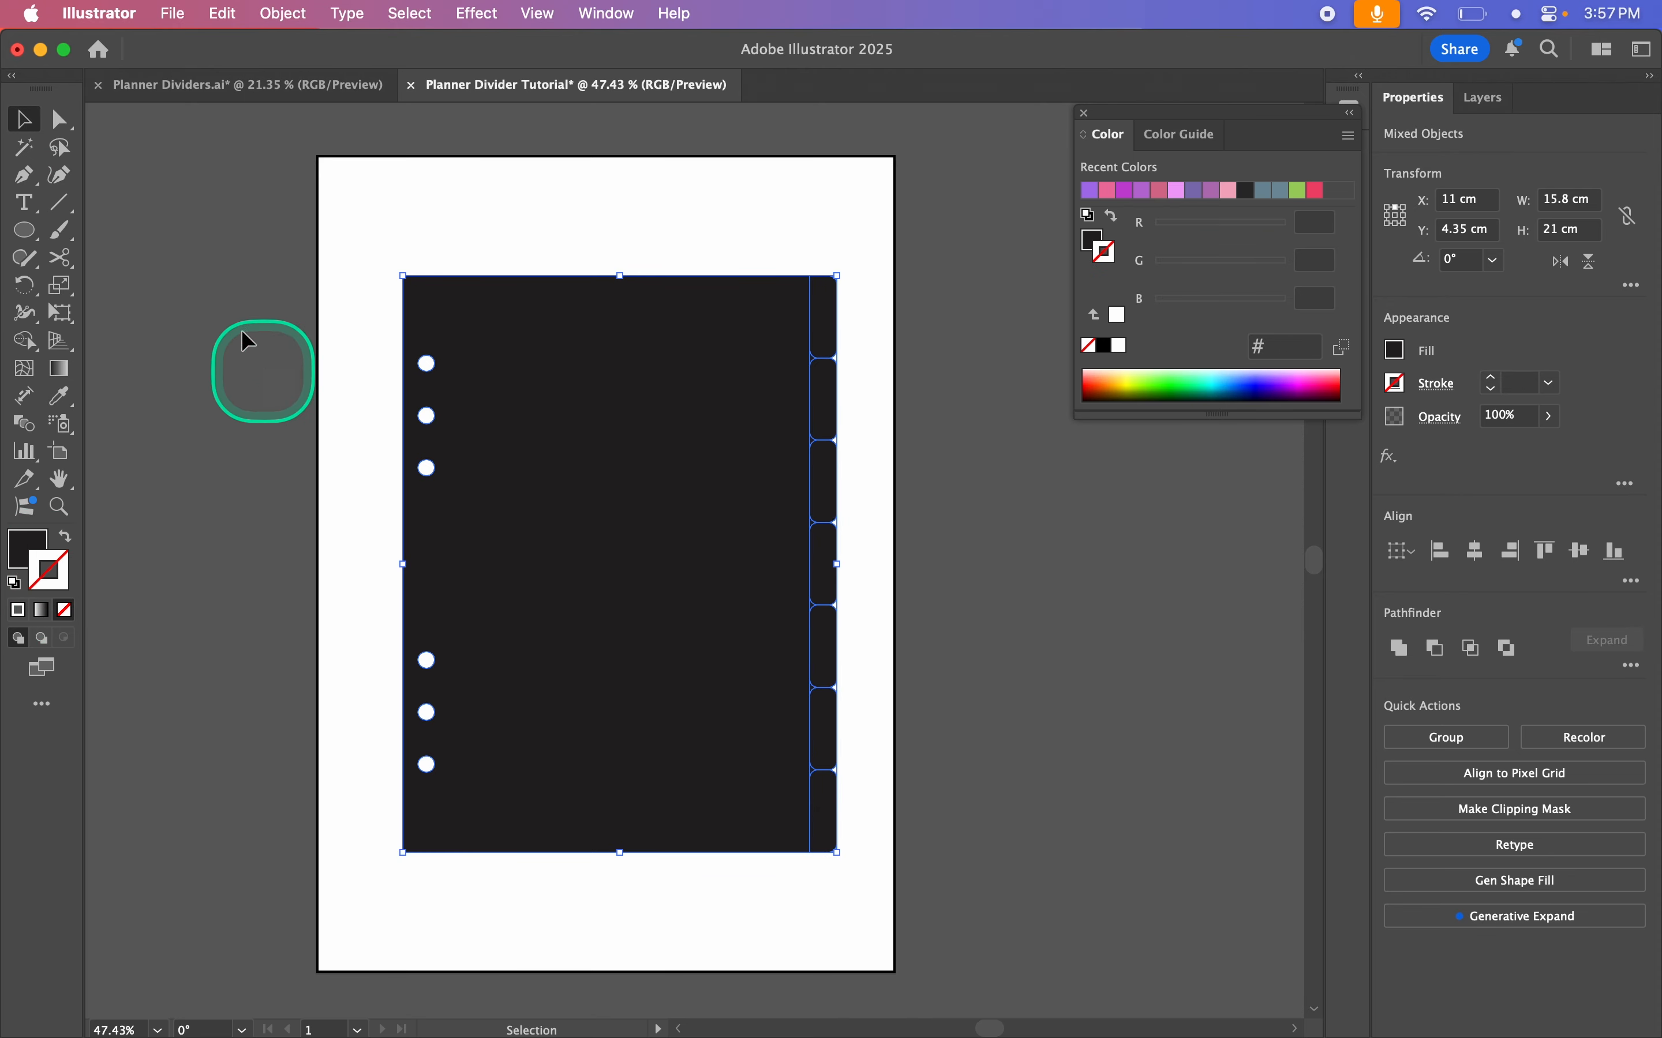
click(498, 230)
Step: Shift the page shape aside to test its cut-out holes, and undo the move
drag(564, 374, 455, 387)
key(super+z)
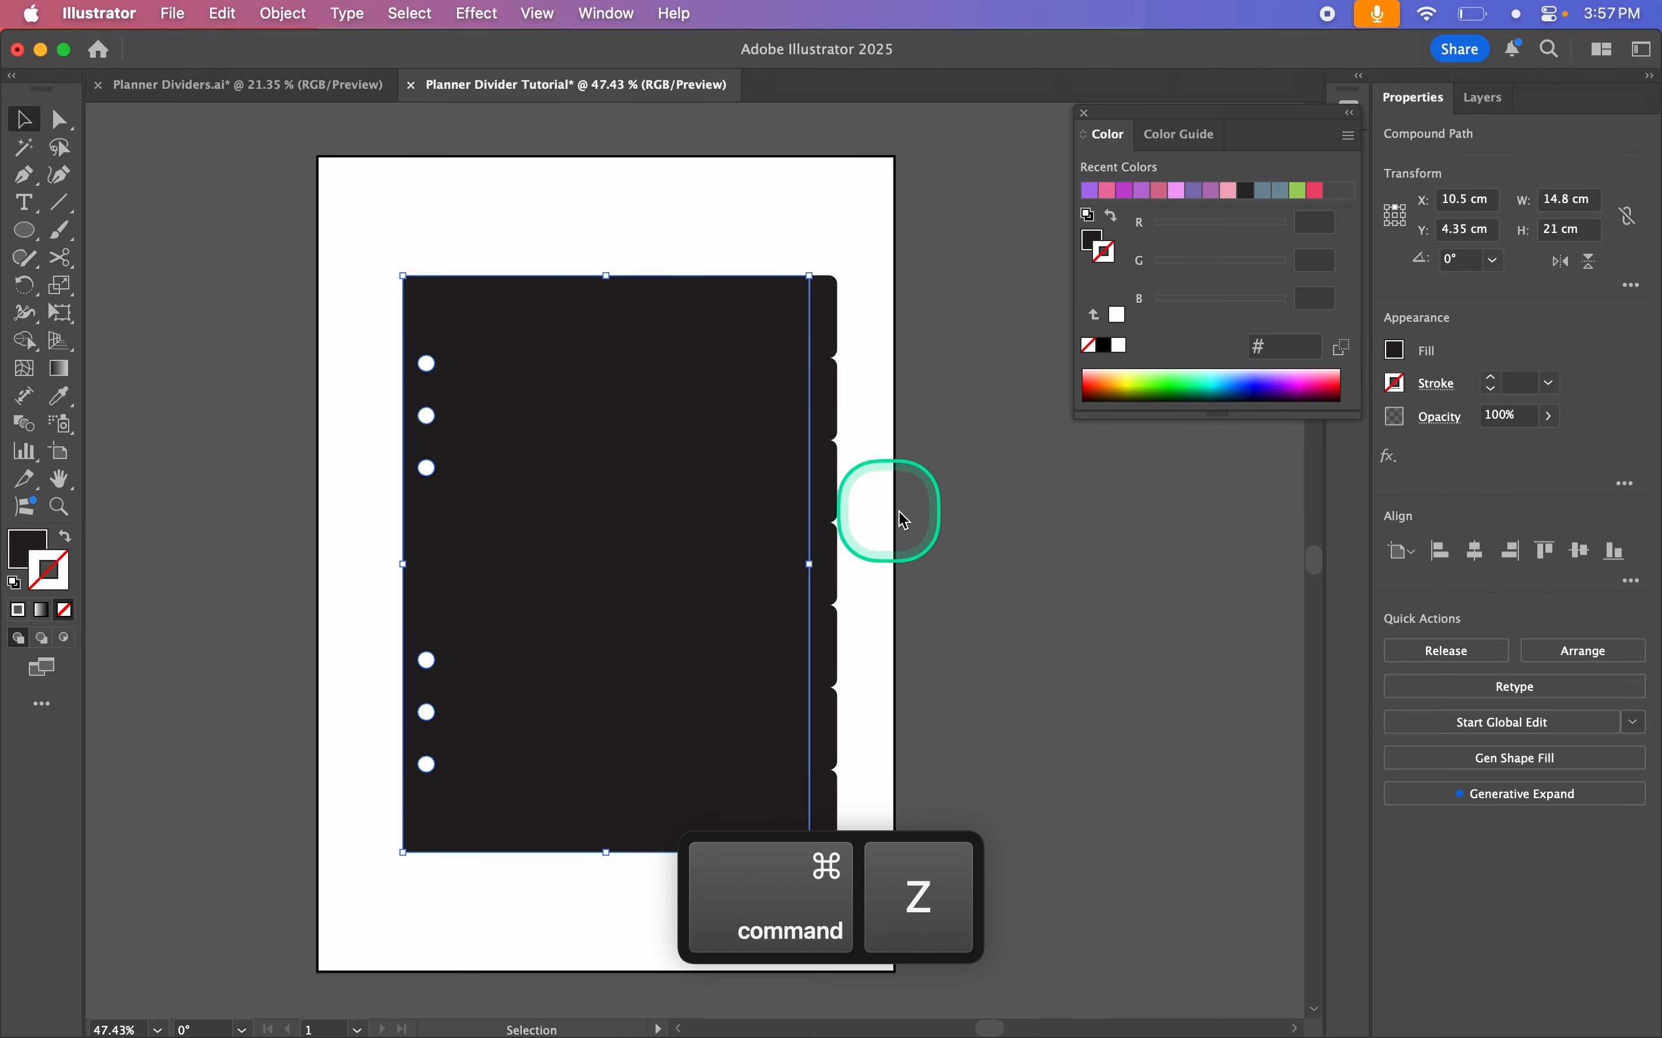
click(906, 511)
Step: Duplicate the A4 artboard with its artwork directly to the right, centred at about X 32.73 cm
scroll(914, 511, right, 3)
scroll(920, 520, down, 5)
scroll(916, 519, up, 3)
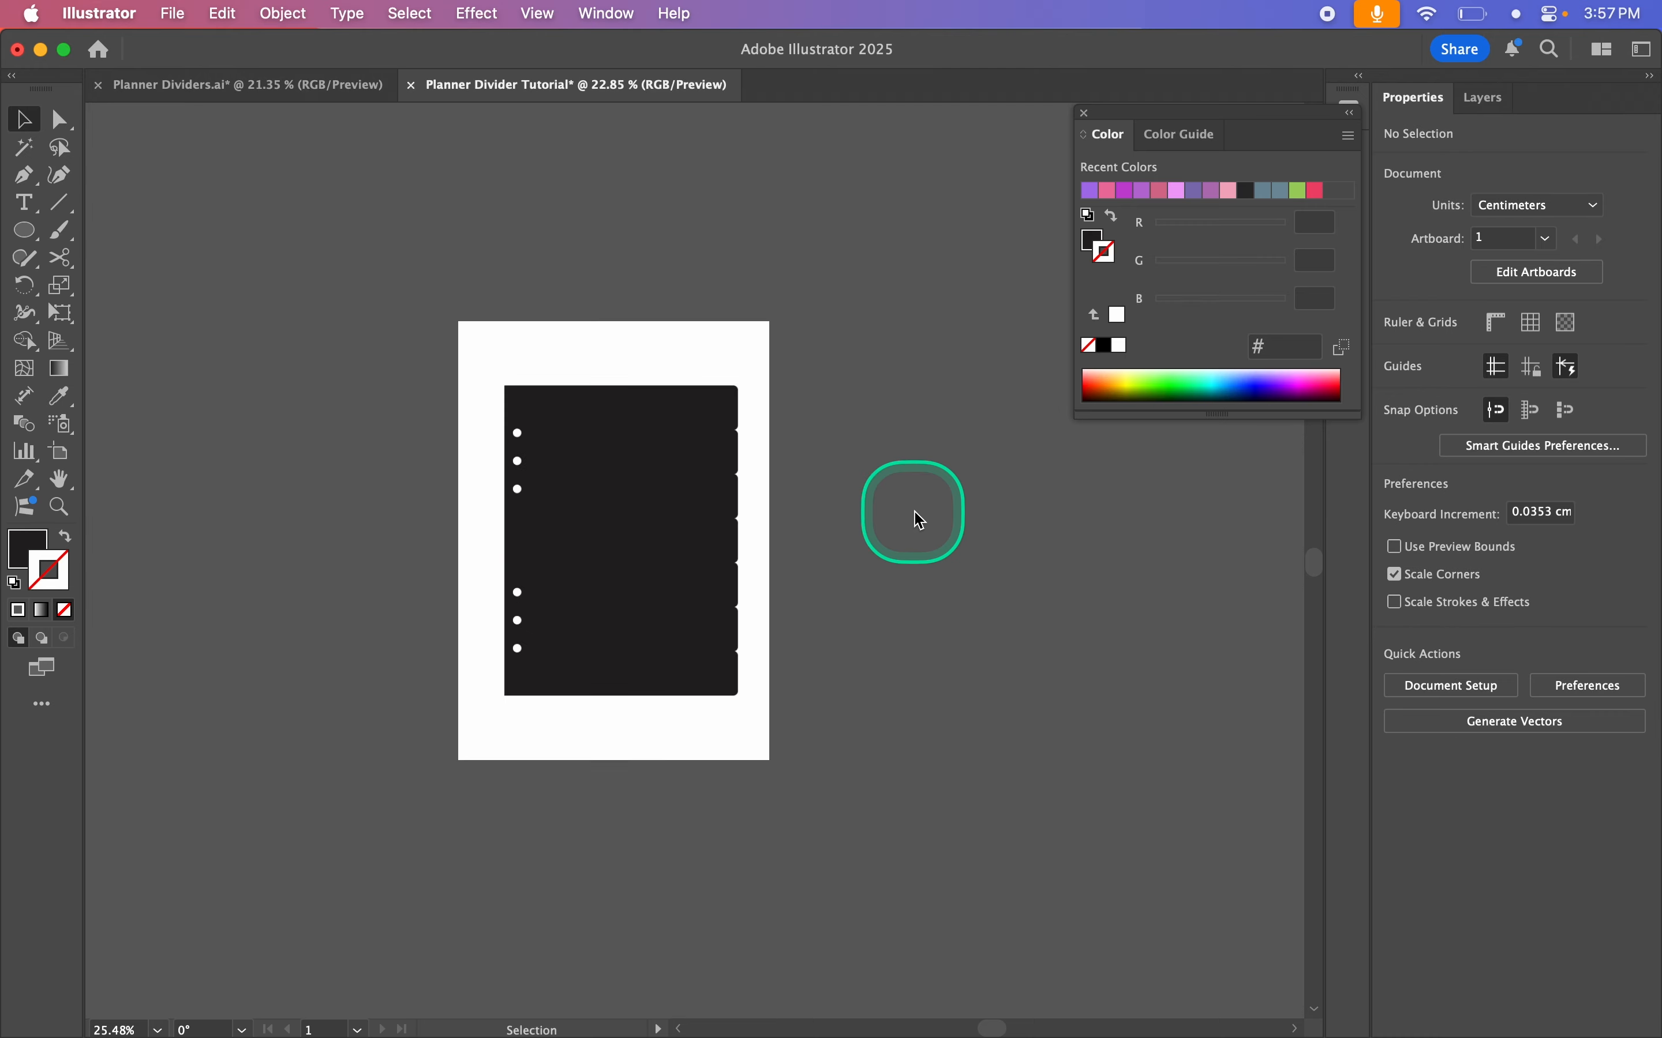
click(610, 300)
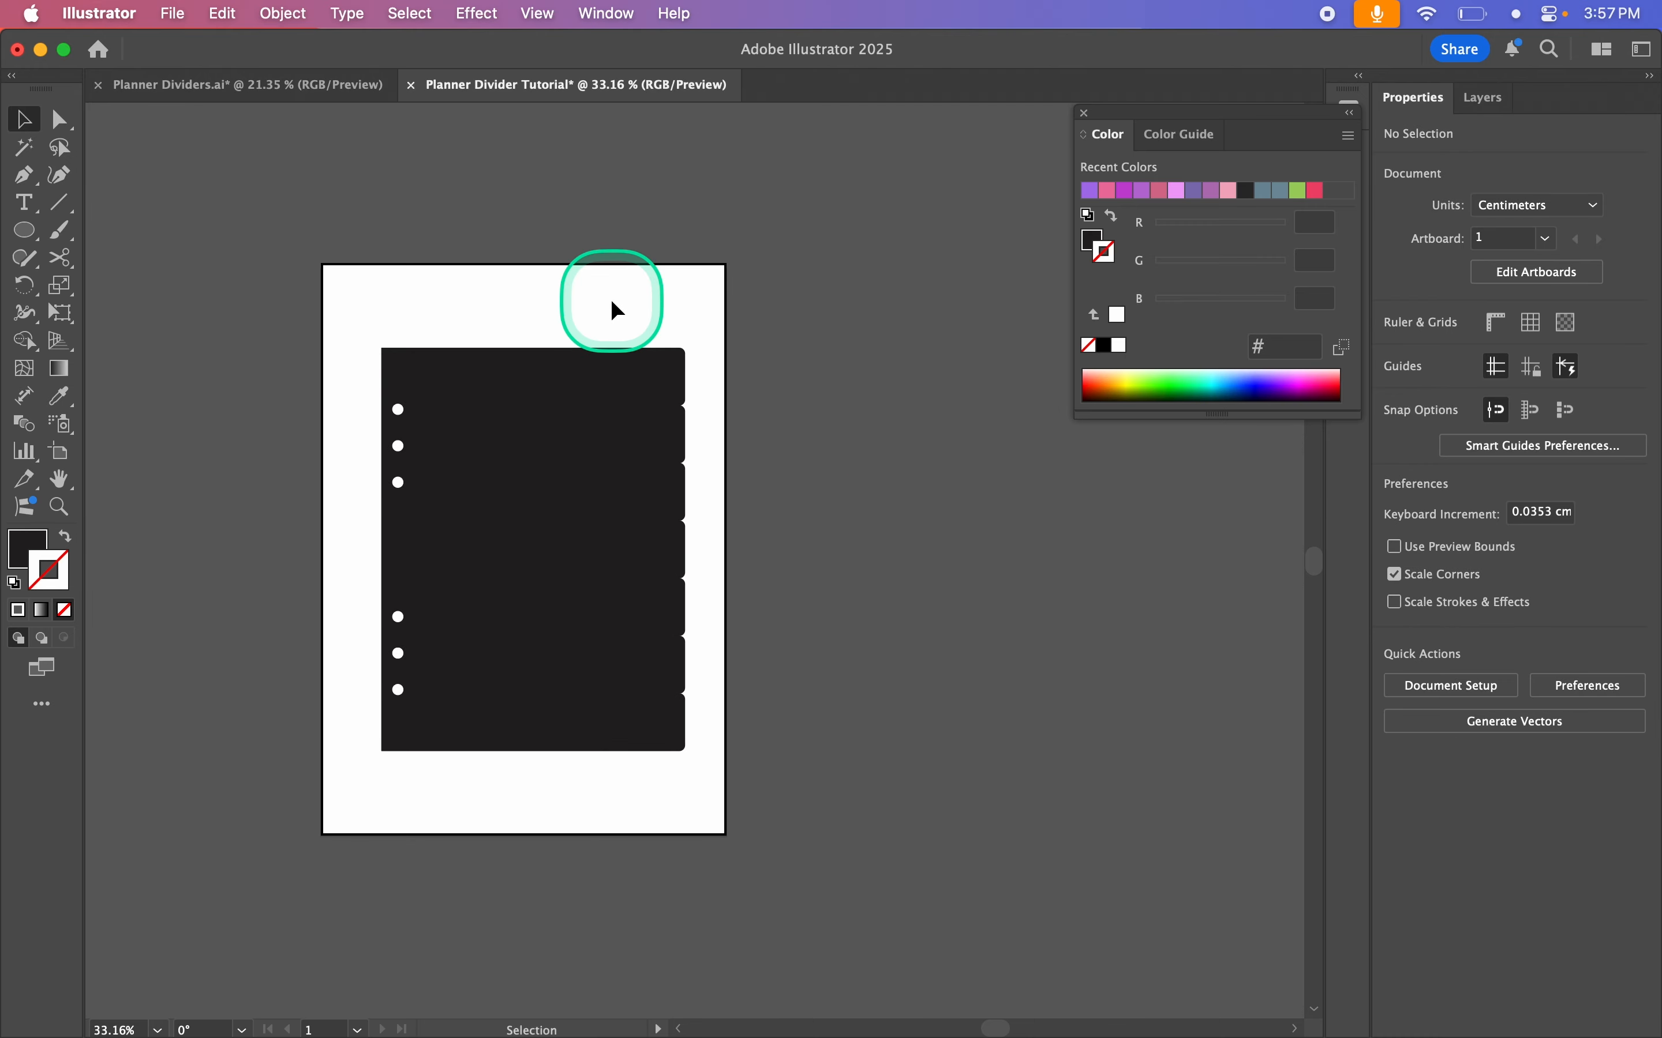
key(shift+o)
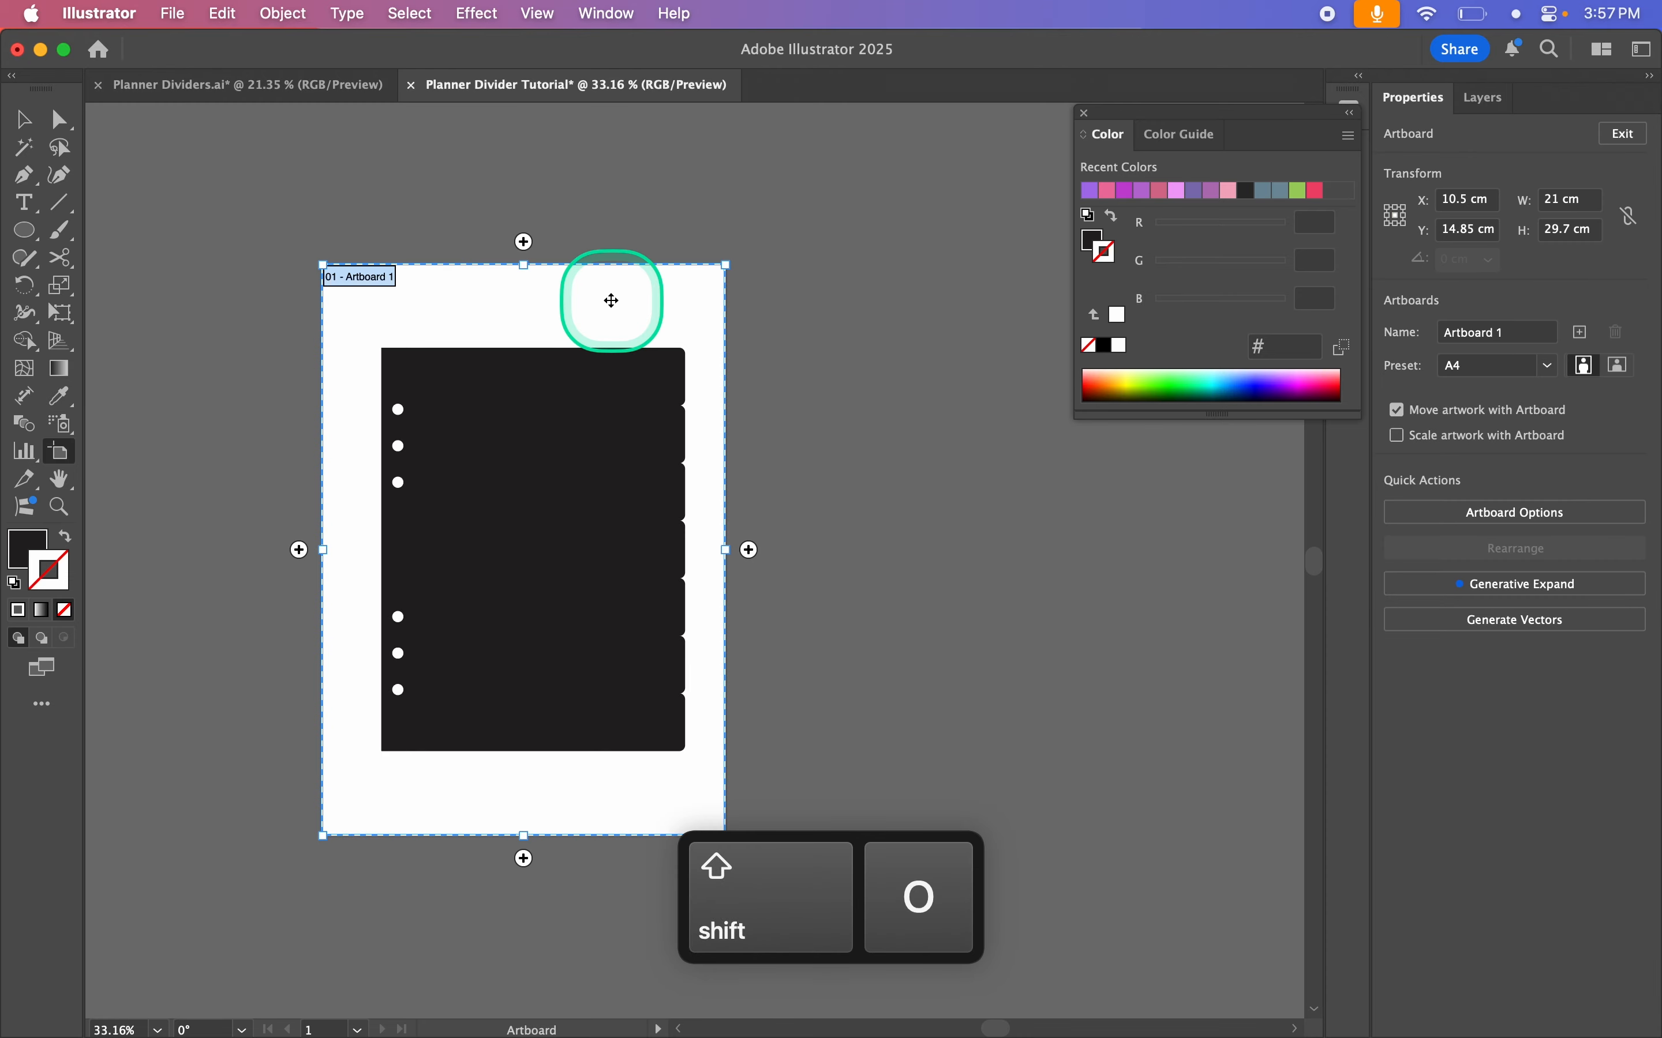
drag(356, 288, 784, 289)
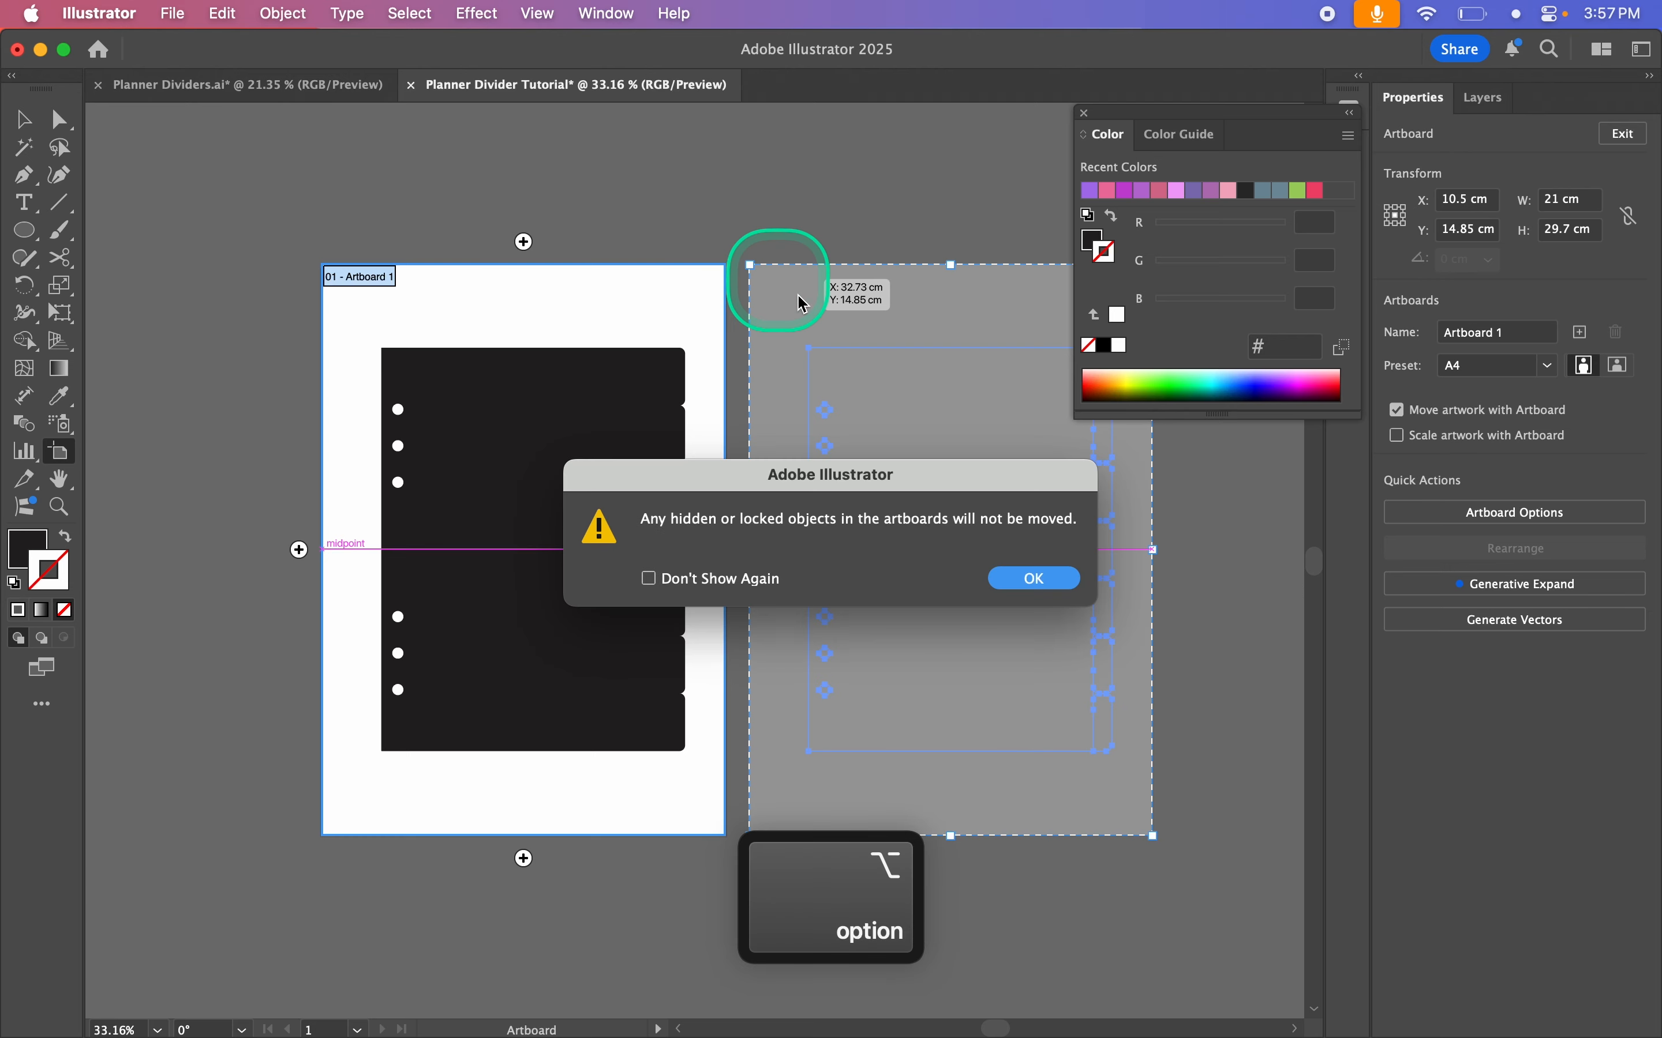
click(1038, 579)
Step: Repeat the artboard duplication six more times to make a row of eight artboards, and leave artboard editing
scroll(695, 681, down, 5)
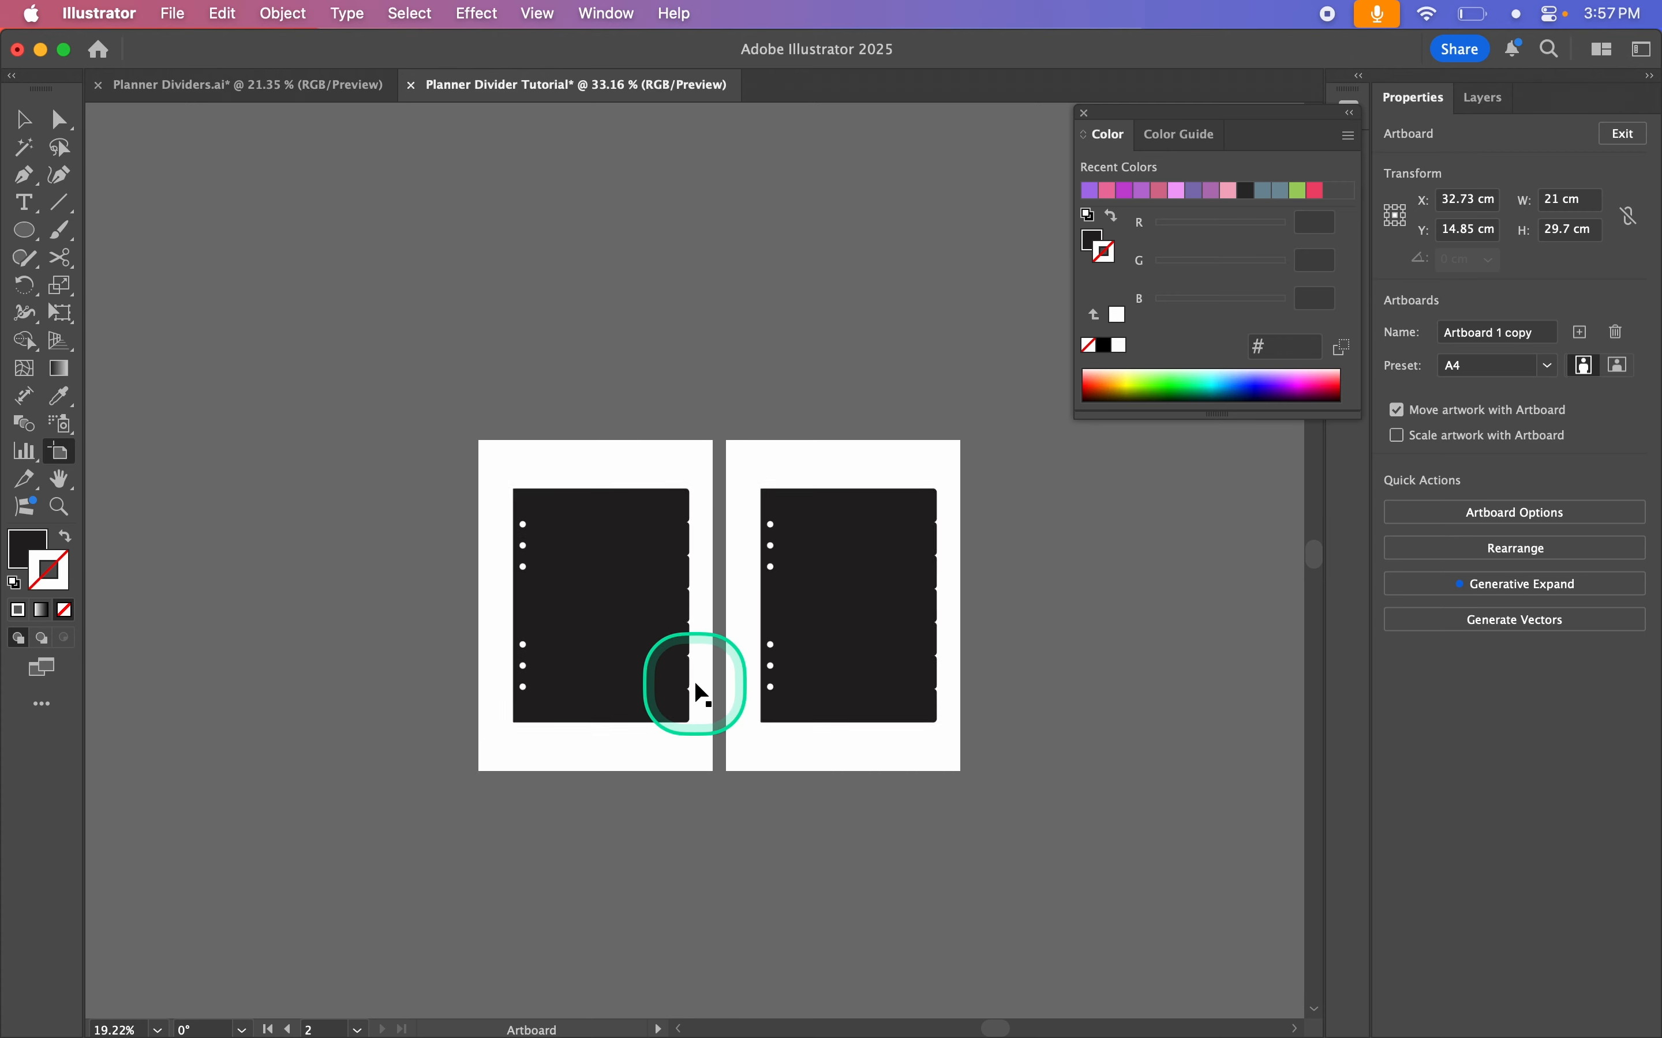
scroll(690, 699, down, 3)
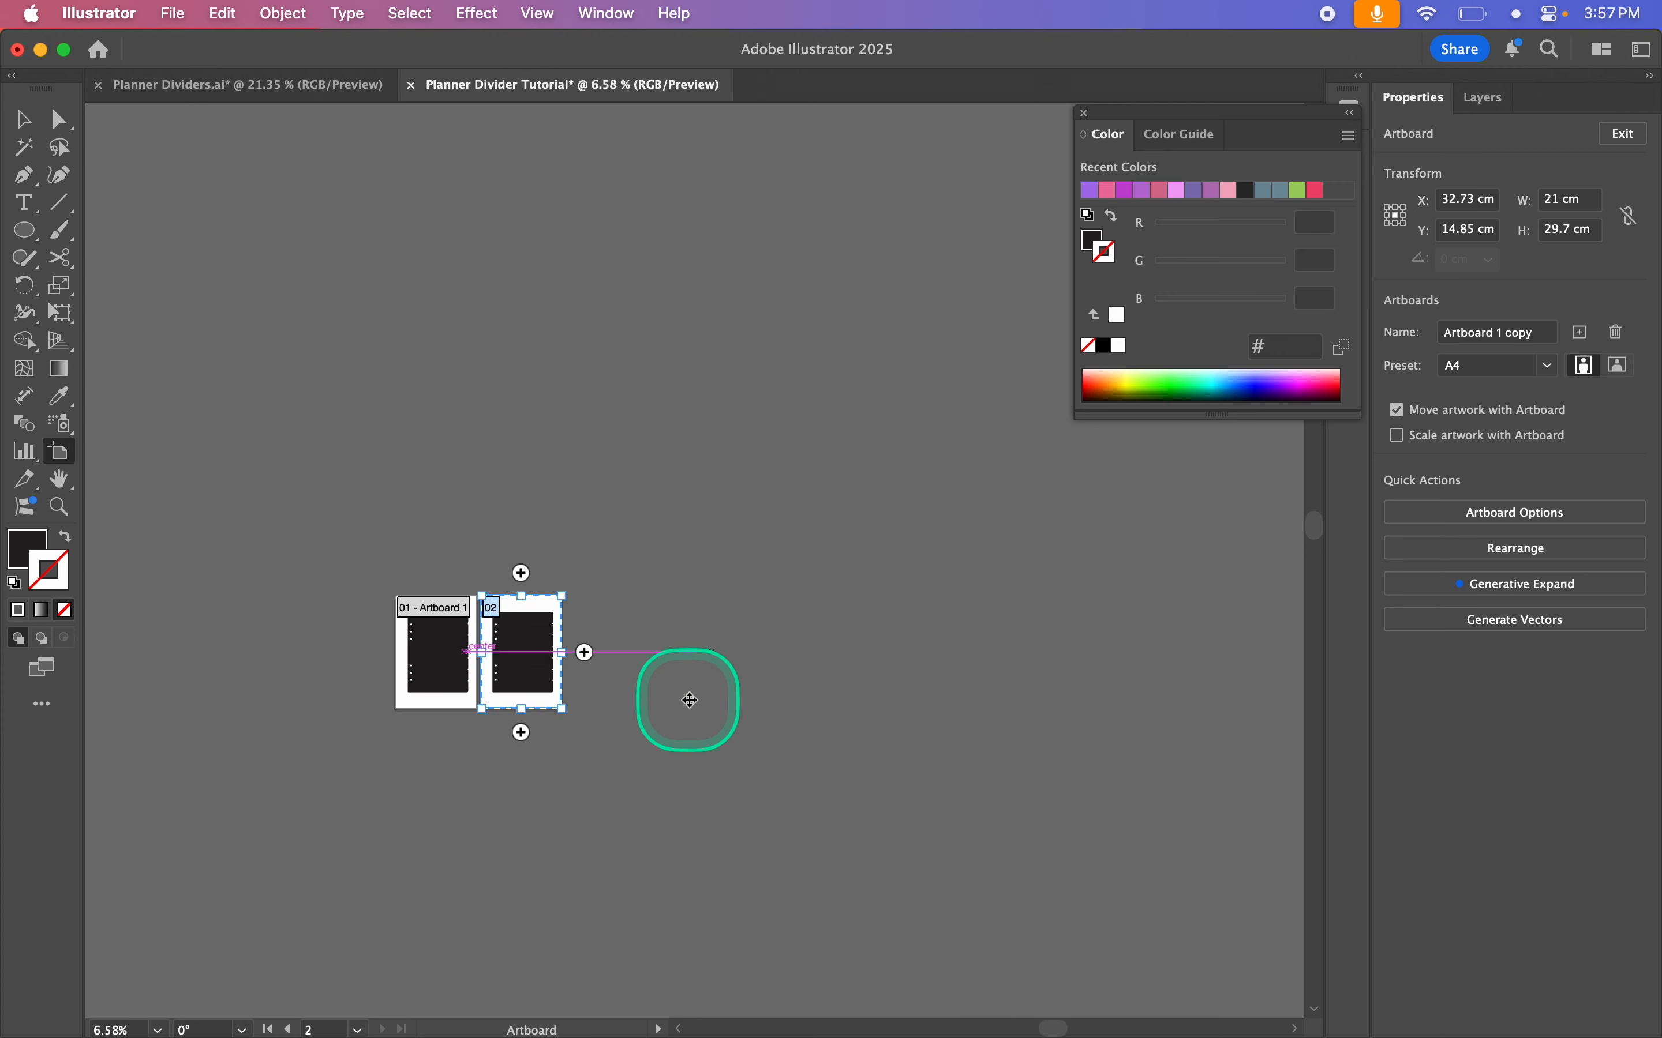
key(super+d)
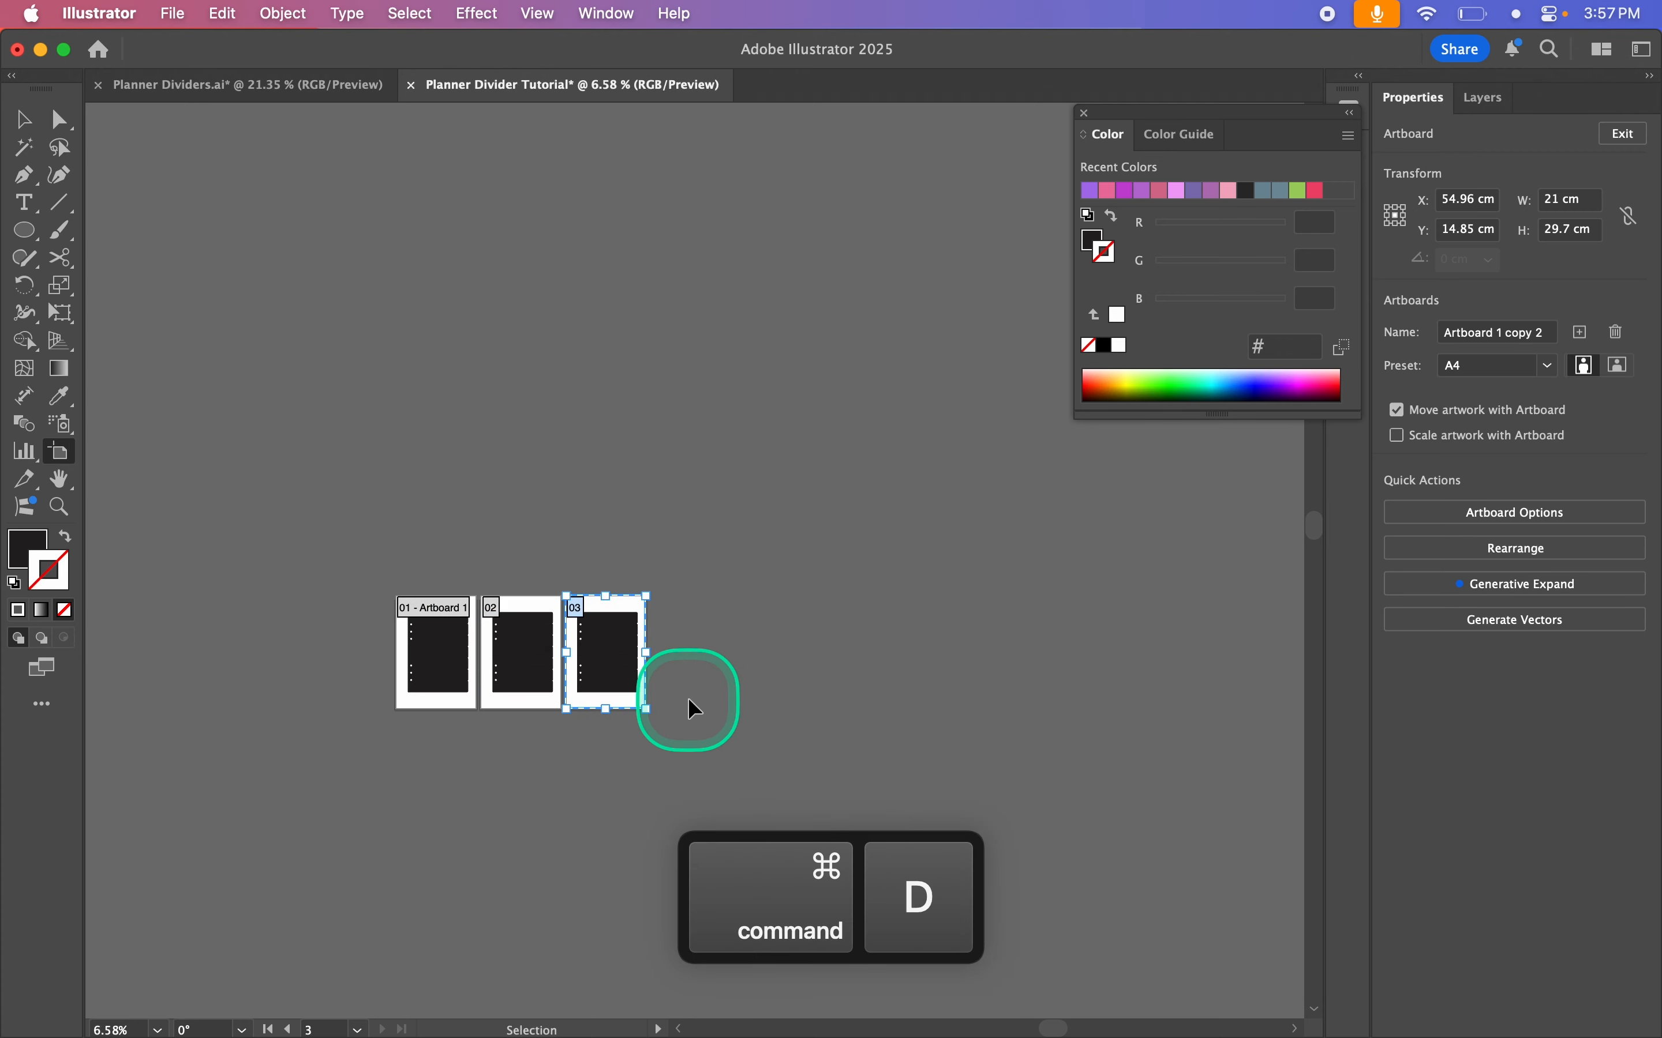
key(super+d)
key(super+d)
key(super+d)
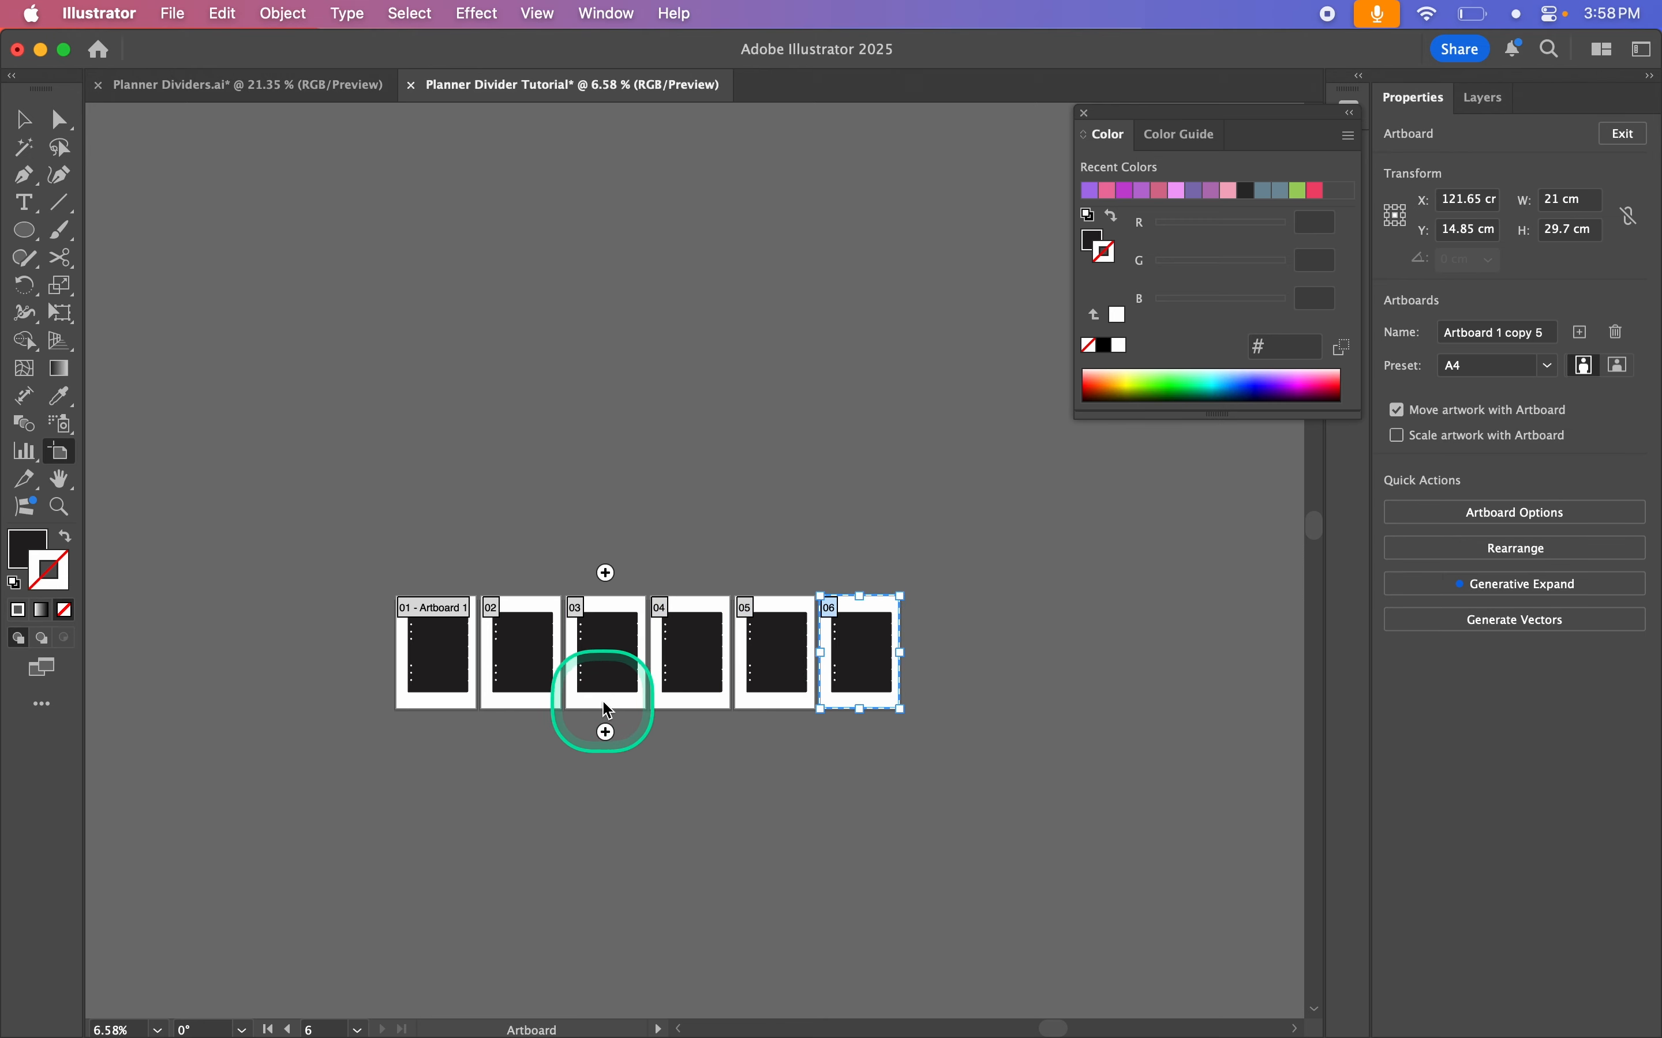
key(super)
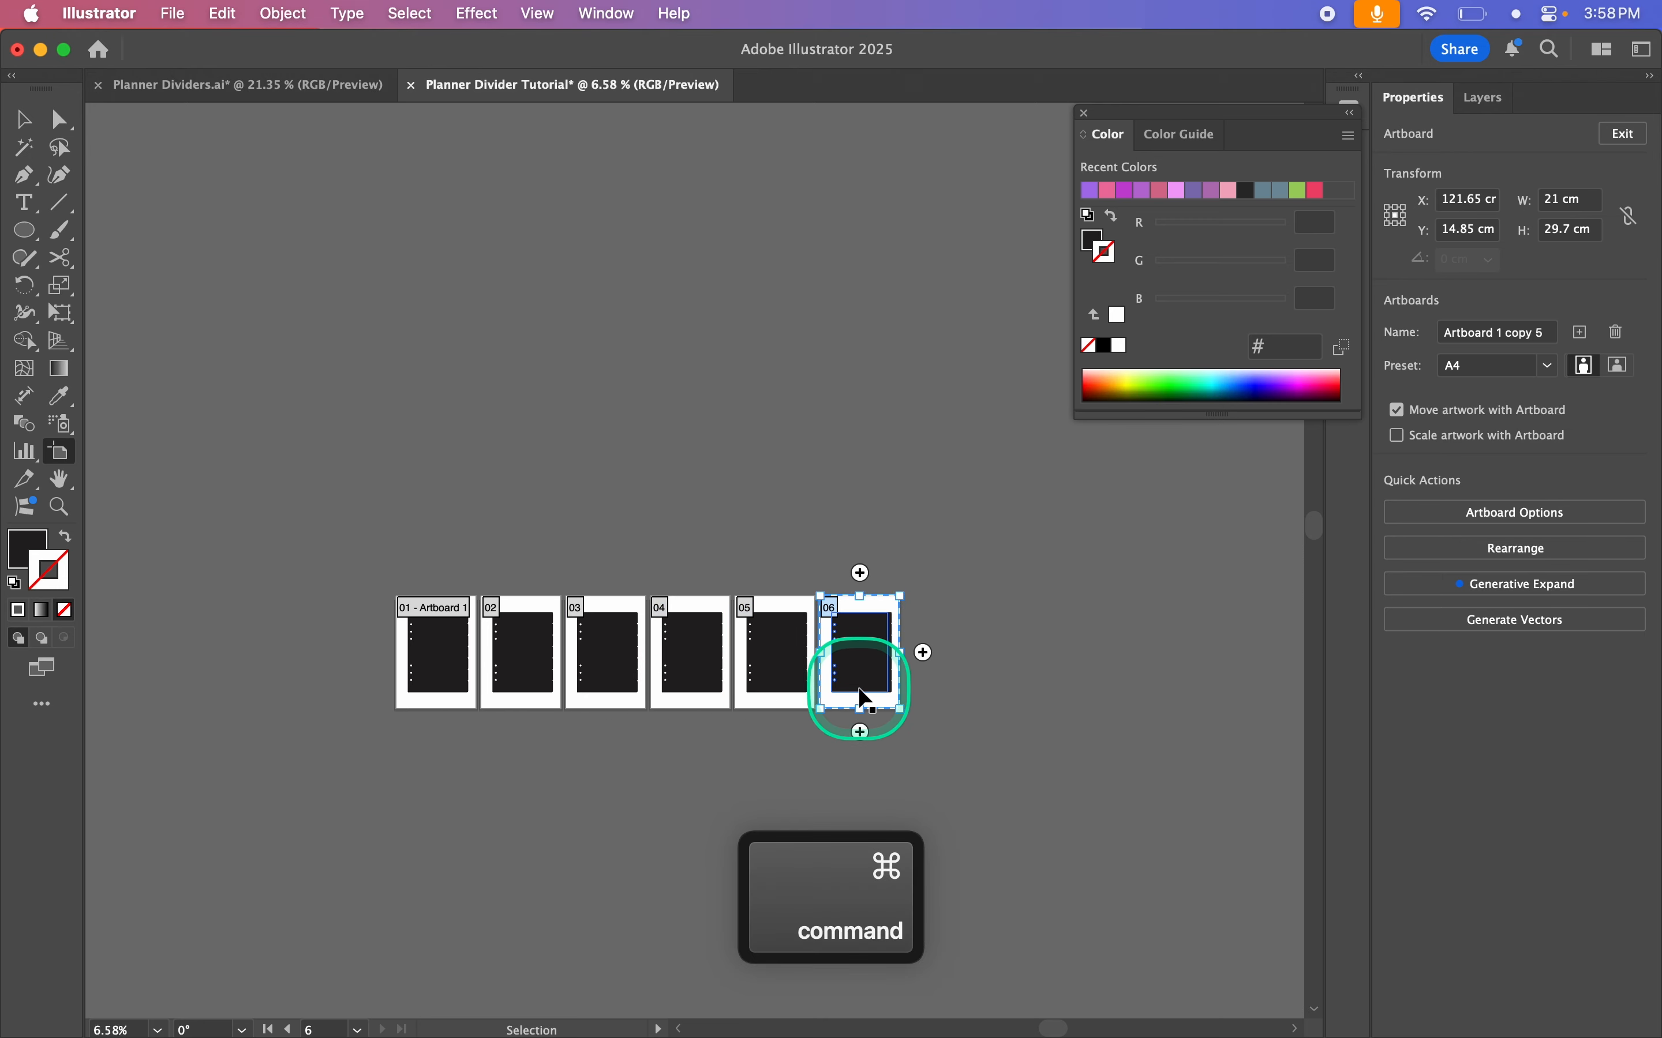
key(super+d)
key(super+d)
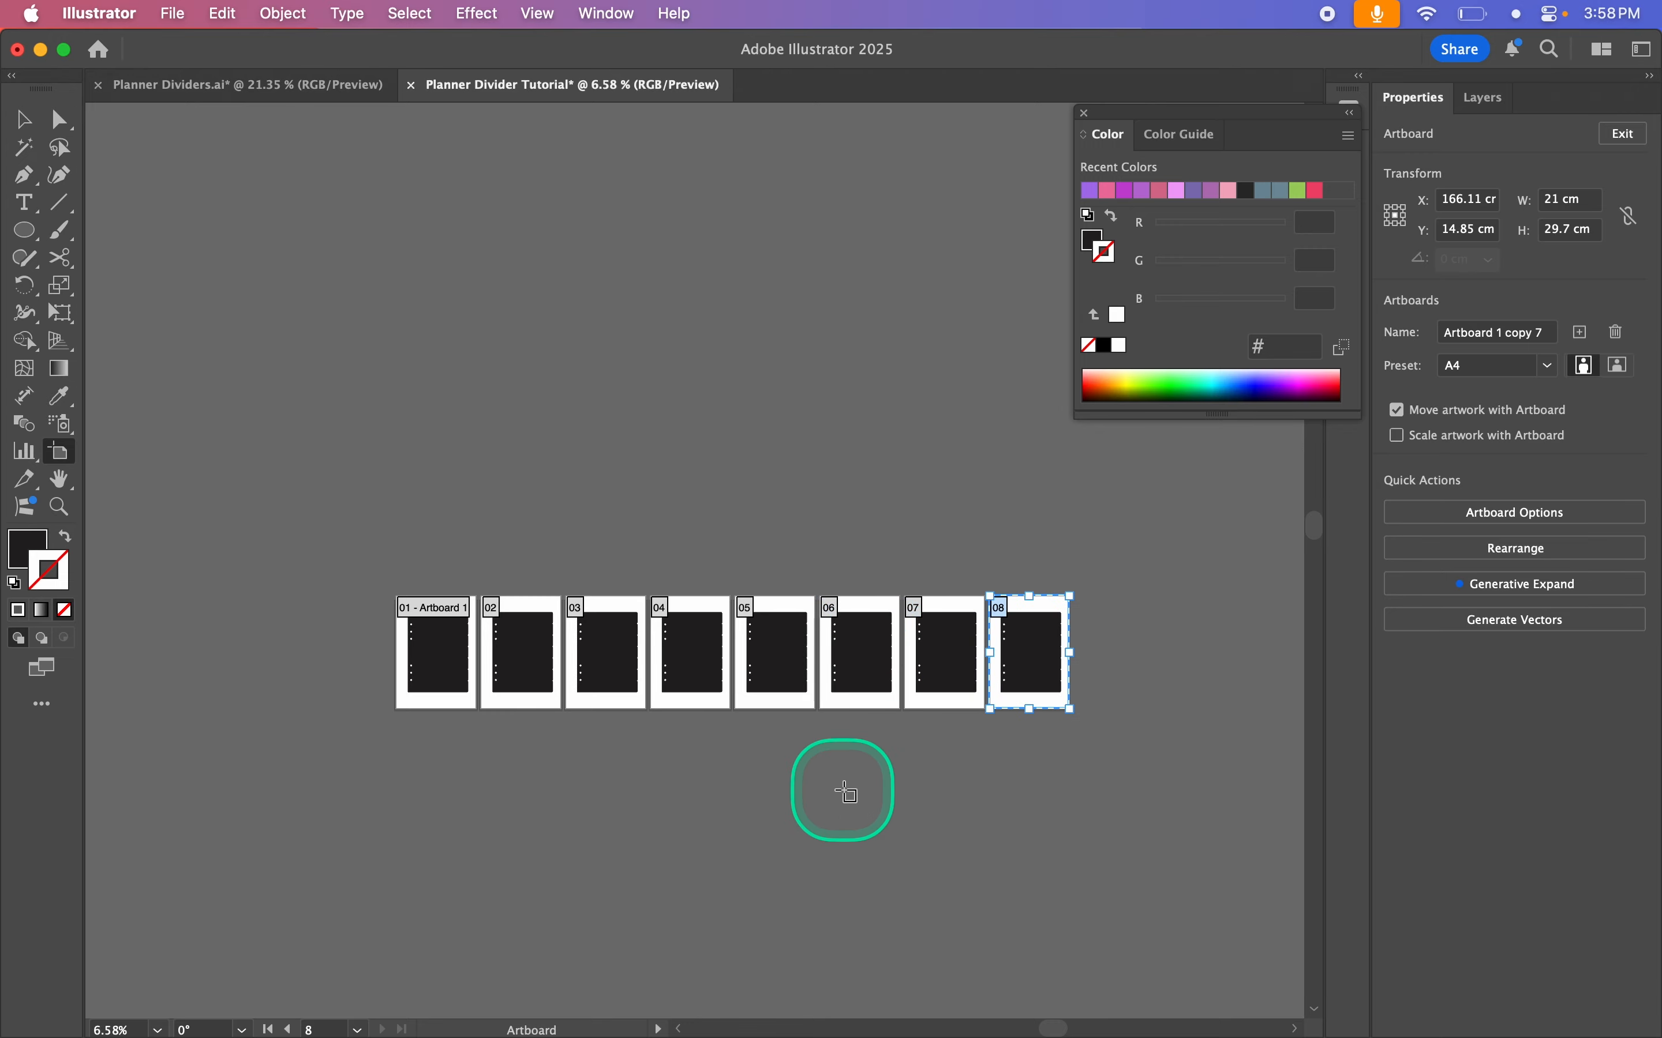
click(24, 119)
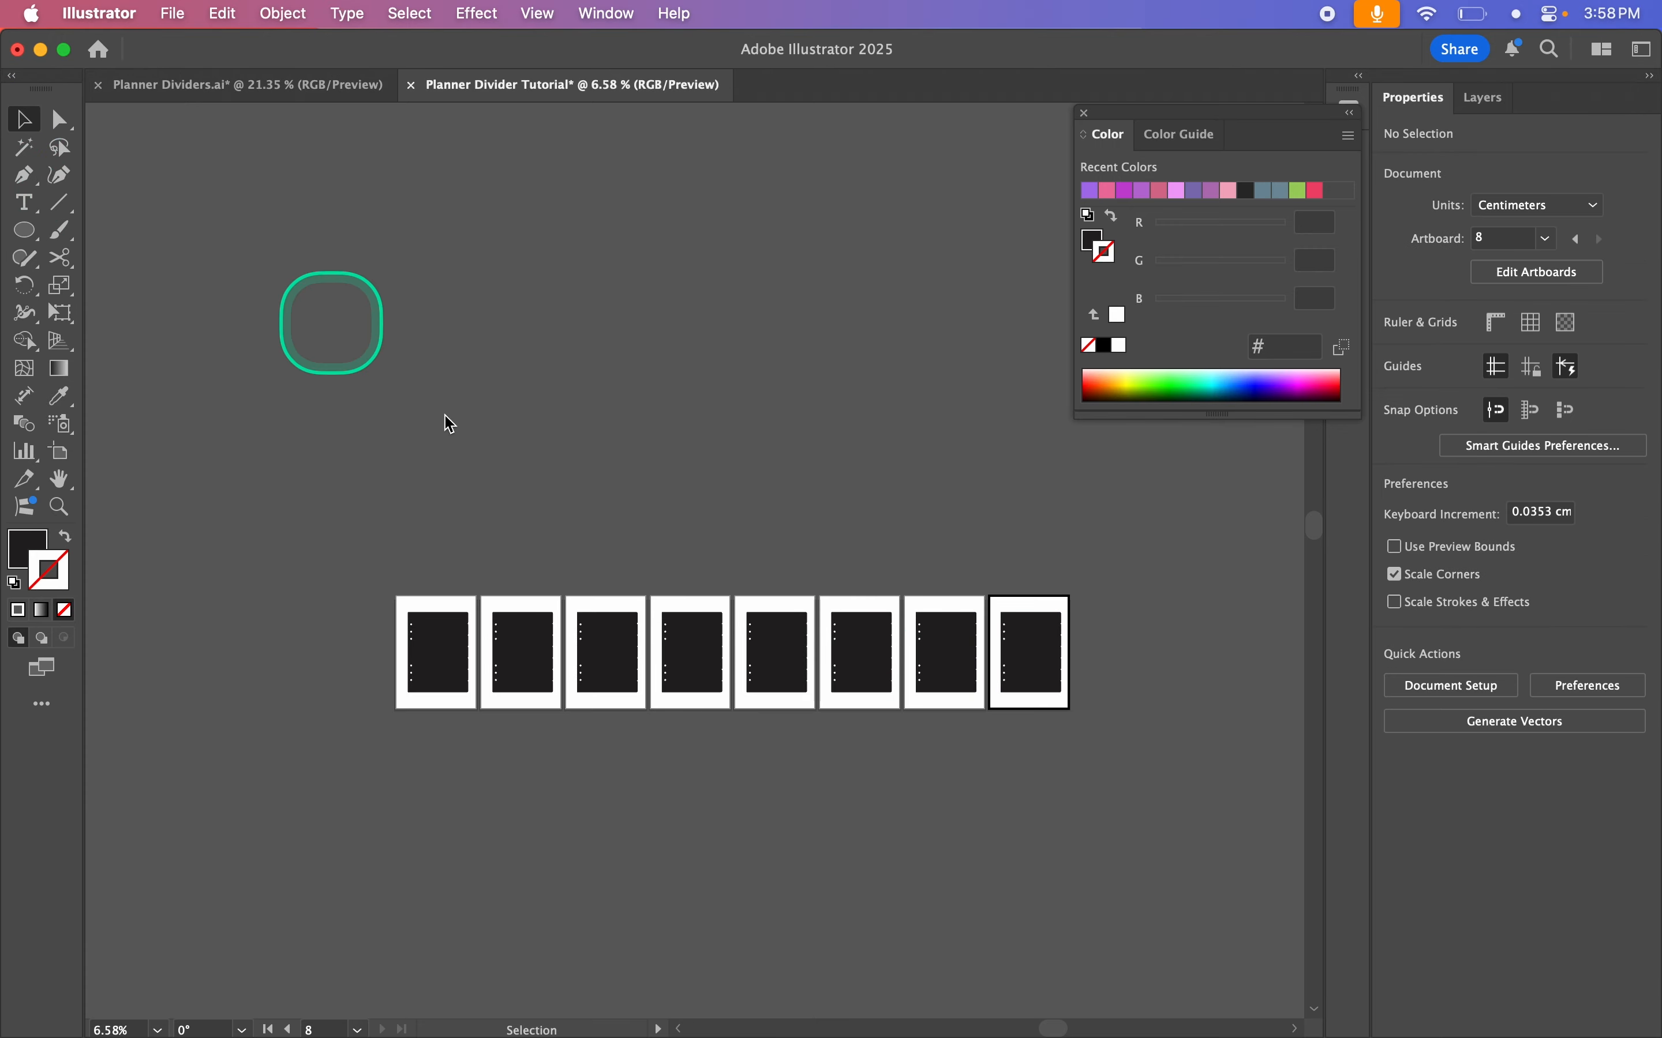
Step: Unite the page with the topmost side tab on the first artboard
scroll(517, 526, up, 5)
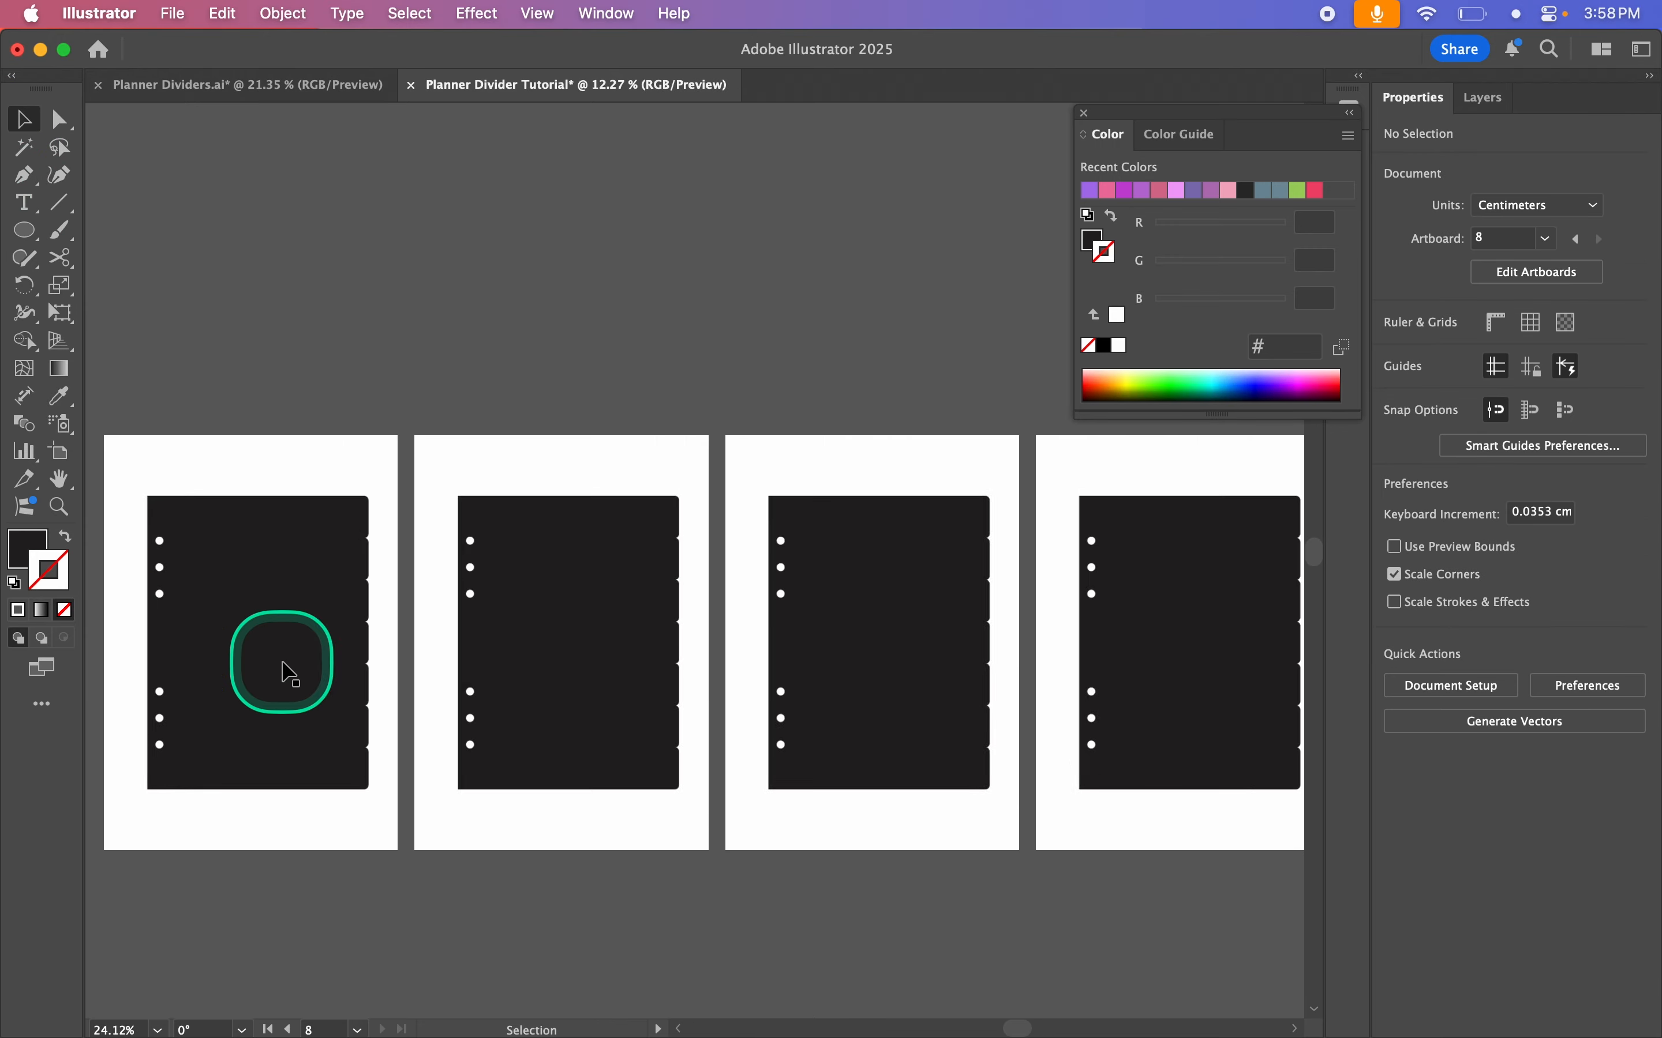
scroll(287, 674, up, 5)
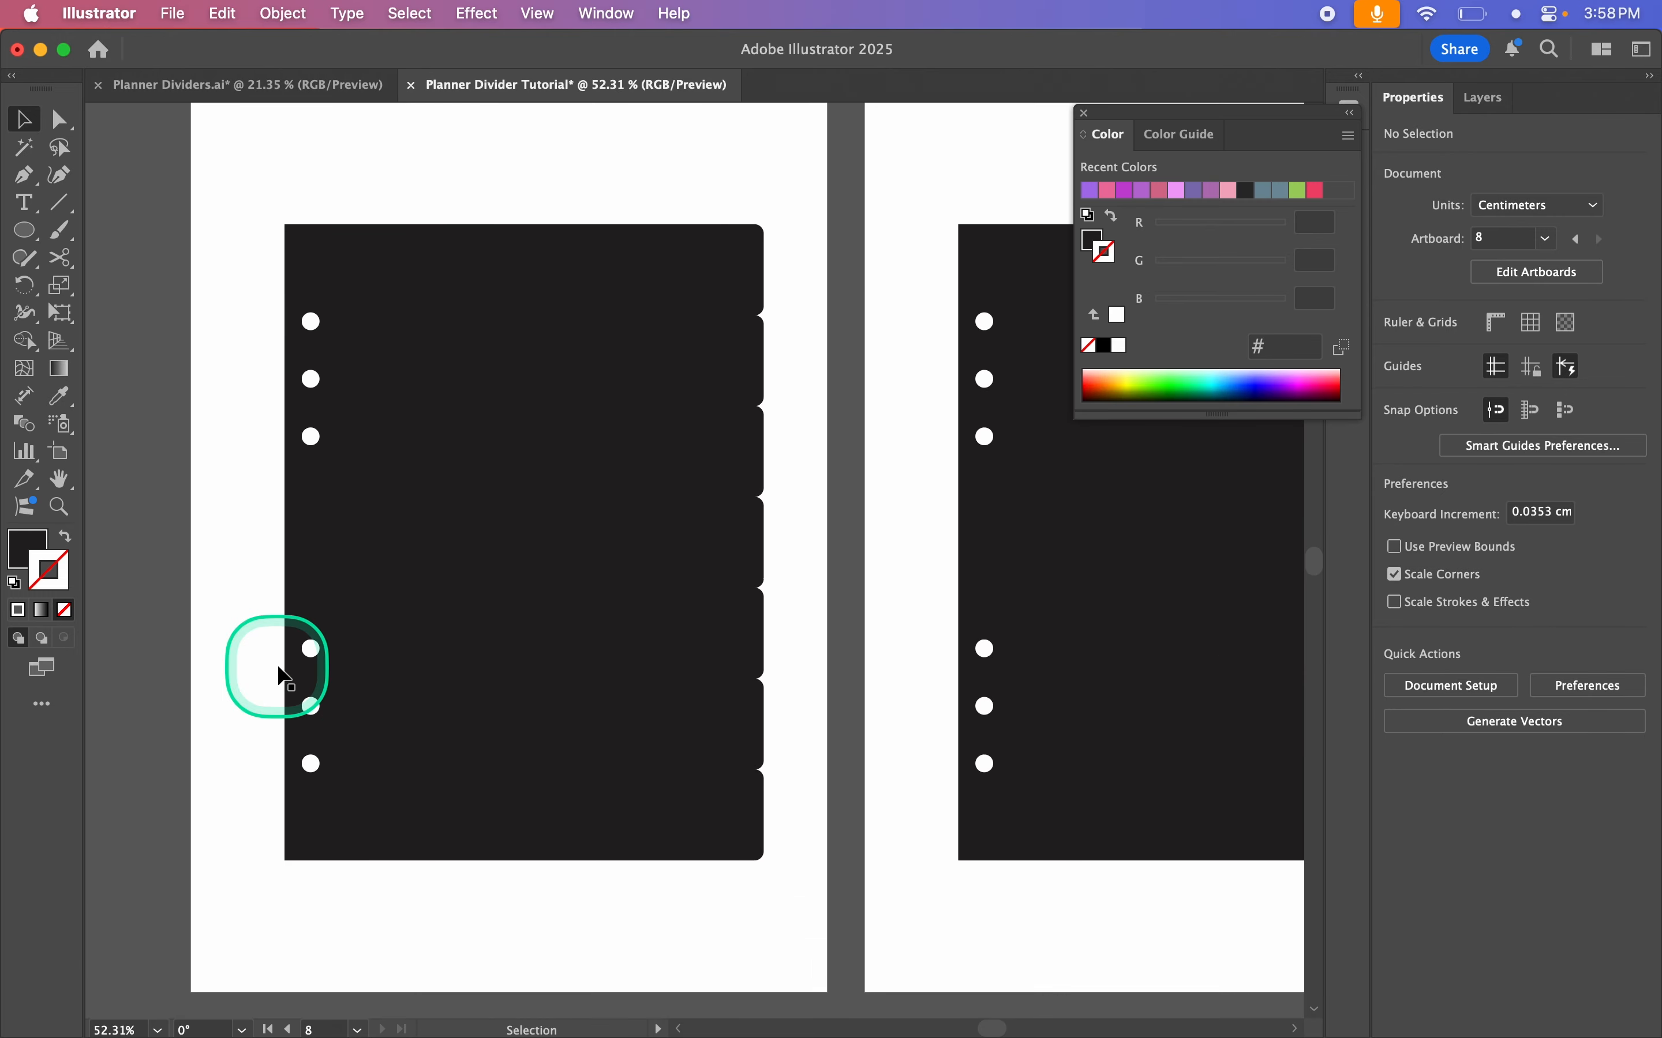
scroll(279, 667, up, 1)
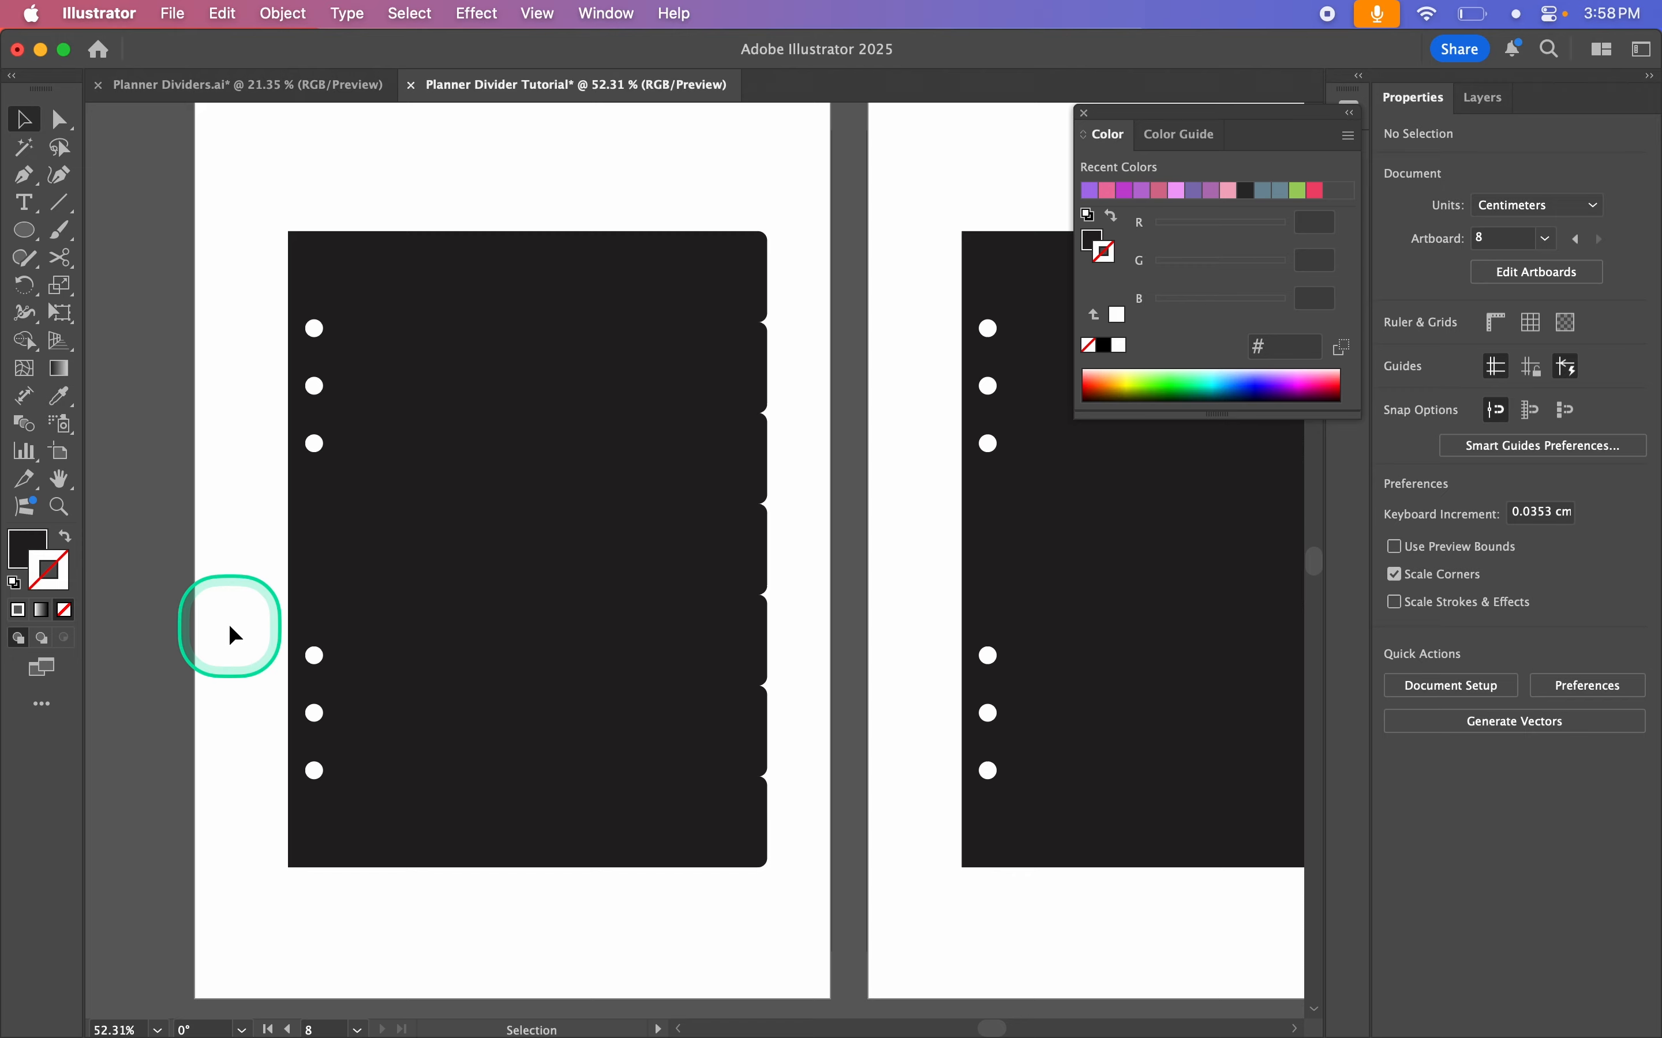
click(773, 268)
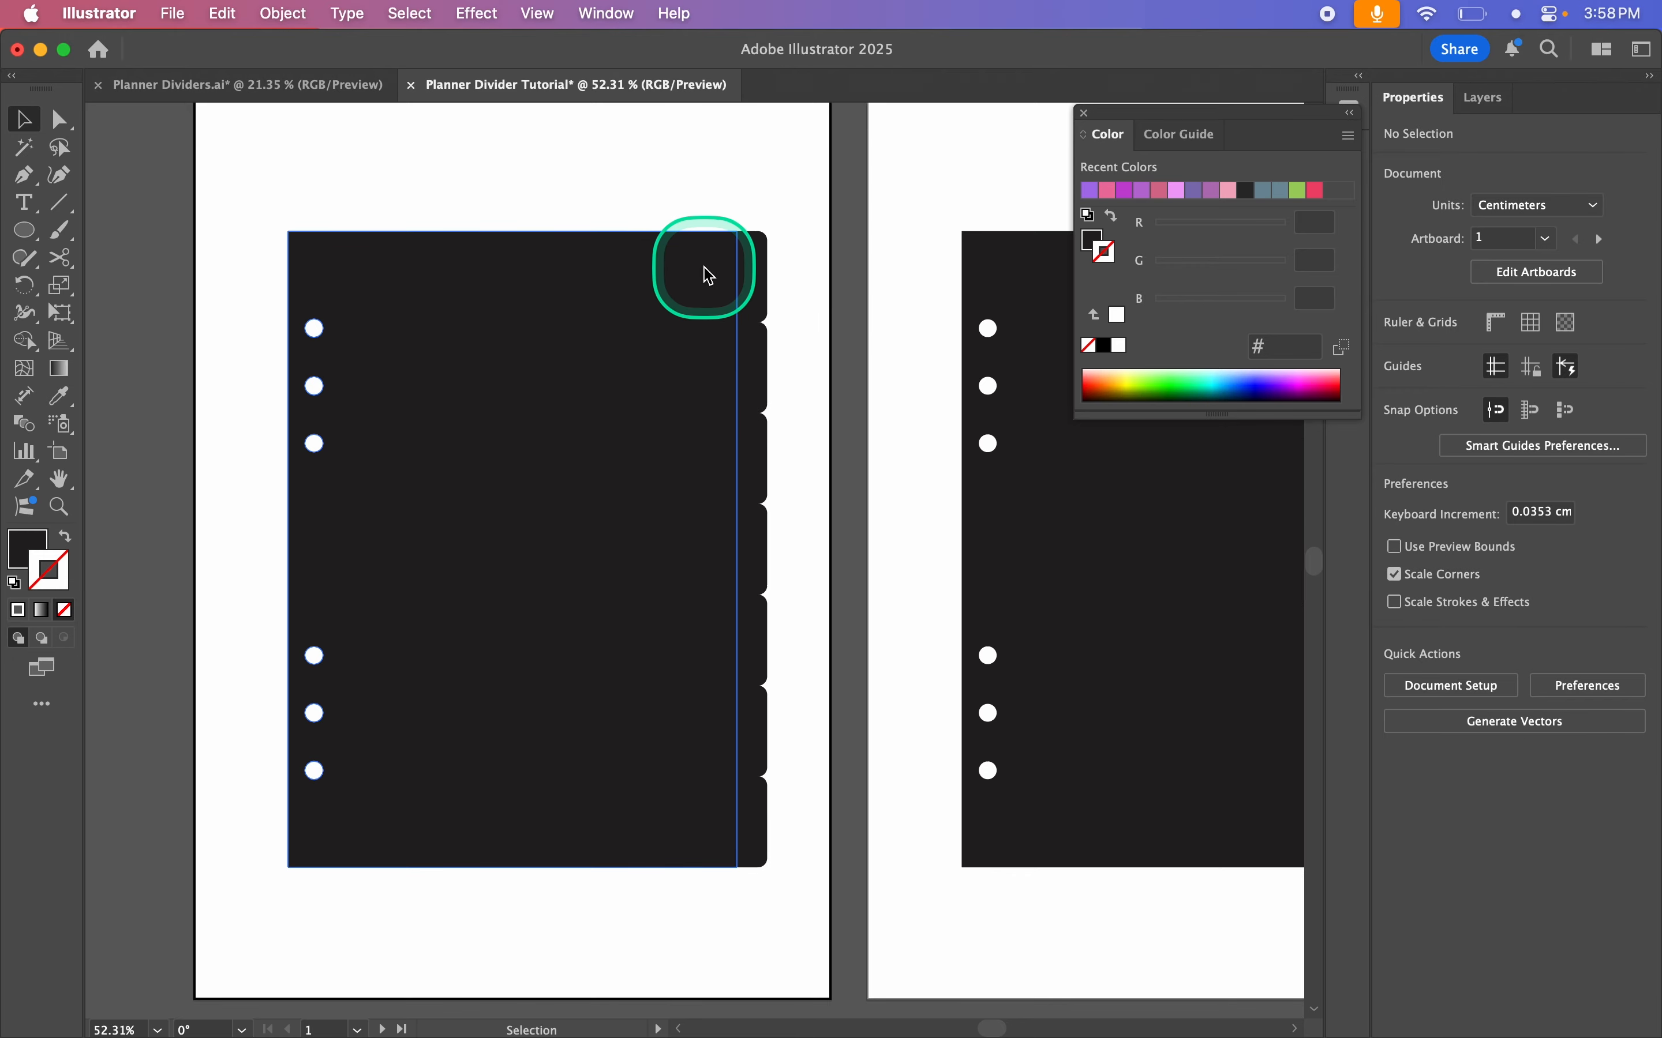
click(753, 267)
click(810, 264)
drag(810, 249, 574, 285)
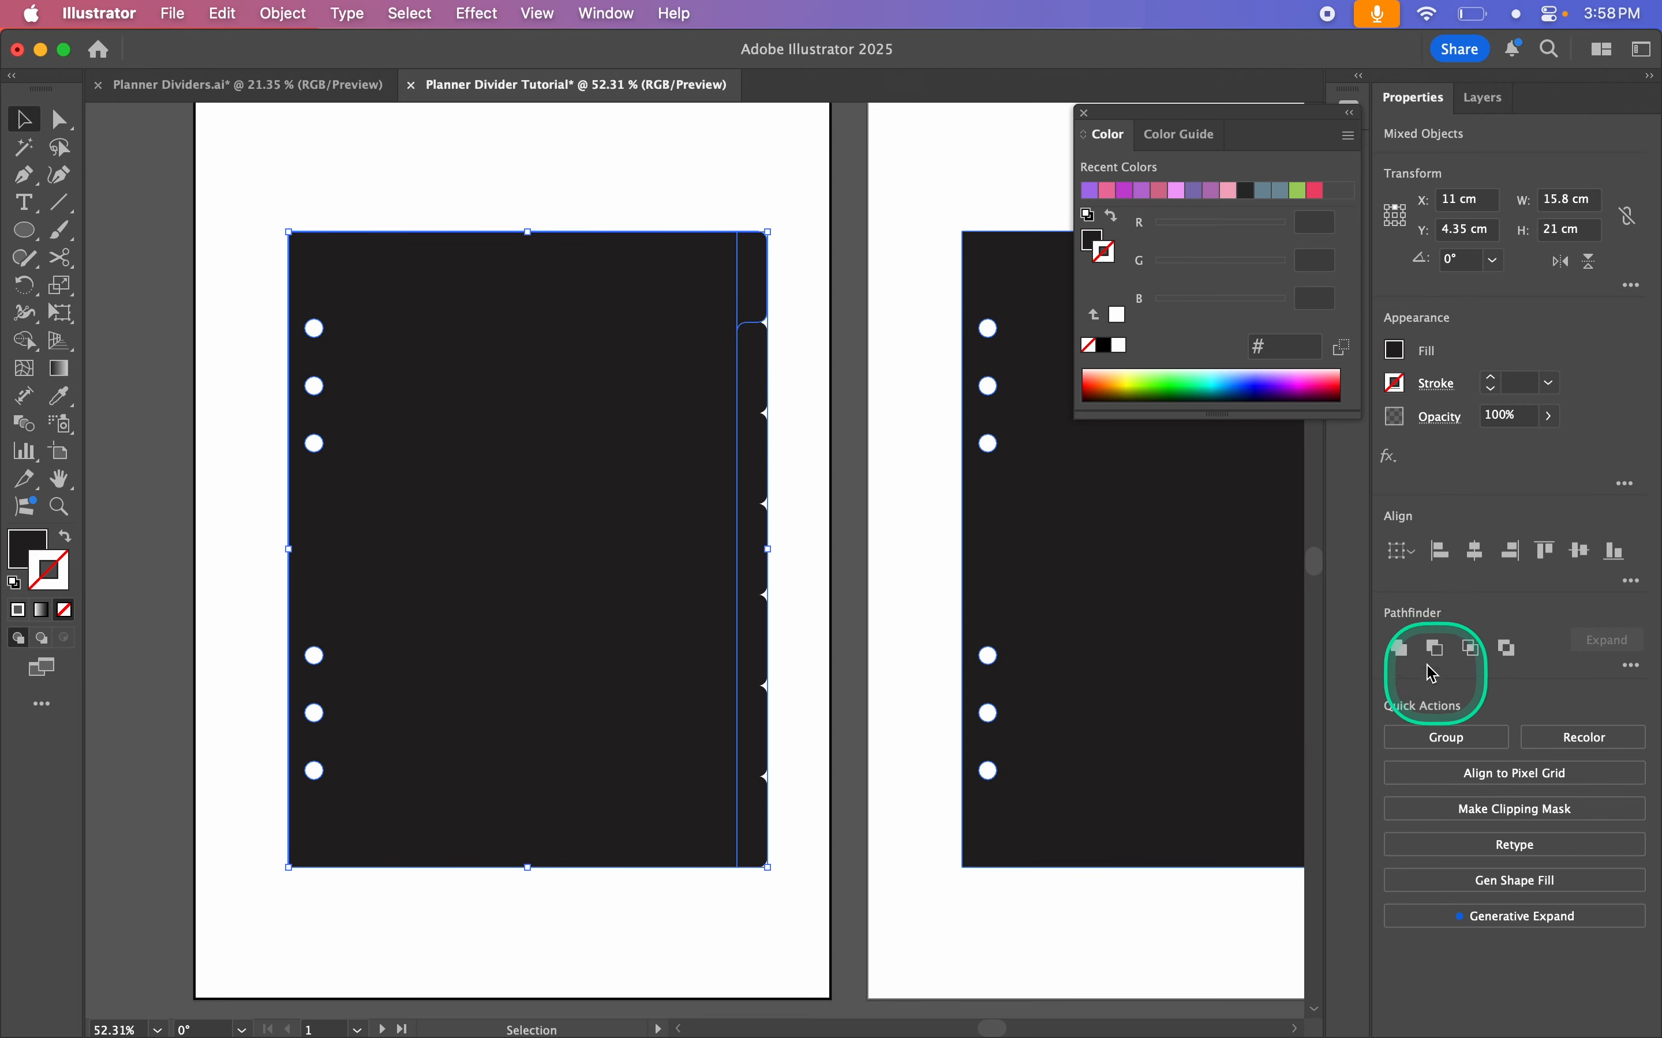
click(1401, 649)
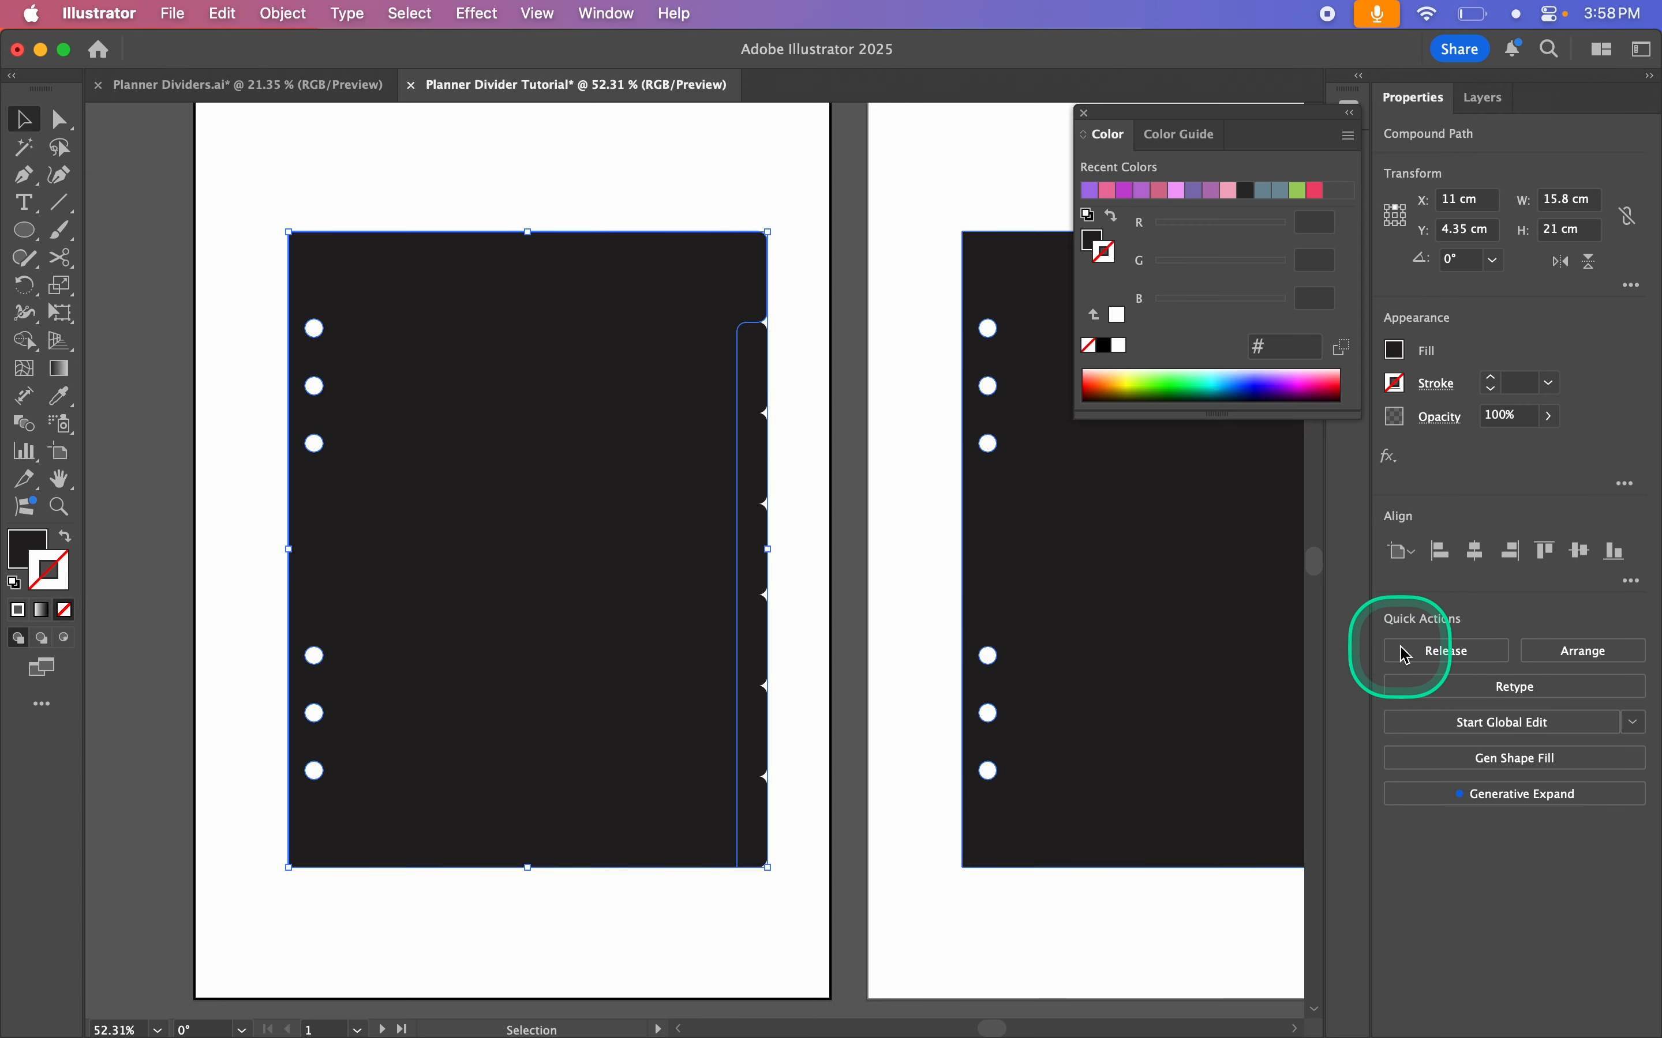
Step: Delete the six separate tabs below the merged top tab on the first artboard
click(808, 389)
drag(798, 364, 795, 738)
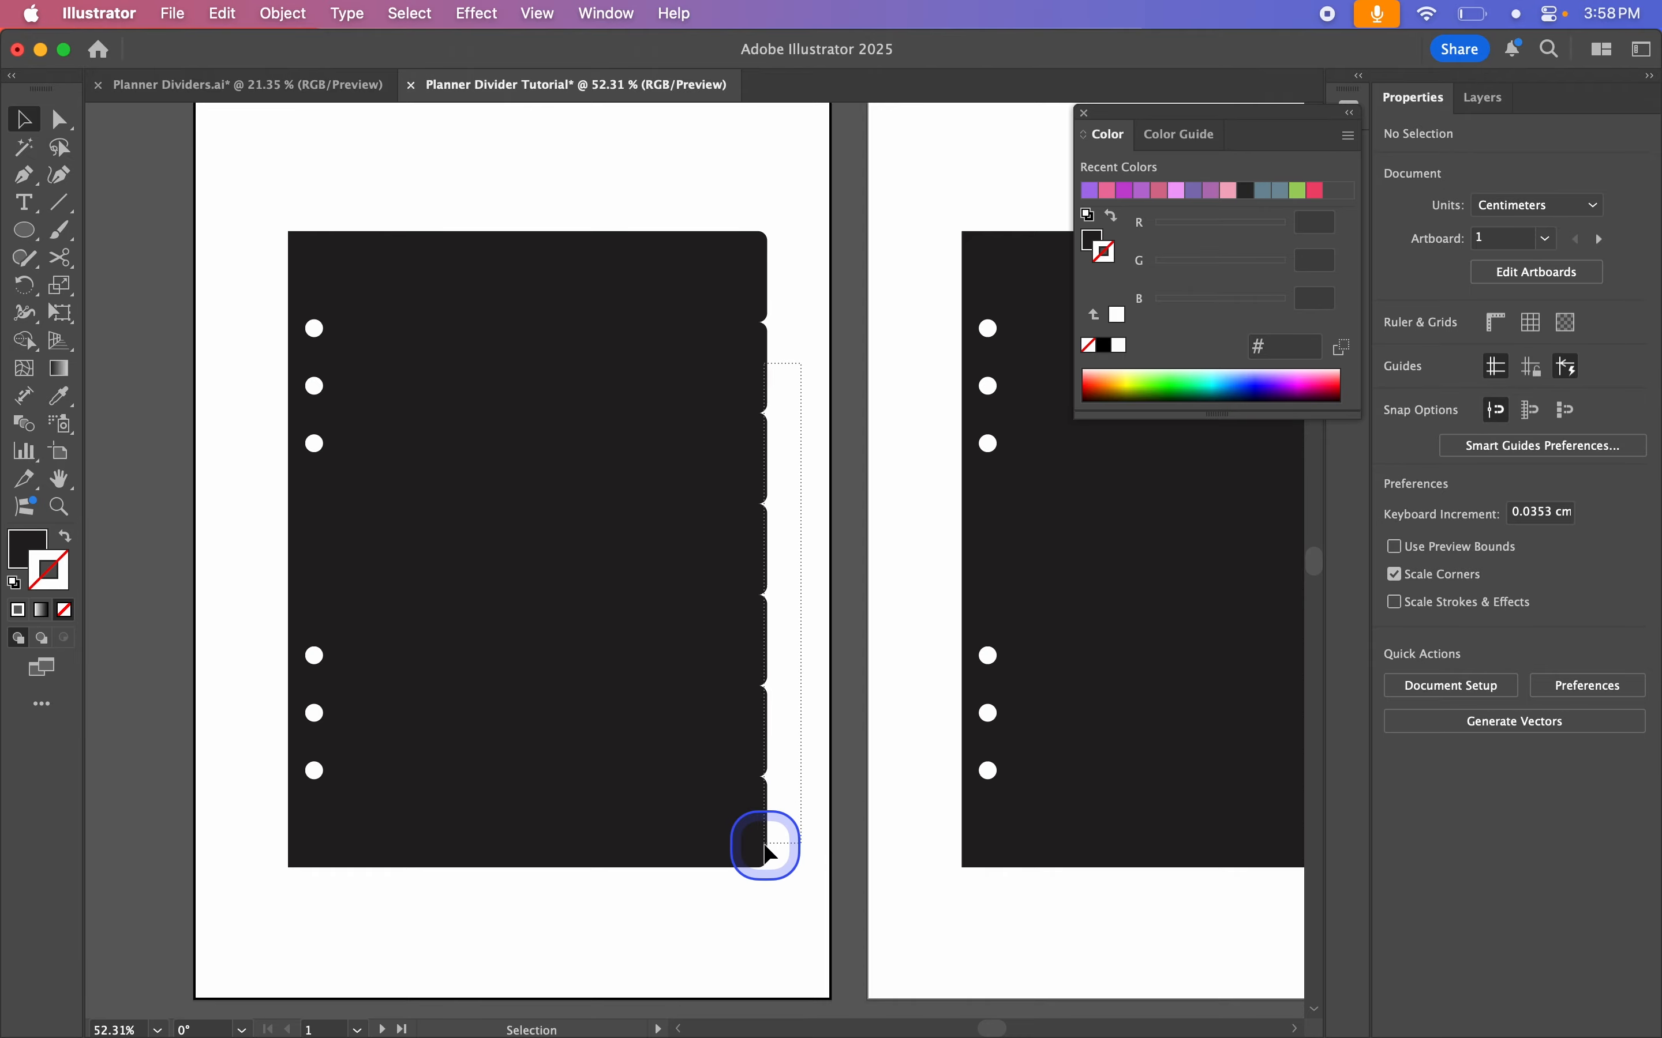
drag(768, 851, 758, 841)
key(Delete)
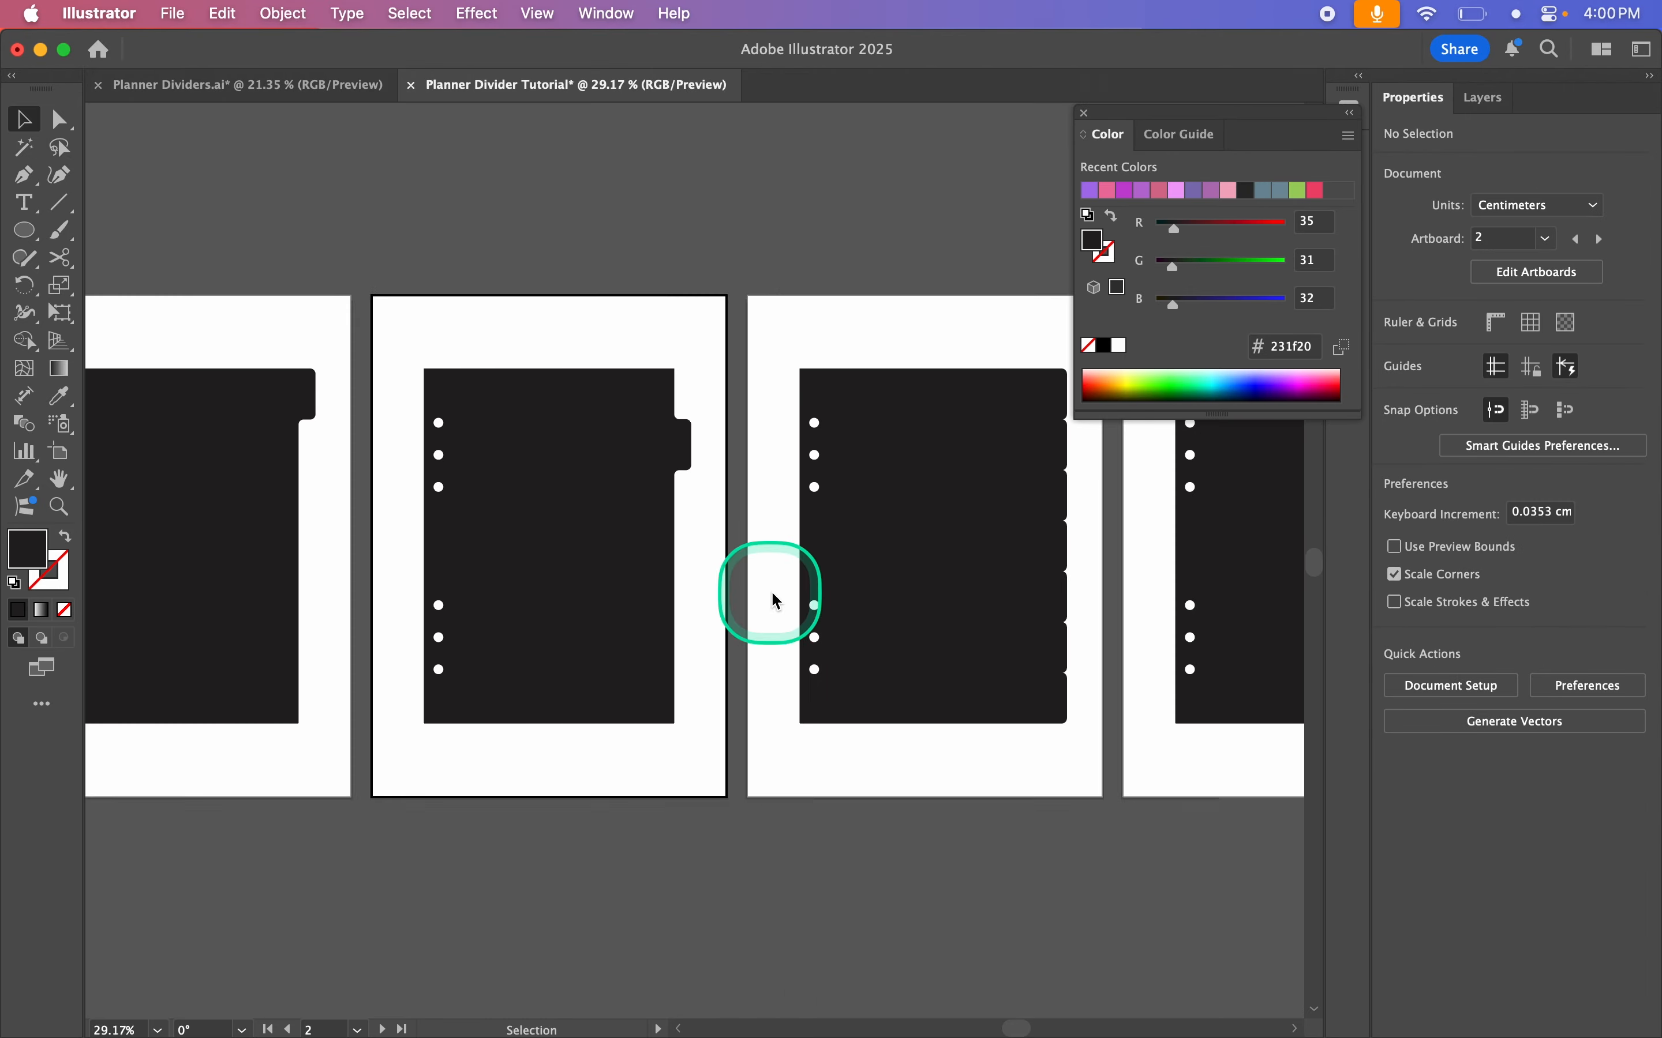
Step: On the third artboard, unite the page with the third tab and delete the other six tabs
scroll(772, 594, right, 3)
click(911, 493)
shift+click(834, 506)
click(1399, 648)
drag(788, 363, 864, 473)
key(Delete)
drag(810, 558, 787, 736)
key(Delete)
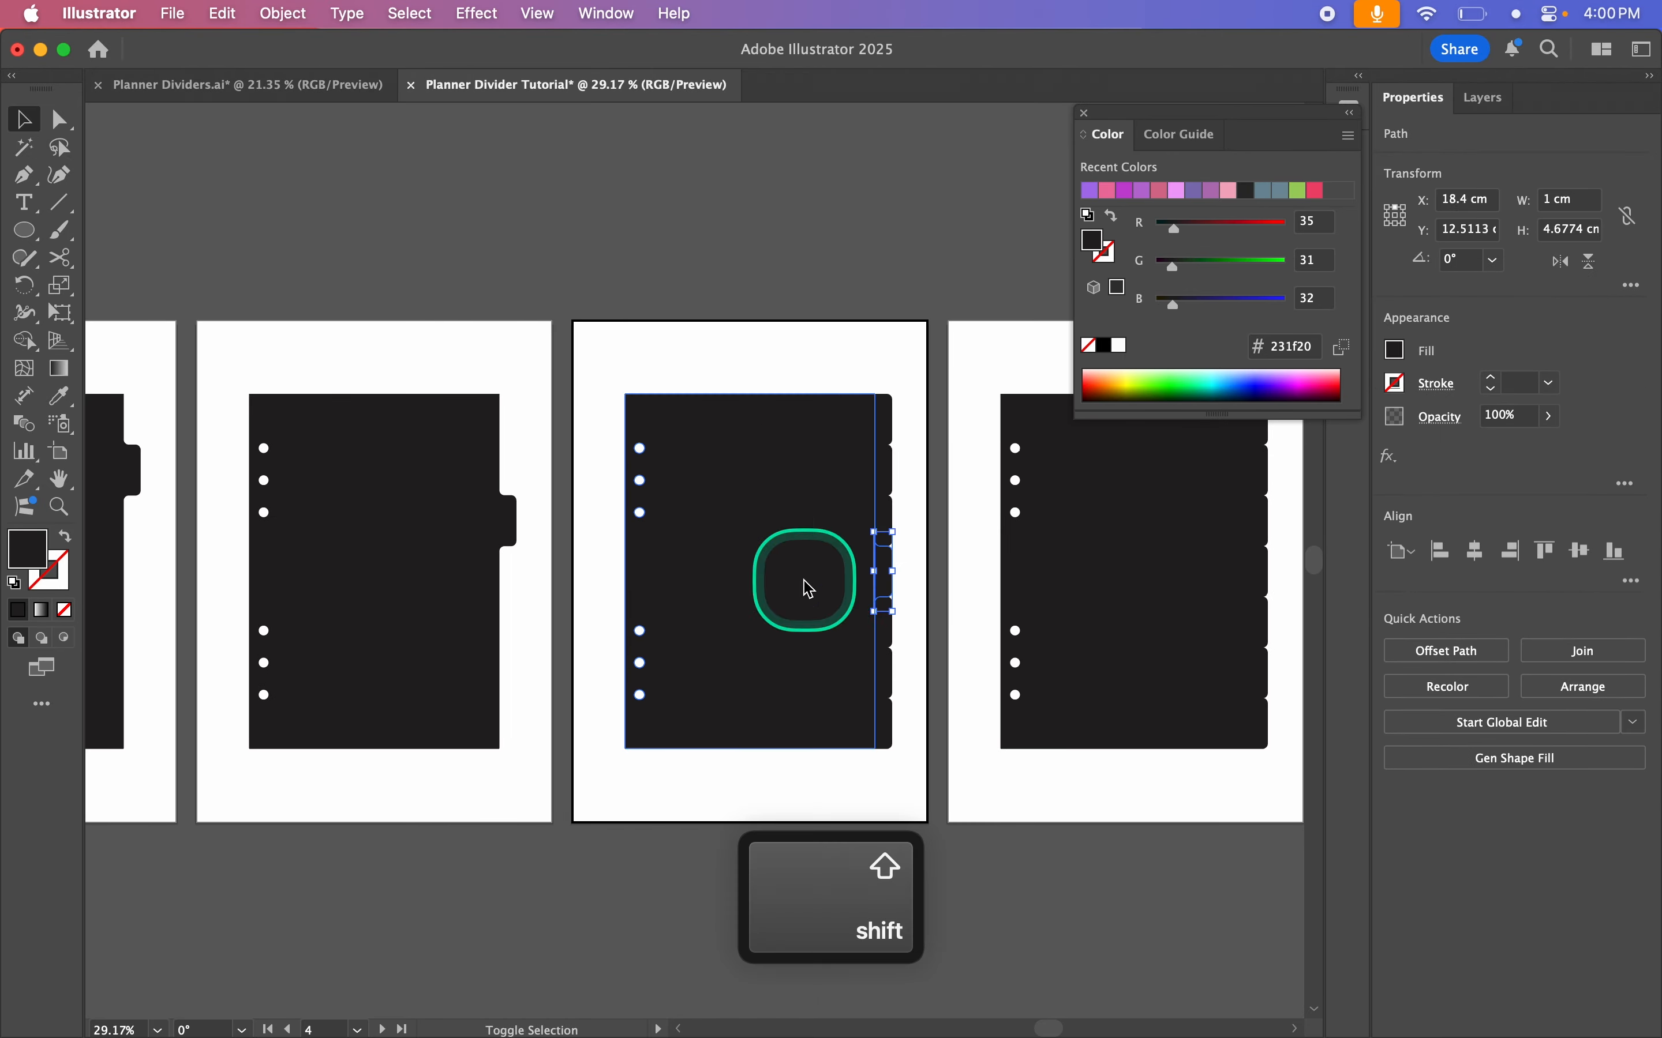
Step: Finish the fourth artboard's divider, keeping only the fourth tab united with the page and removing the other tabs
click(909, 724)
drag(886, 364, 889, 548)
Step: On the fifth artboard, unite the page with the fifth tab and delete the tabs above and below it
click(790, 567)
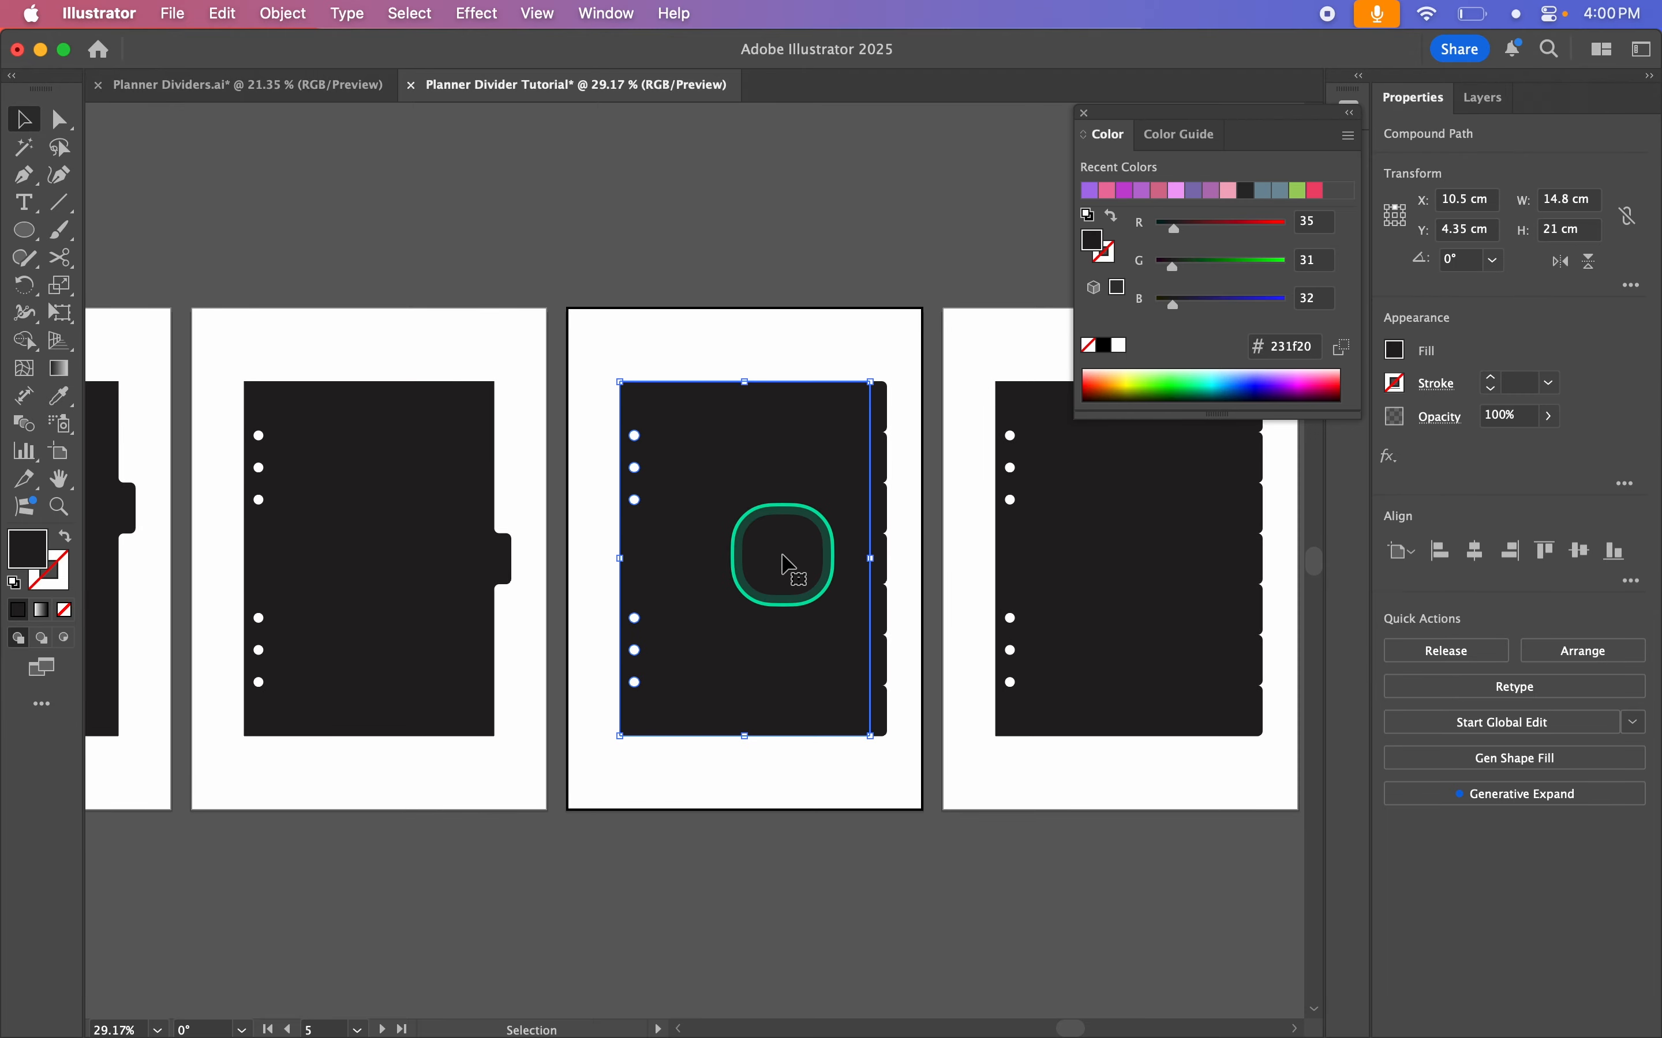
click(932, 587)
click(878, 605)
shift+click(814, 588)
click(1399, 648)
drag(916, 397, 883, 559)
key(Delete)
drag(900, 656, 876, 717)
key(Delete)
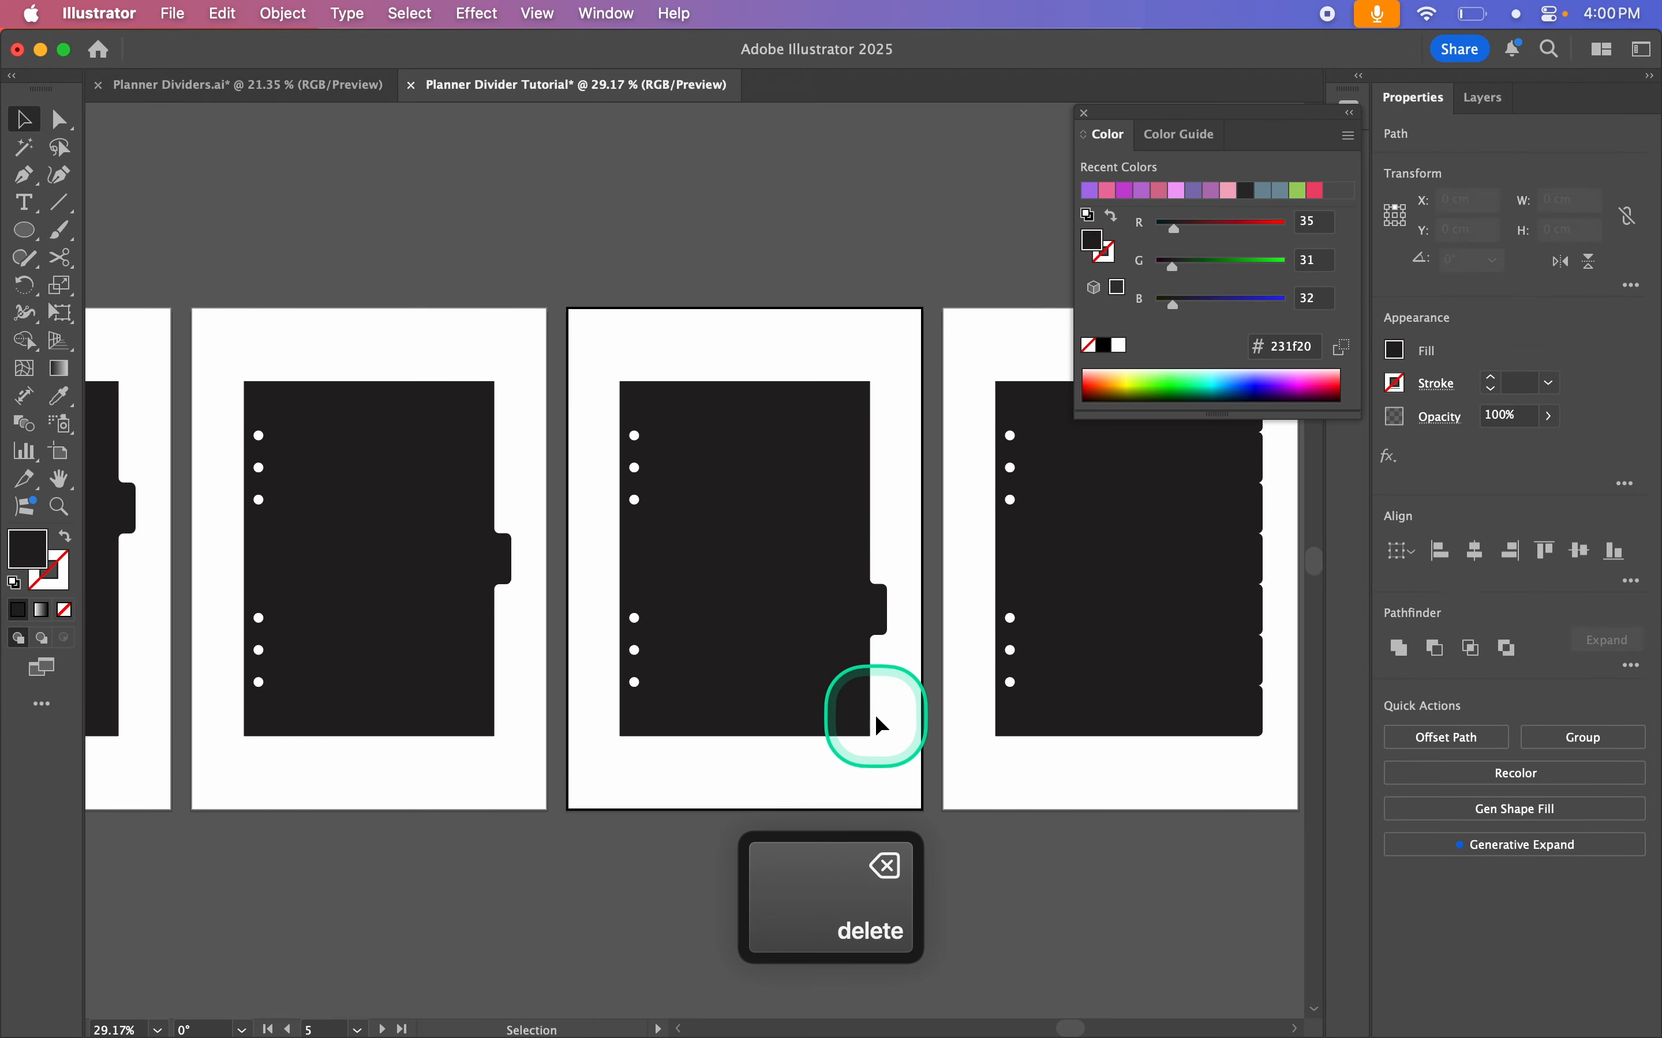
Step: On the sixth artboard, unite the page with the sixth tab and delete all remaining separate tabs
scroll(875, 717, right, 5)
click(841, 657)
shift+click(776, 642)
click(1399, 648)
click(896, 747)
drag(880, 376, 843, 742)
shift+click(841, 656)
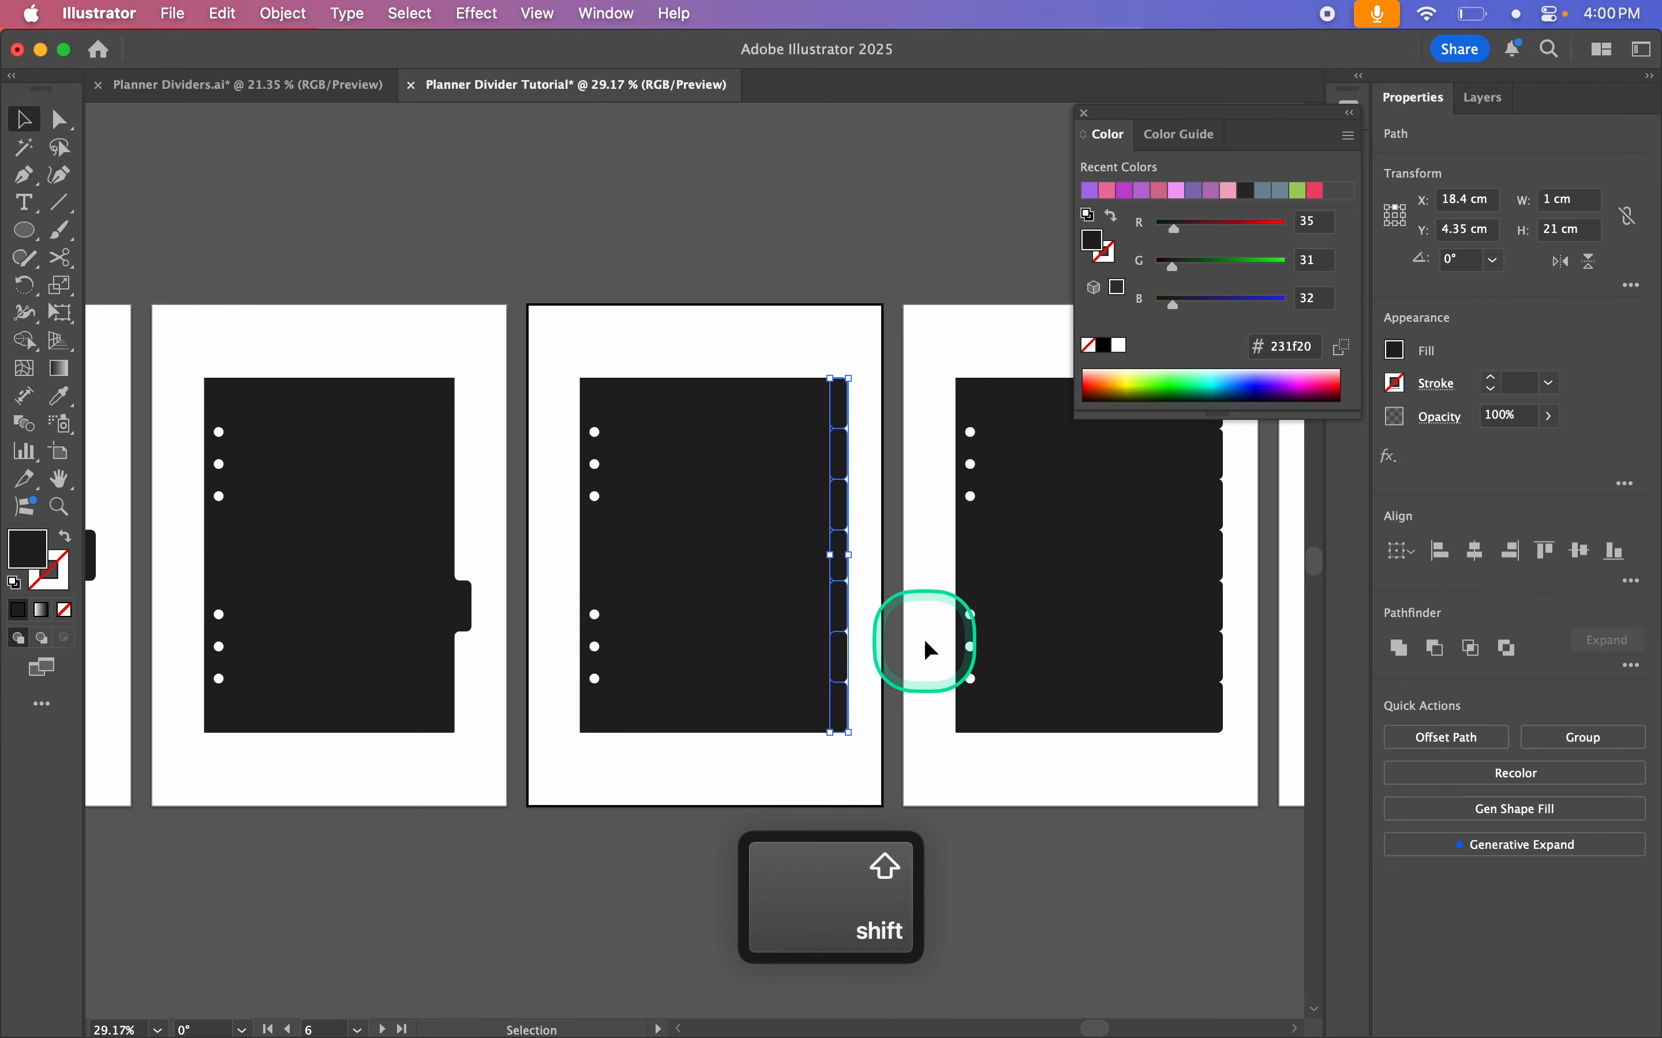
key(Delete)
Step: On the seventh artboard, unite the page with the bottom tab and delete the six tabs above it
scroll(924, 641, right, 5)
click(952, 709)
shift+click(874, 722)
click(1398, 647)
drag(979, 385, 953, 670)
key(Delete)
scroll(1023, 663, down, 5)
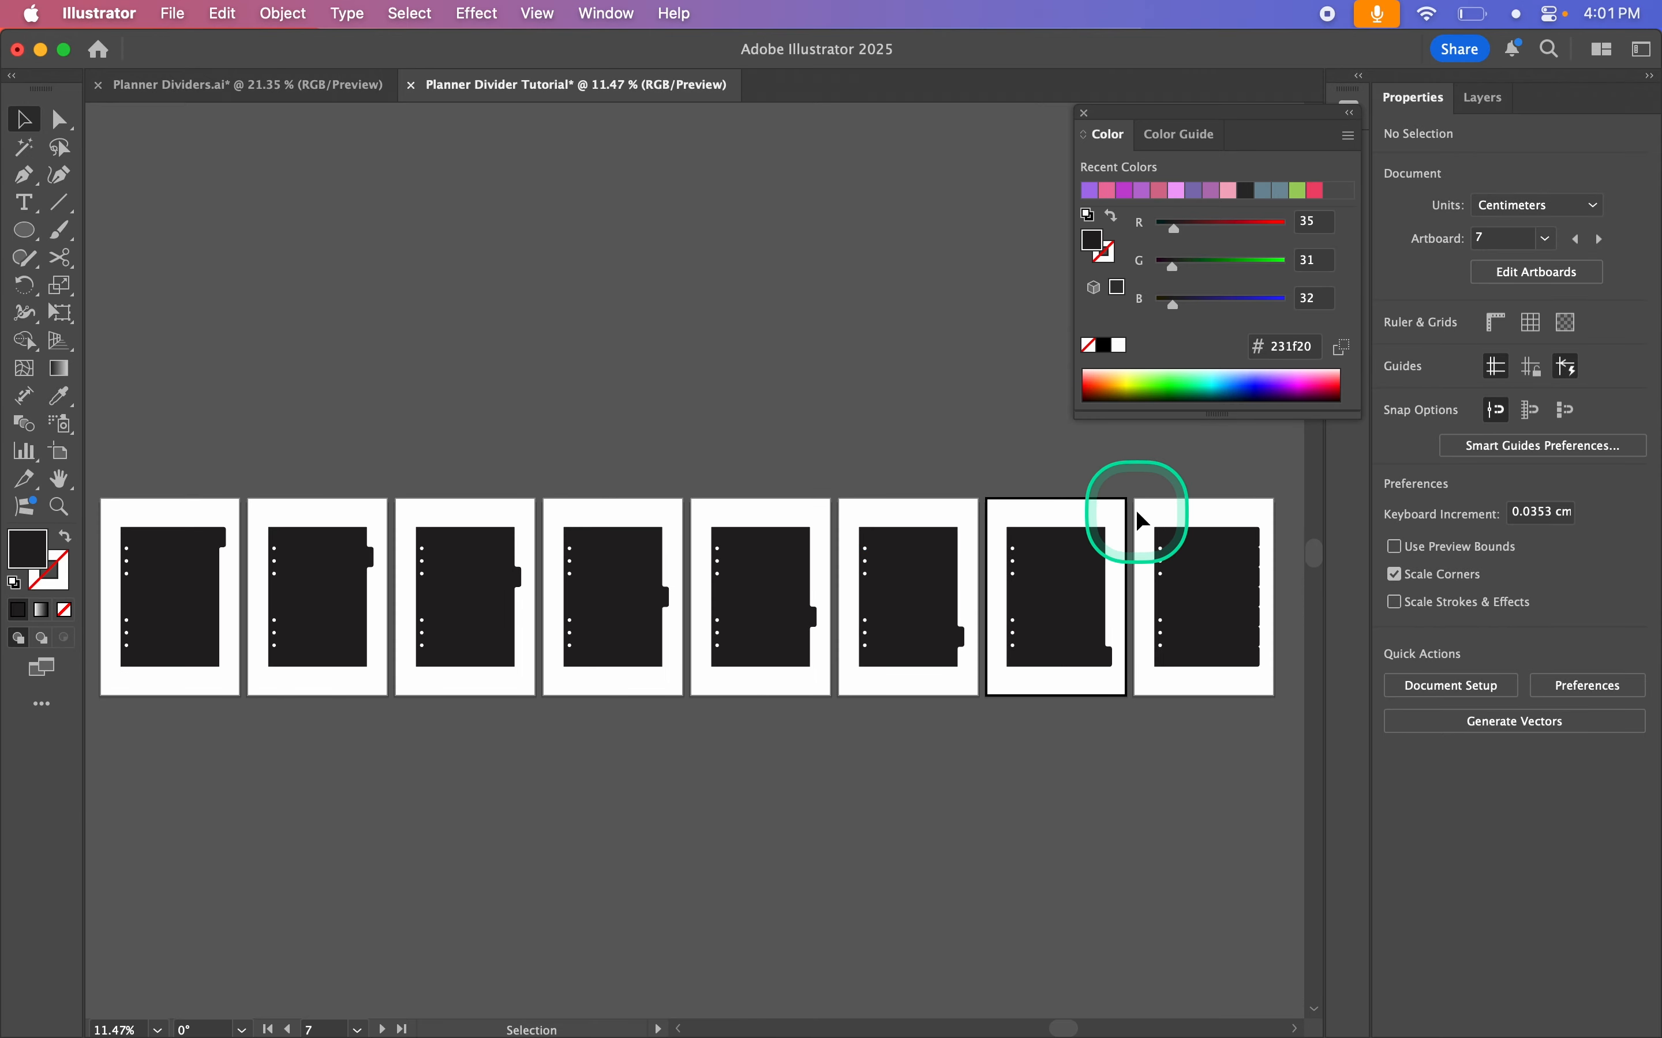
Step: Rearrange the eight artboards with their artwork into four columns with 2 cm spacing, and close the Color panel
click(1180, 498)
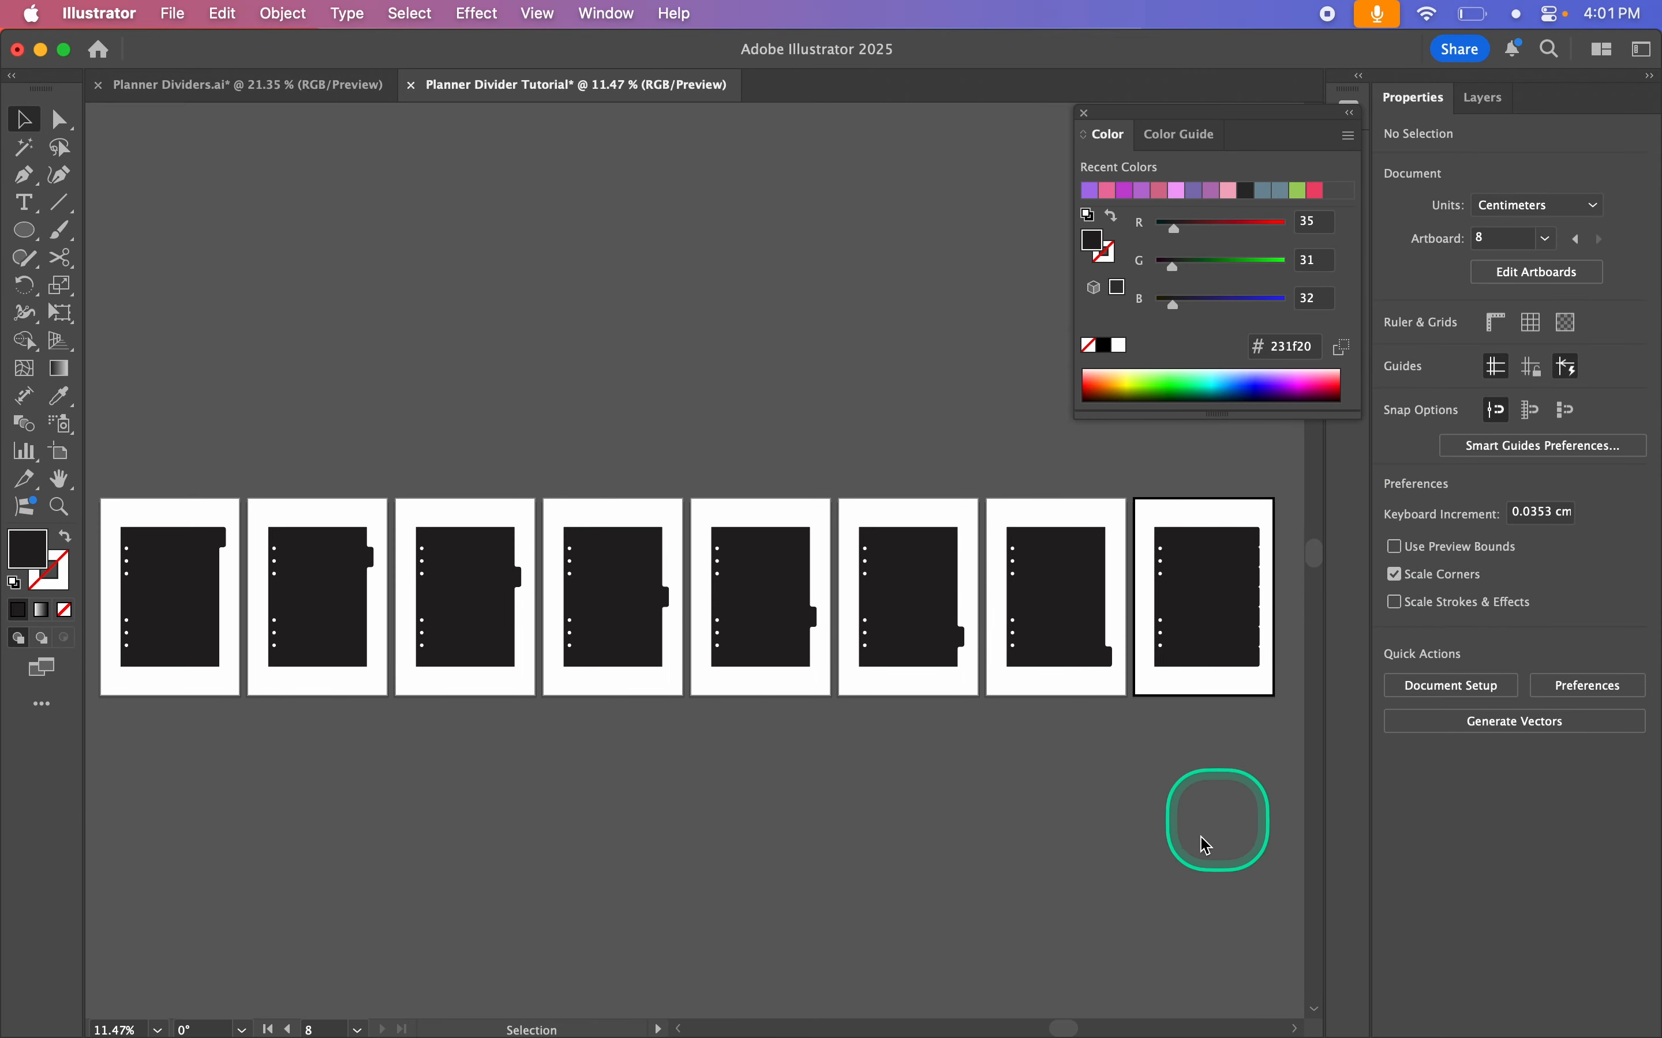
click(1524, 272)
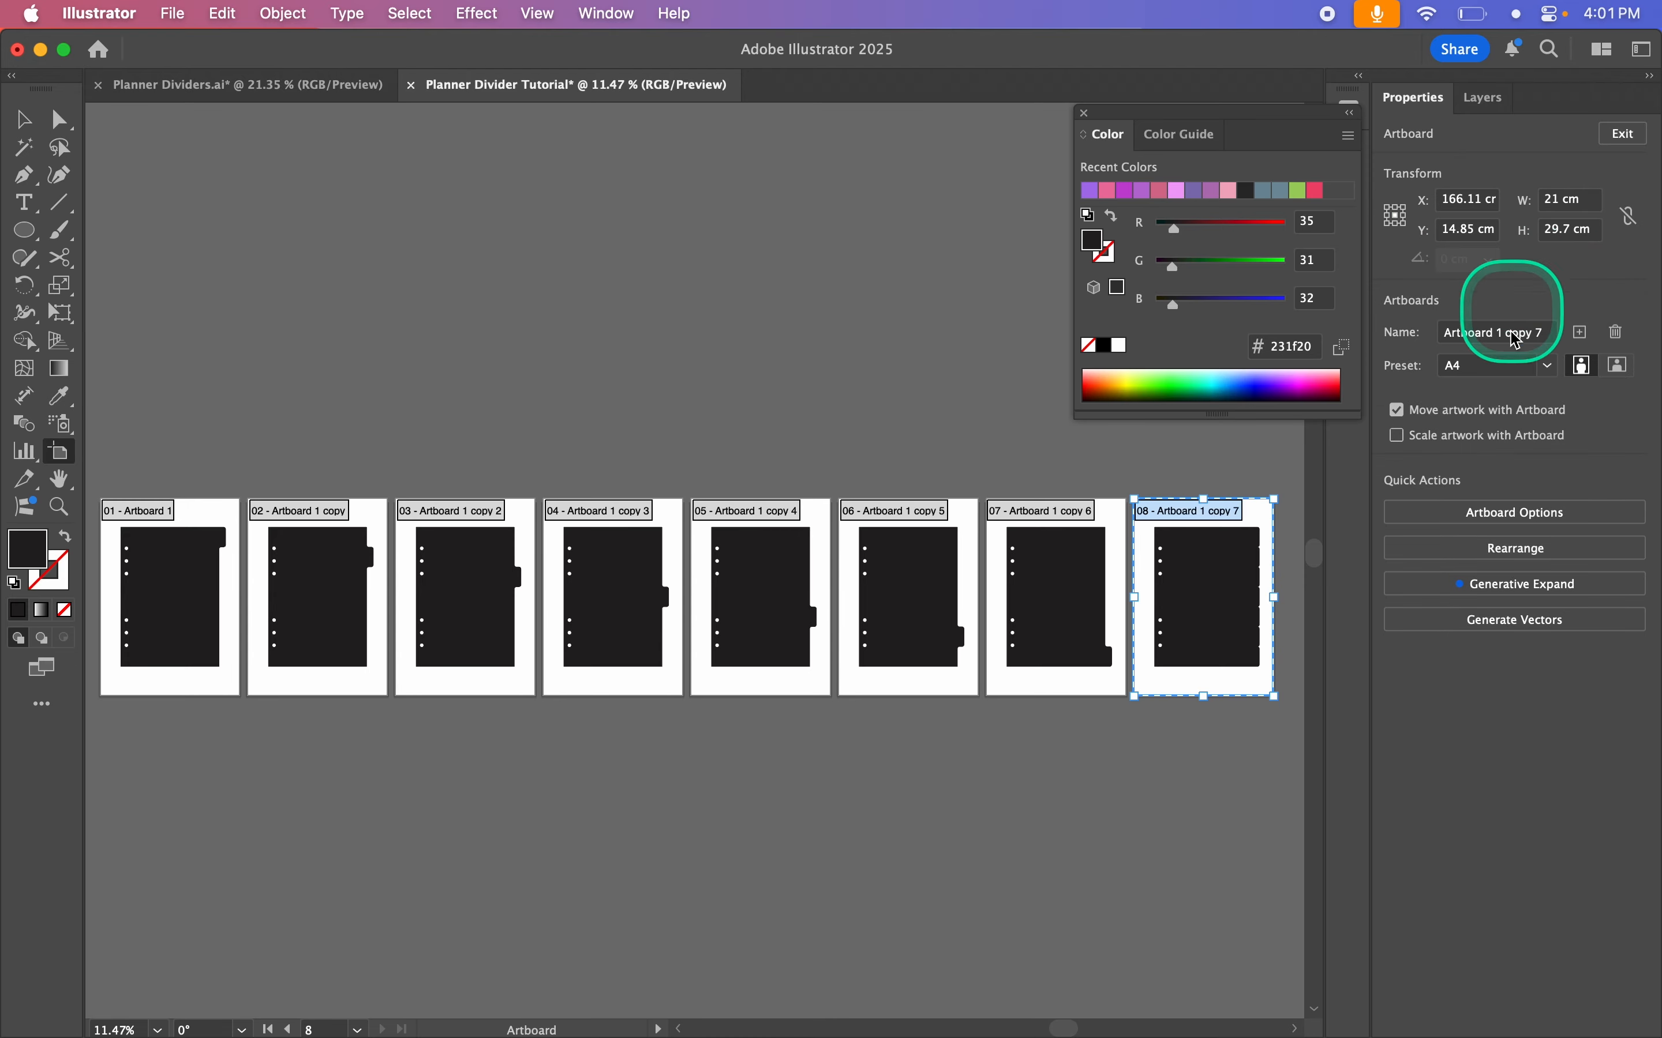
click(1518, 548)
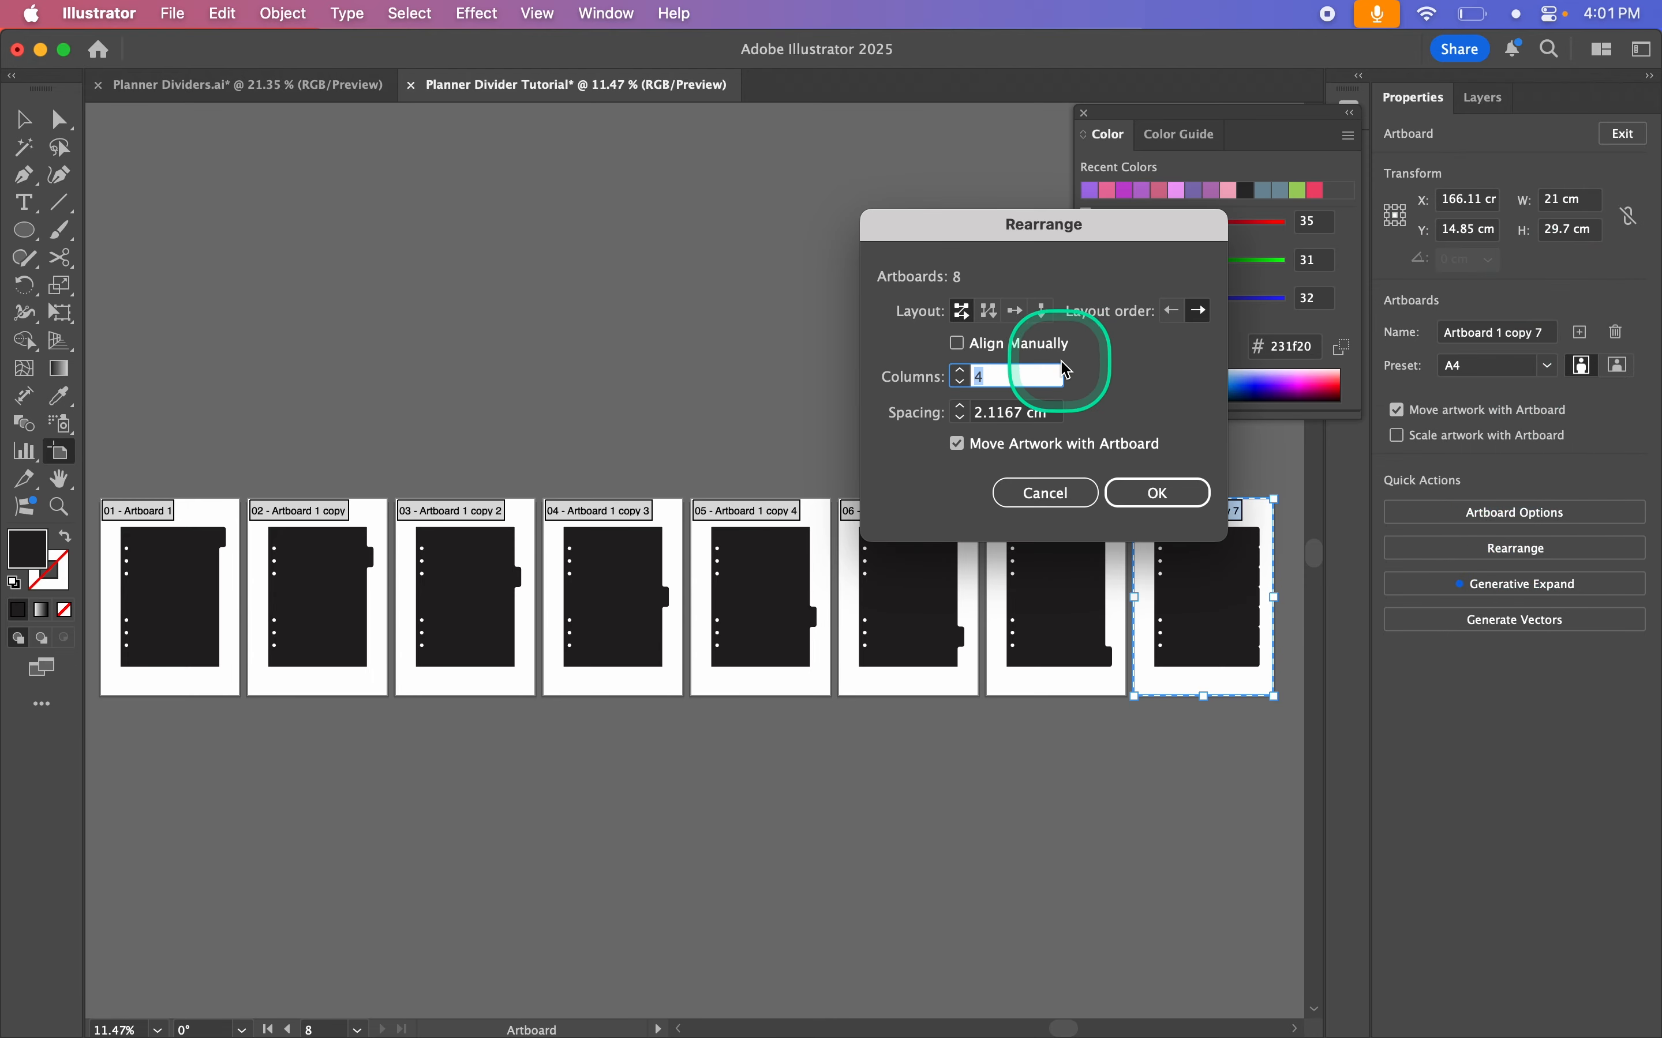
key(Tab)
text(2 cm)
click(1159, 492)
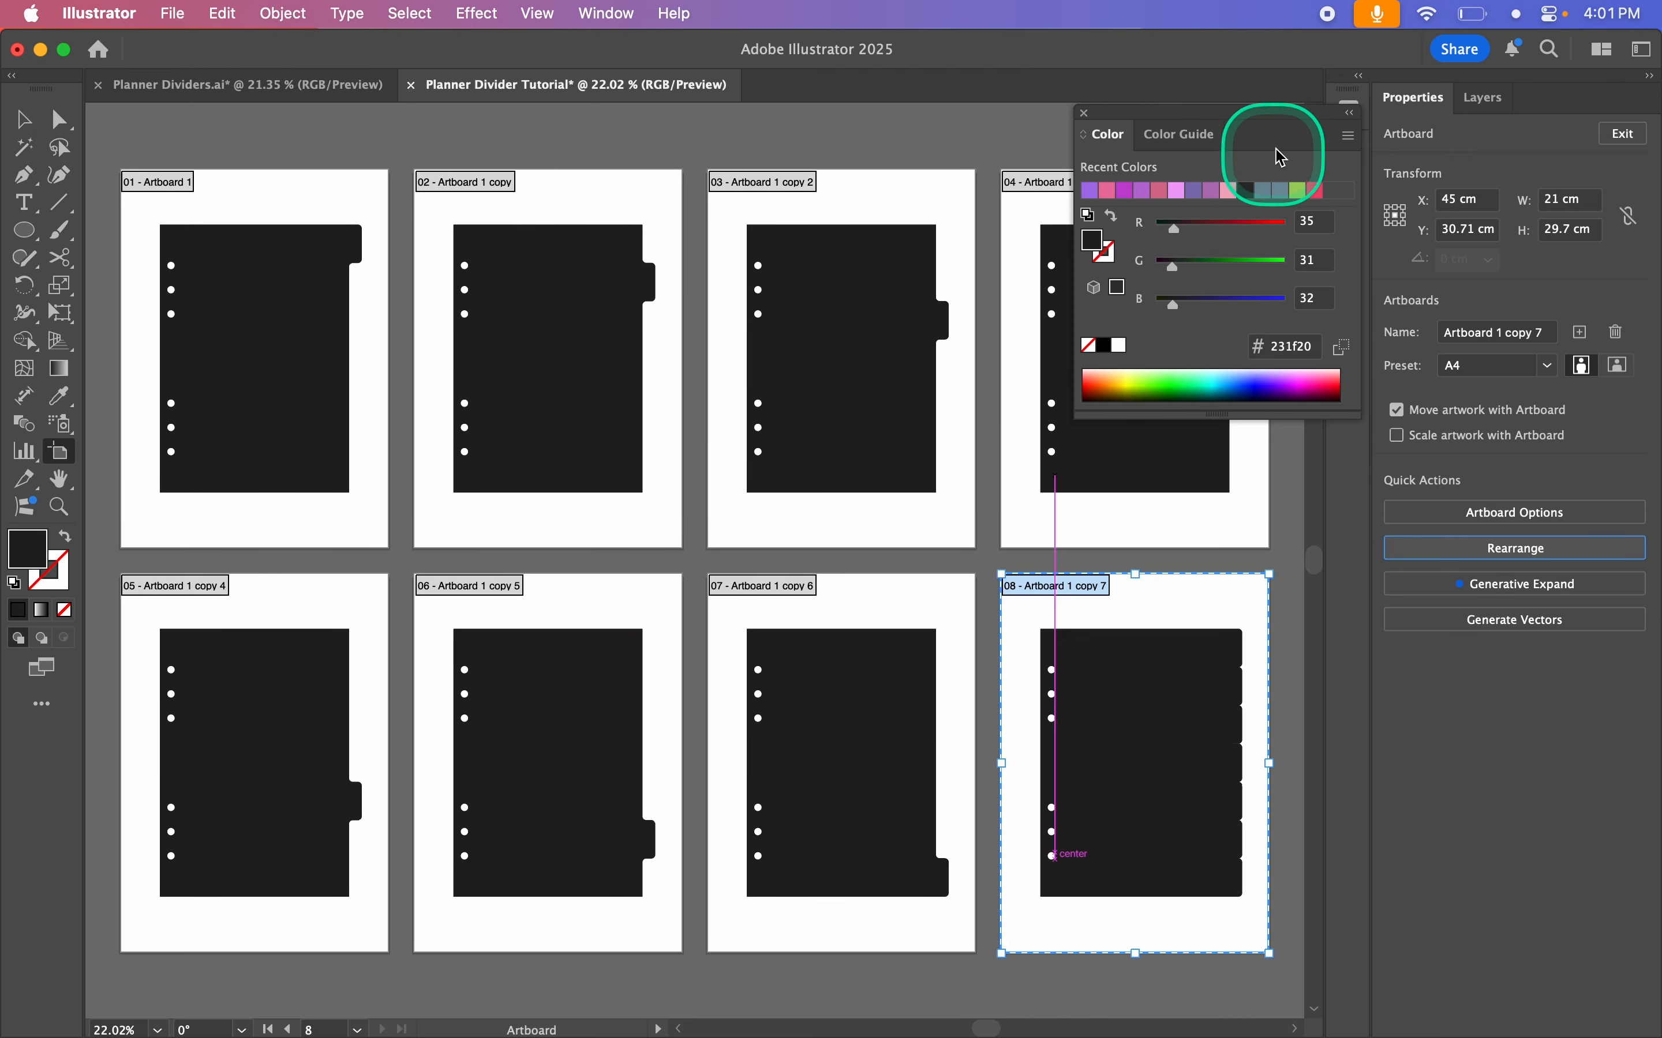
click(1085, 113)
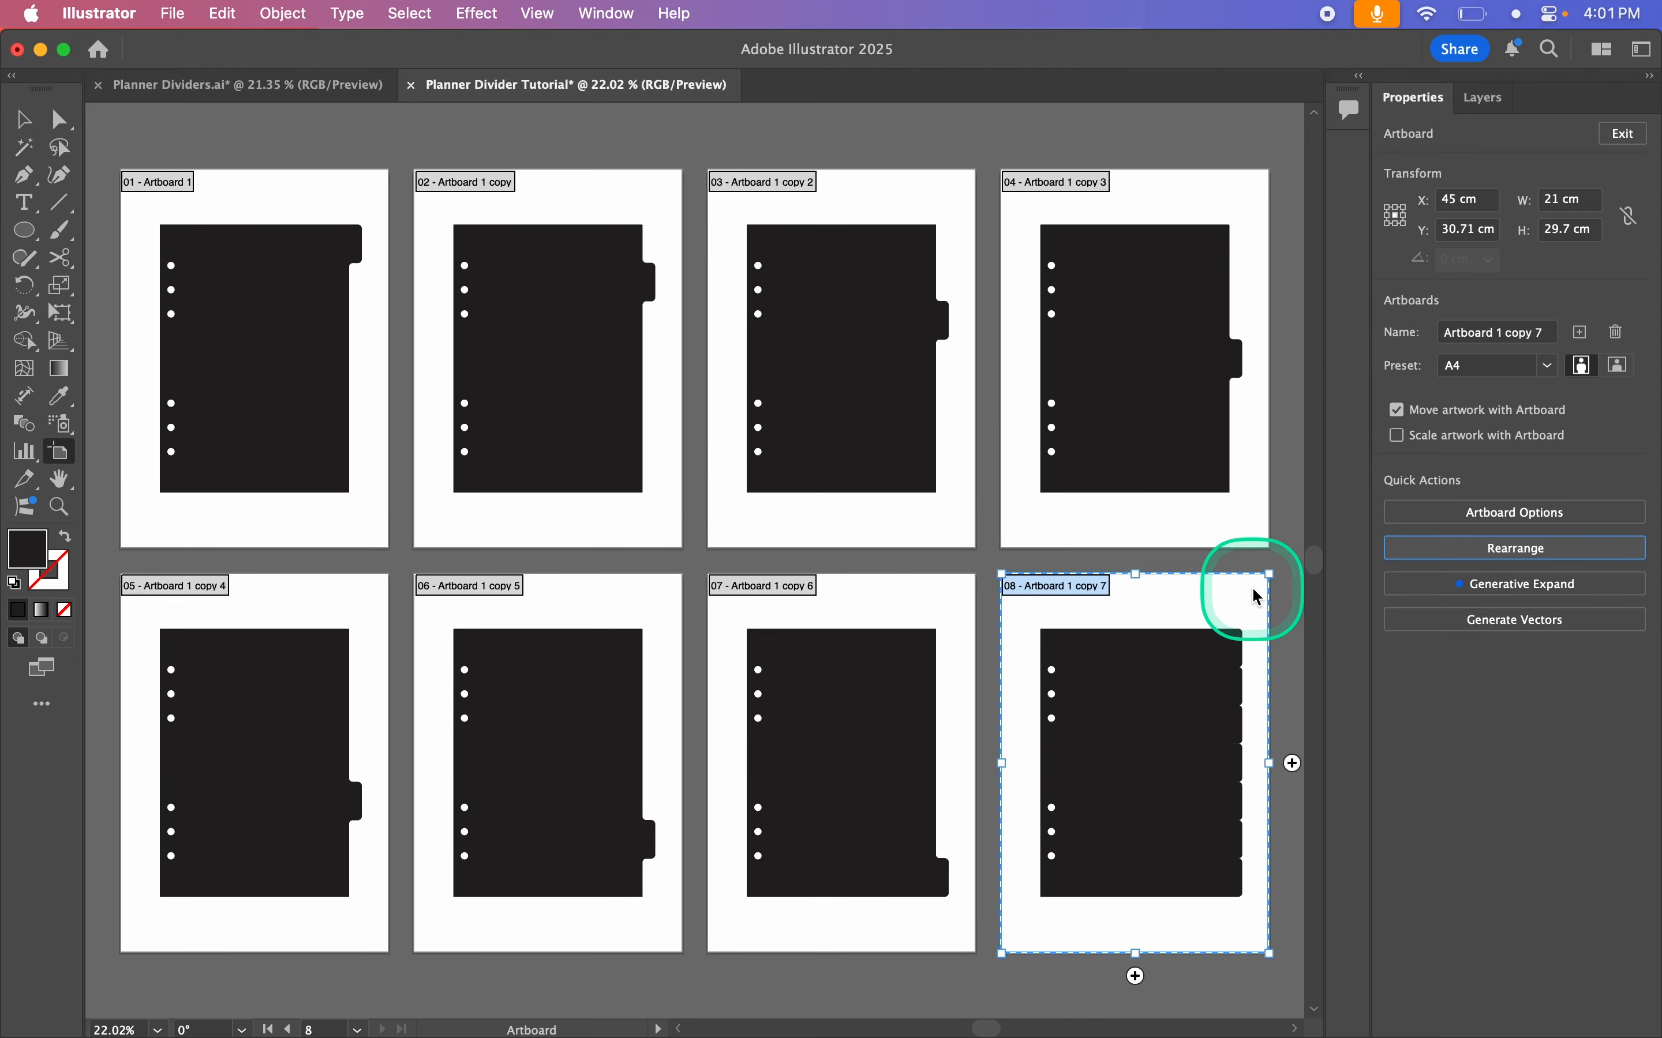
Step: Swap fill and stroke on the eighth artboard's page and seven tabs, giving them black outlines without fill
key(v)
click(1132, 660)
drag(1048, 608, 1284, 955)
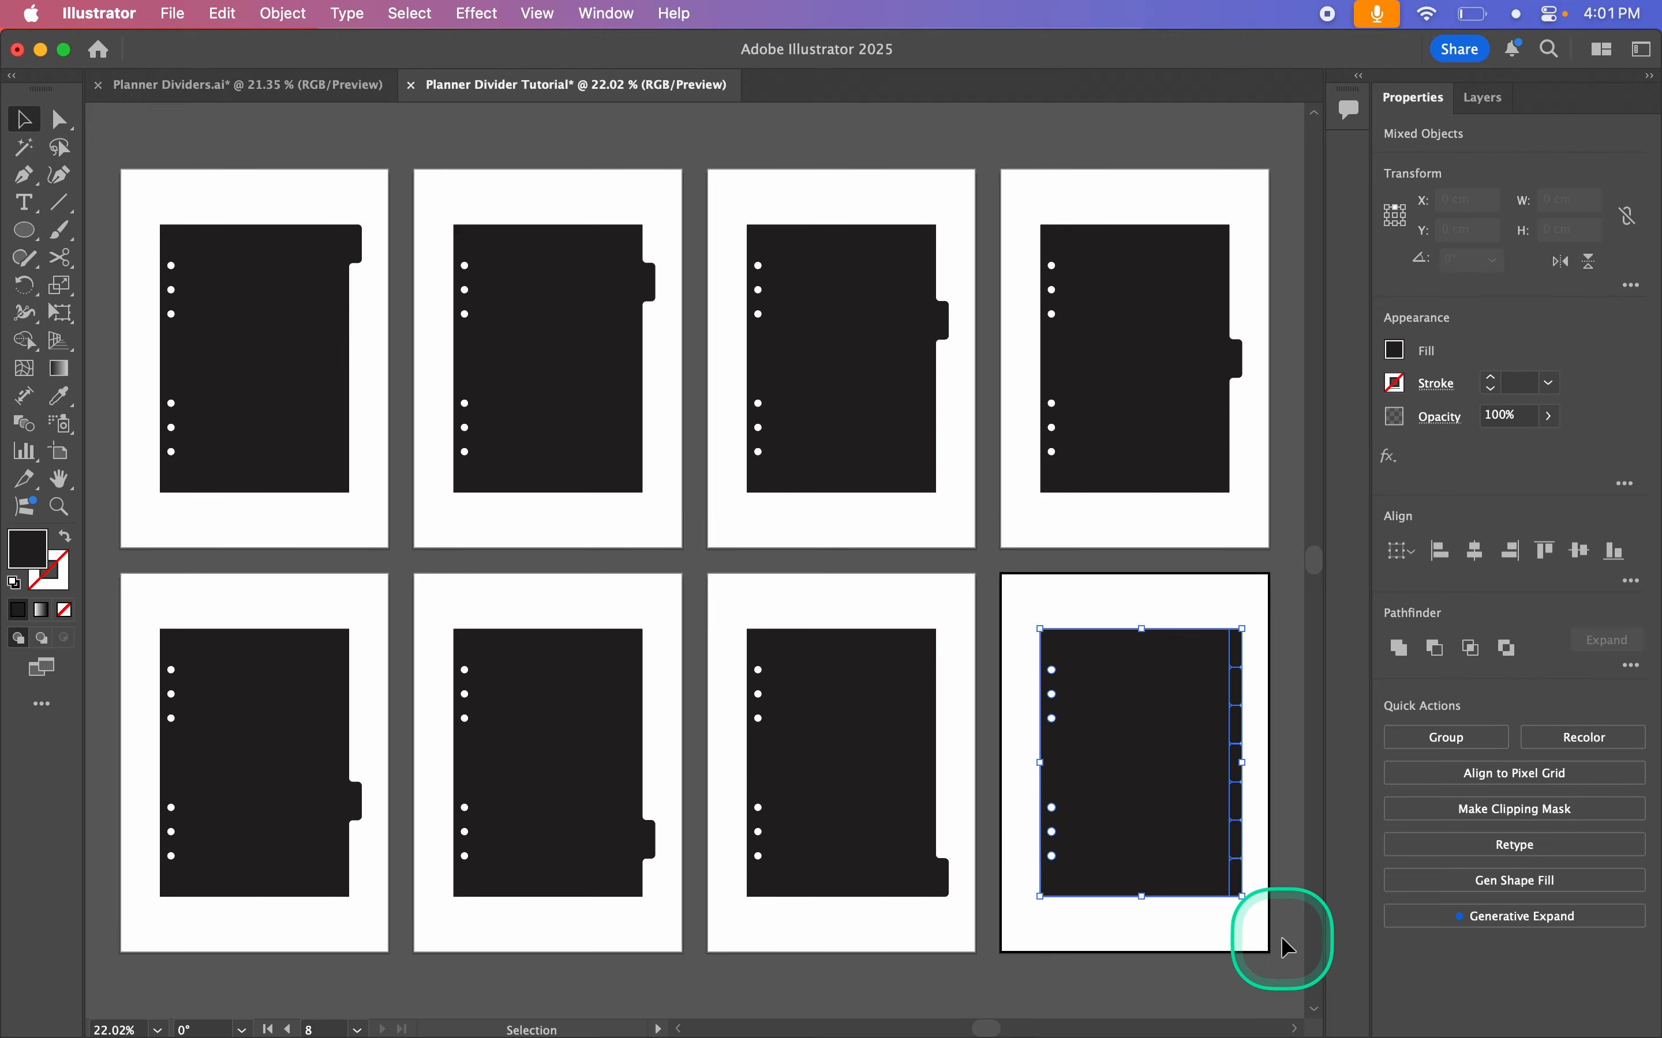
key(shift+x)
click(1262, 762)
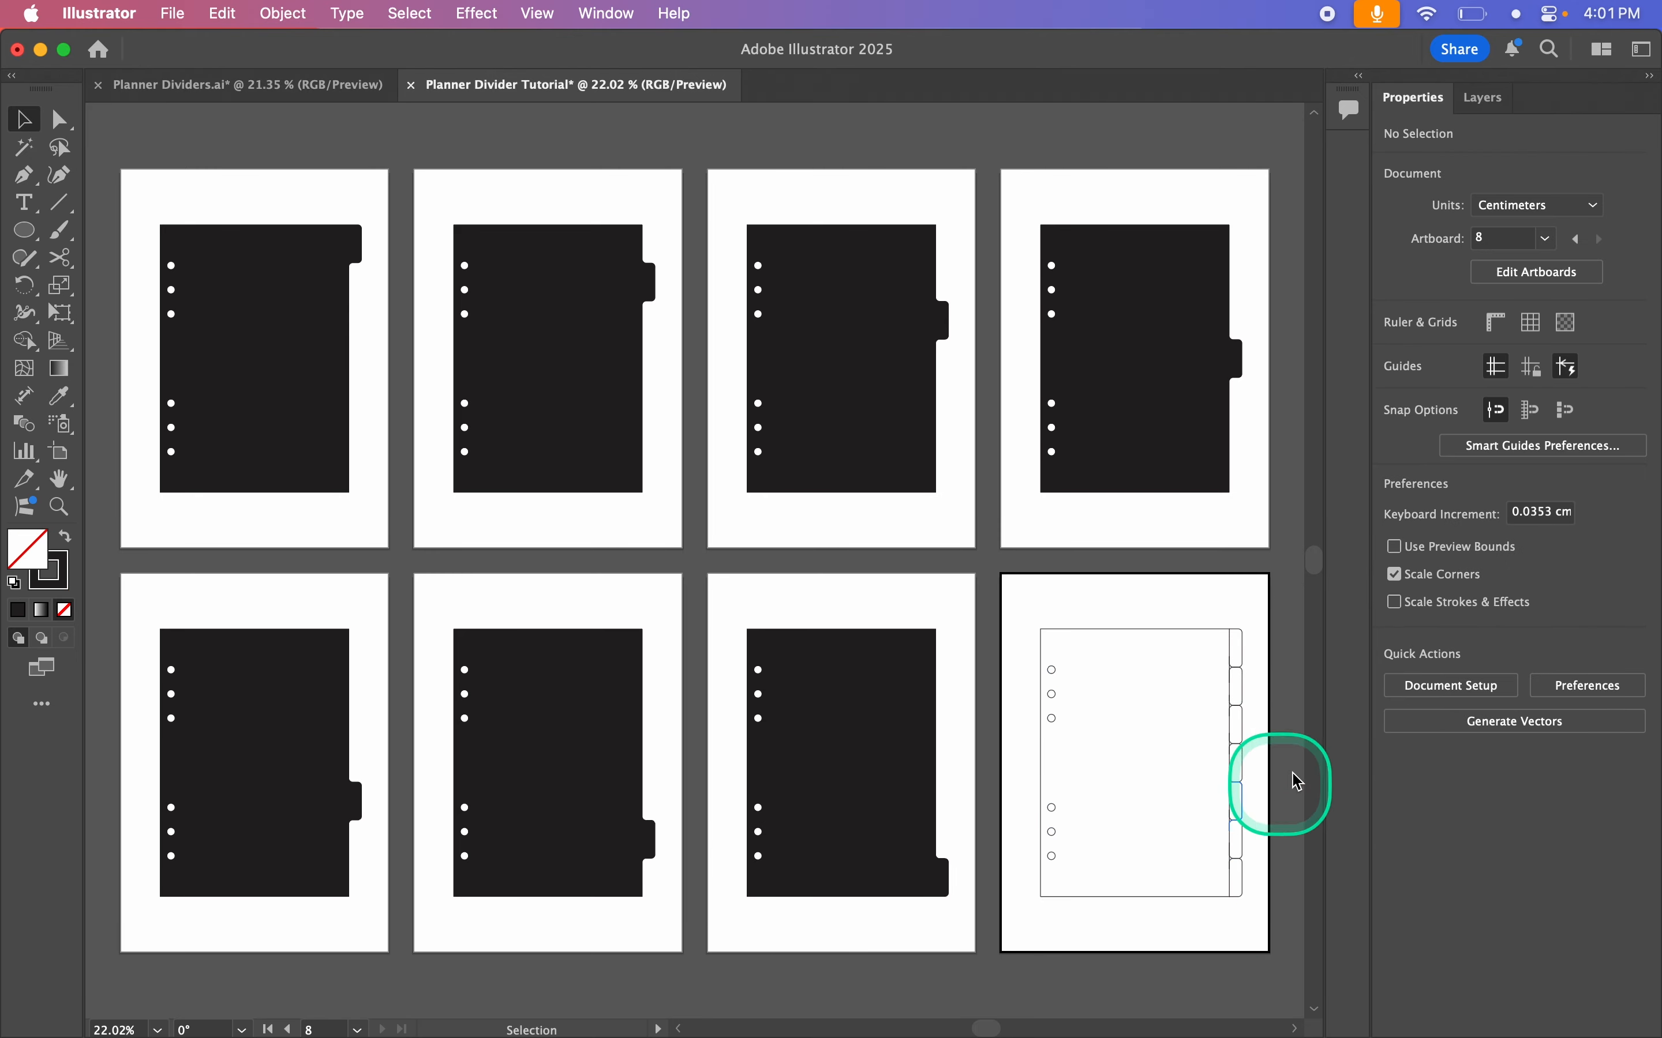
click(751, 608)
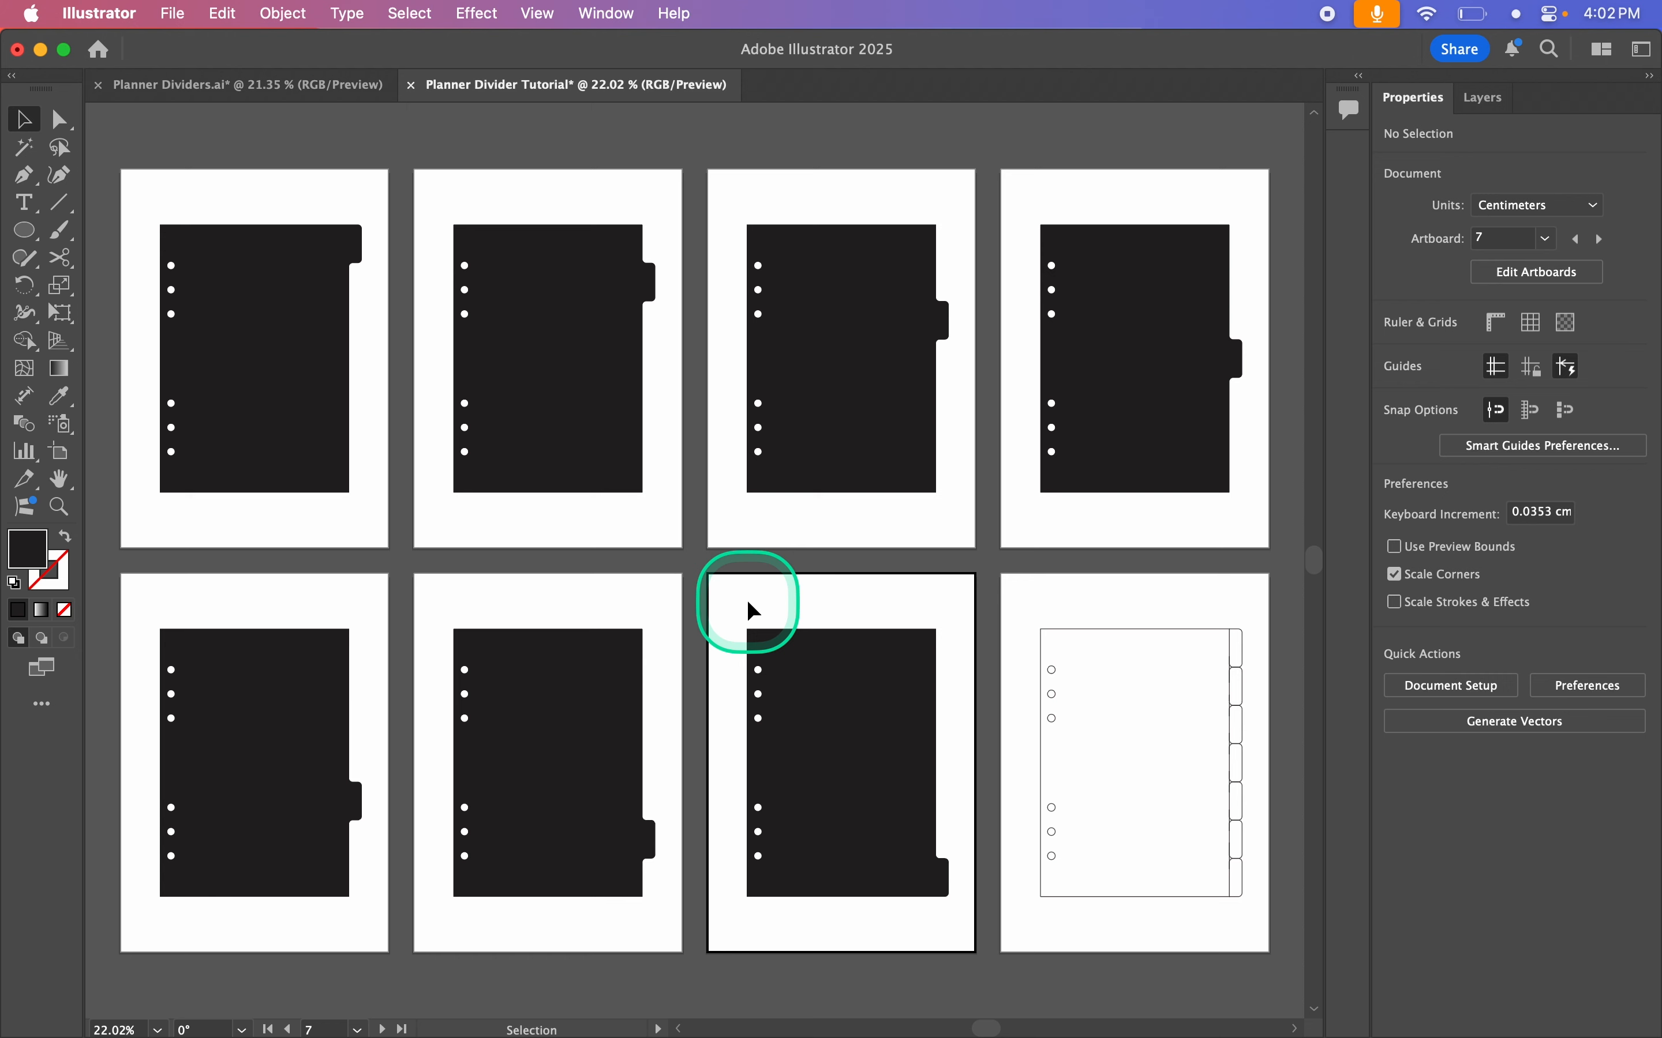
click(260, 371)
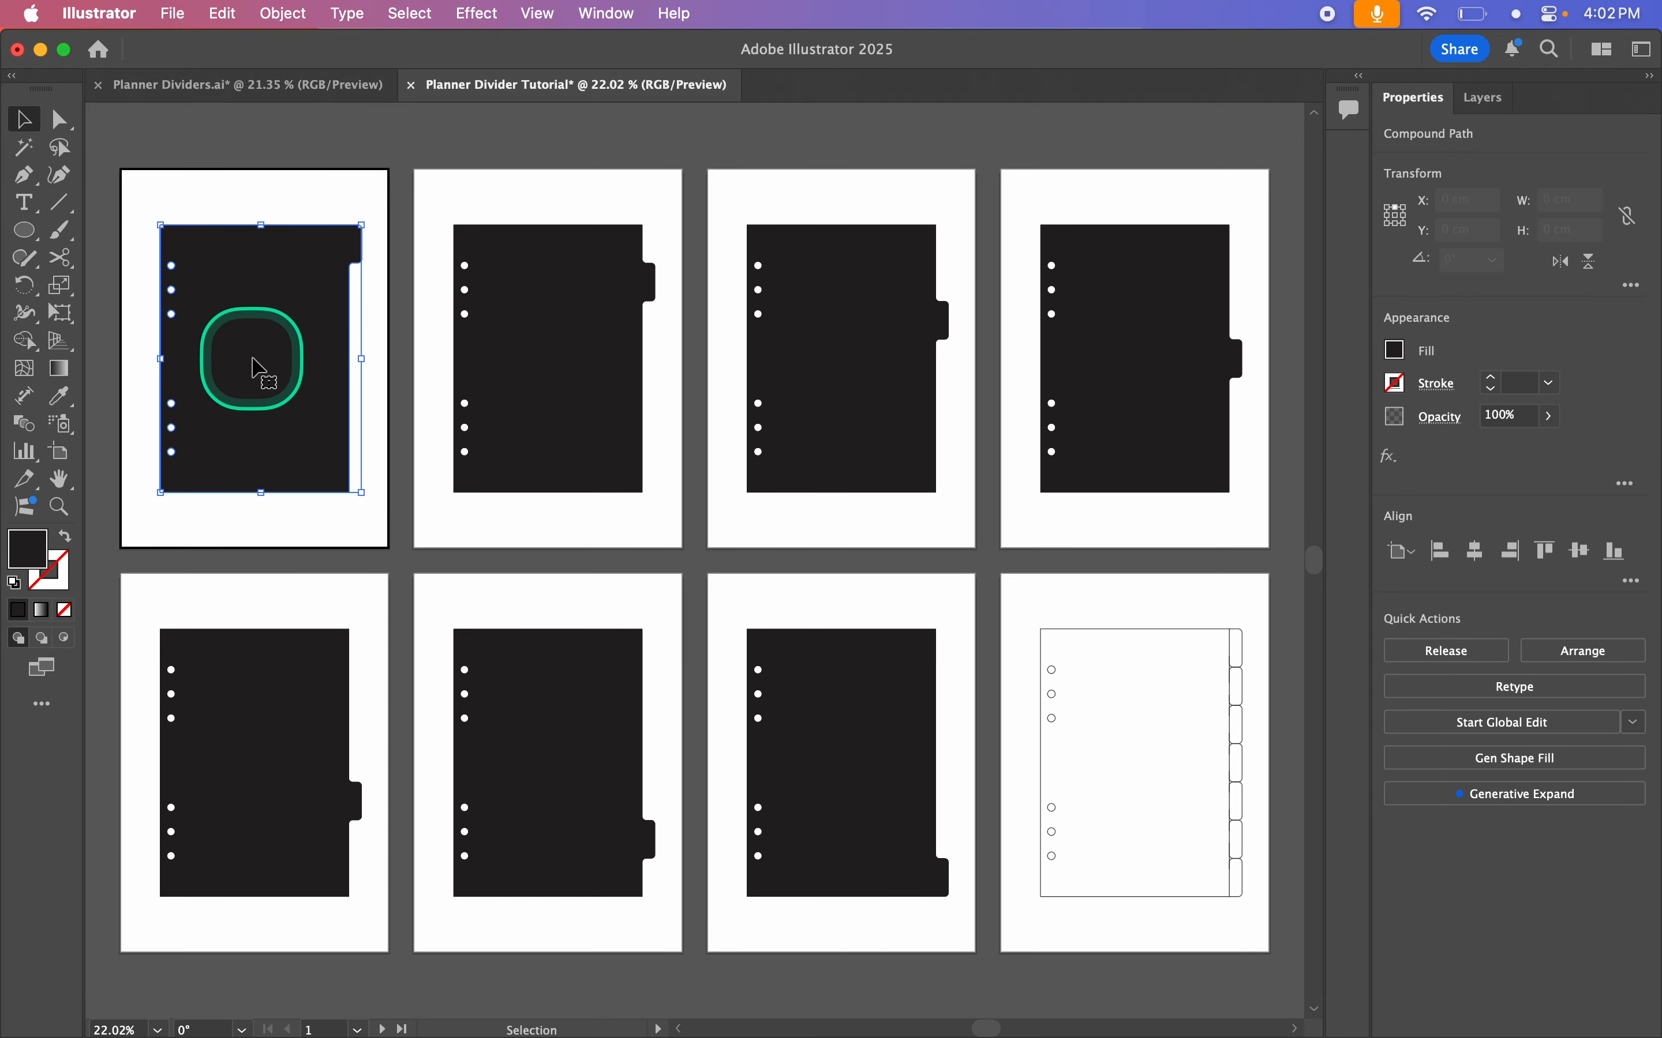
click(396, 376)
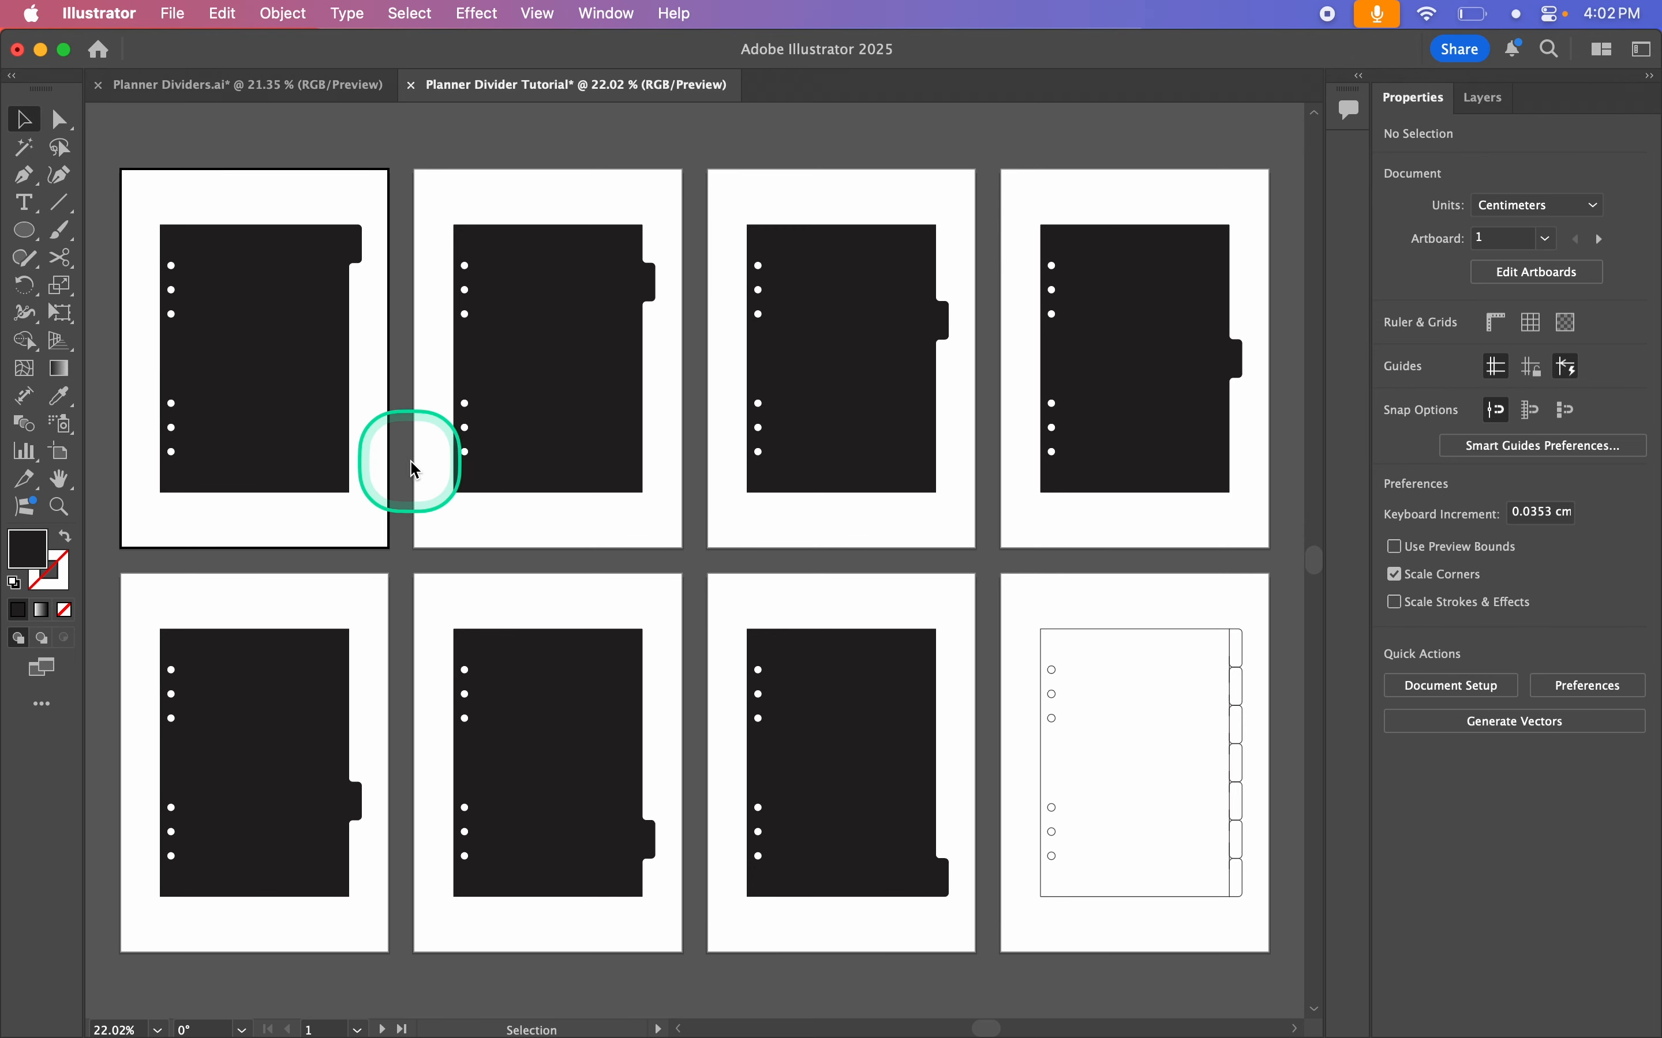
click(173, 14)
click(203, 276)
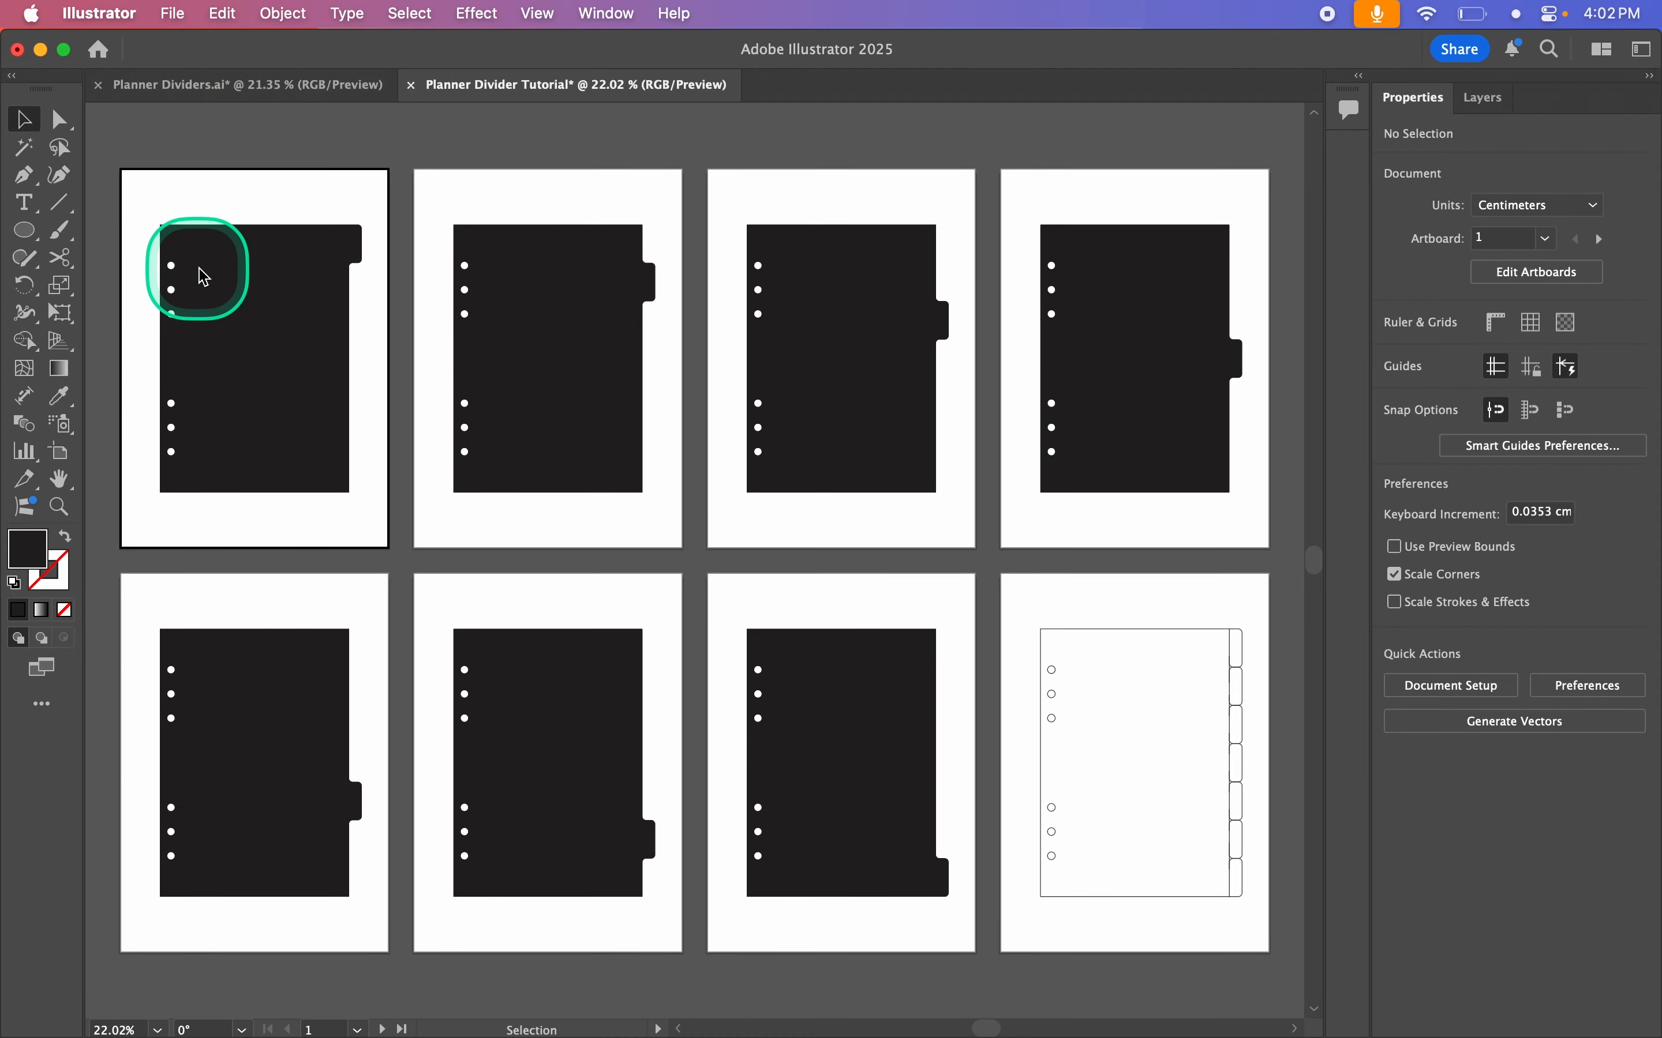